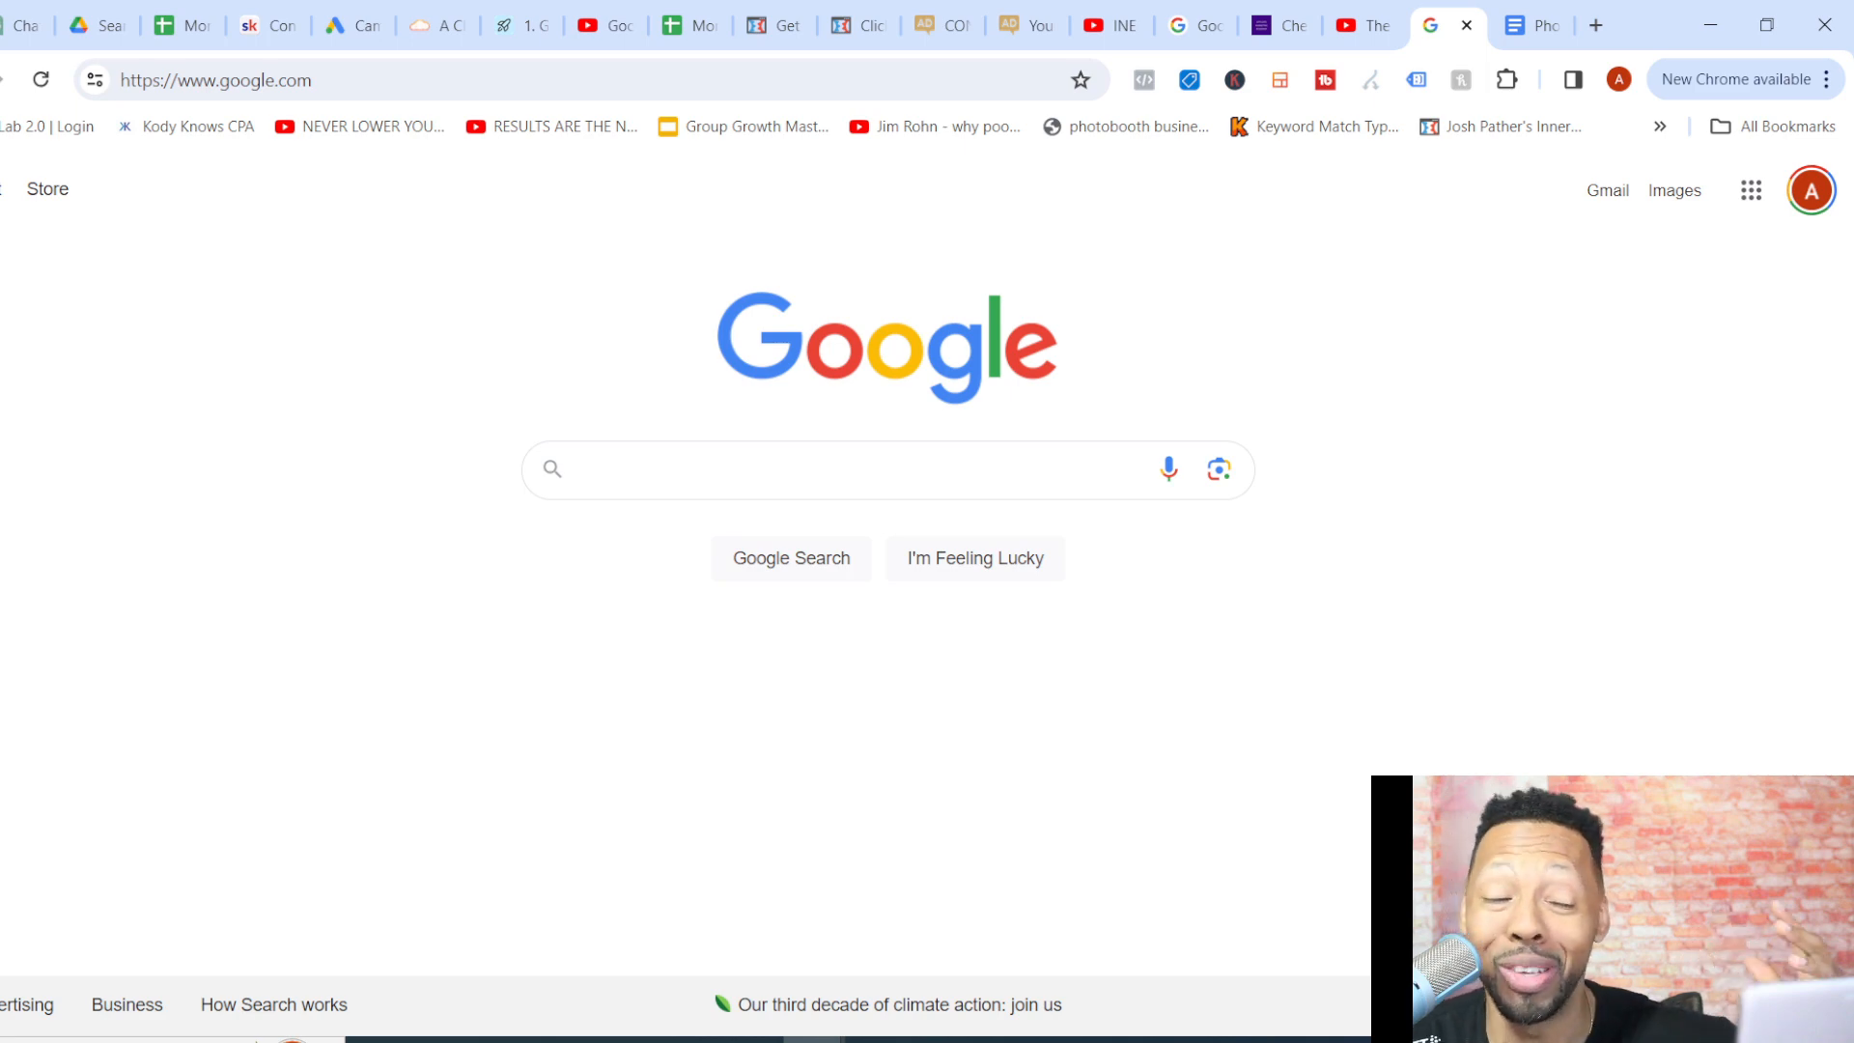
Search Google for "photobooth services"
{"action": "left_click", "coordinate": [839, 469]}
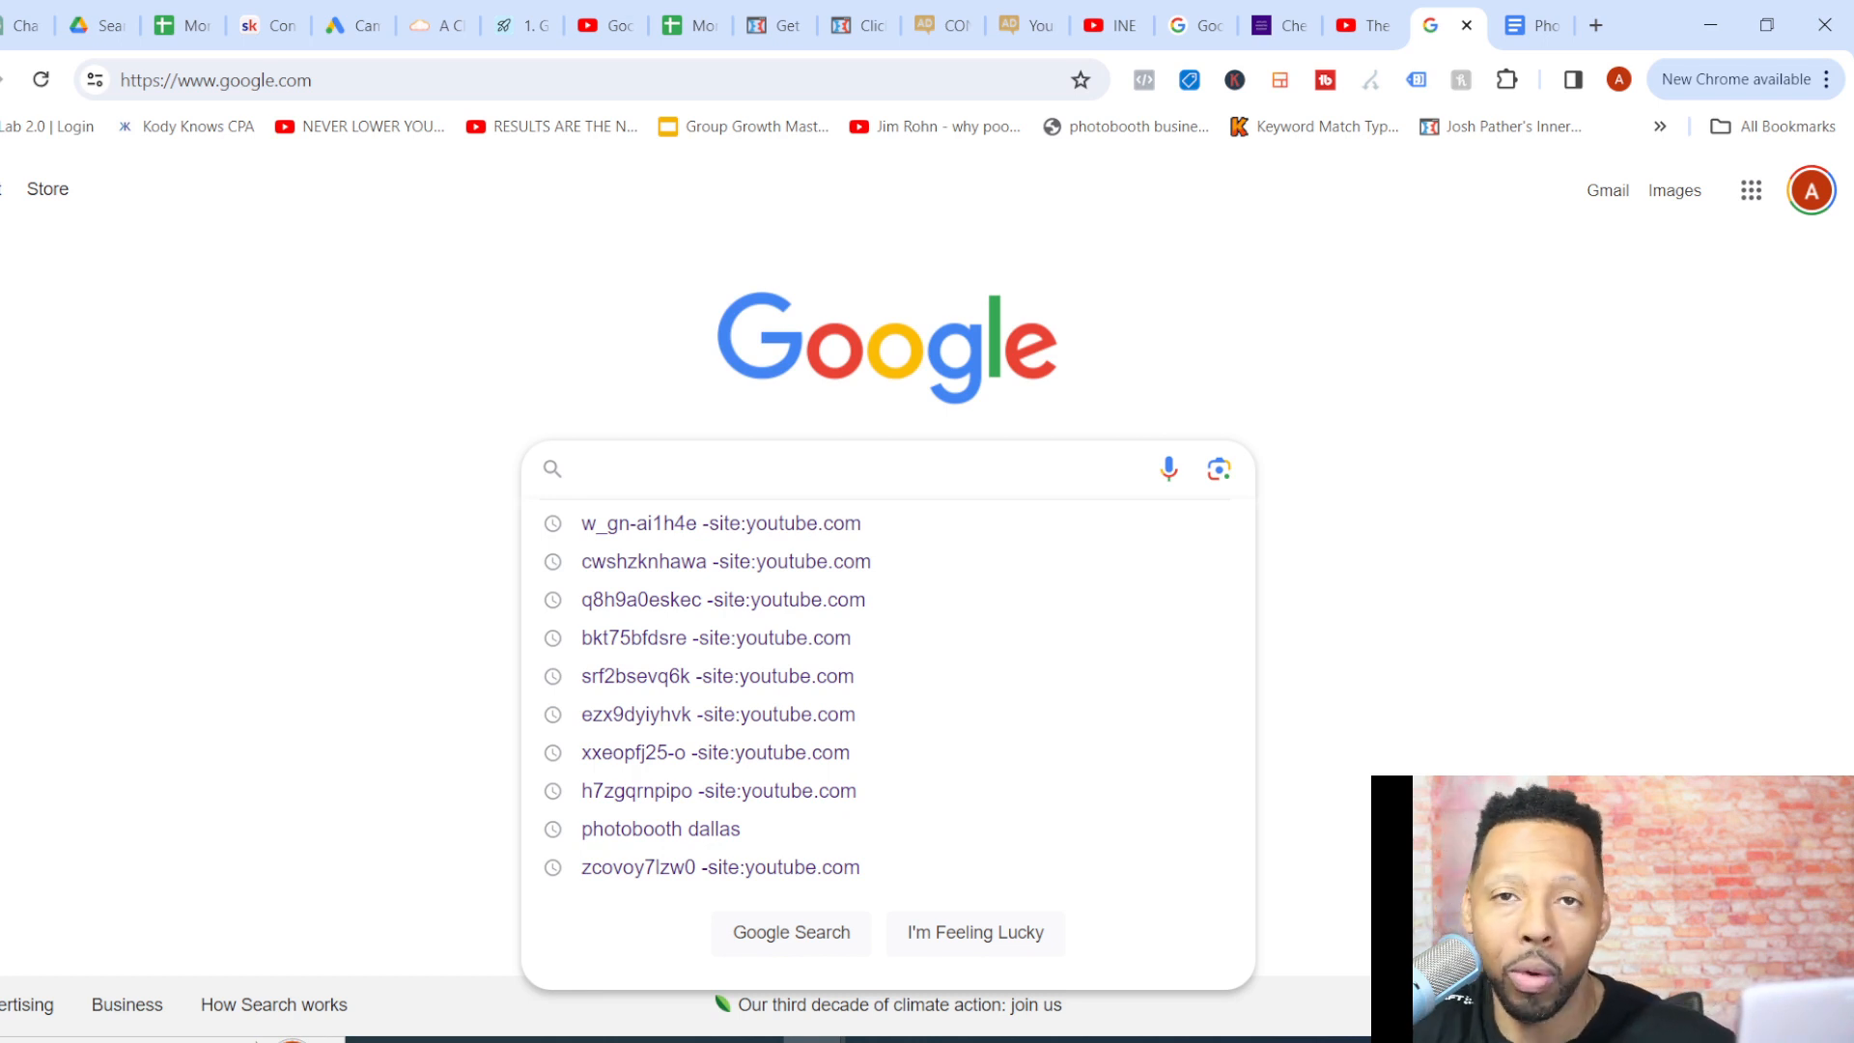
{"action": "type", "text": "photobp"}
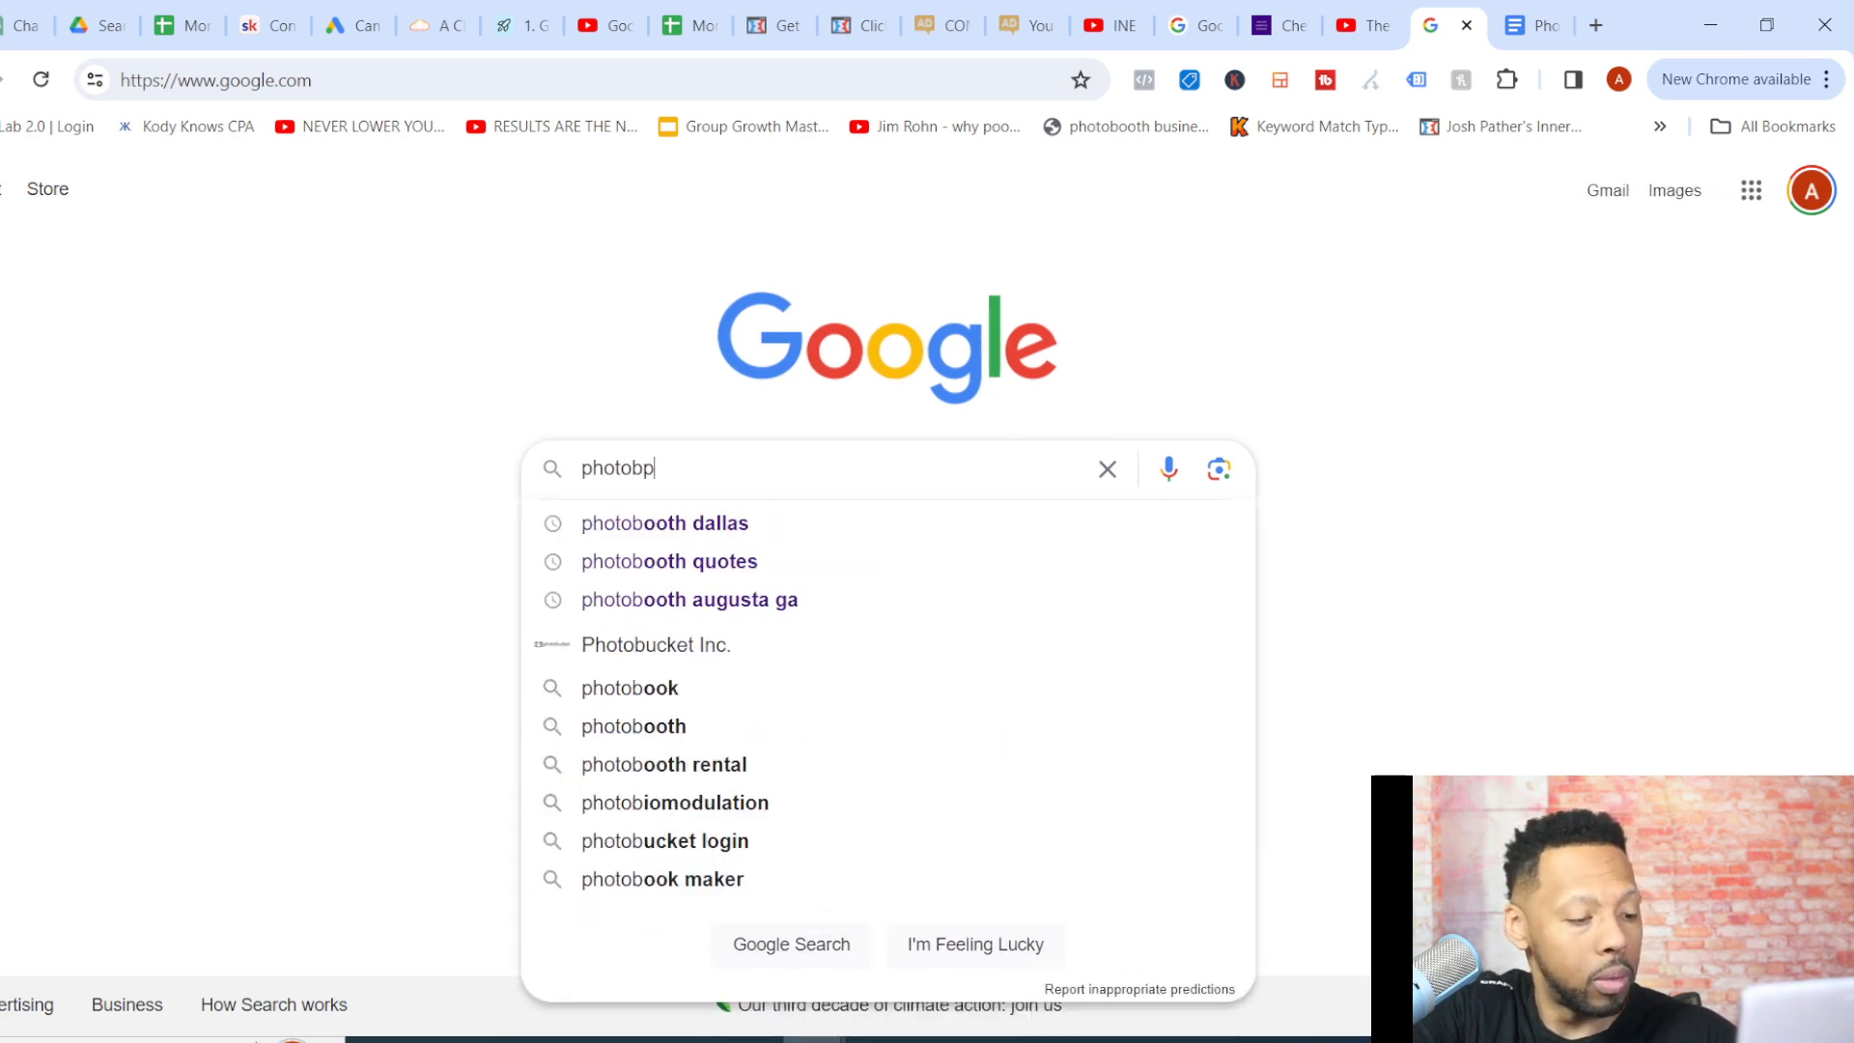
{"action": "key", "text": "BackSpace"}
{"action": "type", "text": "ooth serv"}
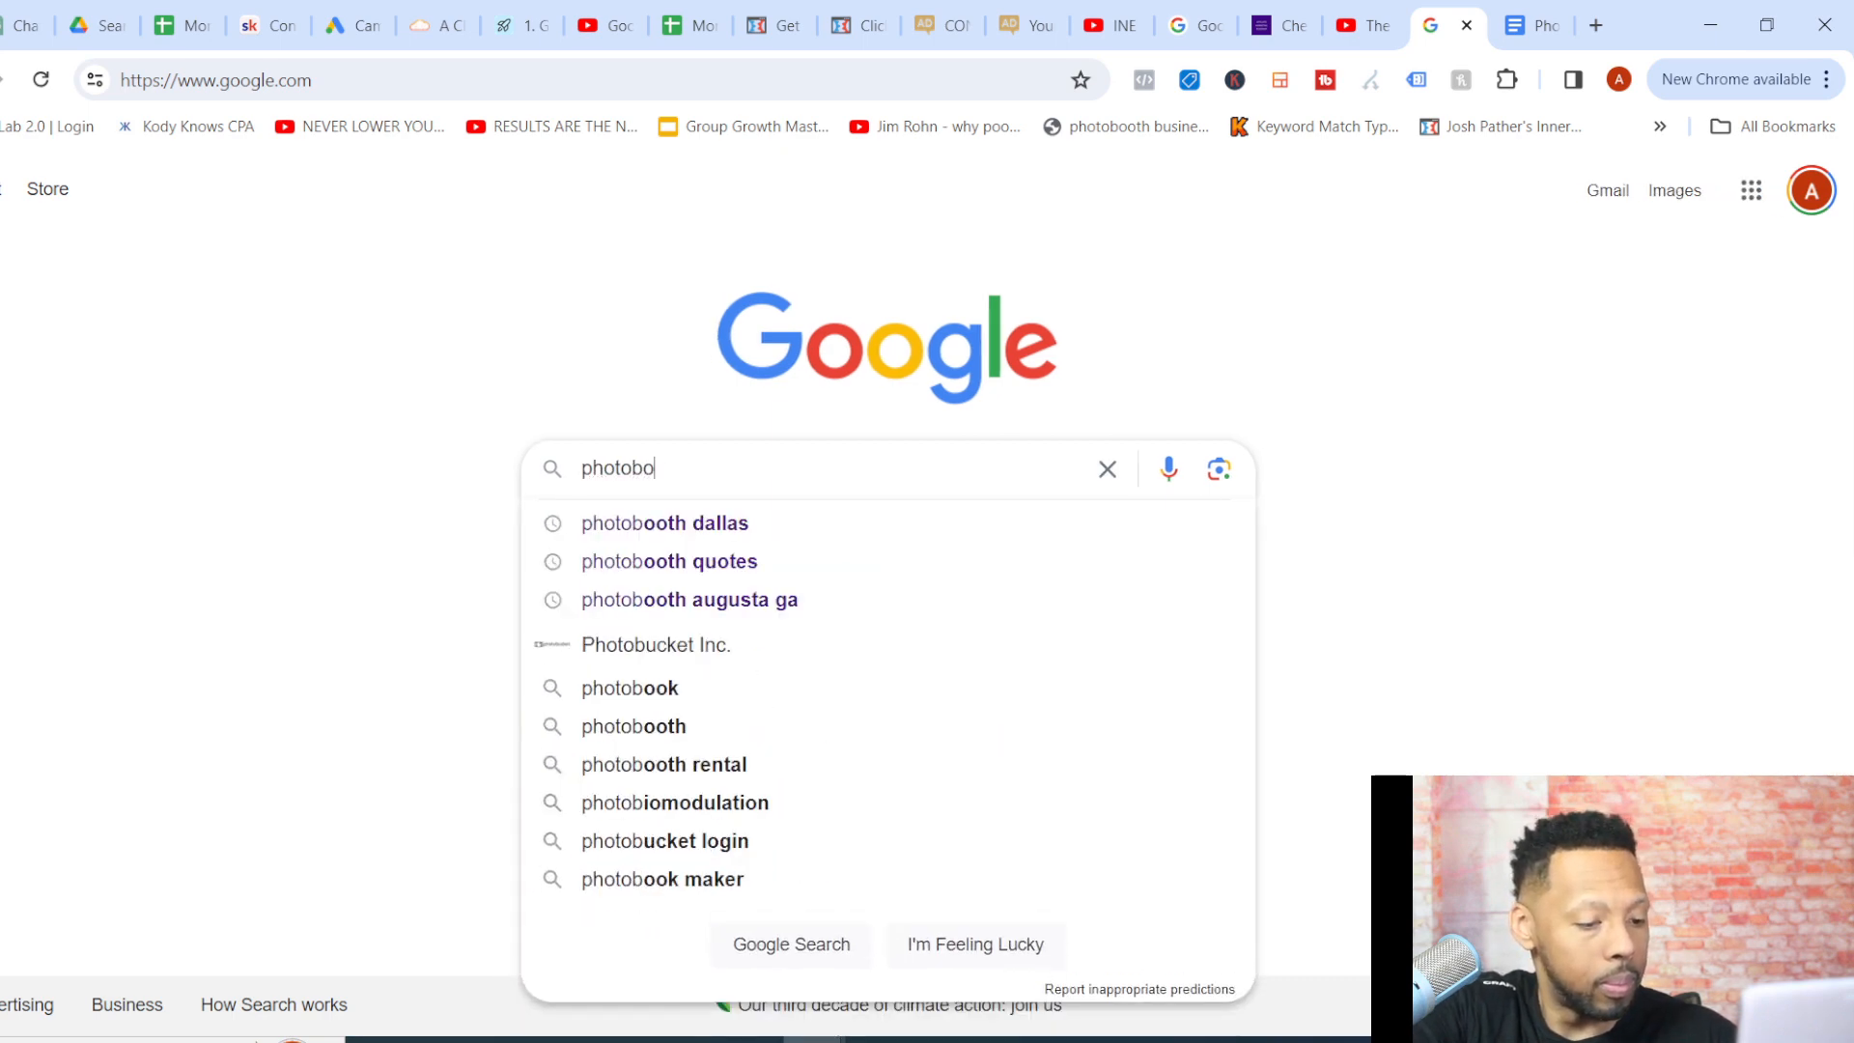
{"action": "type", "text": "ices"}
{"action": "key", "text": "Return"}
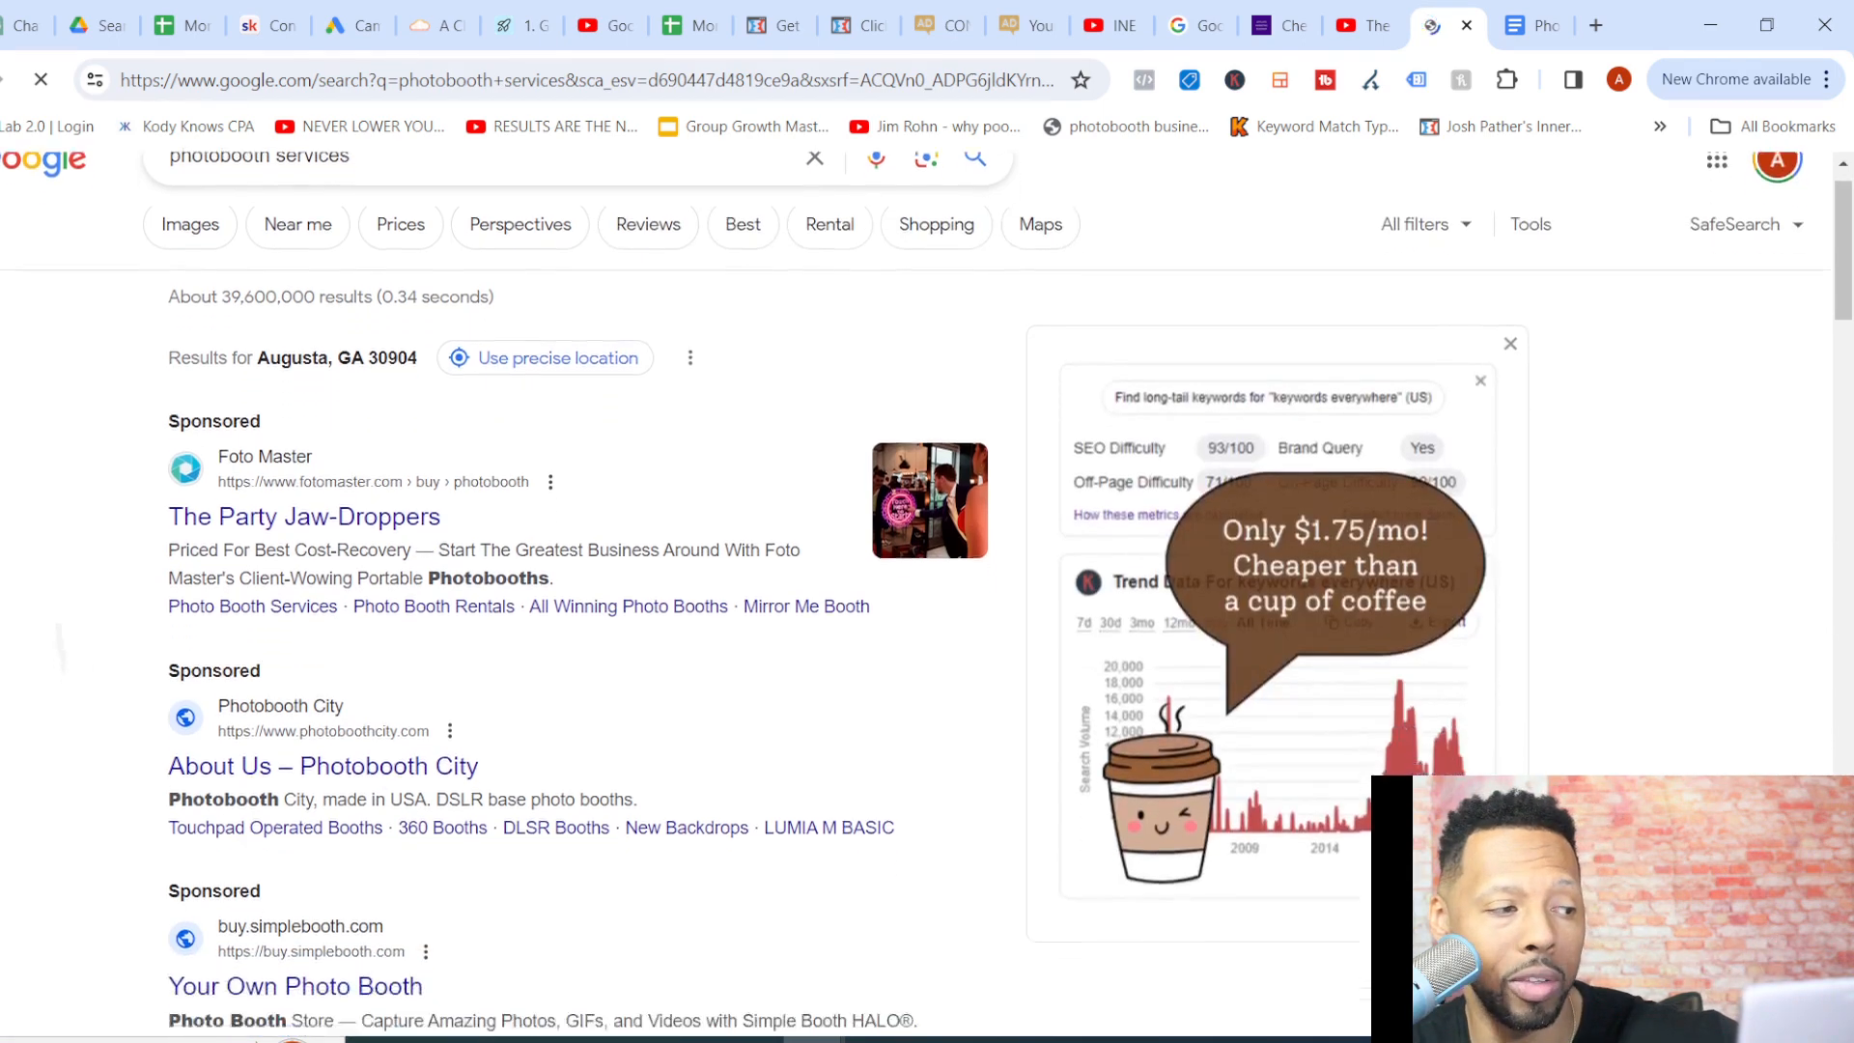
Examine the sponsored listings at the start of the photobooth services results, highlighting the Sponsored label of the first ad
{"action": "scroll", "coordinate": [928, 579], "scroll_direction": "down", "scroll_amount": 3}
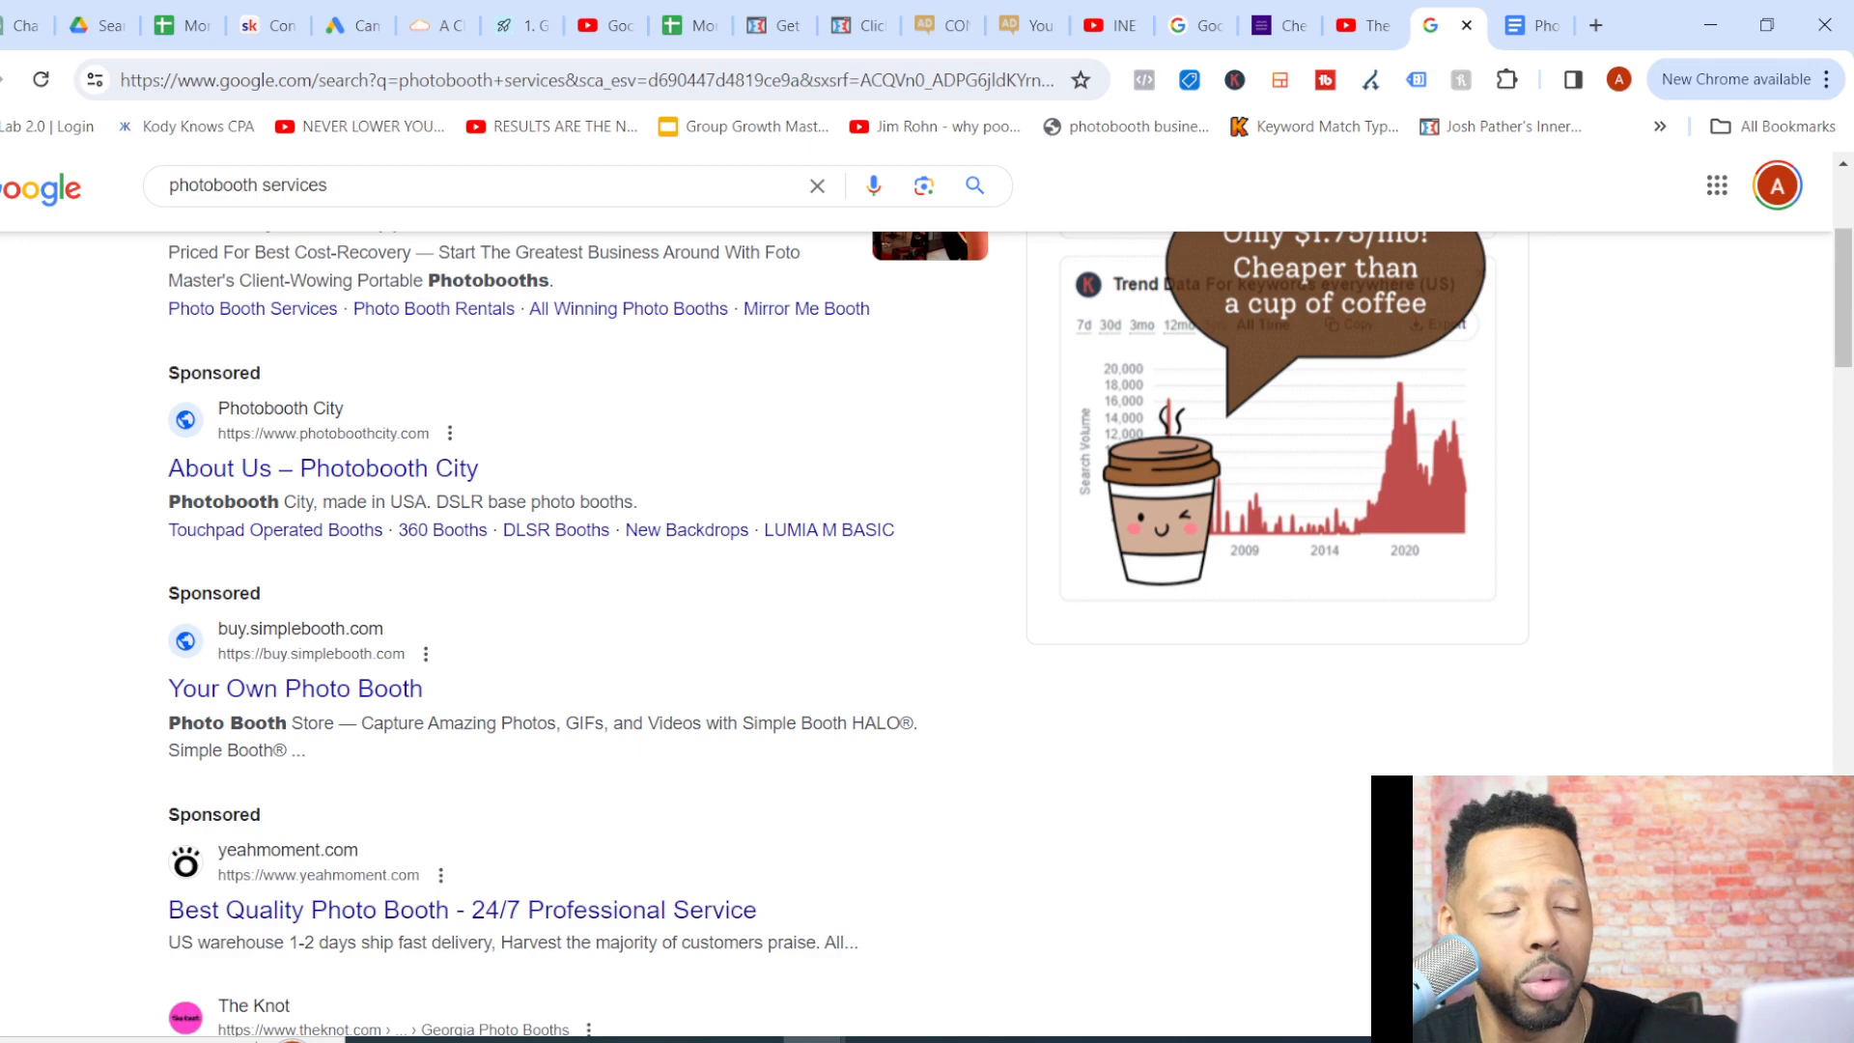
{"action": "scroll", "coordinate": [927, 628], "scroll_direction": "up", "scroll_amount": 2}
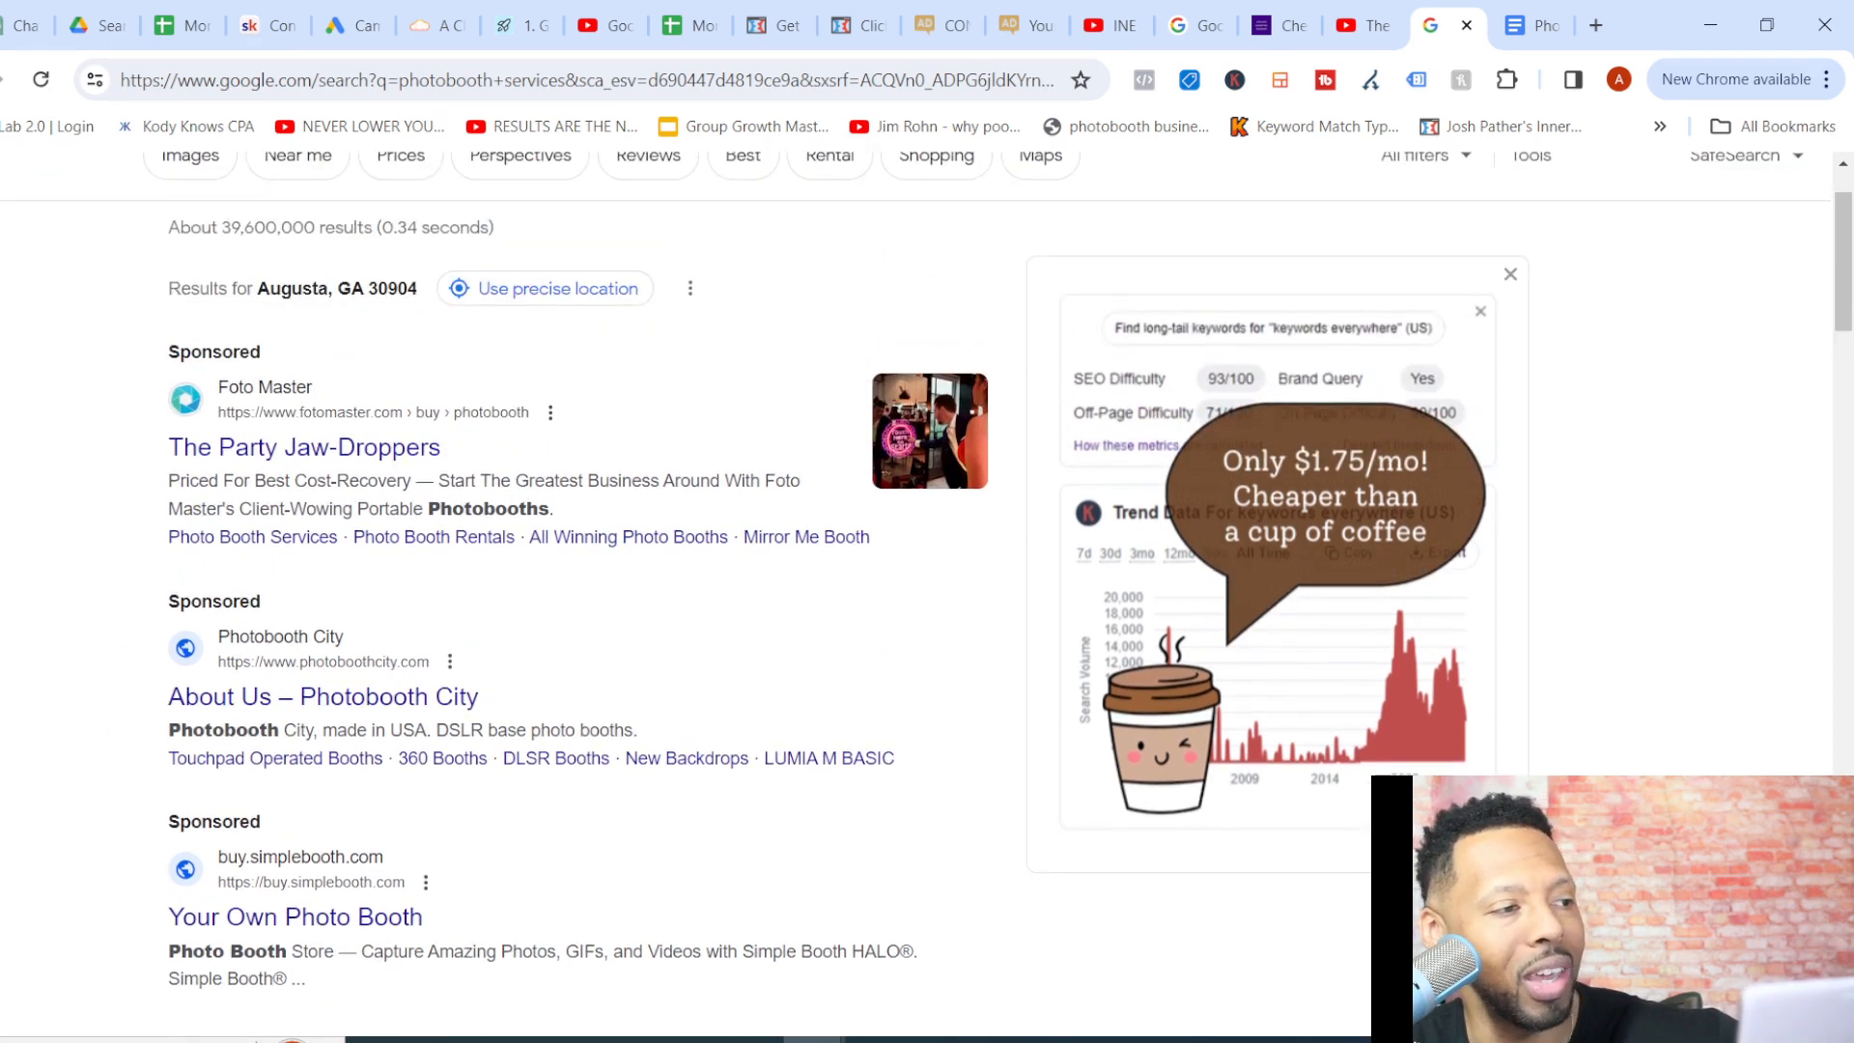
{"action": "double_click", "coordinate": [213, 351]}
{"action": "scroll", "coordinate": [213, 351], "scroll_direction": "down", "scroll_amount": 1}
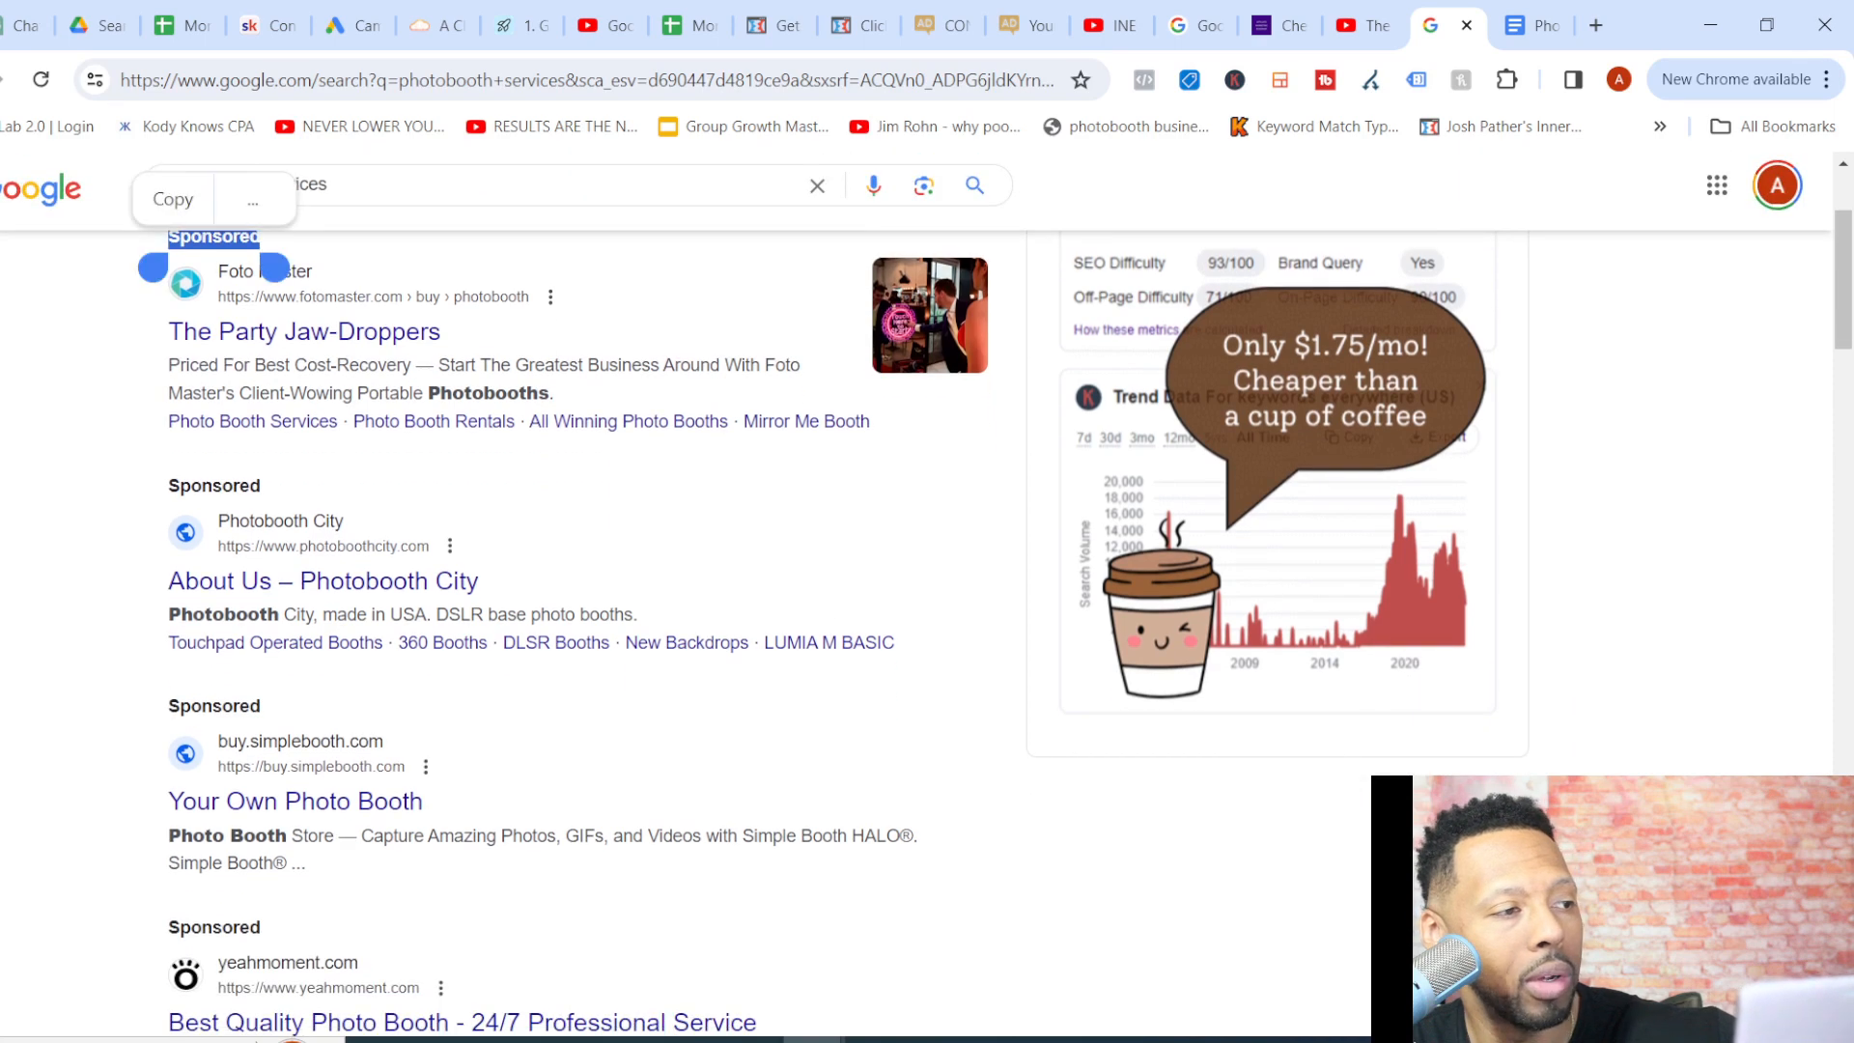
{"action": "left_click", "coordinate": [103, 417]}
{"action": "left_click", "coordinate": [160, 499]}
{"action": "scroll", "coordinate": [126, 483], "scroll_direction": "down", "scroll_amount": 1}
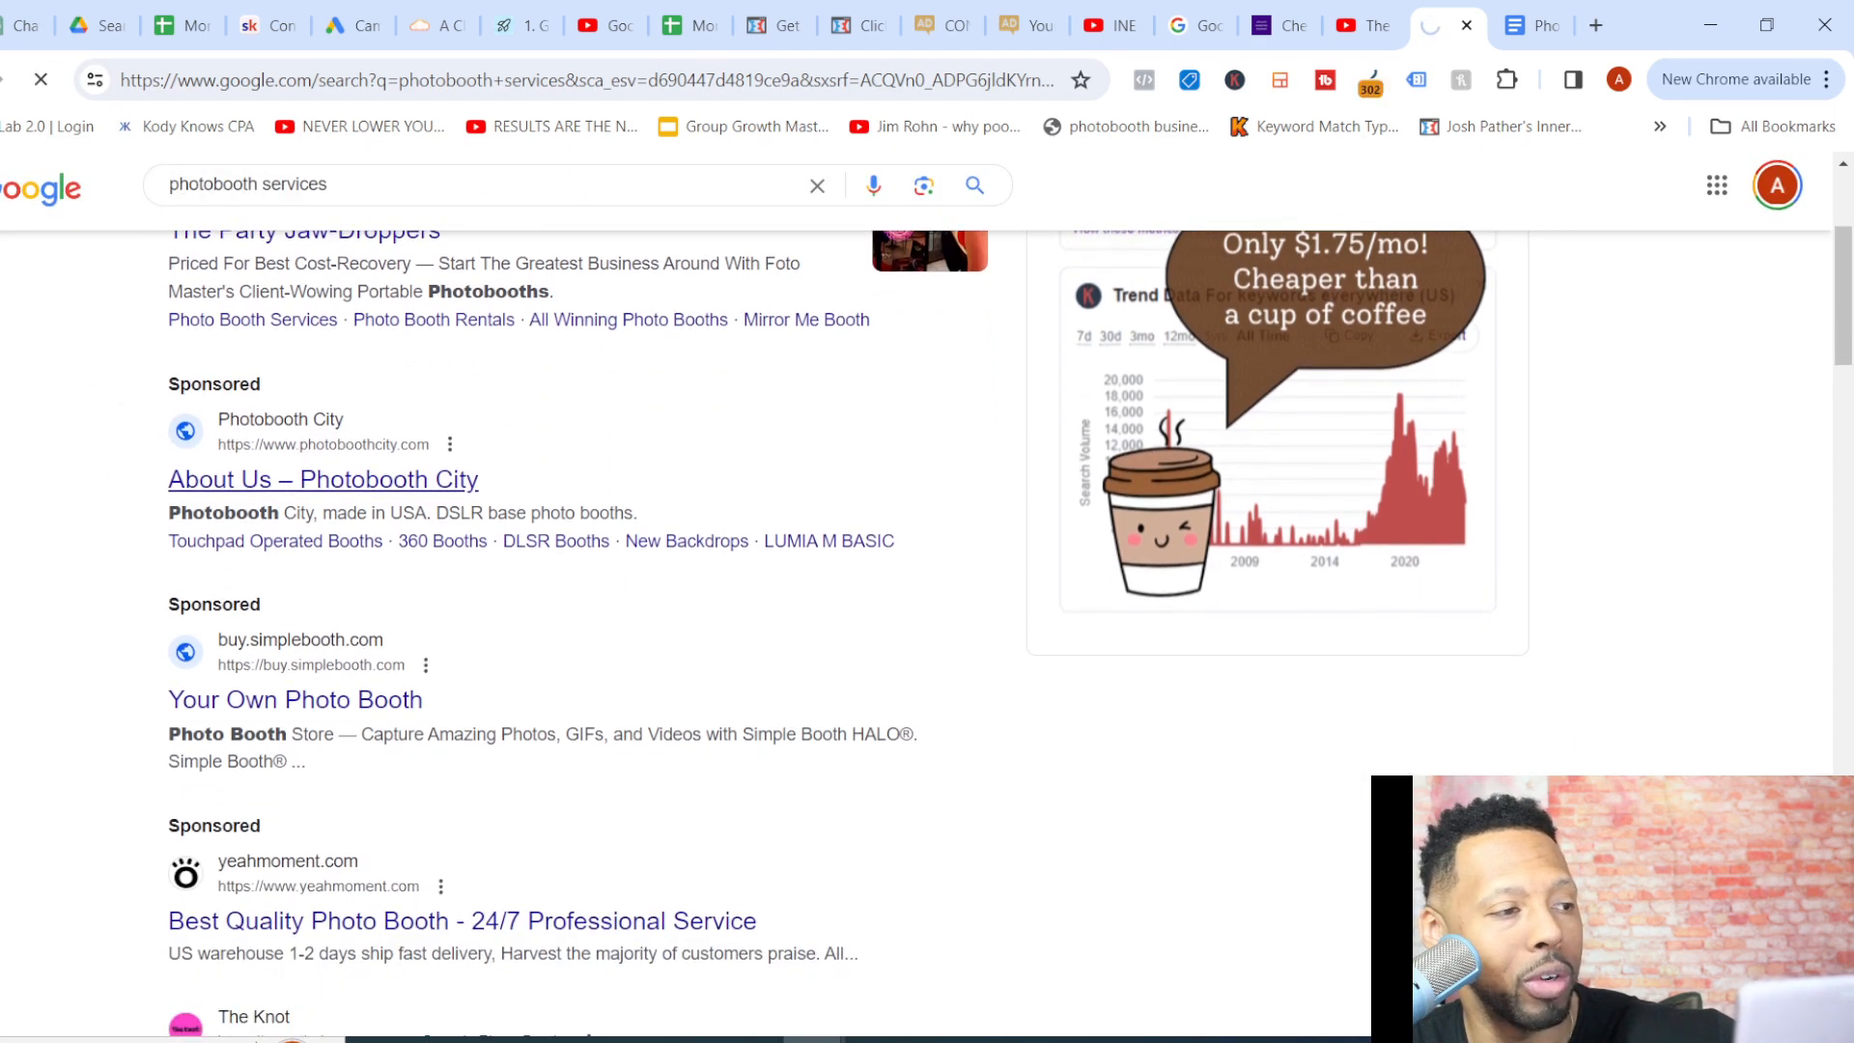
{"action": "key", "text": "alt+Left"}
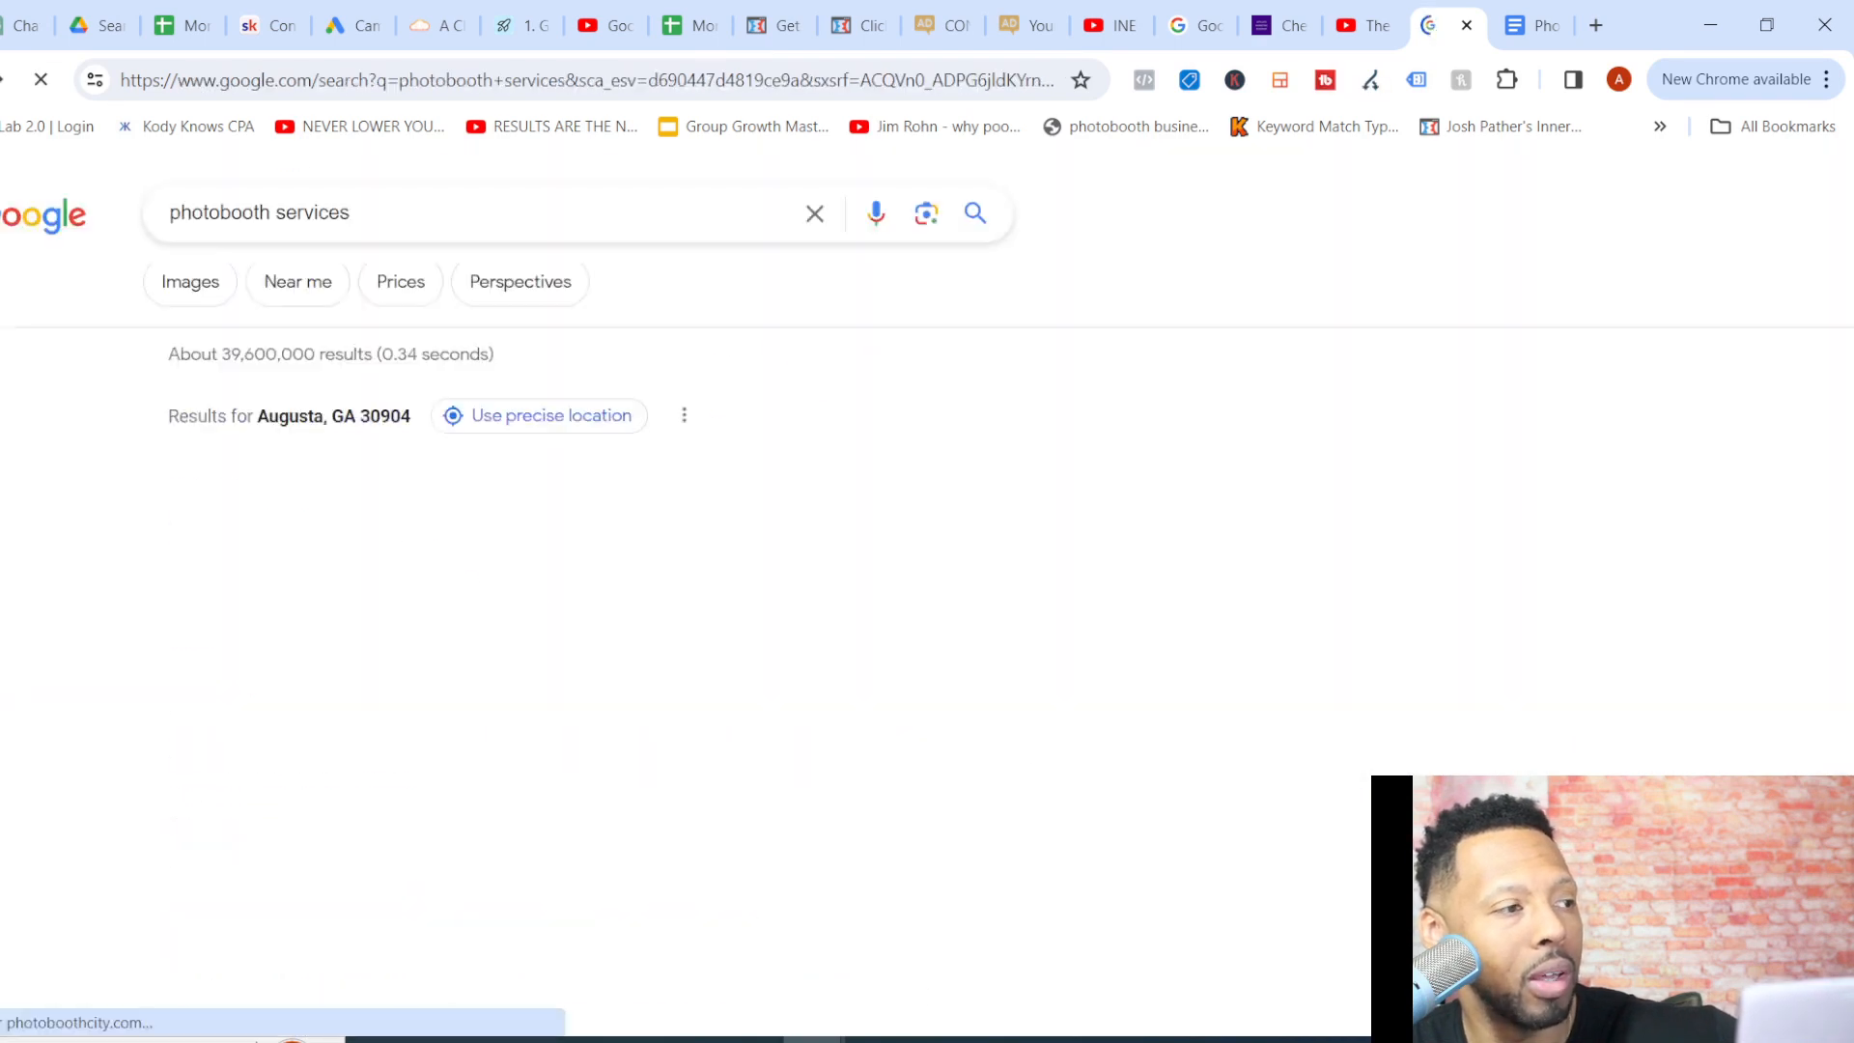
{"action": "scroll", "coordinate": [917, 580], "scroll_direction": "down", "scroll_amount": 1}
{"action": "scroll", "coordinate": [927, 579], "scroll_direction": "down", "scroll_amount": 2}
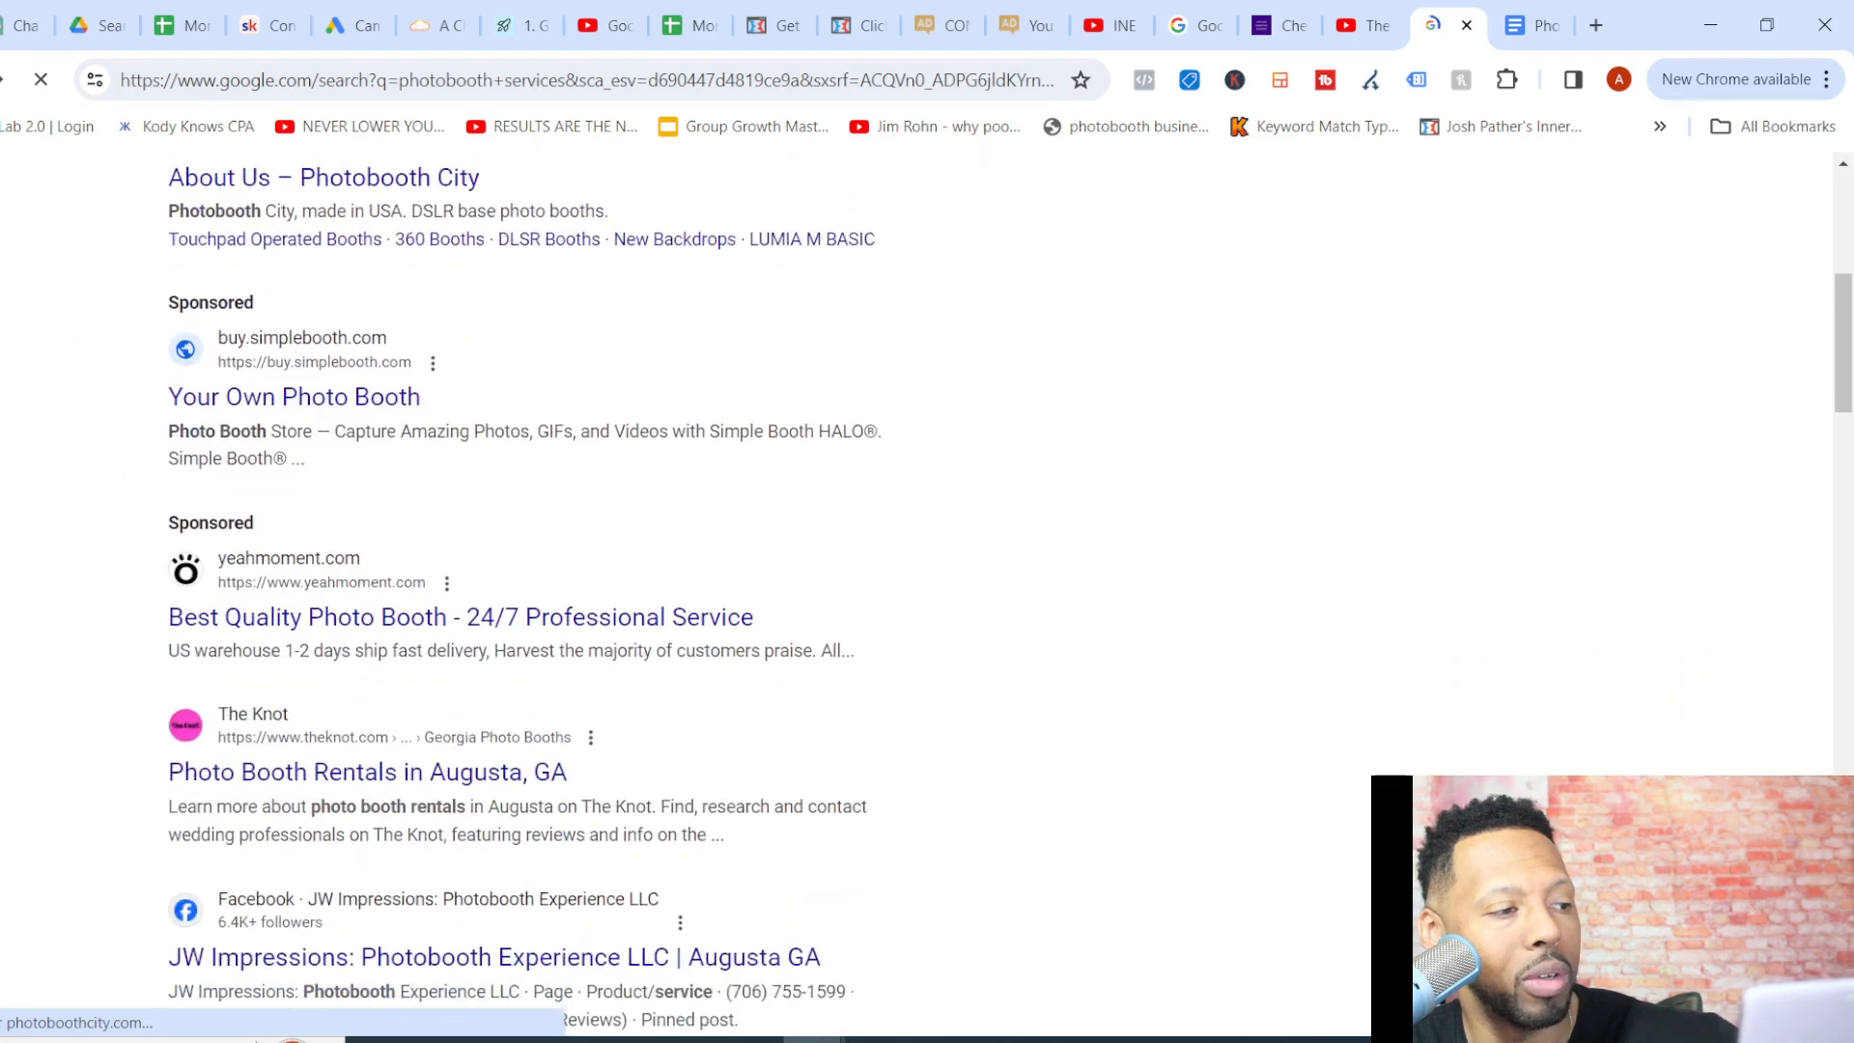
{"action": "scroll", "coordinate": [927, 579], "scroll_direction": "up", "scroll_amount": 3}
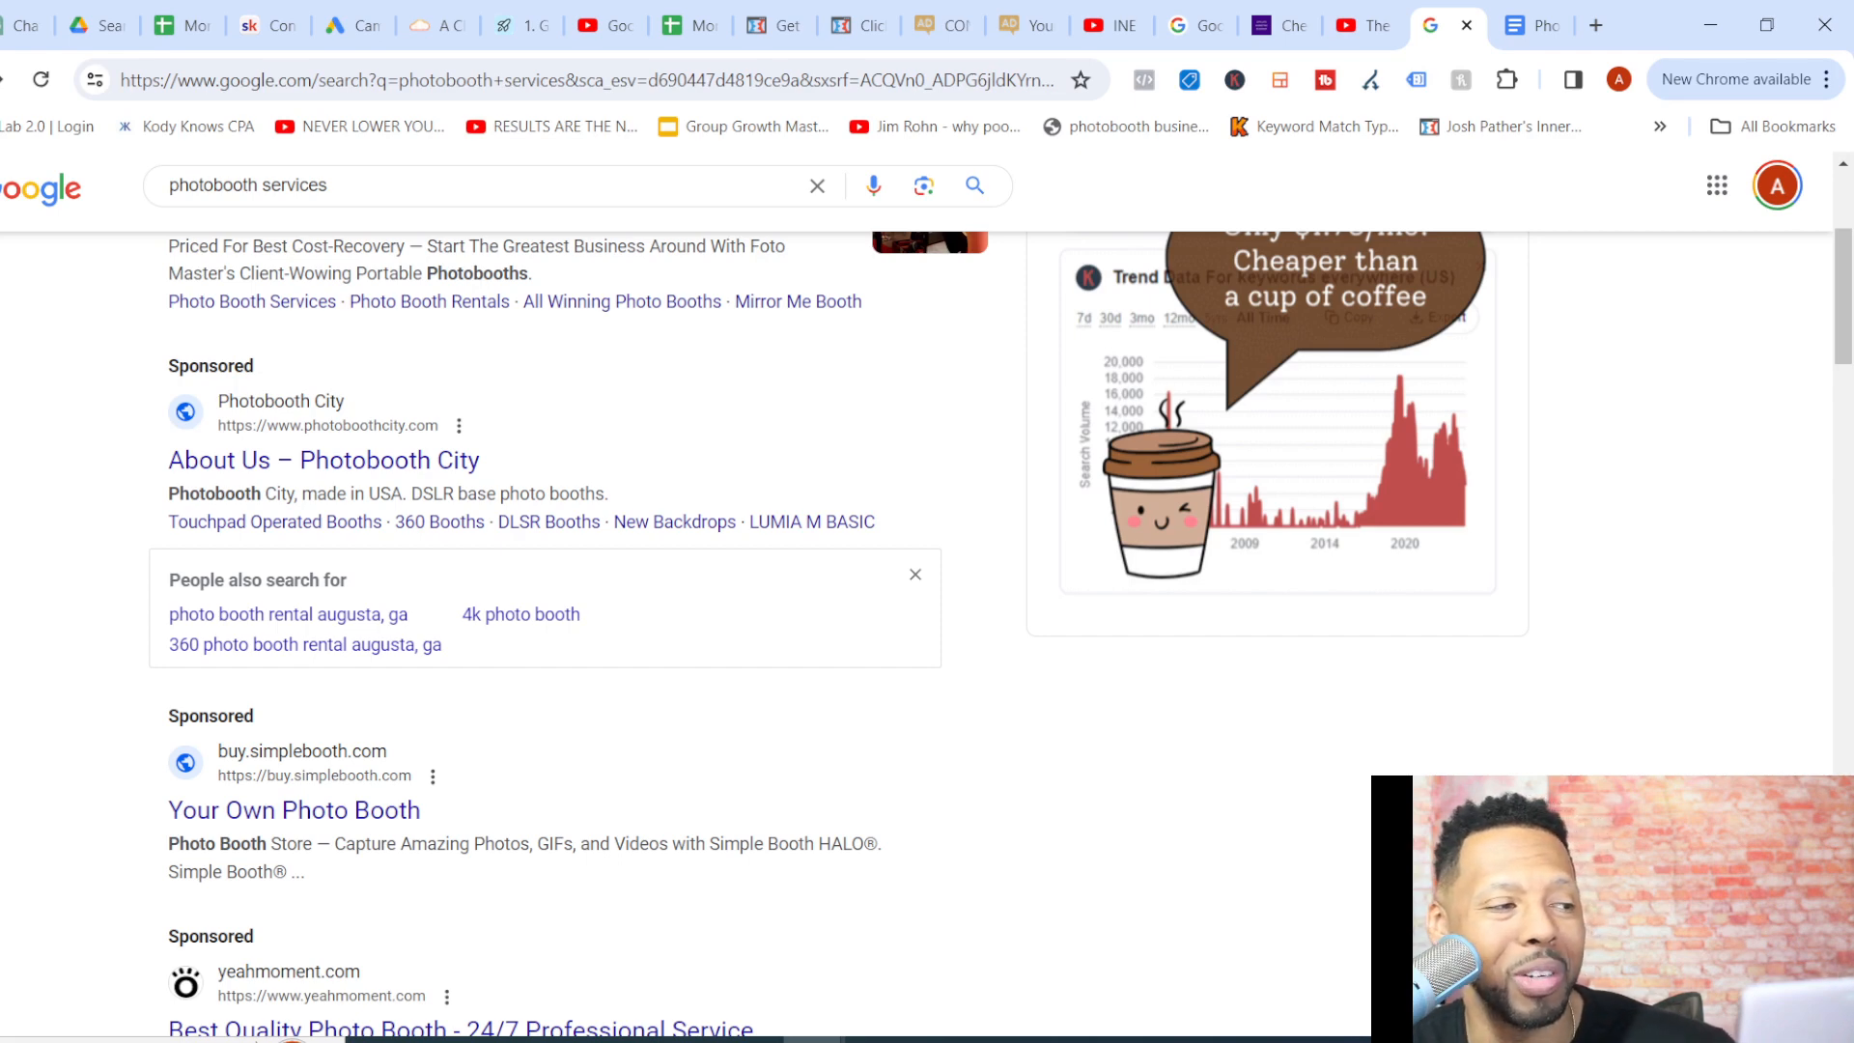
{"action": "scroll", "coordinate": [927, 628], "scroll_direction": "up", "scroll_amount": 1}
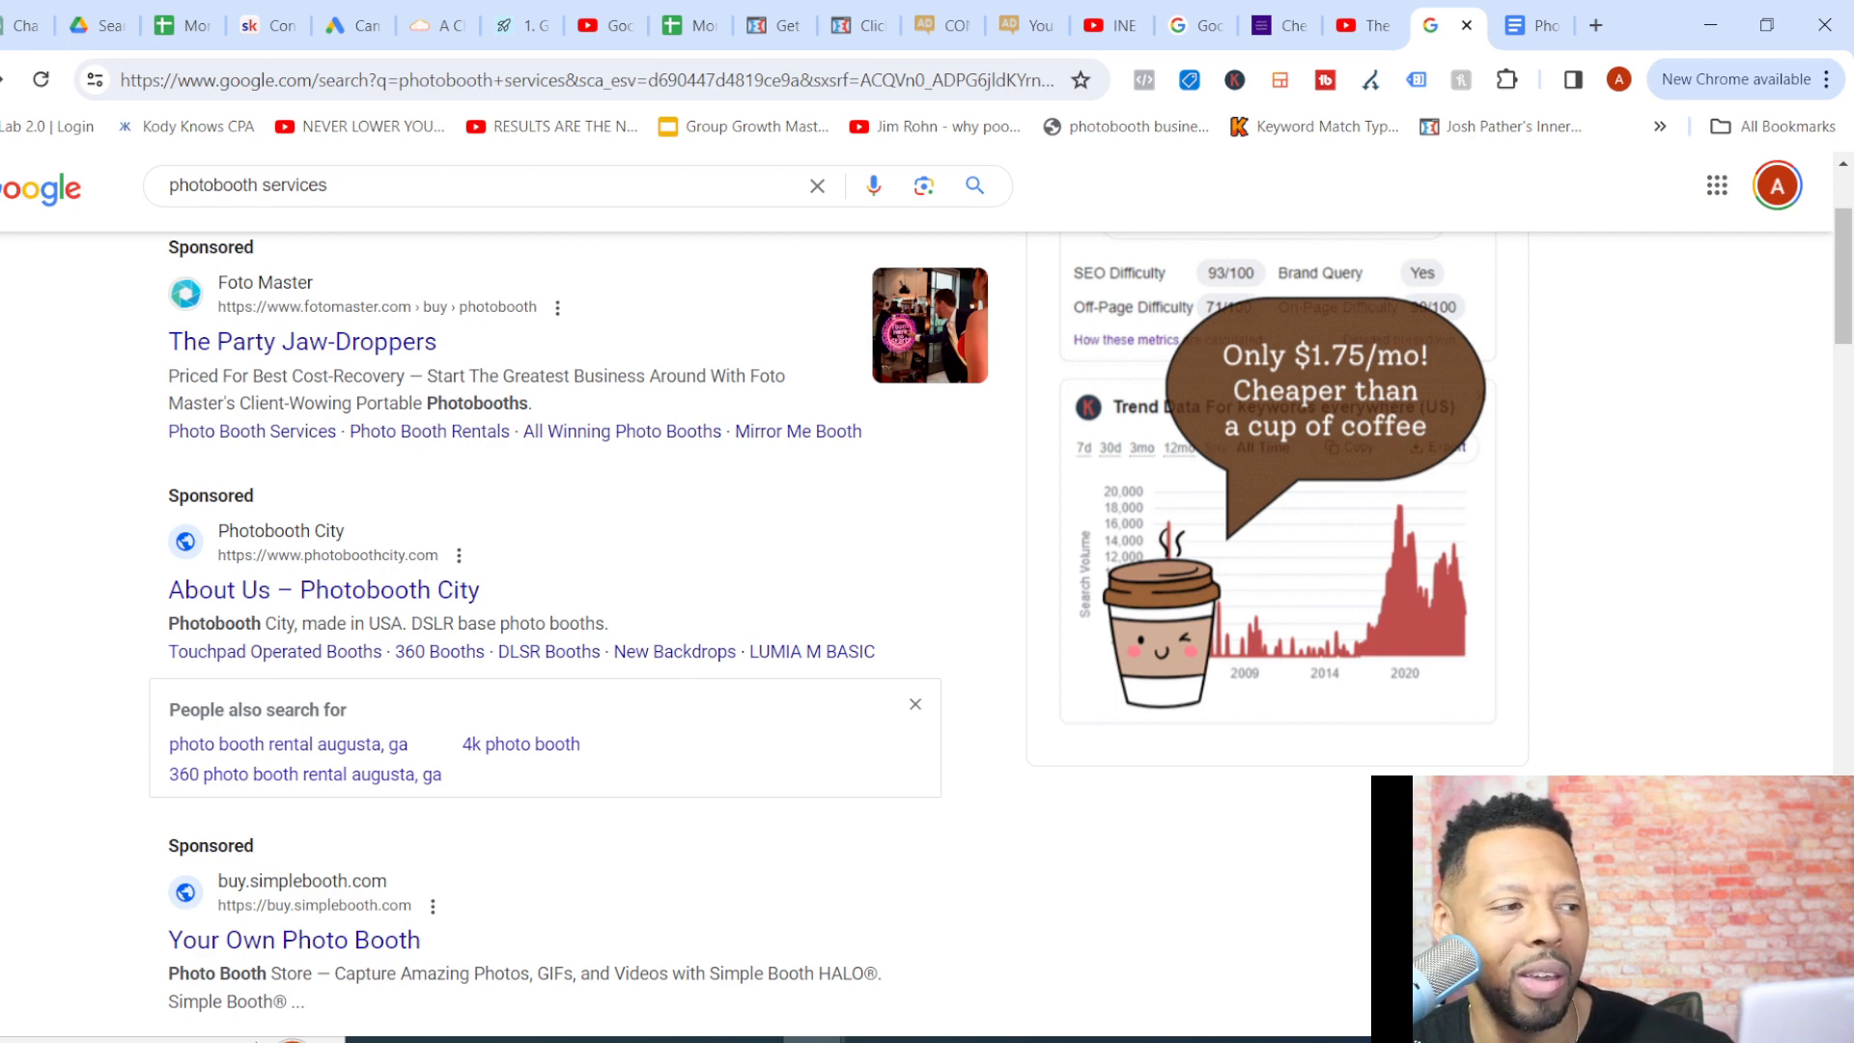
{"action": "scroll", "coordinate": [927, 618], "scroll_direction": "down", "scroll_amount": 1}
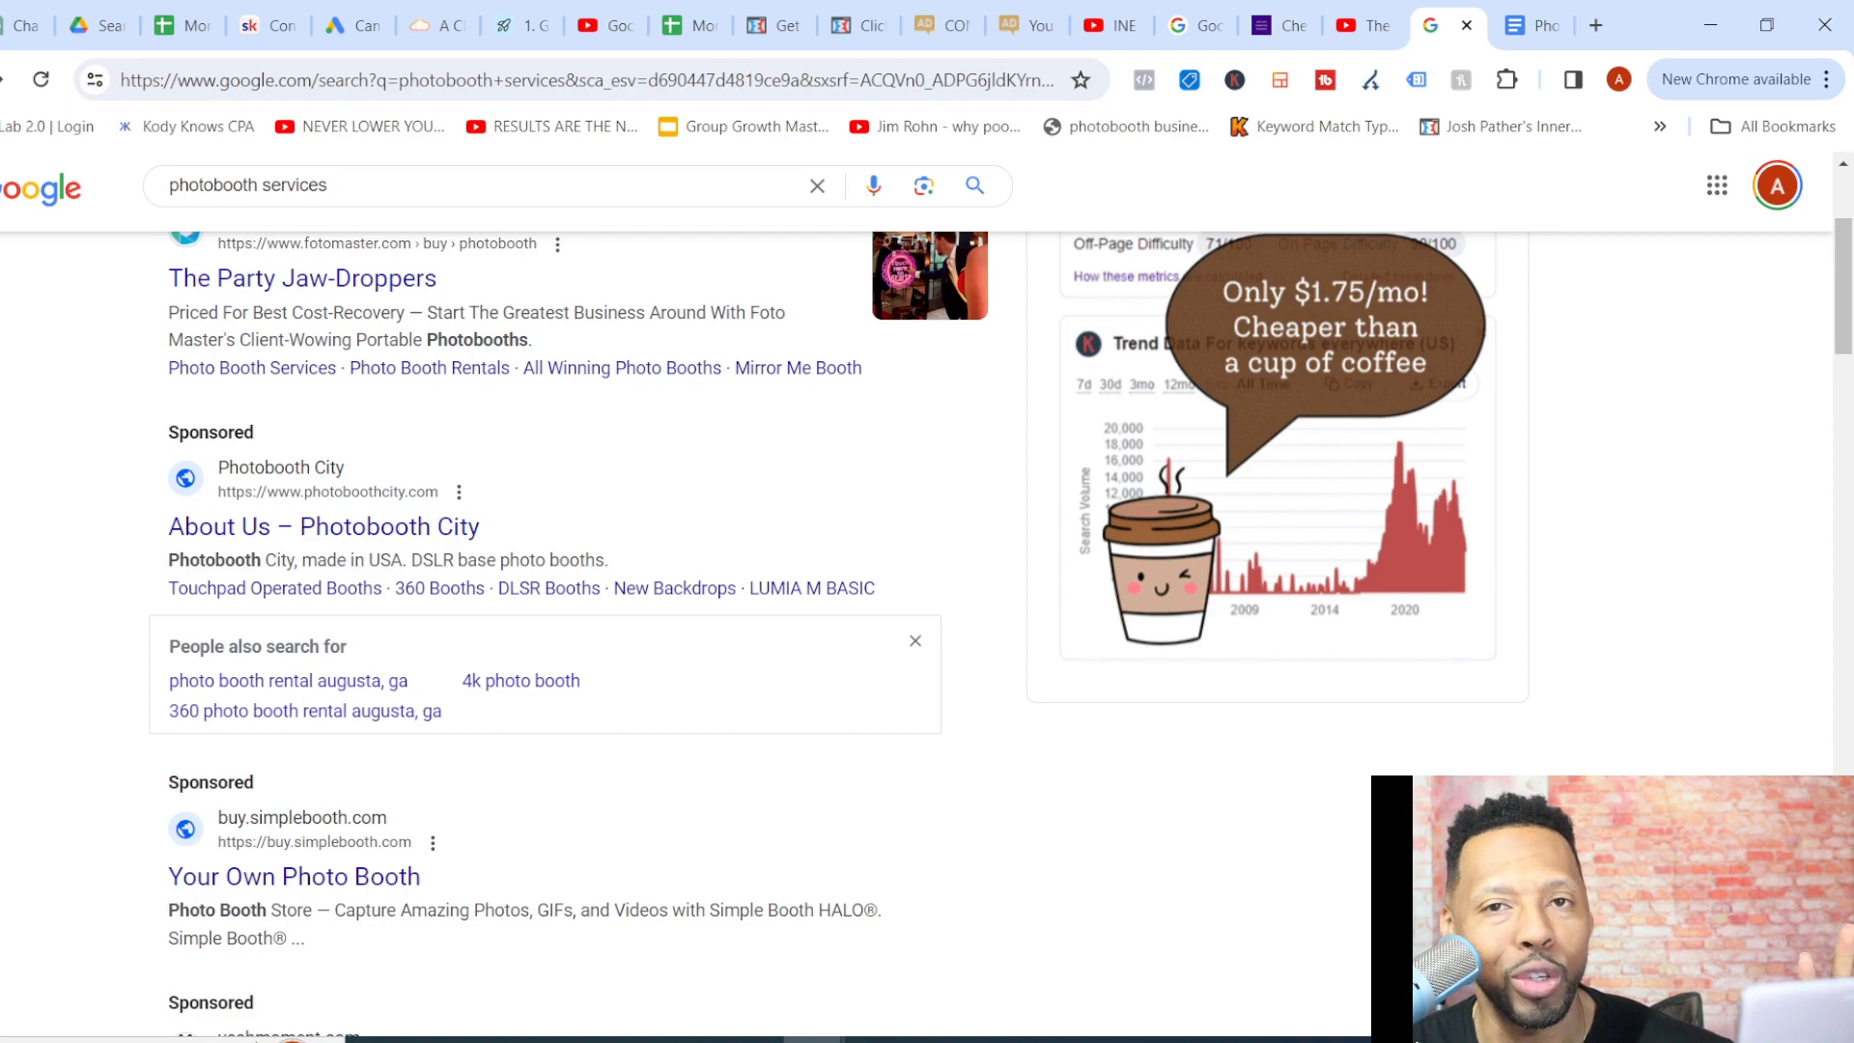
Look through the organic listings, the Places map pack and the lower sponsored ad, and return to the first ads
{"action": "scroll", "coordinate": [928, 628], "scroll_direction": "down", "scroll_amount": 1}
{"action": "scroll", "coordinate": [927, 628], "scroll_direction": "down", "scroll_amount": 5}
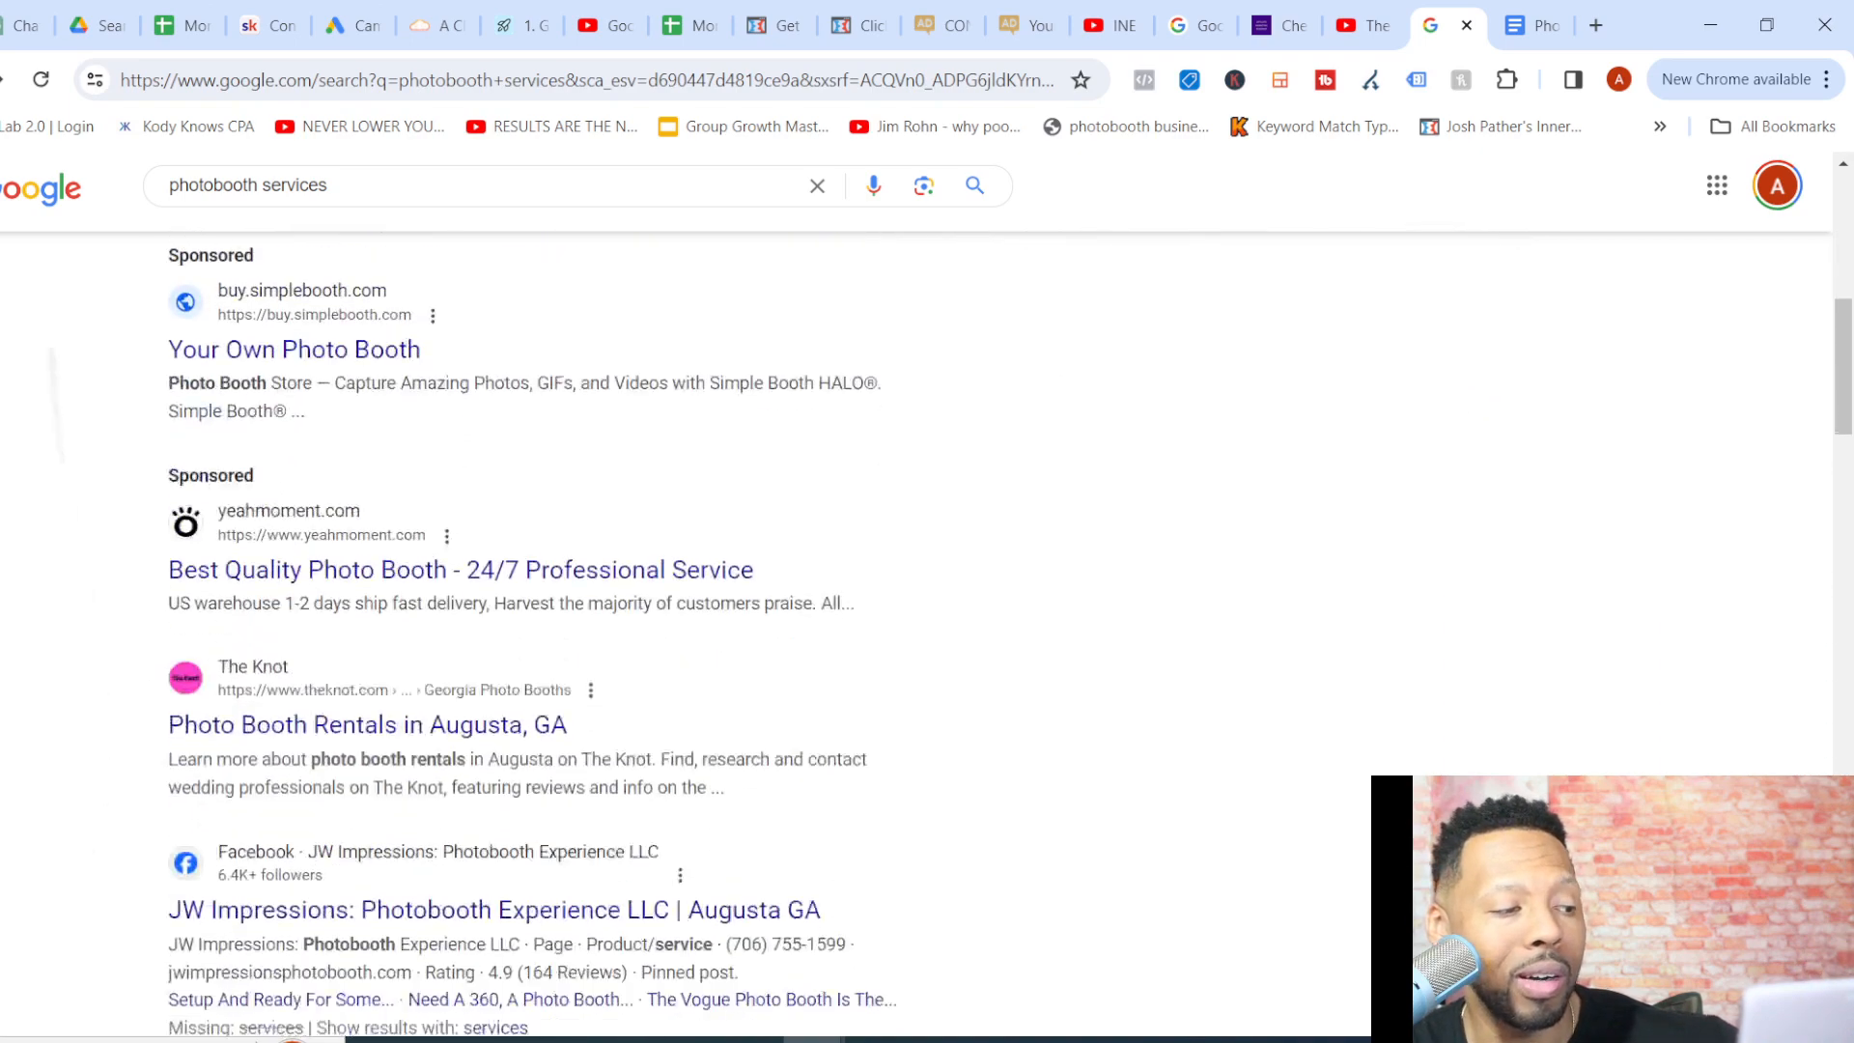
{"action": "scroll", "coordinate": [927, 628], "scroll_direction": "down", "scroll_amount": 5}
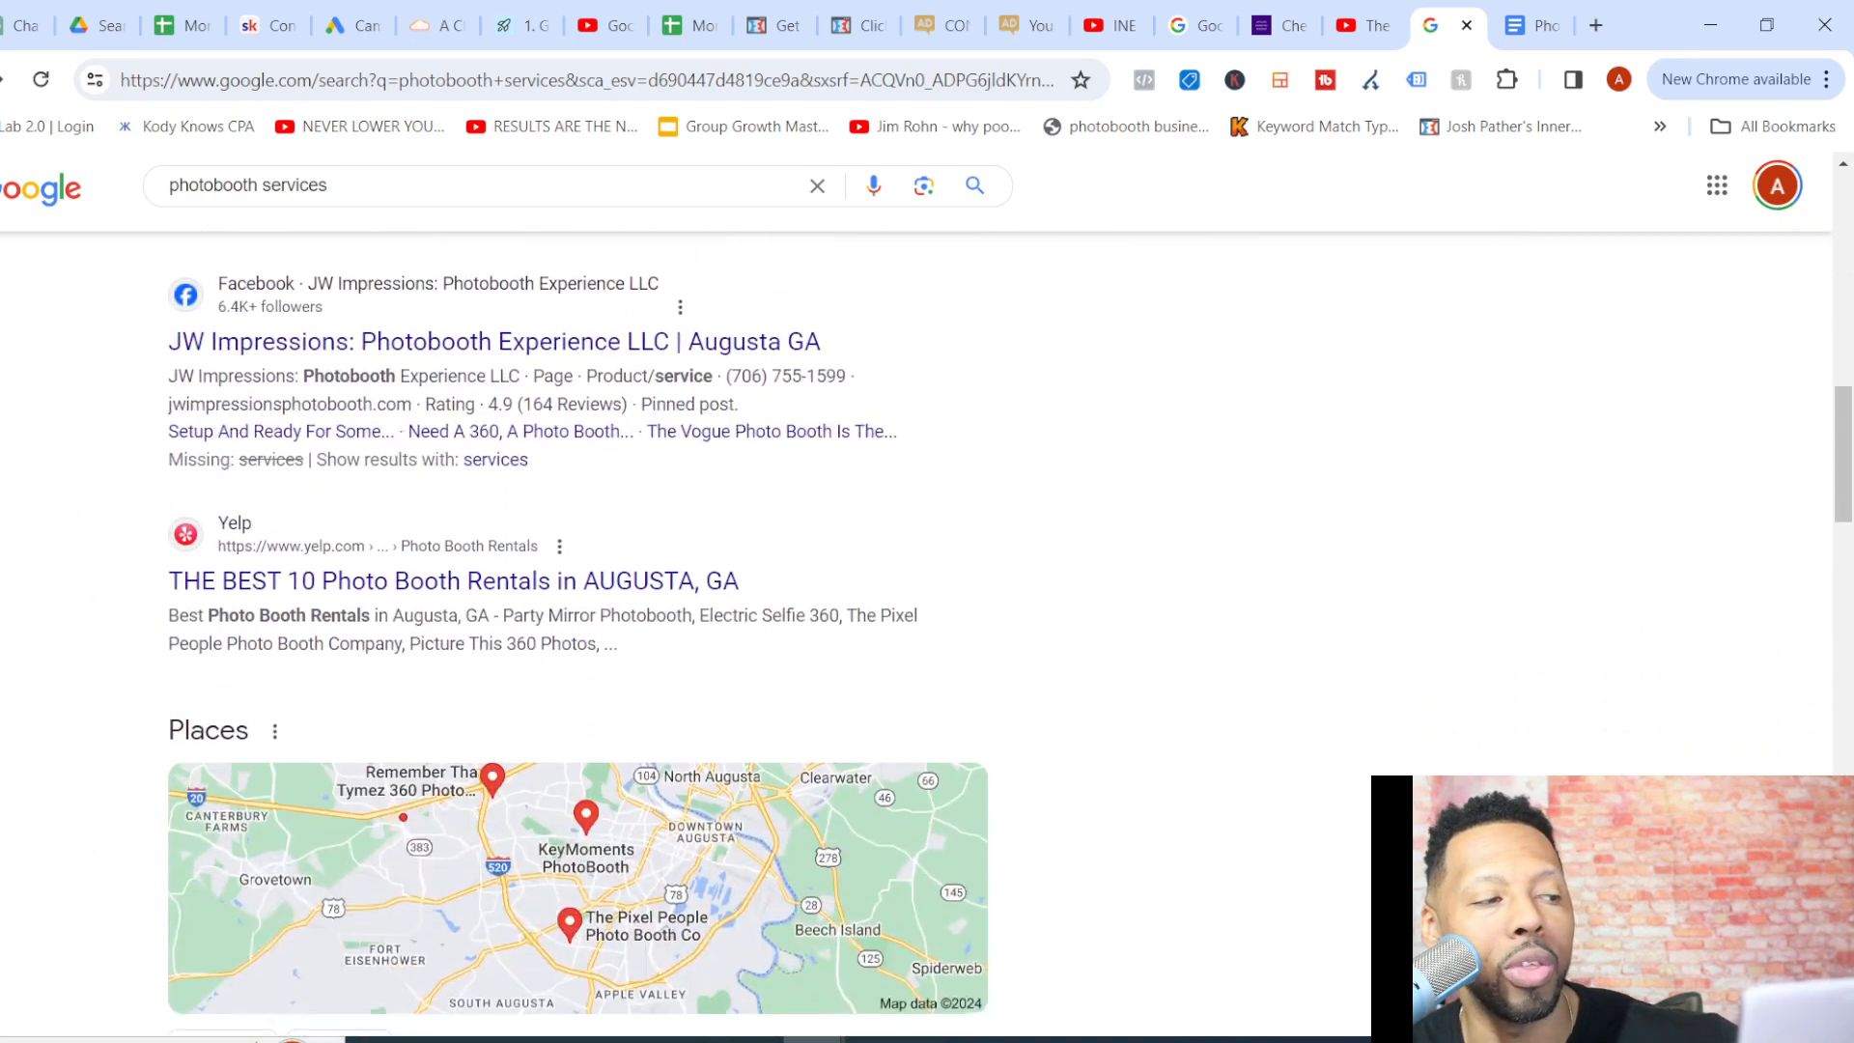
{"action": "scroll", "coordinate": [927, 628], "scroll_direction": "down", "scroll_amount": 3}
{"action": "scroll", "coordinate": [927, 628], "scroll_direction": "down", "scroll_amount": 6}
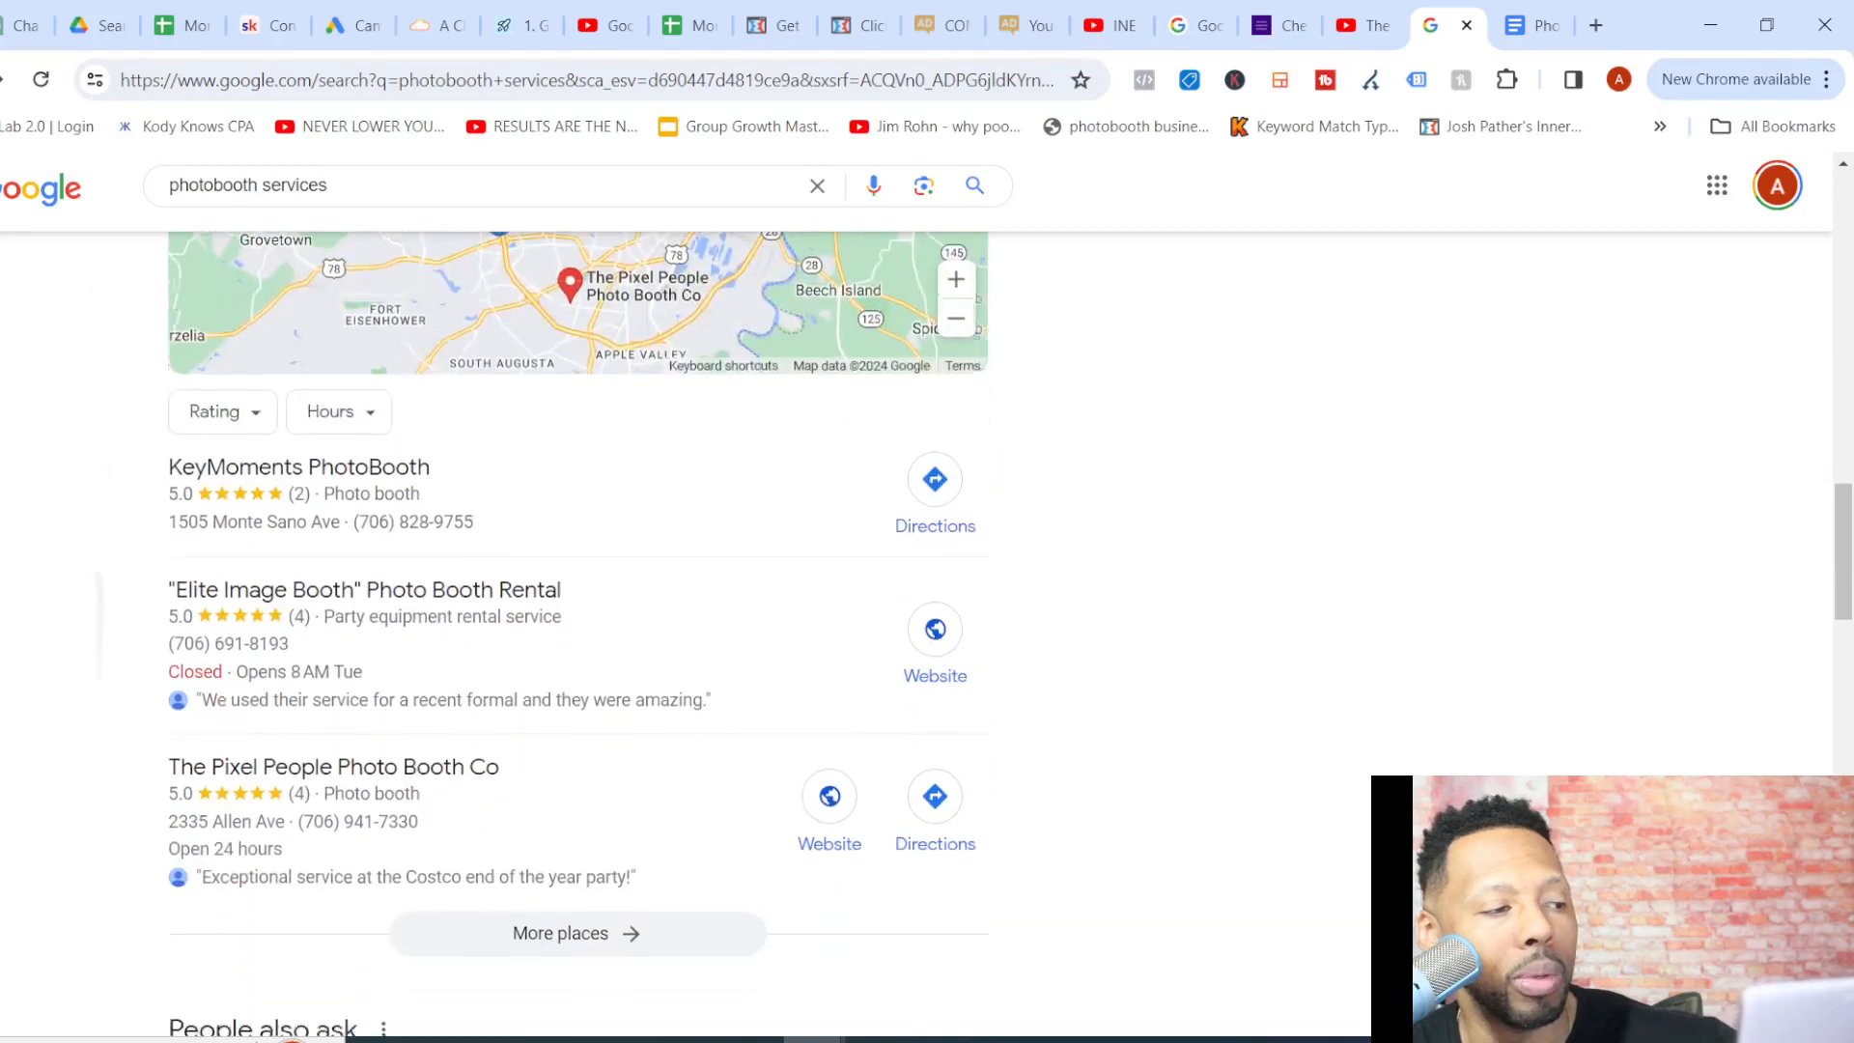
{"action": "scroll", "coordinate": [927, 628], "scroll_direction": "down", "scroll_amount": 4}
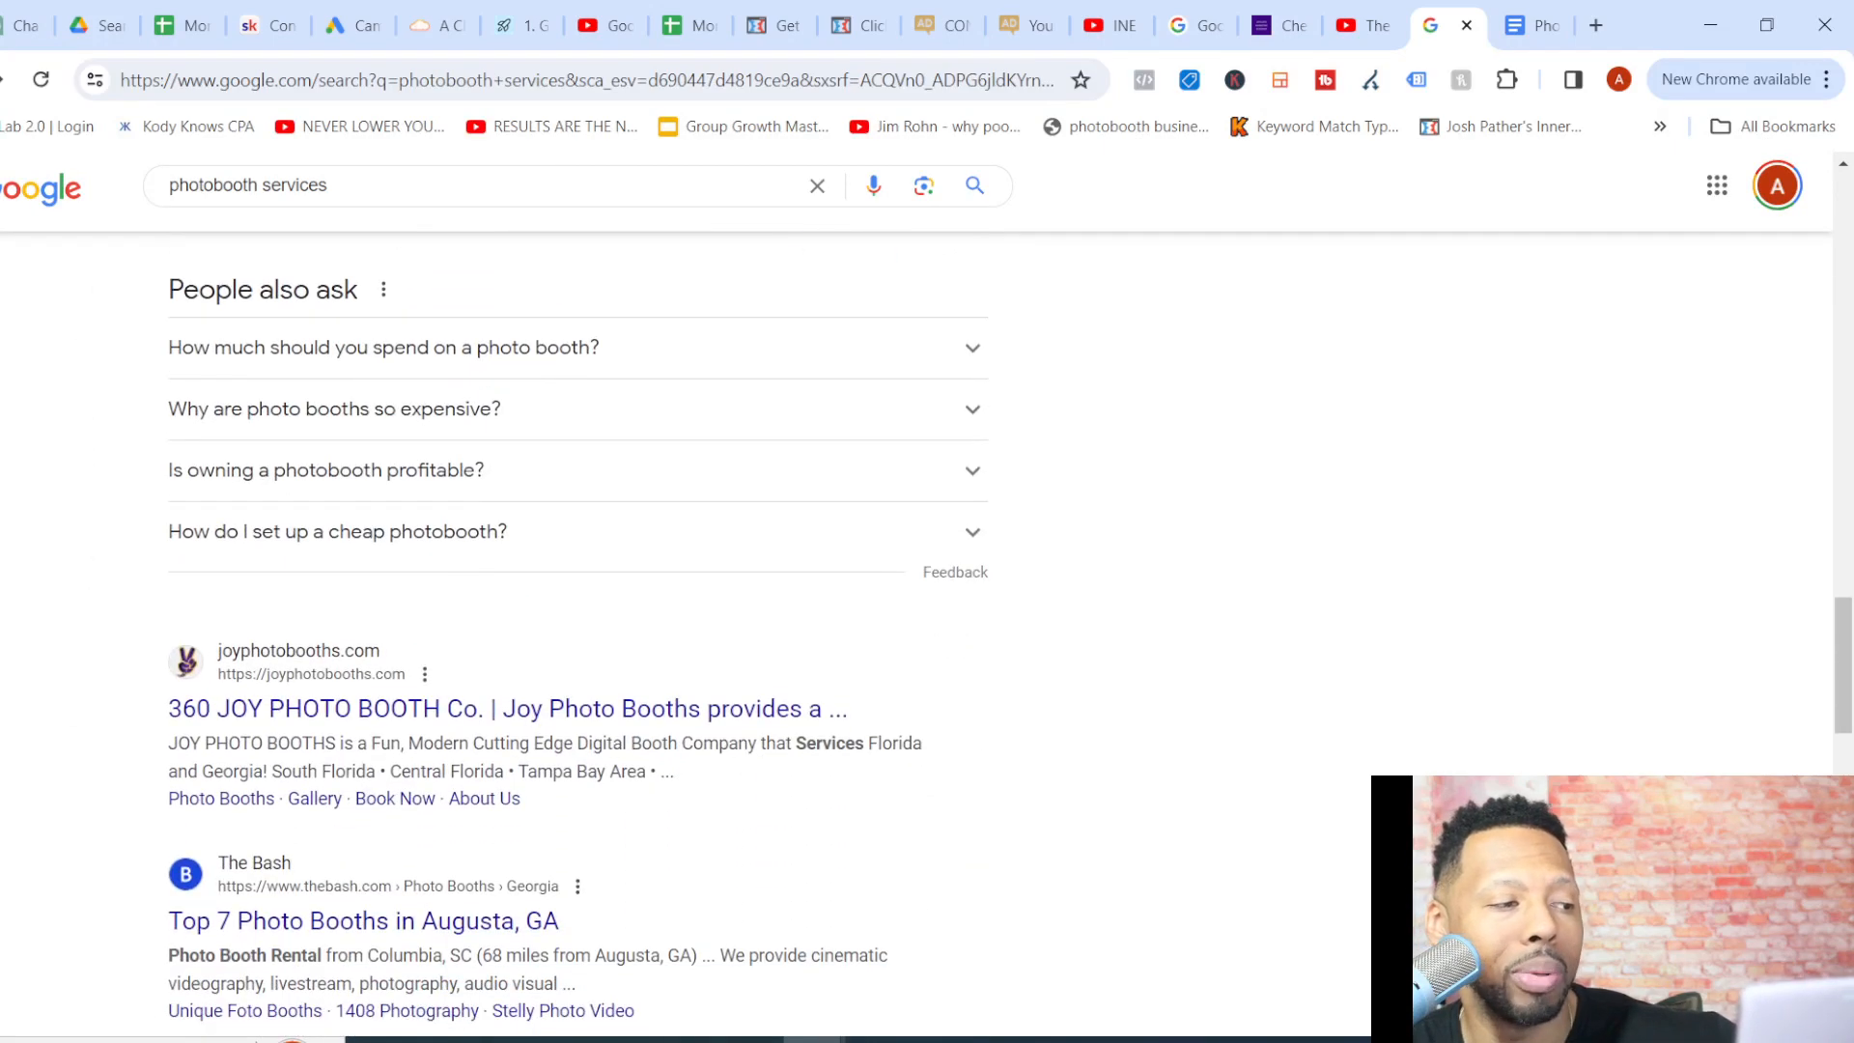
{"action": "scroll", "coordinate": [927, 627], "scroll_direction": "down", "scroll_amount": 3}
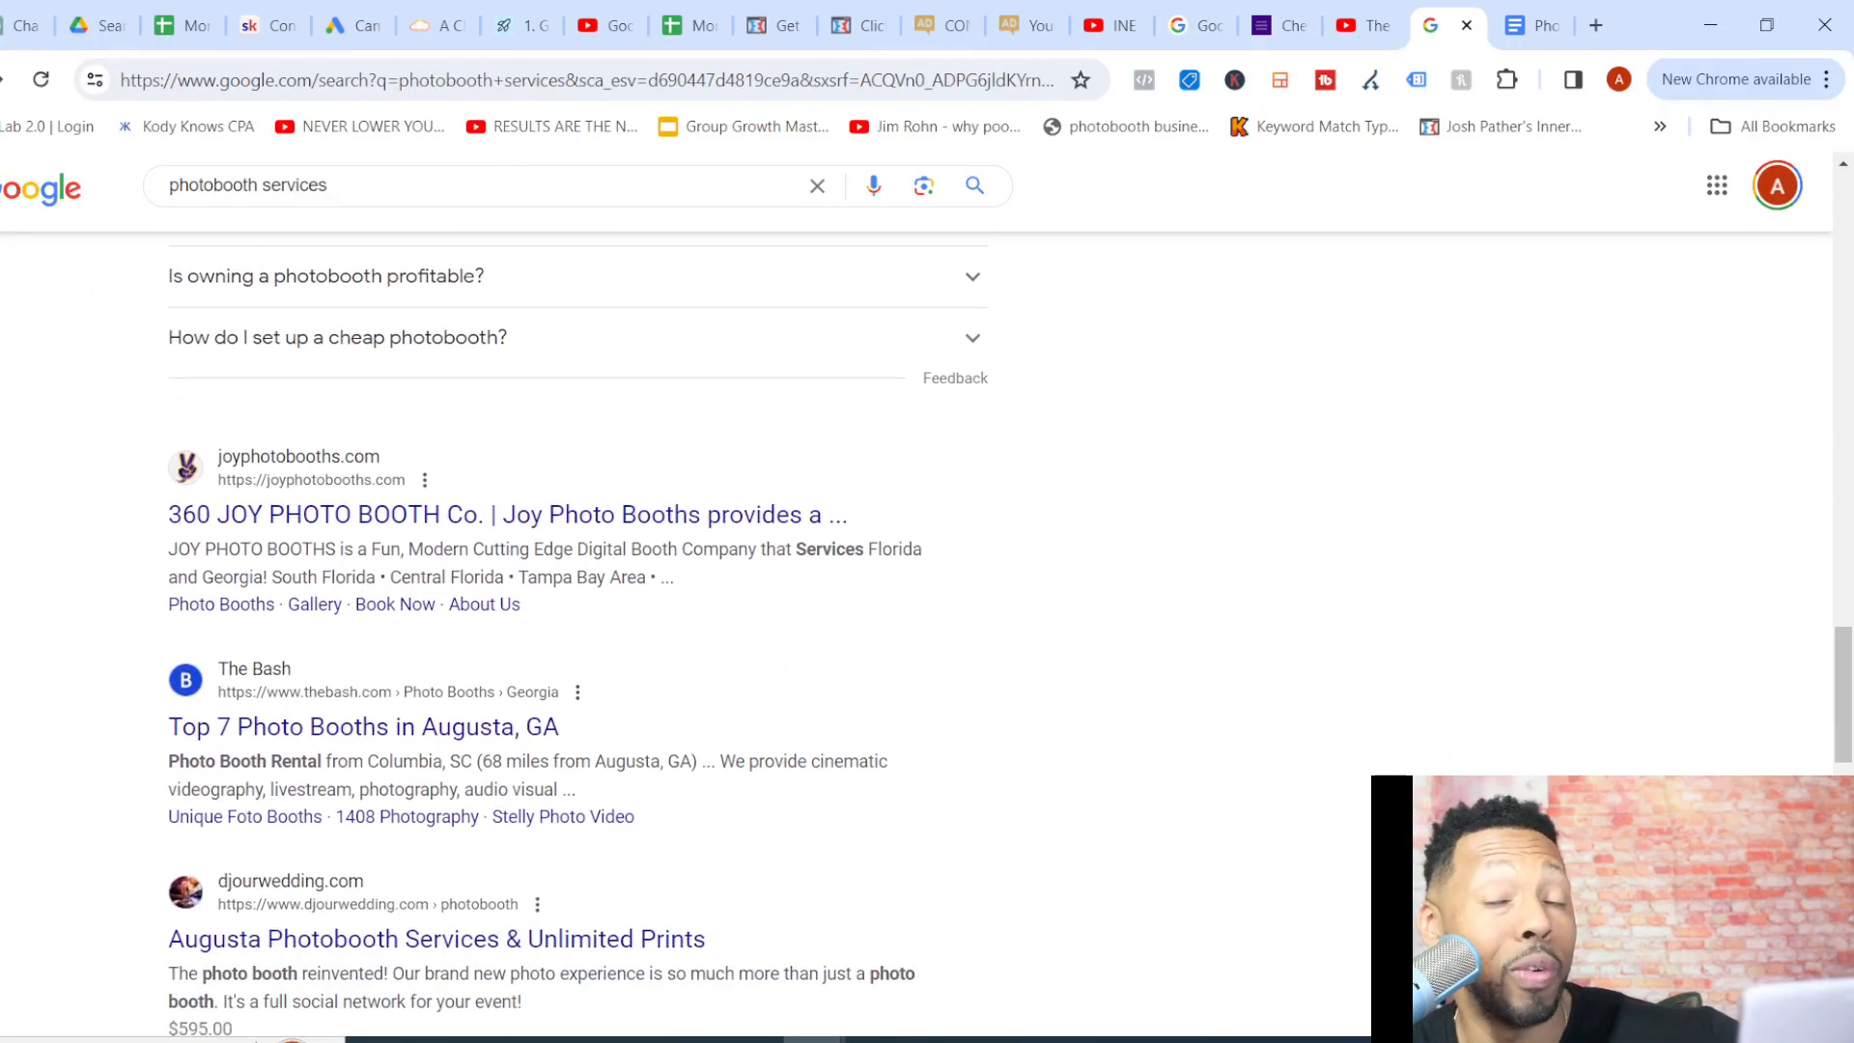
{"action": "scroll", "coordinate": [928, 628], "scroll_direction": "down", "scroll_amount": 4}
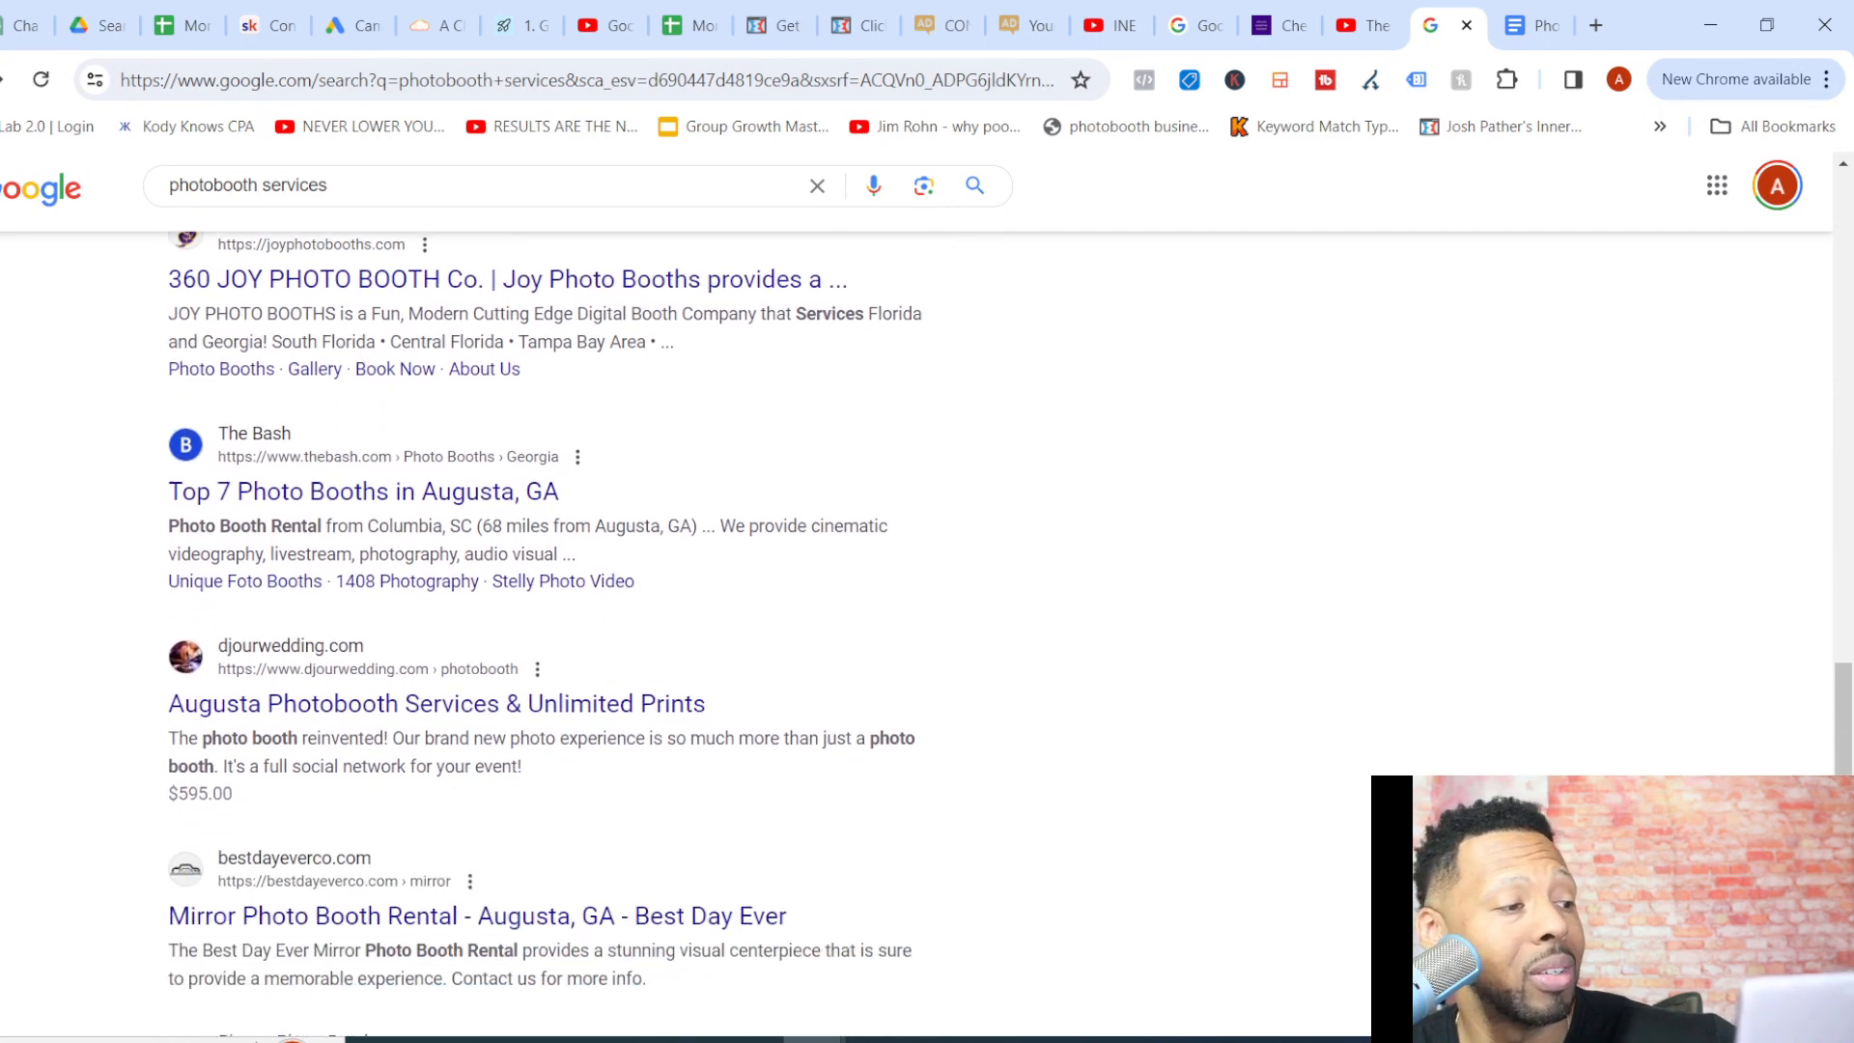
{"action": "scroll", "coordinate": [928, 628], "scroll_direction": "down", "scroll_amount": 3}
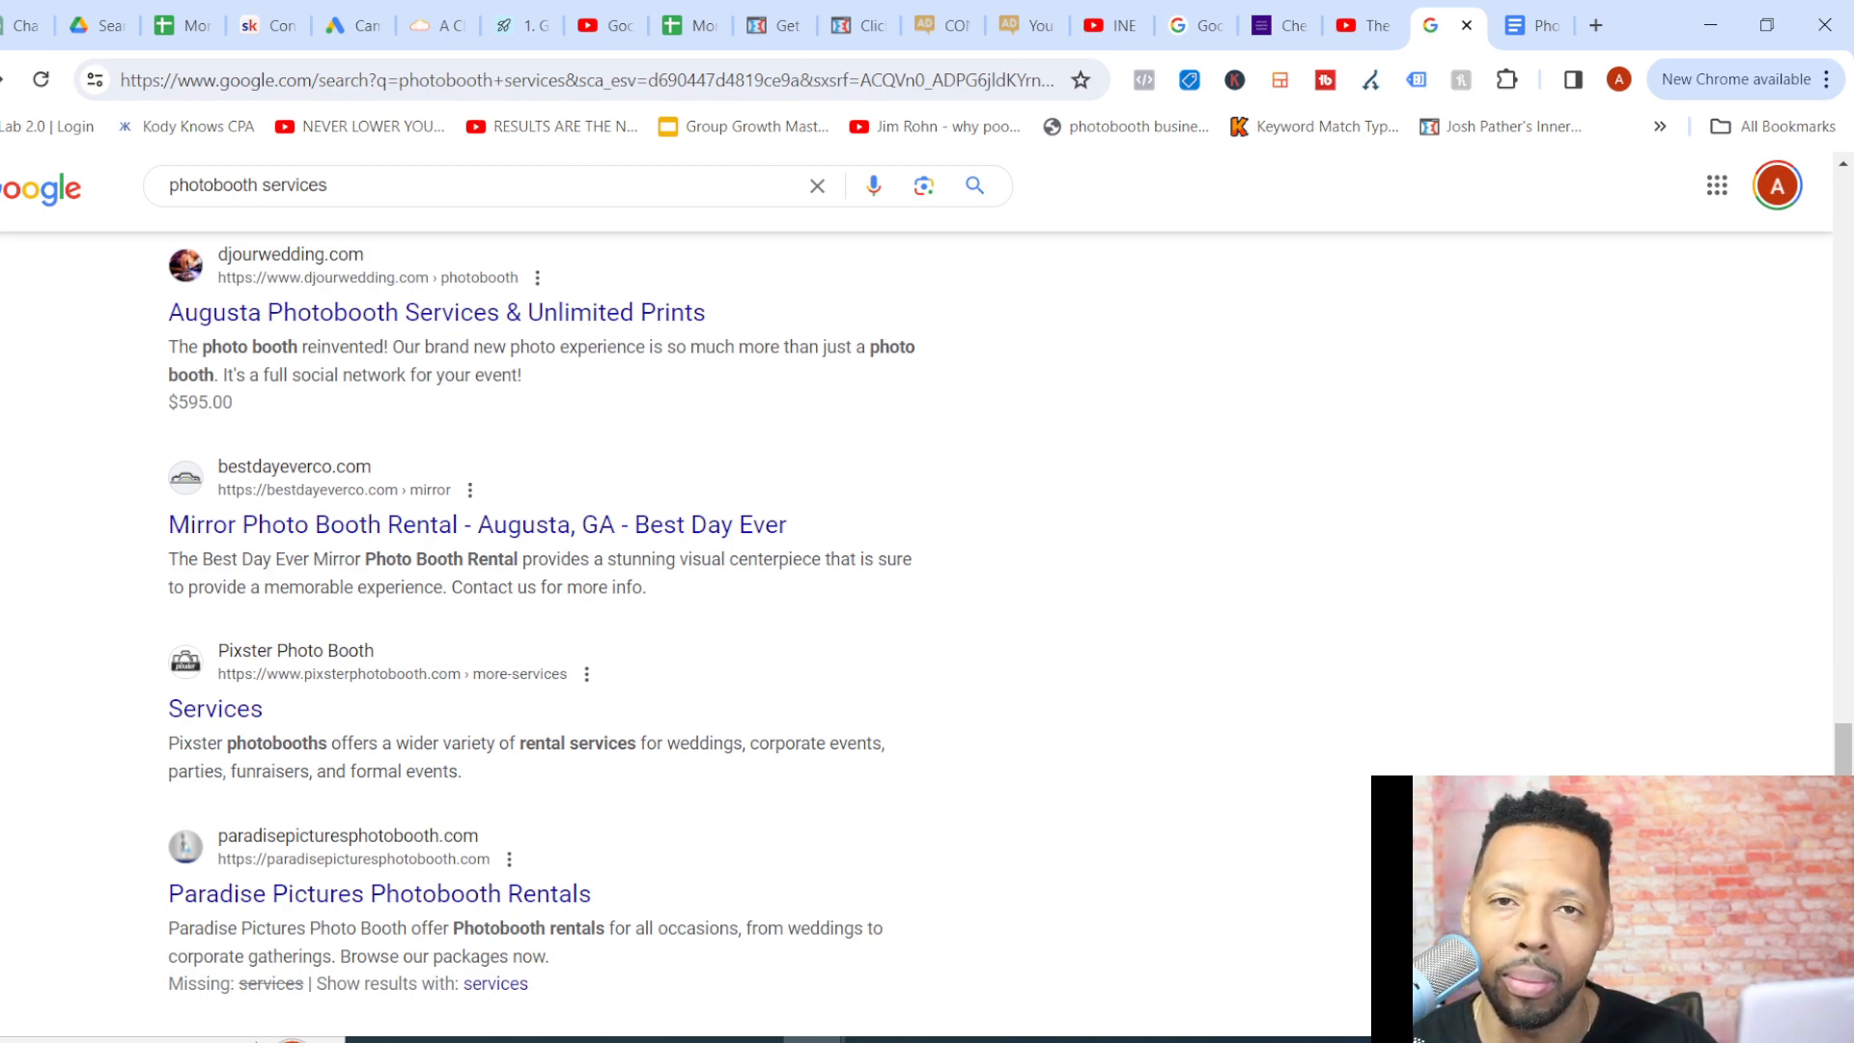
{"action": "scroll", "coordinate": [927, 627], "scroll_direction": "down", "scroll_amount": 5}
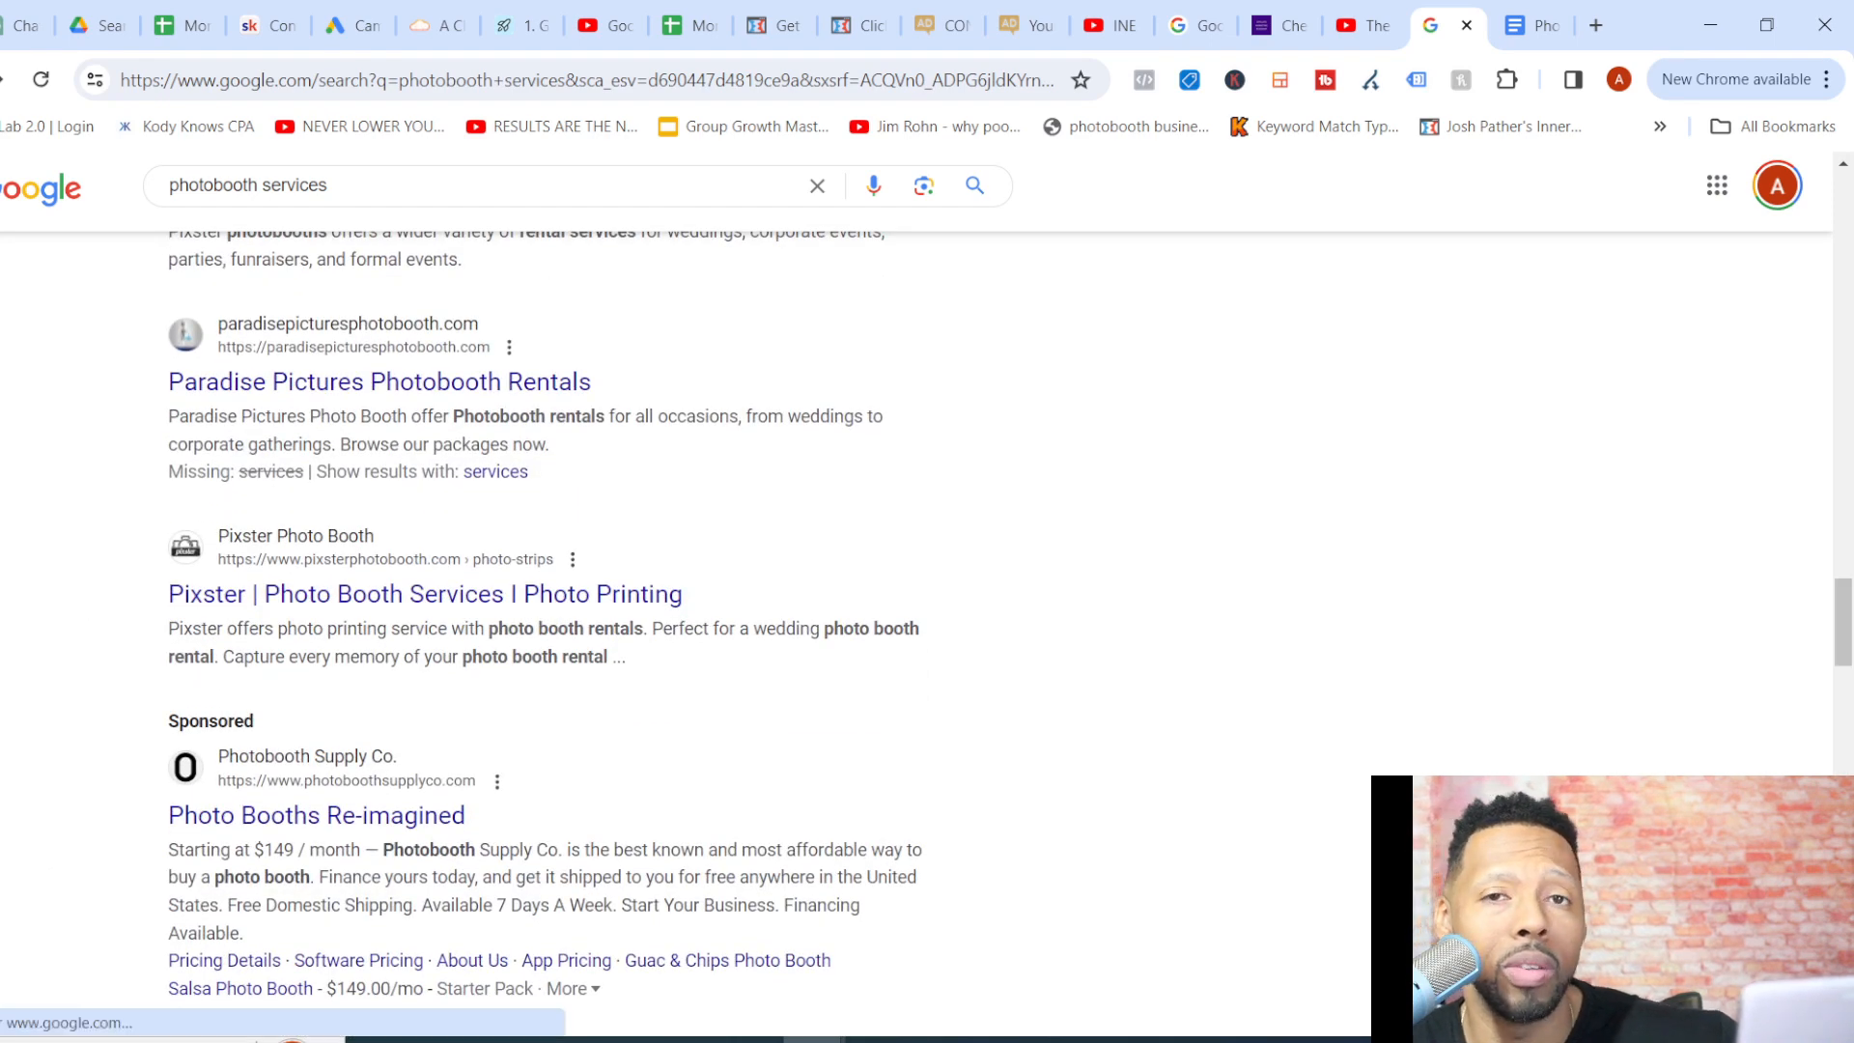
{"action": "scroll", "coordinate": [928, 628], "scroll_direction": "down", "scroll_amount": 3}
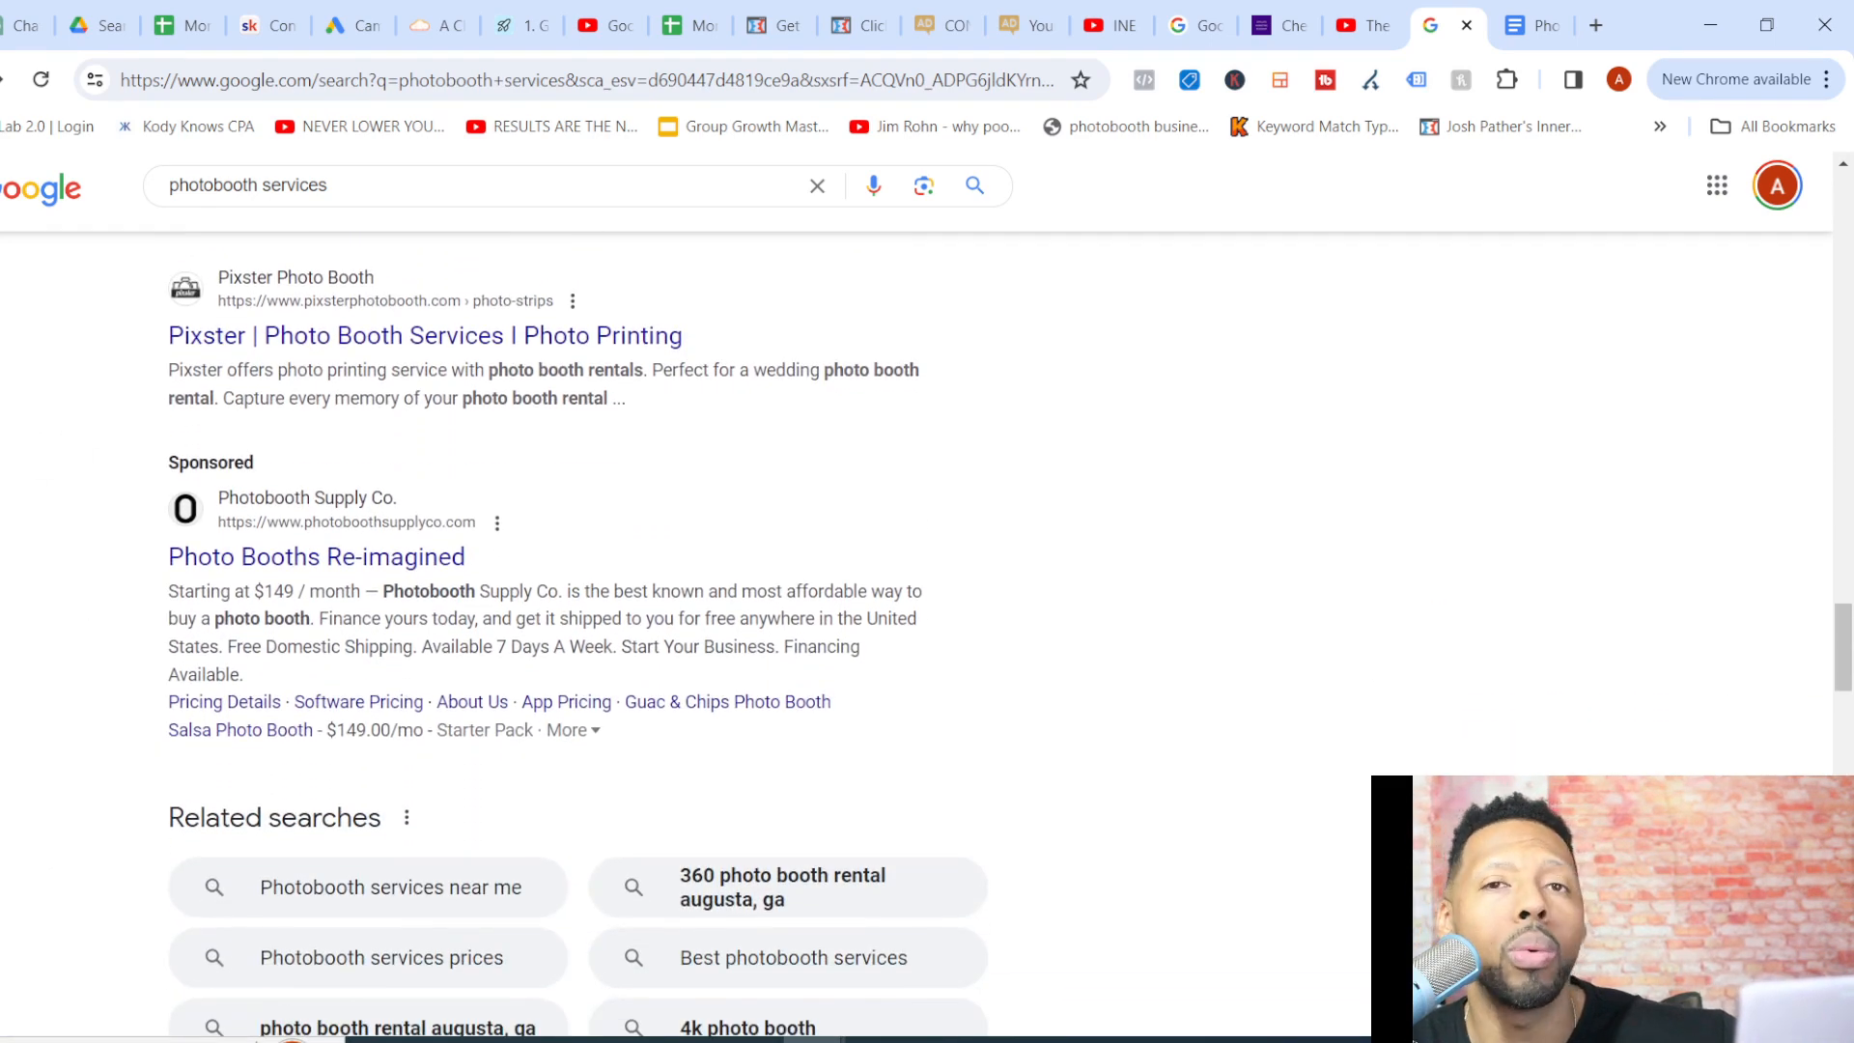
{"action": "scroll", "coordinate": [927, 628], "scroll_direction": "up", "scroll_amount": 8}
{"action": "scroll", "coordinate": [927, 628], "scroll_direction": "up", "scroll_amount": 10}
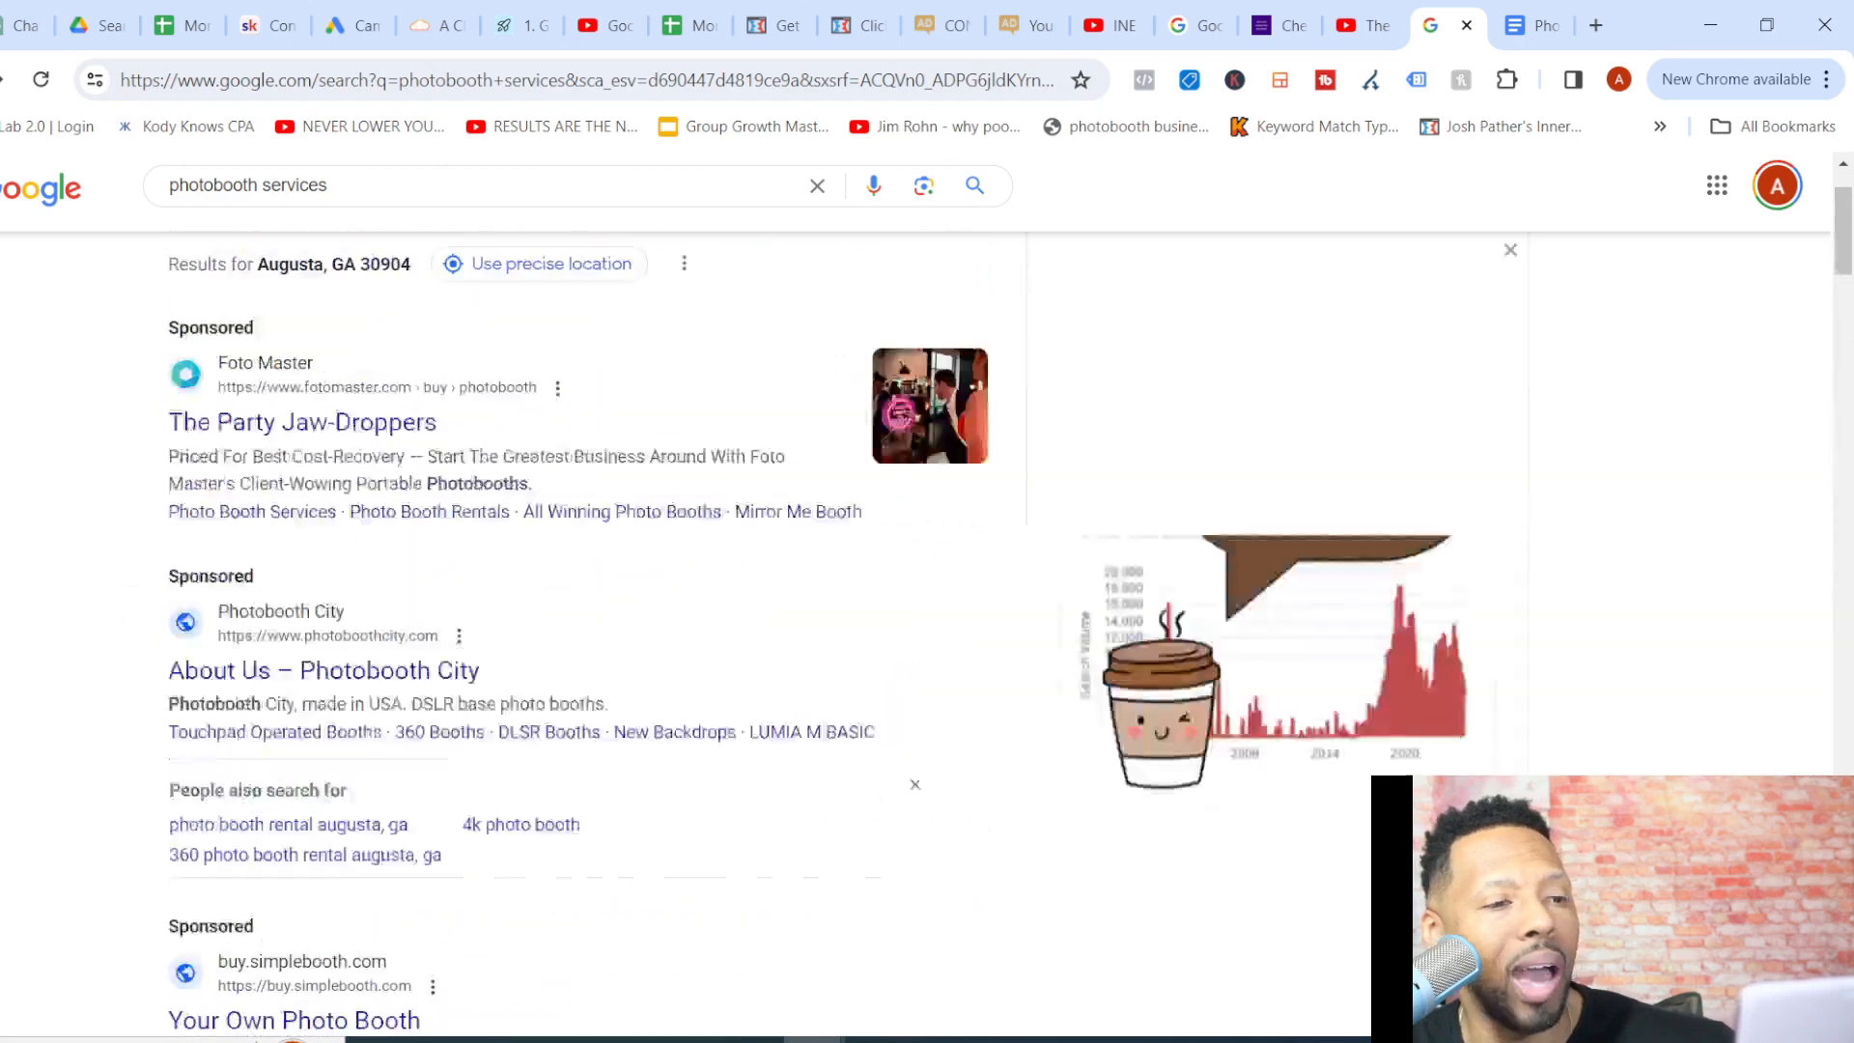
{"action": "scroll", "coordinate": [927, 628], "scroll_direction": "down", "scroll_amount": 1}
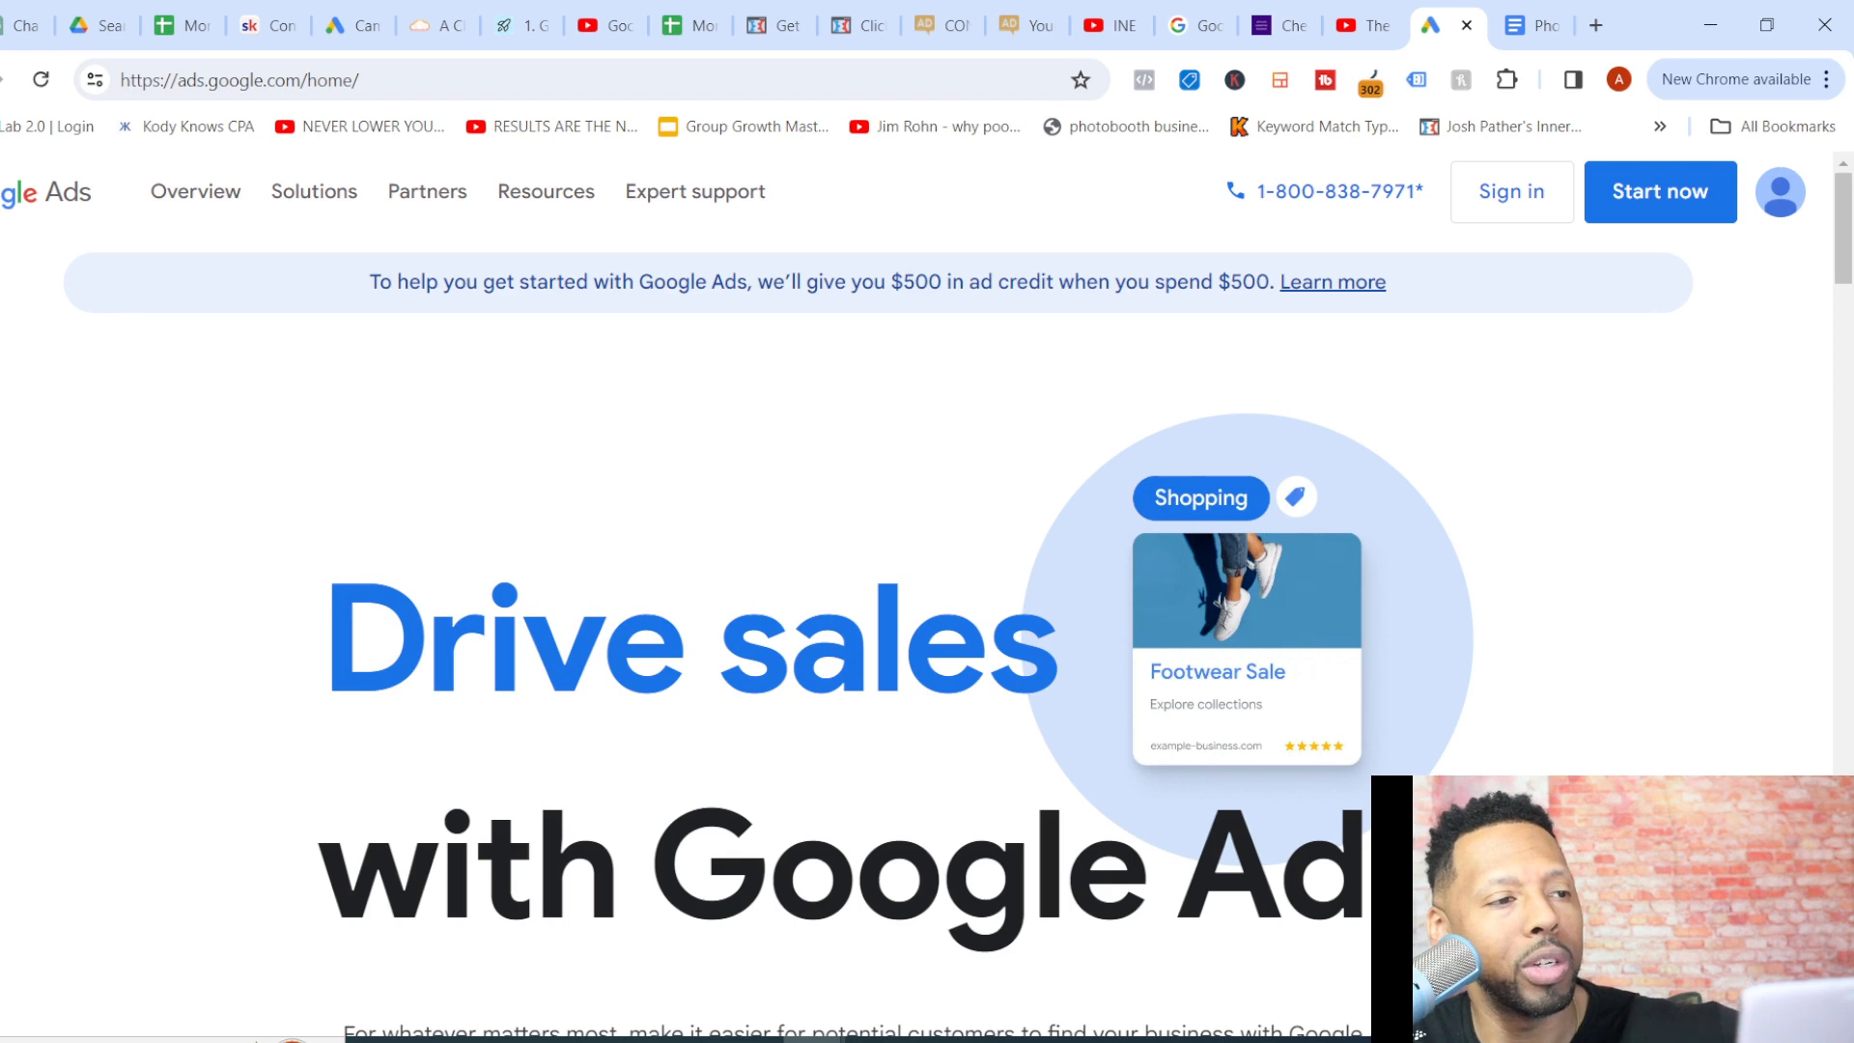
Highlight the $500 ad credit offer in the Google Ads home page banner, clear the highlight and look over the page
{"action": "double_click", "coordinate": [908, 283]}
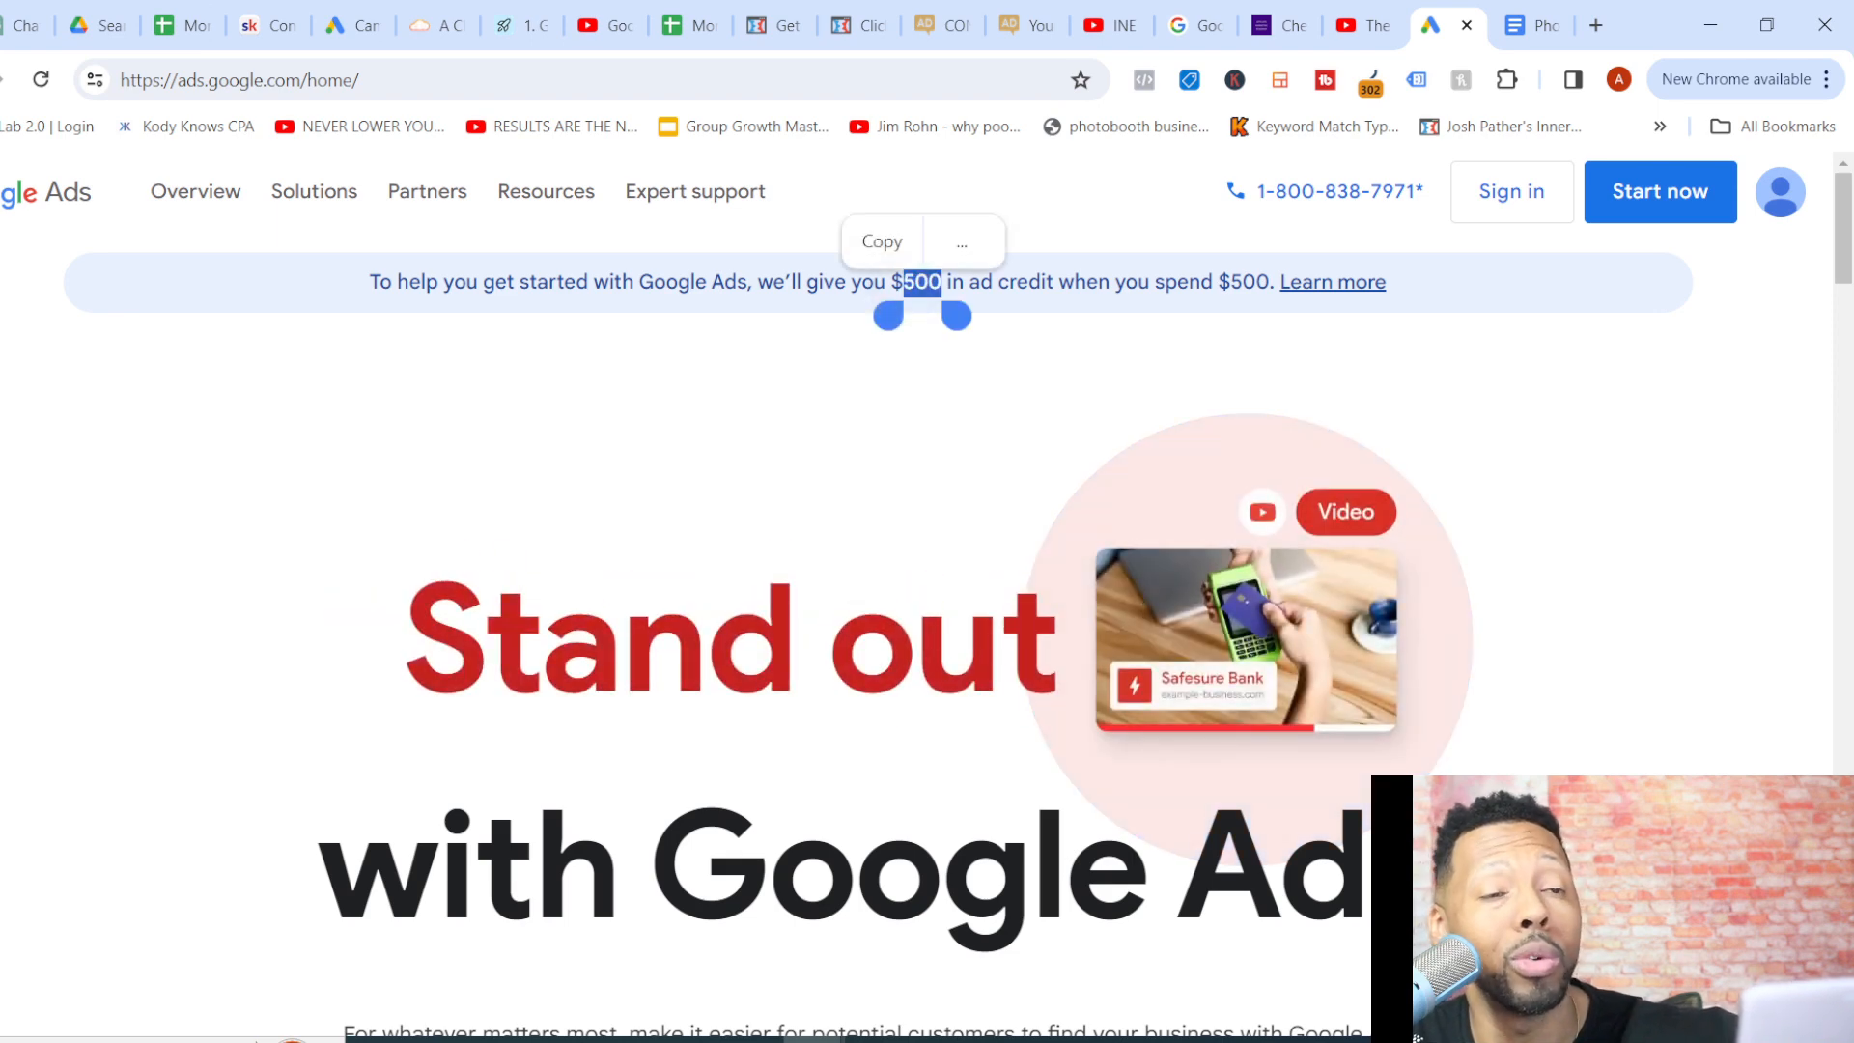
{"action": "left_click_drag", "start_coordinate": [956, 316], "coordinate": [1401, 316]}
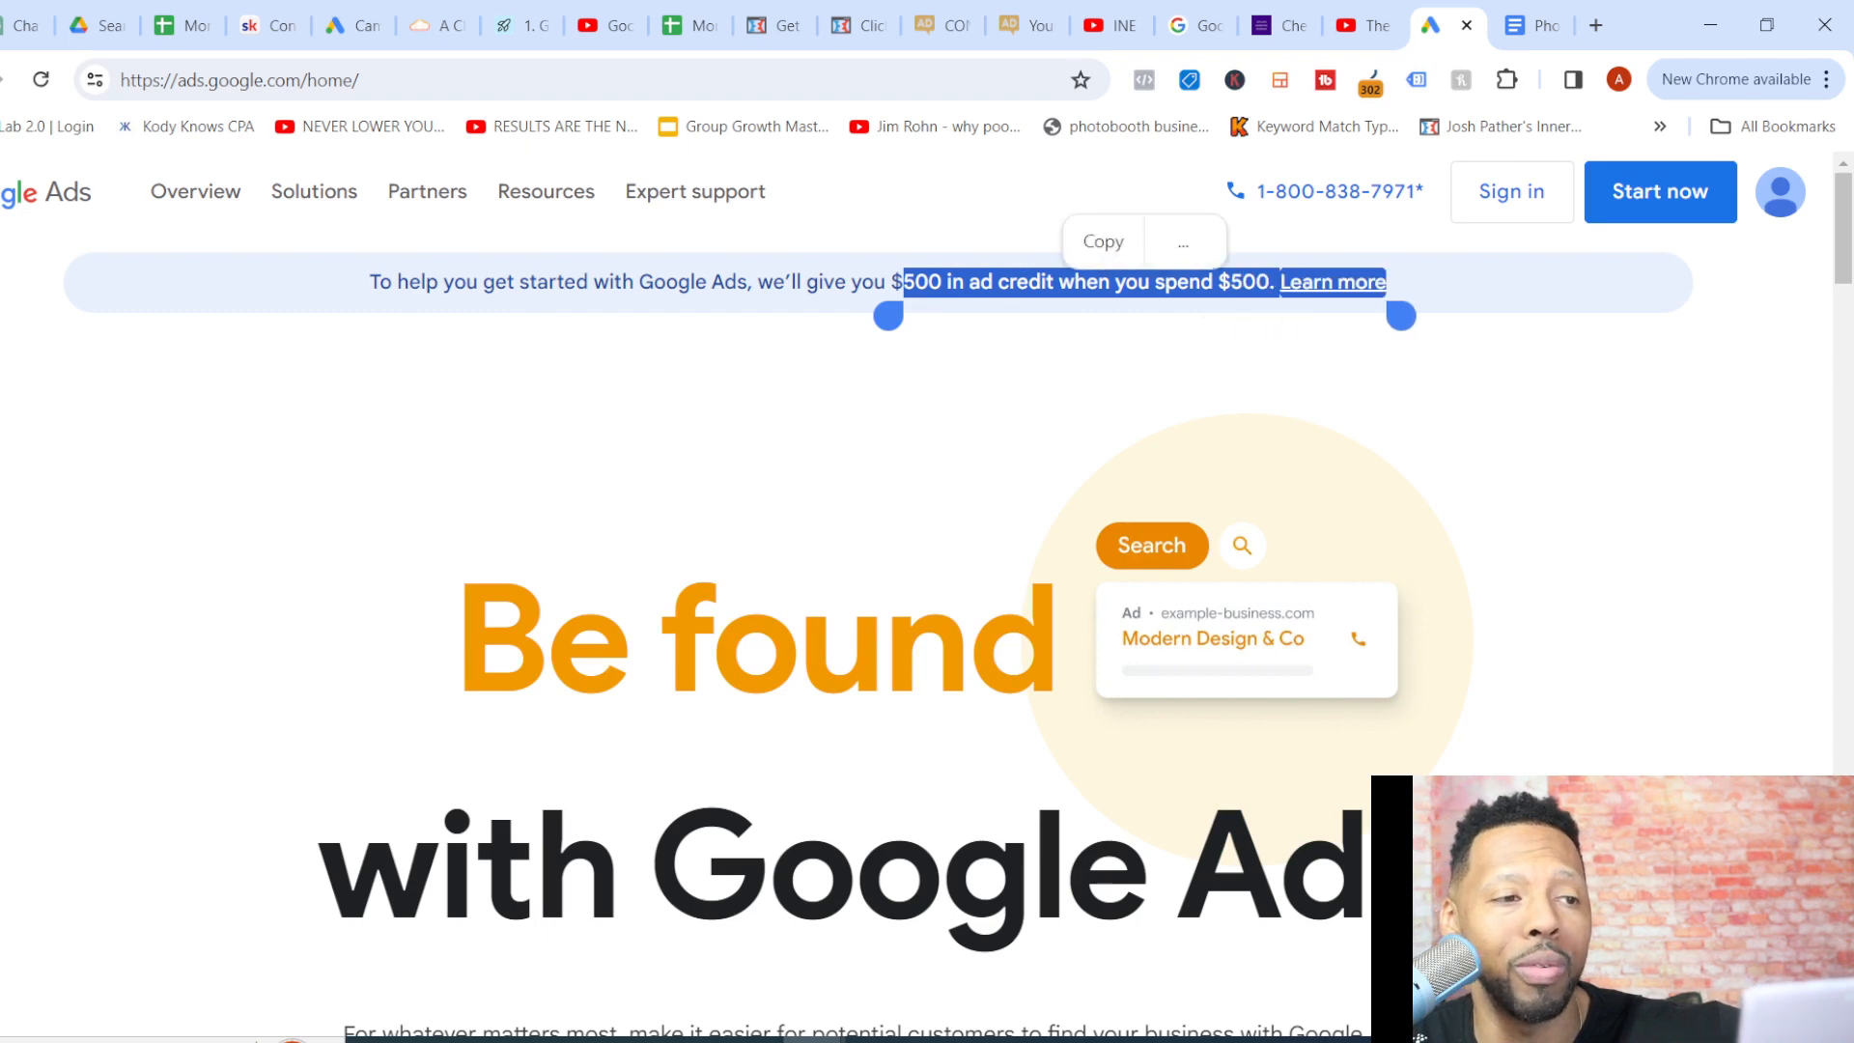
{"action": "left_click", "coordinate": [1091, 386]}
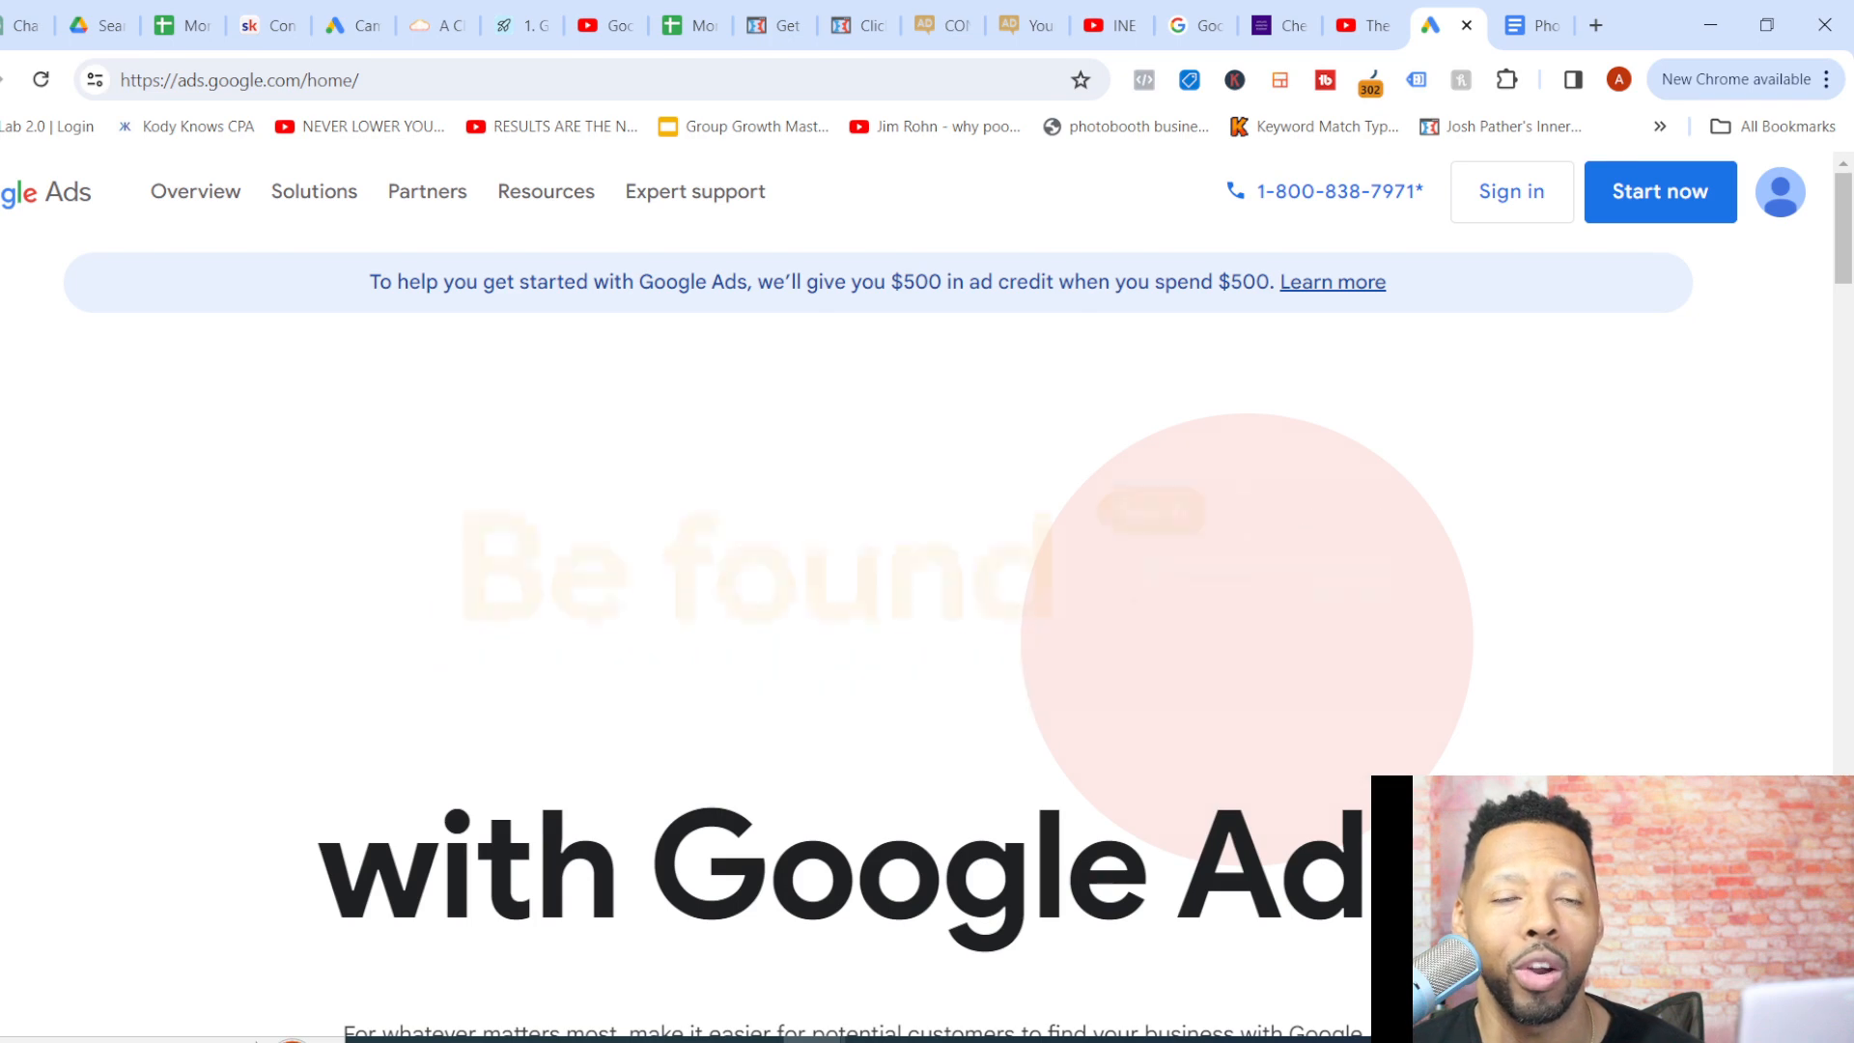
{"action": "scroll", "coordinate": [927, 628], "scroll_direction": "down", "scroll_amount": 6}
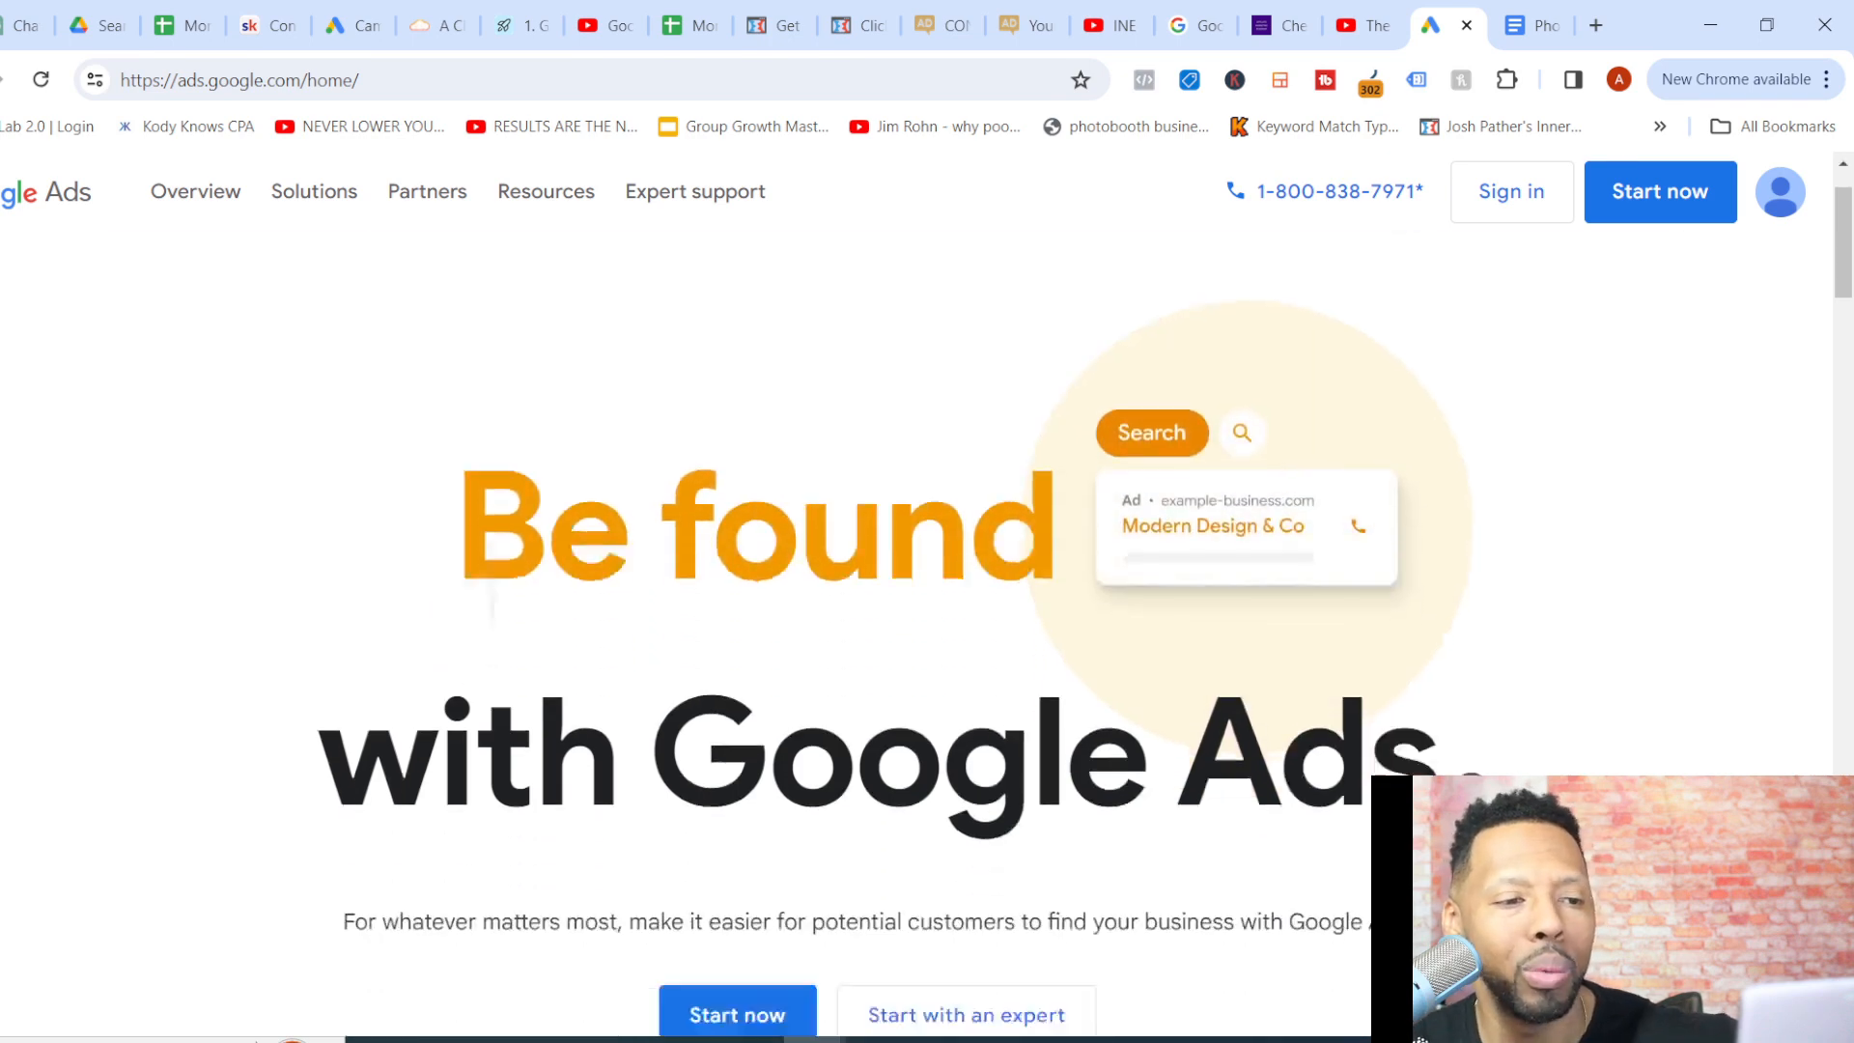
{"action": "scroll", "coordinate": [928, 627], "scroll_direction": "up", "scroll_amount": 6}
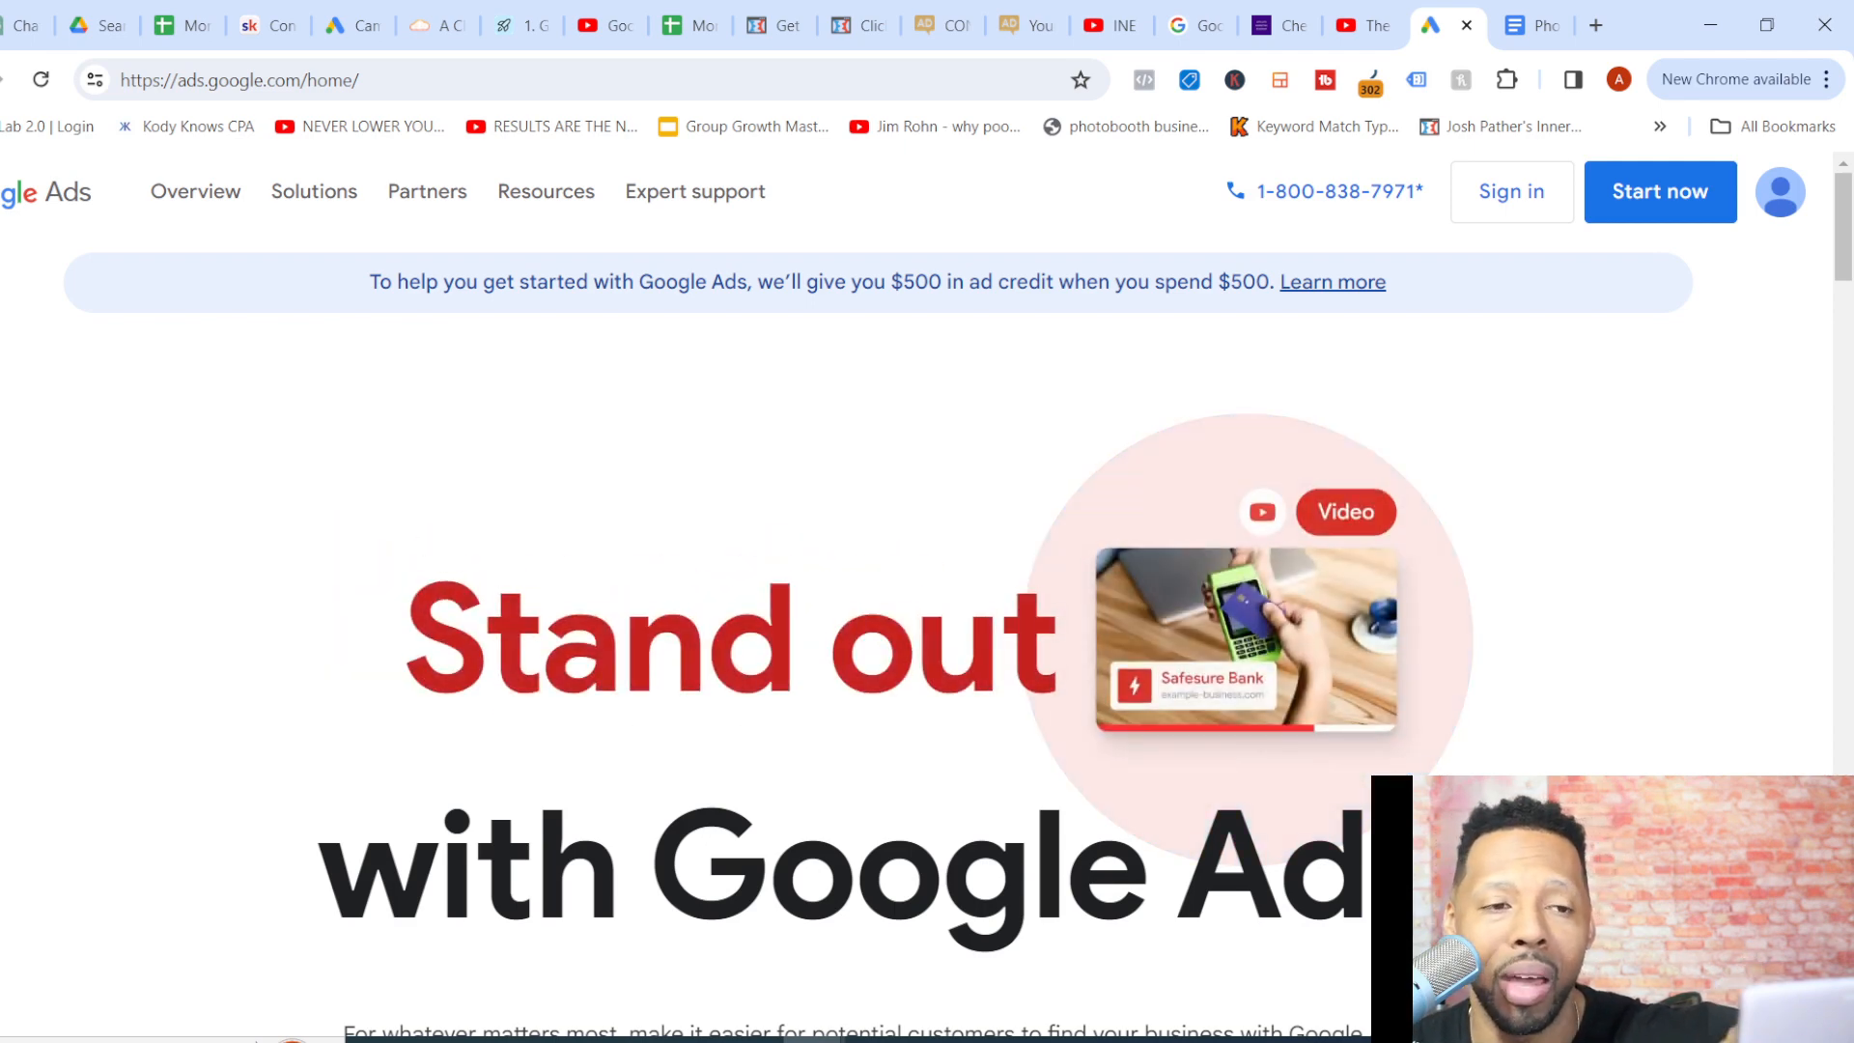
Sign in to the Google Ads account and look over the campaign overview
{"action": "left_click", "coordinate": [1512, 192]}
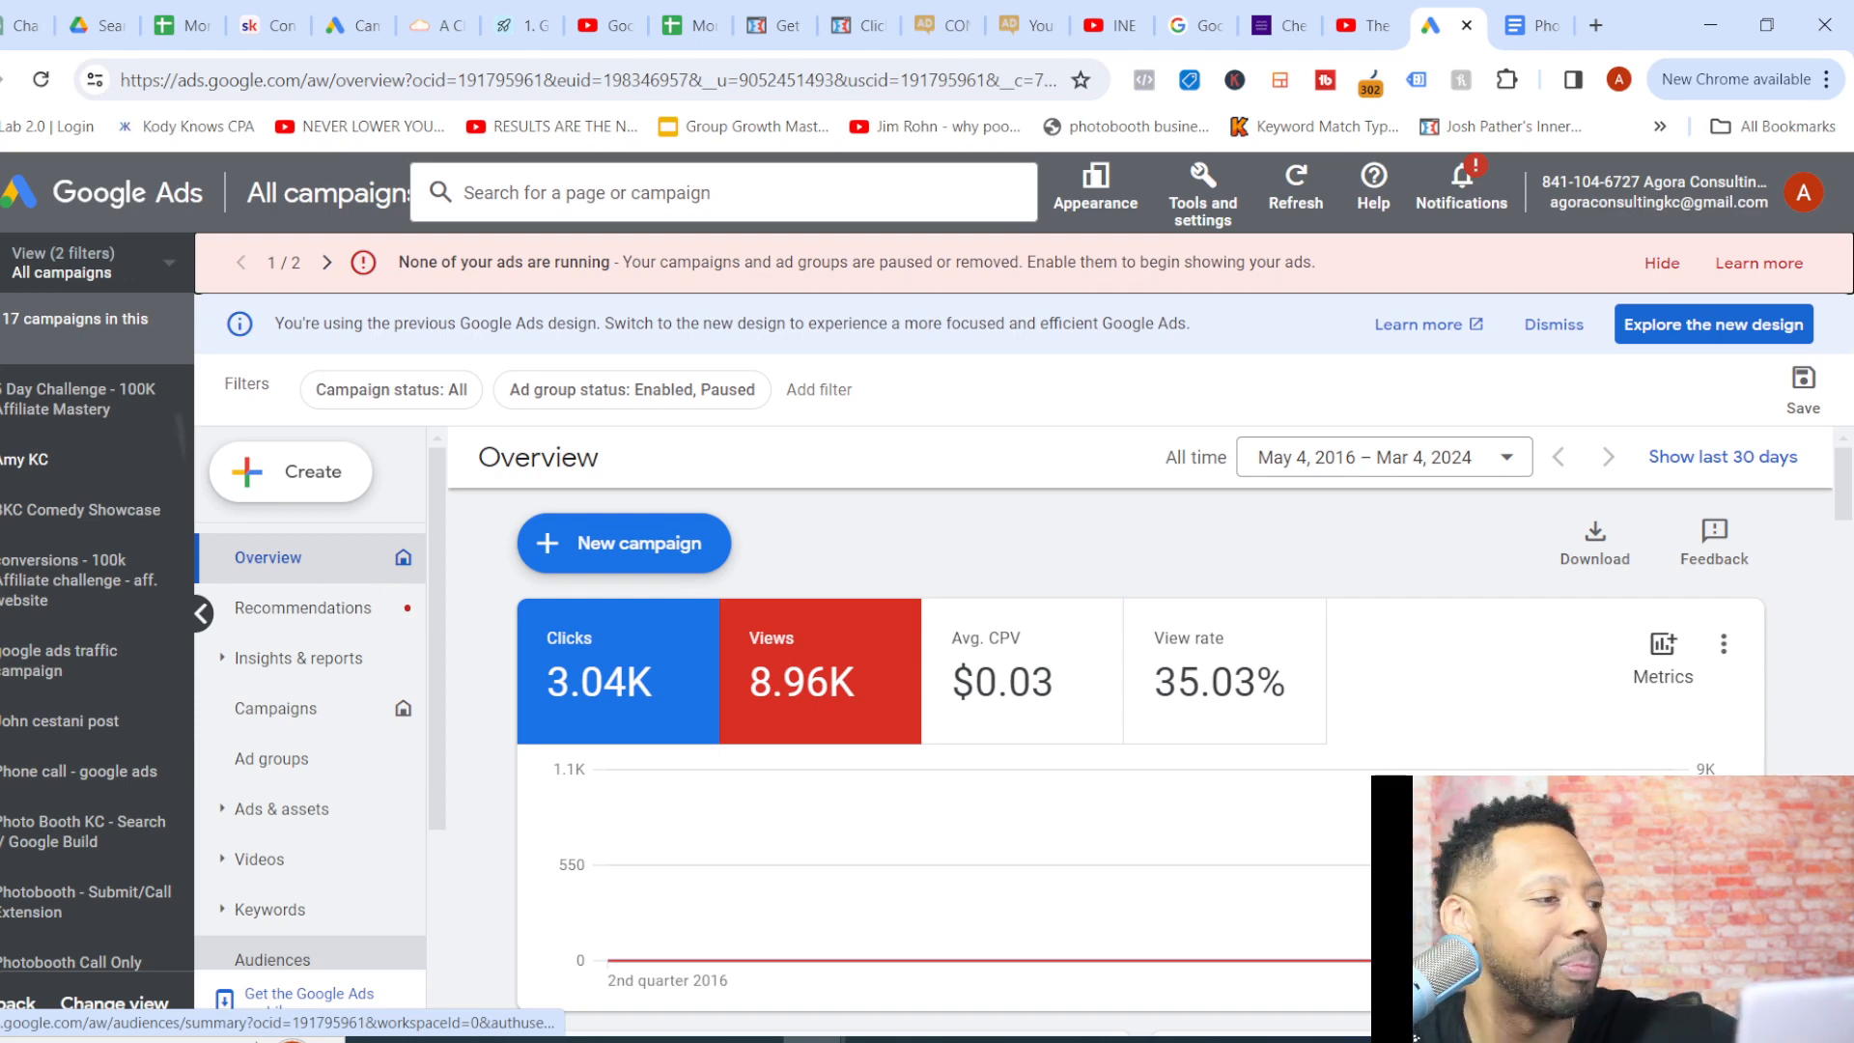
{"action": "scroll", "coordinate": [1140, 763], "scroll_direction": "down", "scroll_amount": 5}
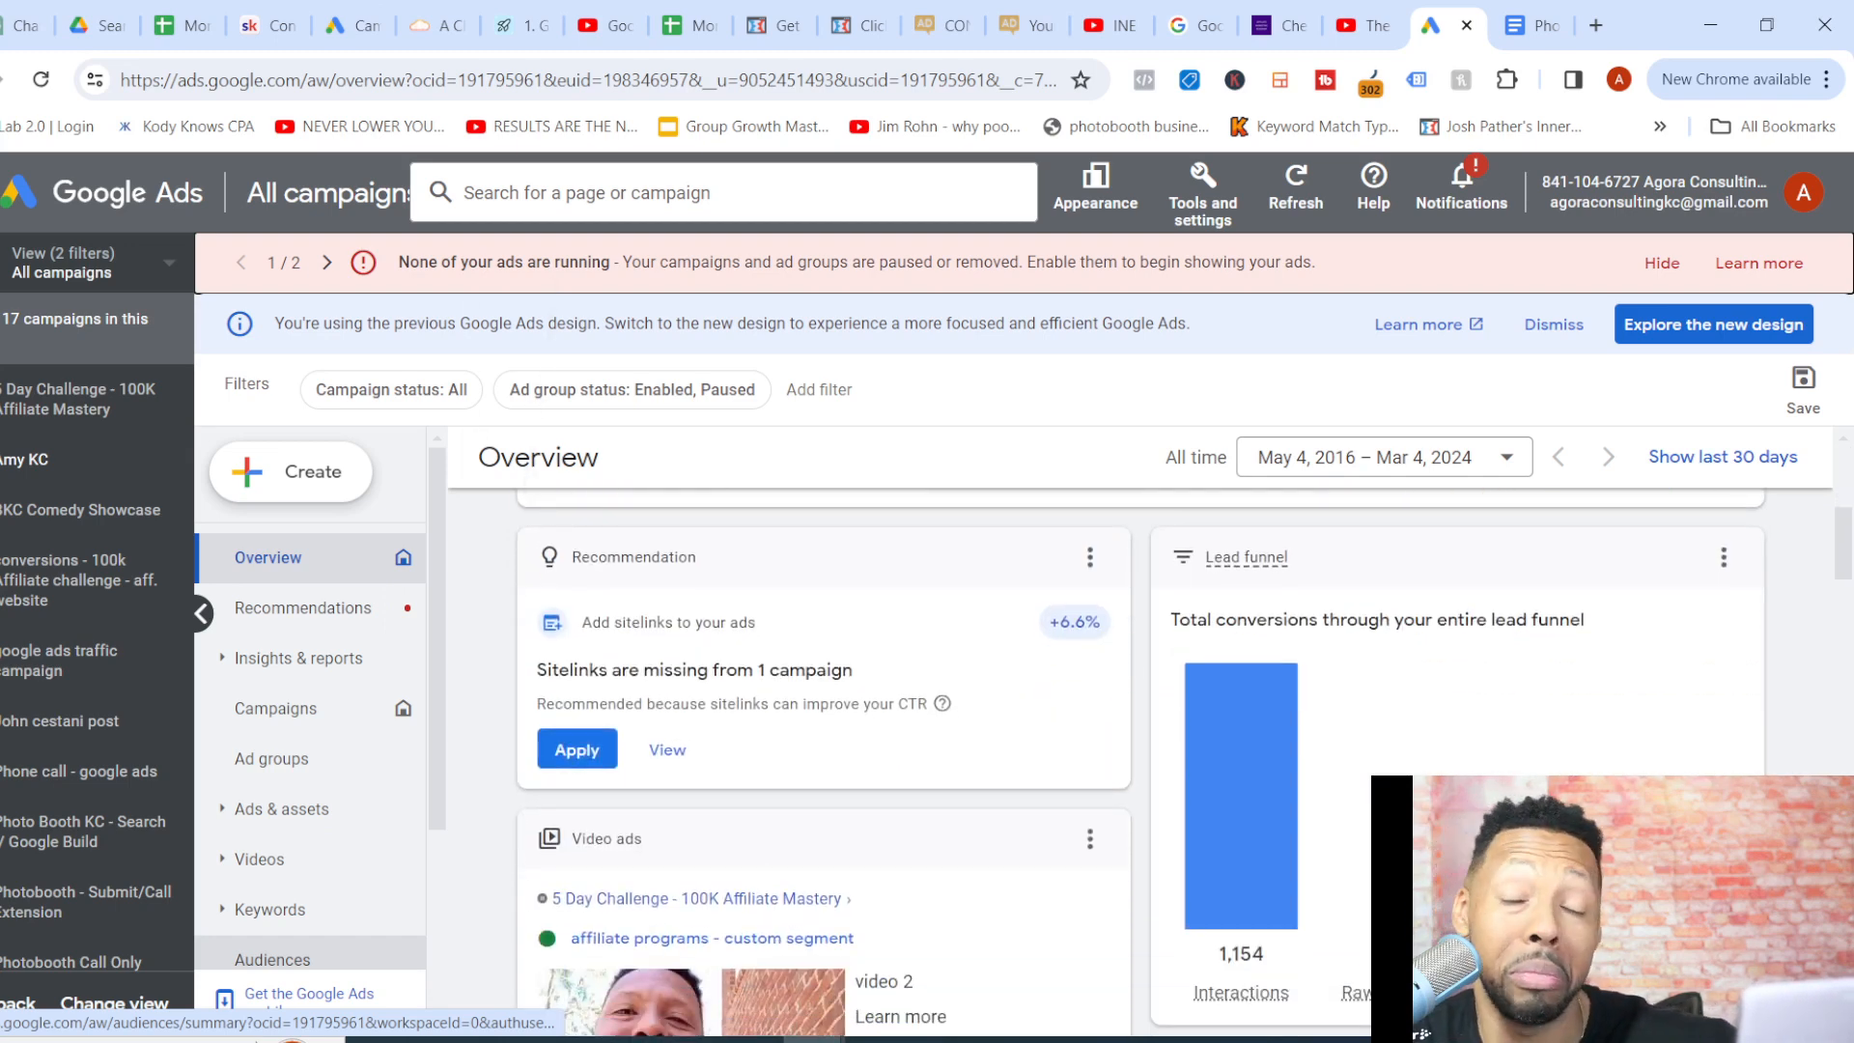
{"action": "scroll", "coordinate": [1140, 763], "scroll_direction": "up", "scroll_amount": 4}
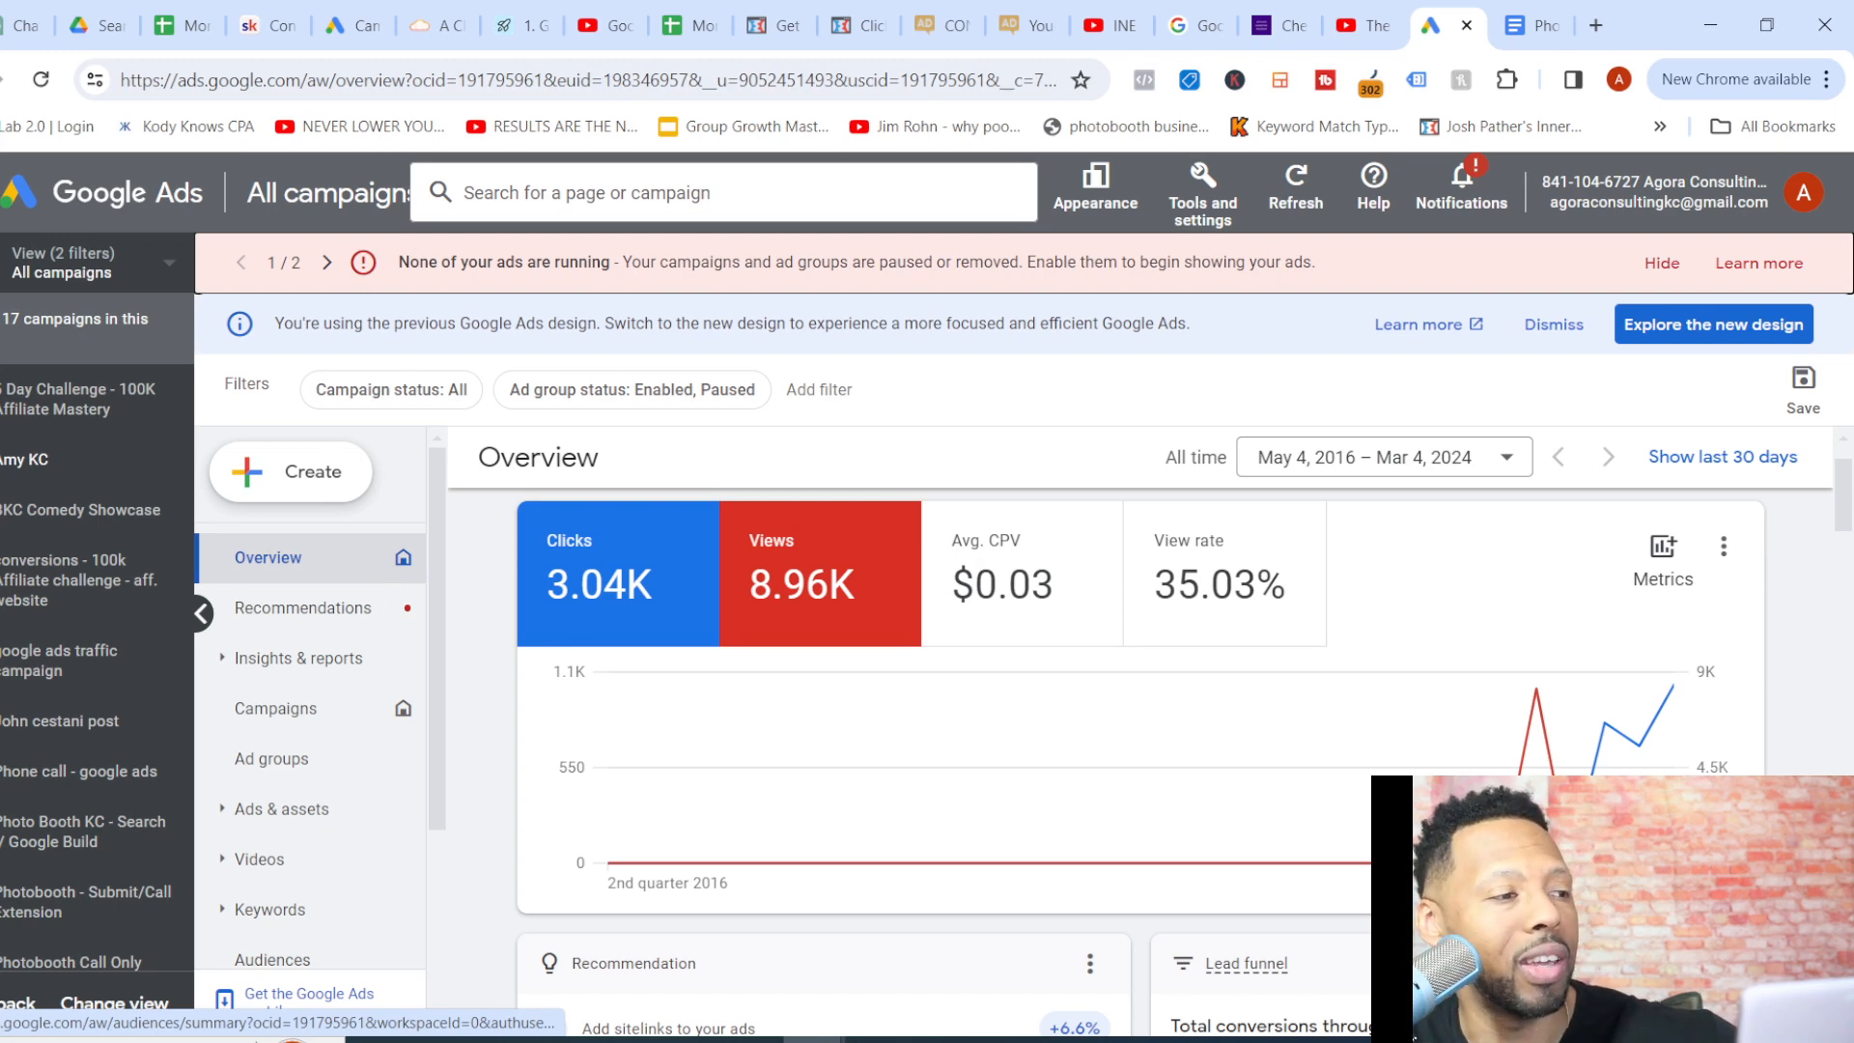
Start creating a new campaign and review the available campaign objectives
{"action": "left_click", "coordinate": [290, 471]}
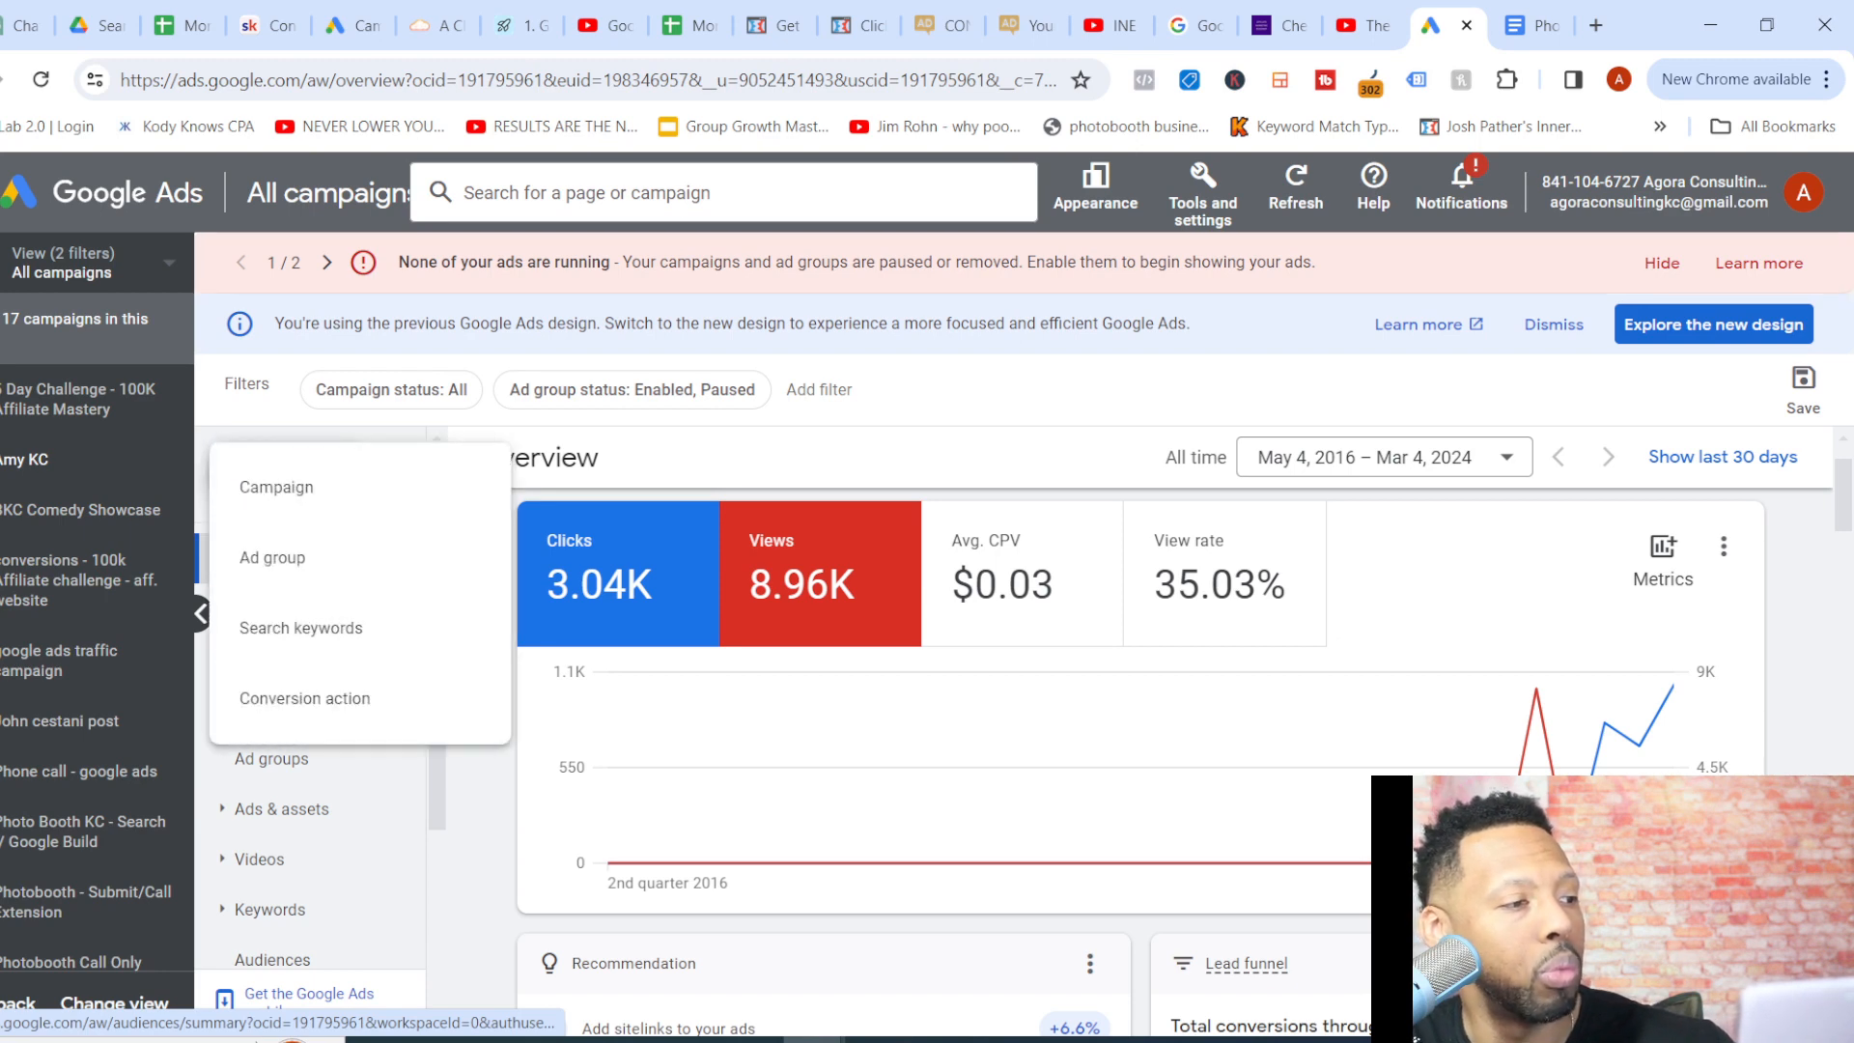
{"action": "left_click", "coordinate": [276, 486]}
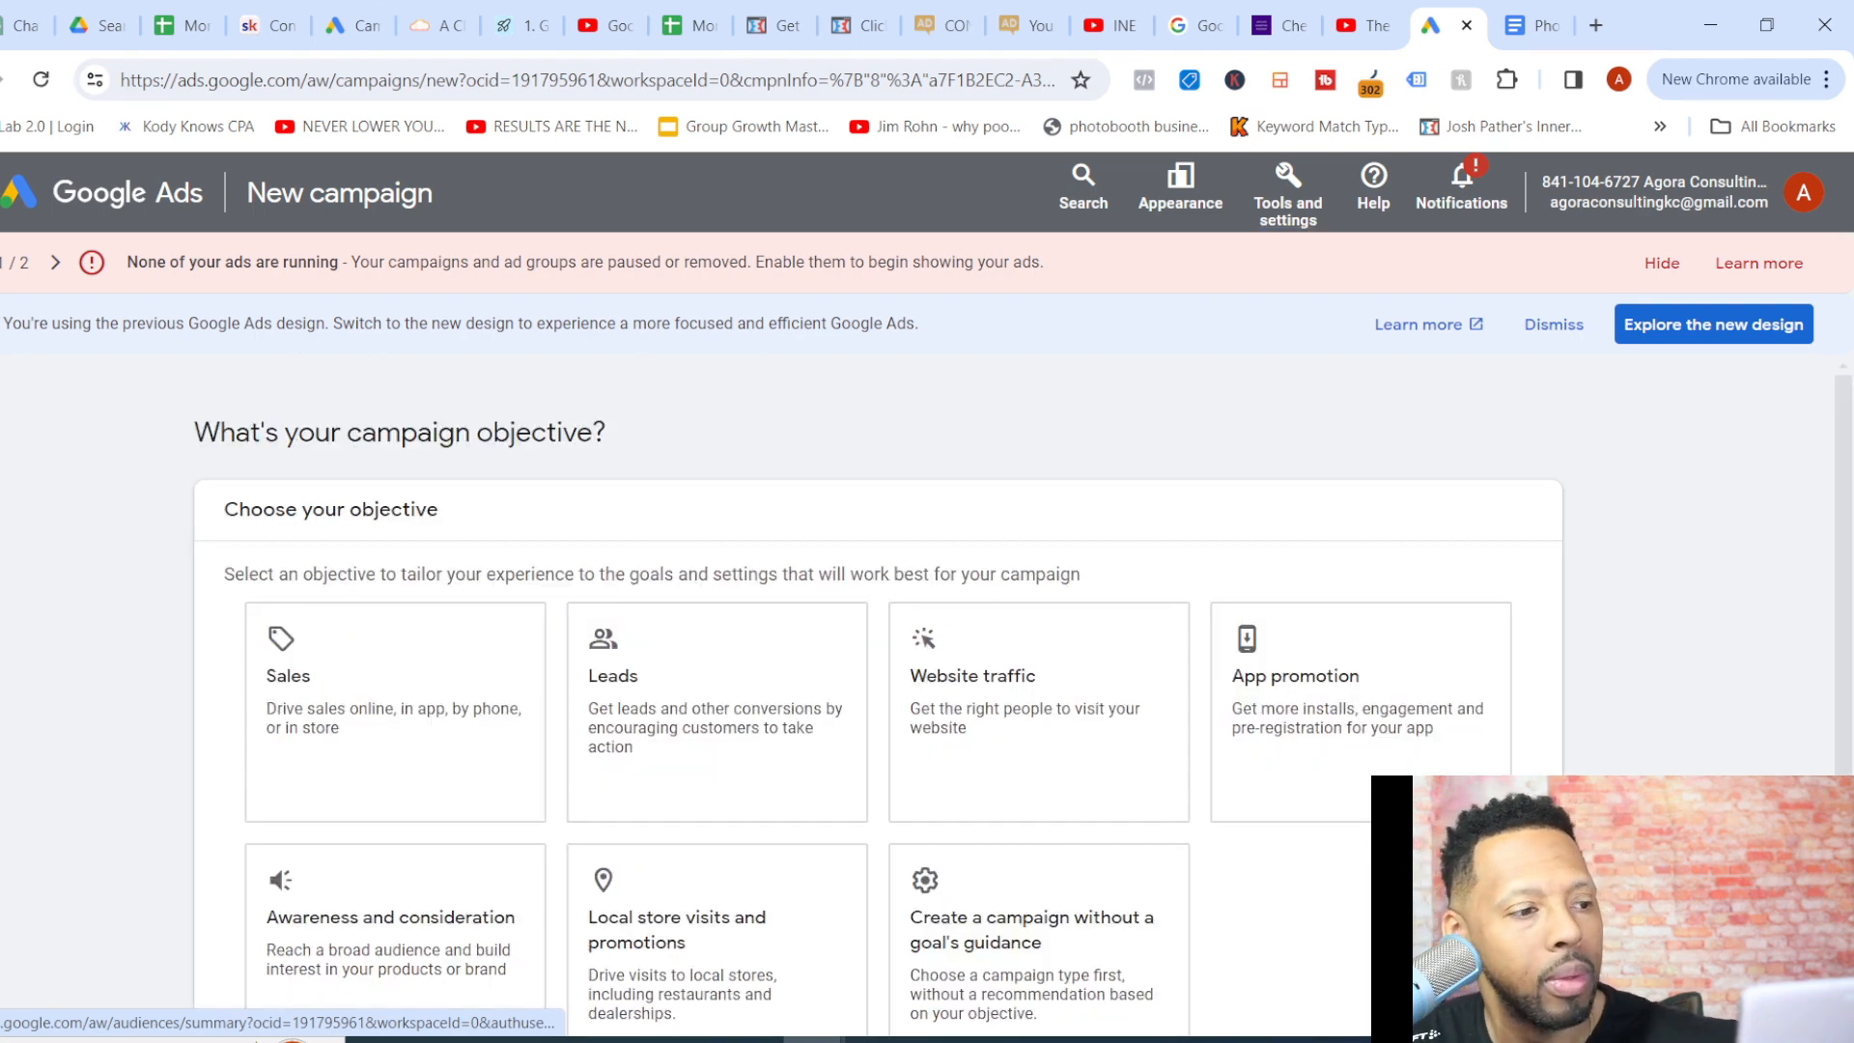
{"action": "scroll", "coordinate": [927, 676], "scroll_direction": "down", "scroll_amount": 2}
{"action": "scroll", "coordinate": [927, 676], "scroll_direction": "up", "scroll_amount": 1}
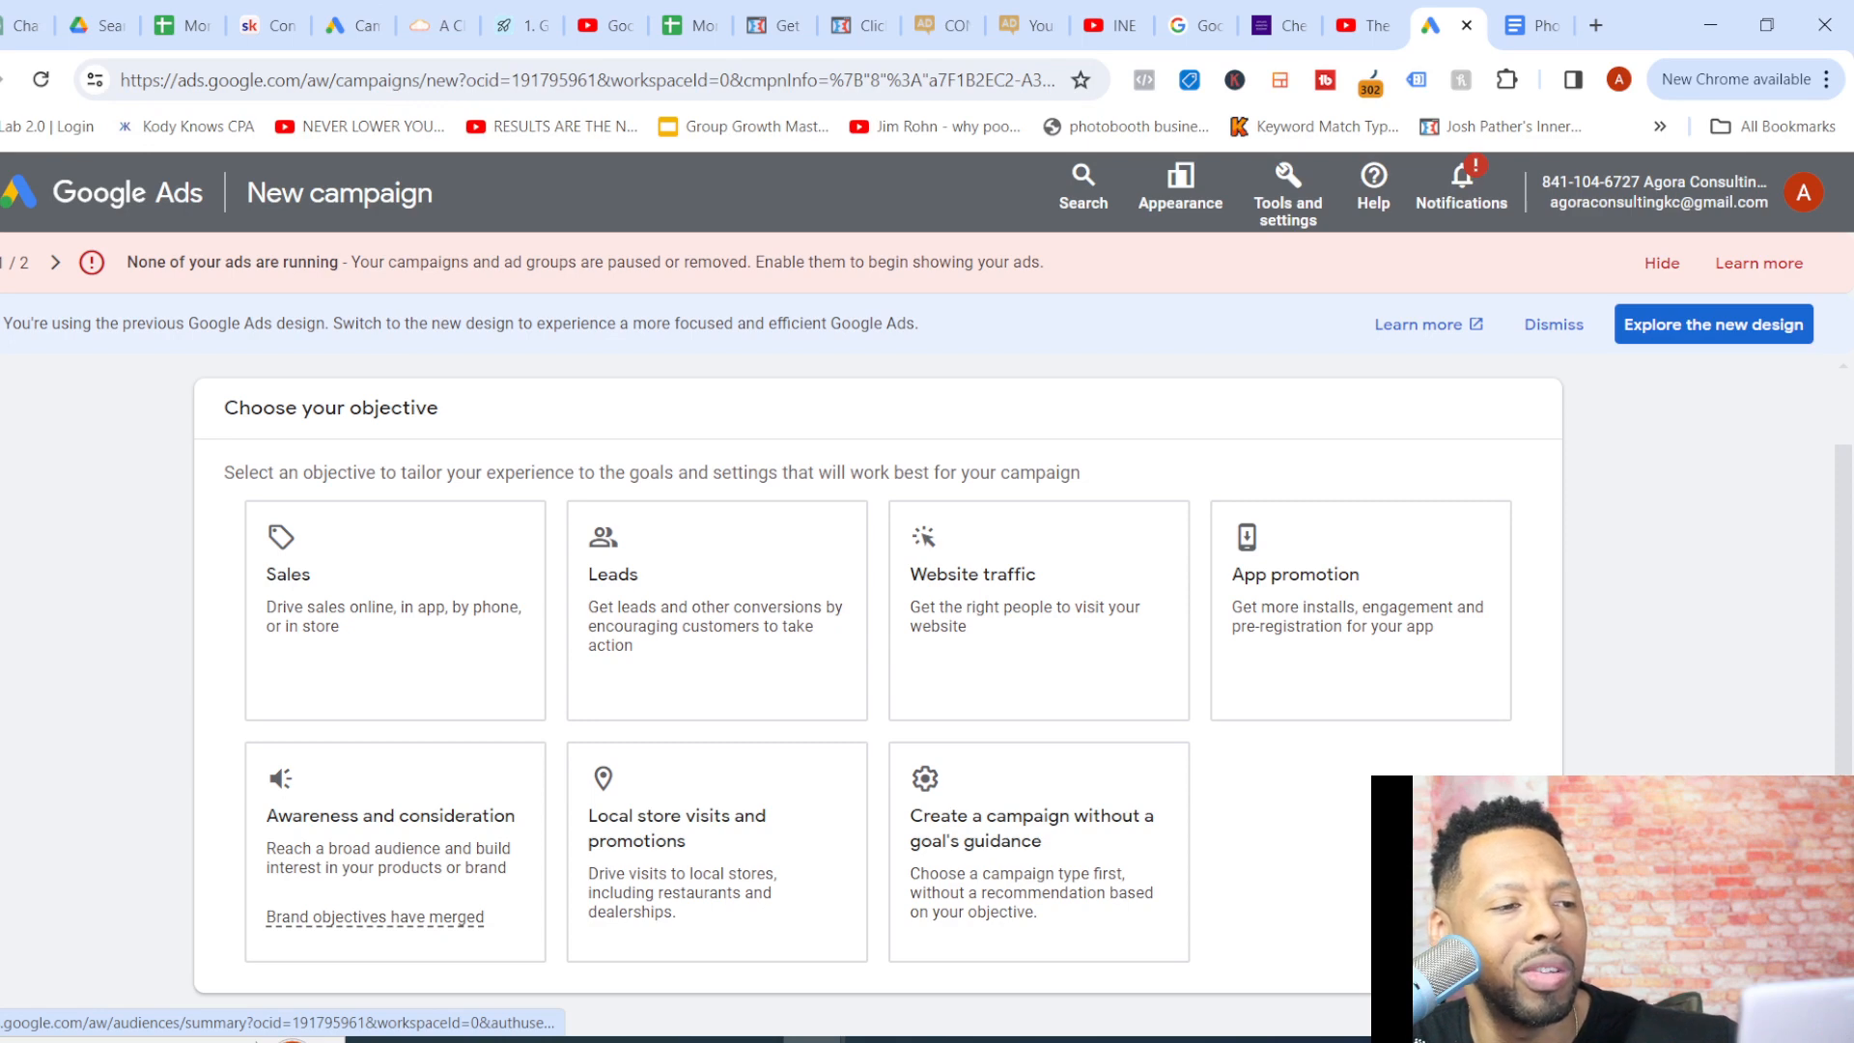
Try the Website traffic objective and the campaign without a goal's guidance in turn to compare what each offers
{"action": "left_click", "coordinate": [1005, 591]}
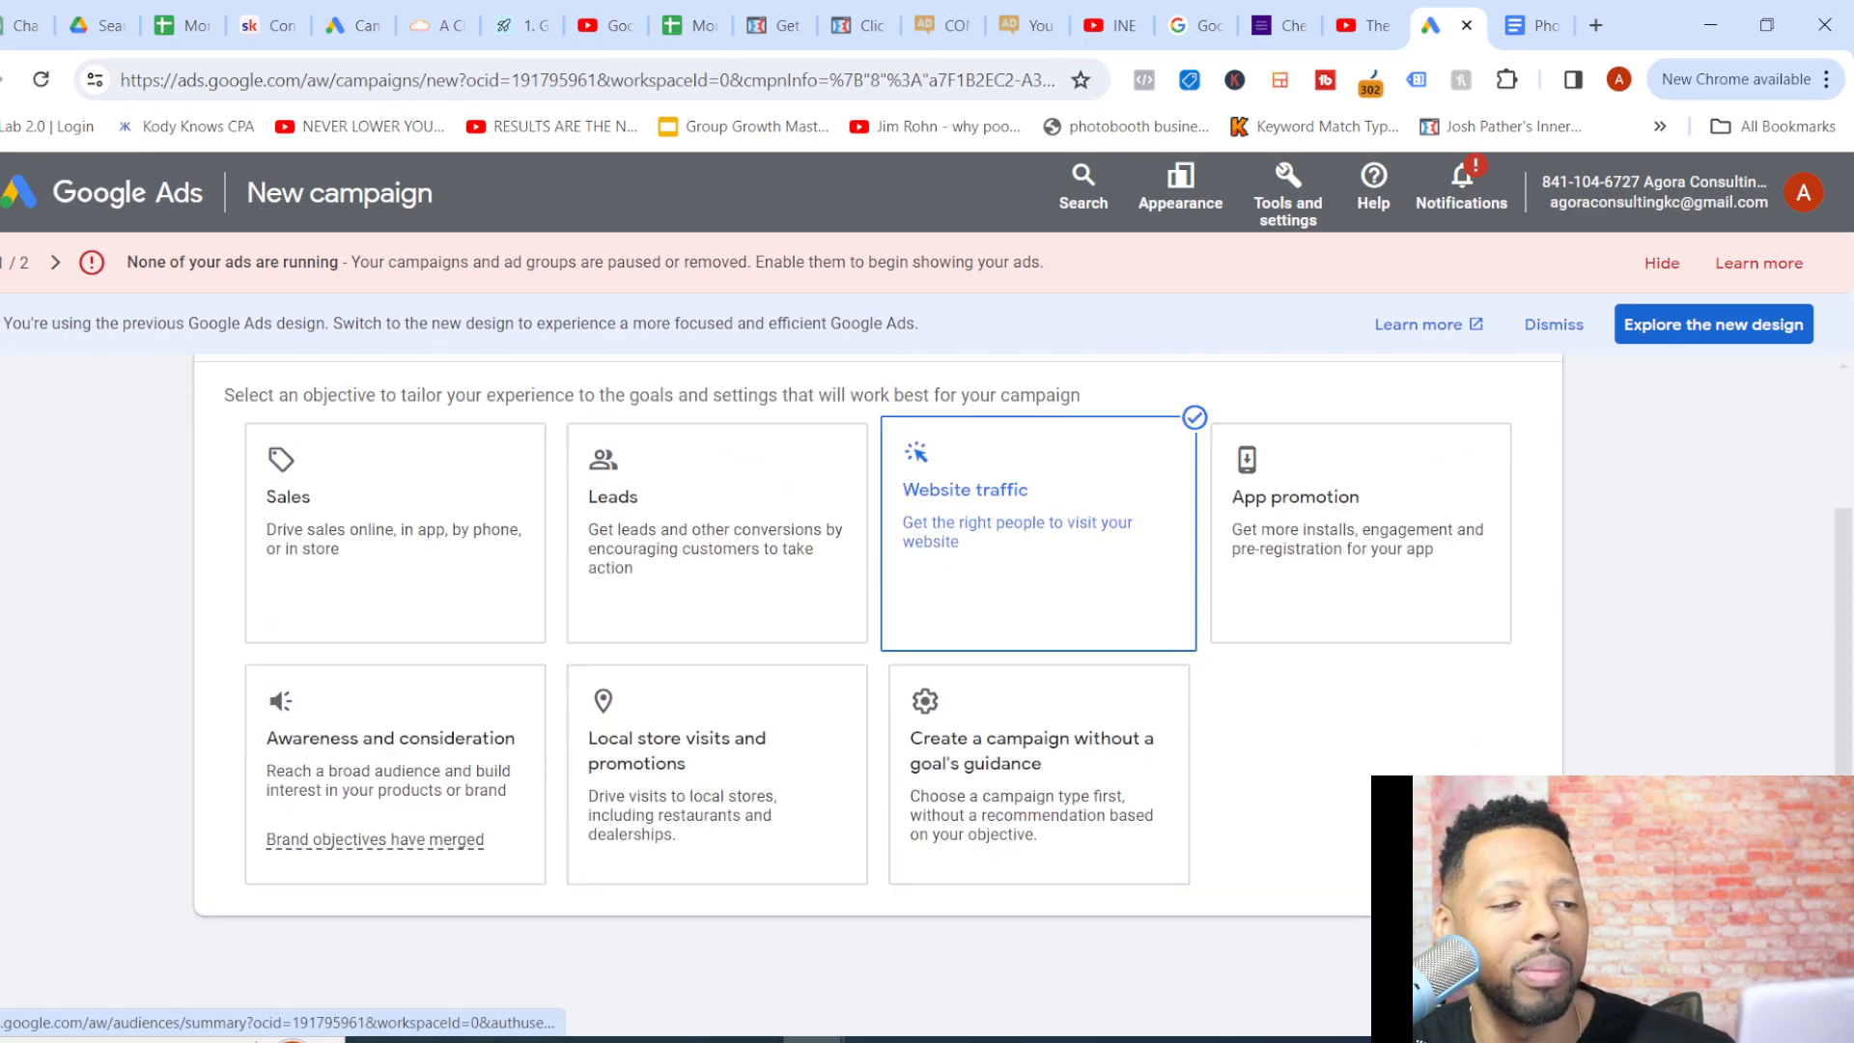
{"action": "left_click", "coordinate": [1038, 699]}
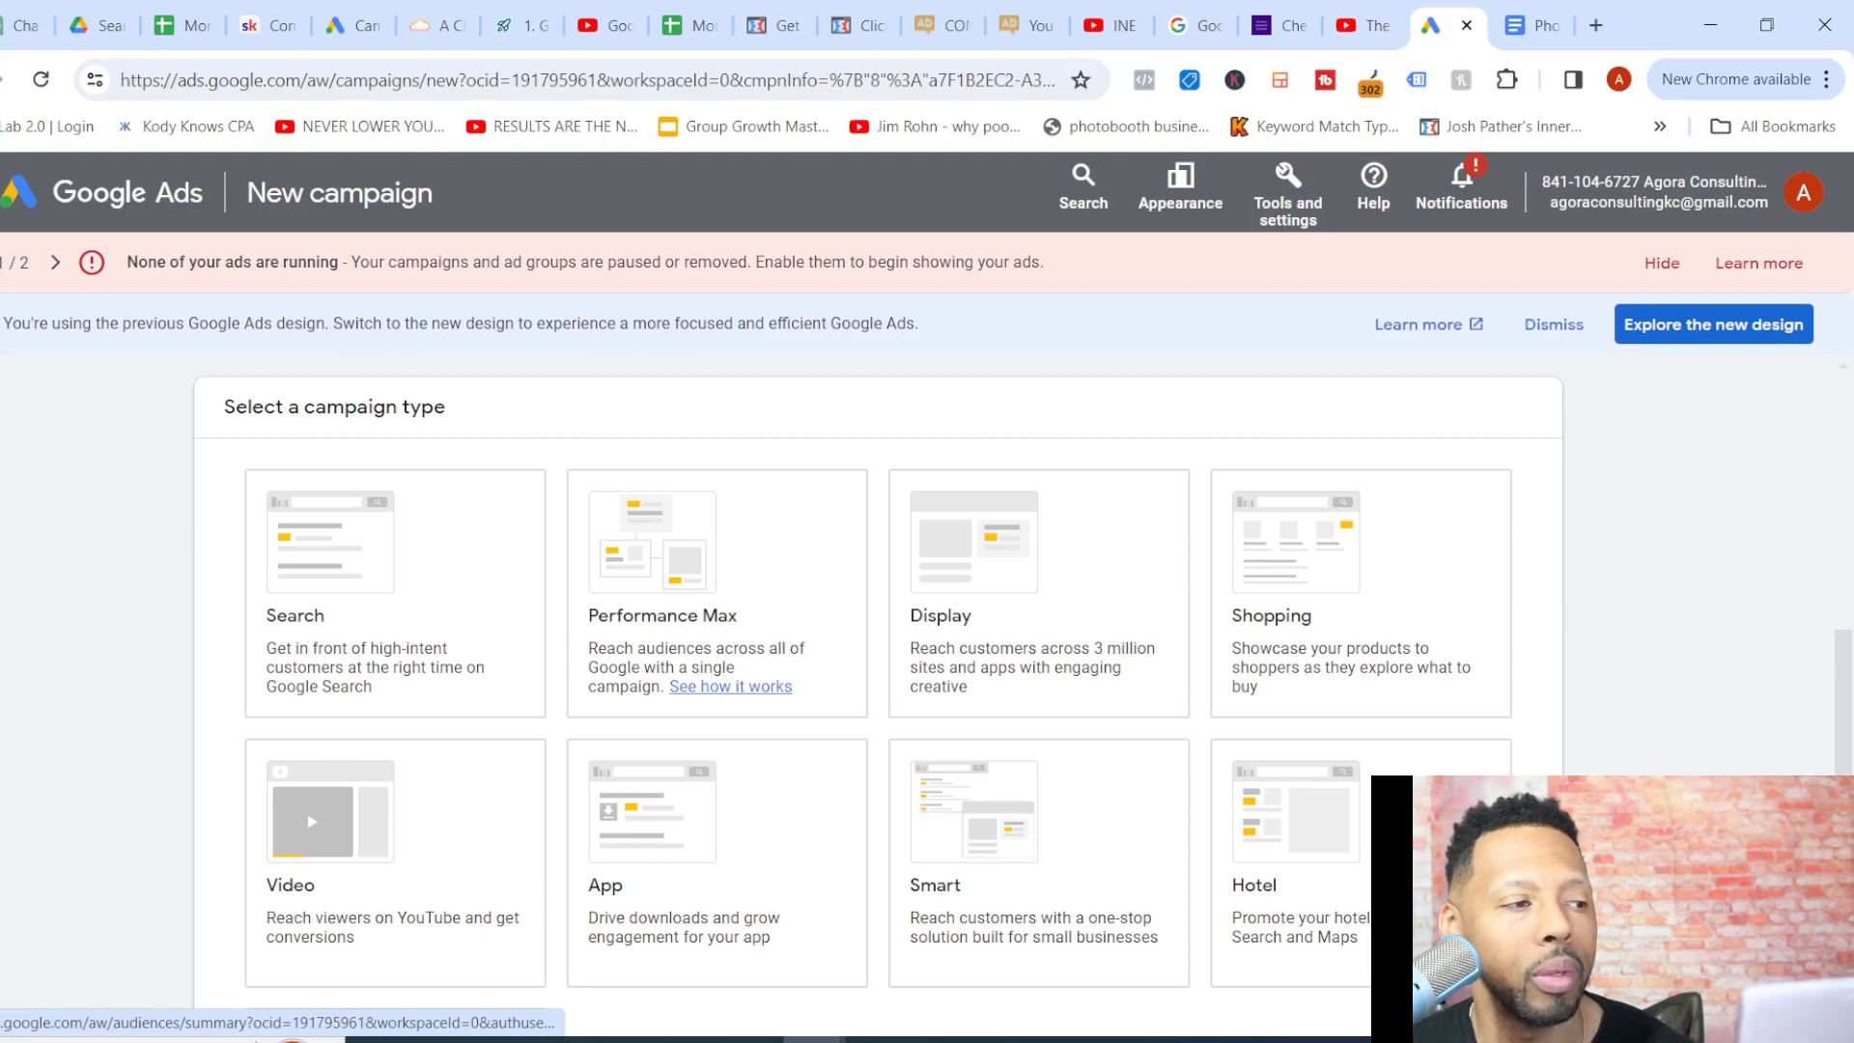
{"action": "scroll", "coordinate": [879, 676], "scroll_direction": "up", "scroll_amount": 10}
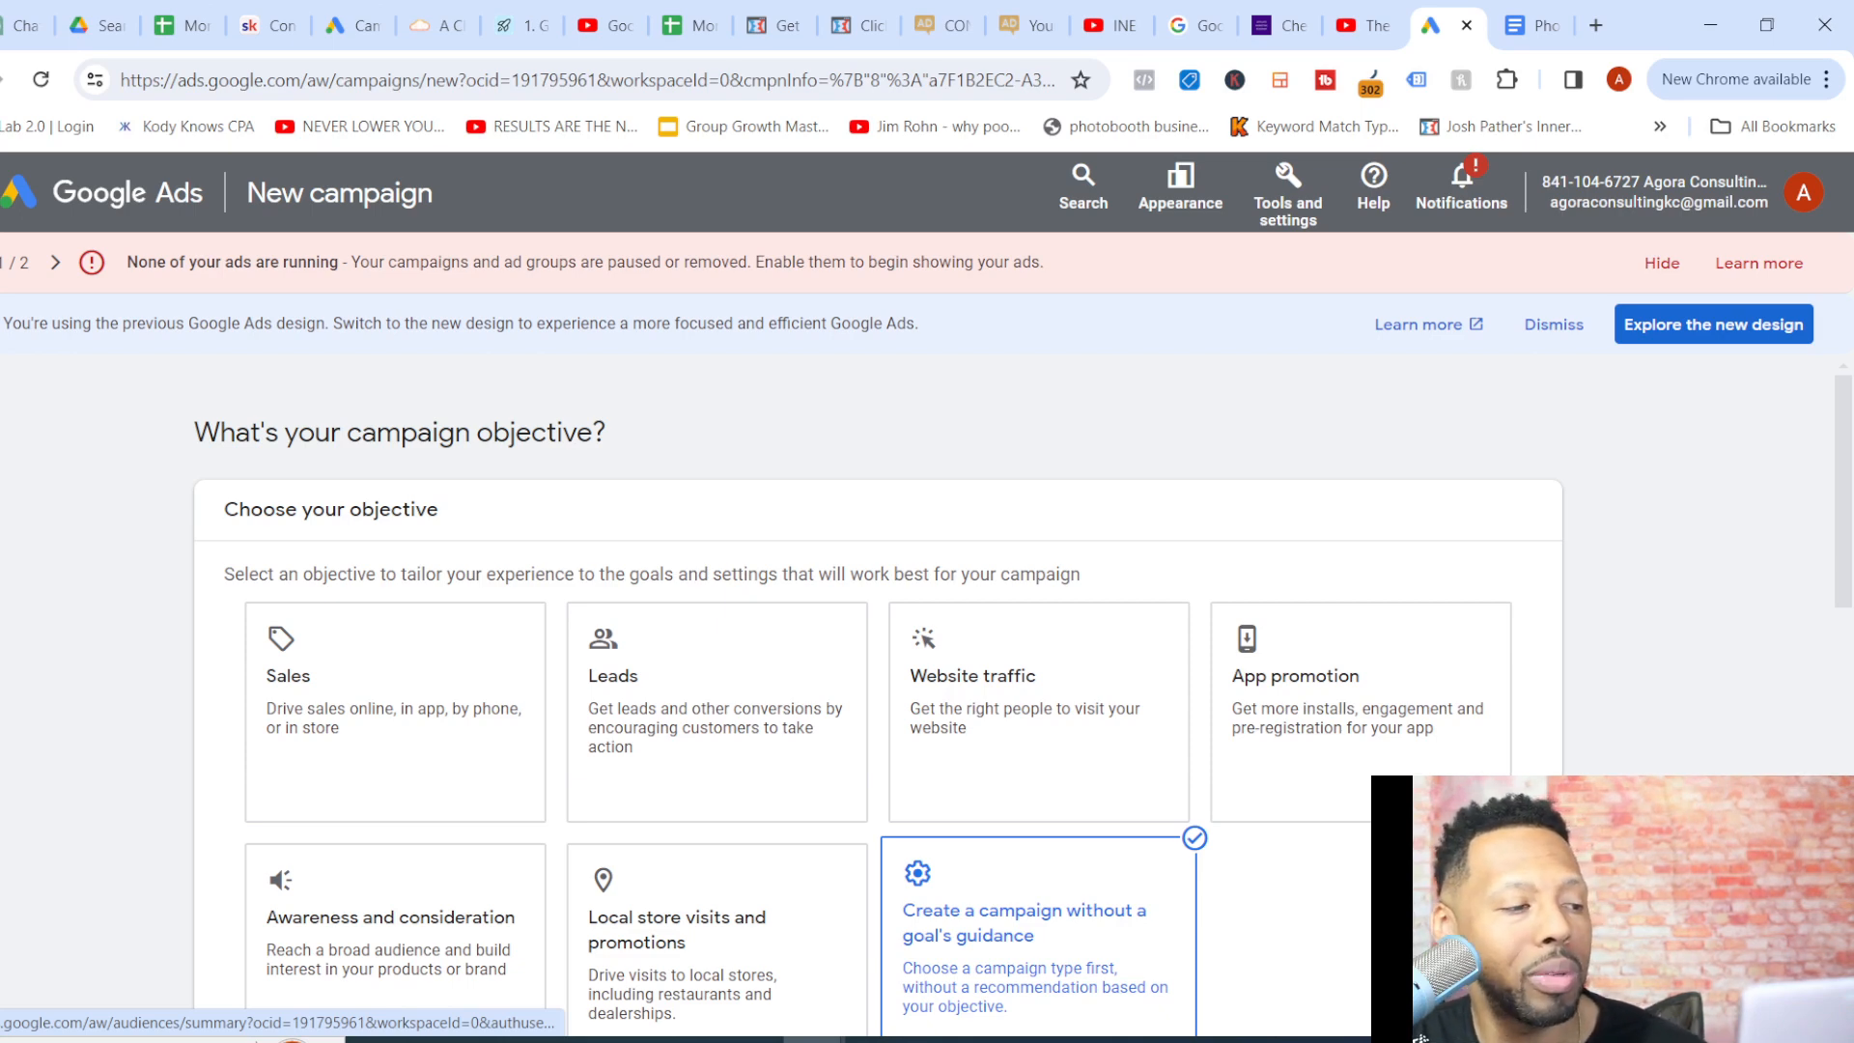
{"action": "left_click", "coordinate": [1040, 713]}
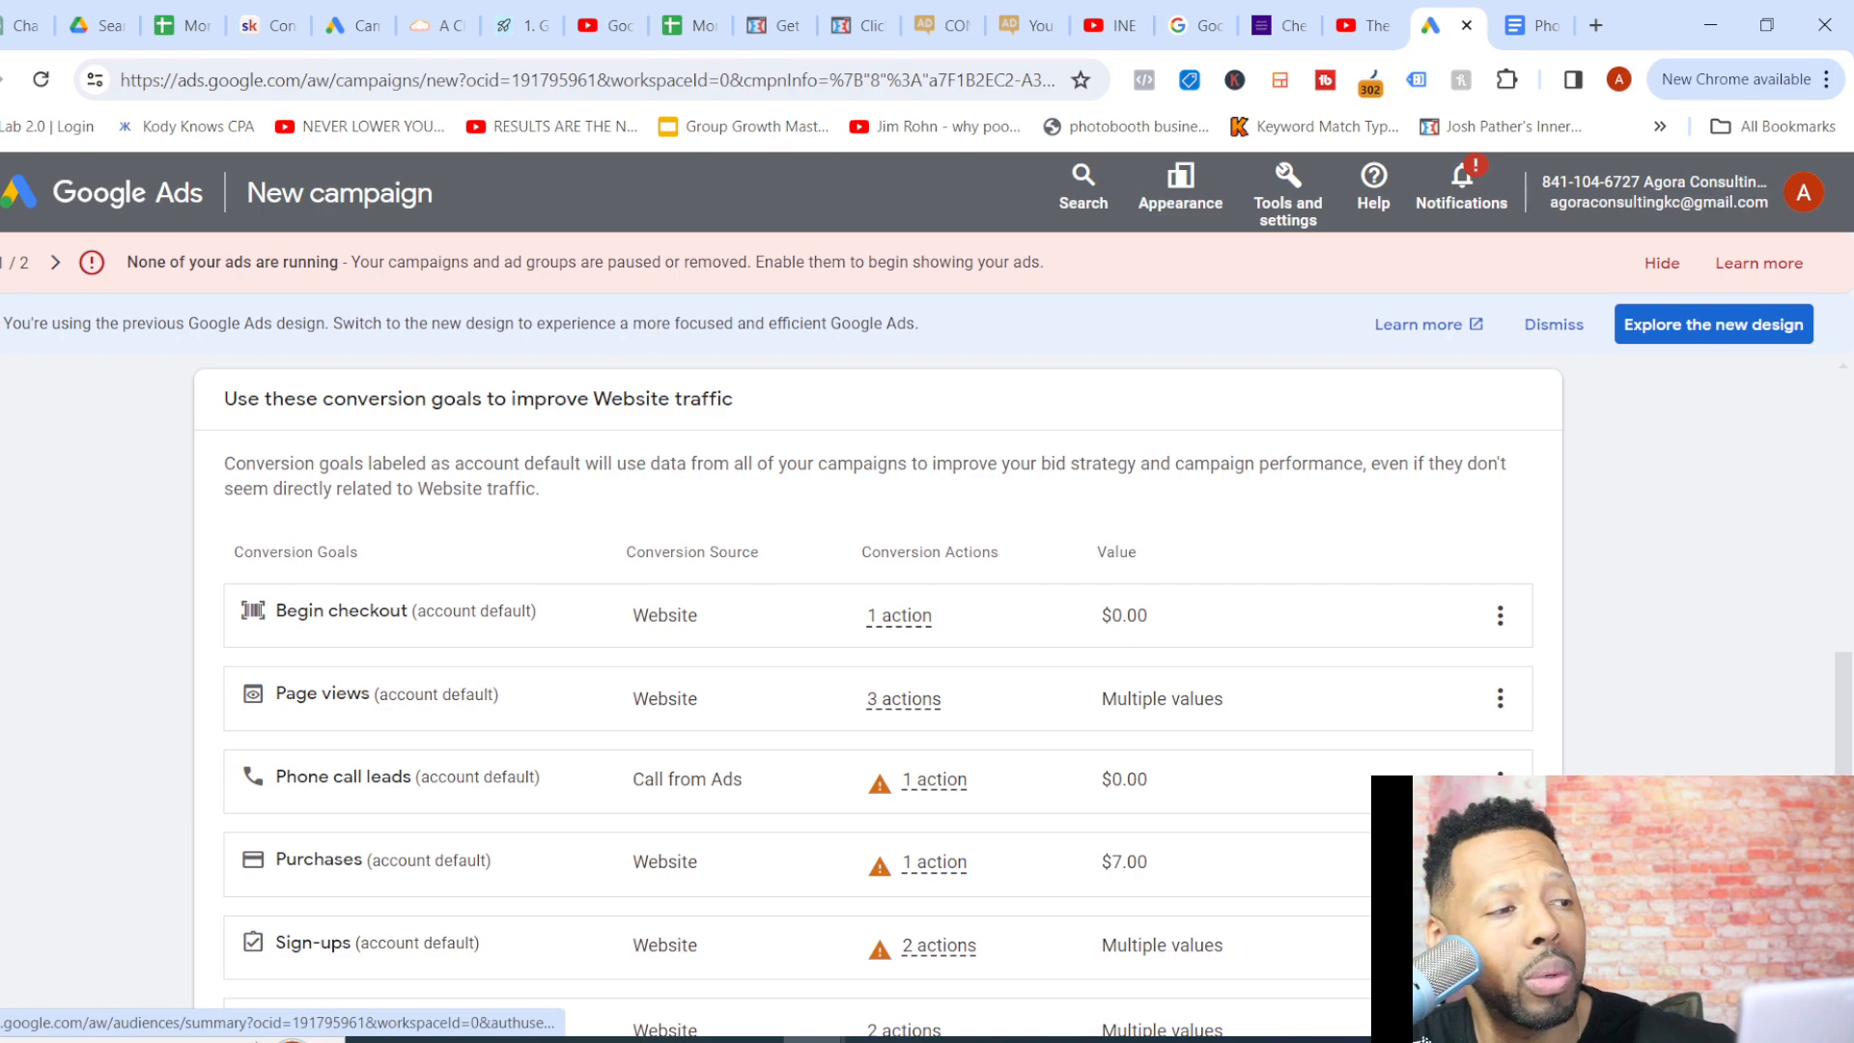
{"action": "scroll", "coordinate": [926, 692], "scroll_direction": "up", "scroll_amount": 5}
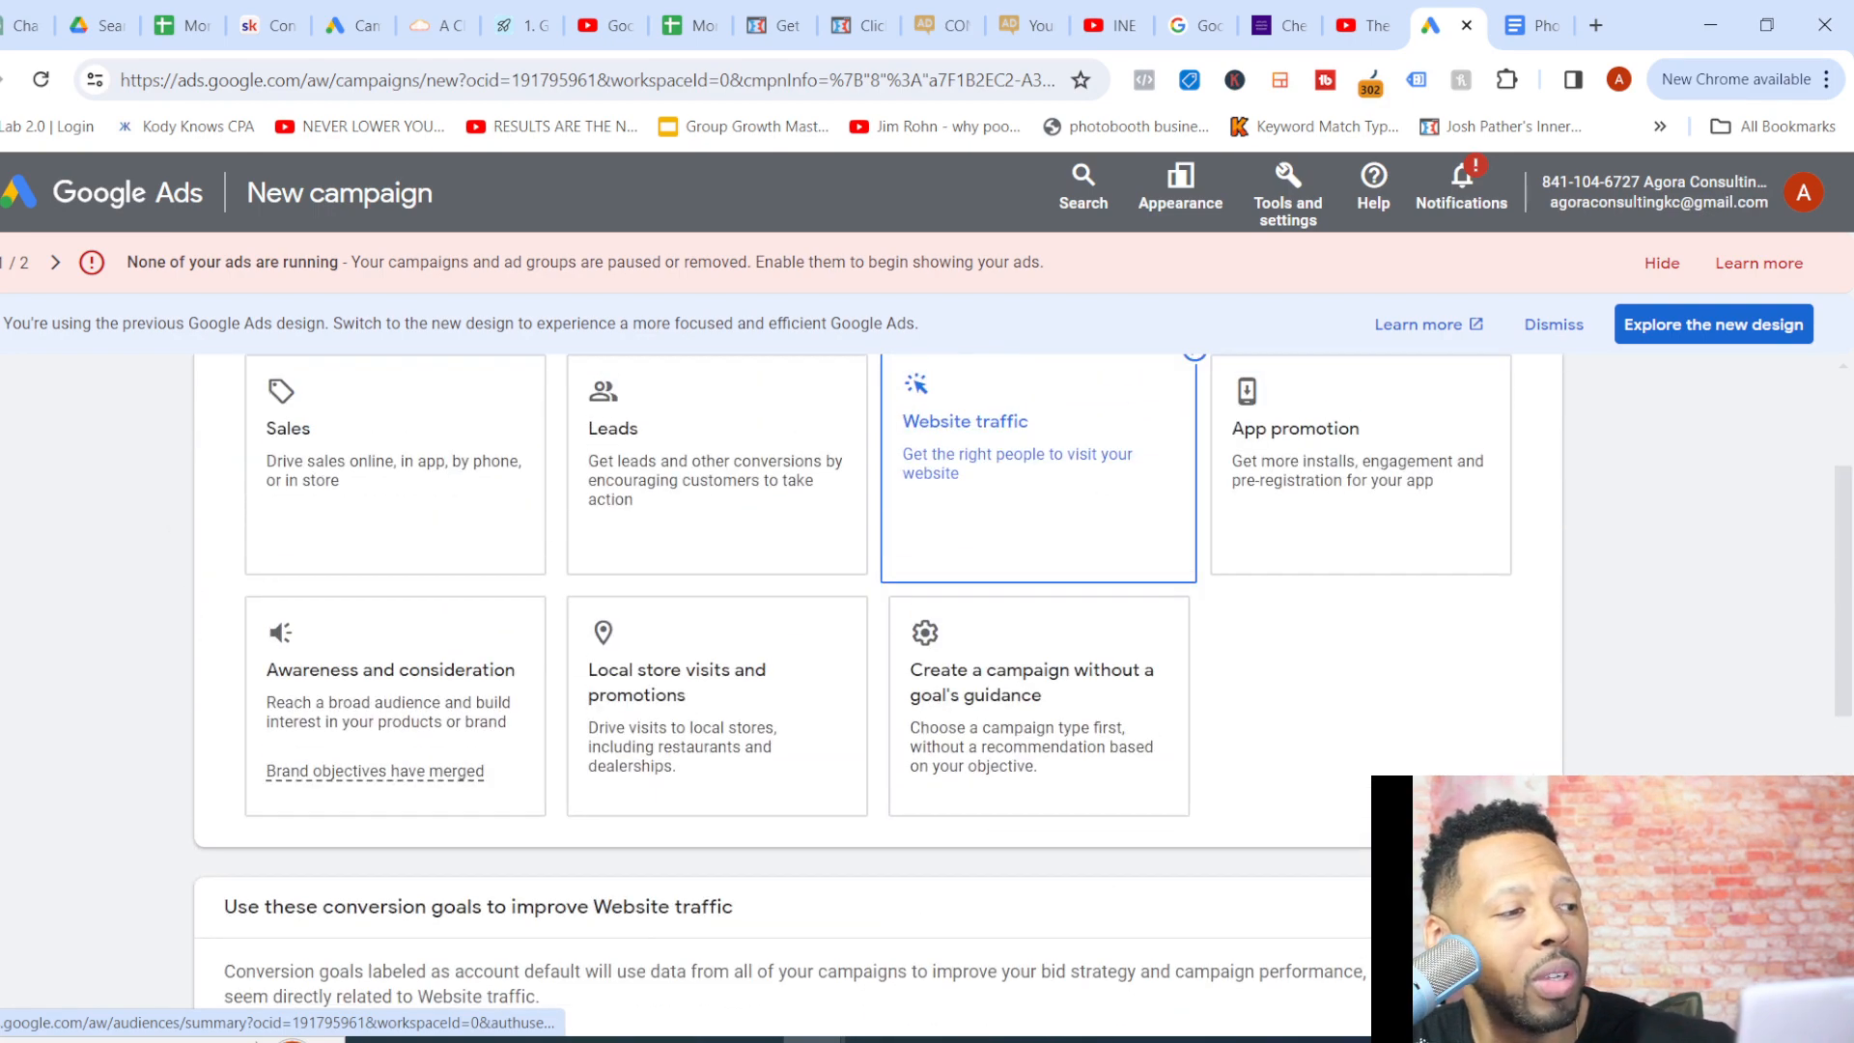
{"action": "left_click", "coordinate": [1040, 750]}
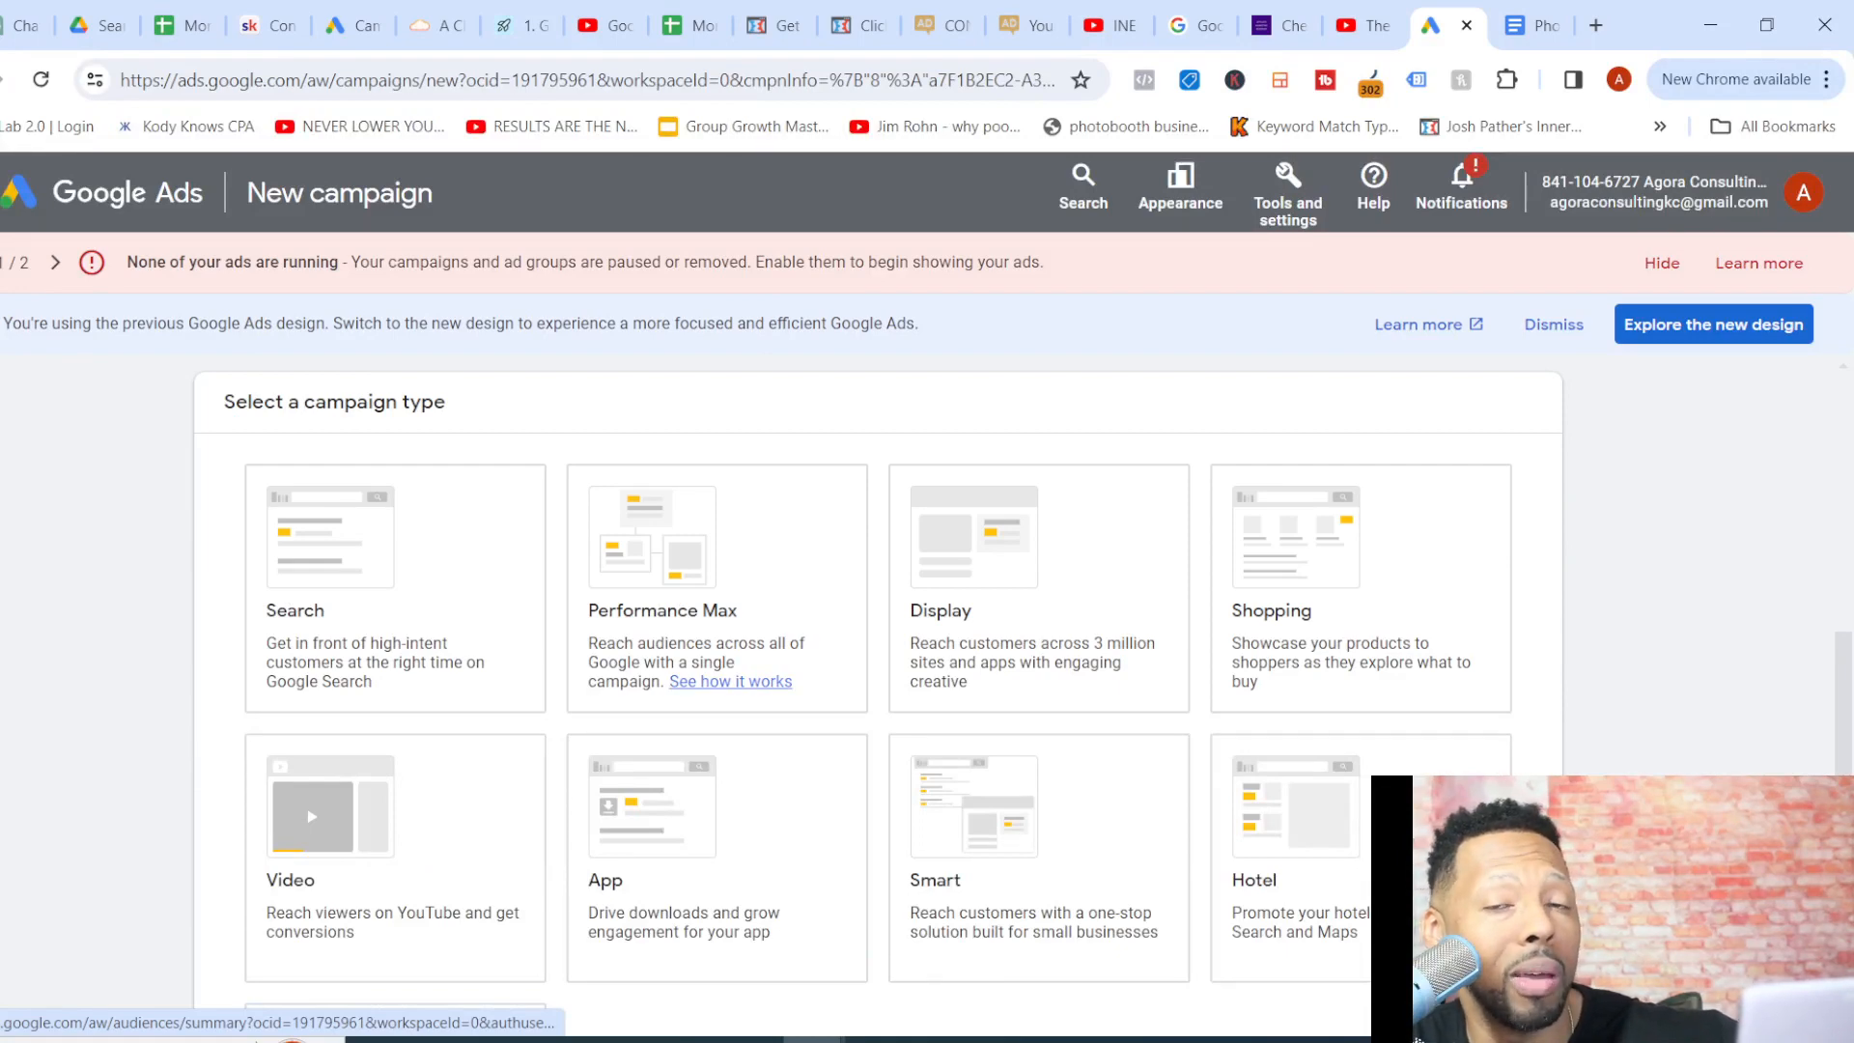
Look over the campaign types offered without a goal's guidance and try the Video type
{"action": "scroll", "coordinate": [926, 693], "scroll_direction": "up", "scroll_amount": 4}
{"action": "scroll", "coordinate": [926, 693], "scroll_direction": "down", "scroll_amount": 3}
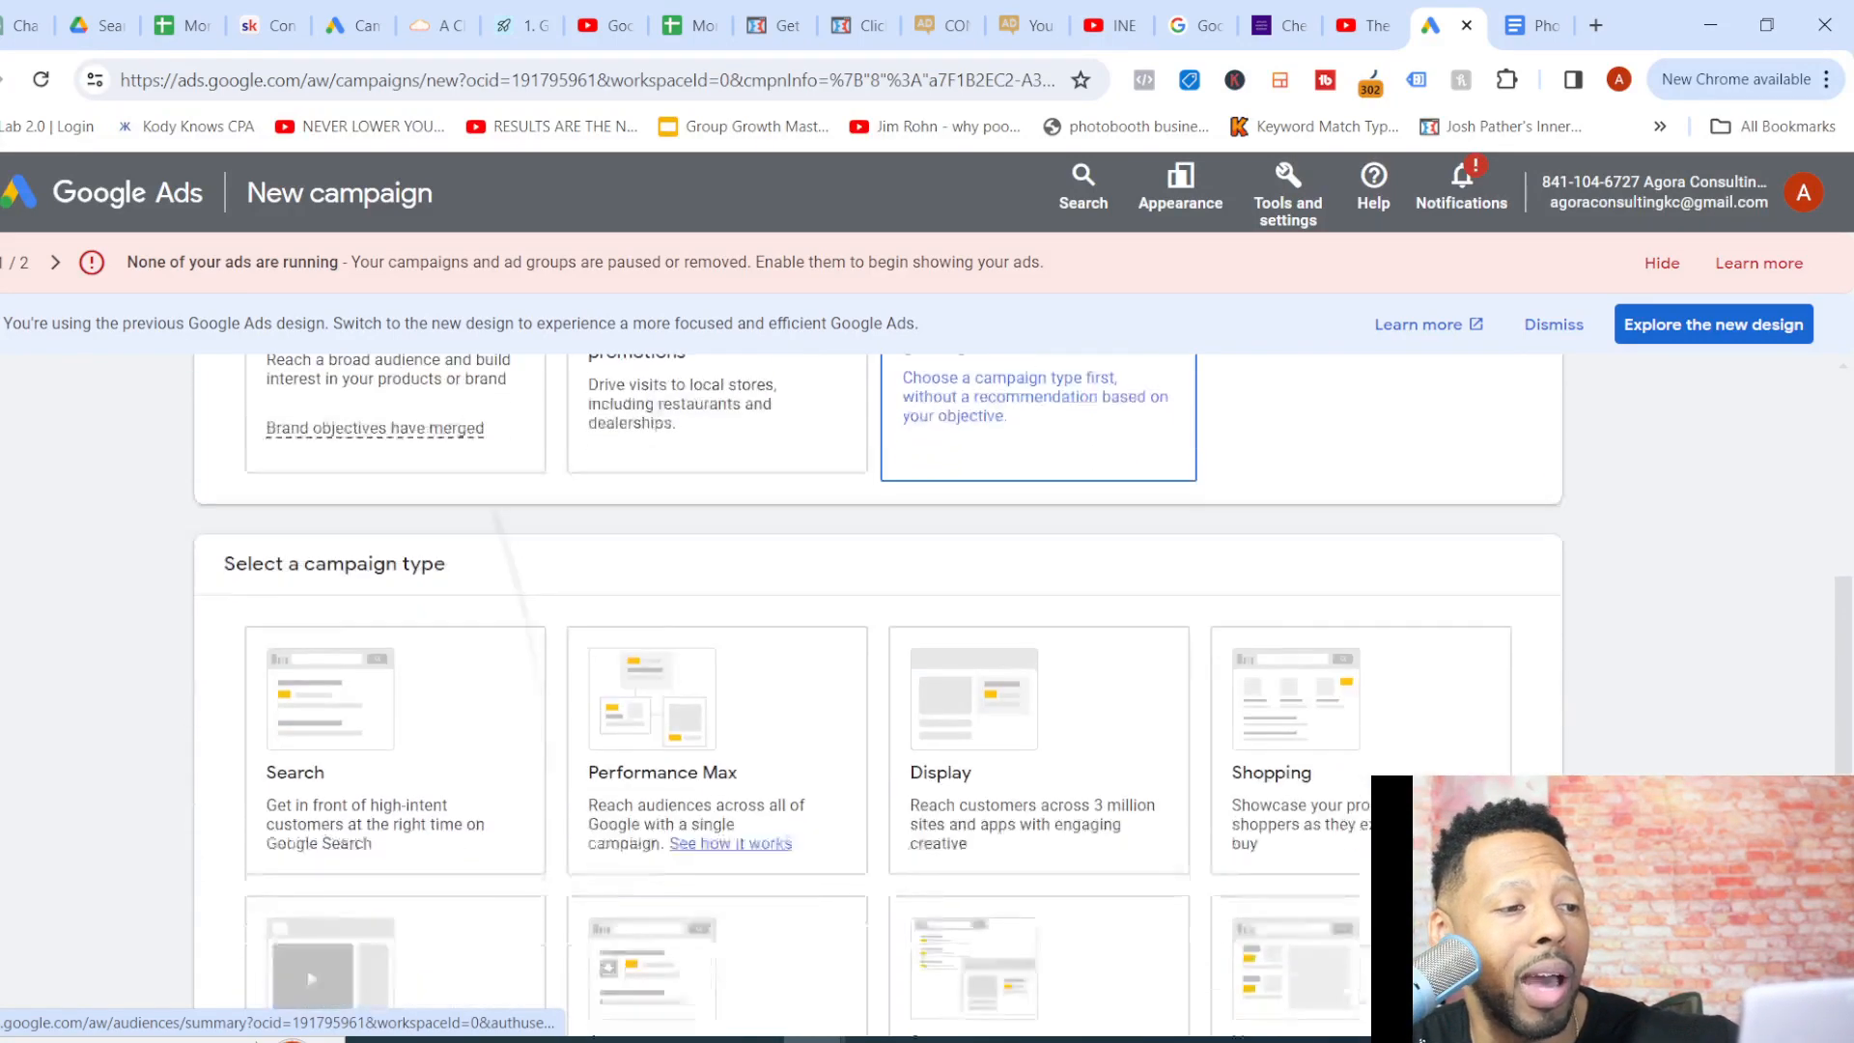
{"action": "scroll", "coordinate": [926, 693], "scroll_direction": "down", "scroll_amount": 1}
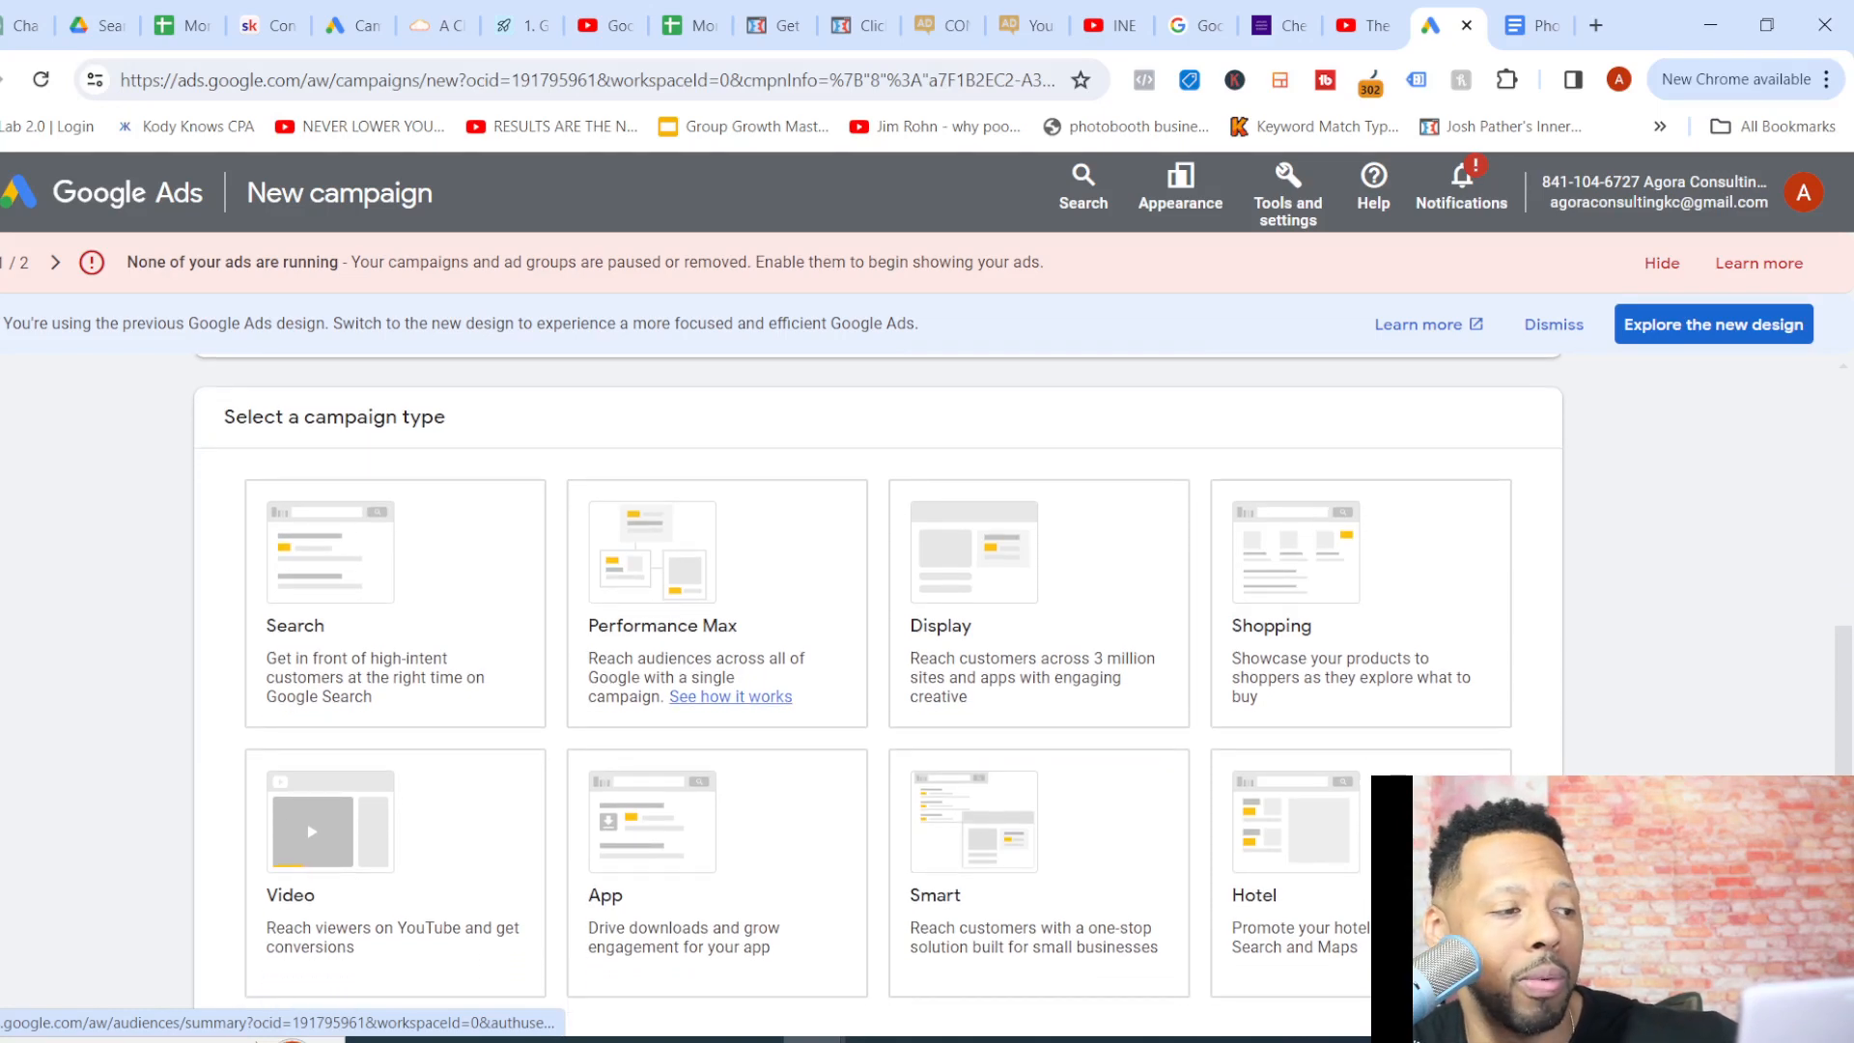
{"action": "left_click", "coordinate": [435, 830]}
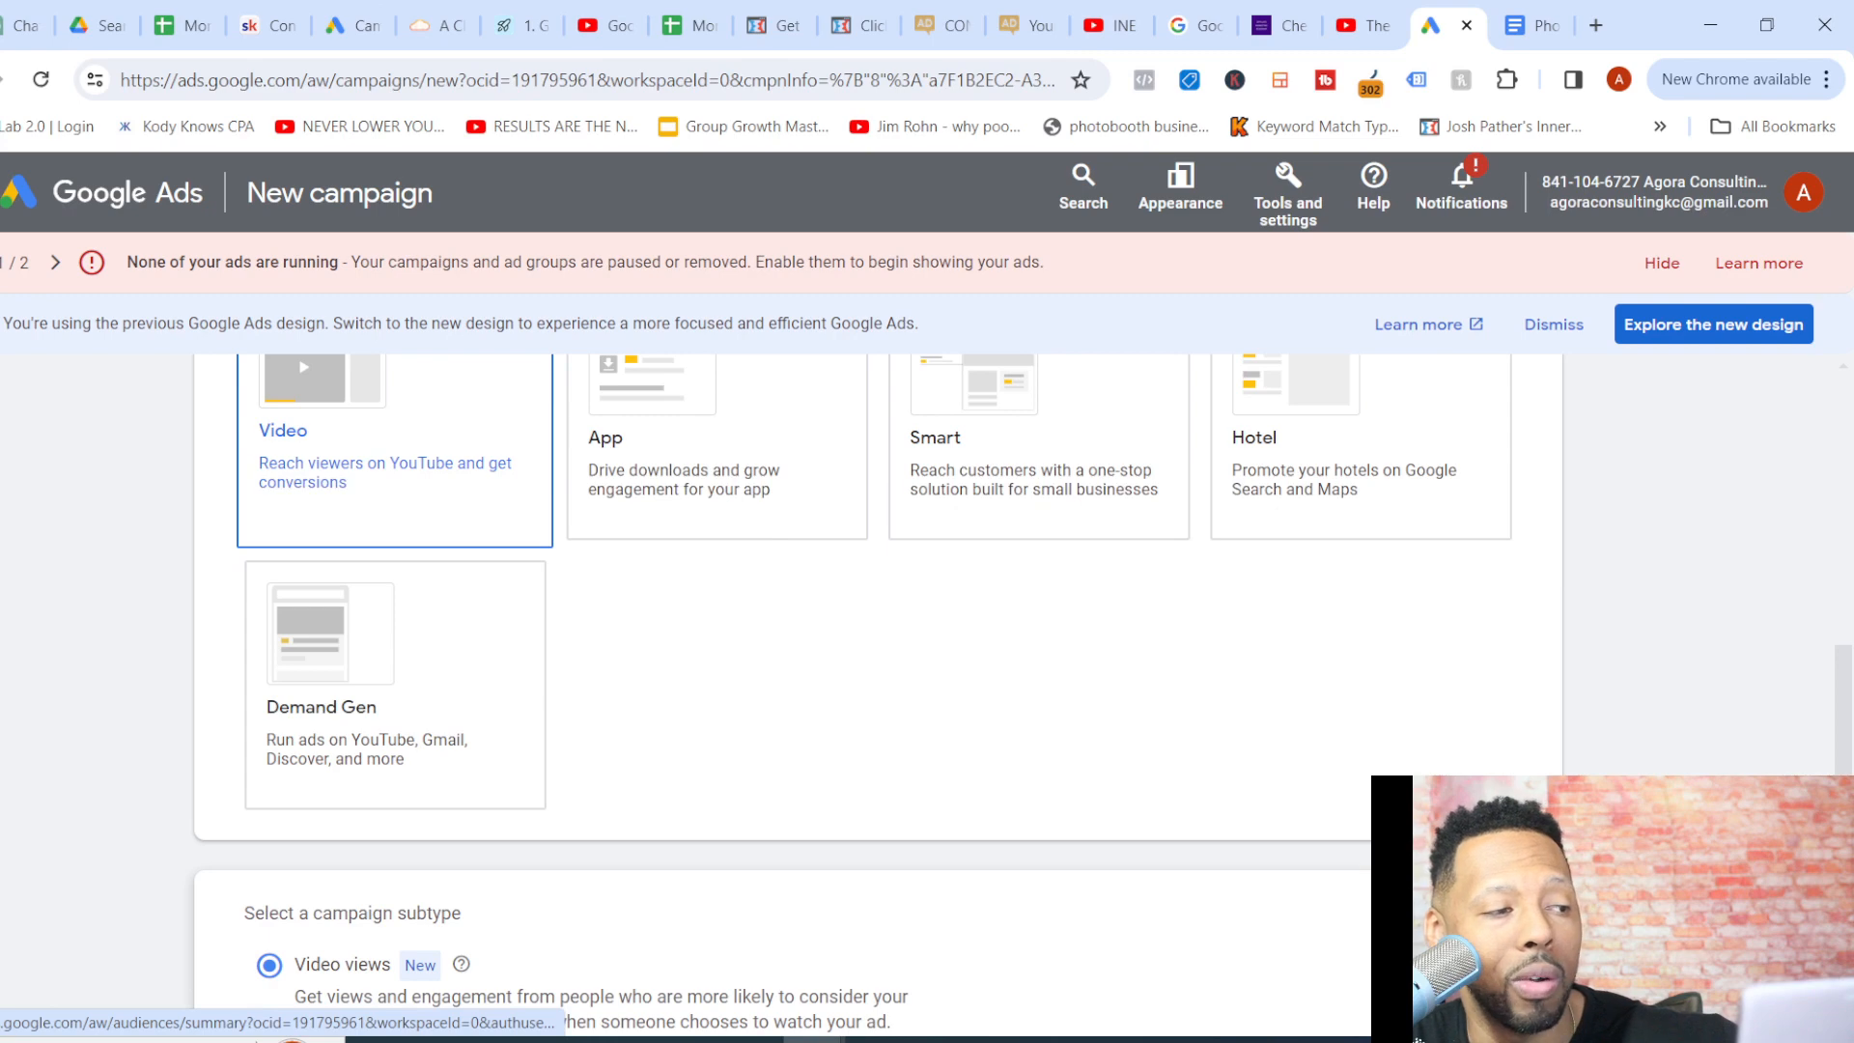
Choose Website traffic as the campaign objective and review its conversion goals
{"action": "scroll", "coordinate": [926, 693], "scroll_direction": "up", "scroll_amount": 10}
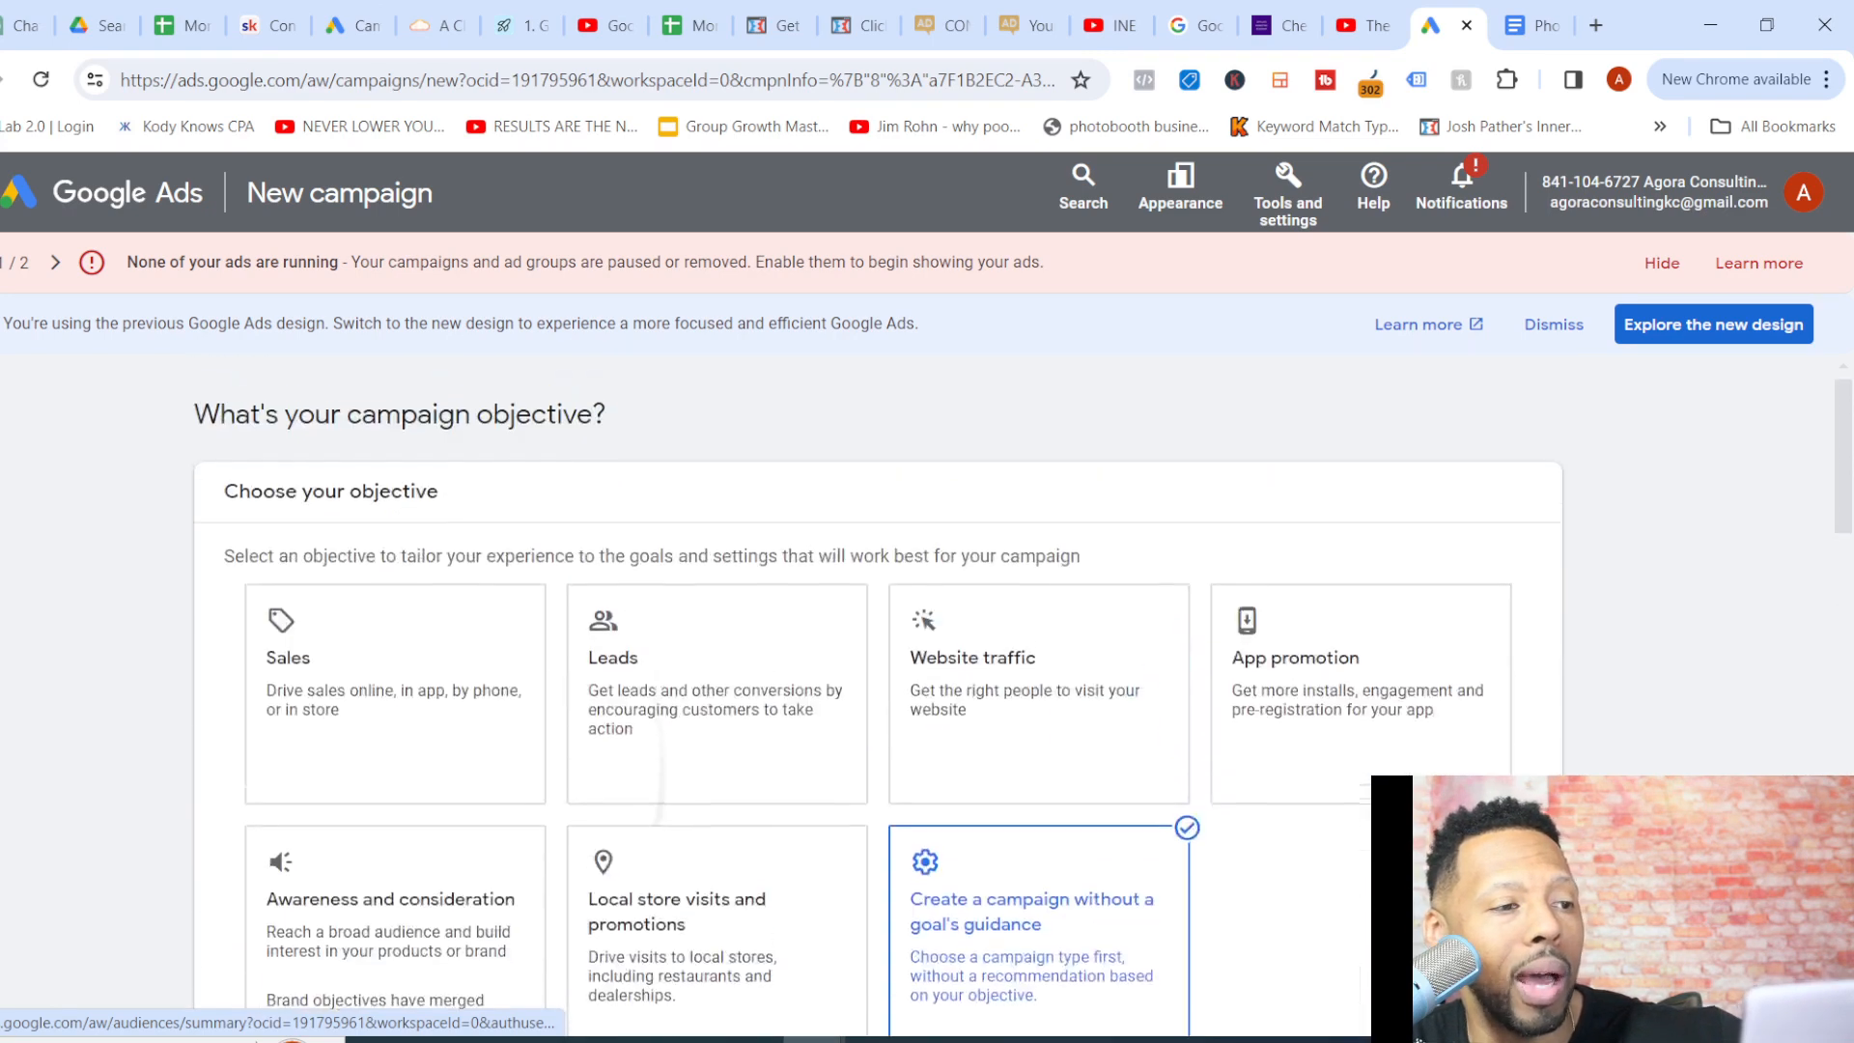
{"action": "scroll", "coordinate": [926, 692], "scroll_direction": "down", "scroll_amount": 10}
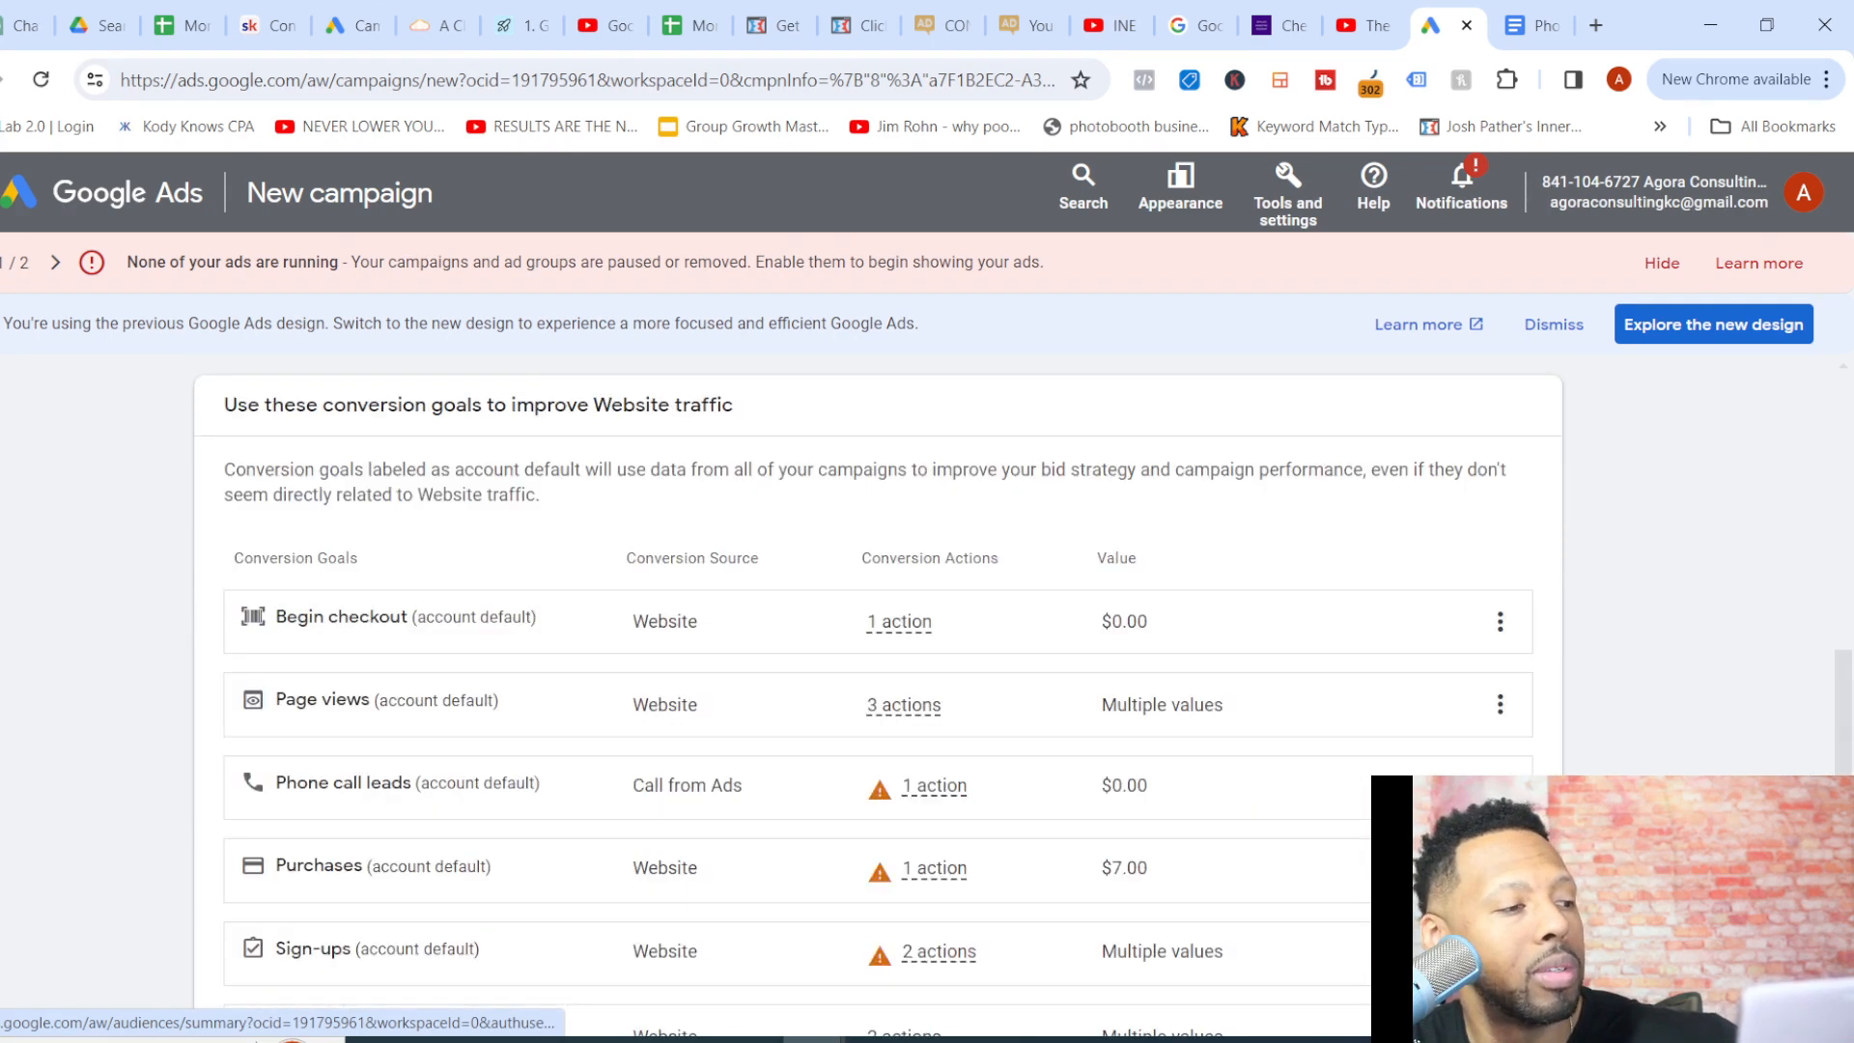
{"action": "scroll", "coordinate": [926, 692], "scroll_direction": "down", "scroll_amount": 2}
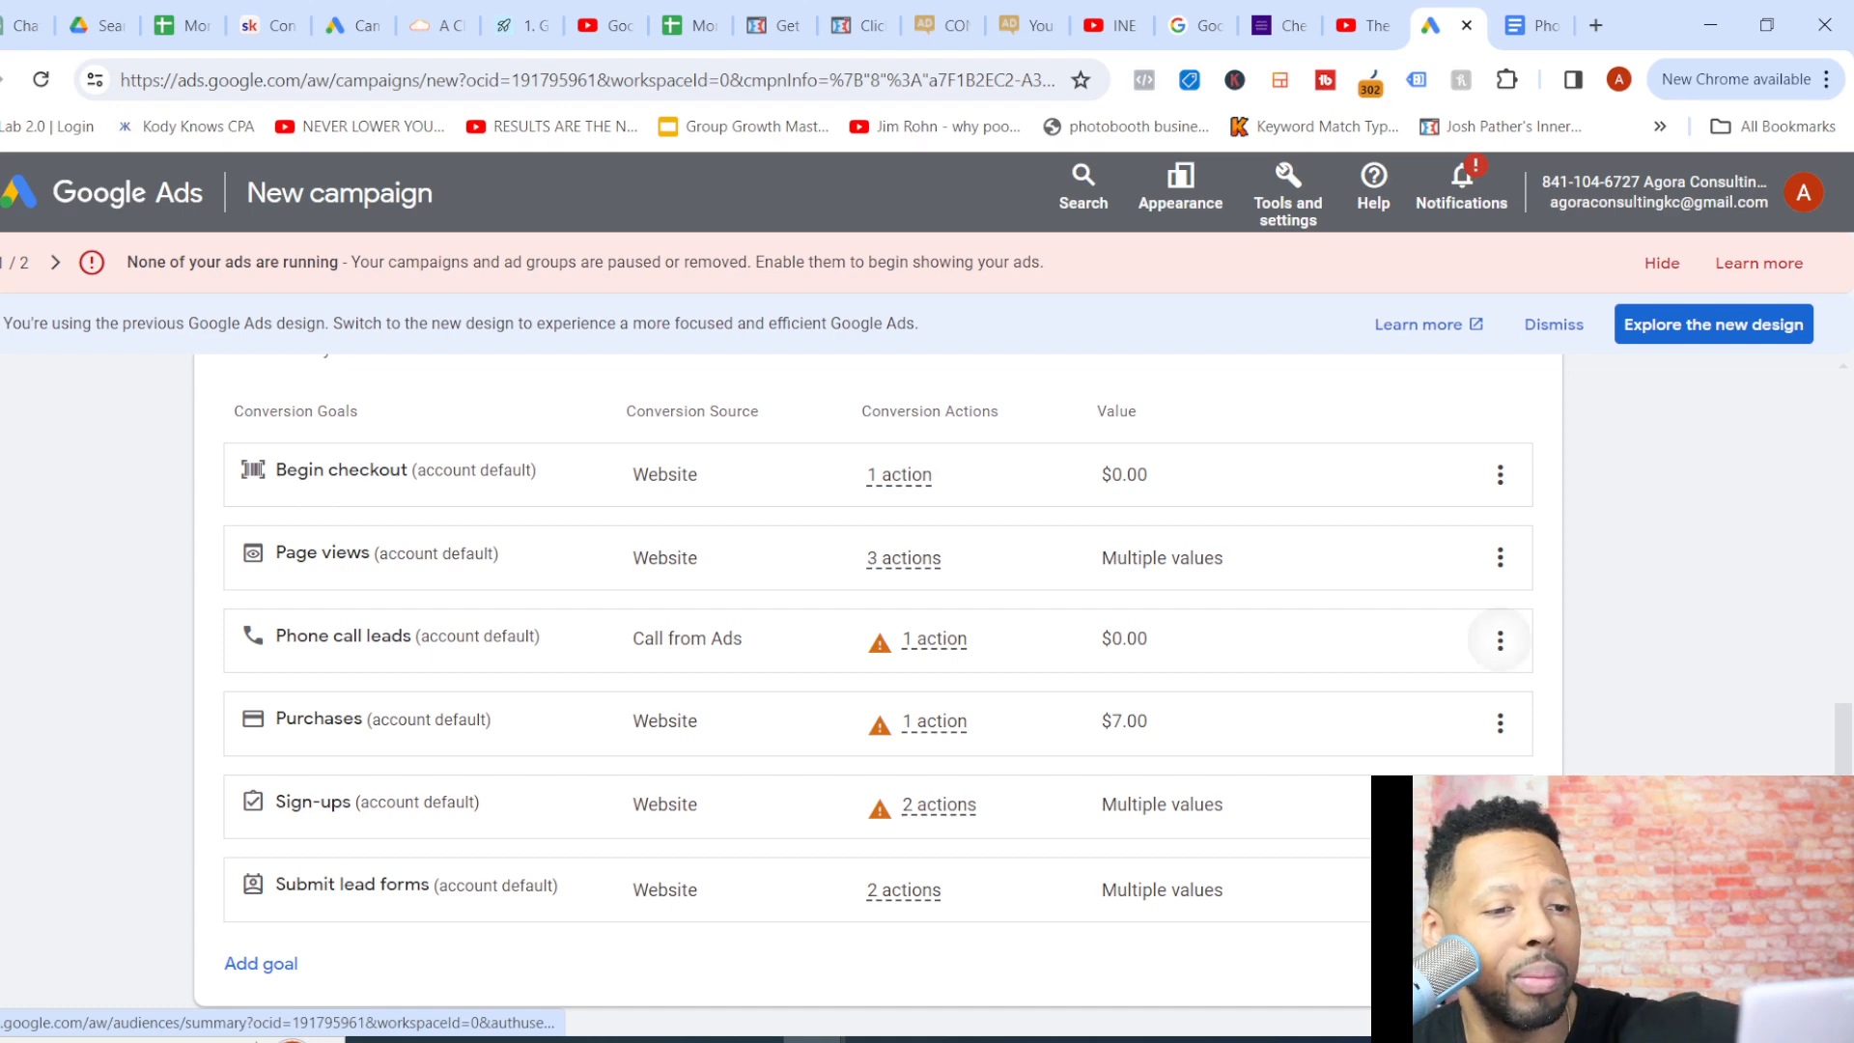
Remove the Phone call leads and Purchases conversion goals from the campaign
{"action": "left_click", "coordinate": [1500, 641]}
{"action": "left_click", "coordinate": [1584, 661]}
{"action": "left_click", "coordinate": [1134, 670]}
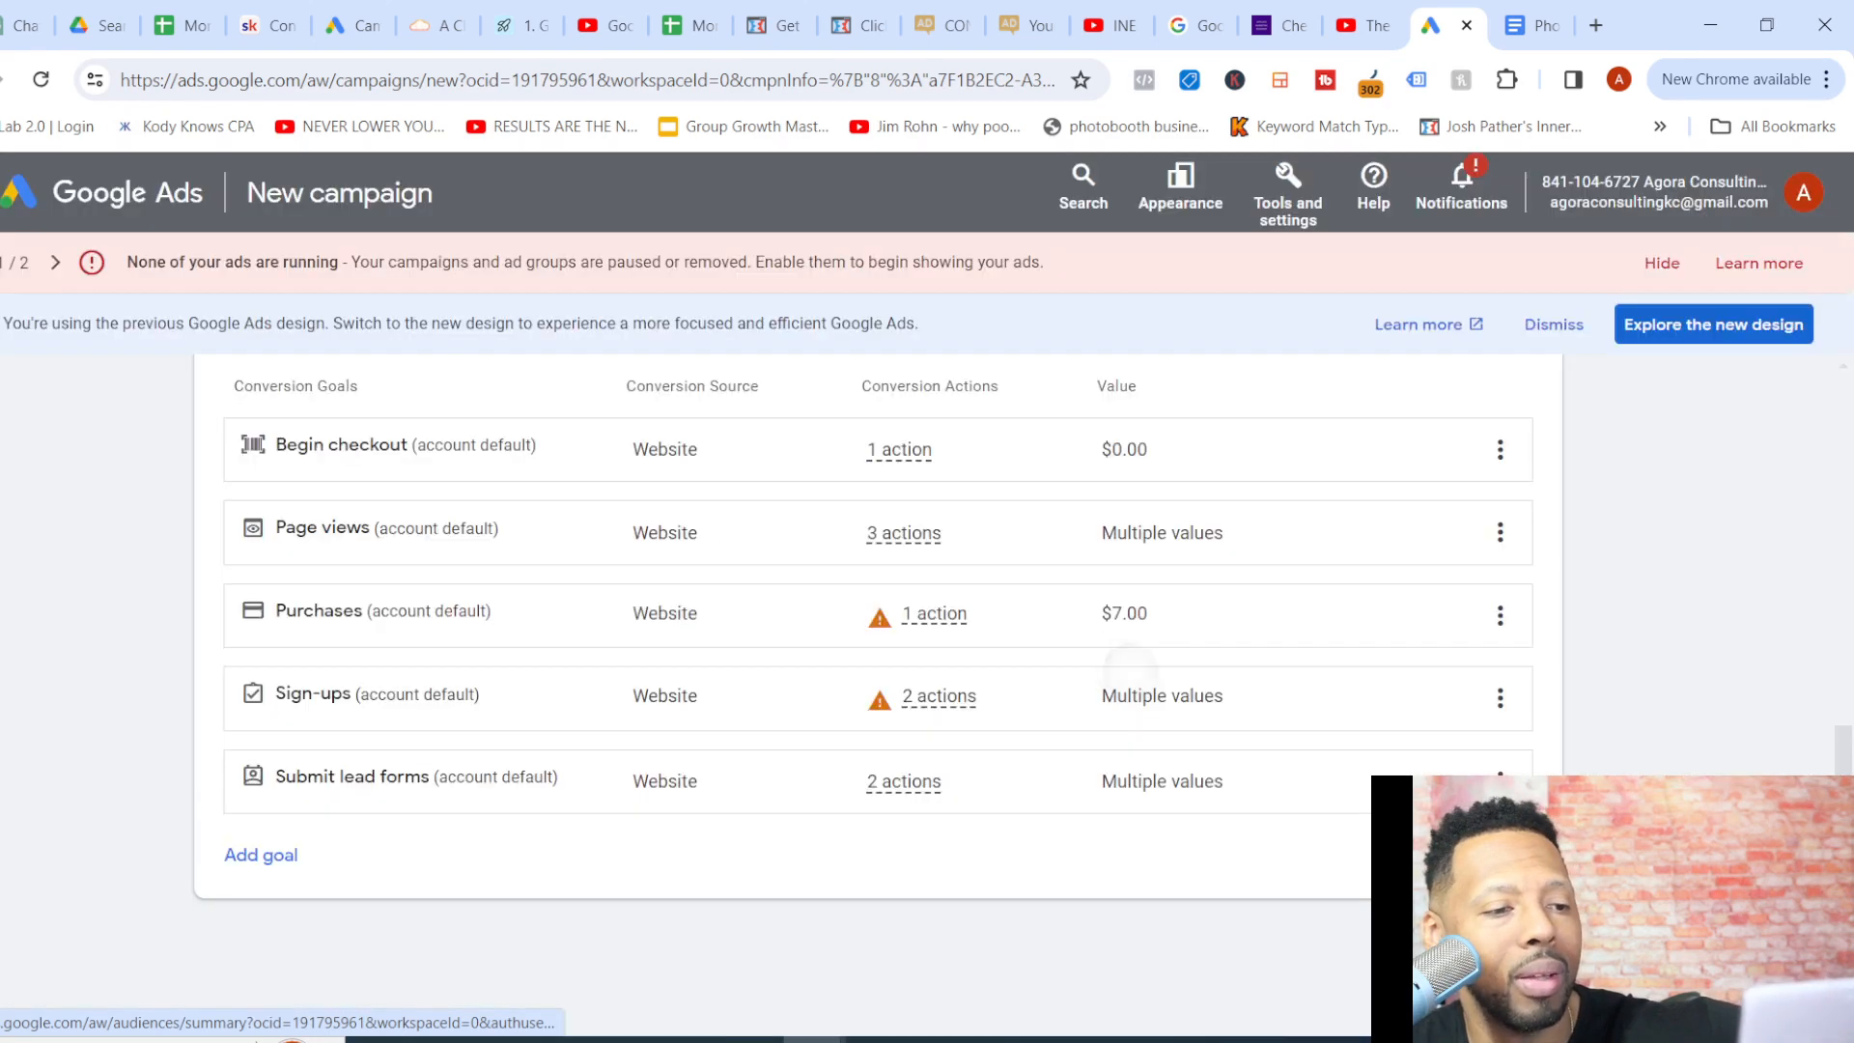
{"action": "left_click", "coordinate": [1500, 615]}
{"action": "left_click", "coordinate": [1584, 632]}
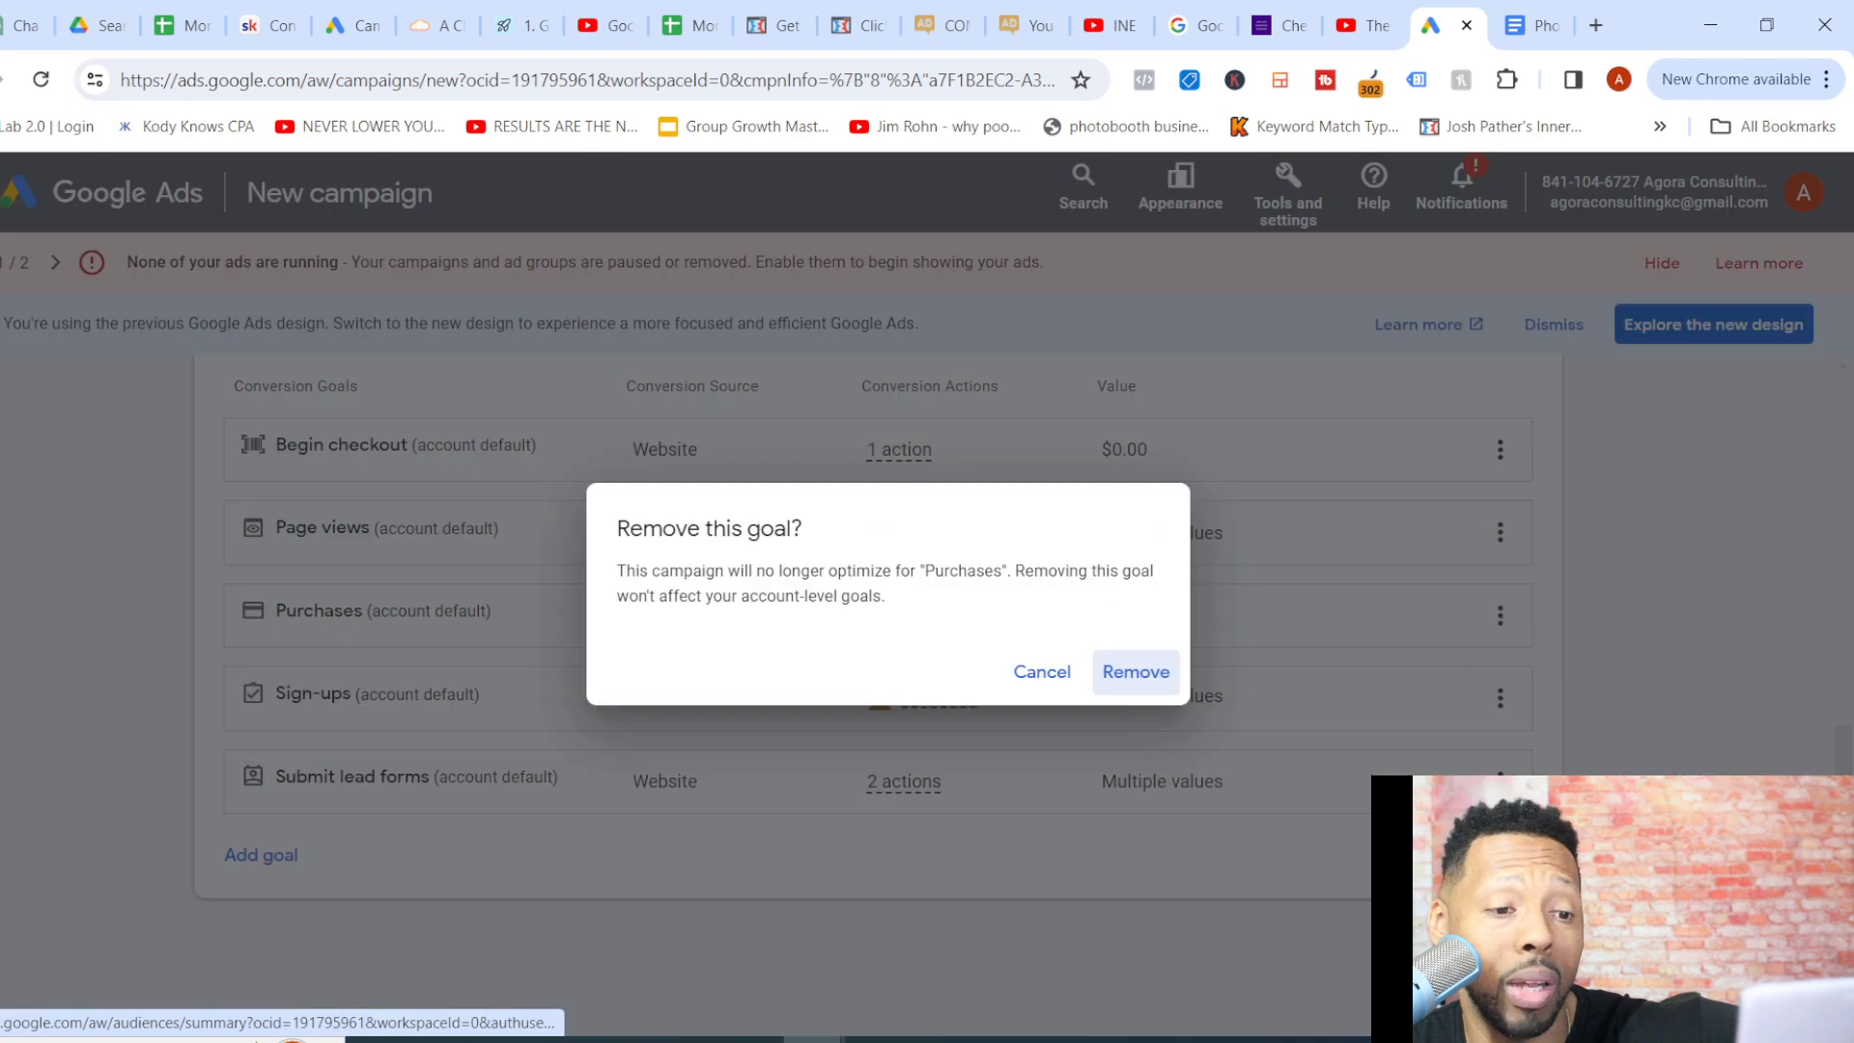
{"action": "left_click", "coordinate": [1136, 671]}
Remove the Sign-ups and Submit lead forms conversion goals from the campaign
{"action": "left_click", "coordinate": [1499, 638]}
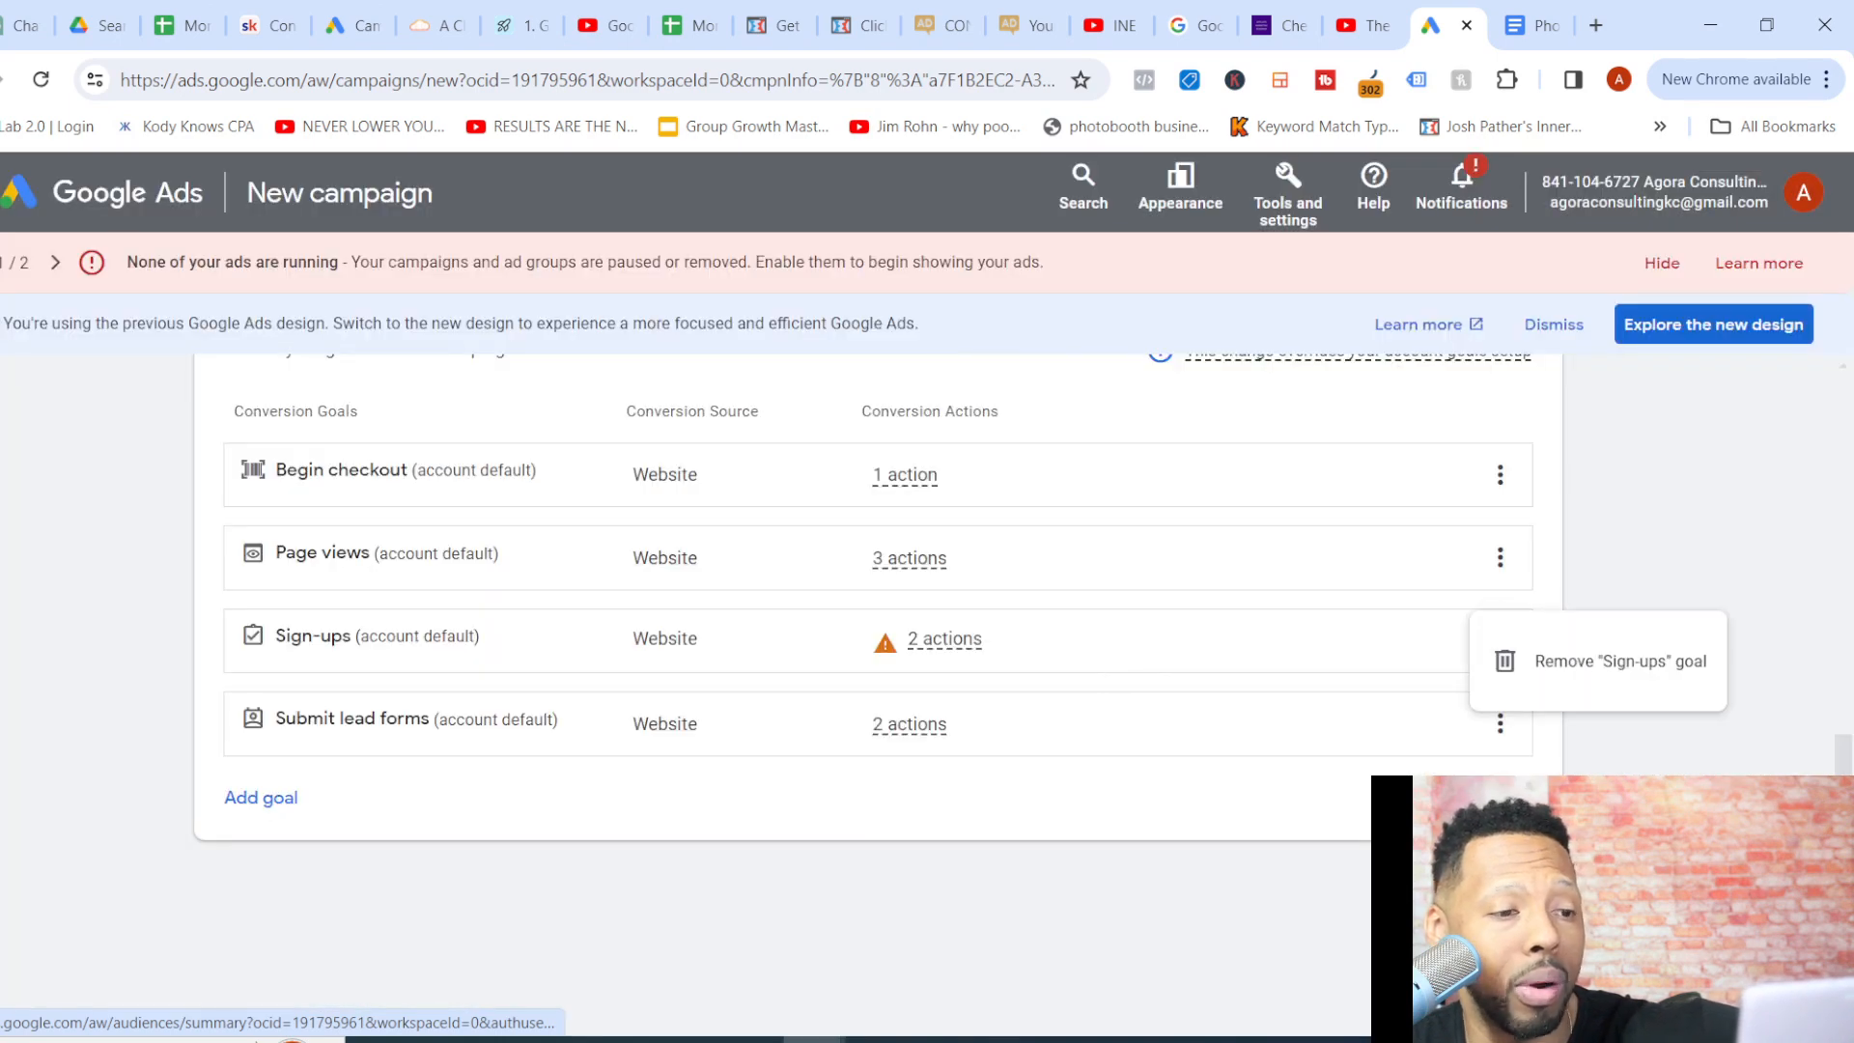
{"action": "left_click", "coordinate": [1544, 675]}
{"action": "left_click", "coordinate": [1134, 669]}
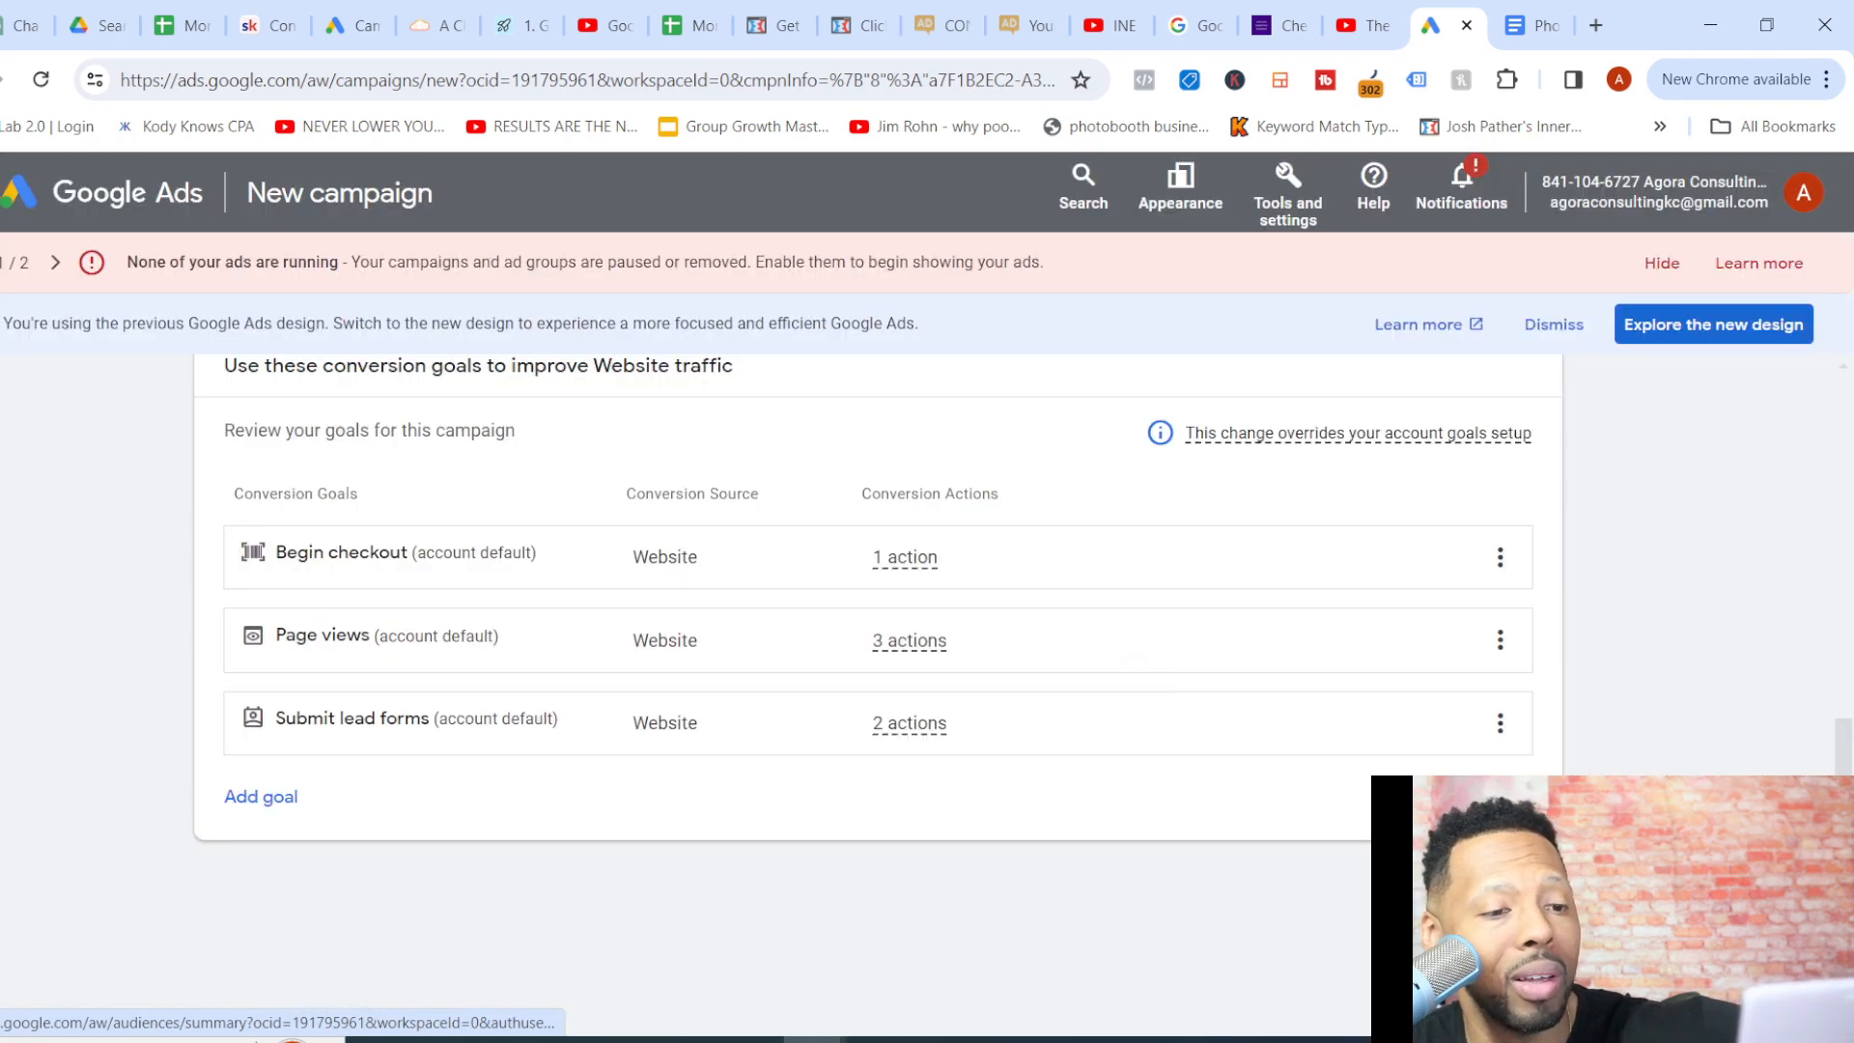
{"action": "left_click", "coordinate": [1500, 723]}
{"action": "left_click", "coordinate": [1594, 742]}
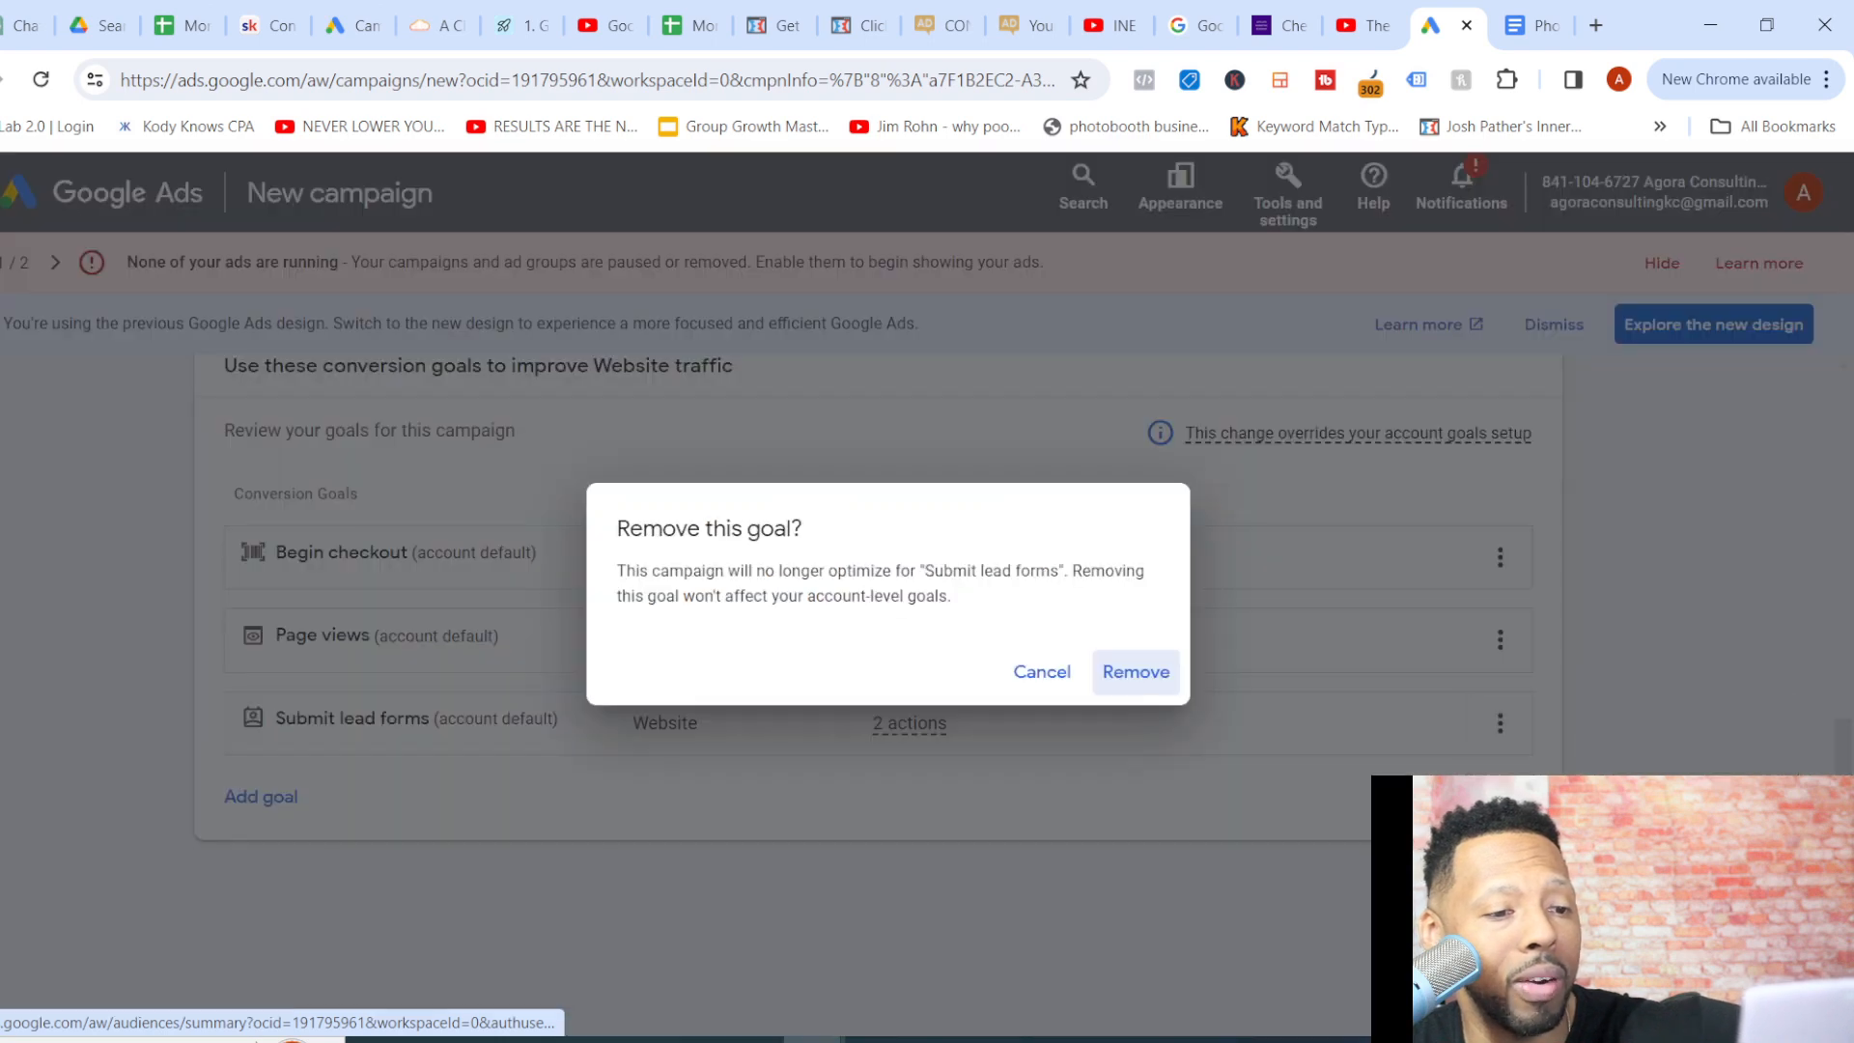
{"action": "left_click", "coordinate": [1136, 671]}
Remove the Begin checkout conversion goal and continue to the campaign type selection
{"action": "left_click", "coordinate": [1500, 640]}
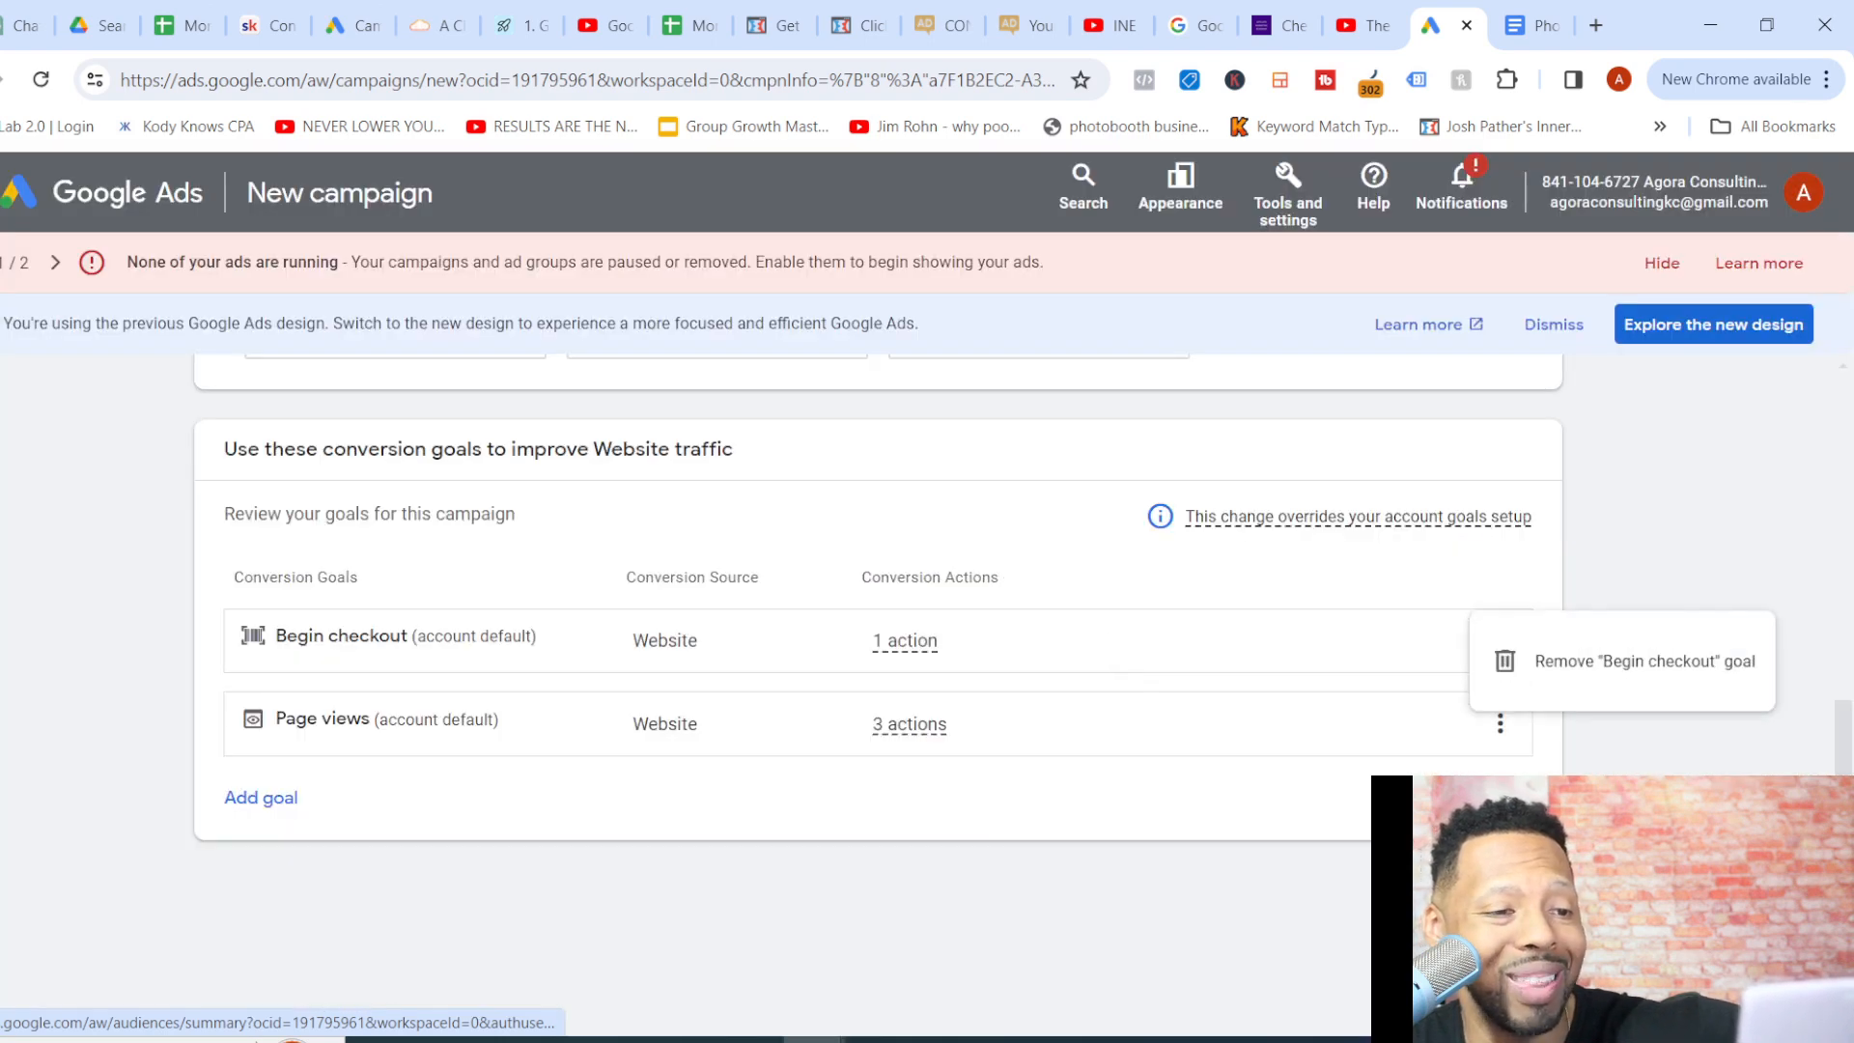
{"action": "left_click", "coordinate": [1603, 659]}
{"action": "left_click", "coordinate": [1136, 671]}
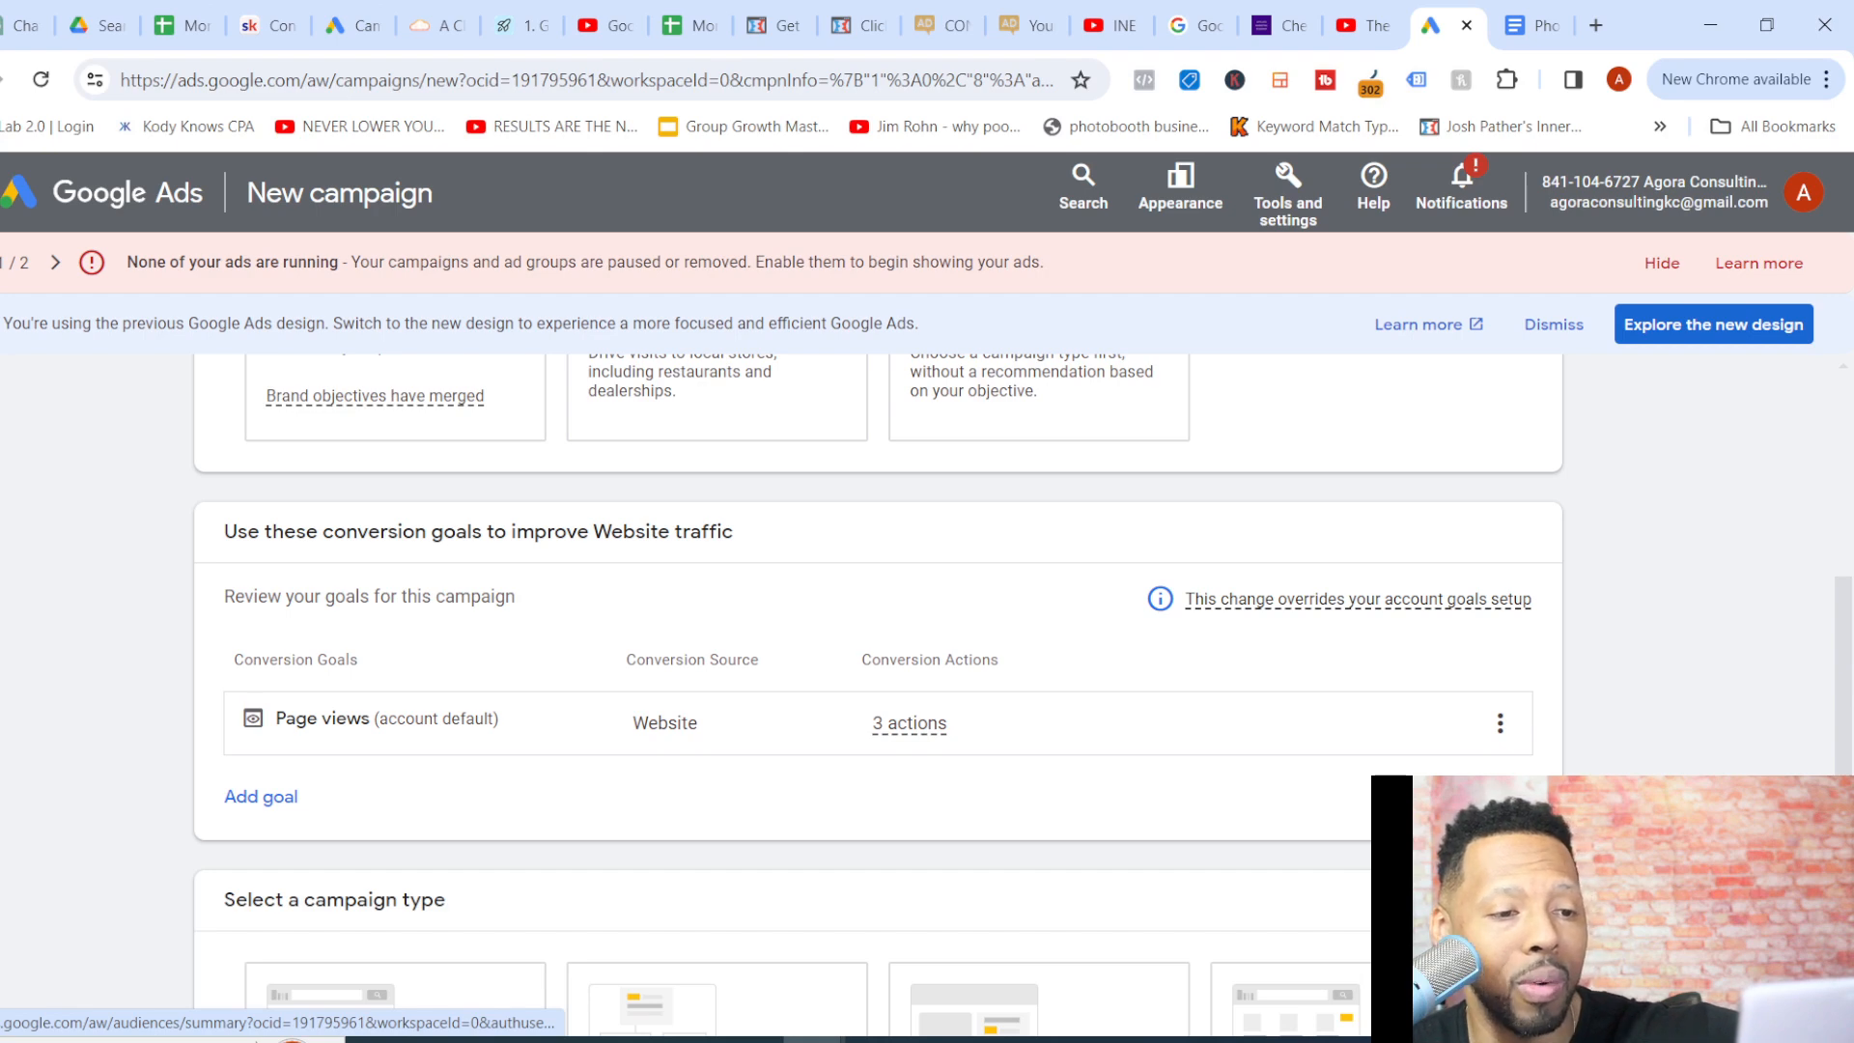
Choose Search as the campaign type for the Website traffic campaign
{"action": "scroll", "coordinate": [879, 696], "scroll_direction": "down", "scroll_amount": 3}
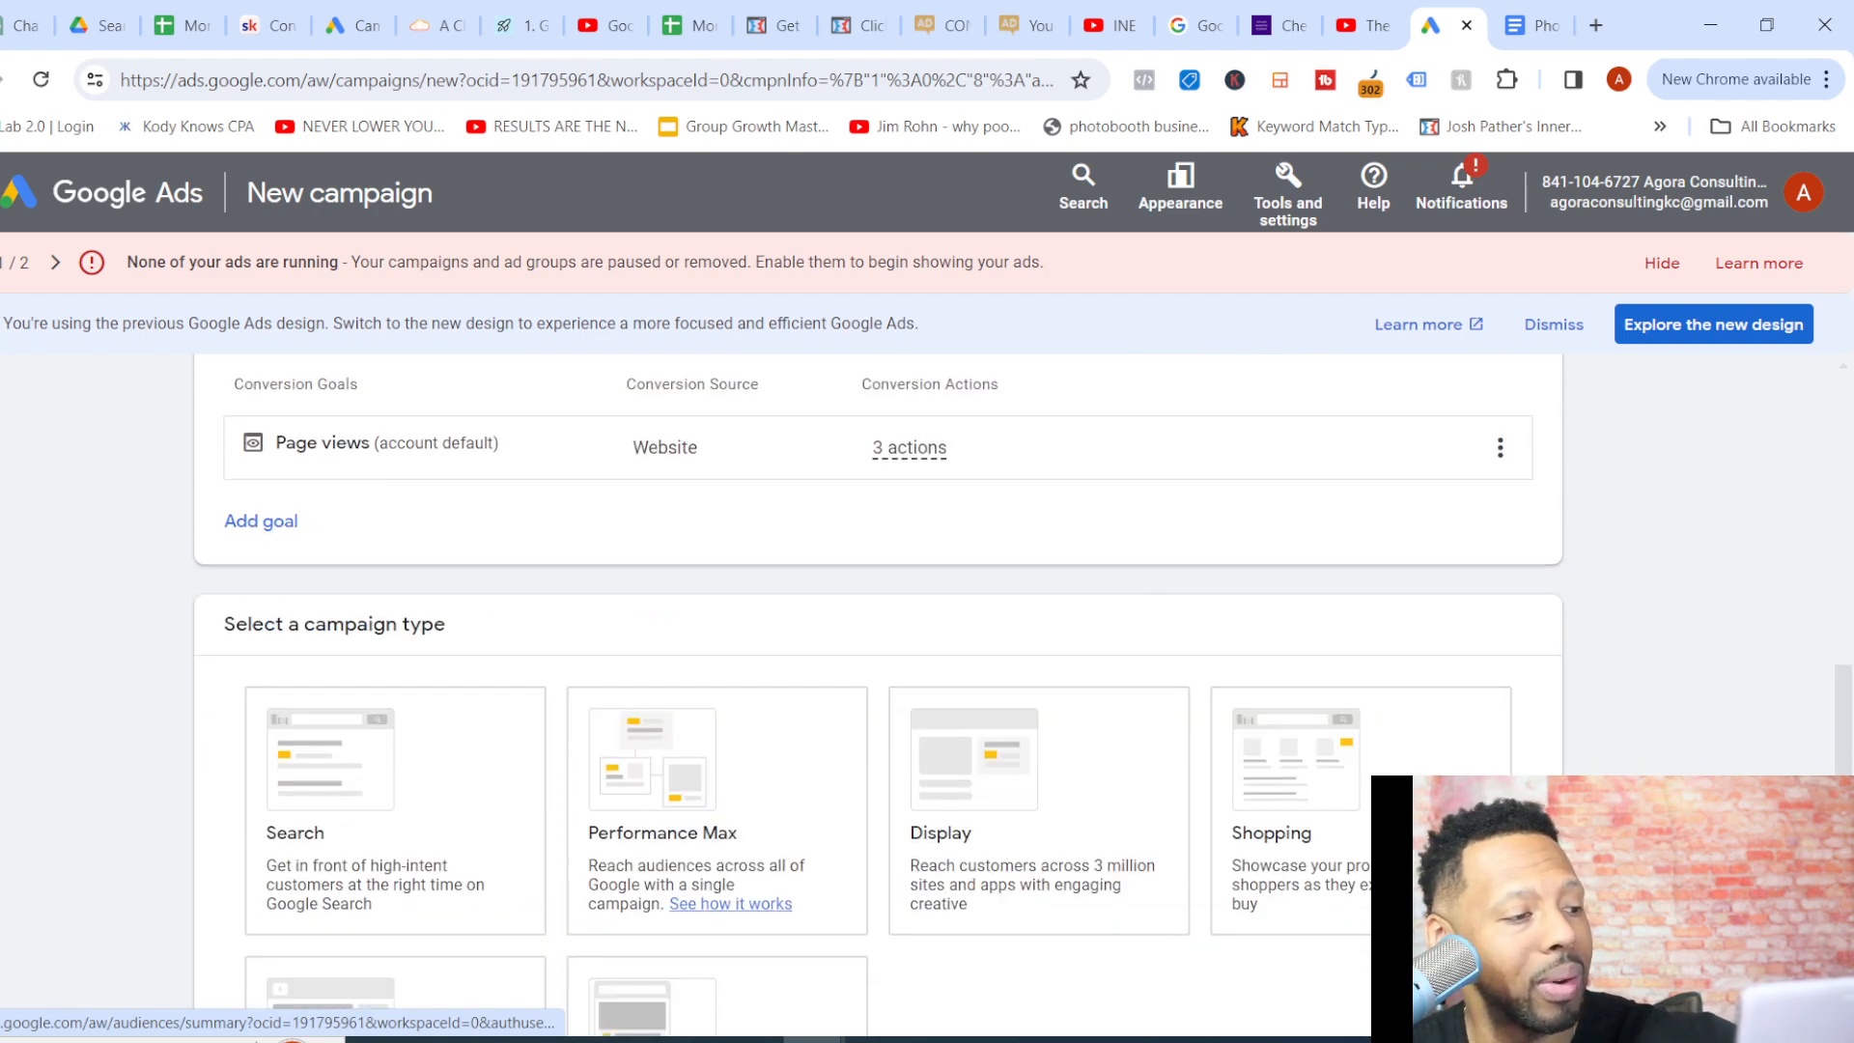
{"action": "scroll", "coordinate": [879, 696], "scroll_direction": "down", "scroll_amount": 3}
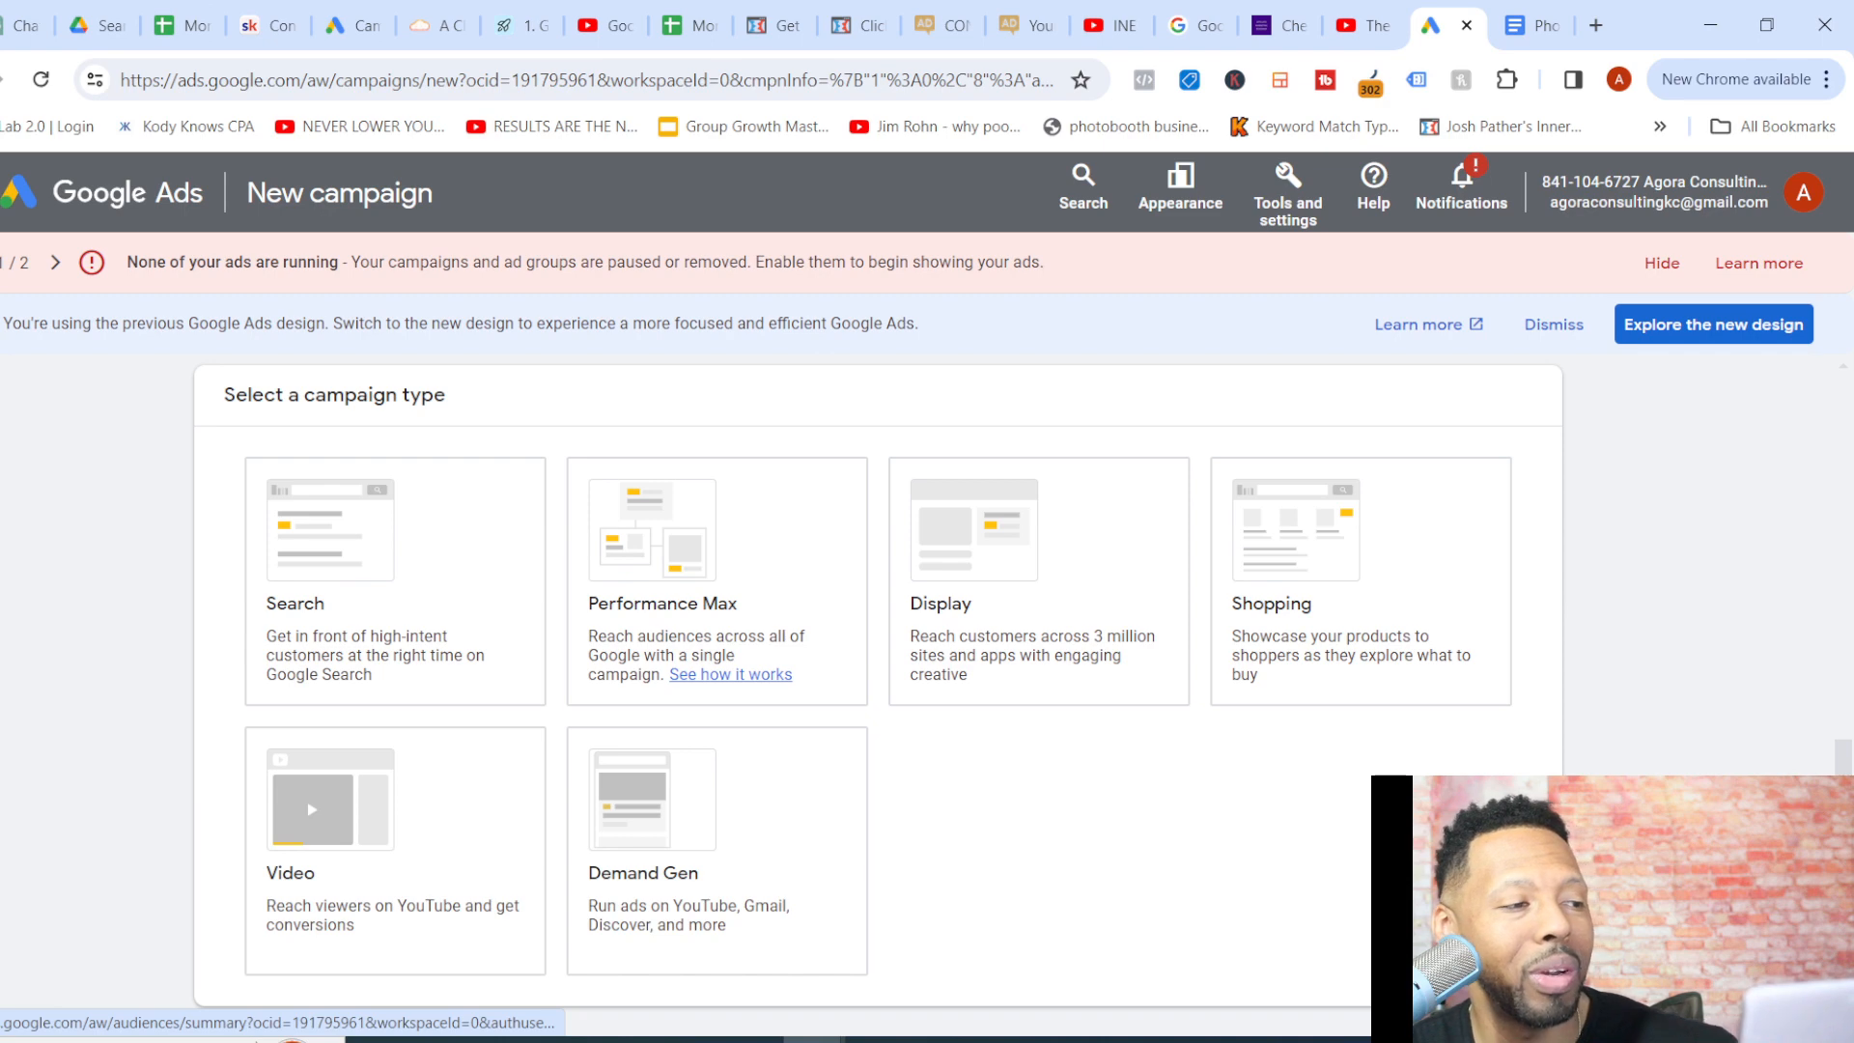
{"action": "left_click", "coordinate": [395, 582]}
{"action": "scroll", "coordinate": [879, 695], "scroll_direction": "up", "scroll_amount": 1}
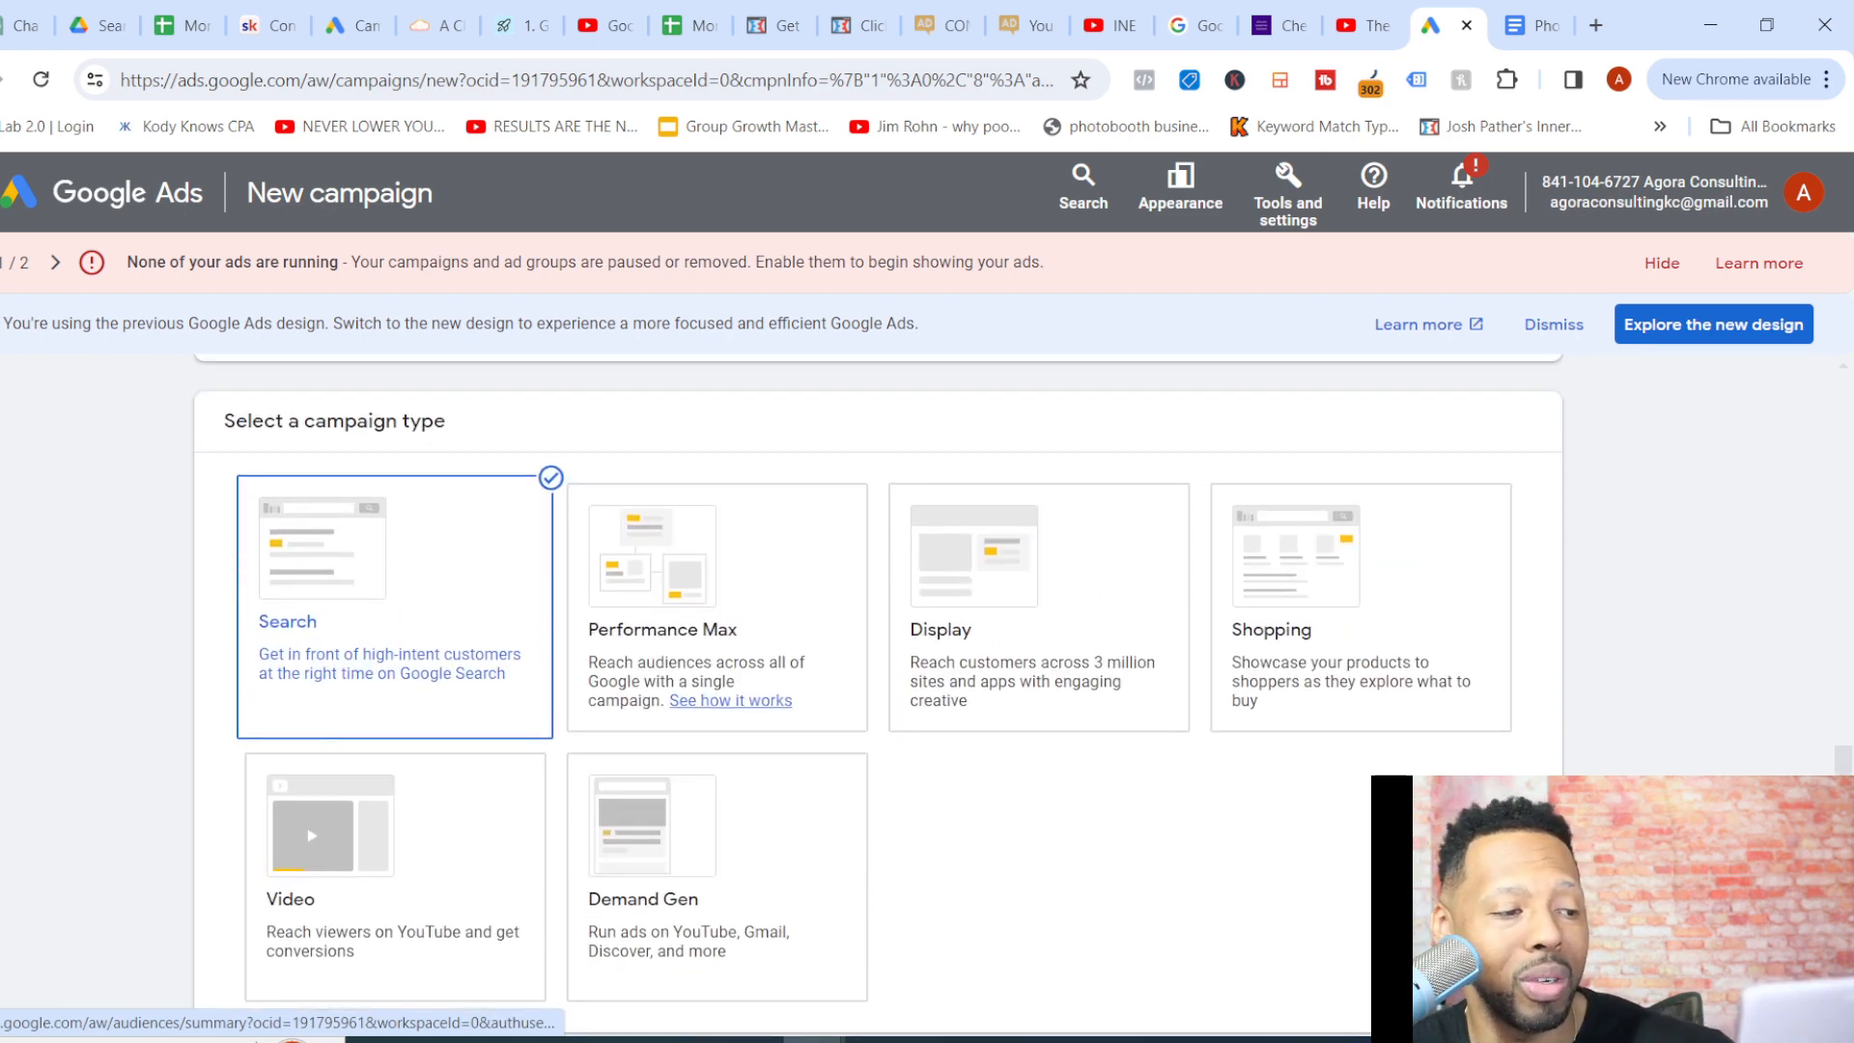
Replace the default campaign name with "a to z profitable campaign" and continue to the bidding settings
{"action": "scroll", "coordinate": [879, 695], "scroll_direction": "down", "scroll_amount": 3}
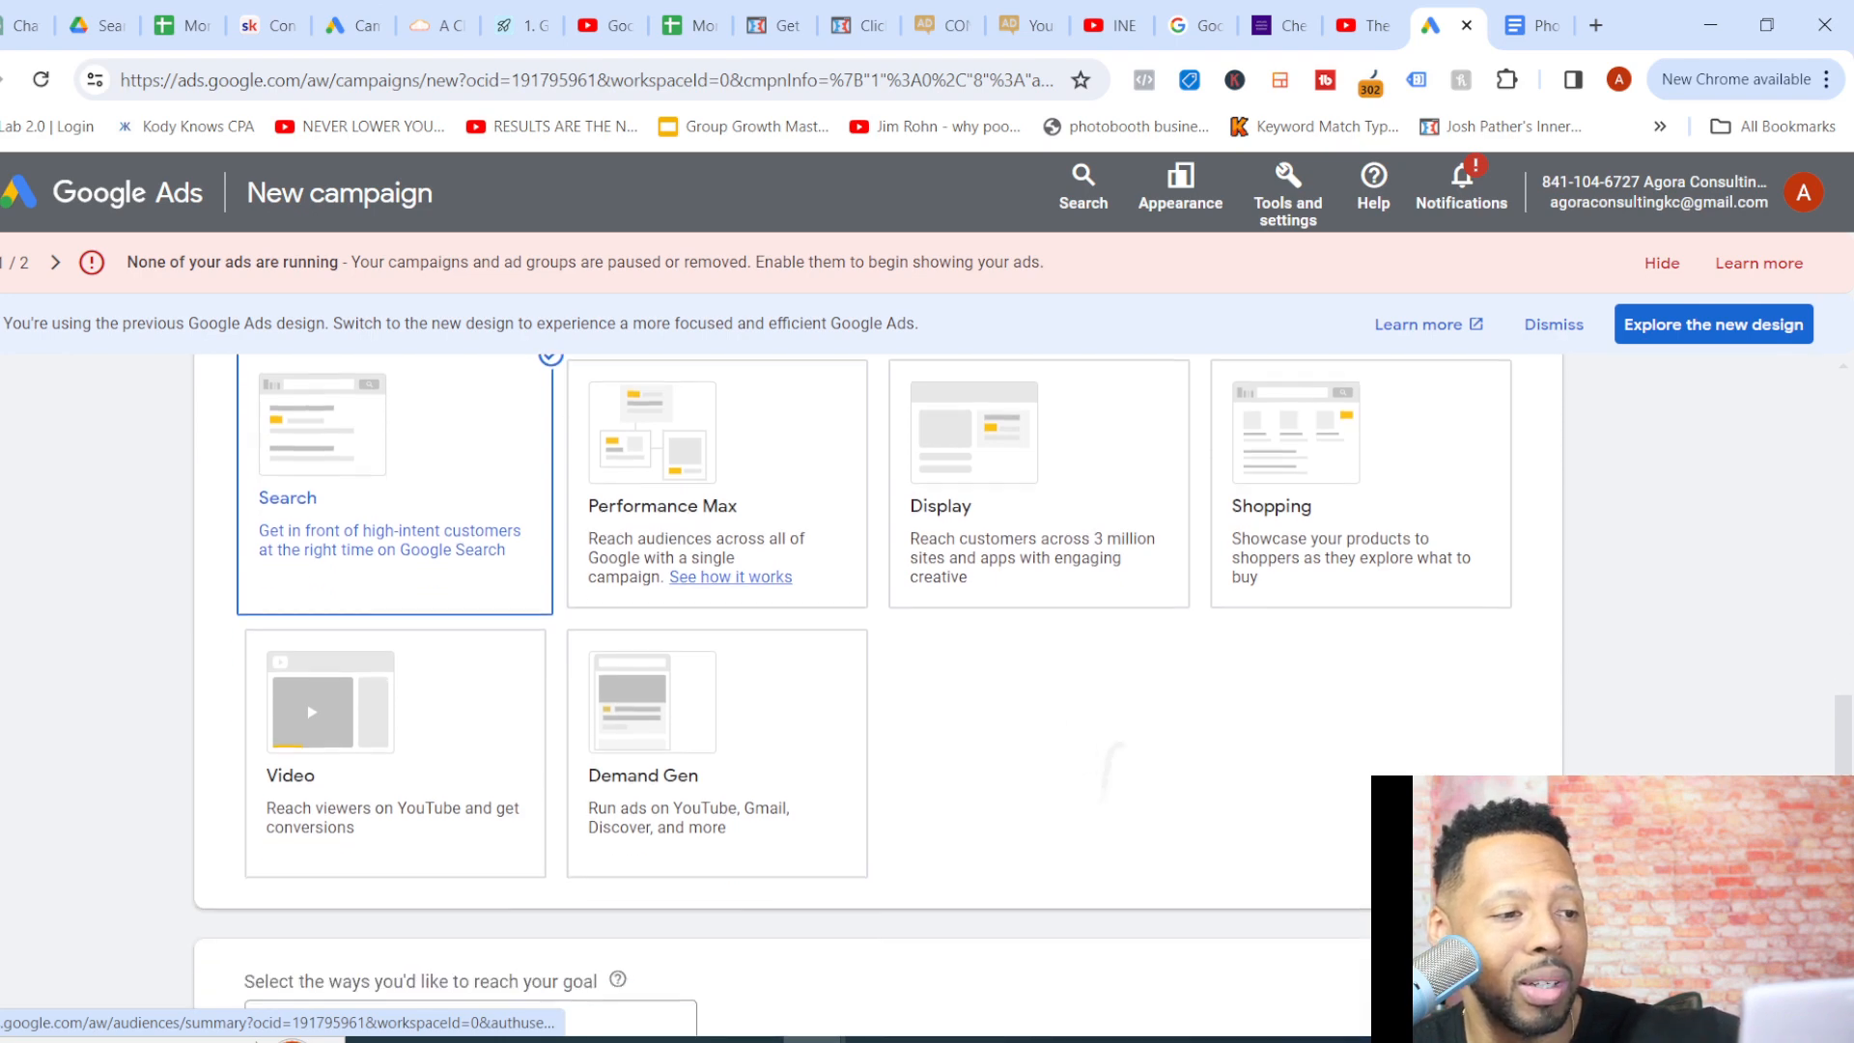
{"action": "scroll", "coordinate": [879, 696], "scroll_direction": "down", "scroll_amount": 2}
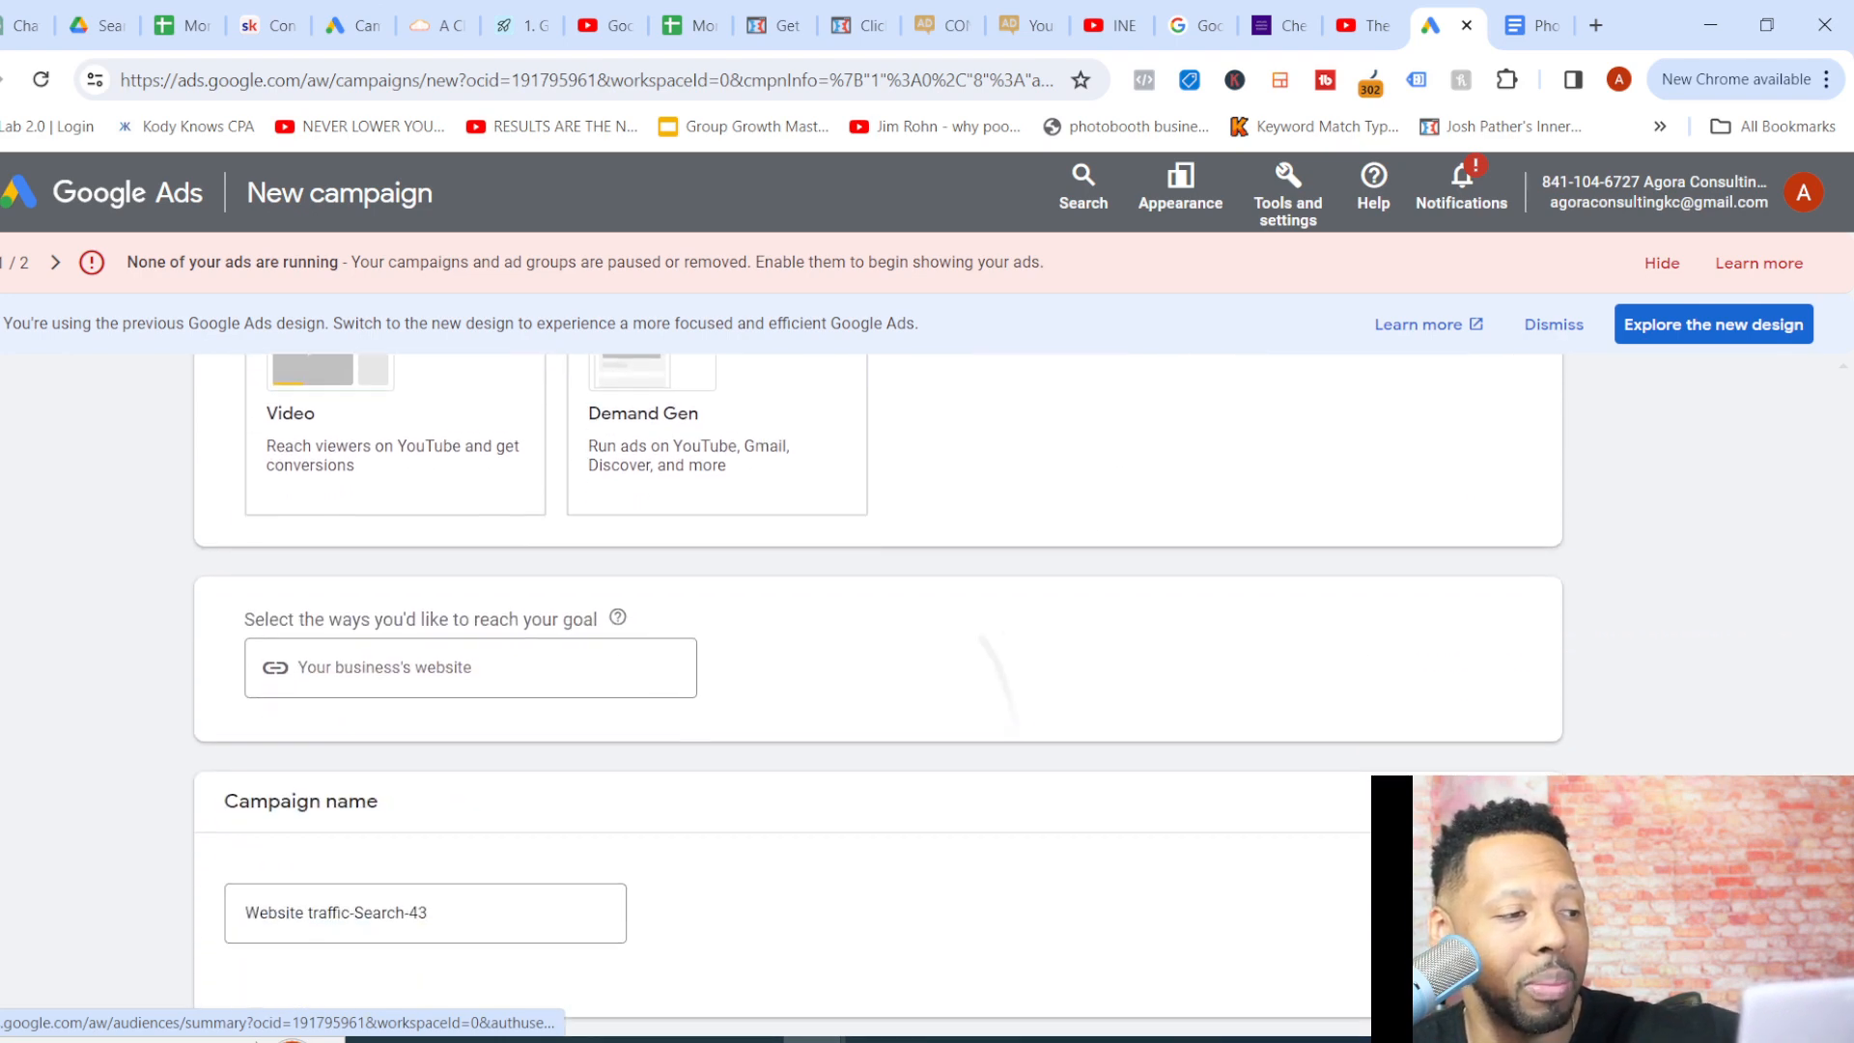
{"action": "scroll", "coordinate": [879, 695], "scroll_direction": "down", "scroll_amount": 2}
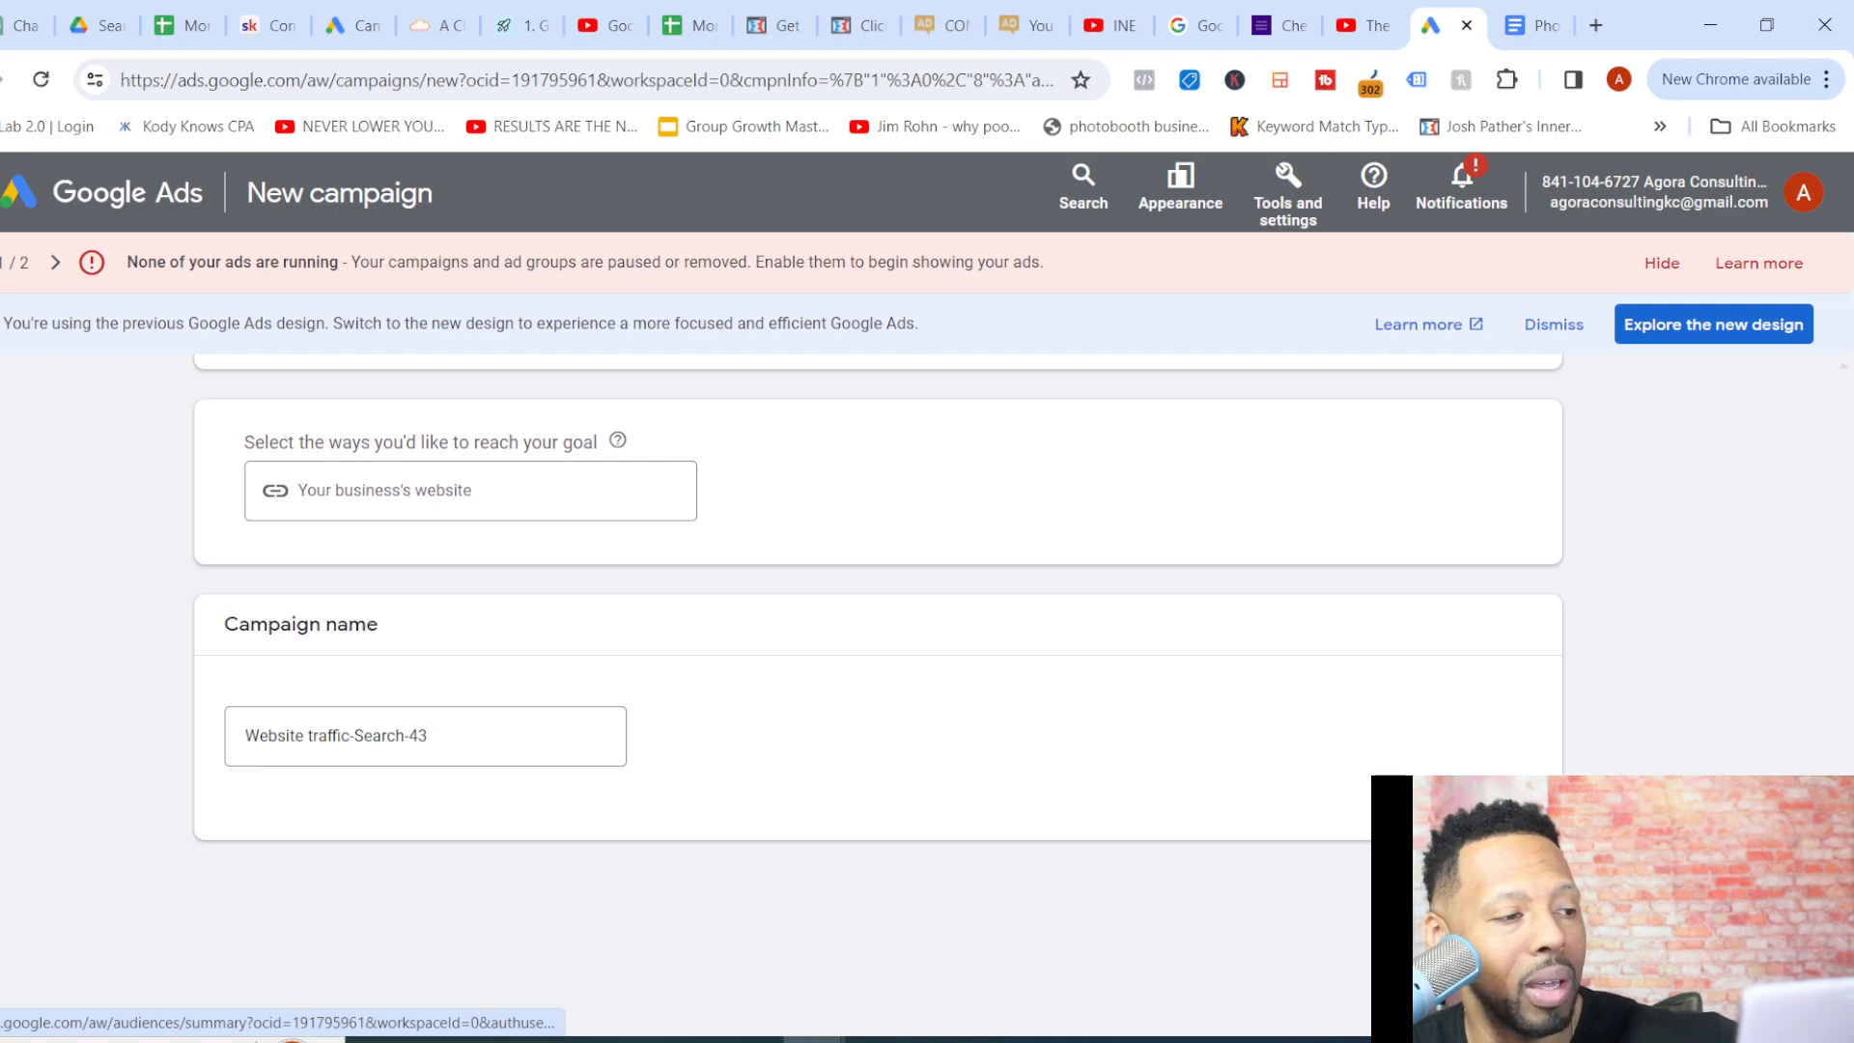
{"action": "left_click", "coordinate": [425, 739]}
{"action": "key", "text": "BackSpace"}
{"action": "key", "text": "BackSpace"}
{"action": "key", "text": "BackSpace"}
{"action": "key", "text": "BackSpace"}
{"action": "key", "text": "BackSpace"}
{"action": "key", "text": "BackSpace"}
{"action": "key", "text": "BackSpace"}
{"action": "key", "text": "BackSpace"}
{"action": "key", "text": "BackSpace"}
{"action": "key", "text": "BackSpace"}
{"action": "key", "text": "BackSpace"}
{"action": "key", "text": "BackSpace"}
{"action": "key", "text": "BackSpace"}
{"action": "key", "text": "BackSpace"}
{"action": "key", "text": "BackSpace"}
{"action": "key", "text": "BackSpace"}
{"action": "key", "text": "BackSpace"}
{"action": "key", "text": "BackSpace"}
{"action": "key", "text": "BackSpace"}
{"action": "key", "text": "BackSpace"}
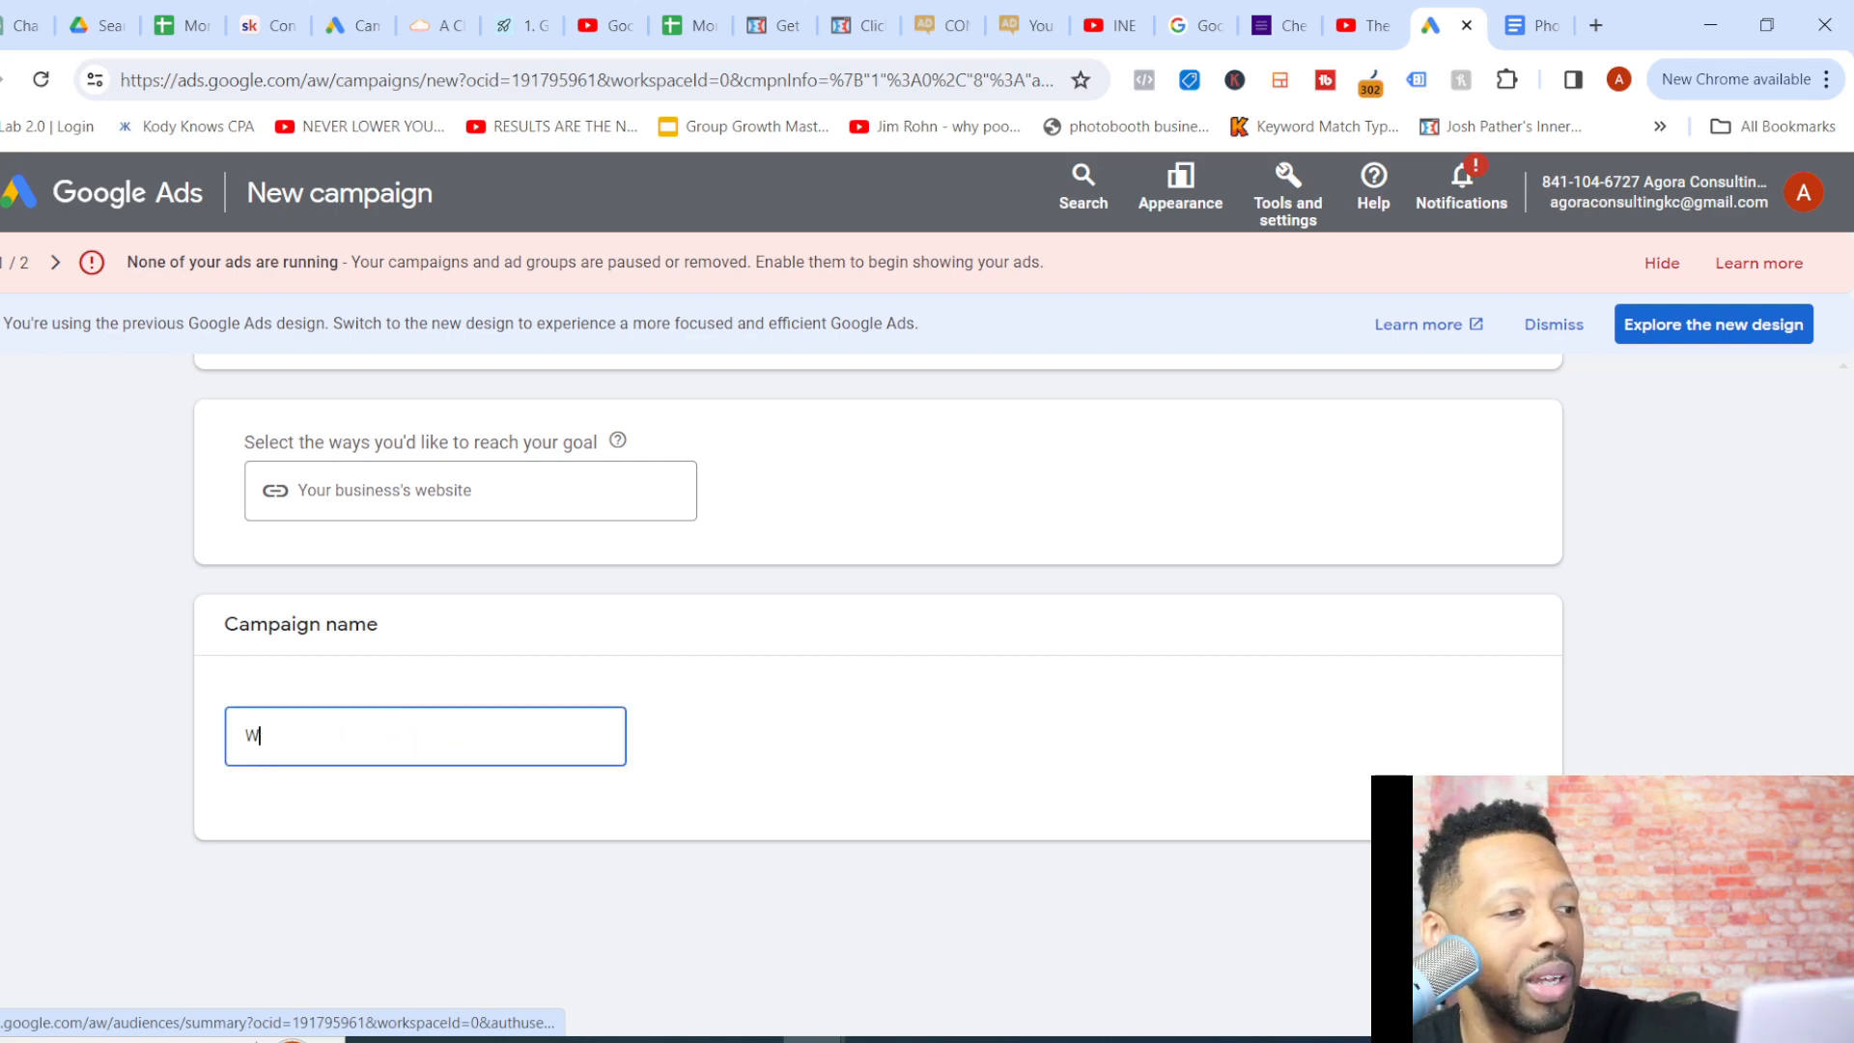
{"action": "key", "text": "BackSpace"}
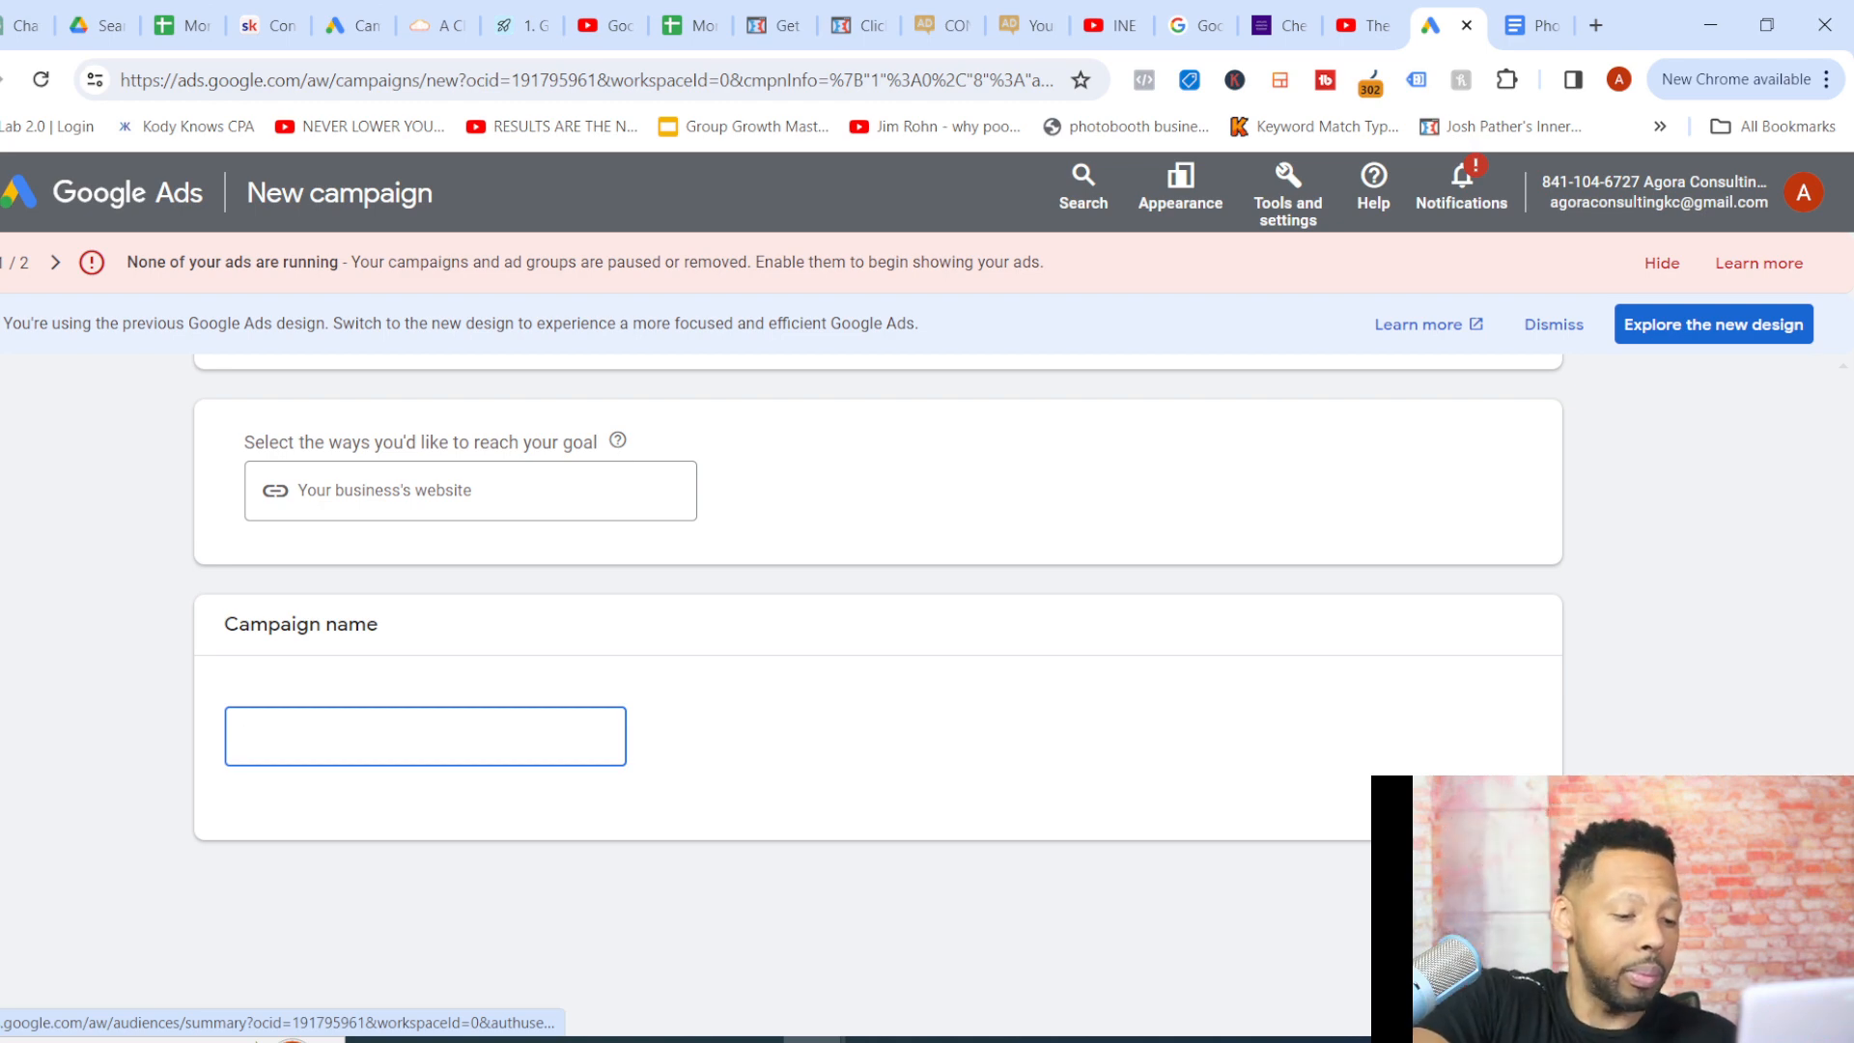
{"action": "type", "text": "a to z profit"}
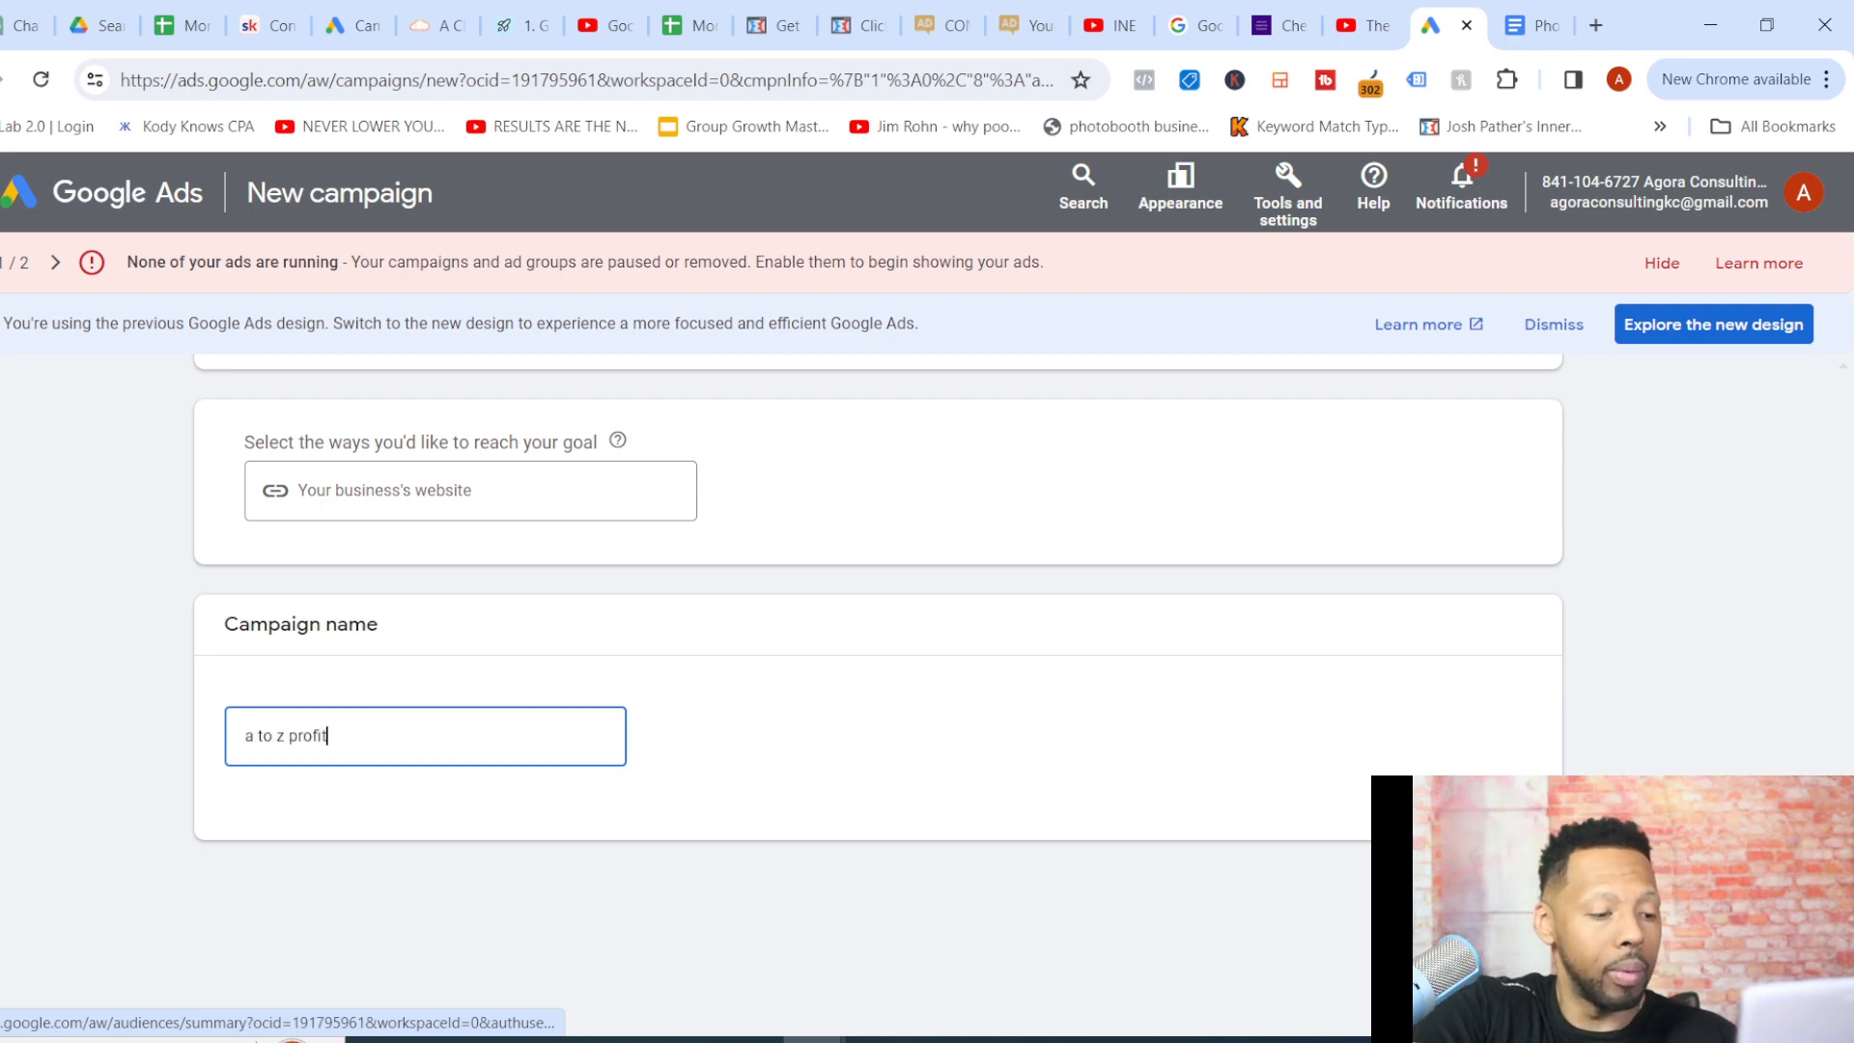
{"action": "type", "text": "able cmapaigne"}
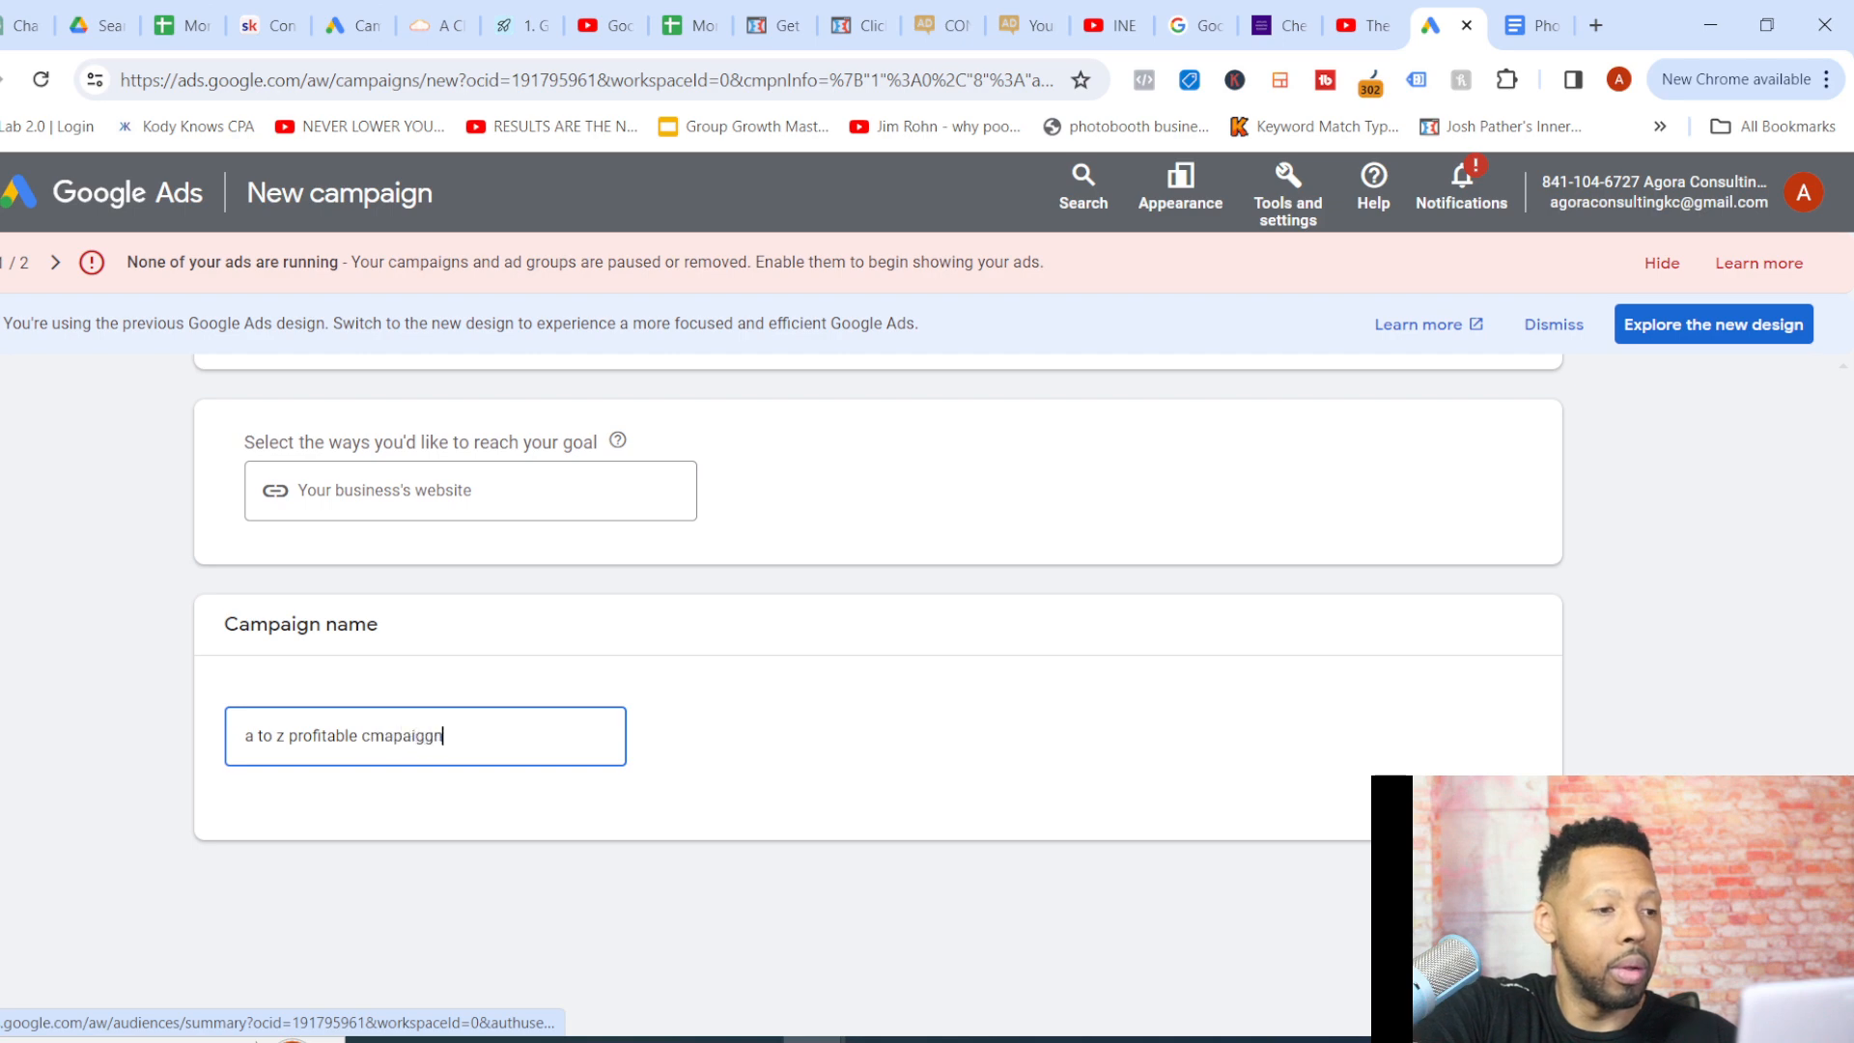
{"action": "key", "text": "BackSpace"}
{"action": "key", "text": "BackSpace"}
{"action": "key", "text": "BackSpace"}
{"action": "key", "text": "BackSpace"}
{"action": "key", "text": "BackSpace"}
{"action": "key", "text": "BackSpace"}
{"action": "key", "text": "BackSpace"}
{"action": "key", "text": "BackSpace"}
{"action": "type", "text": "ampaign"}
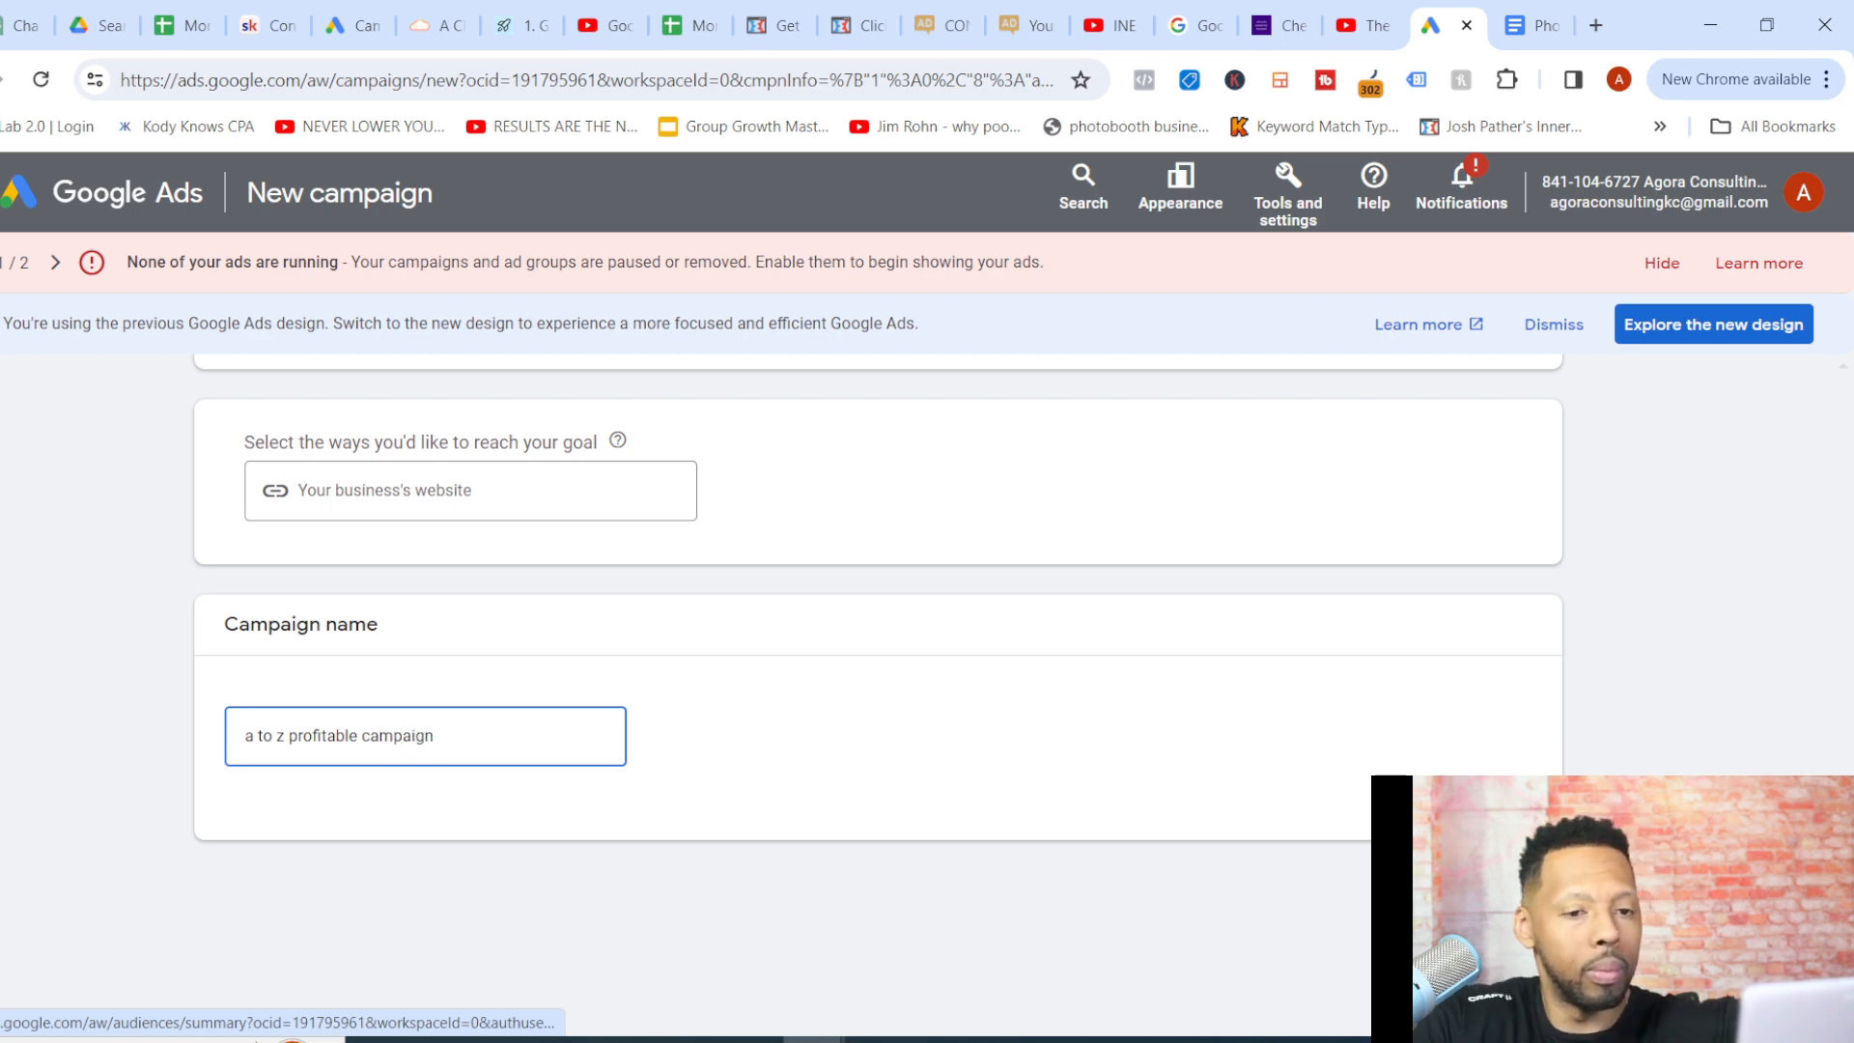
{"action": "key", "text": "Return"}
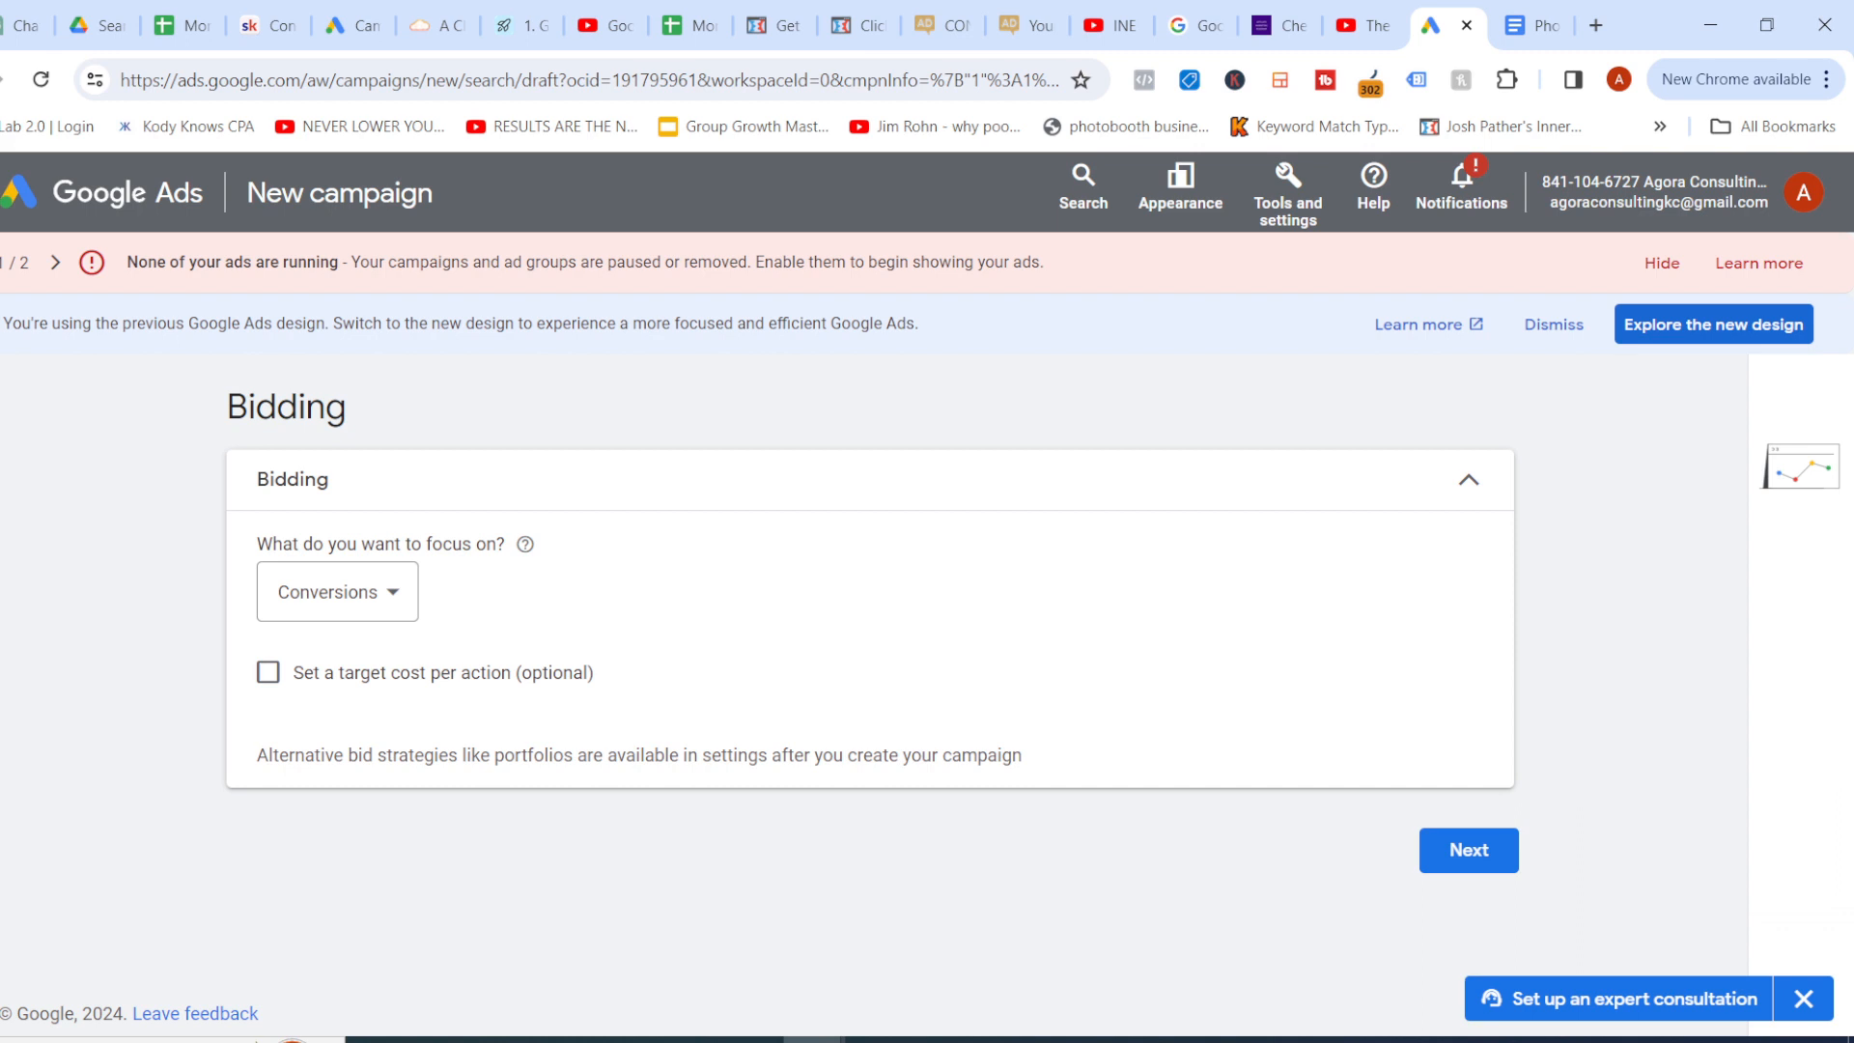
Set the campaign's bidding focus to Clicks
{"action": "left_click", "coordinate": [337, 592]}
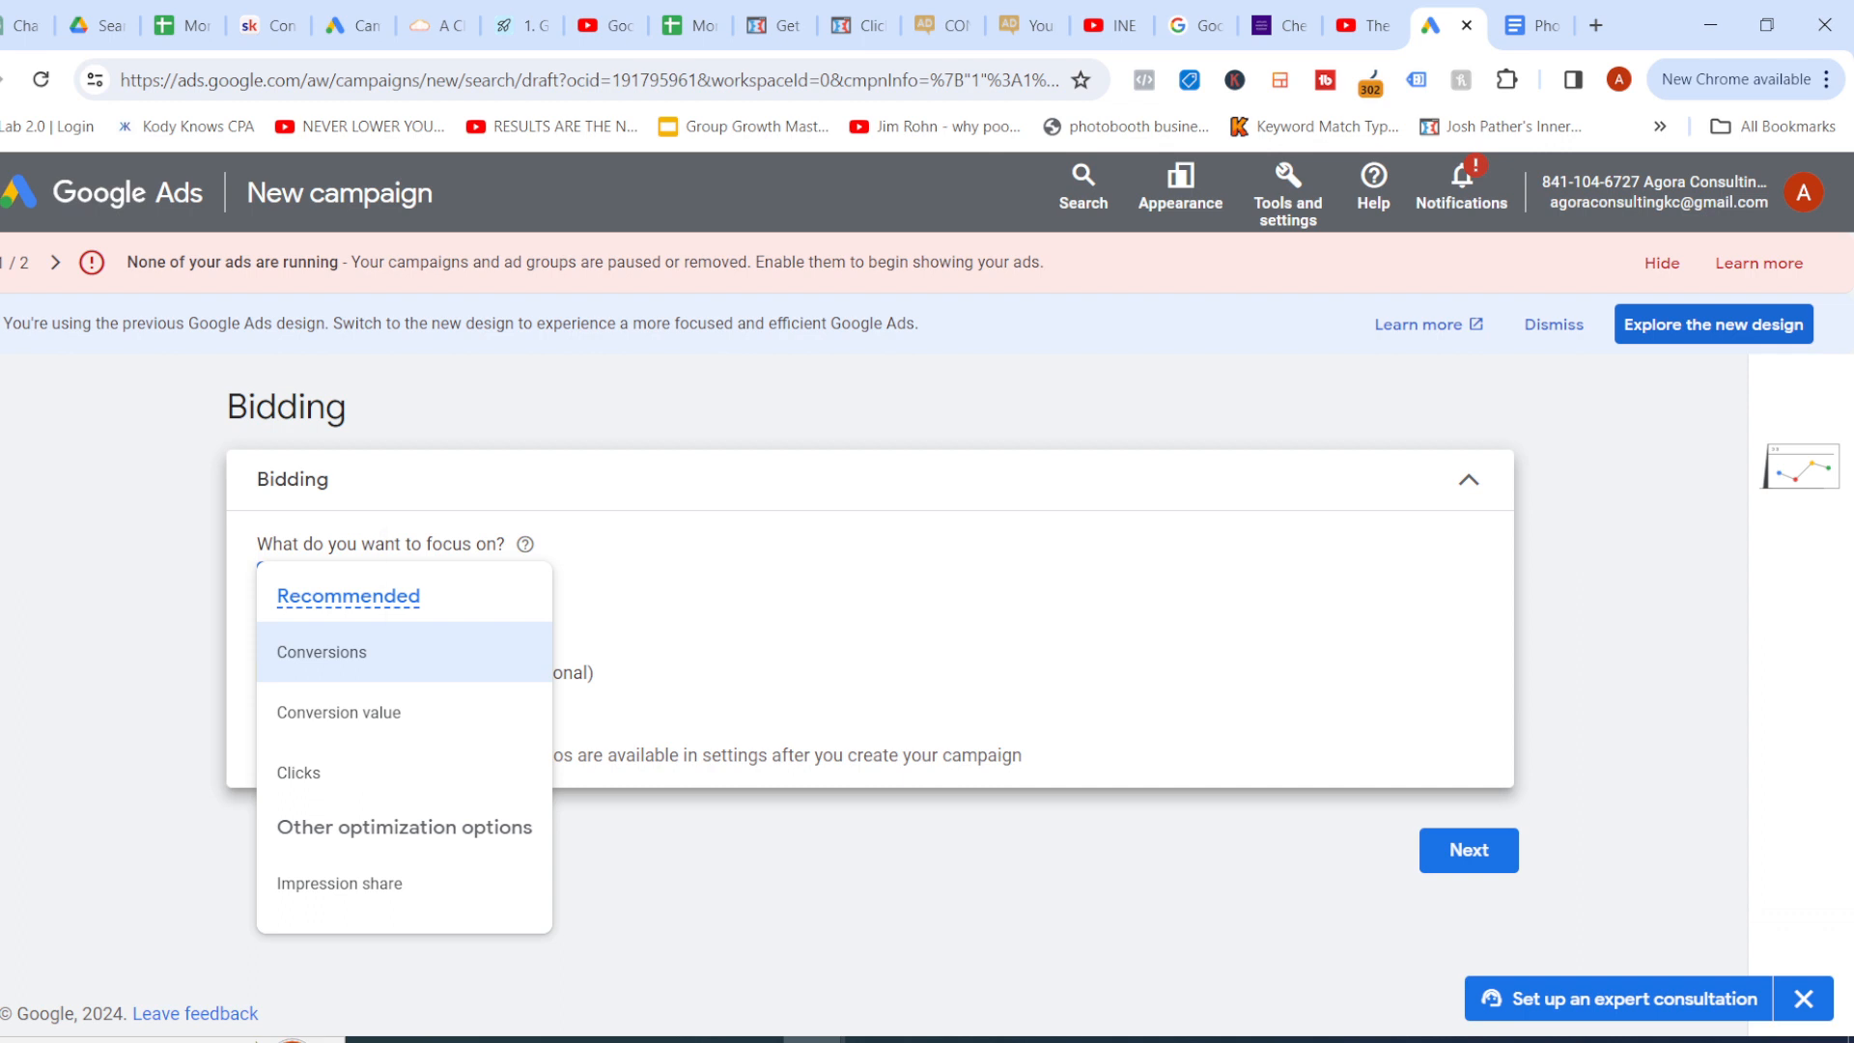
{"action": "left_click", "coordinate": [298, 772]}
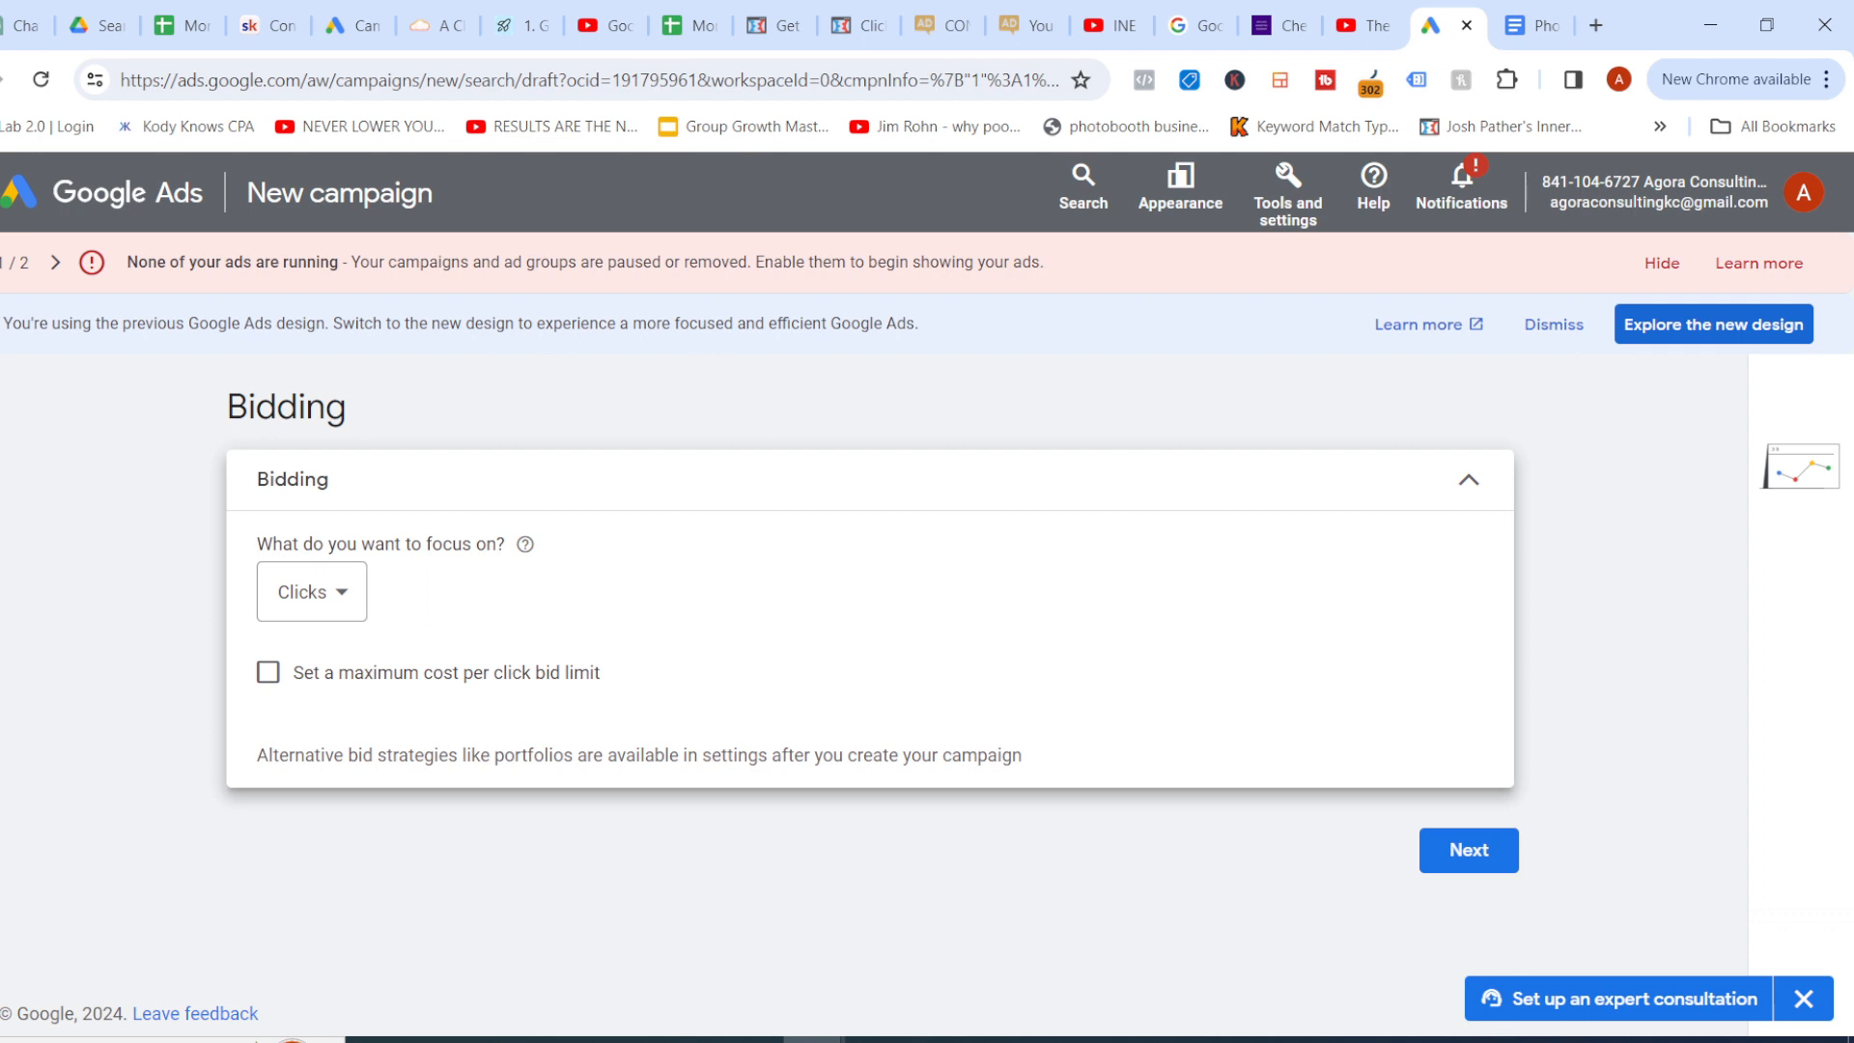
Try a maximum cost per click bid limit of $1.00 and turn the limit off again
{"action": "left_click", "coordinate": [268, 673]}
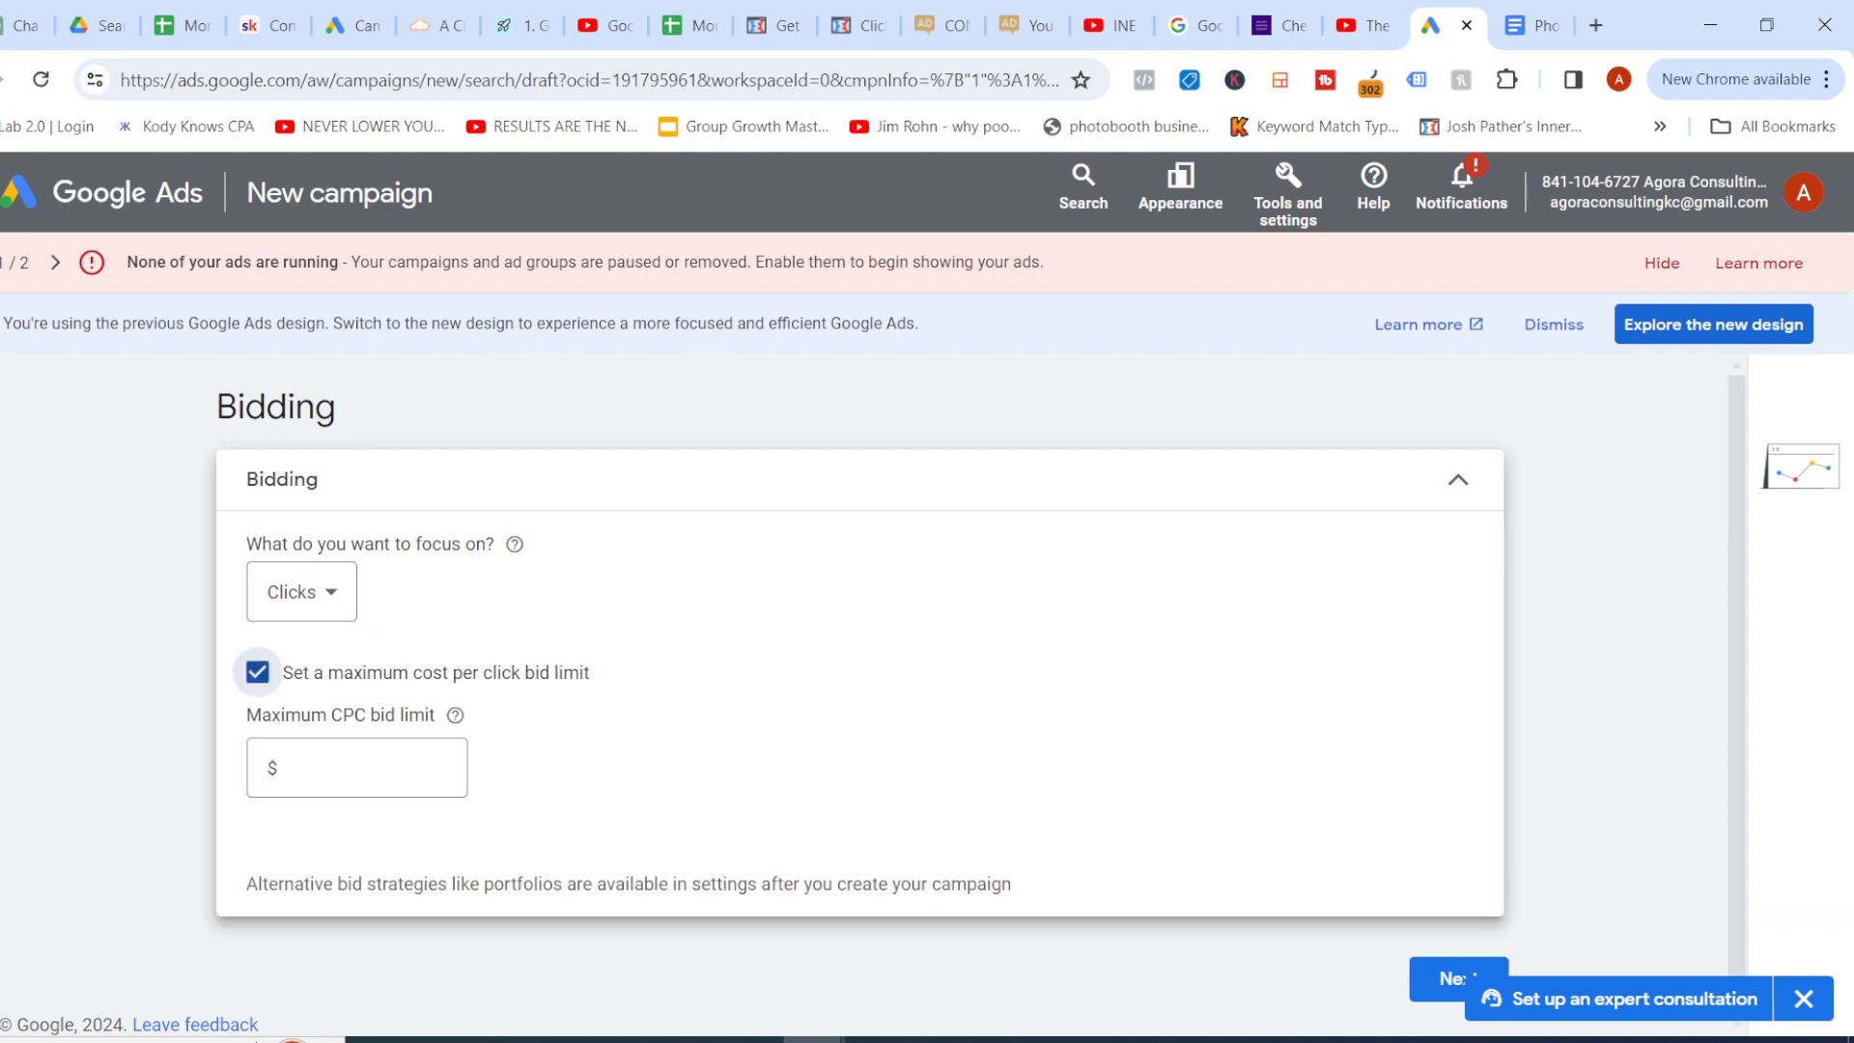
{"action": "left_click", "coordinate": [374, 766]}
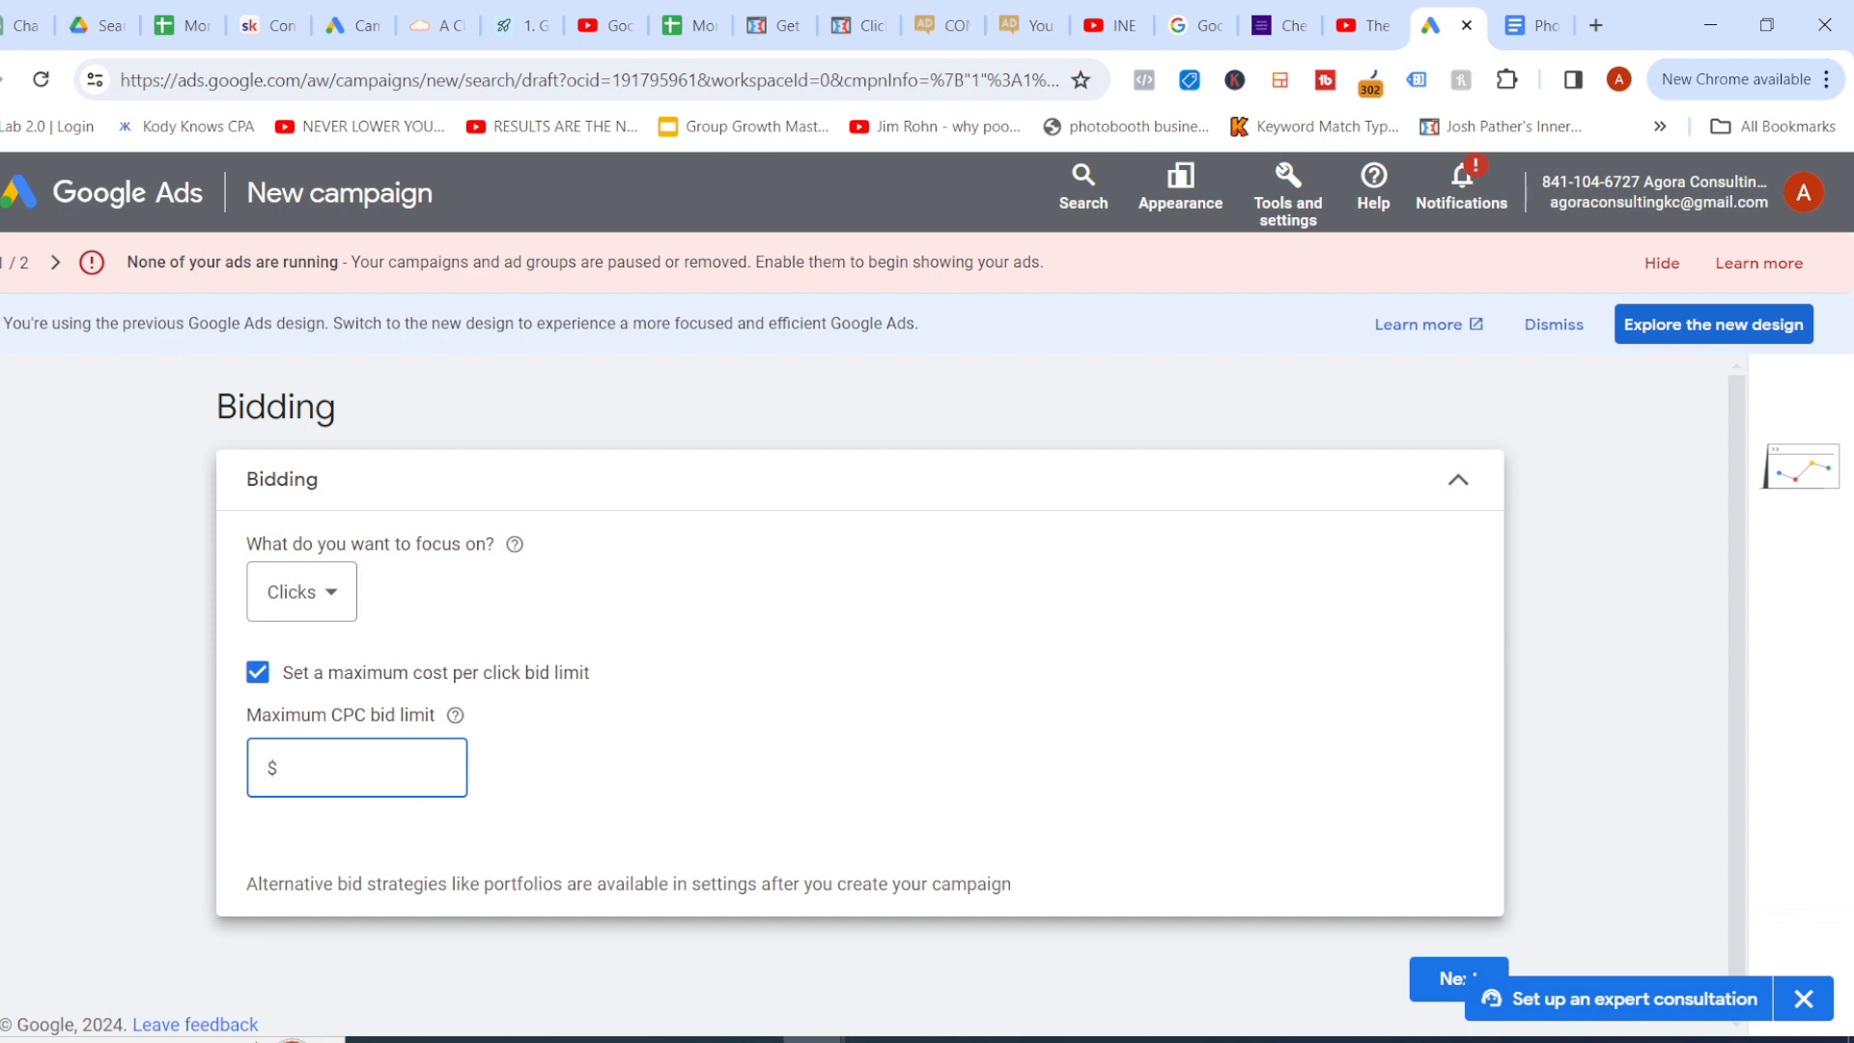
{"action": "type", "text": "1"}
{"action": "left_click", "coordinate": [846, 736]}
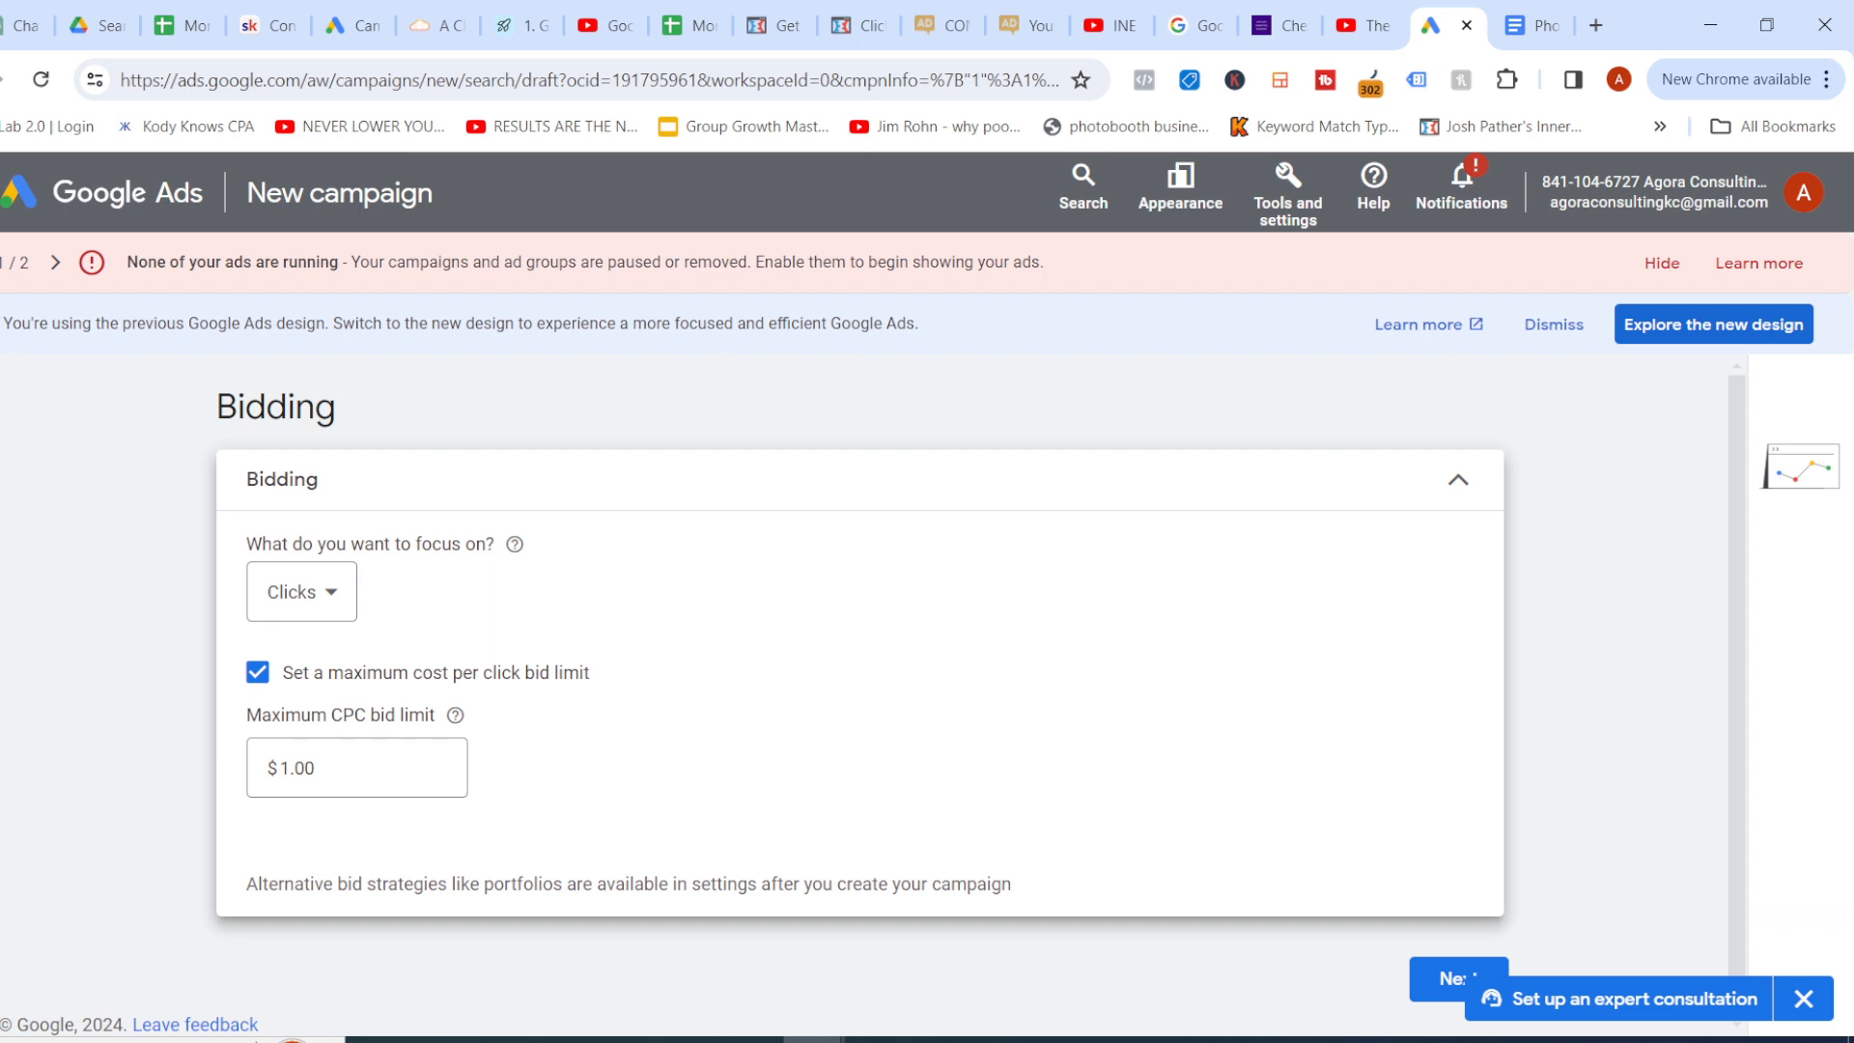
{"action": "left_click", "coordinate": [258, 672]}
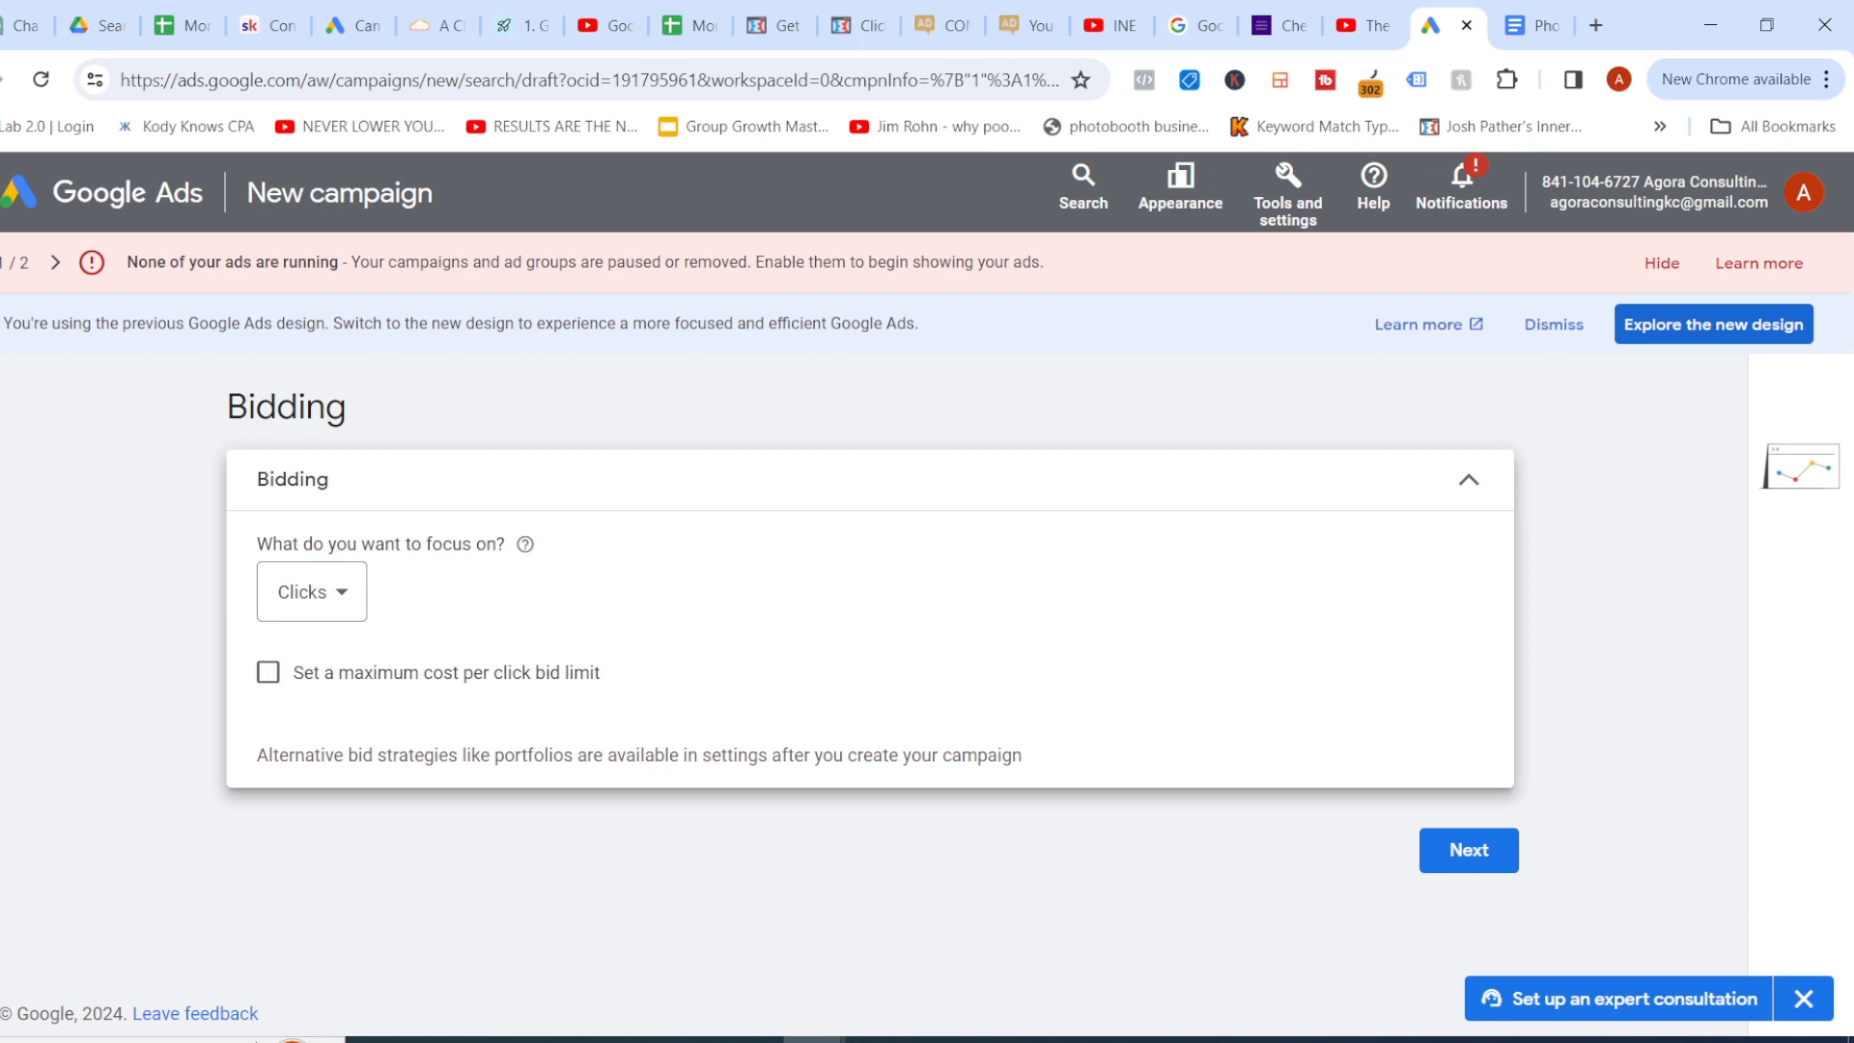
Continue to the campaign settings and exclude Google search partners and the Google Display Network from the campaign
{"action": "left_click", "coordinate": [1469, 851]}
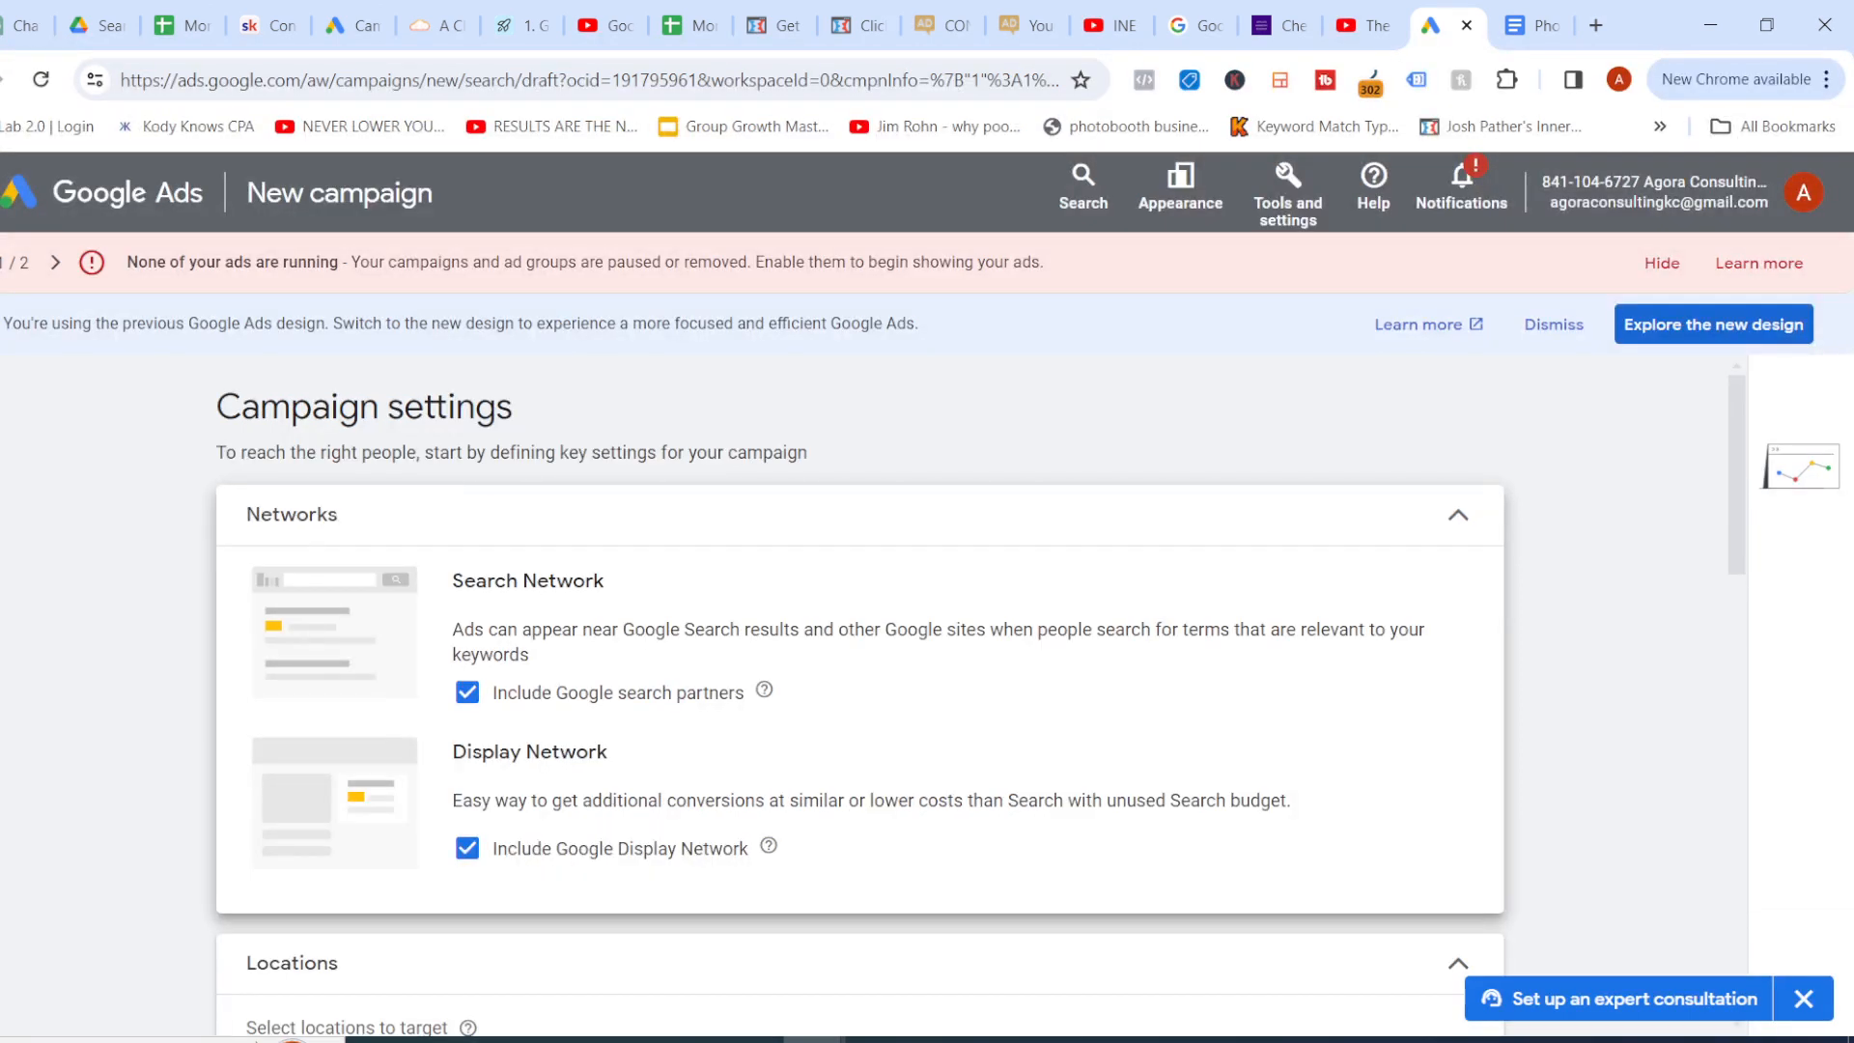
{"action": "scroll", "coordinate": [976, 695], "scroll_direction": "down", "scroll_amount": 1}
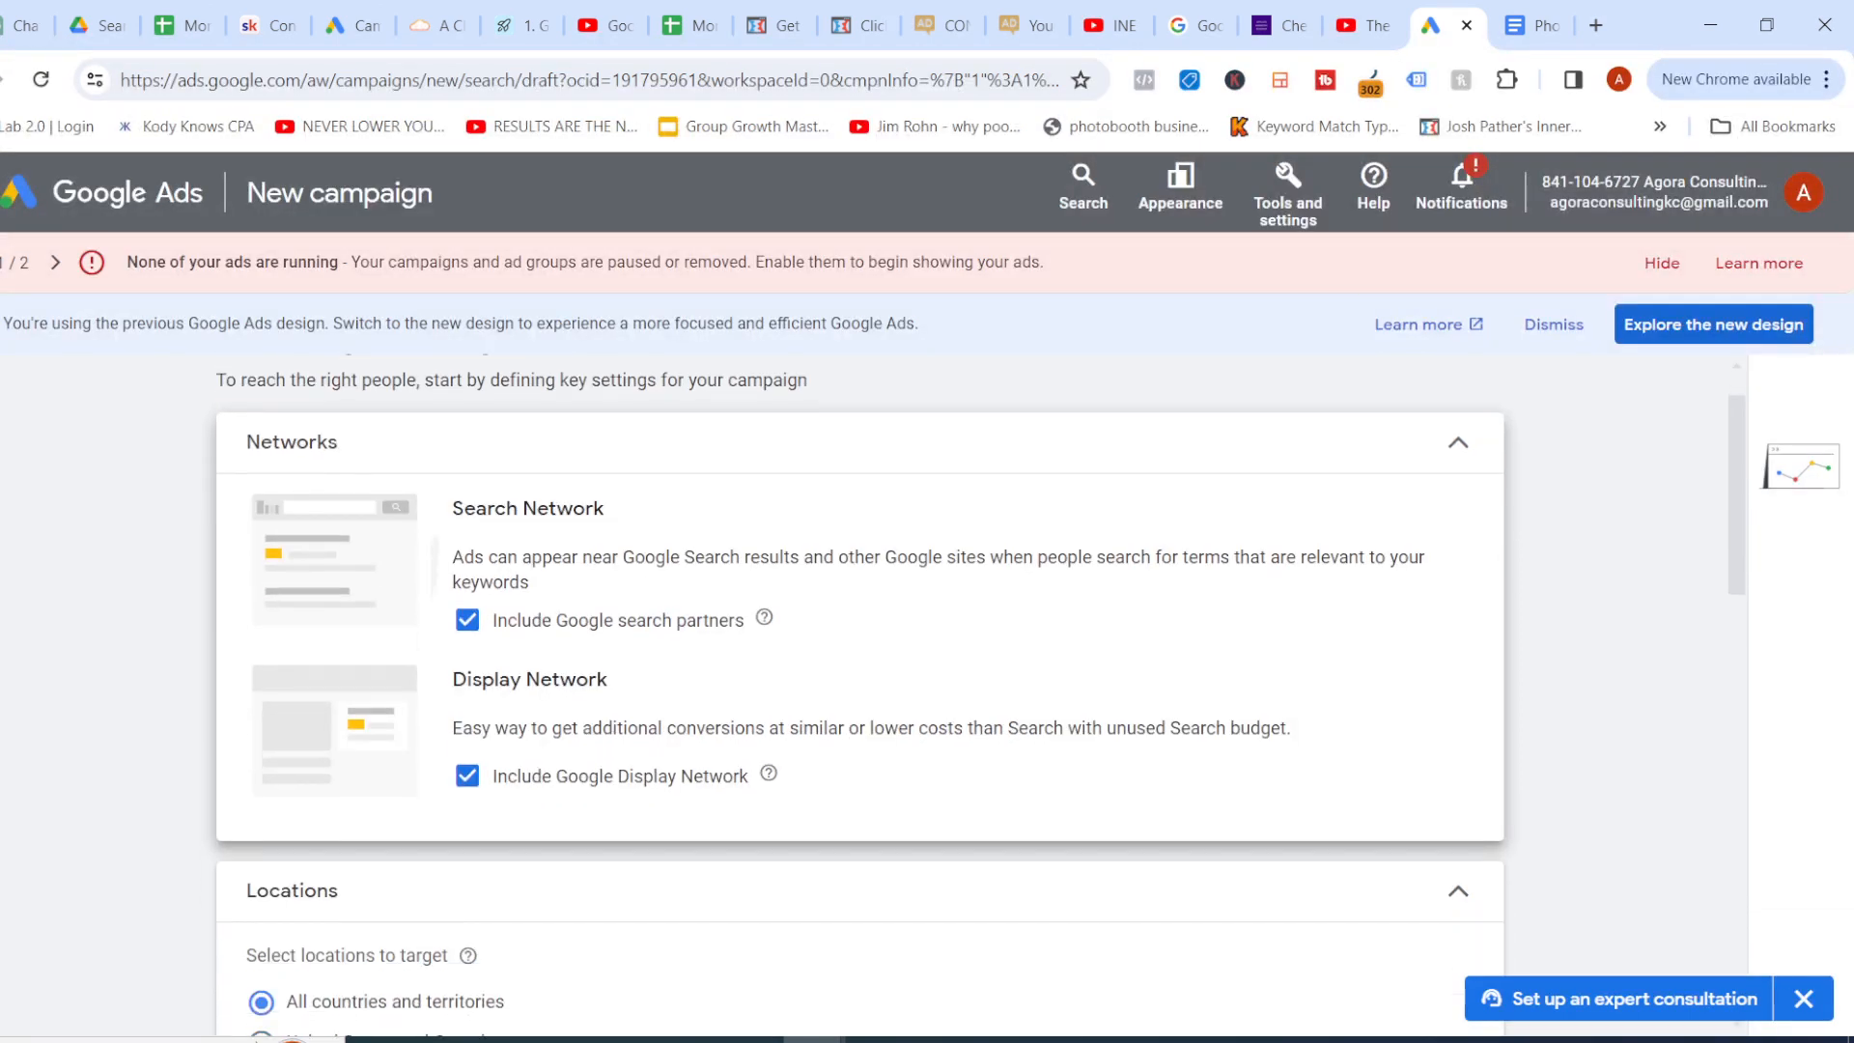
{"action": "scroll", "coordinate": [976, 695], "scroll_direction": "down", "scroll_amount": 1}
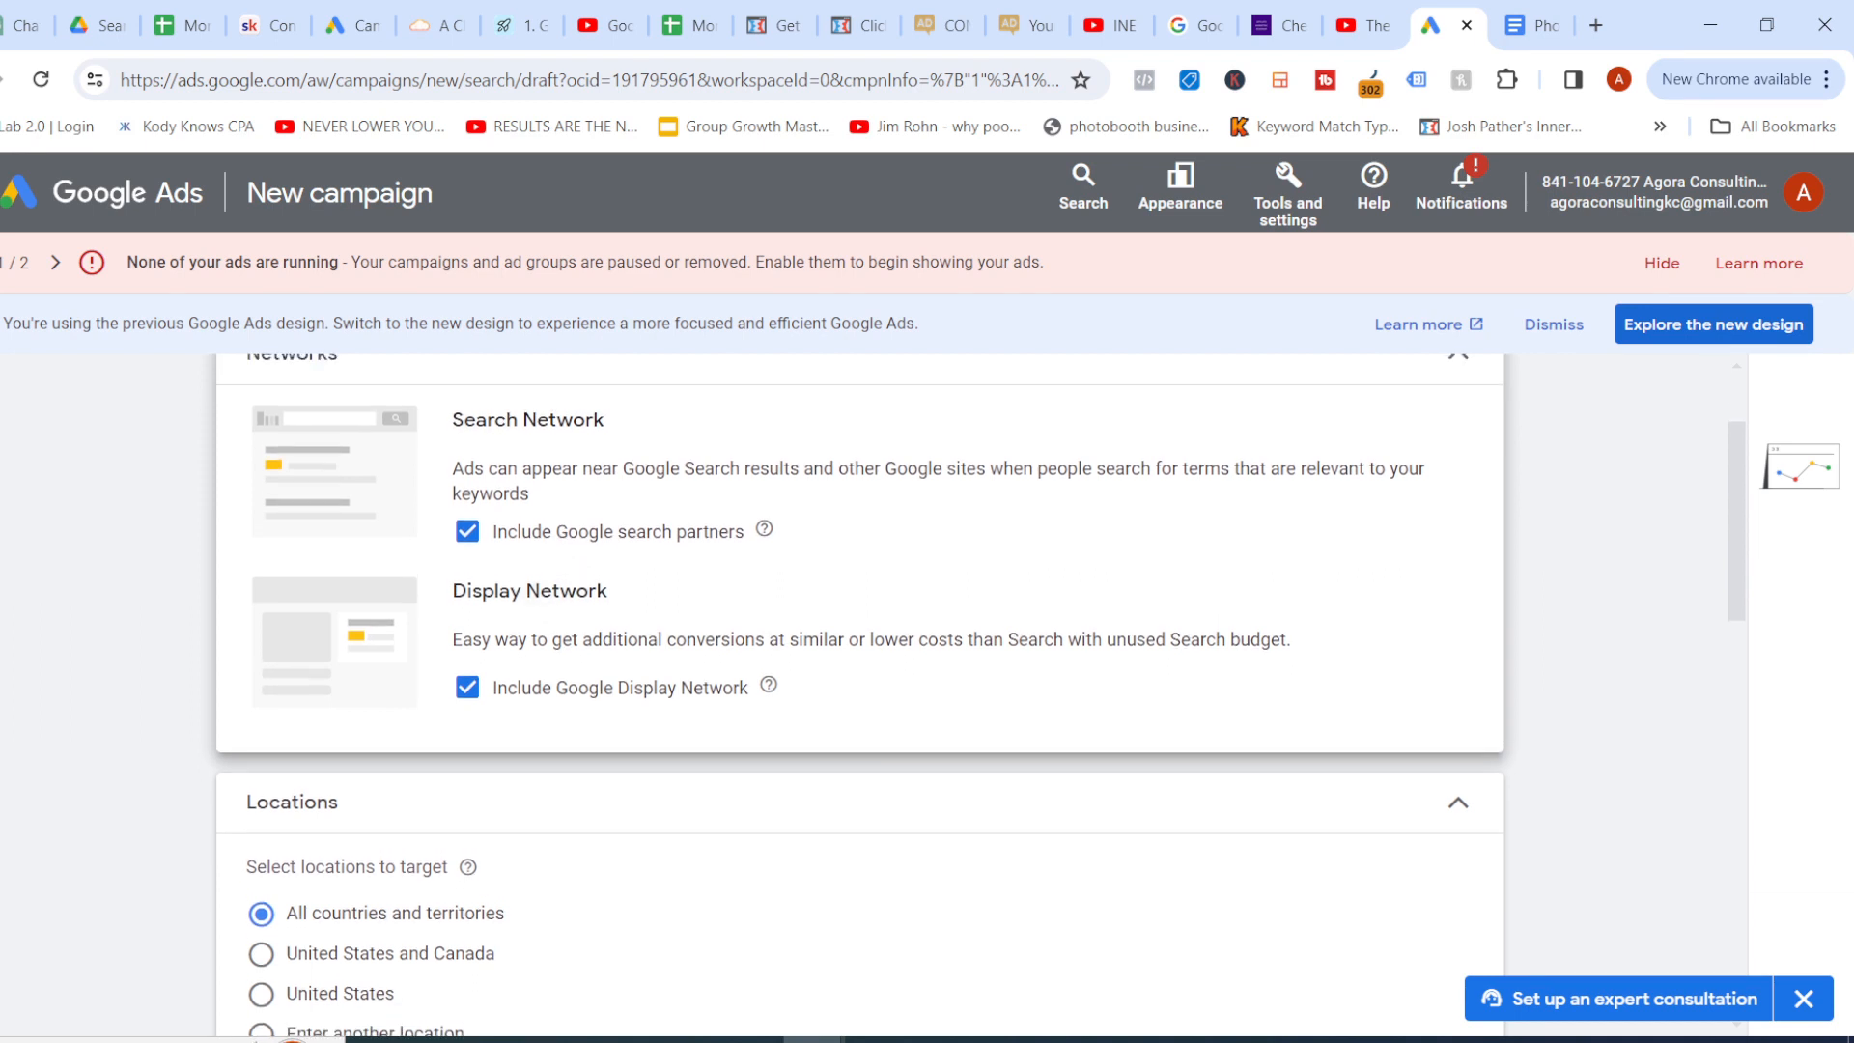
{"action": "scroll", "coordinate": [976, 695], "scroll_direction": "up", "scroll_amount": 1}
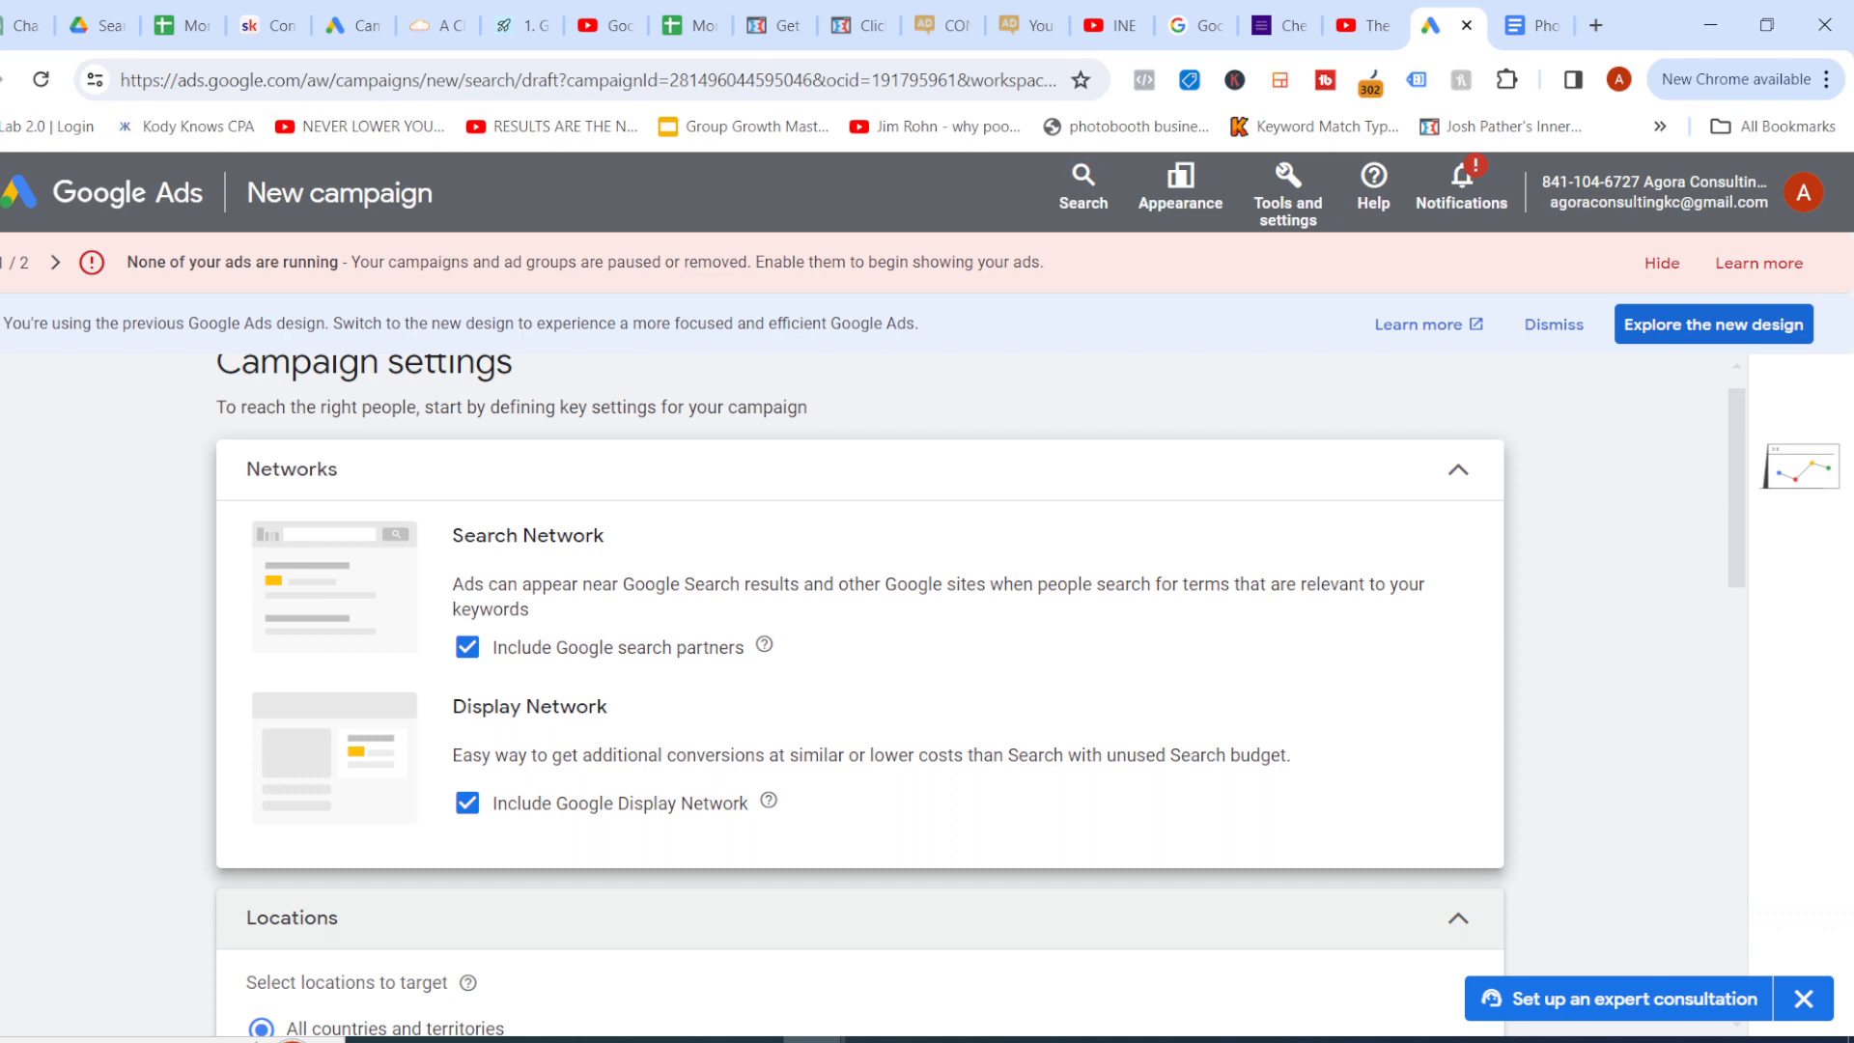
{"action": "left_click", "coordinate": [467, 647]}
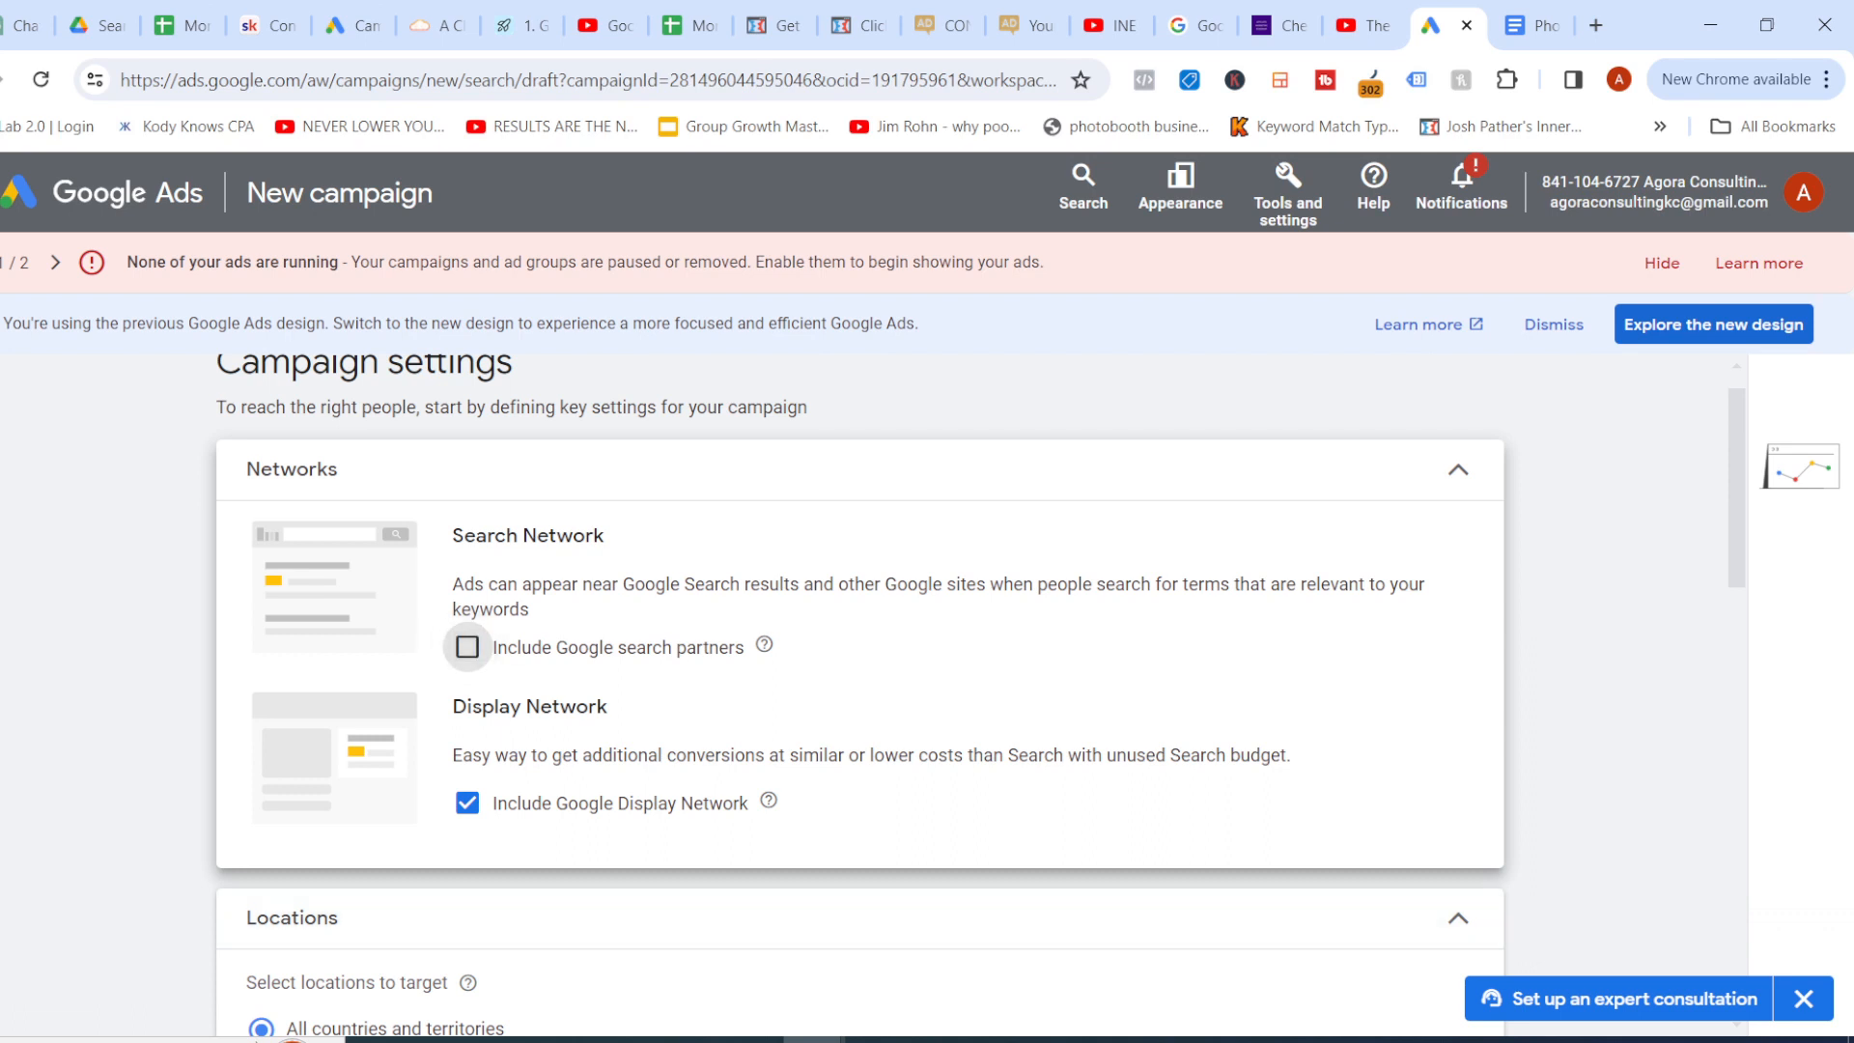
{"action": "left_click", "coordinate": [468, 802]}
Switch location targeting to a custom location list and add the United States as a targeted country
{"action": "scroll", "coordinate": [976, 696], "scroll_direction": "down", "scroll_amount": 2}
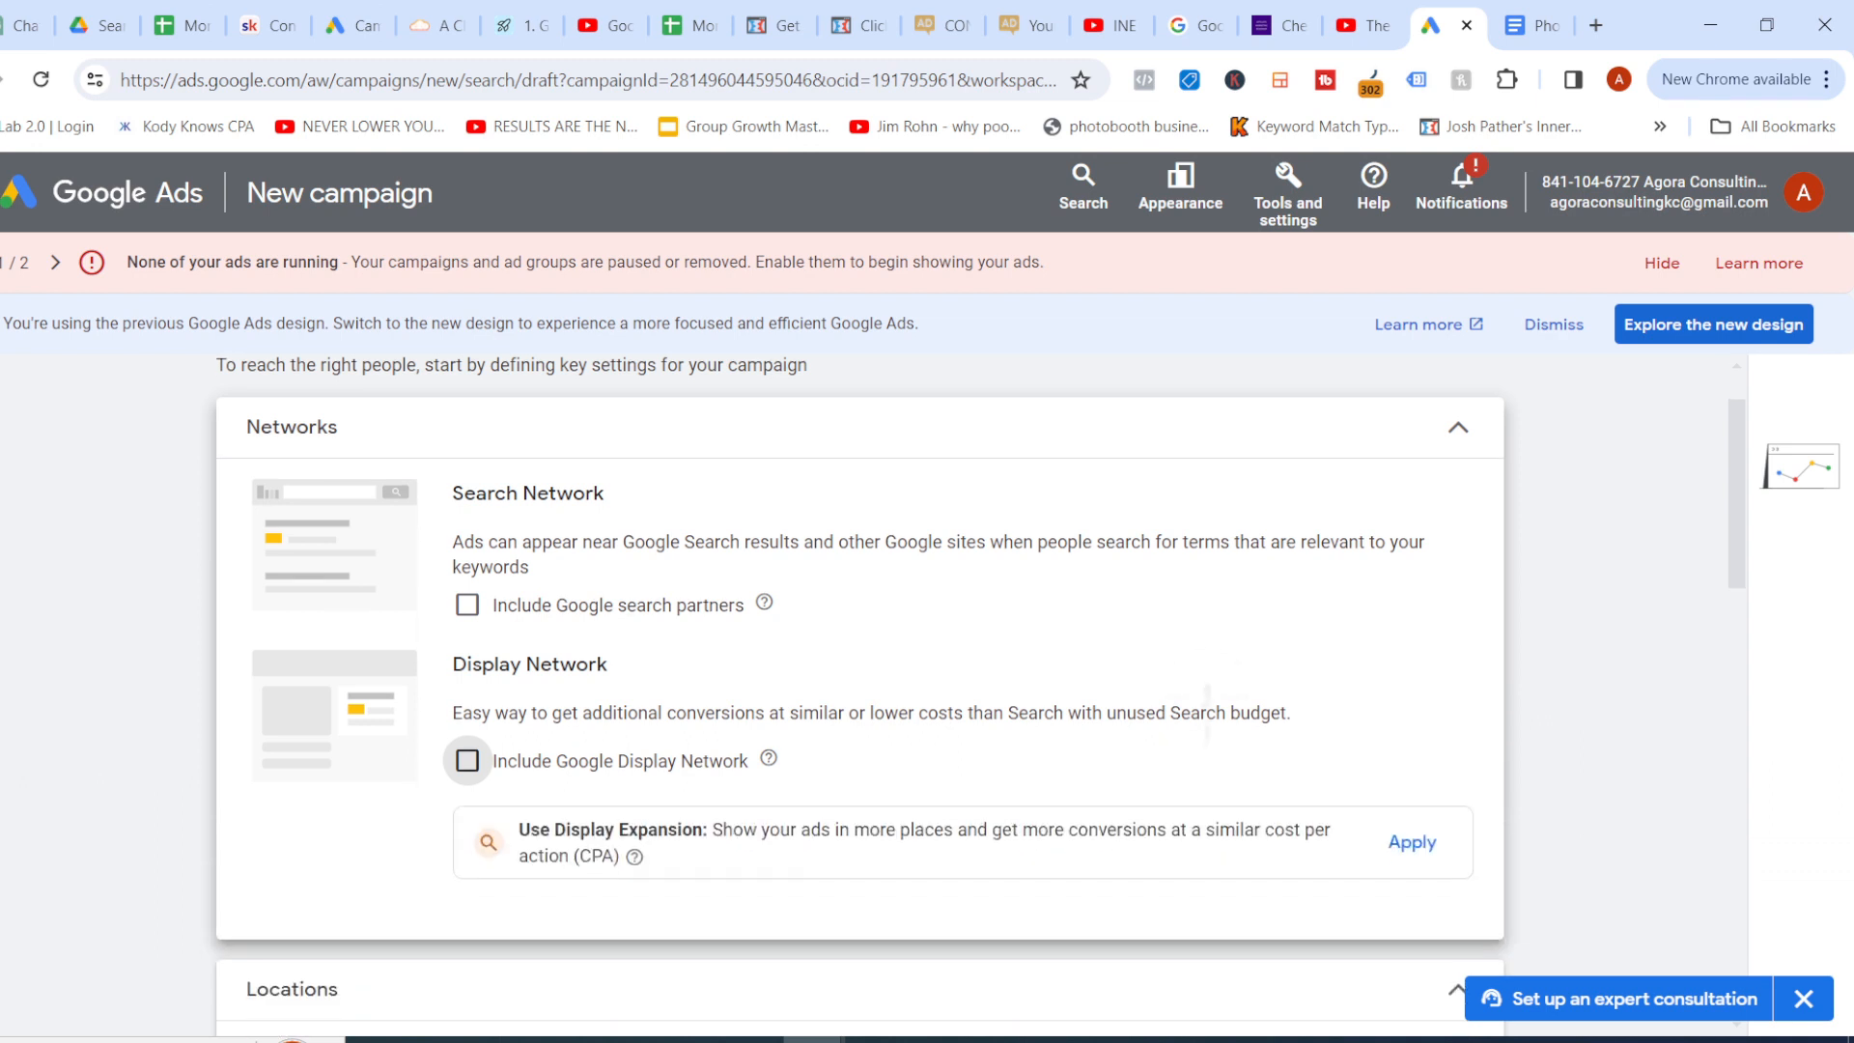
{"action": "scroll", "coordinate": [860, 677], "scroll_direction": "down", "scroll_amount": 4}
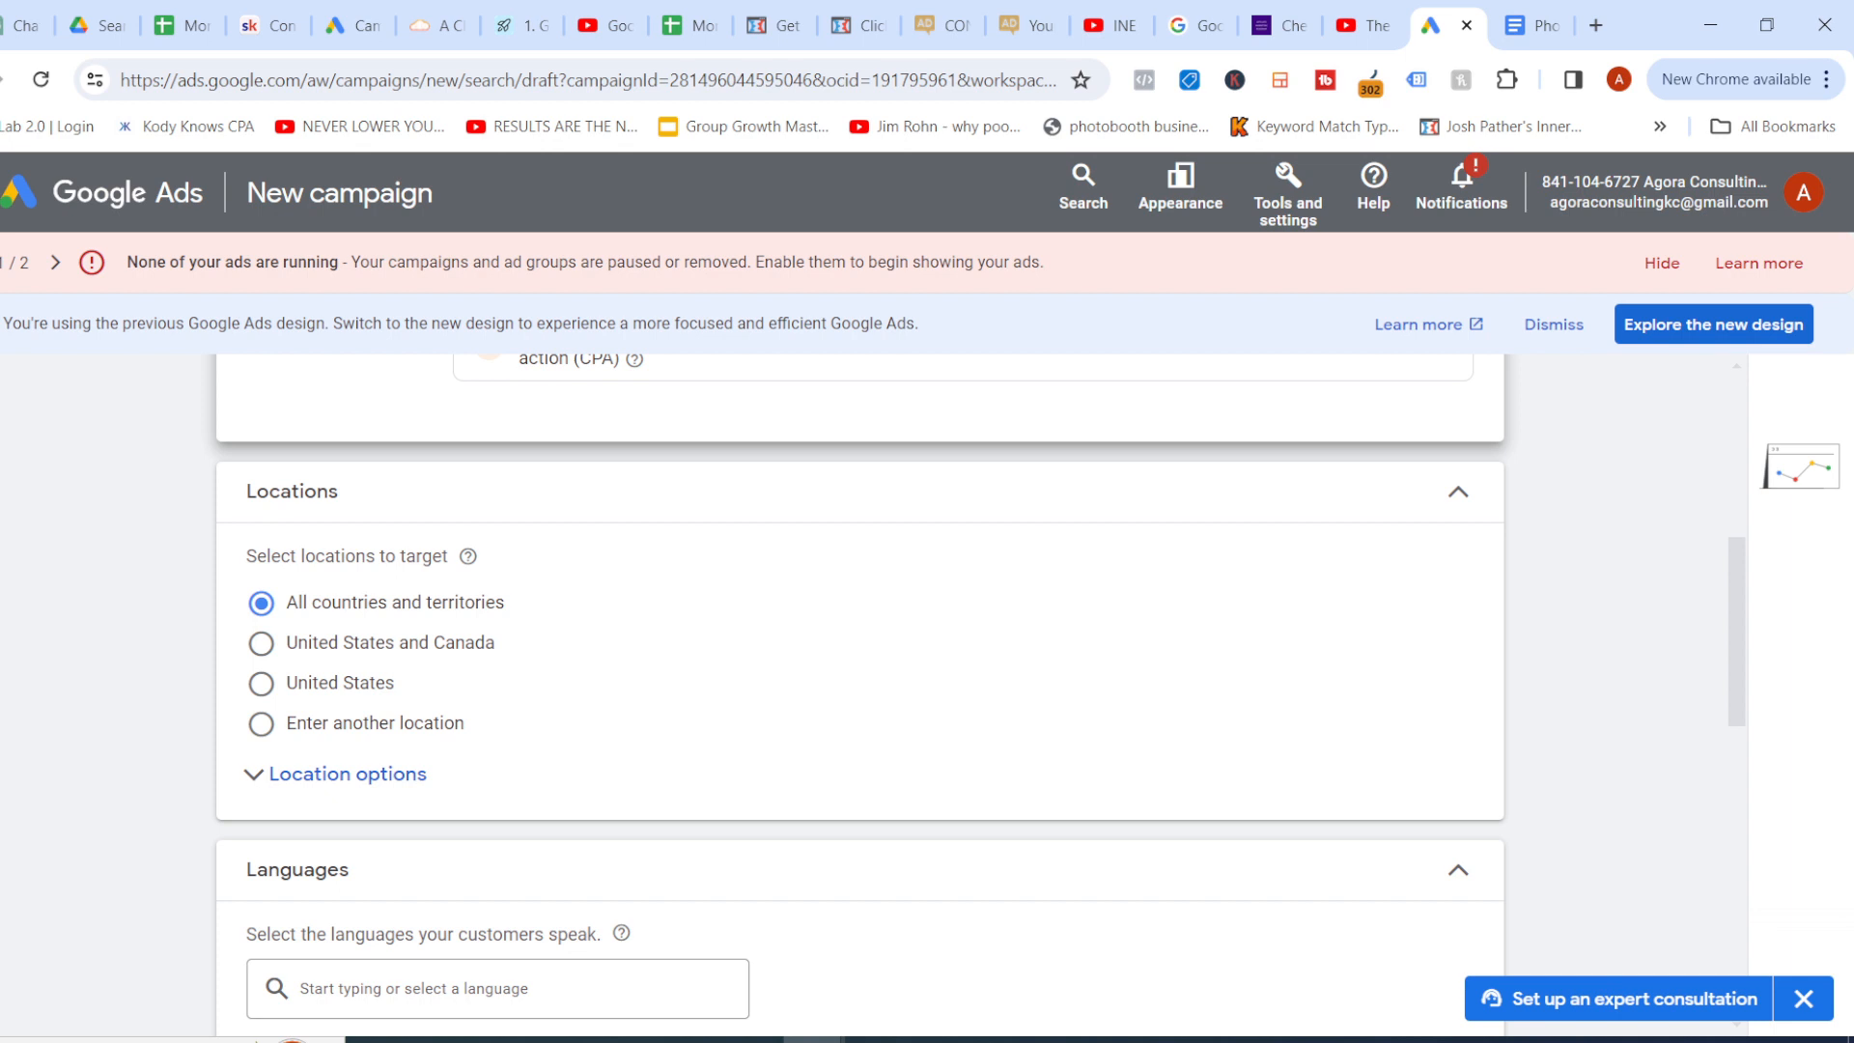
{"action": "left_click", "coordinate": [262, 684]}
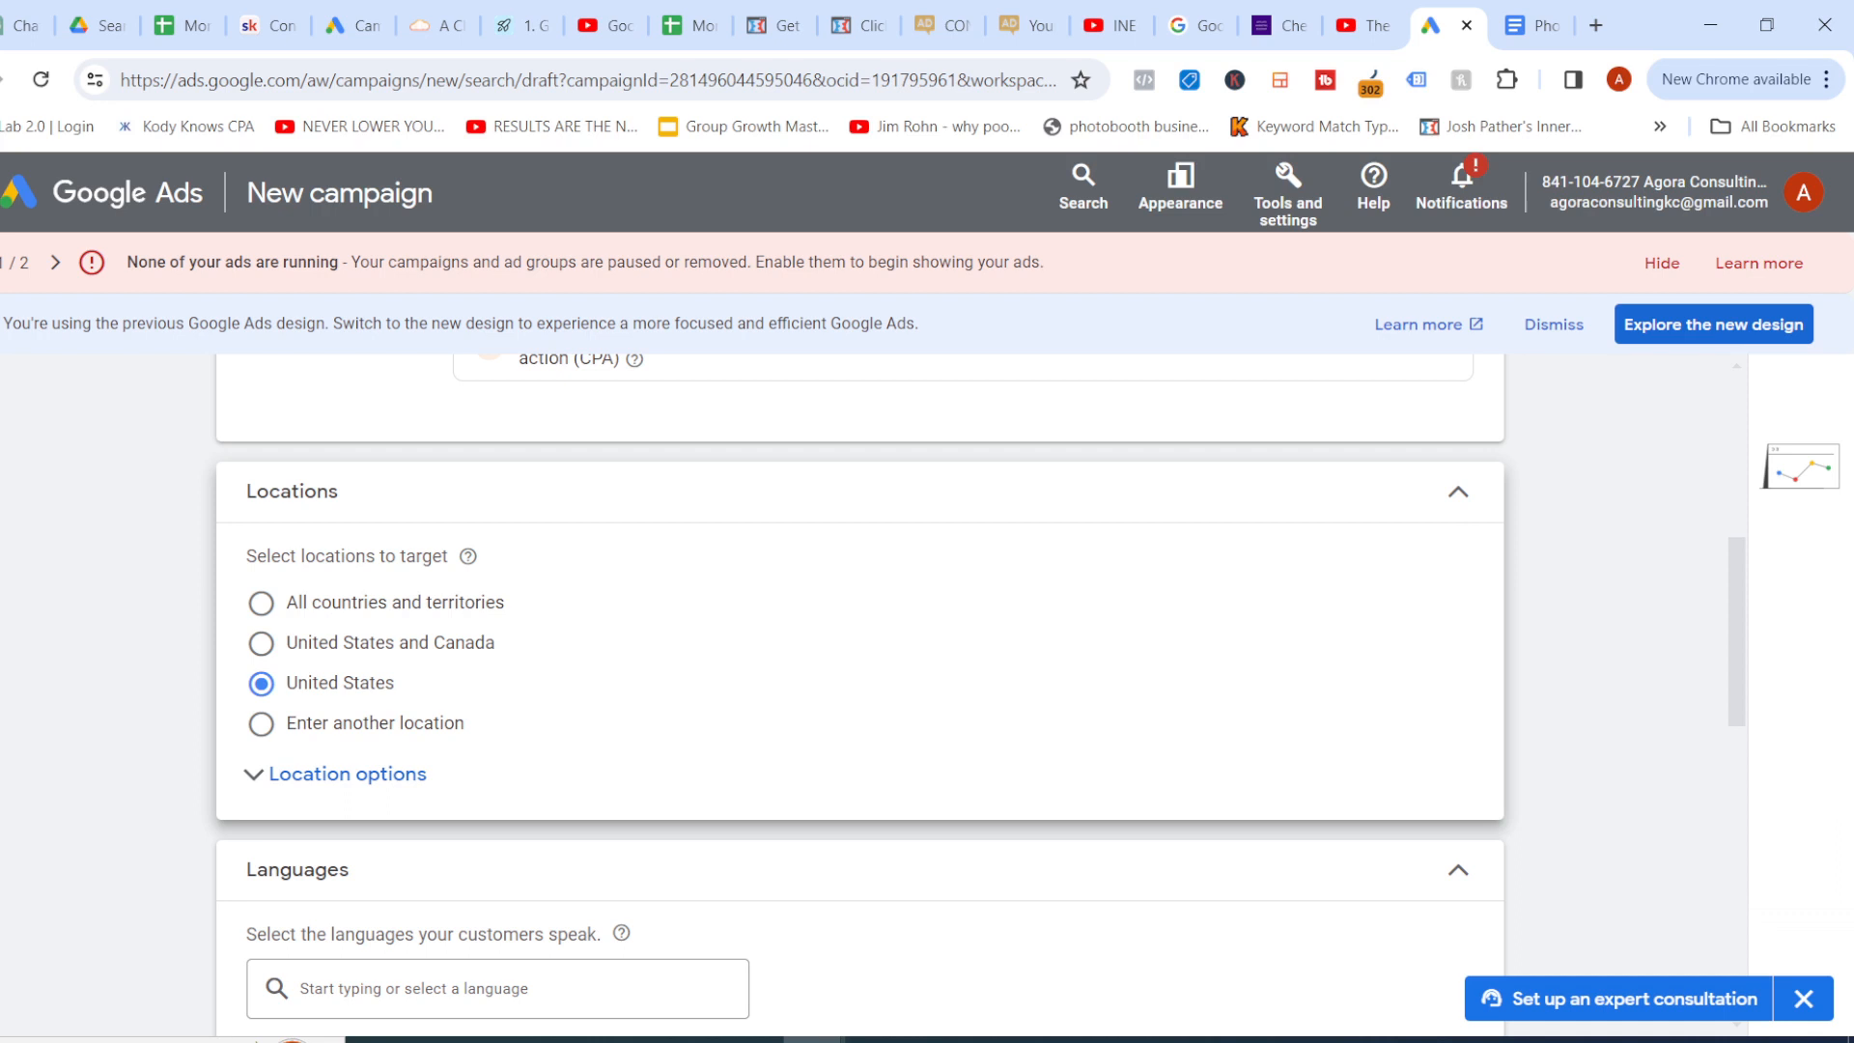
{"action": "left_click", "coordinate": [320, 727]}
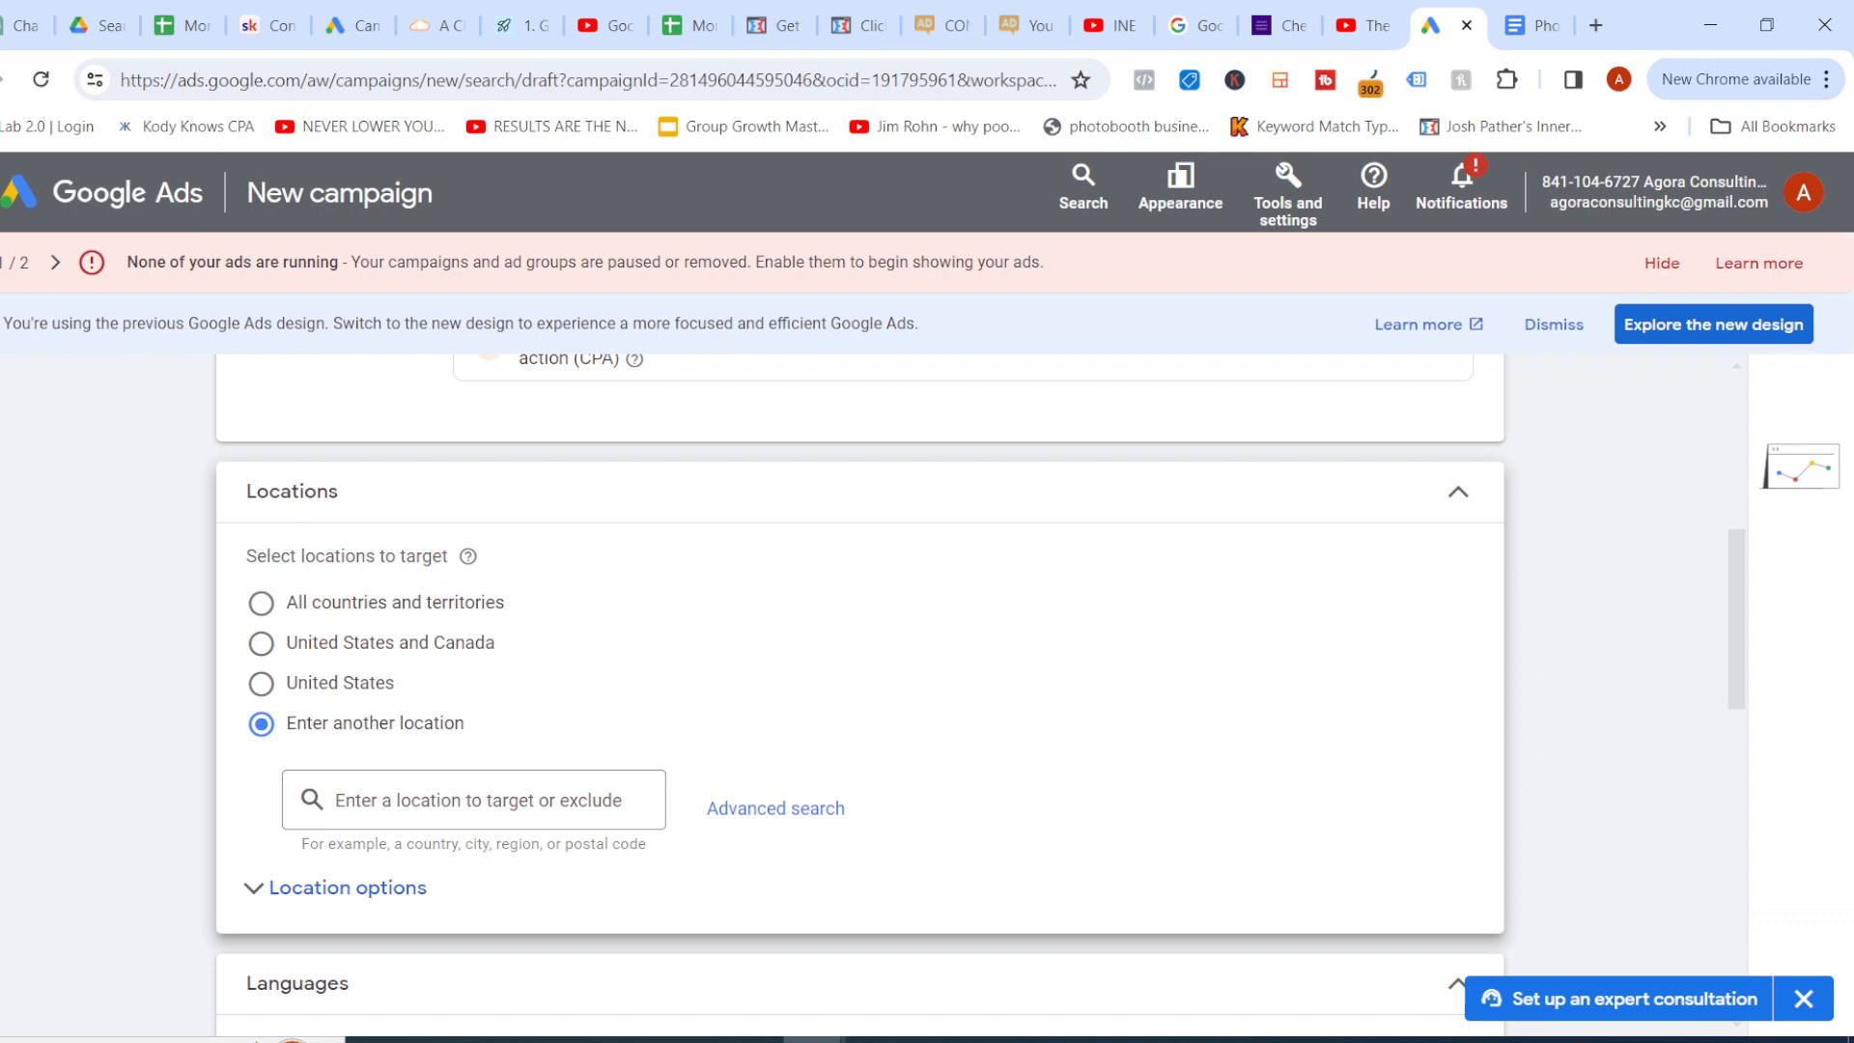
{"action": "left_click", "coordinate": [483, 796]}
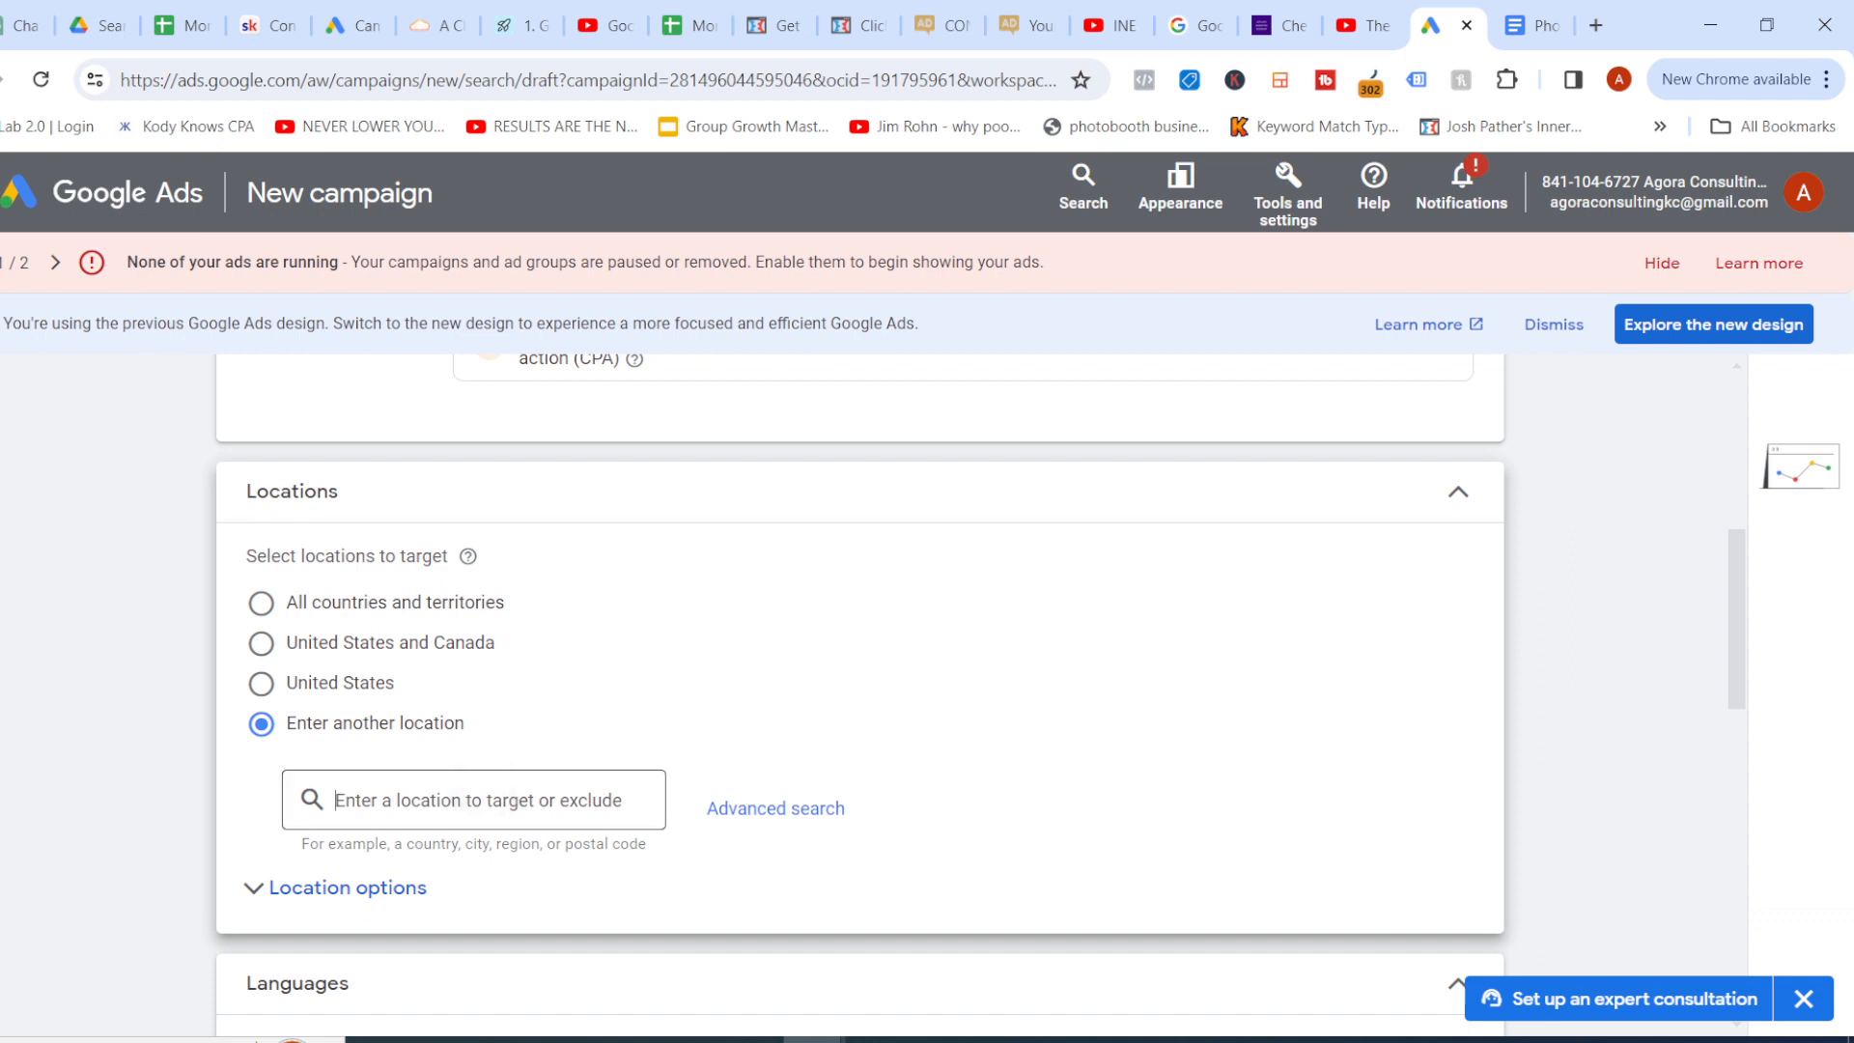
{"action": "type", "text": "united st"}
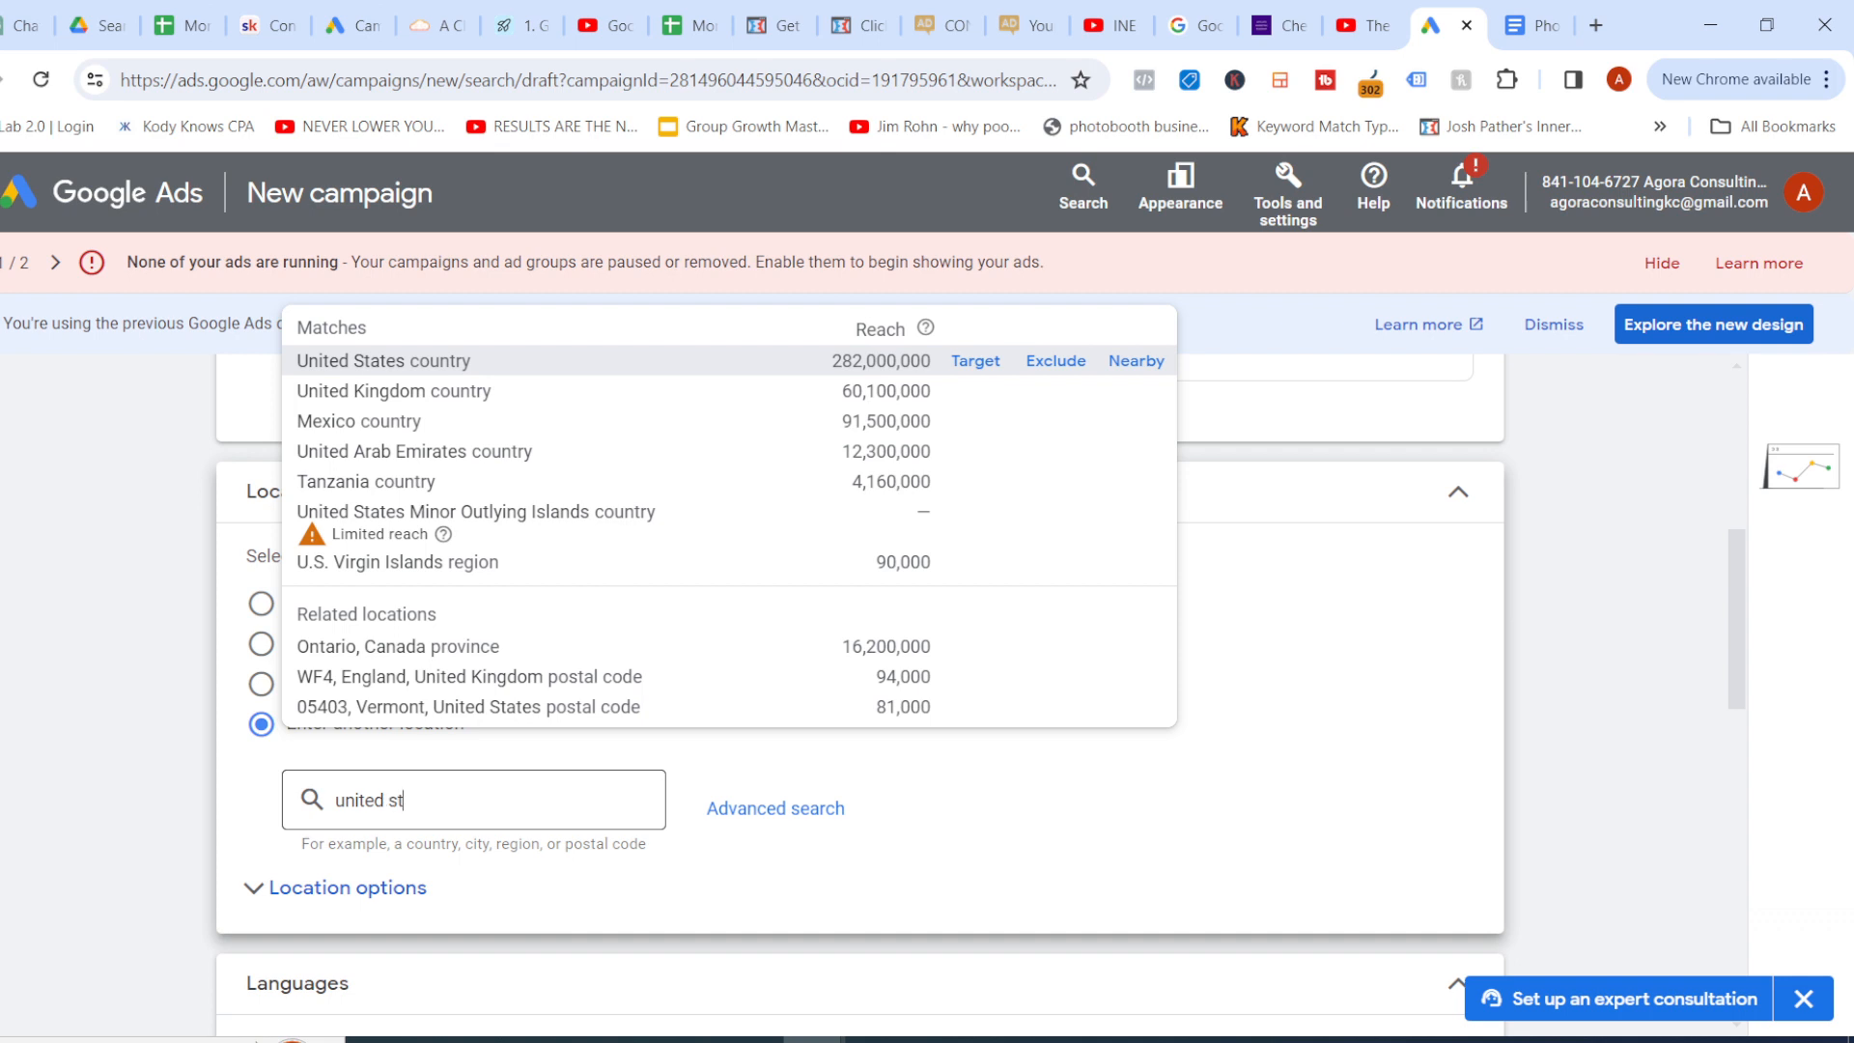
{"action": "type", "text": "ate"}
{"action": "key", "text": "Return"}
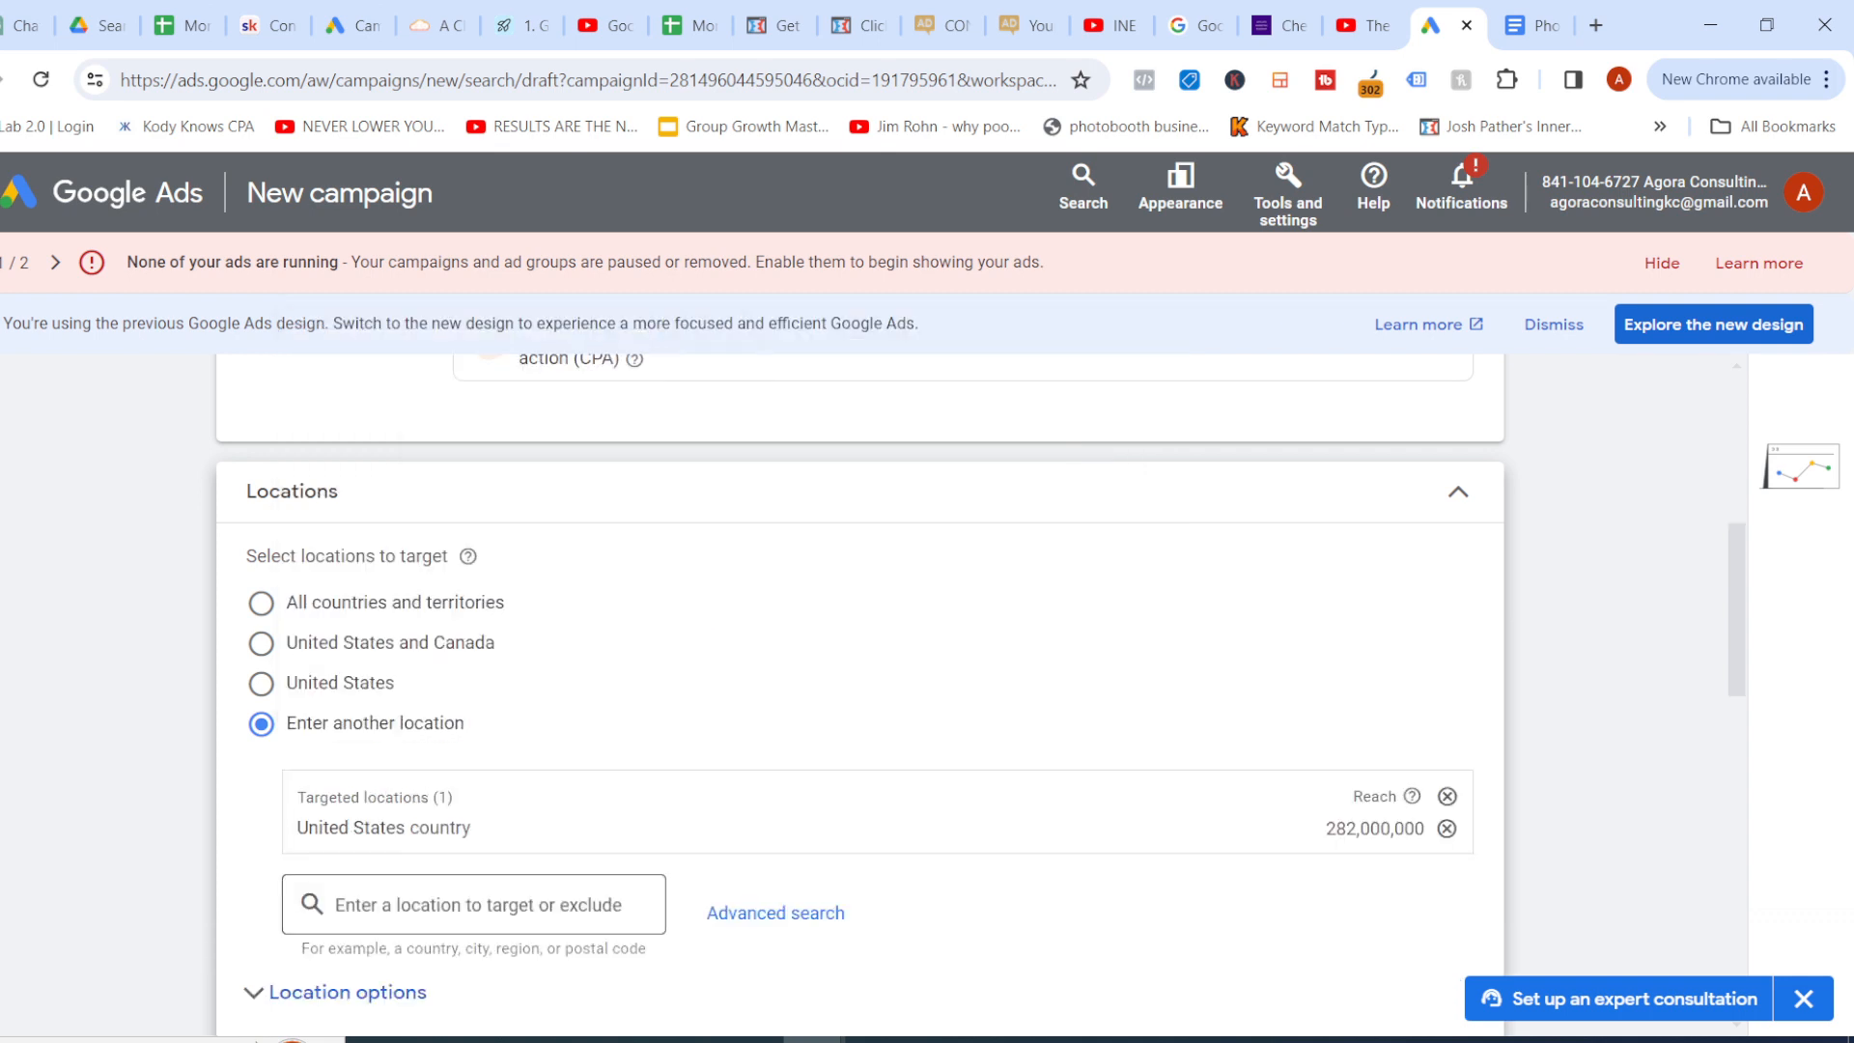
Add the United Kingdom and Australia as targeted countries
{"action": "type", "text": "united"}
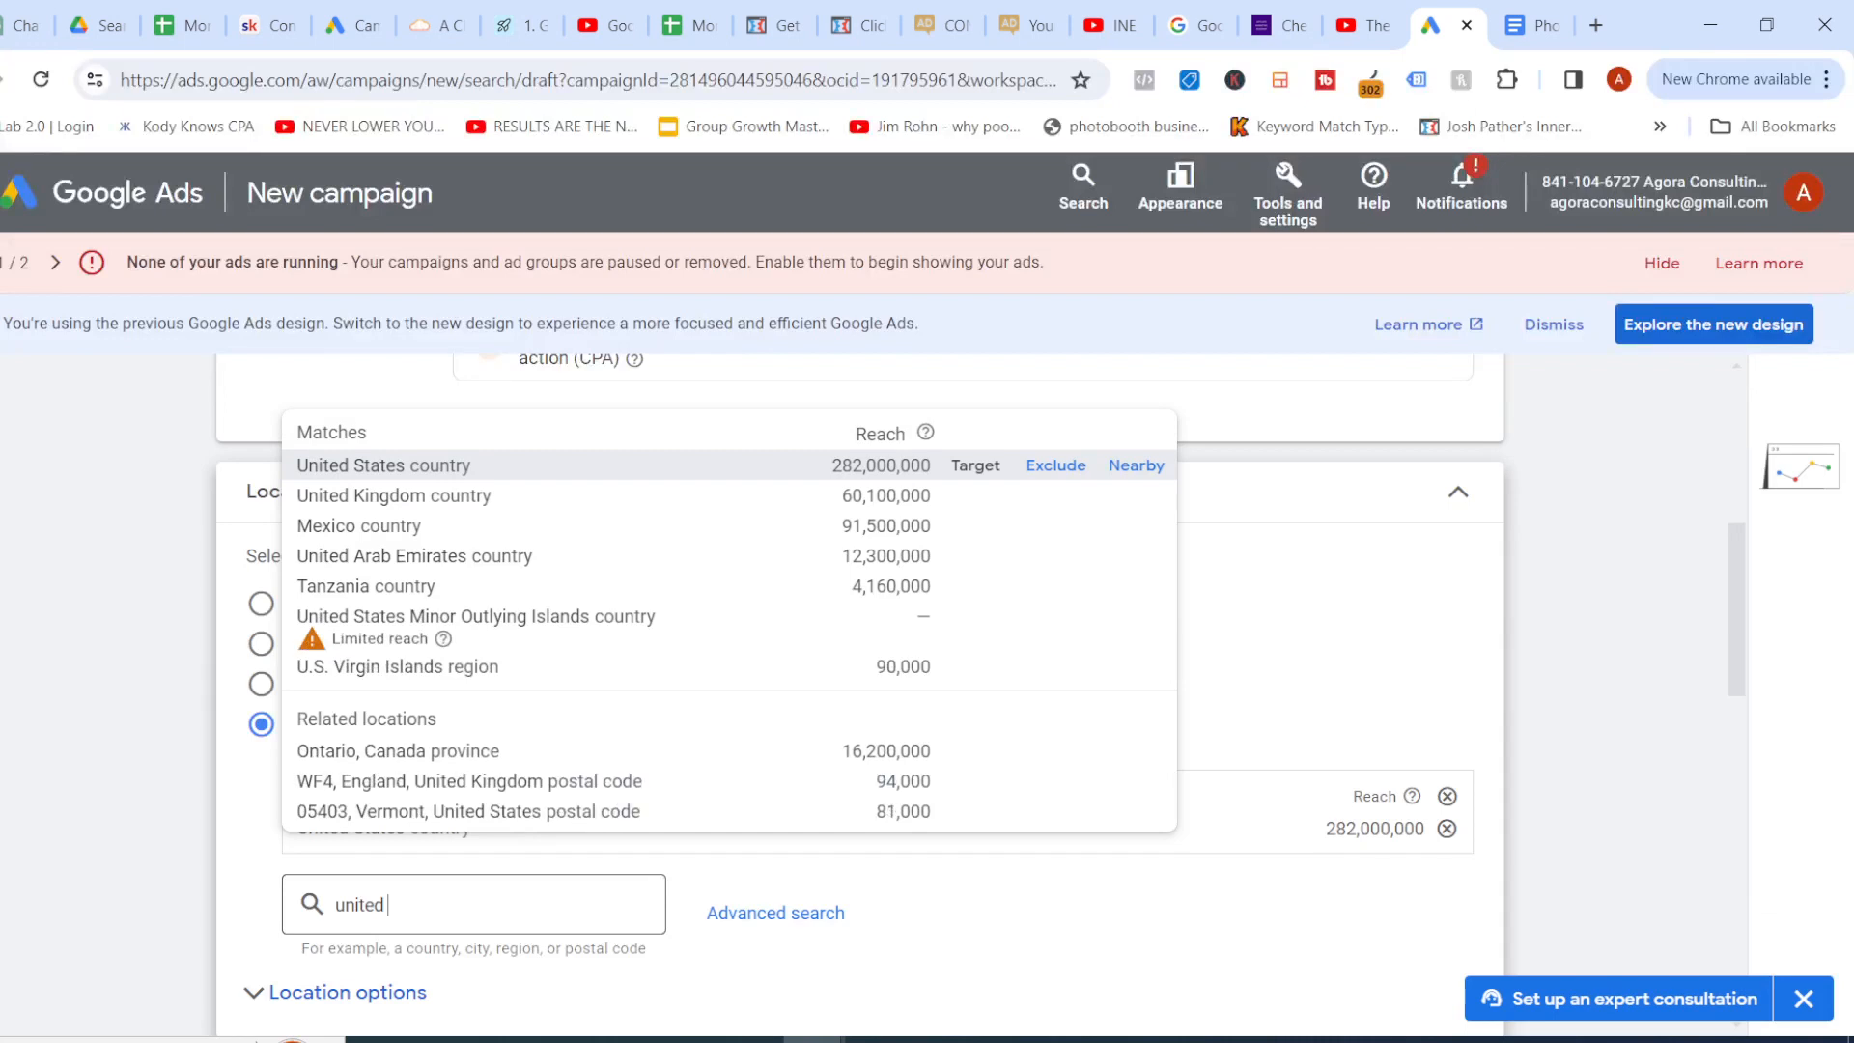
{"action": "type", "text": " king"}
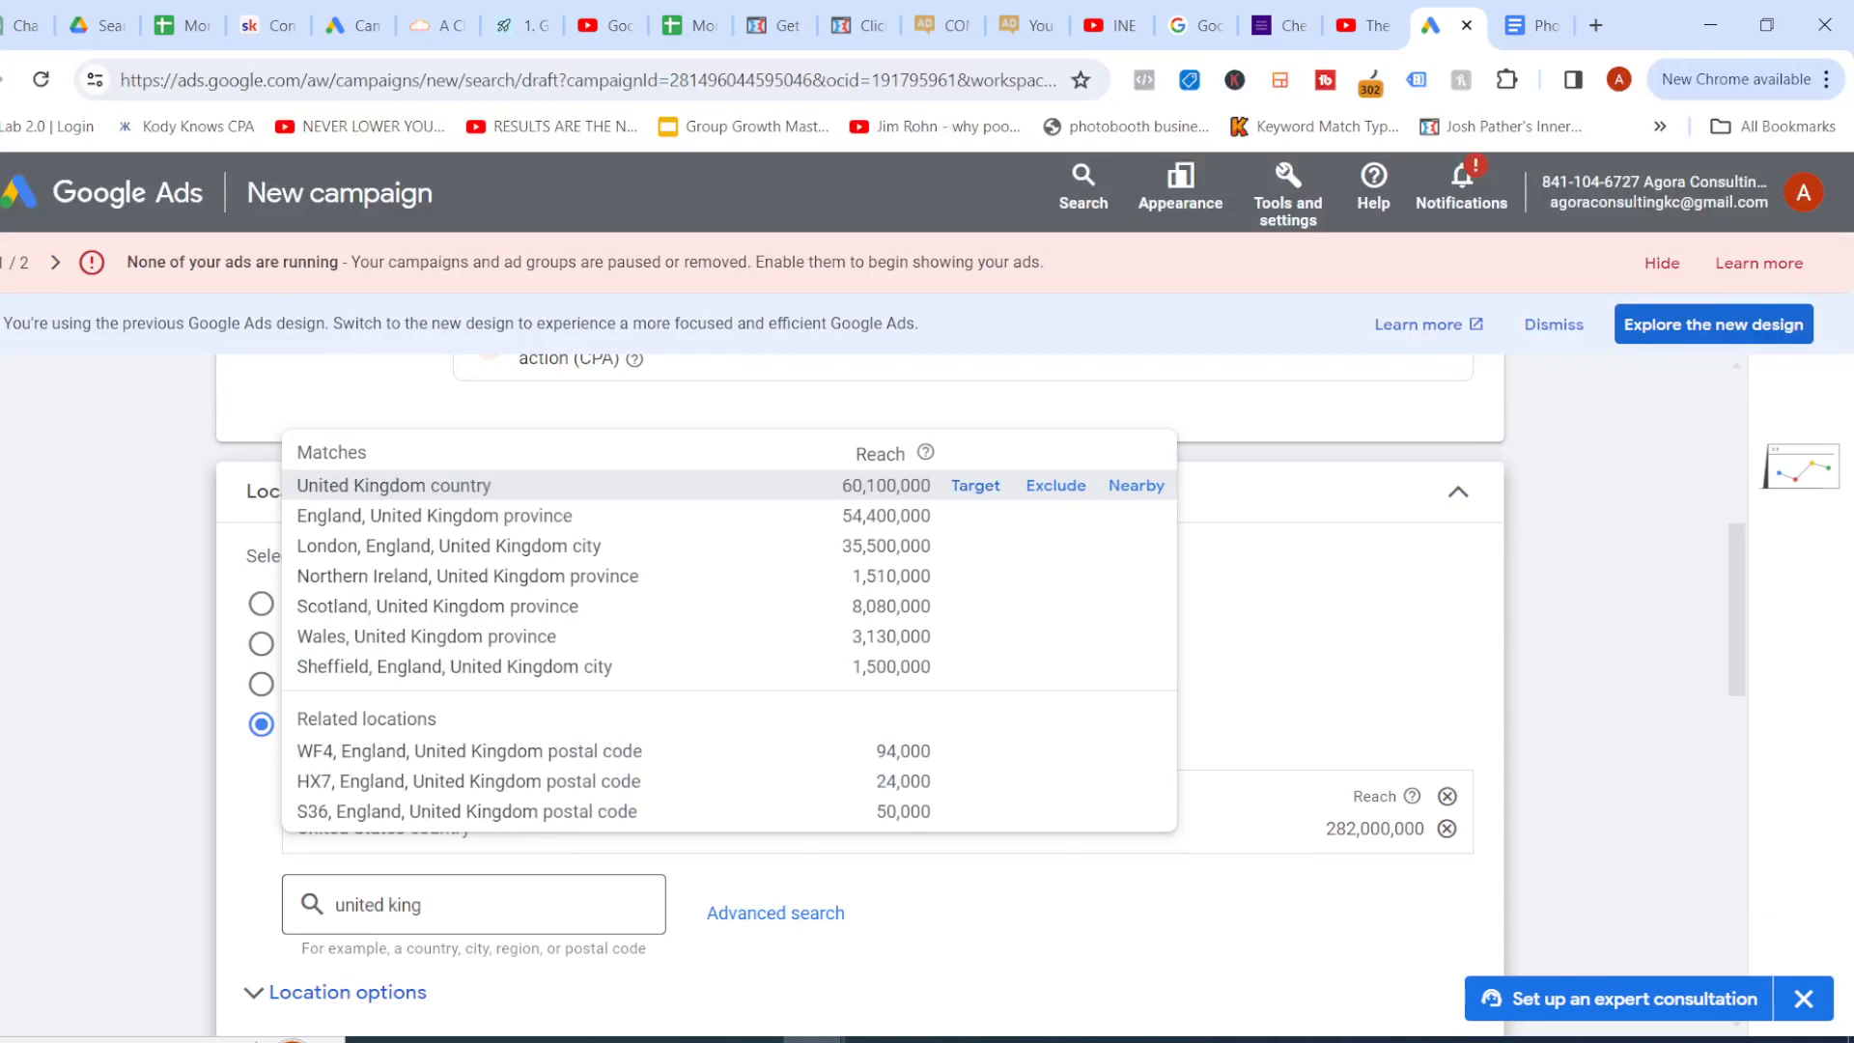
{"action": "key", "text": "Return"}
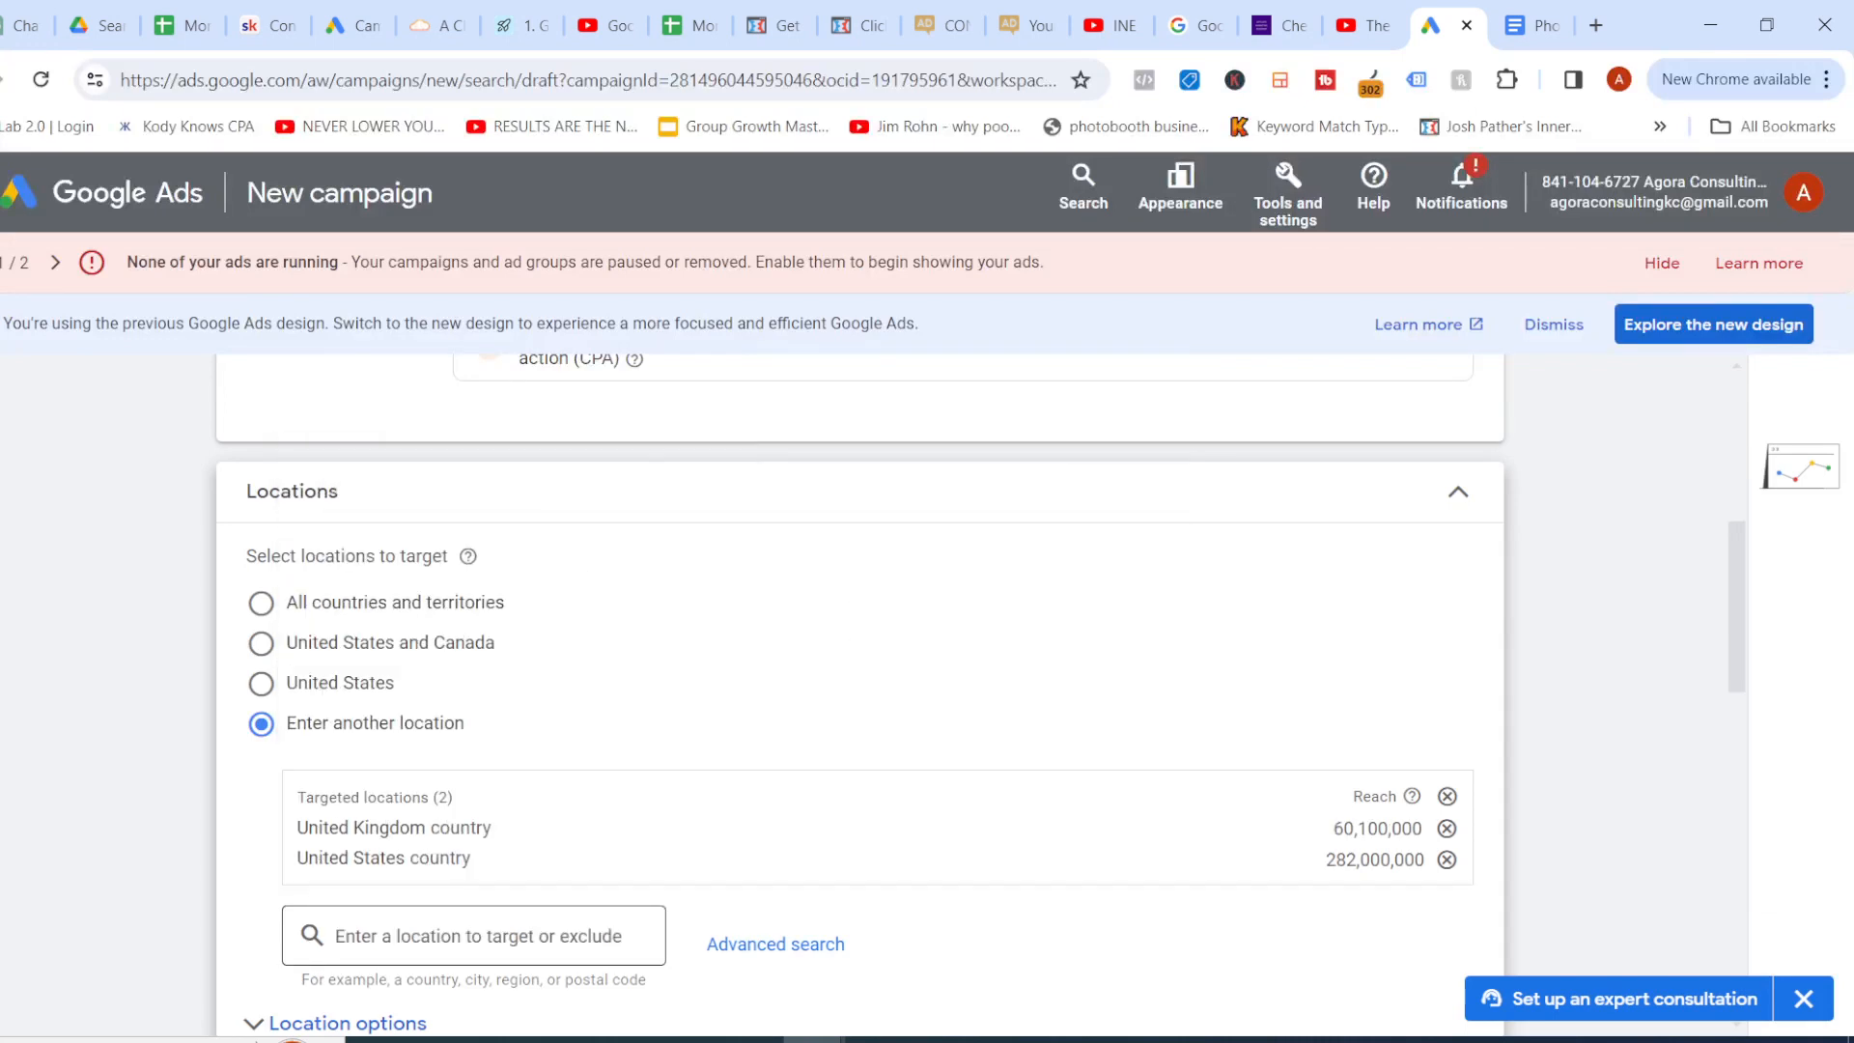
{"action": "type", "text": "austr"}
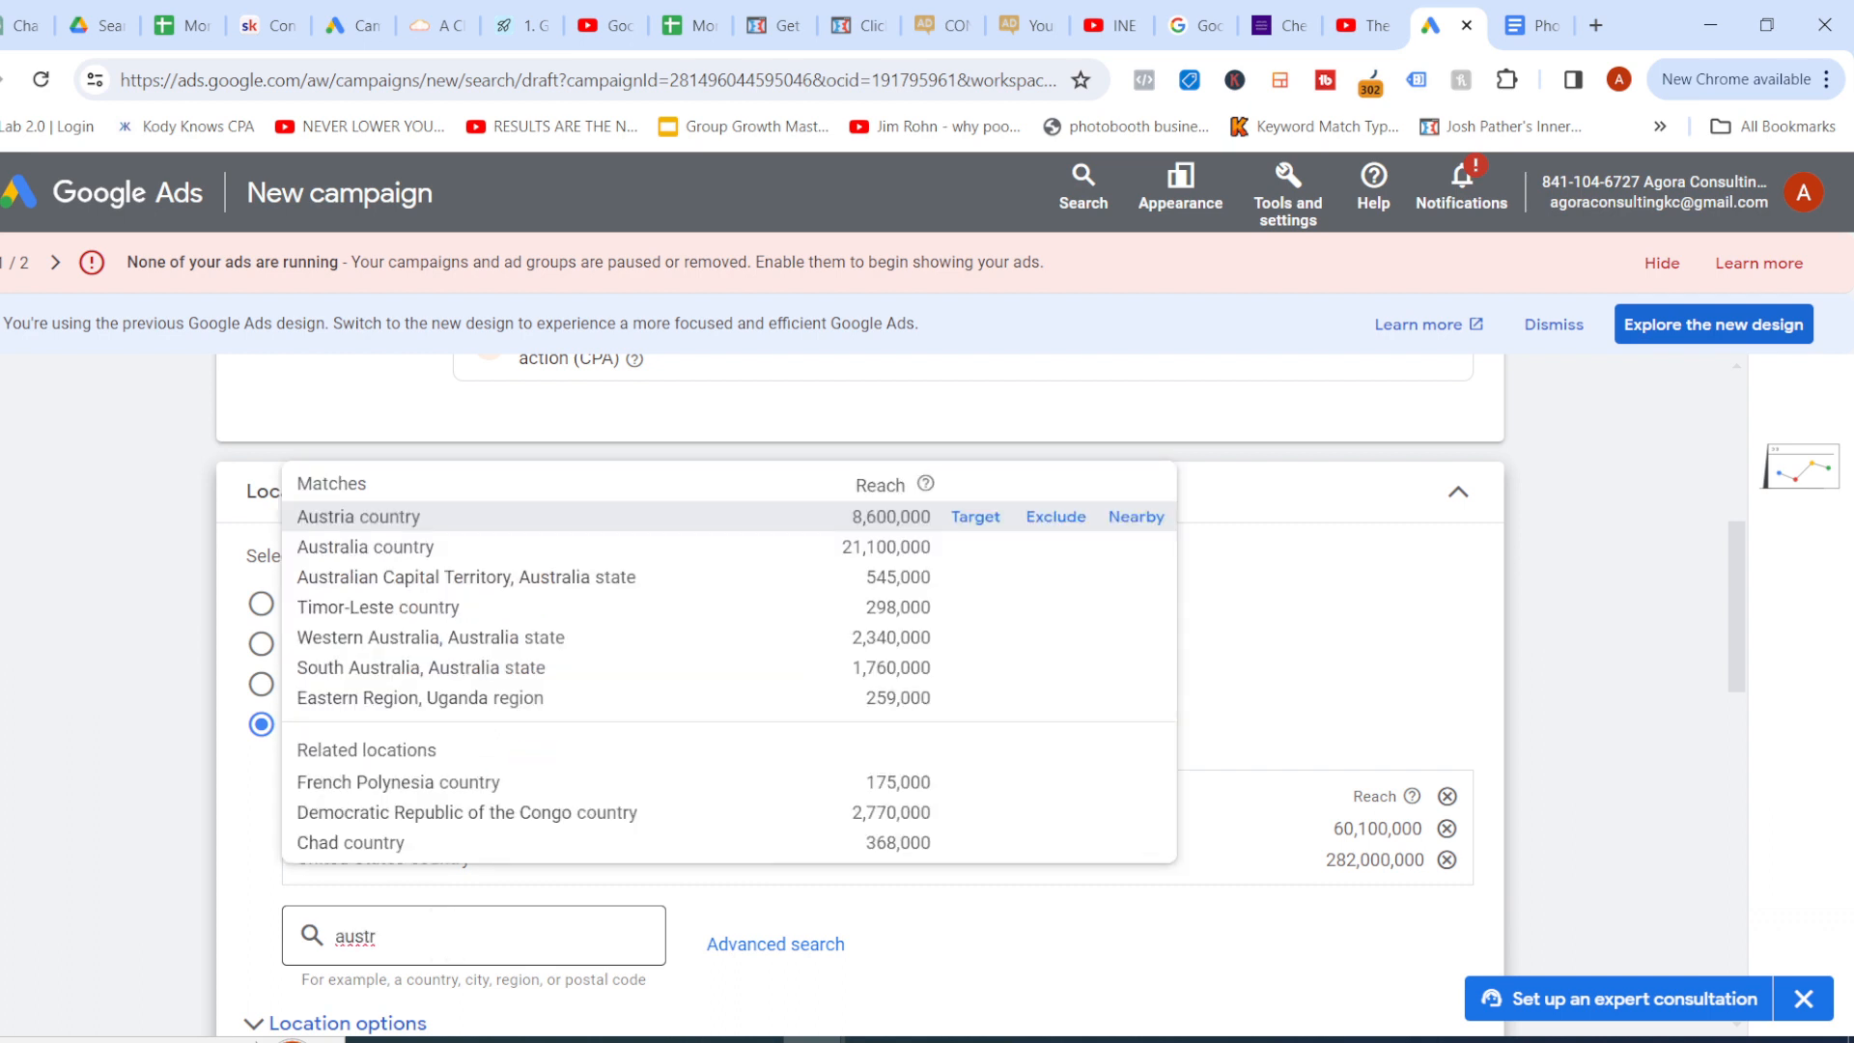
{"action": "key", "text": "Down"}
{"action": "key", "text": "Return"}
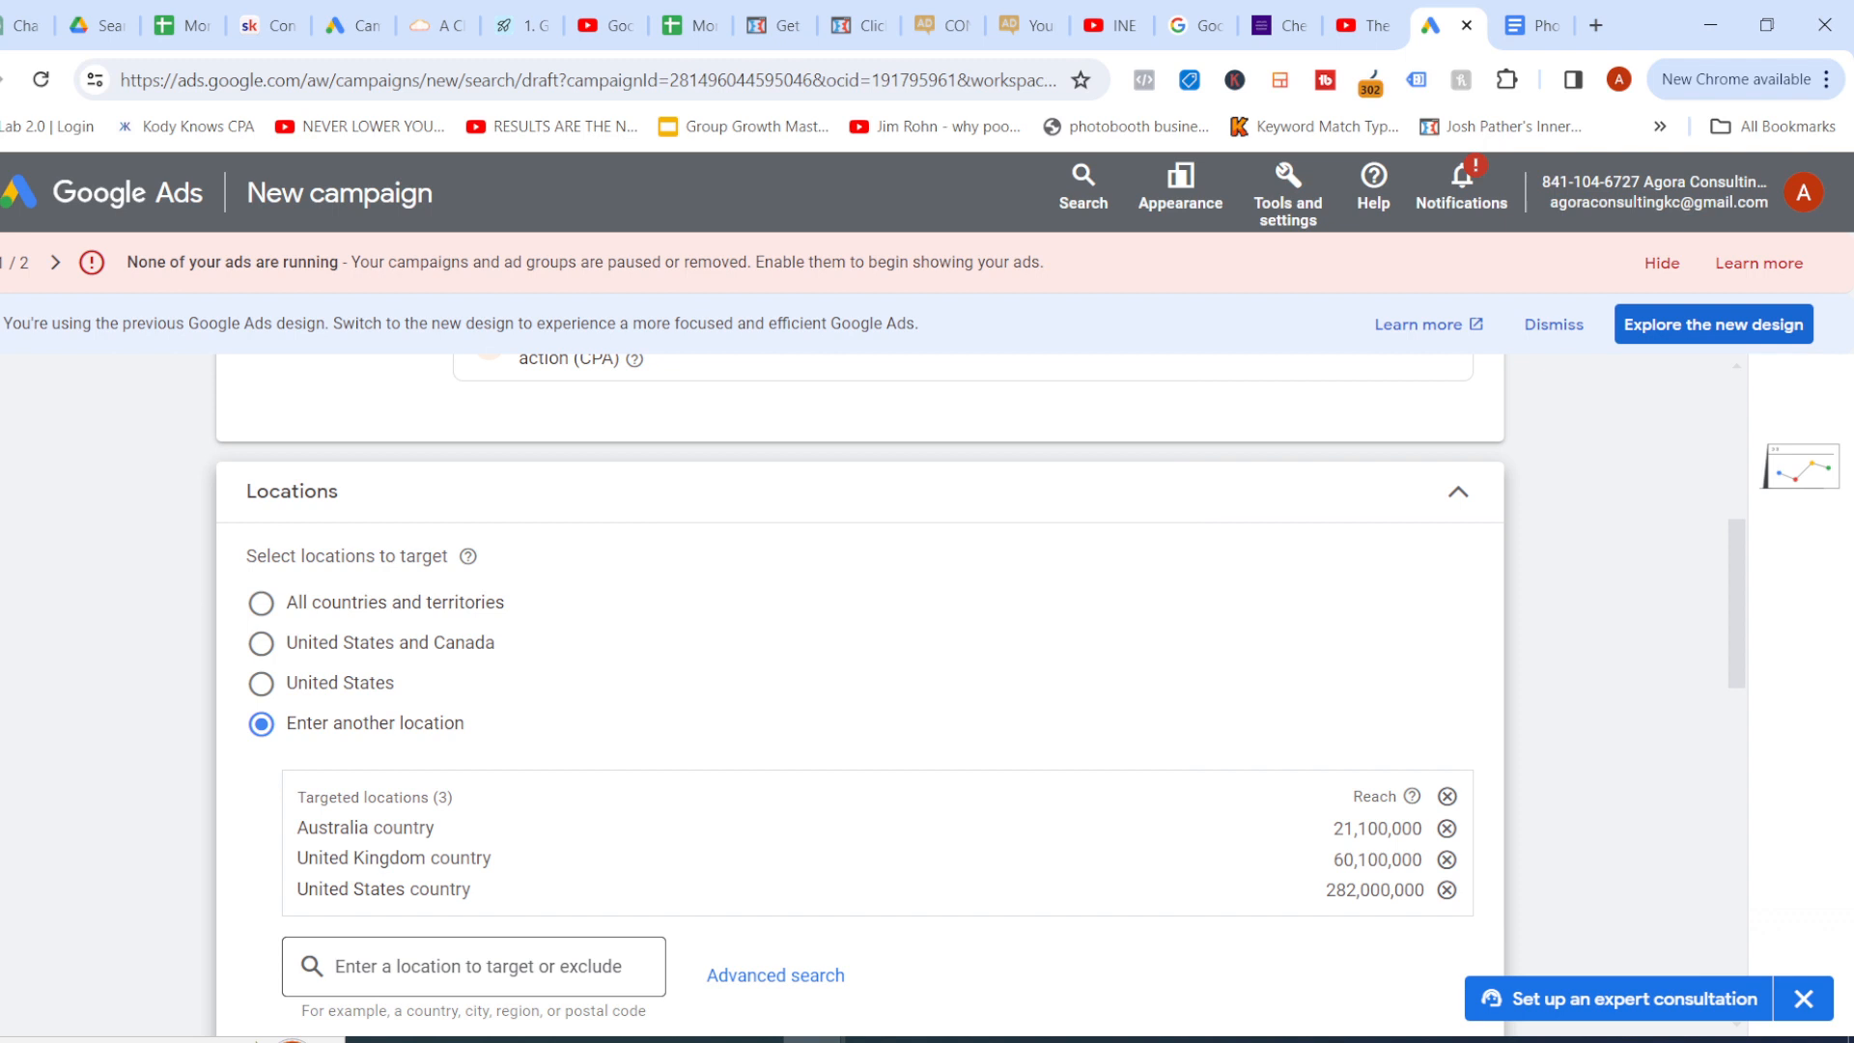
Add New Zealand and Canada as targeted countries
{"action": "type", "text": "new zw"}
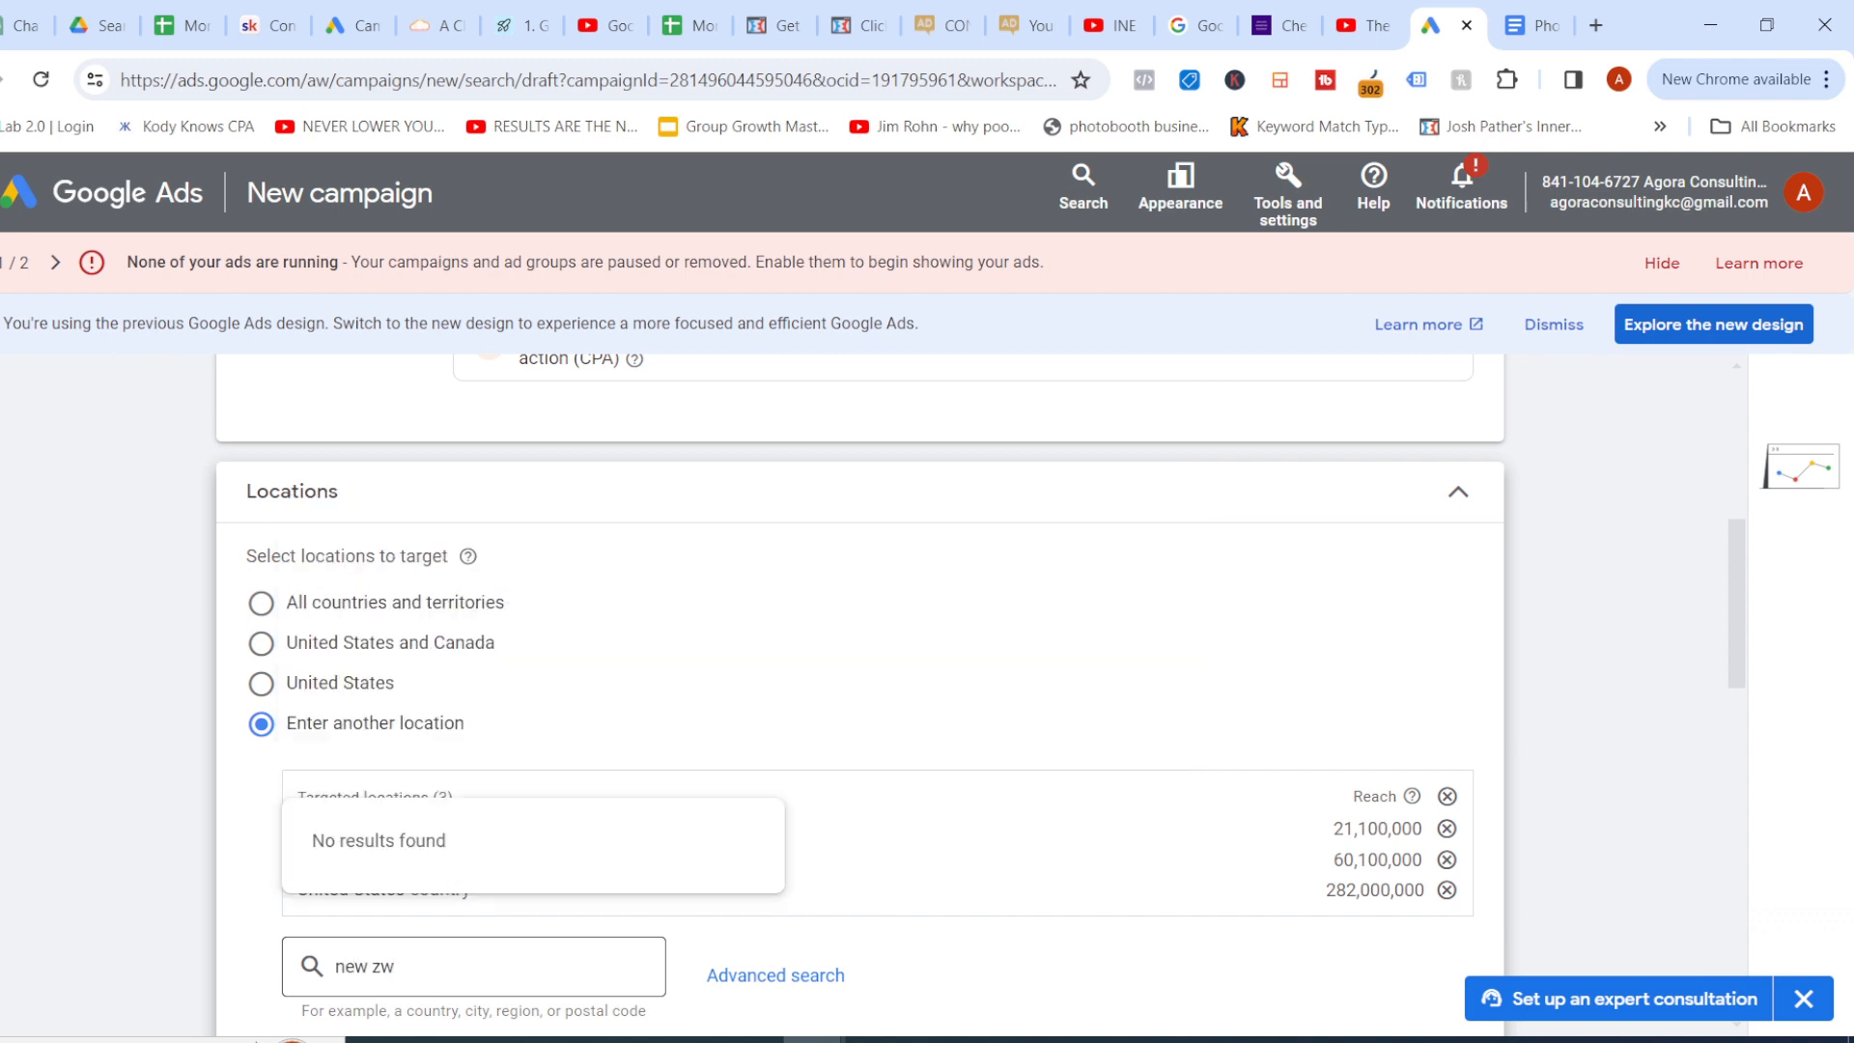
{"action": "key", "text": "BackSpace"}
{"action": "type", "text": "ea"}
{"action": "key", "text": "Return"}
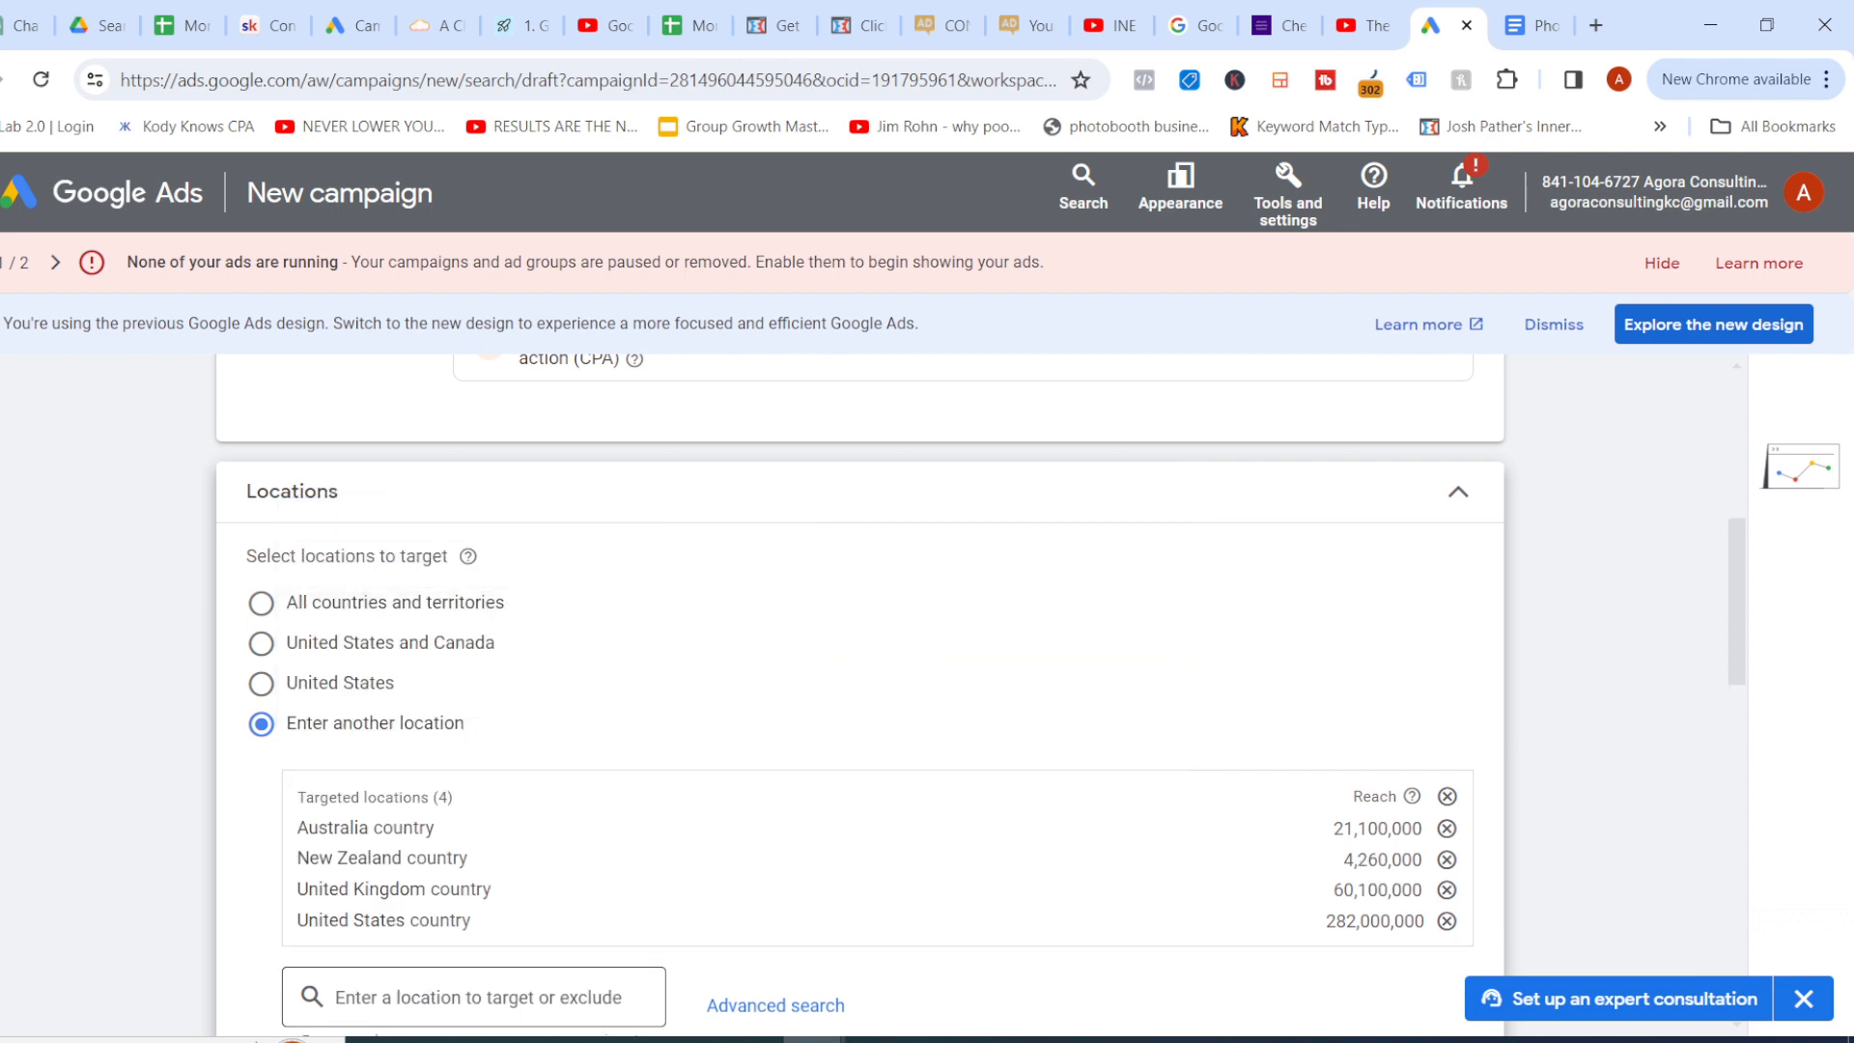
{"action": "type", "text": "canada"}
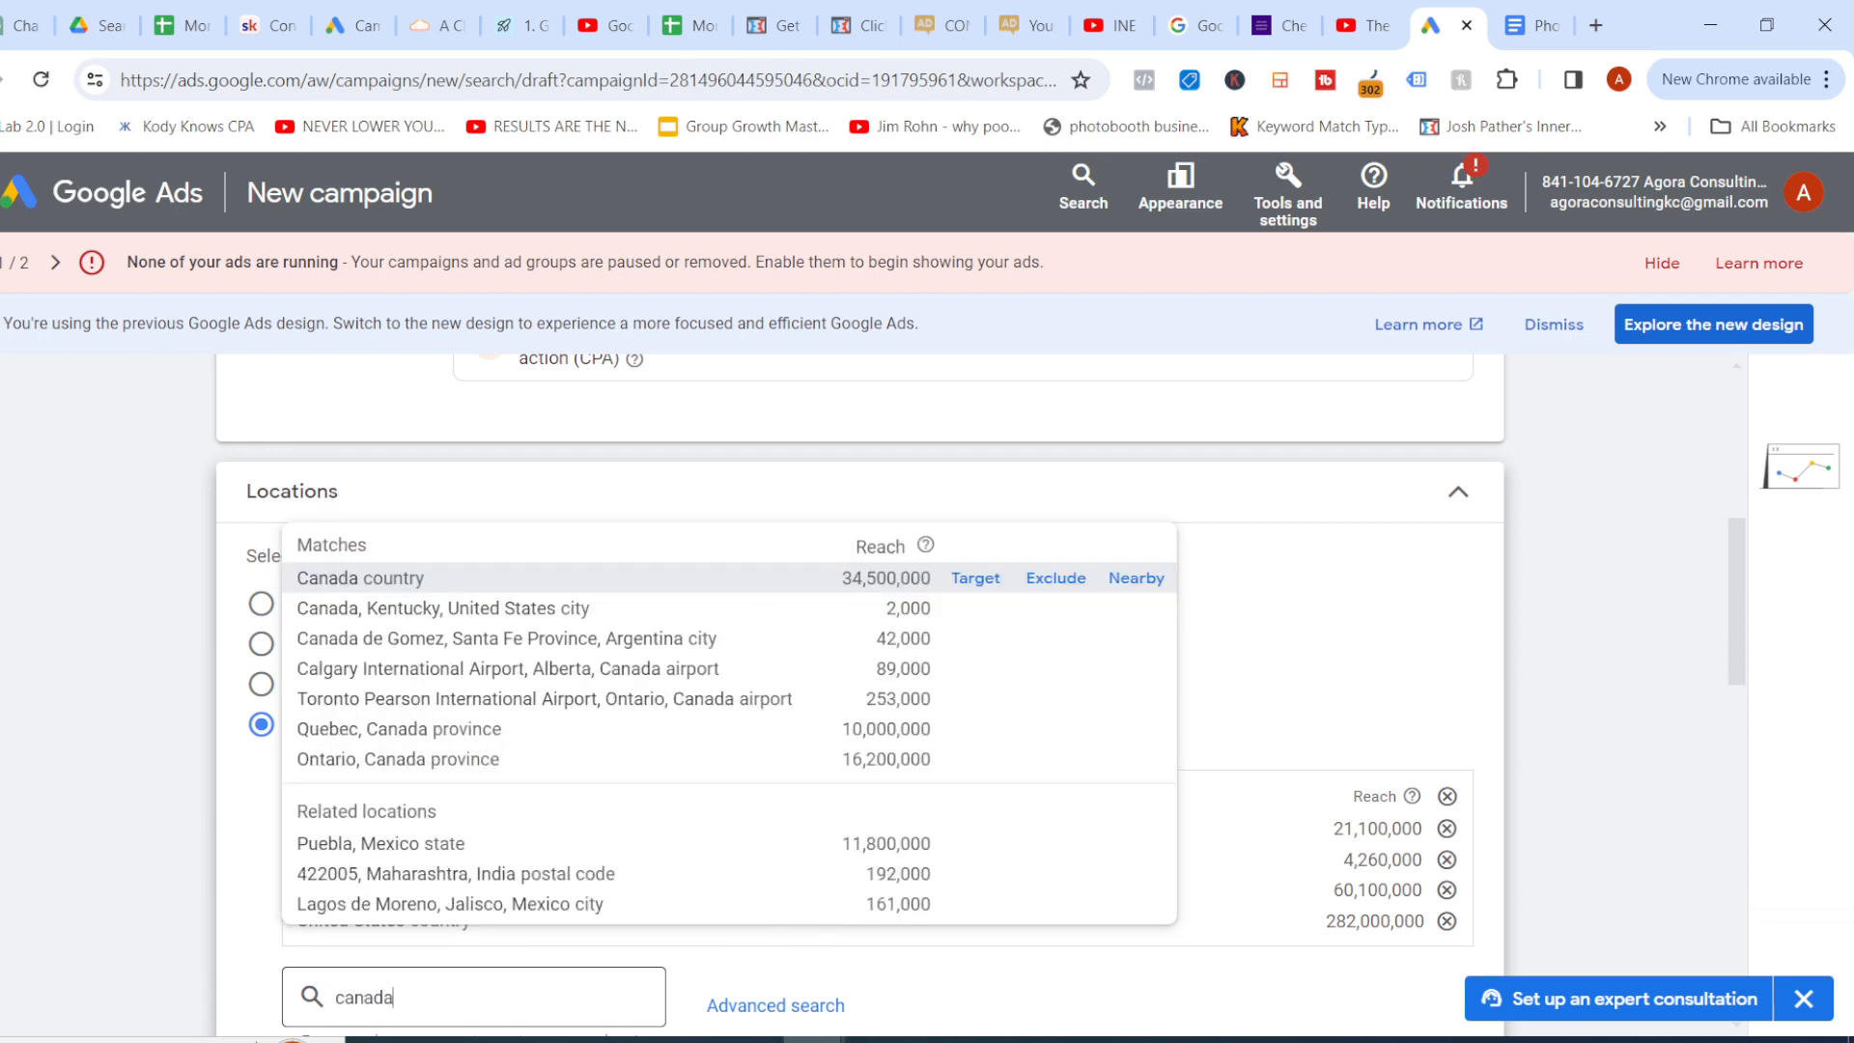
{"action": "key", "text": "Return"}
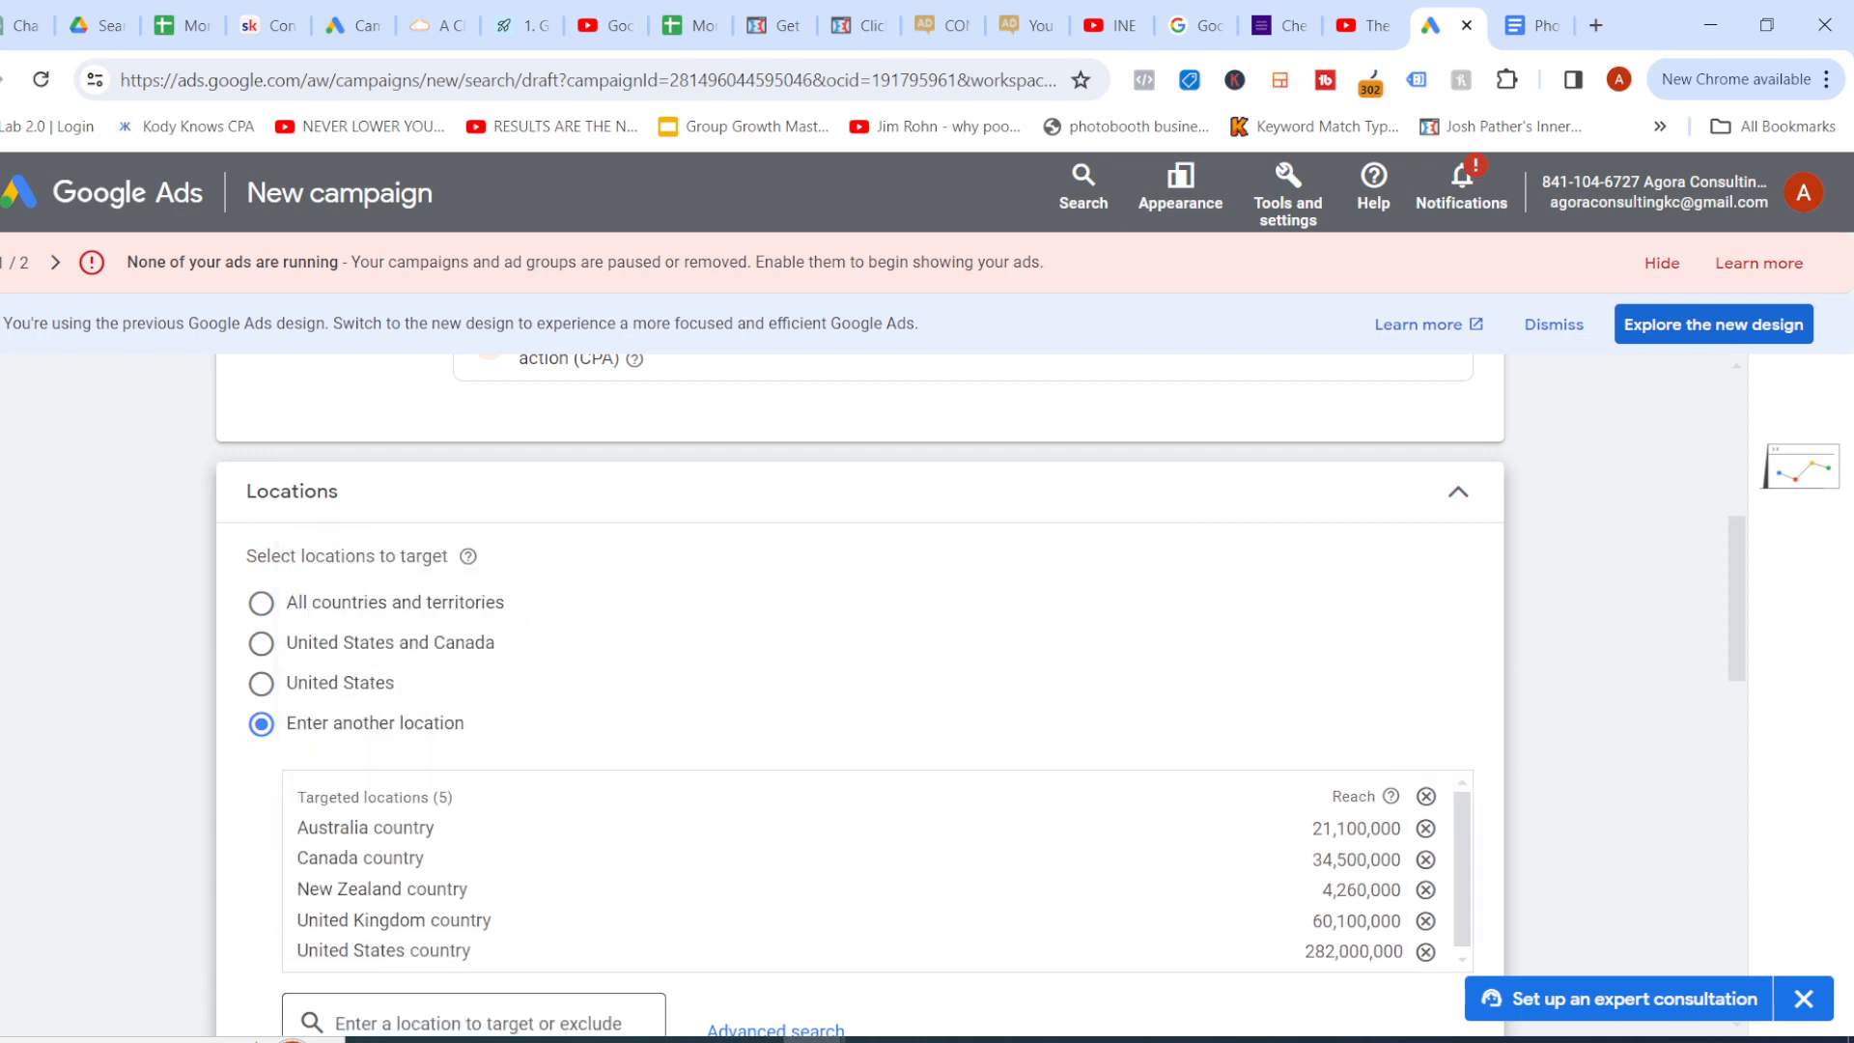
Set the location option to Presence: People in or regularly in your targeted locations
{"action": "scroll", "coordinate": [860, 696], "scroll_direction": "down", "scroll_amount": 3}
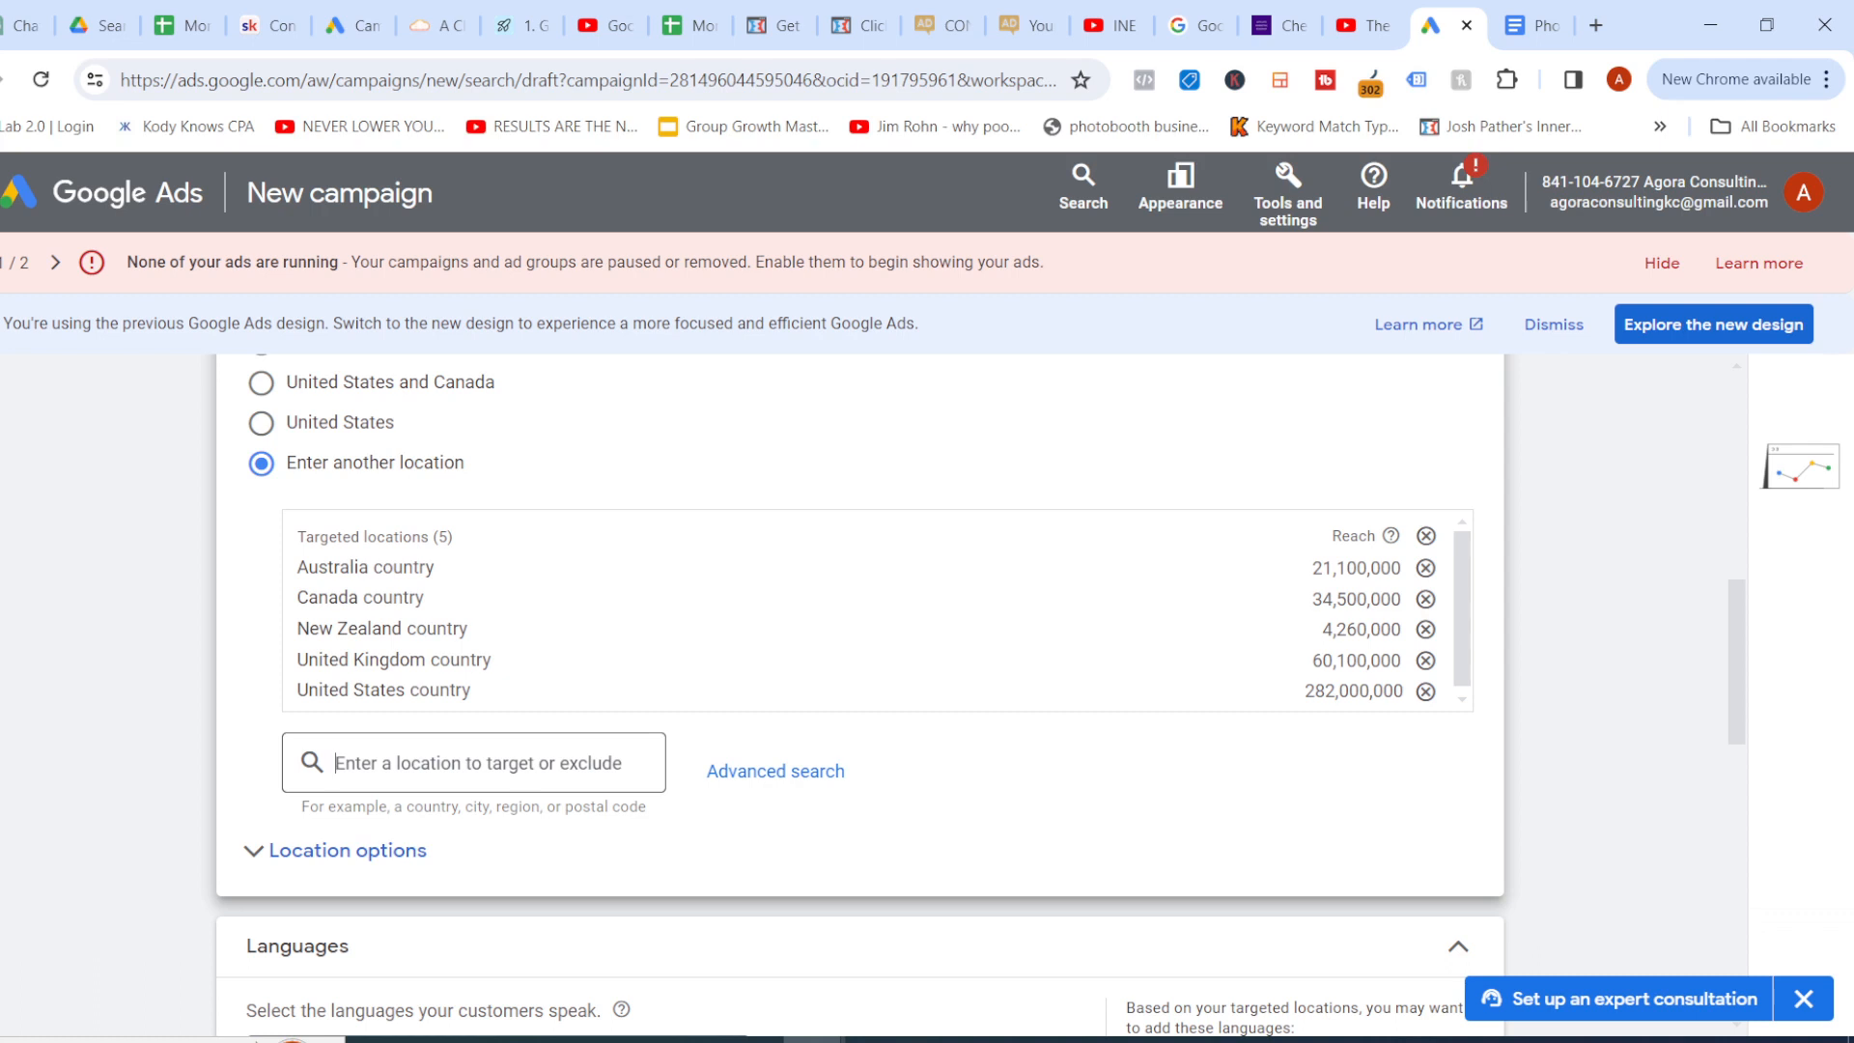
{"action": "scroll", "coordinate": [860, 695], "scroll_direction": "down", "scroll_amount": 3}
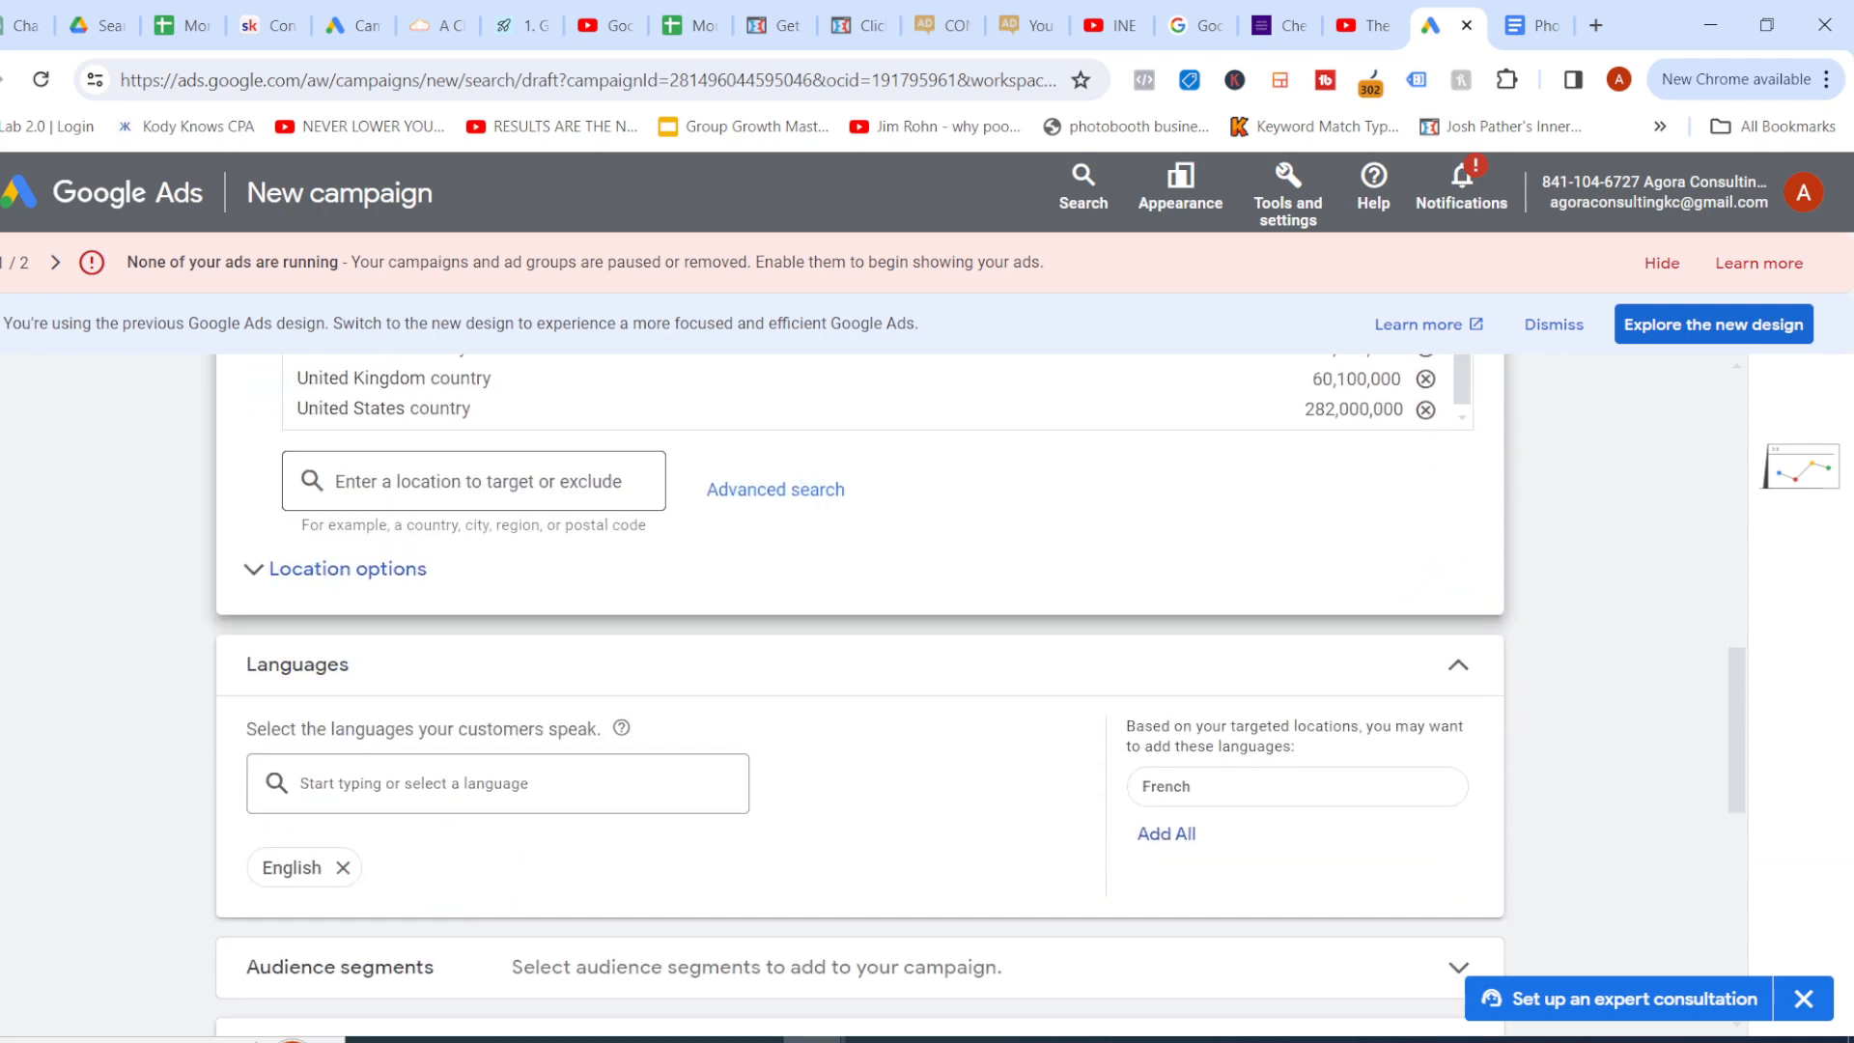
{"action": "left_click", "coordinate": [348, 569]}
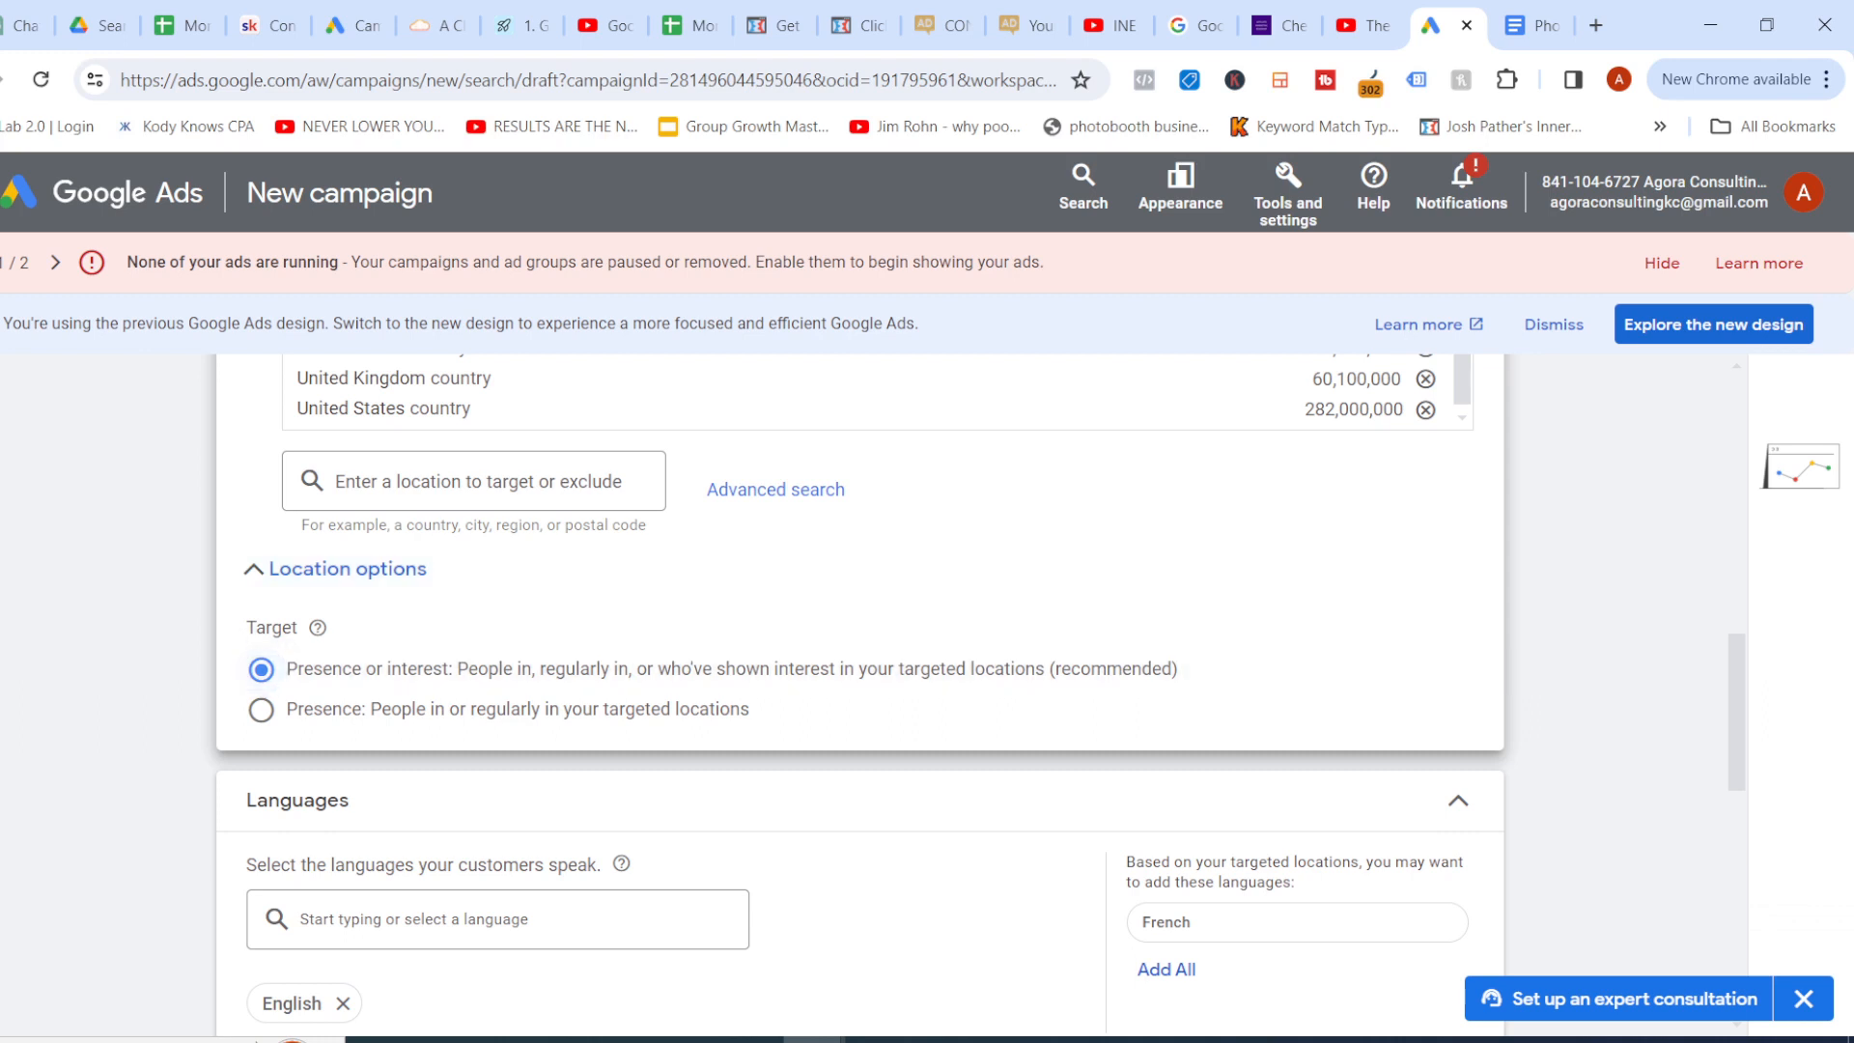
{"action": "left_click", "coordinate": [261, 710]}
{"action": "left_click", "coordinate": [261, 670]}
{"action": "left_click", "coordinate": [261, 710]}
Look through the customer languages available in the campaign's language list
{"action": "scroll", "coordinate": [716, 594], "scroll_direction": "down", "scroll_amount": 3}
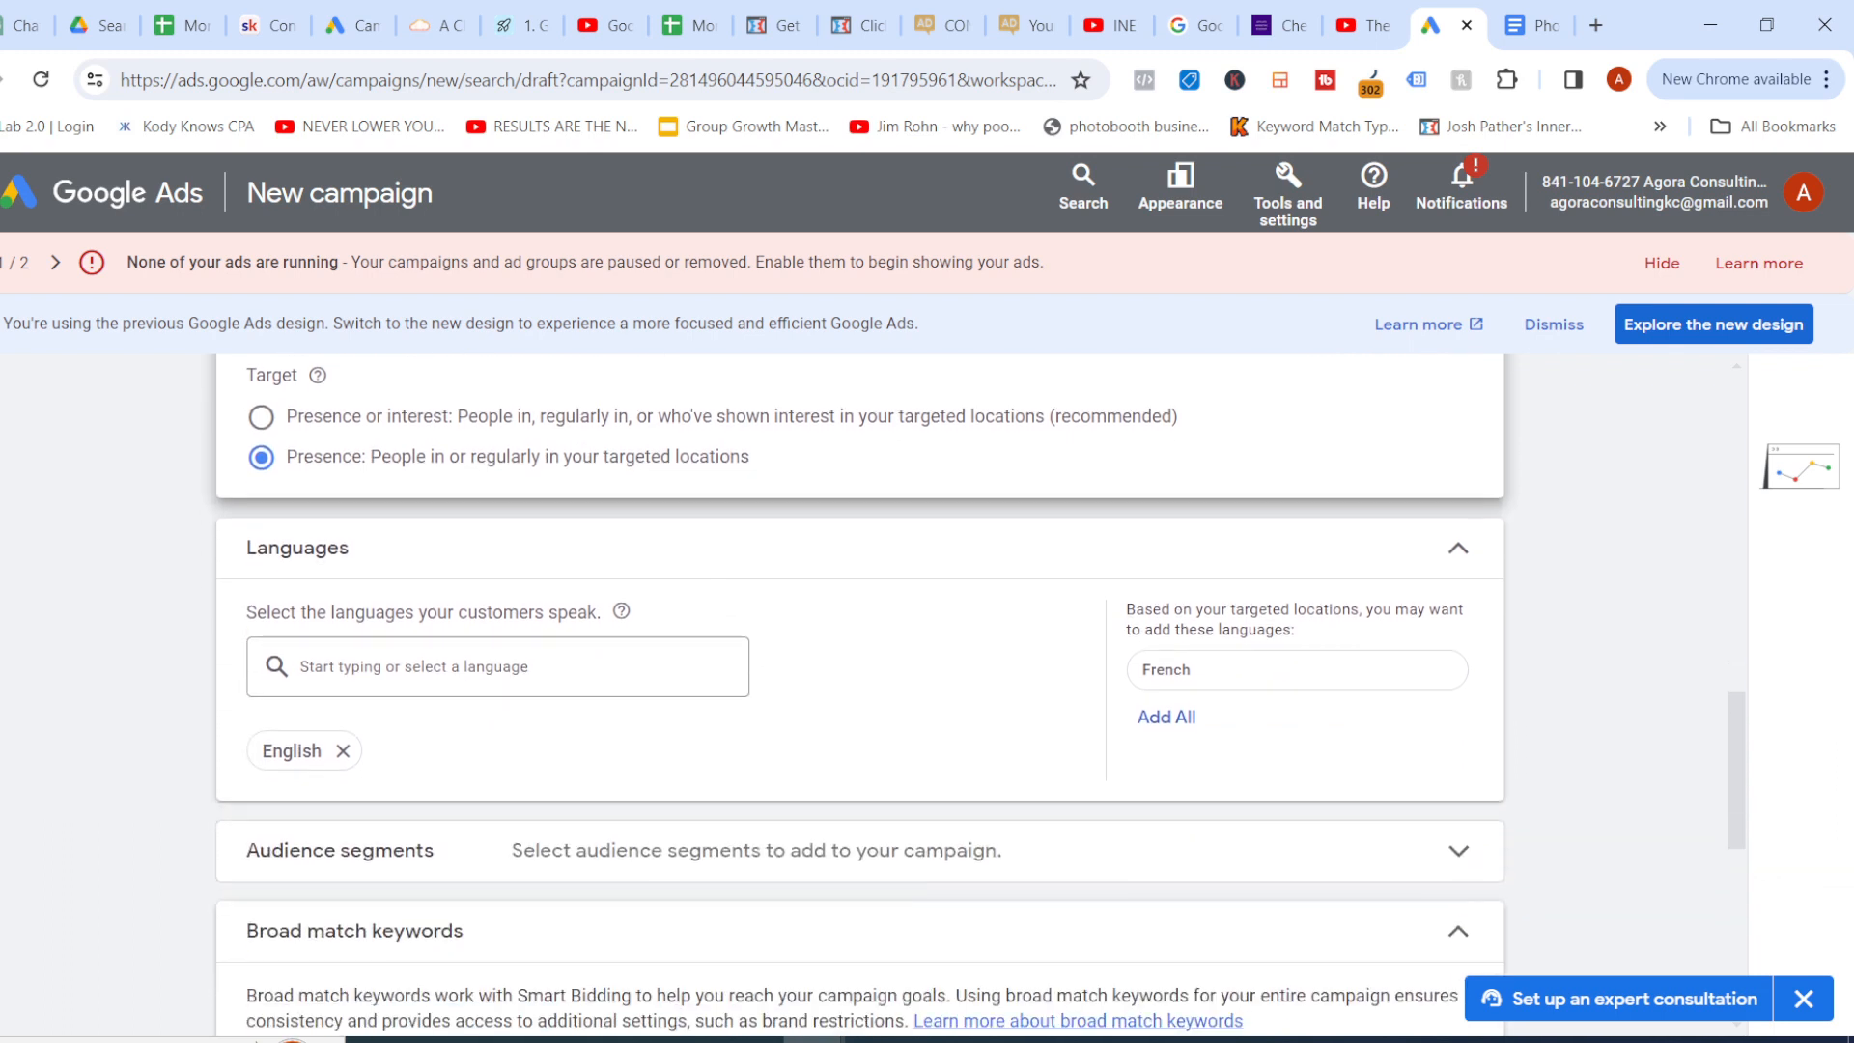
{"action": "scroll", "coordinate": [716, 594], "scroll_direction": "down", "scroll_amount": 2}
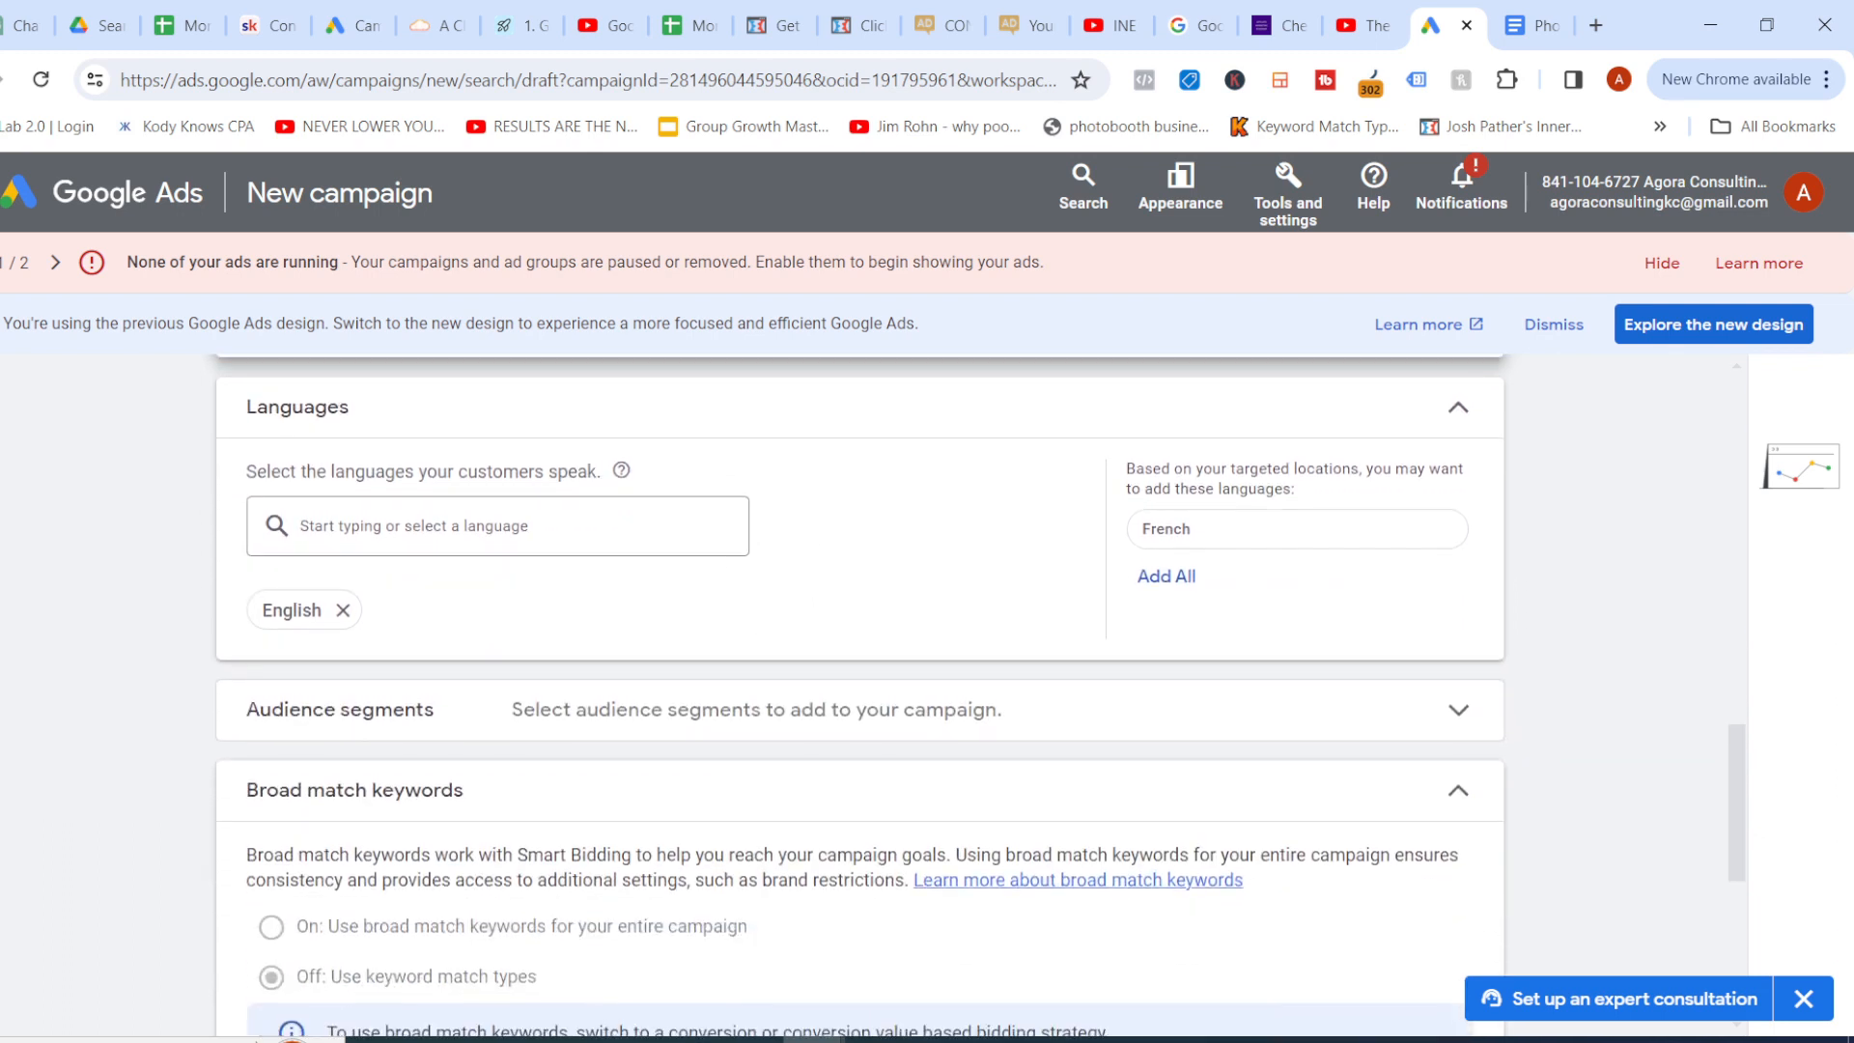
{"action": "left_click", "coordinate": [497, 527]}
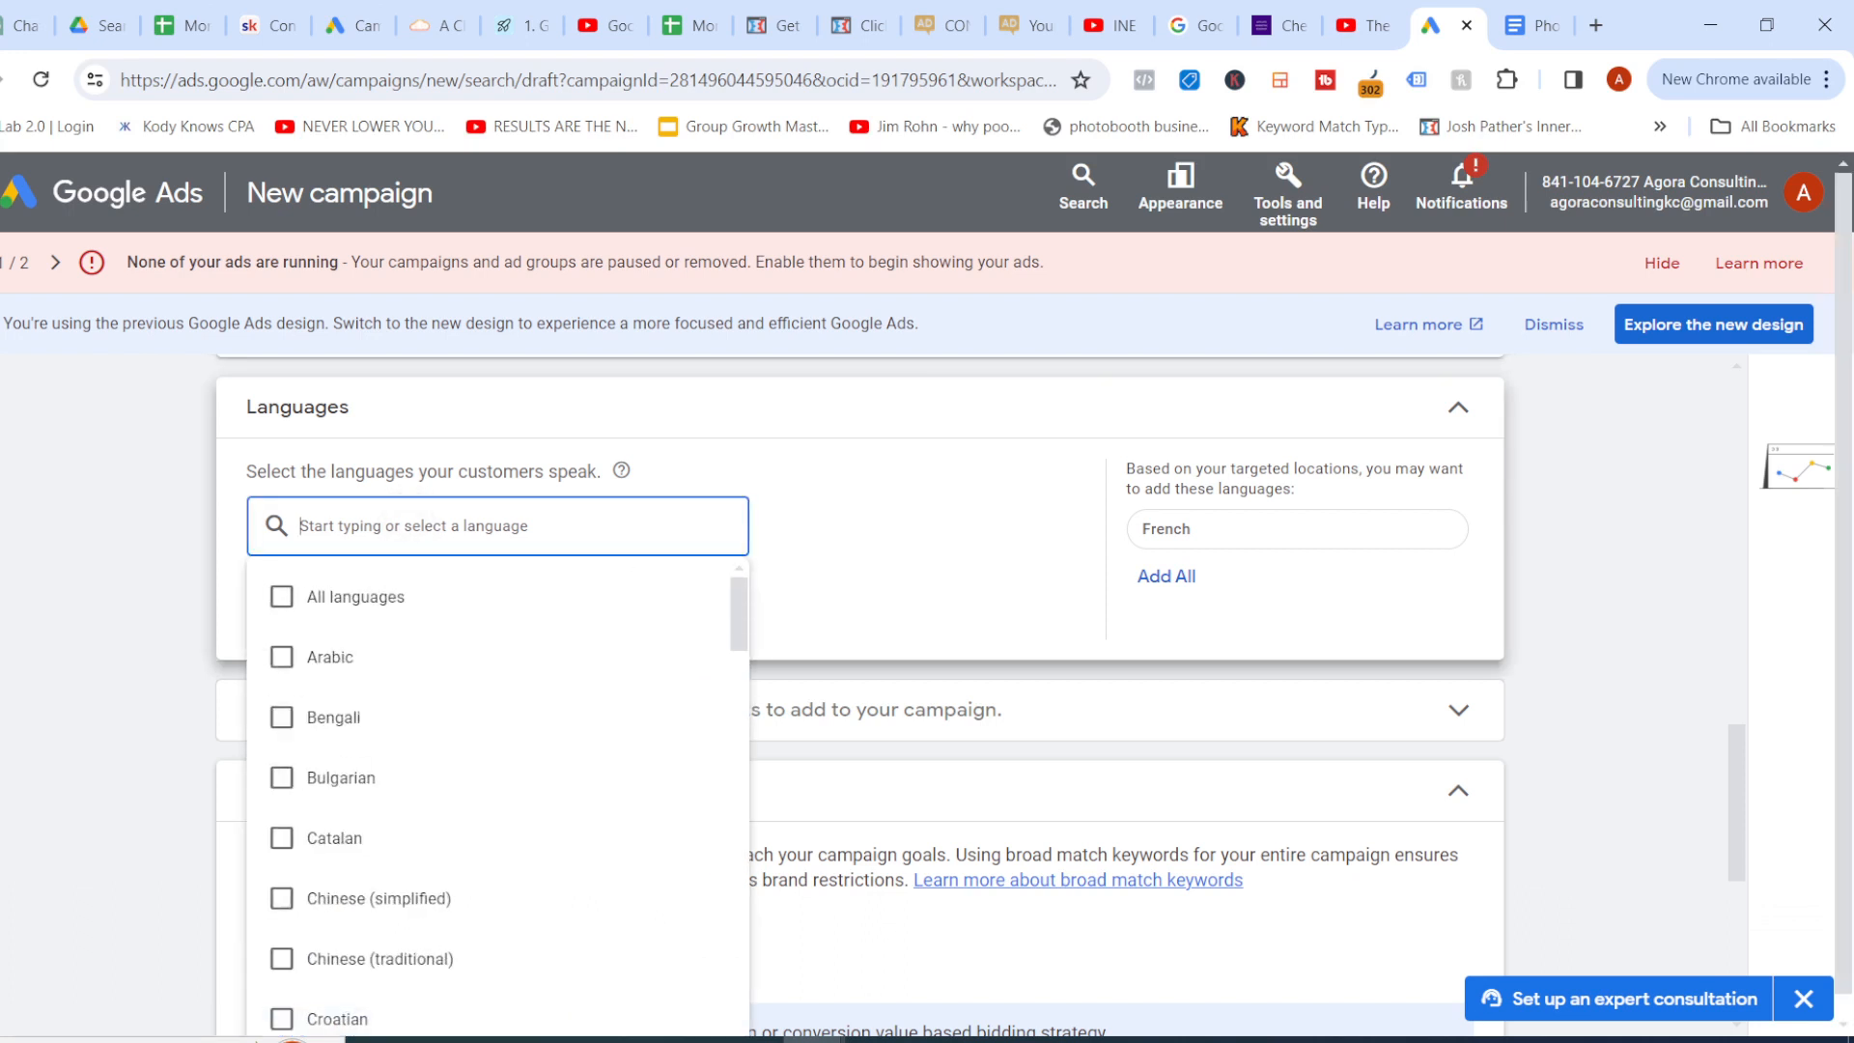
{"action": "scroll", "coordinate": [487, 947], "scroll_direction": "down", "scroll_amount": 3}
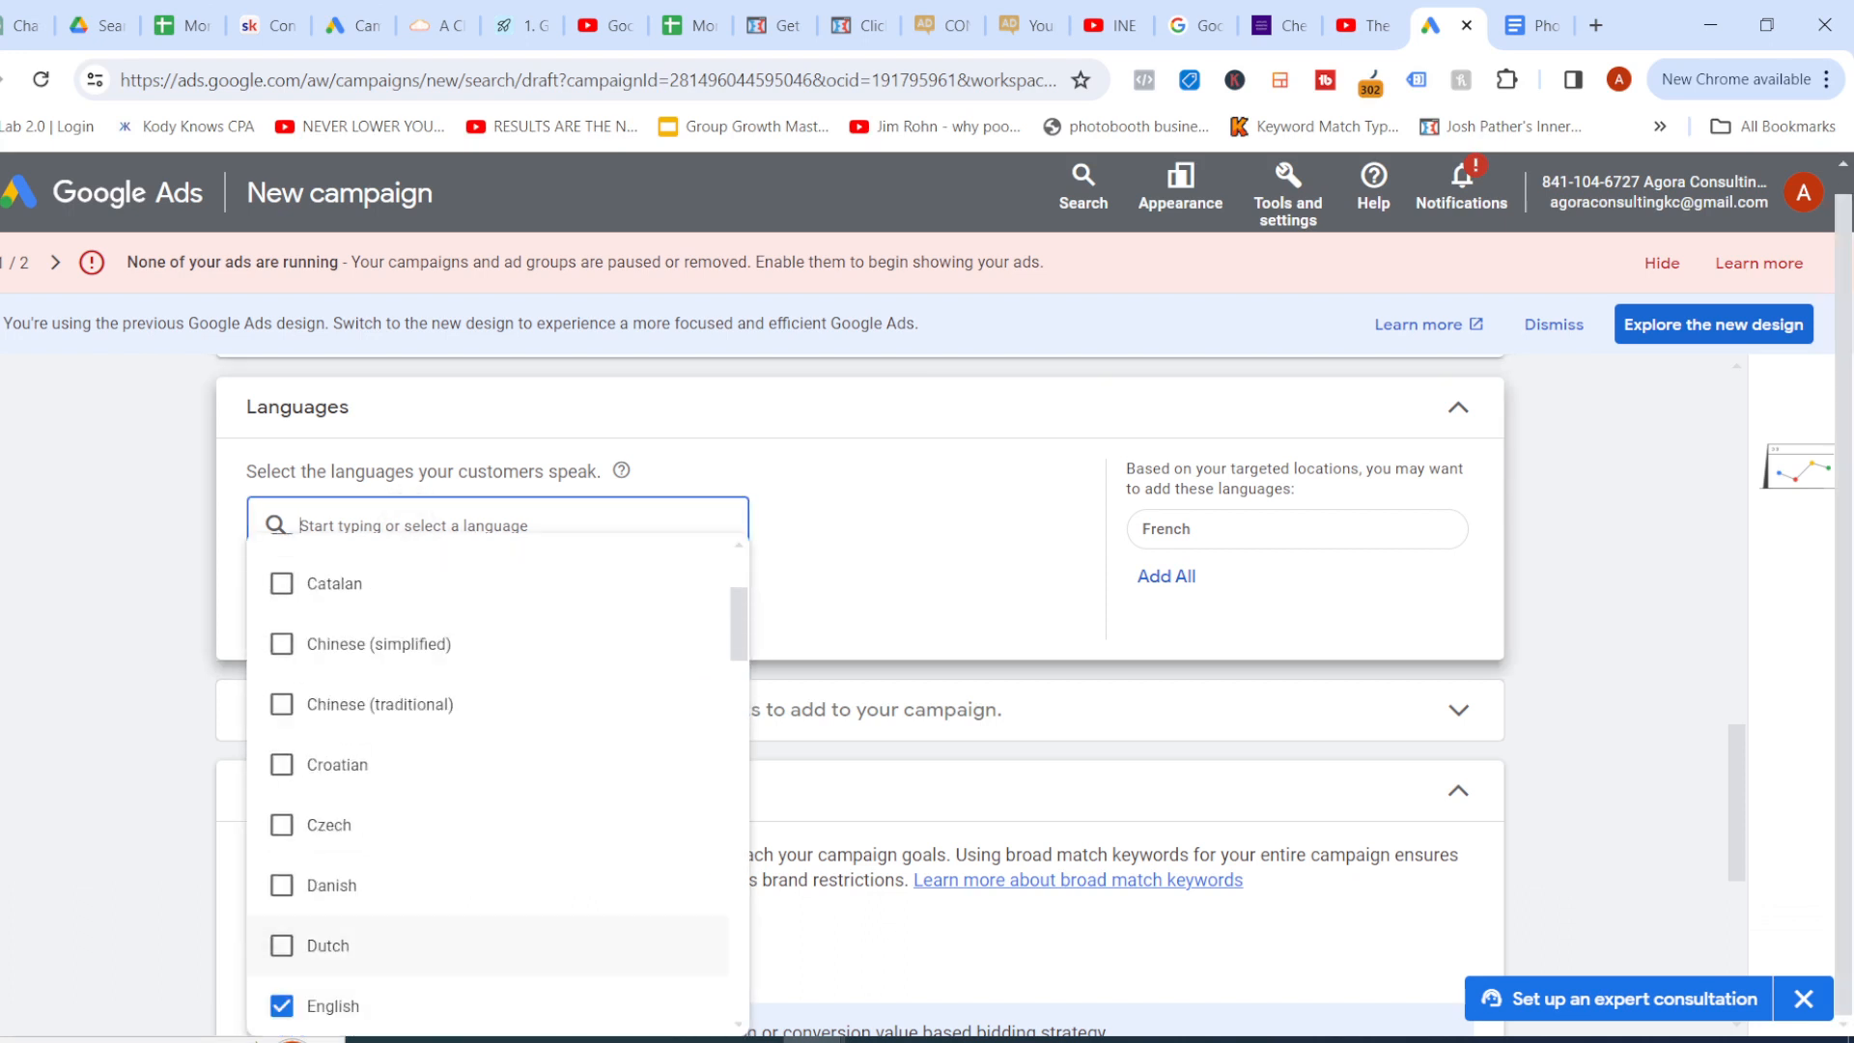
{"action": "left_click", "coordinate": [135, 512]}
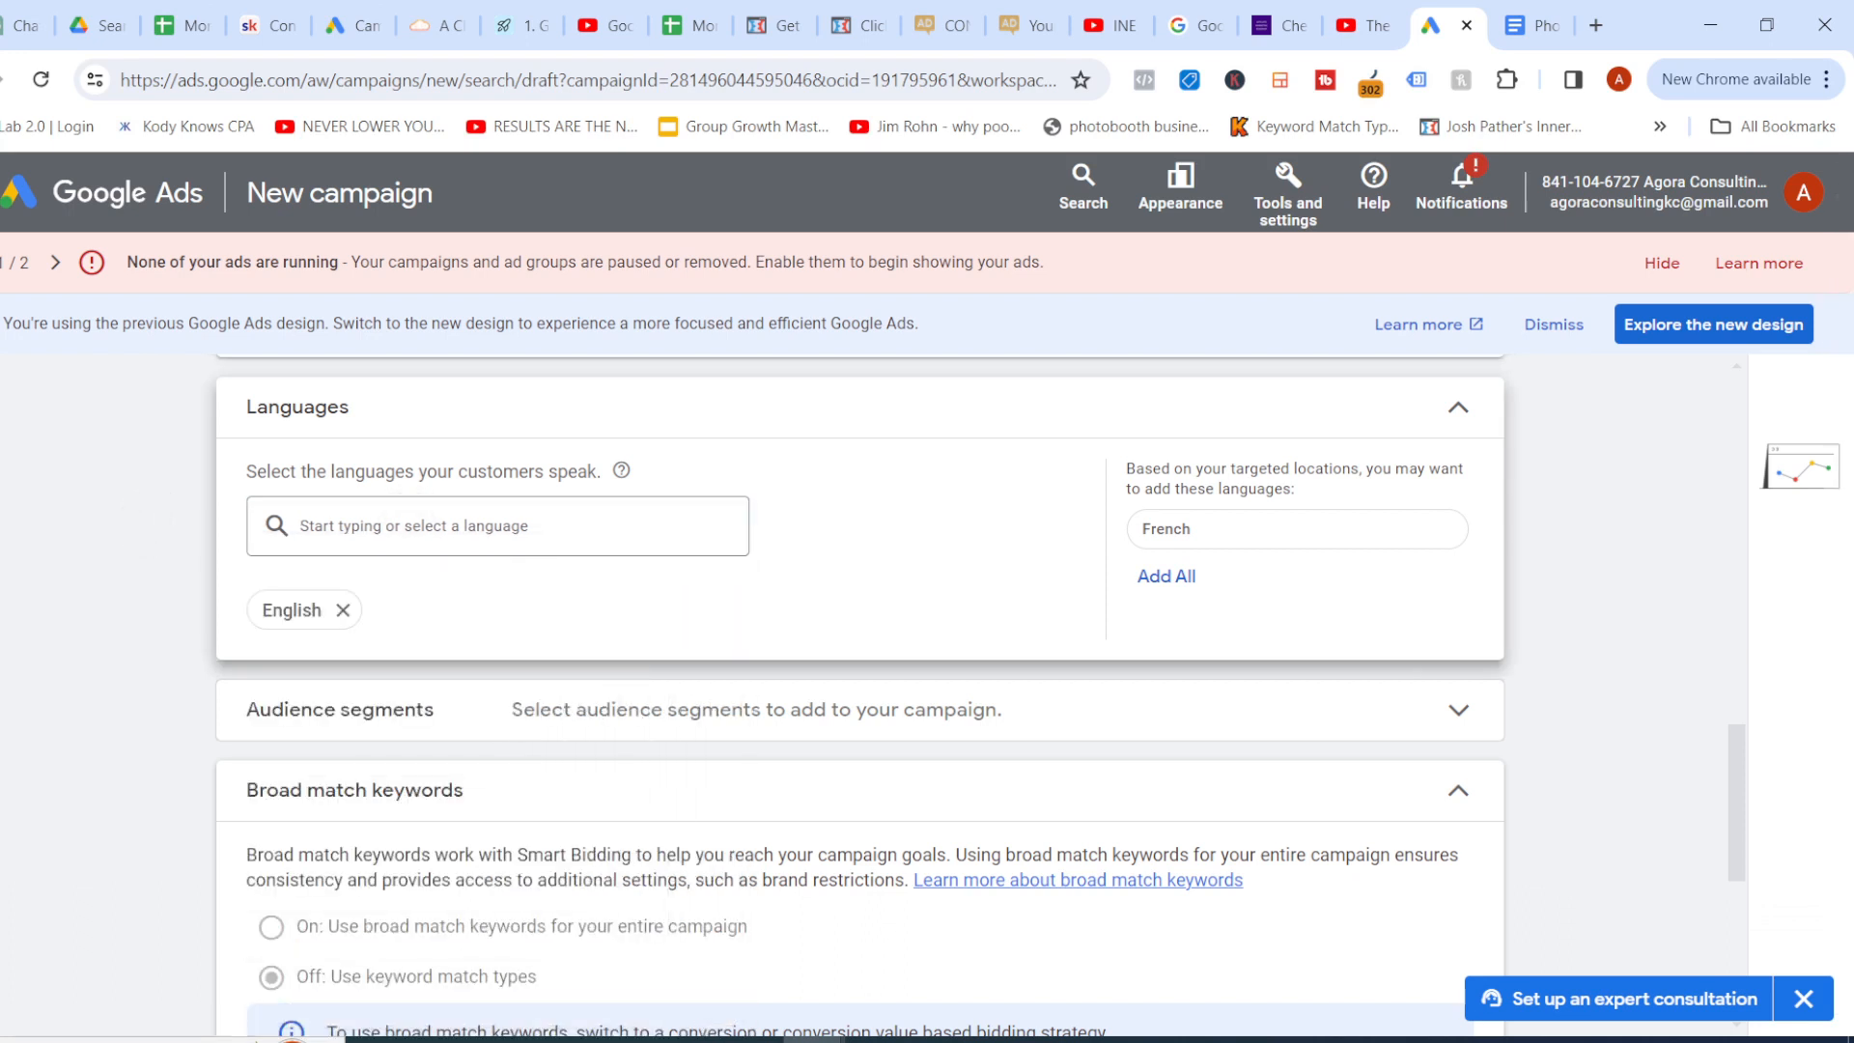
{"action": "scroll", "coordinate": [860, 695], "scroll_direction": "down", "scroll_amount": 2}
{"action": "scroll", "coordinate": [859, 695], "scroll_direction": "up", "scroll_amount": 3}
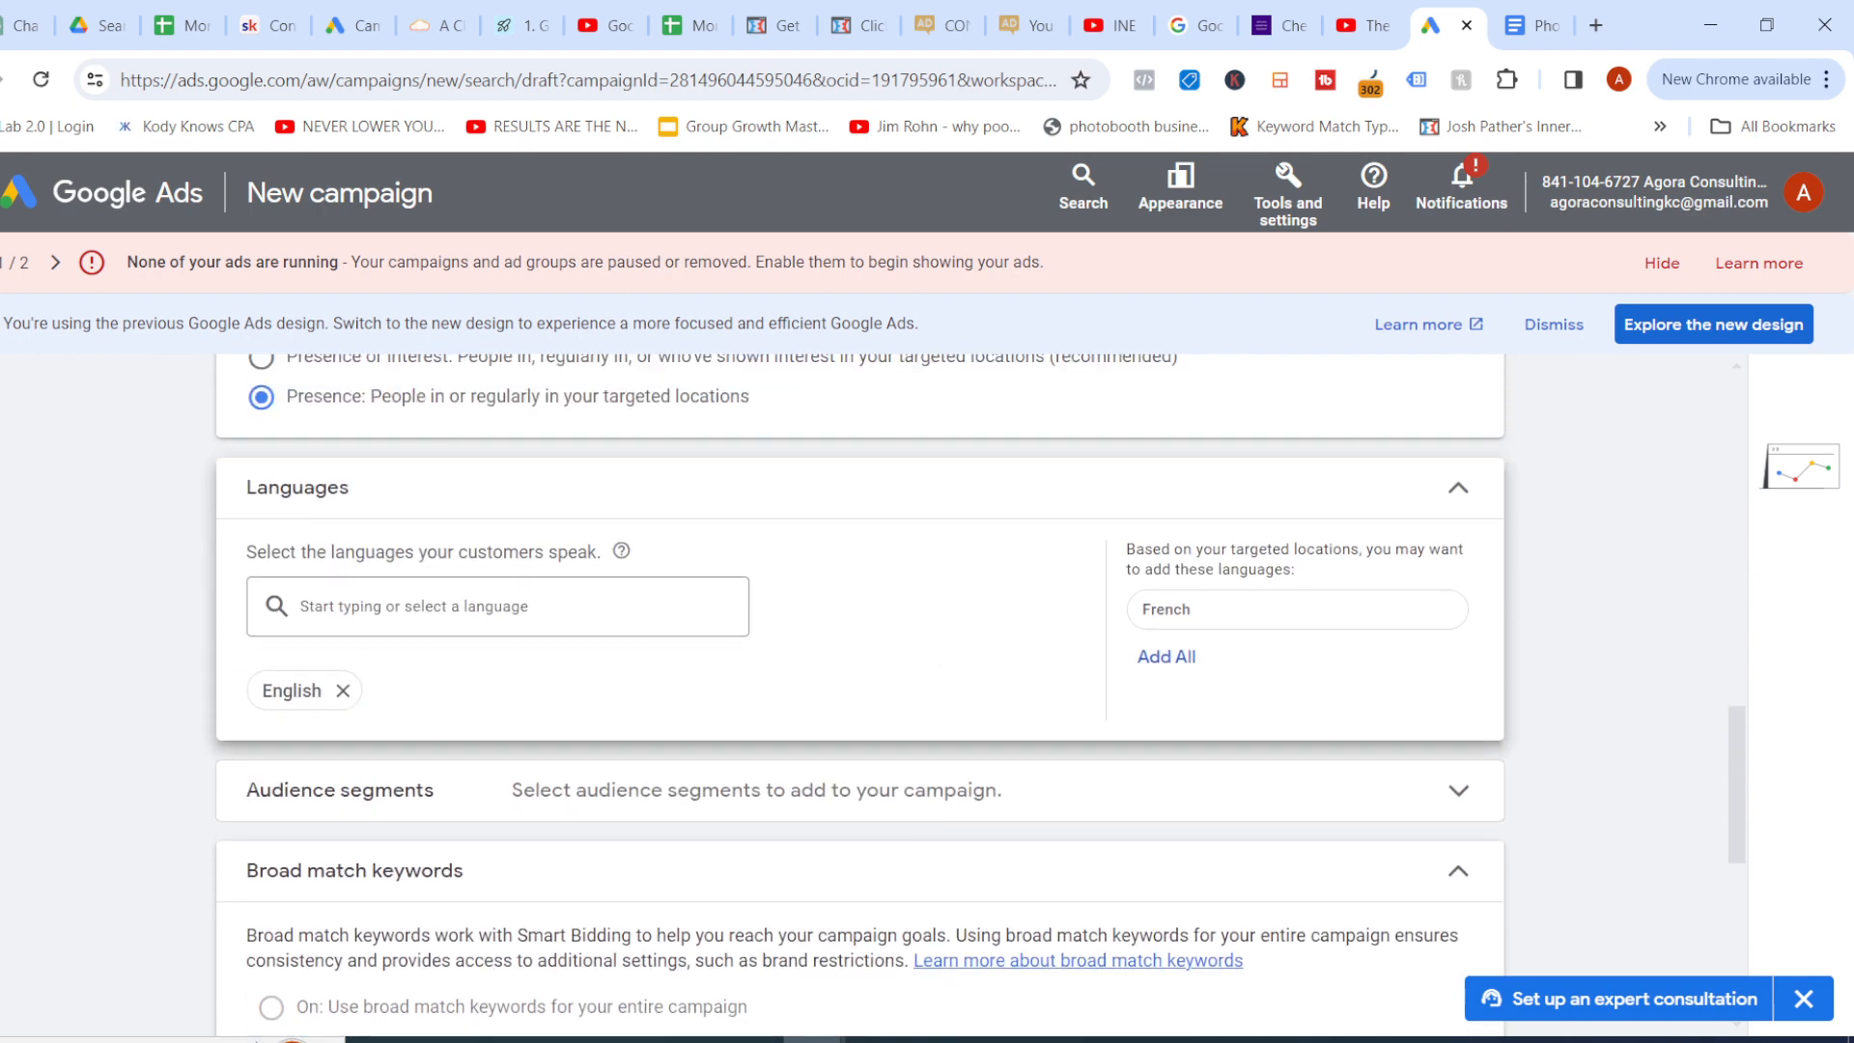
{"action": "double_click", "coordinate": [1163, 555]}
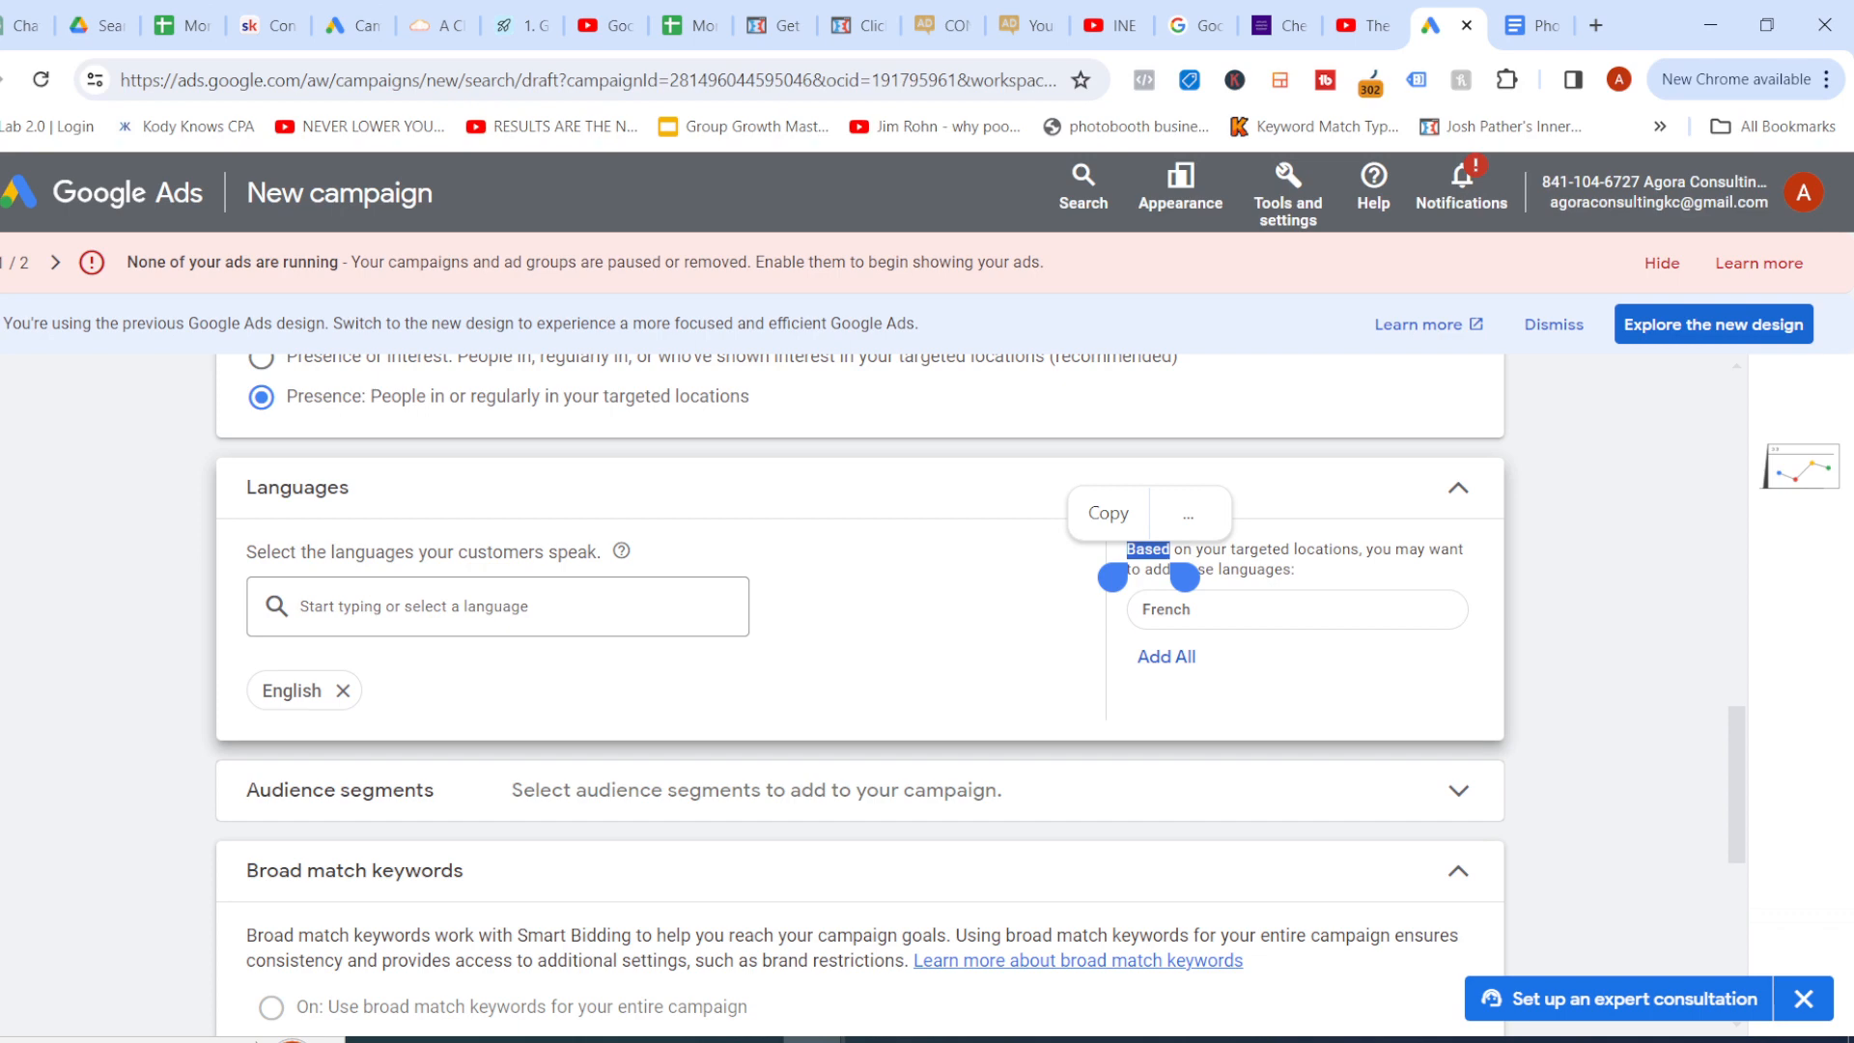
{"action": "left_click", "coordinate": [123, 584]}
Expand the campaign's audience segments and add the suggested Wedding Planning segment
{"action": "scroll", "coordinate": [859, 695], "scroll_direction": "down", "scroll_amount": 3}
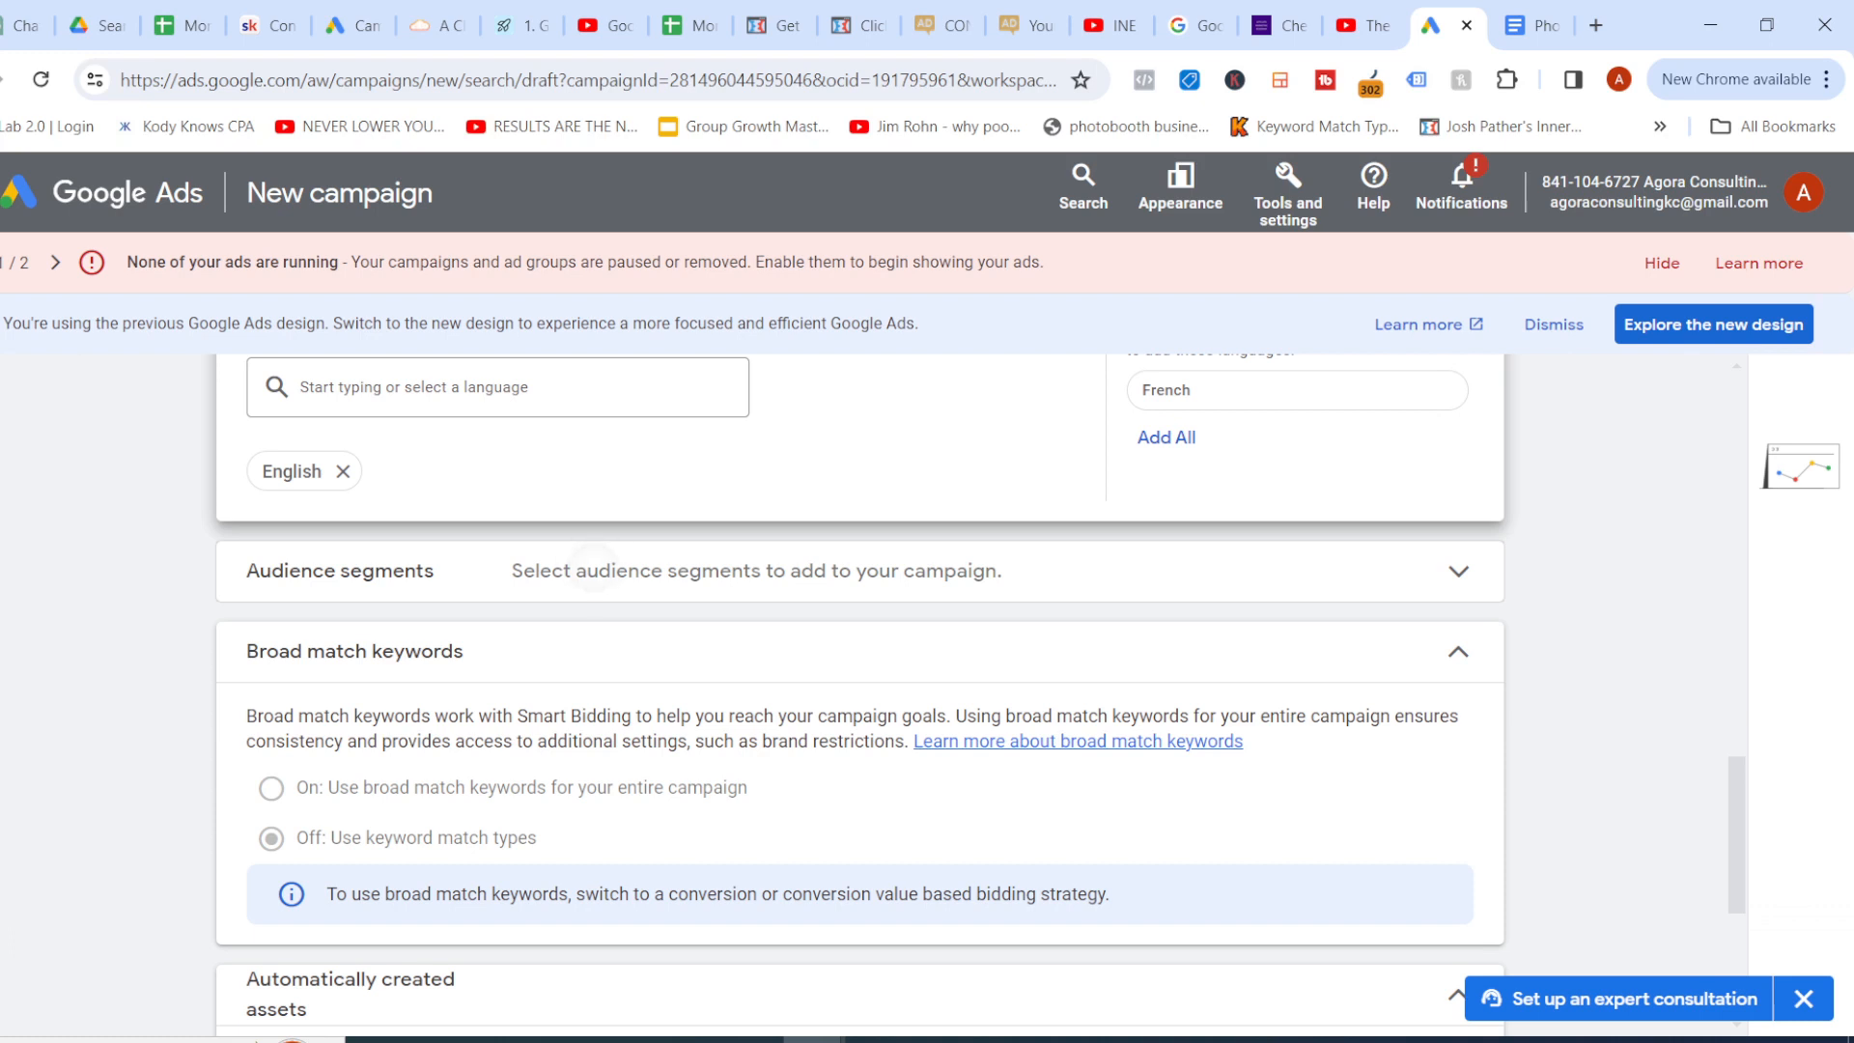
{"action": "left_click", "coordinate": [593, 568]}
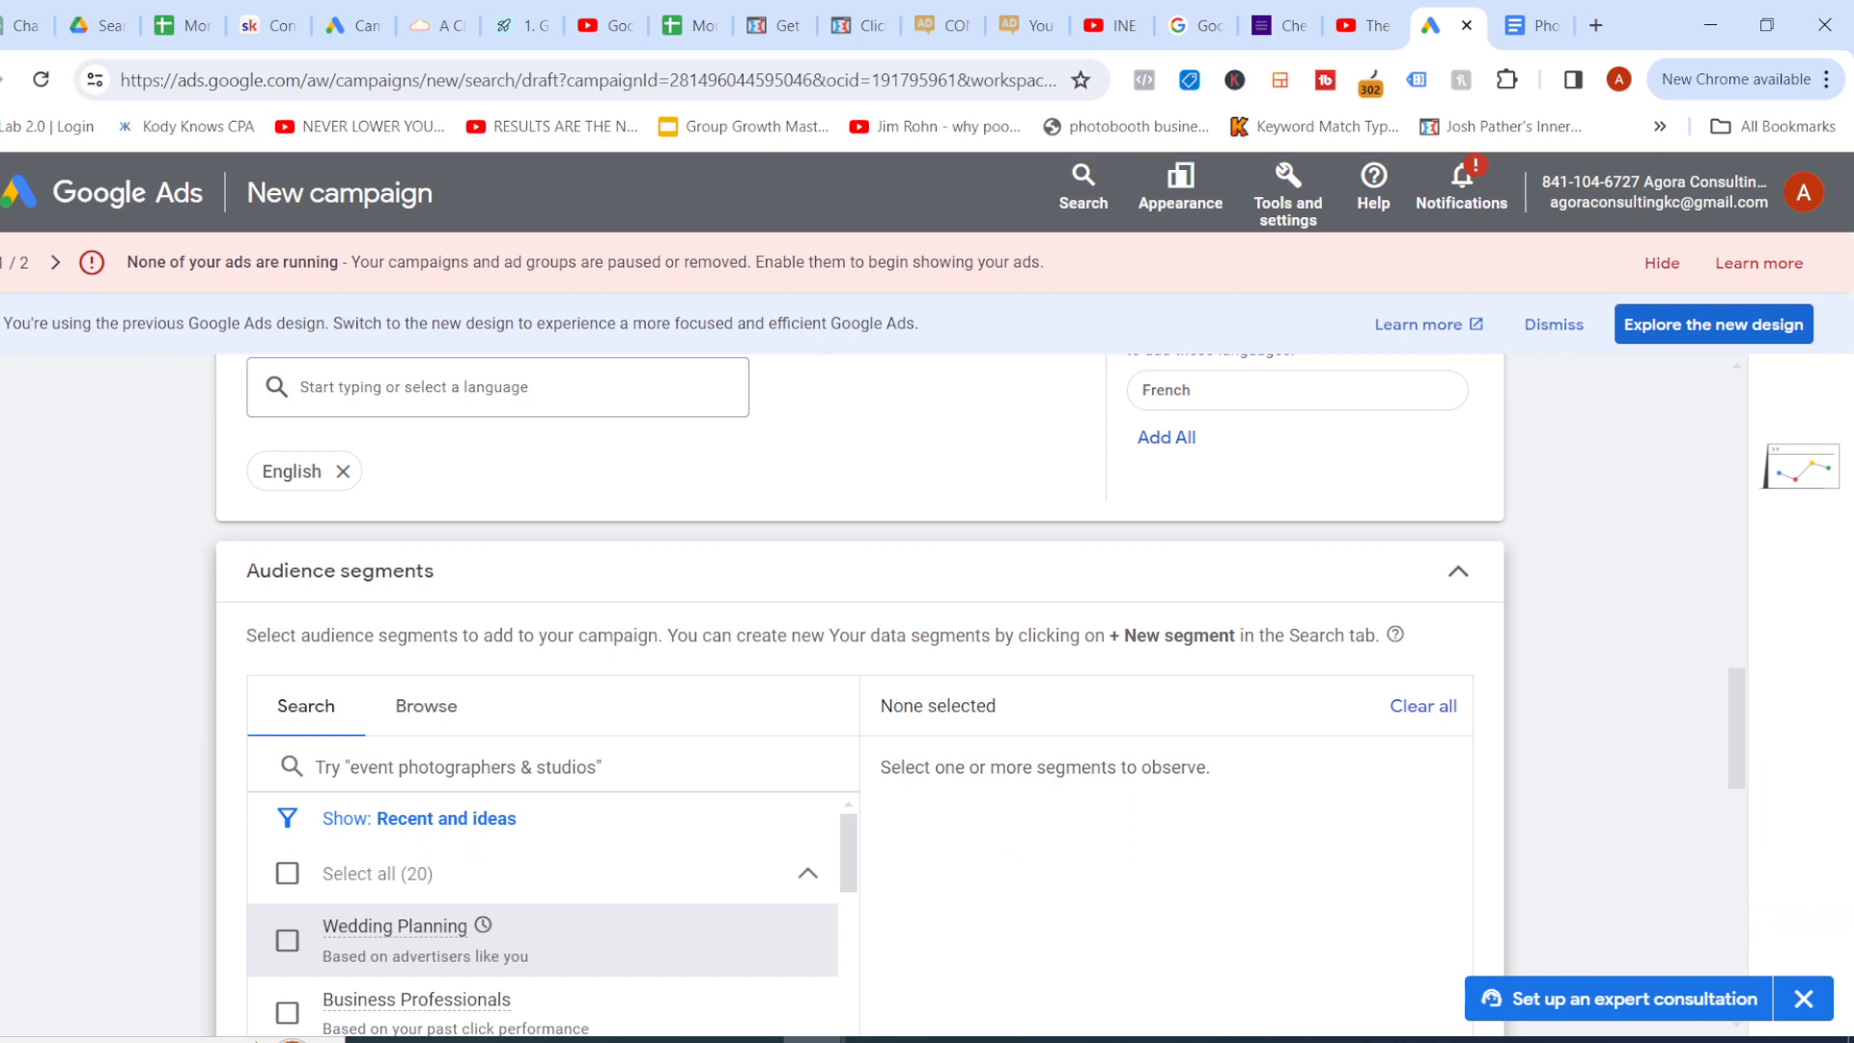
{"action": "scroll", "coordinate": [859, 695], "scroll_direction": "down", "scroll_amount": 2}
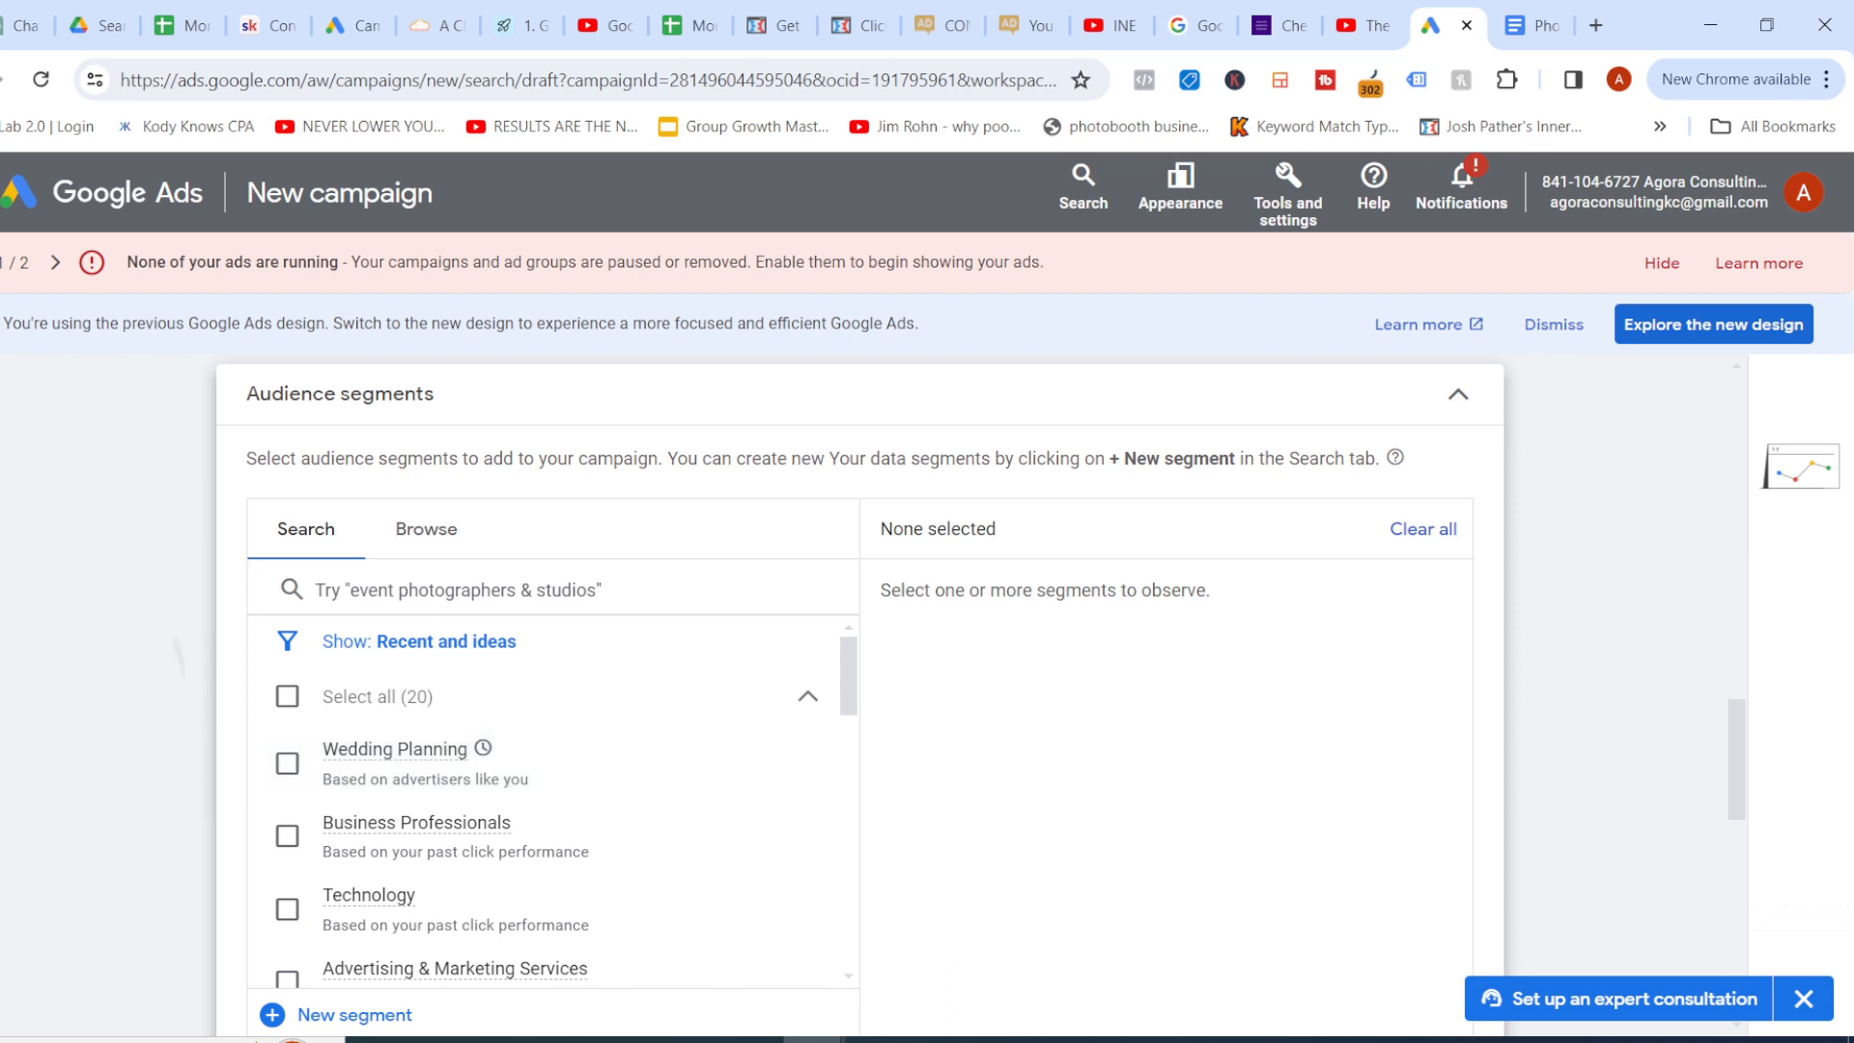
{"action": "scroll", "coordinate": [860, 696], "scroll_direction": "down", "scroll_amount": 2}
{"action": "left_click", "coordinate": [286, 576]}
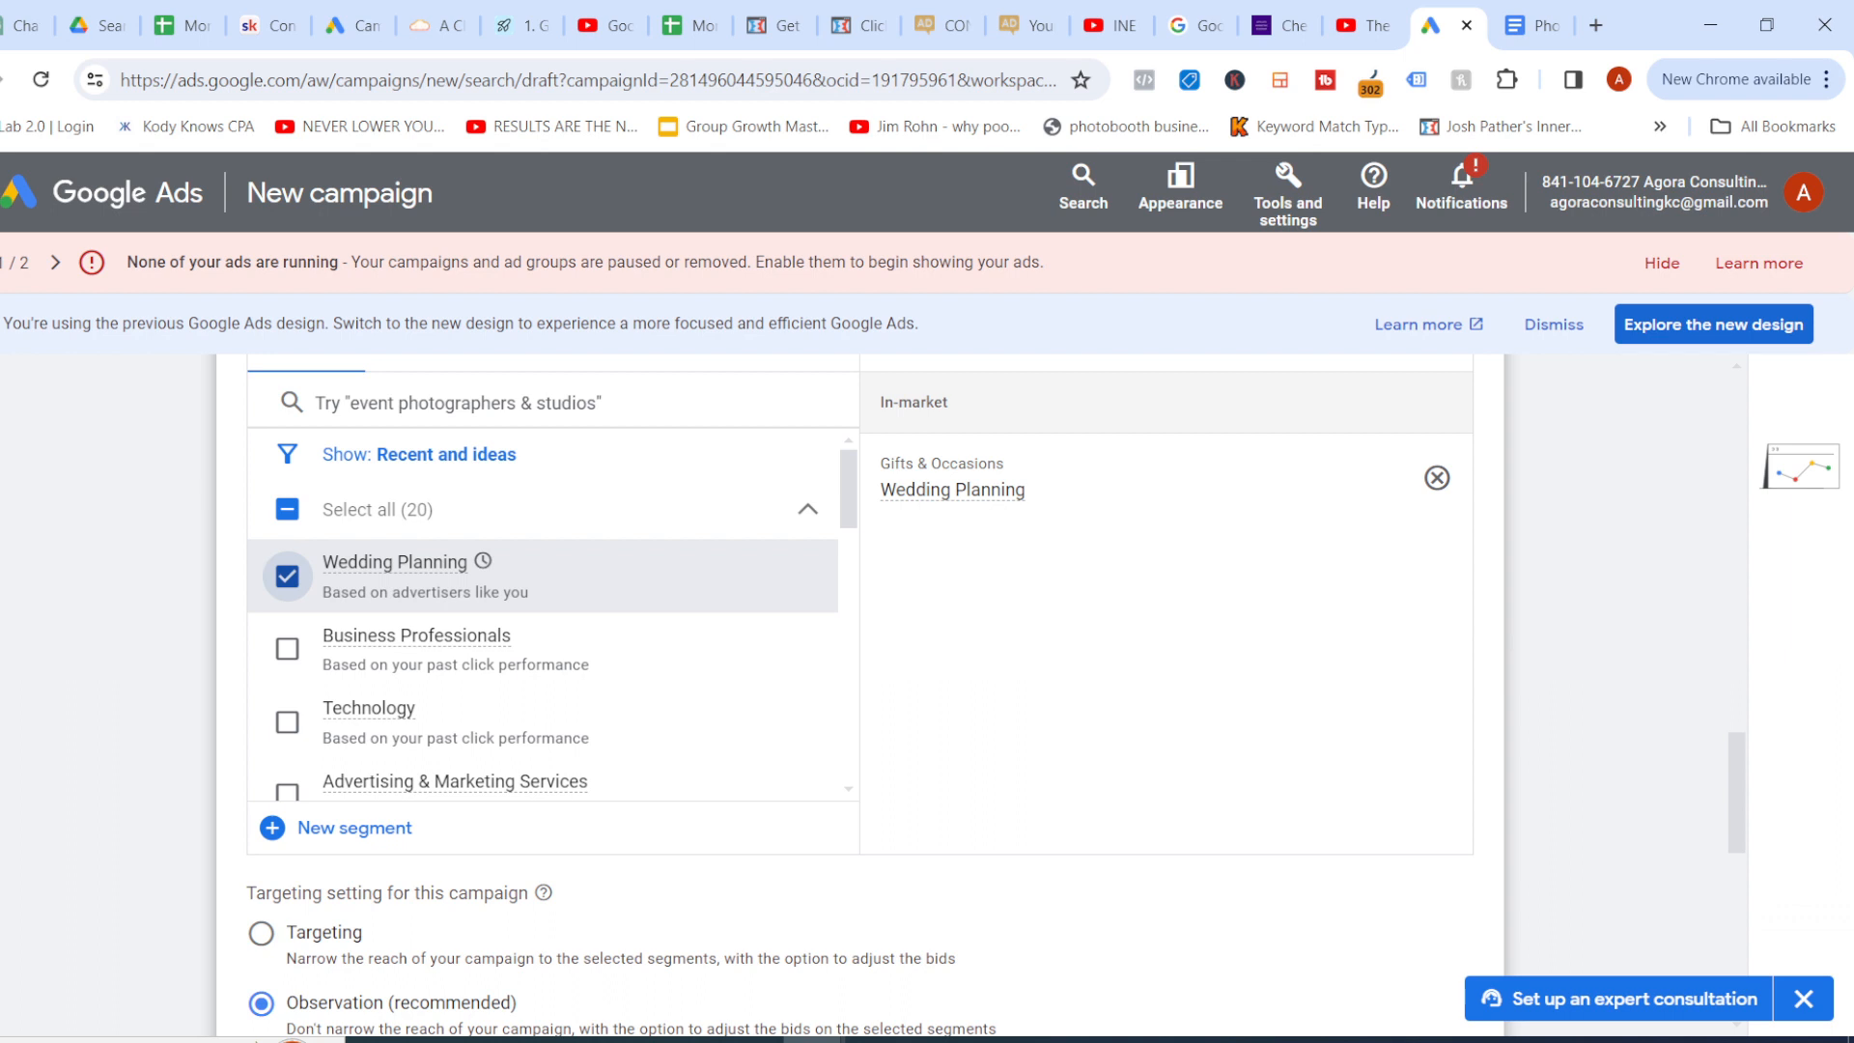
Look through the suggested audience segments and search the segments for "photographers"
{"action": "scroll", "coordinate": [551, 615], "scroll_direction": "down", "scroll_amount": 5}
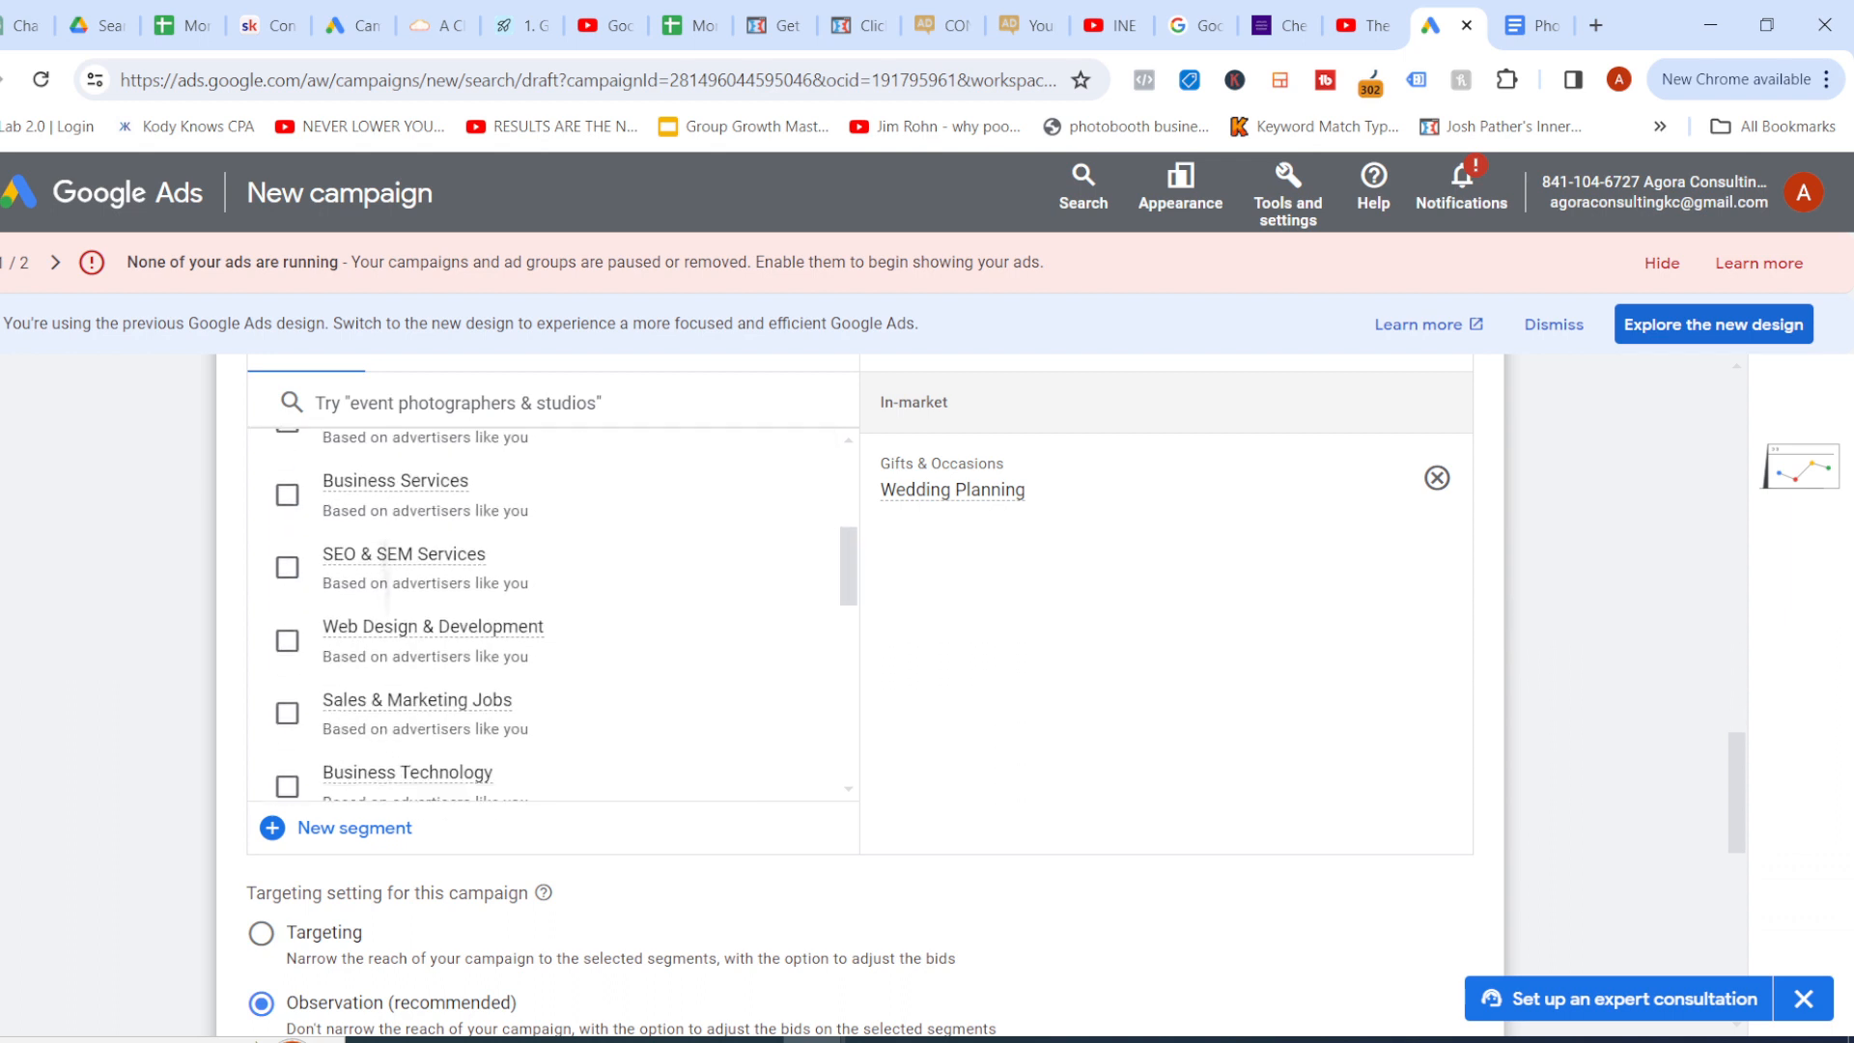
{"action": "scroll", "coordinate": [550, 615], "scroll_direction": "down", "scroll_amount": 3}
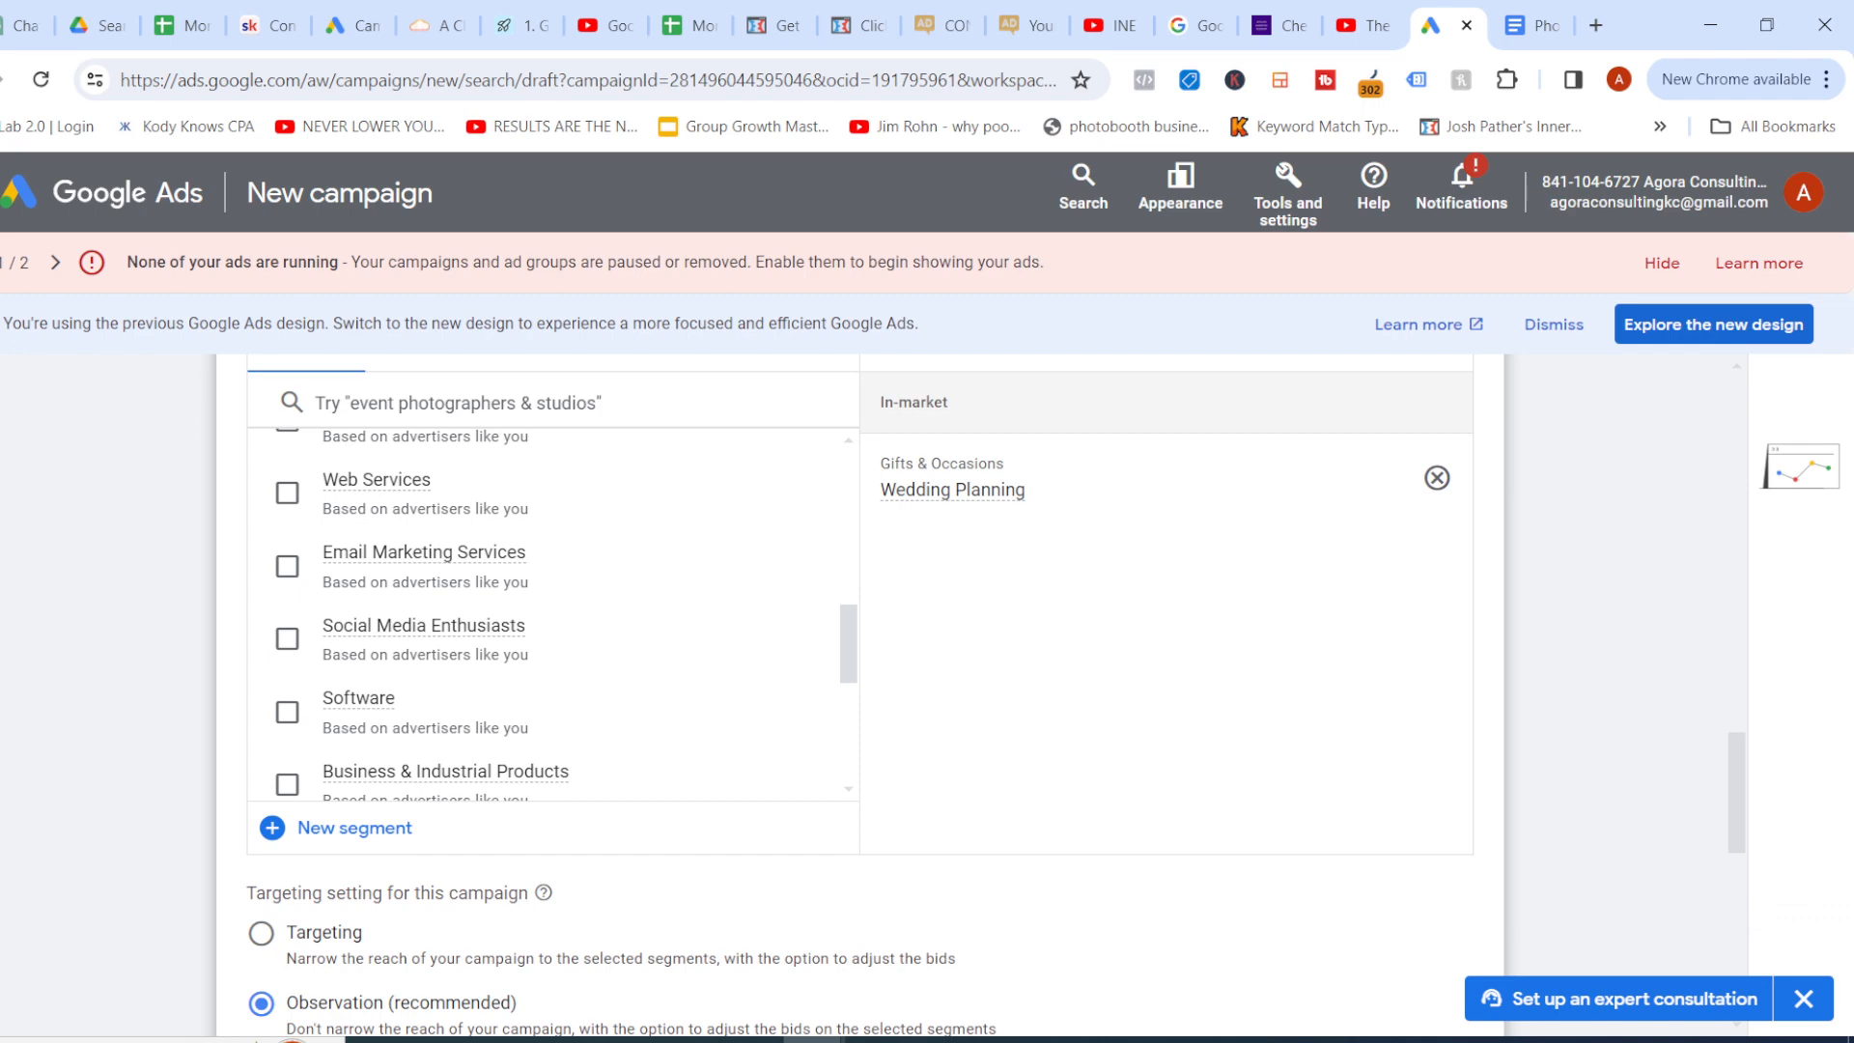
{"action": "scroll", "coordinate": [551, 615], "scroll_direction": "down", "scroll_amount": 2}
{"action": "scroll", "coordinate": [550, 615], "scroll_direction": "down", "scroll_amount": 3}
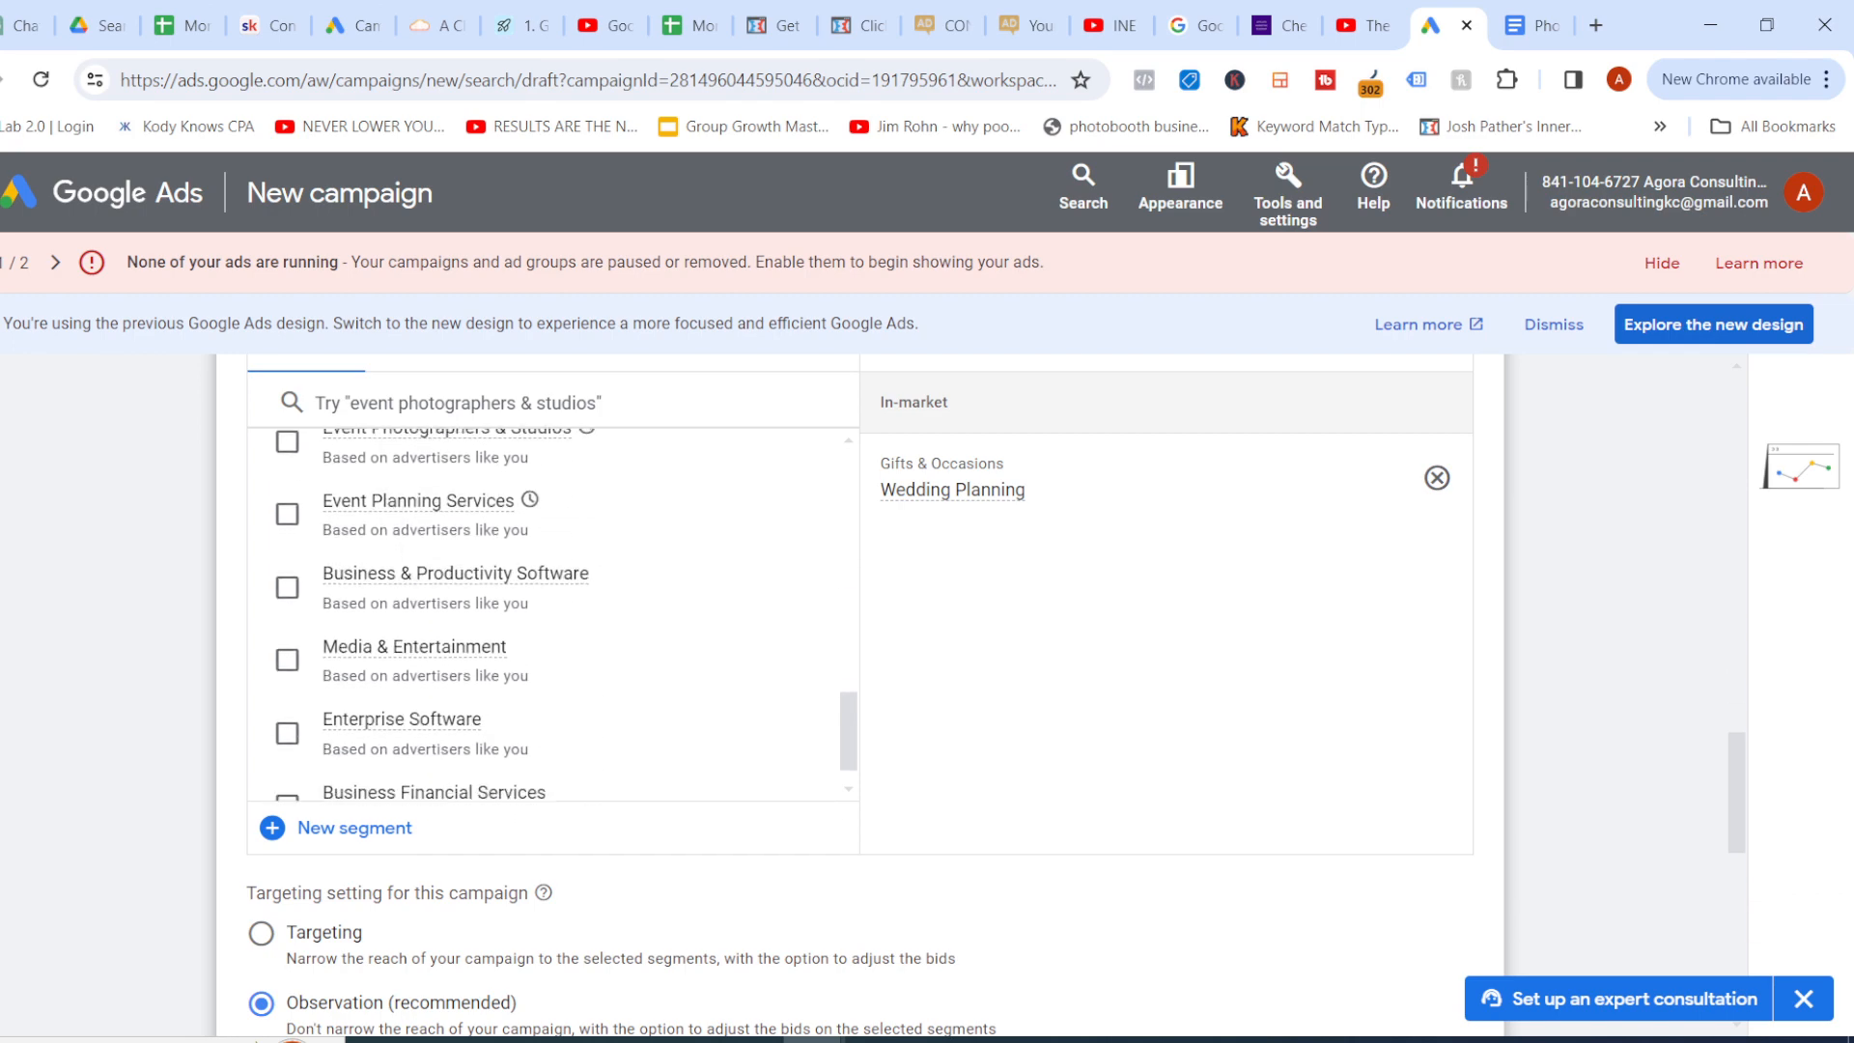
{"action": "scroll", "coordinate": [995, 695], "scroll_direction": "up", "scroll_amount": 4}
{"action": "scroll", "coordinate": [994, 696], "scroll_direction": "up", "scroll_amount": 1}
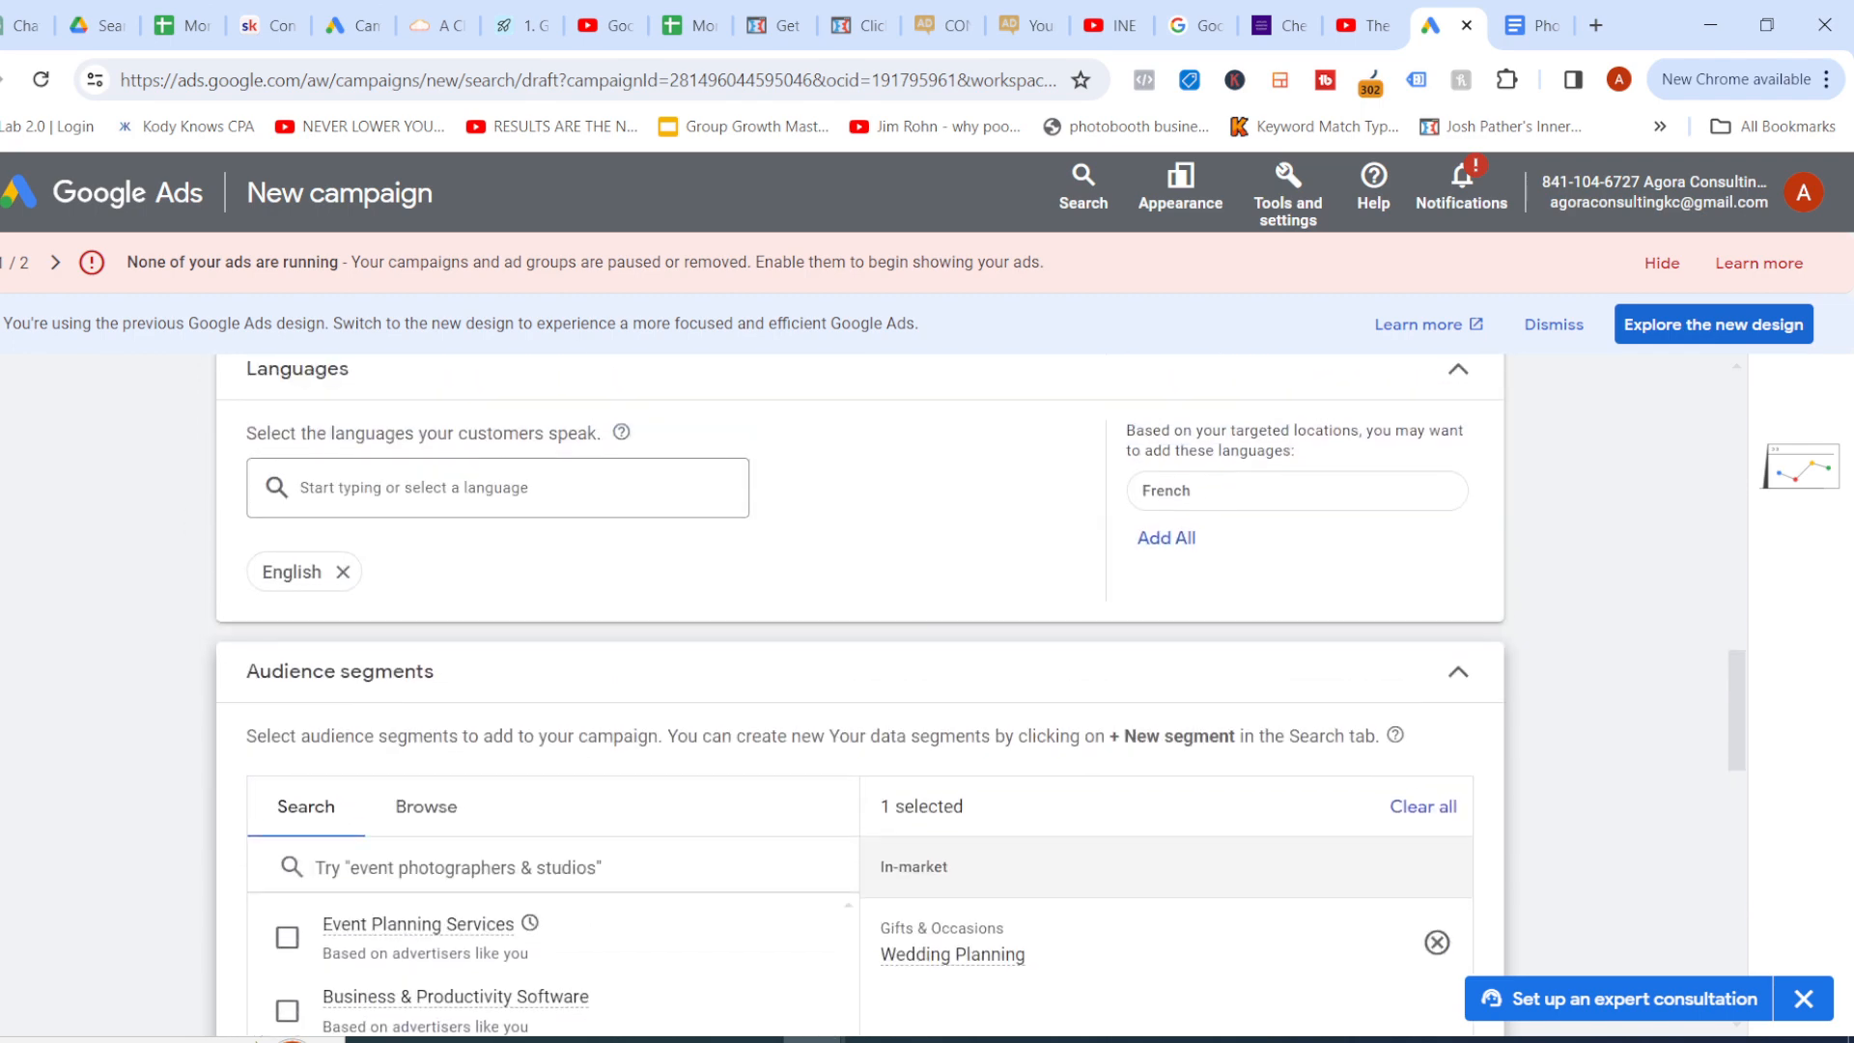
{"action": "left_click", "coordinate": [401, 868]}
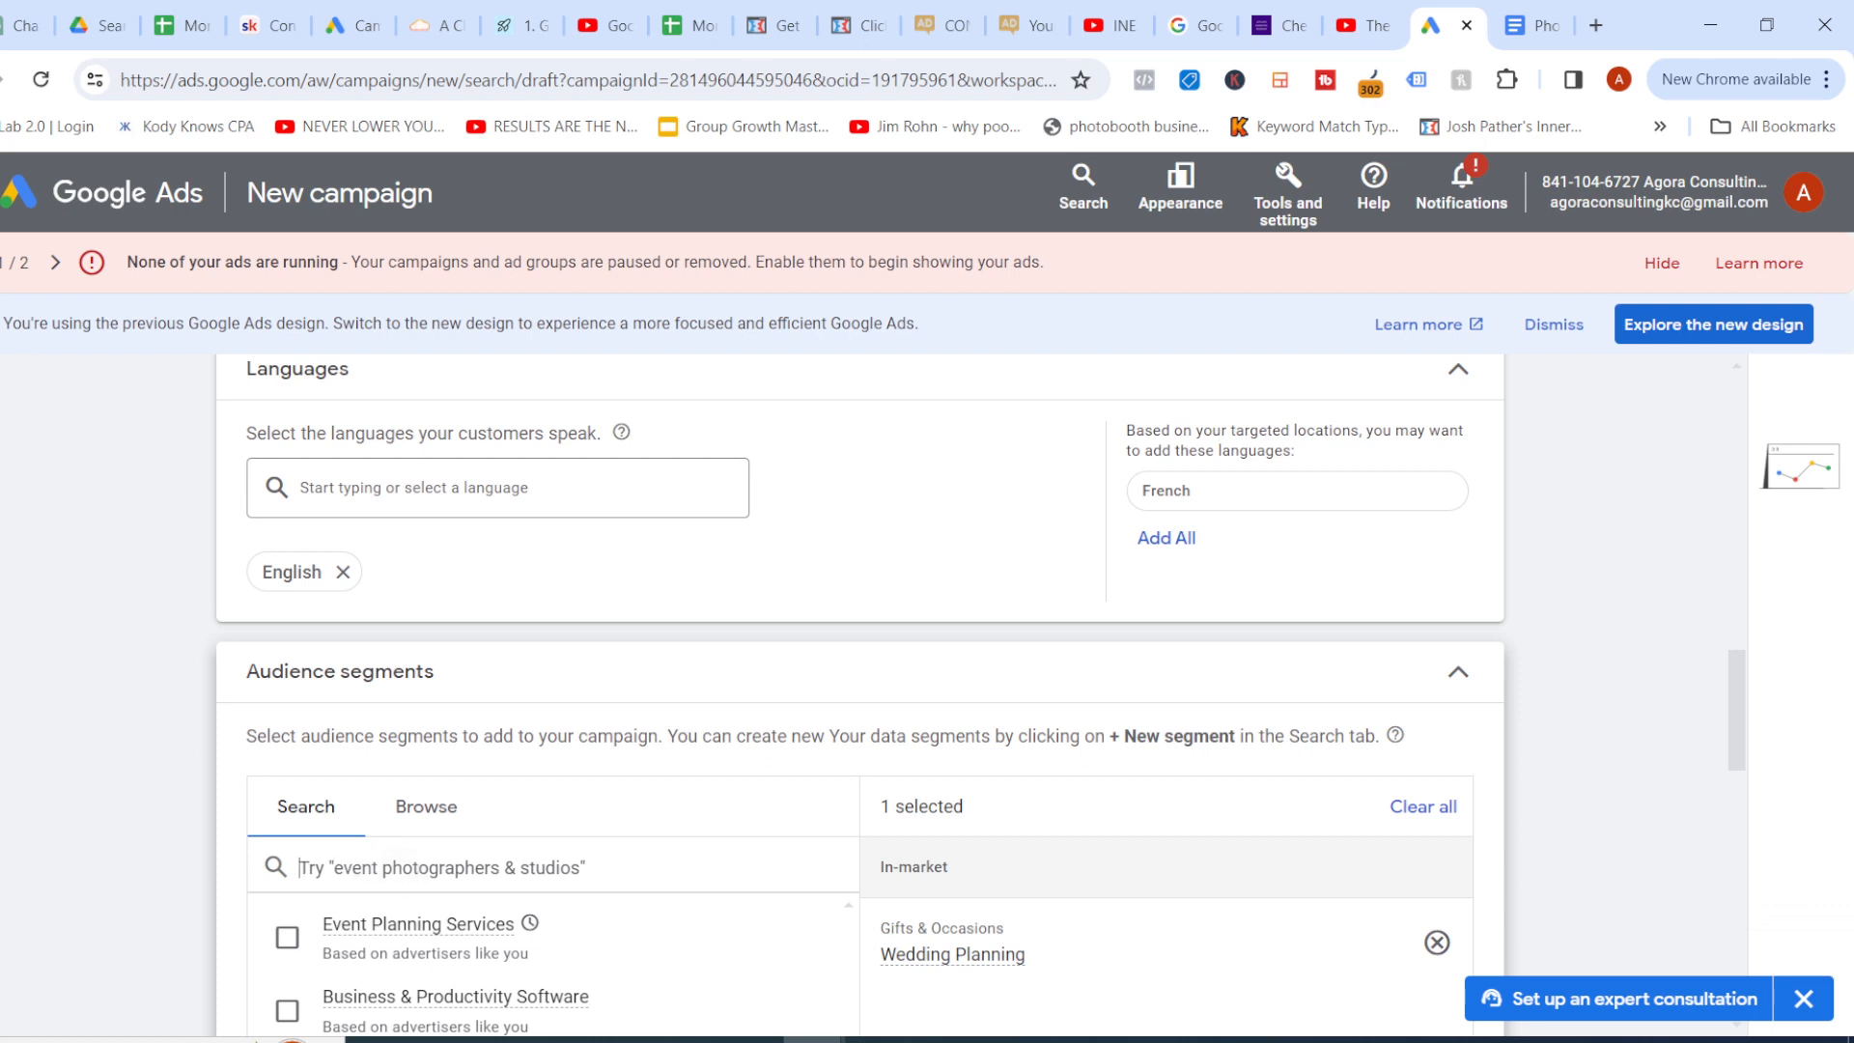
{"action": "type", "text": "photograhper"}
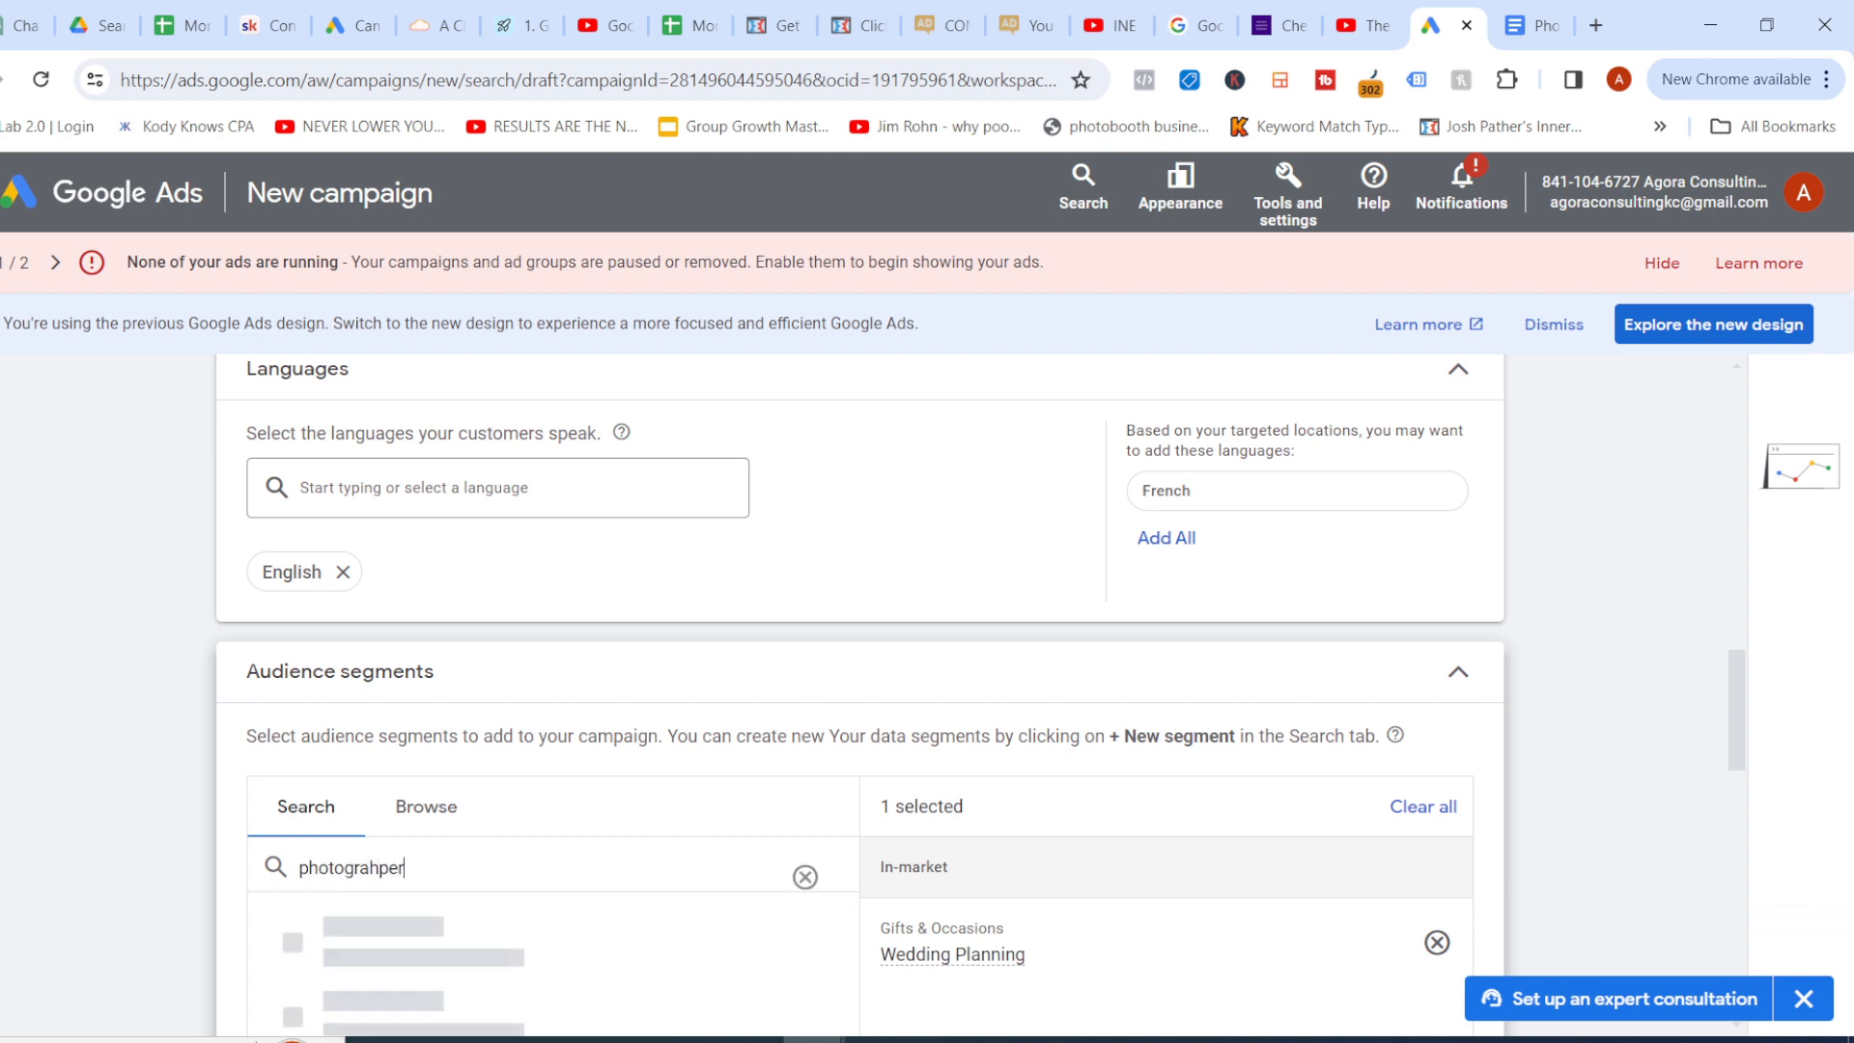
{"action": "key", "text": "BackSpace"}
{"action": "key", "text": "BackSpace"}
{"action": "key", "text": "BackSpace"}
{"action": "key", "text": "BackSpace"}
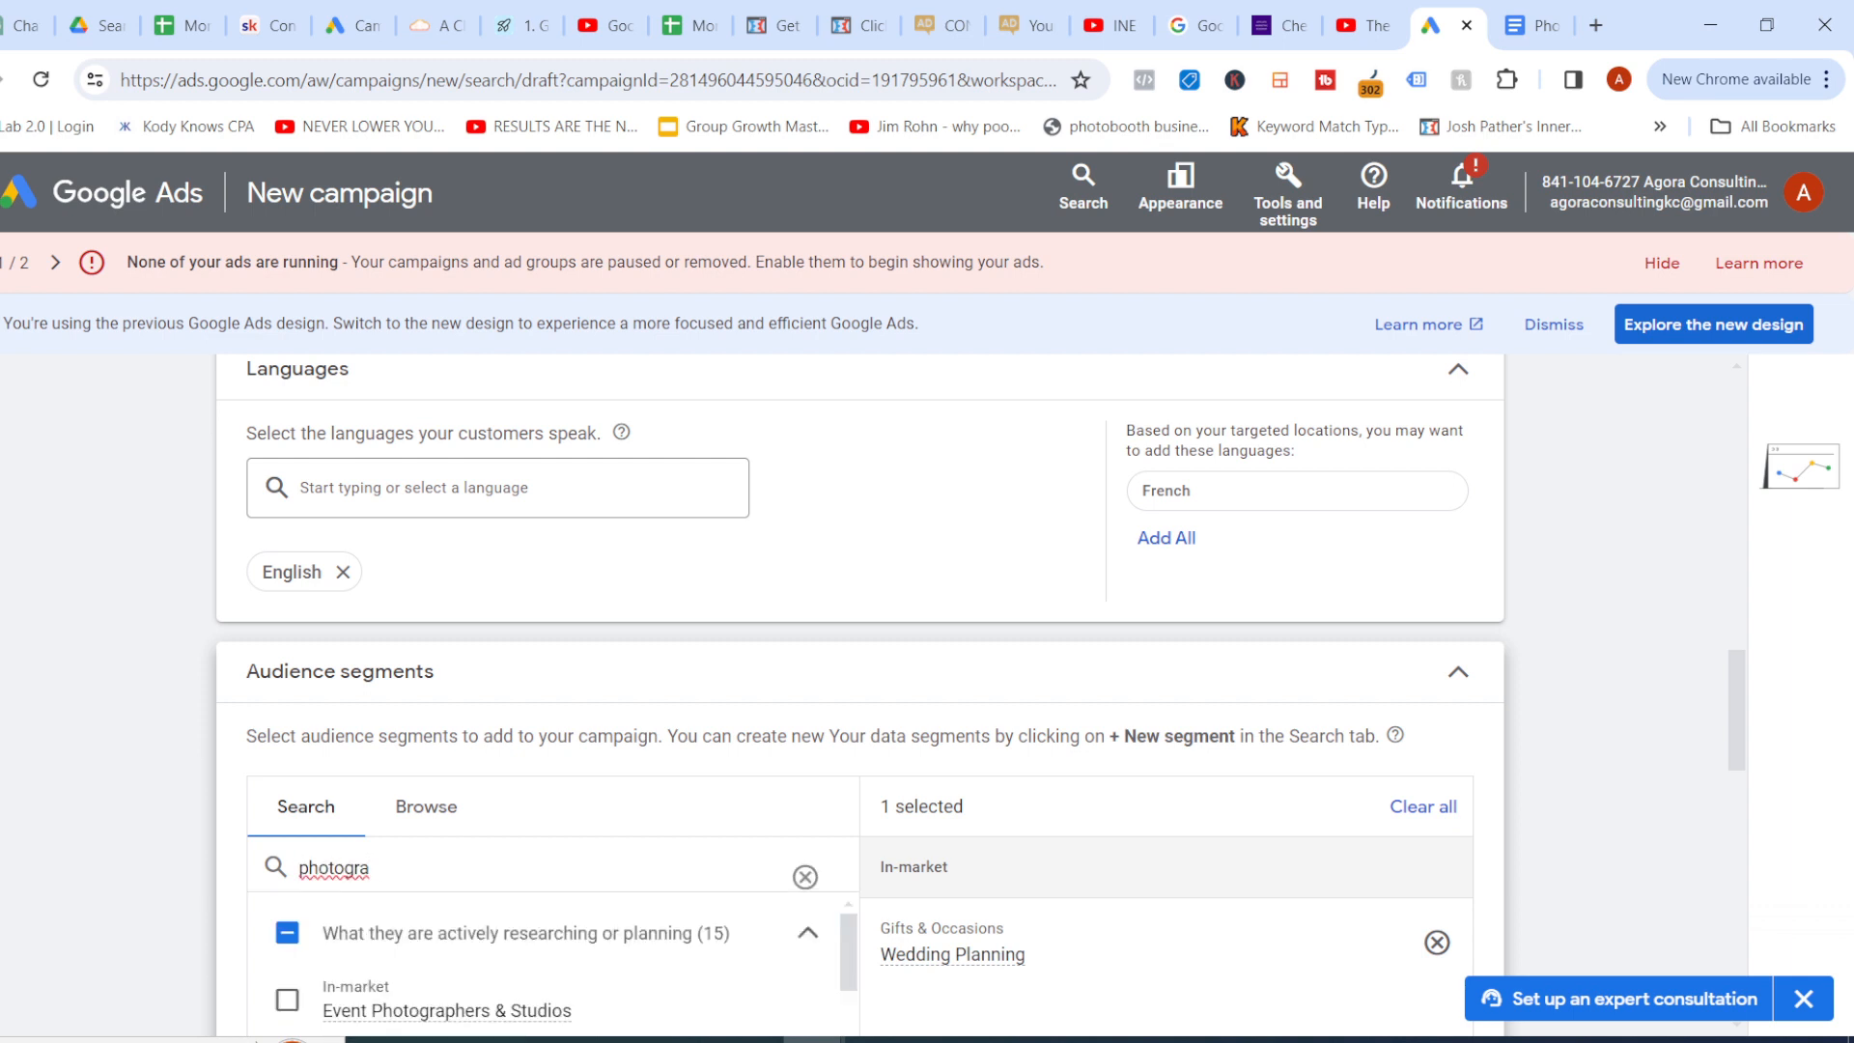
{"action": "type", "text": "phers"}
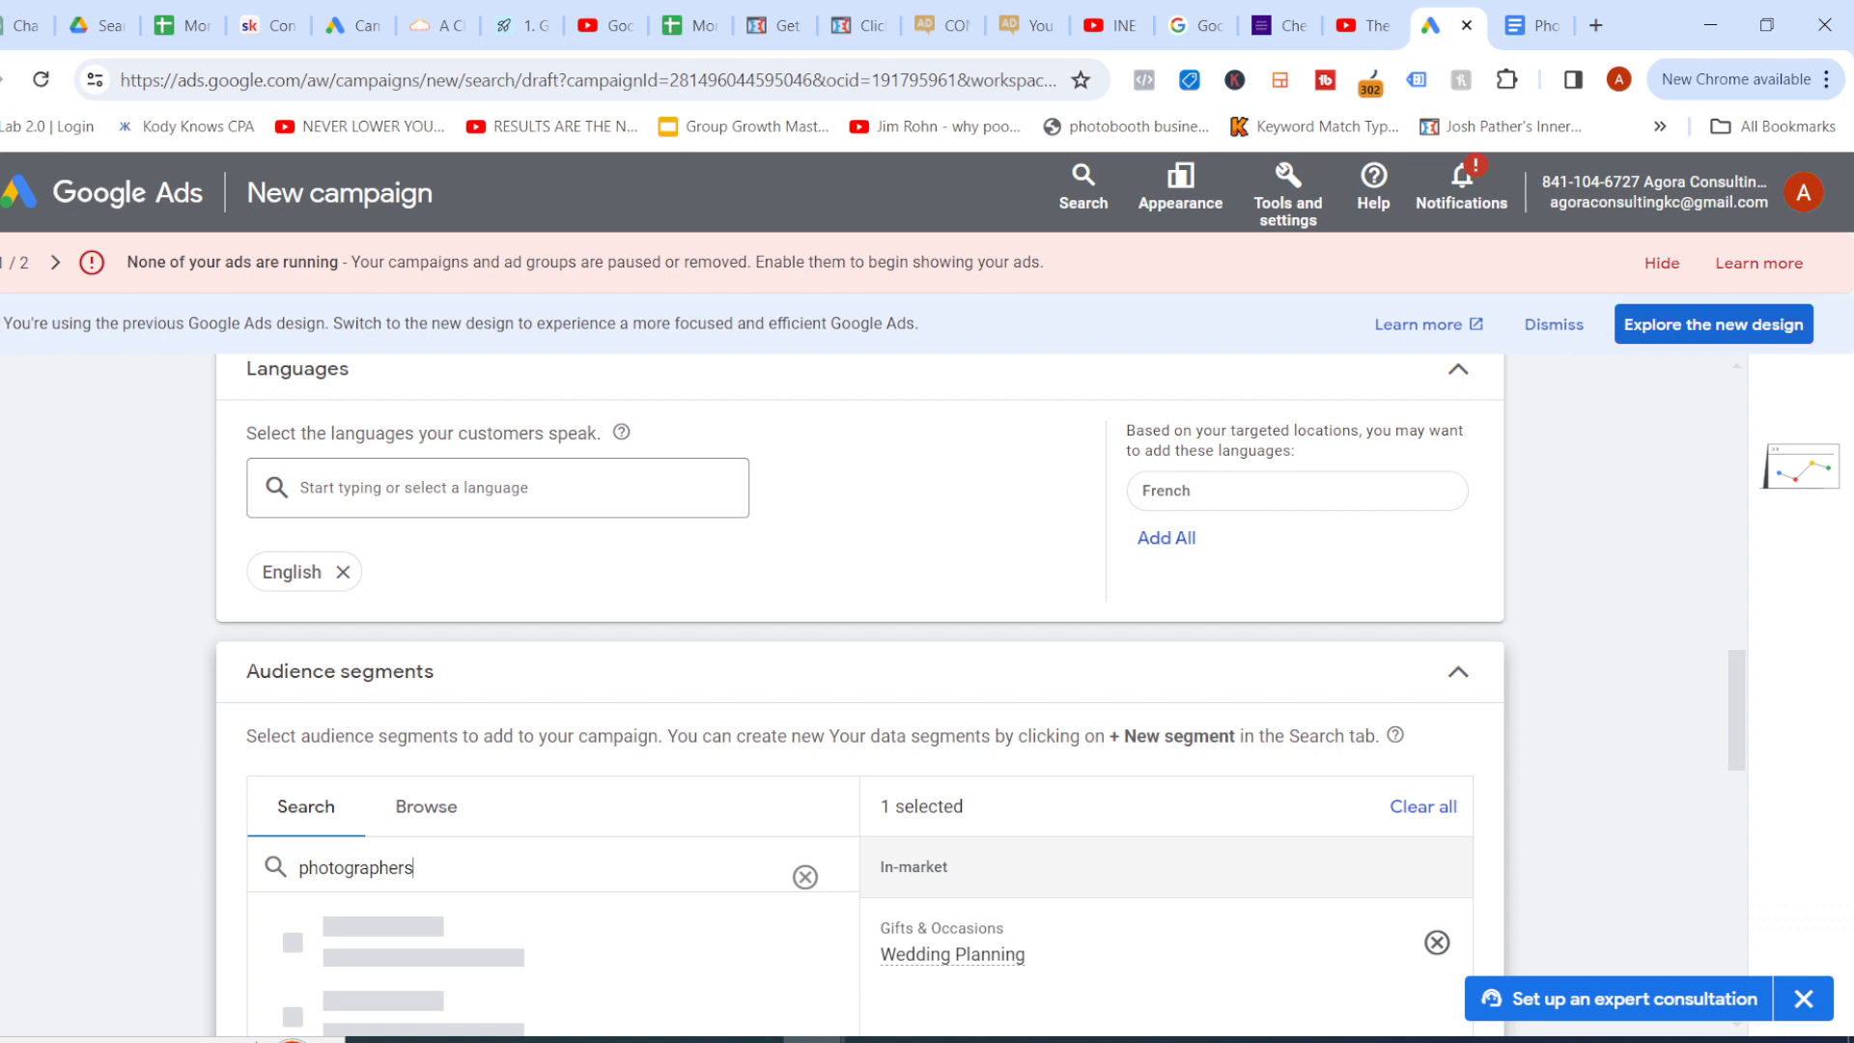
{"action": "scroll", "coordinate": [860, 695], "scroll_direction": "down", "scroll_amount": 4}
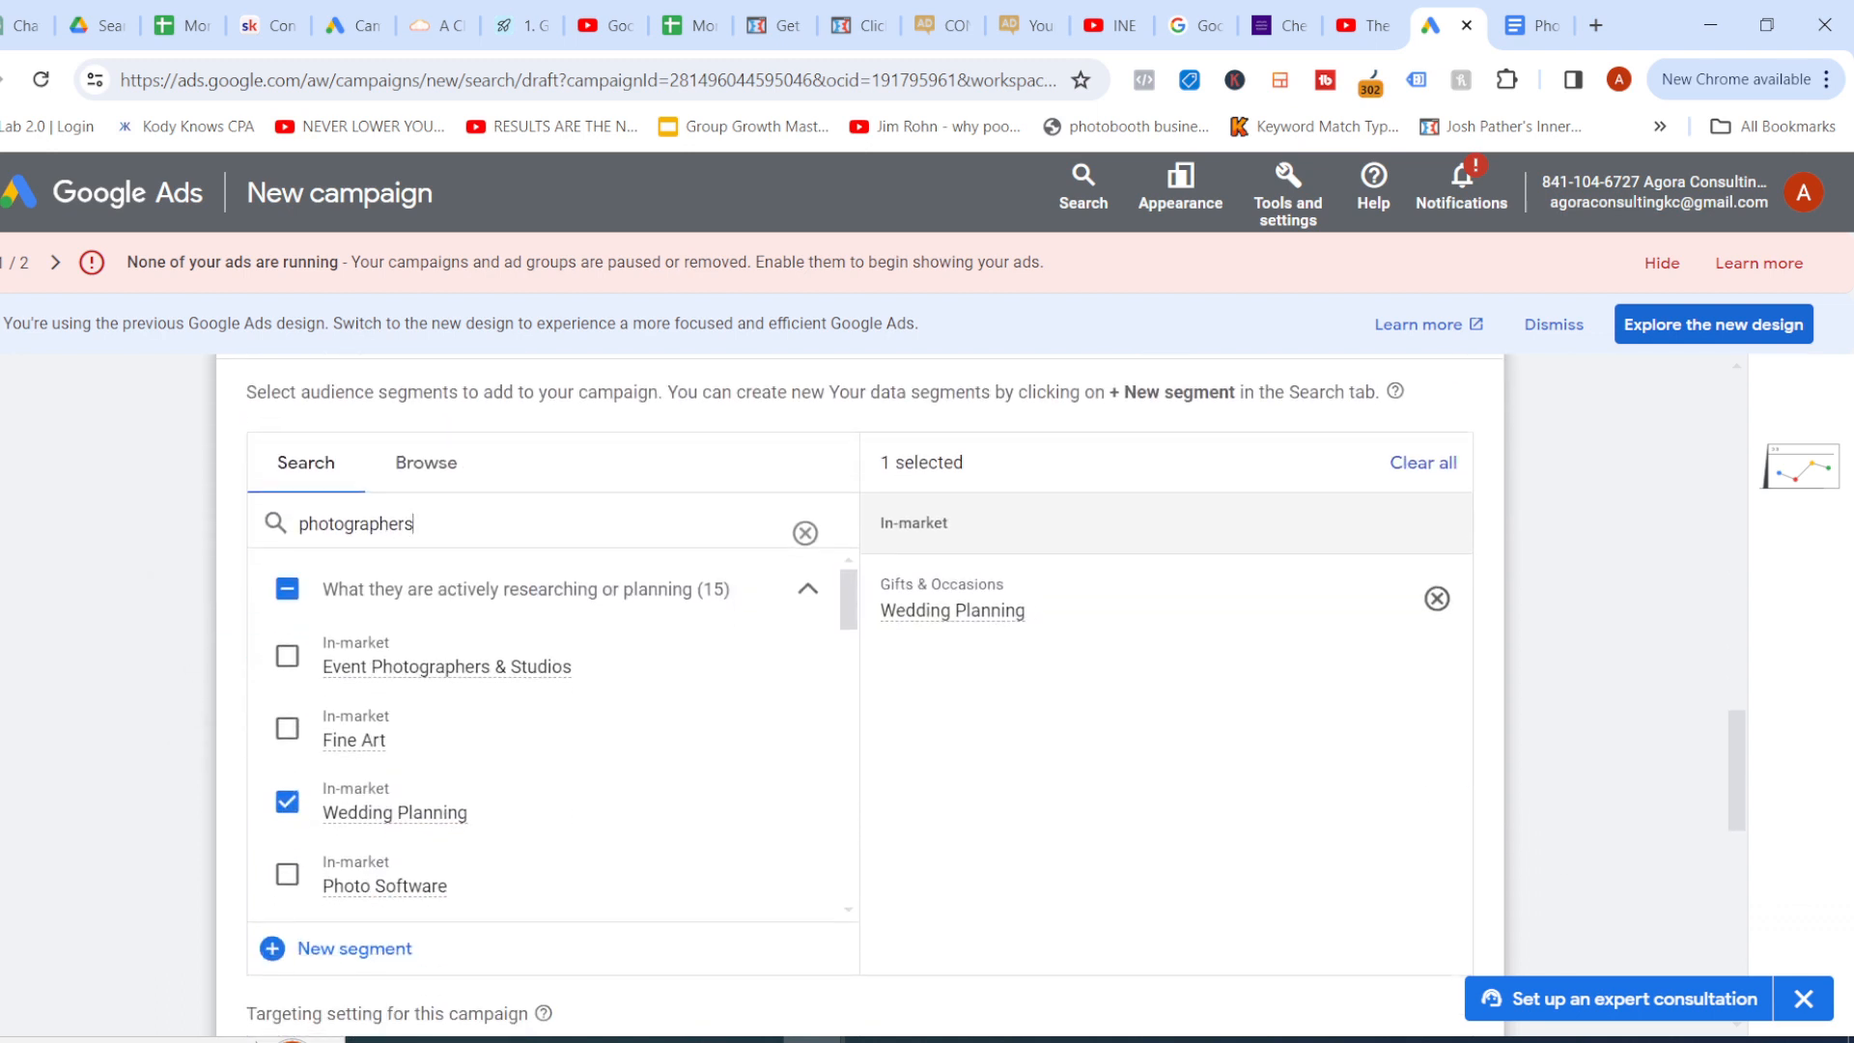
Search the audience segments for "fitness" and look through the matching affinity and in-market segments
{"action": "left_click", "coordinate": [444, 523]}
{"action": "key", "text": "BackSpace"}
{"action": "key", "text": "BackSpace"}
{"action": "key", "text": "BackSpace"}
{"action": "key", "text": "BackSpace"}
{"action": "key", "text": "BackSpace"}
{"action": "key", "text": "BackSpace"}
{"action": "key", "text": "BackSpace"}
{"action": "key", "text": "BackSpace"}
{"action": "key", "text": "BackSpace"}
{"action": "key", "text": "BackSpace"}
{"action": "key", "text": "BackSpace"}
{"action": "key", "text": "BackSpace"}
{"action": "key", "text": "BackSpace"}
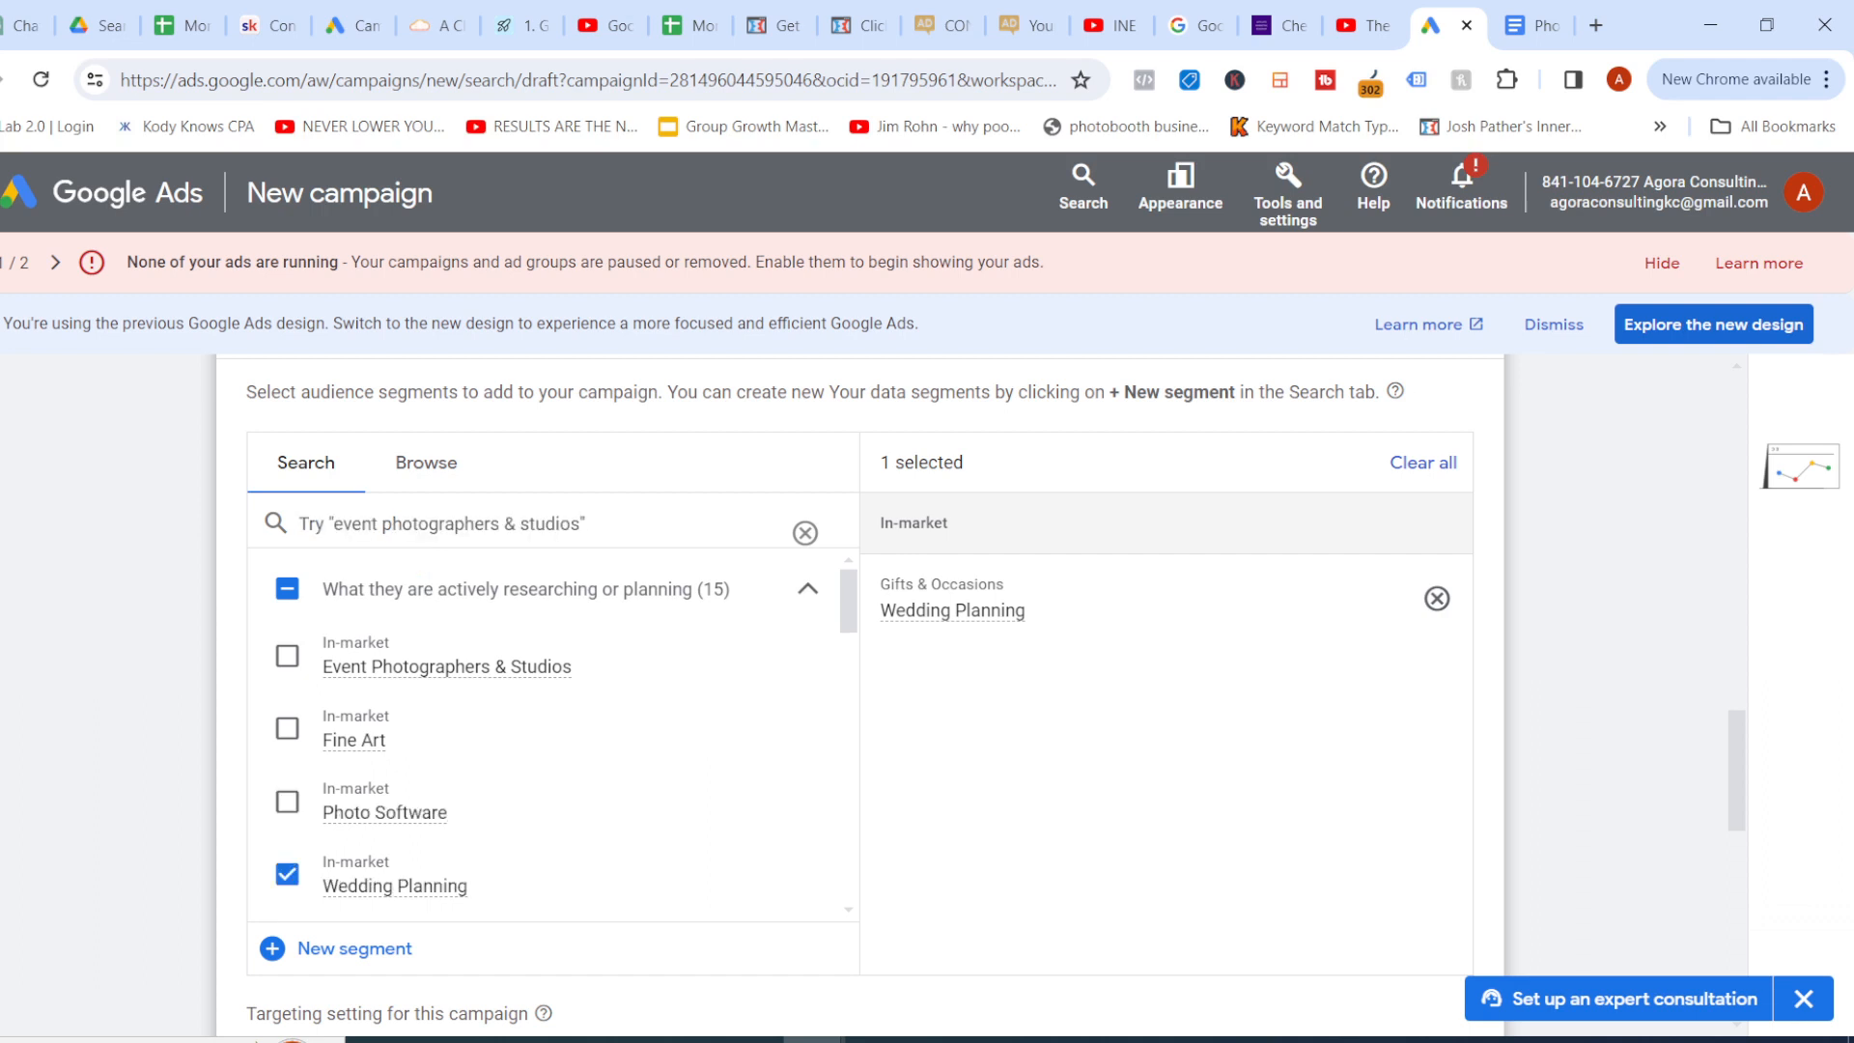
{"action": "type", "text": "fitness"}
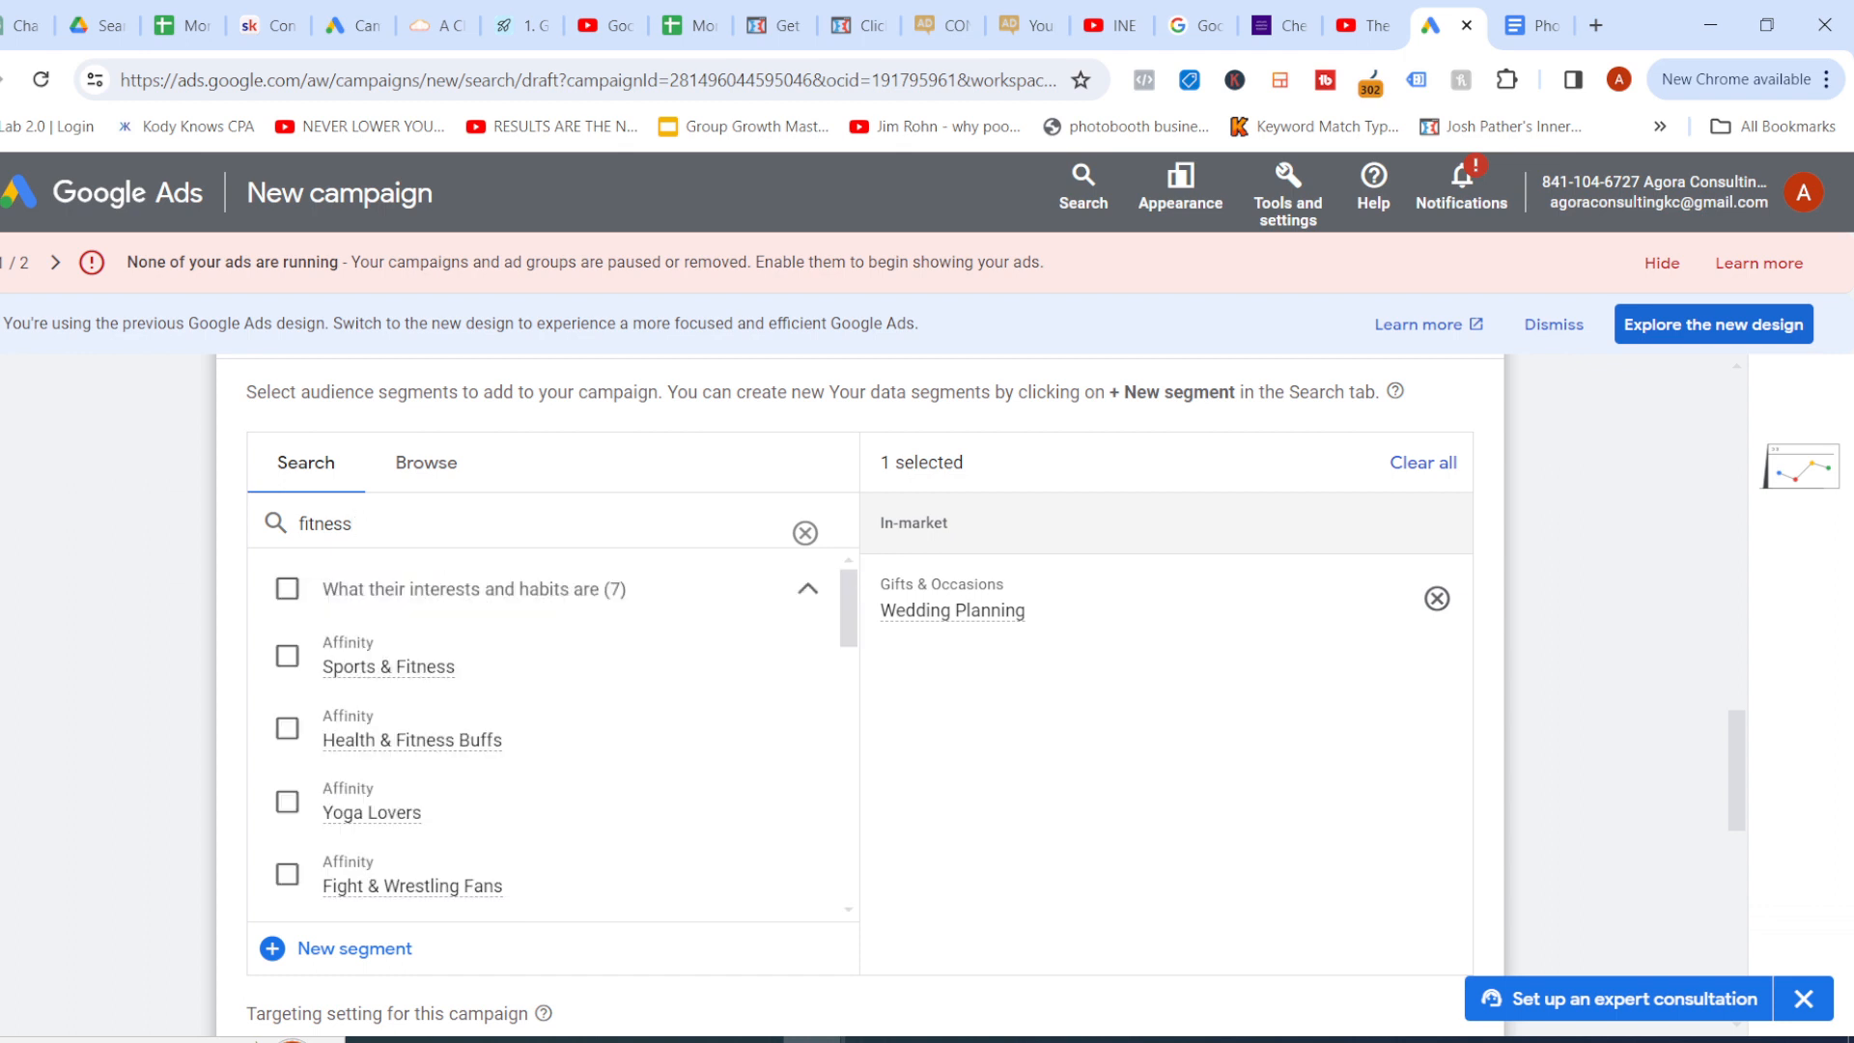
{"action": "scroll", "coordinate": [550, 734], "scroll_direction": "down", "scroll_amount": 3}
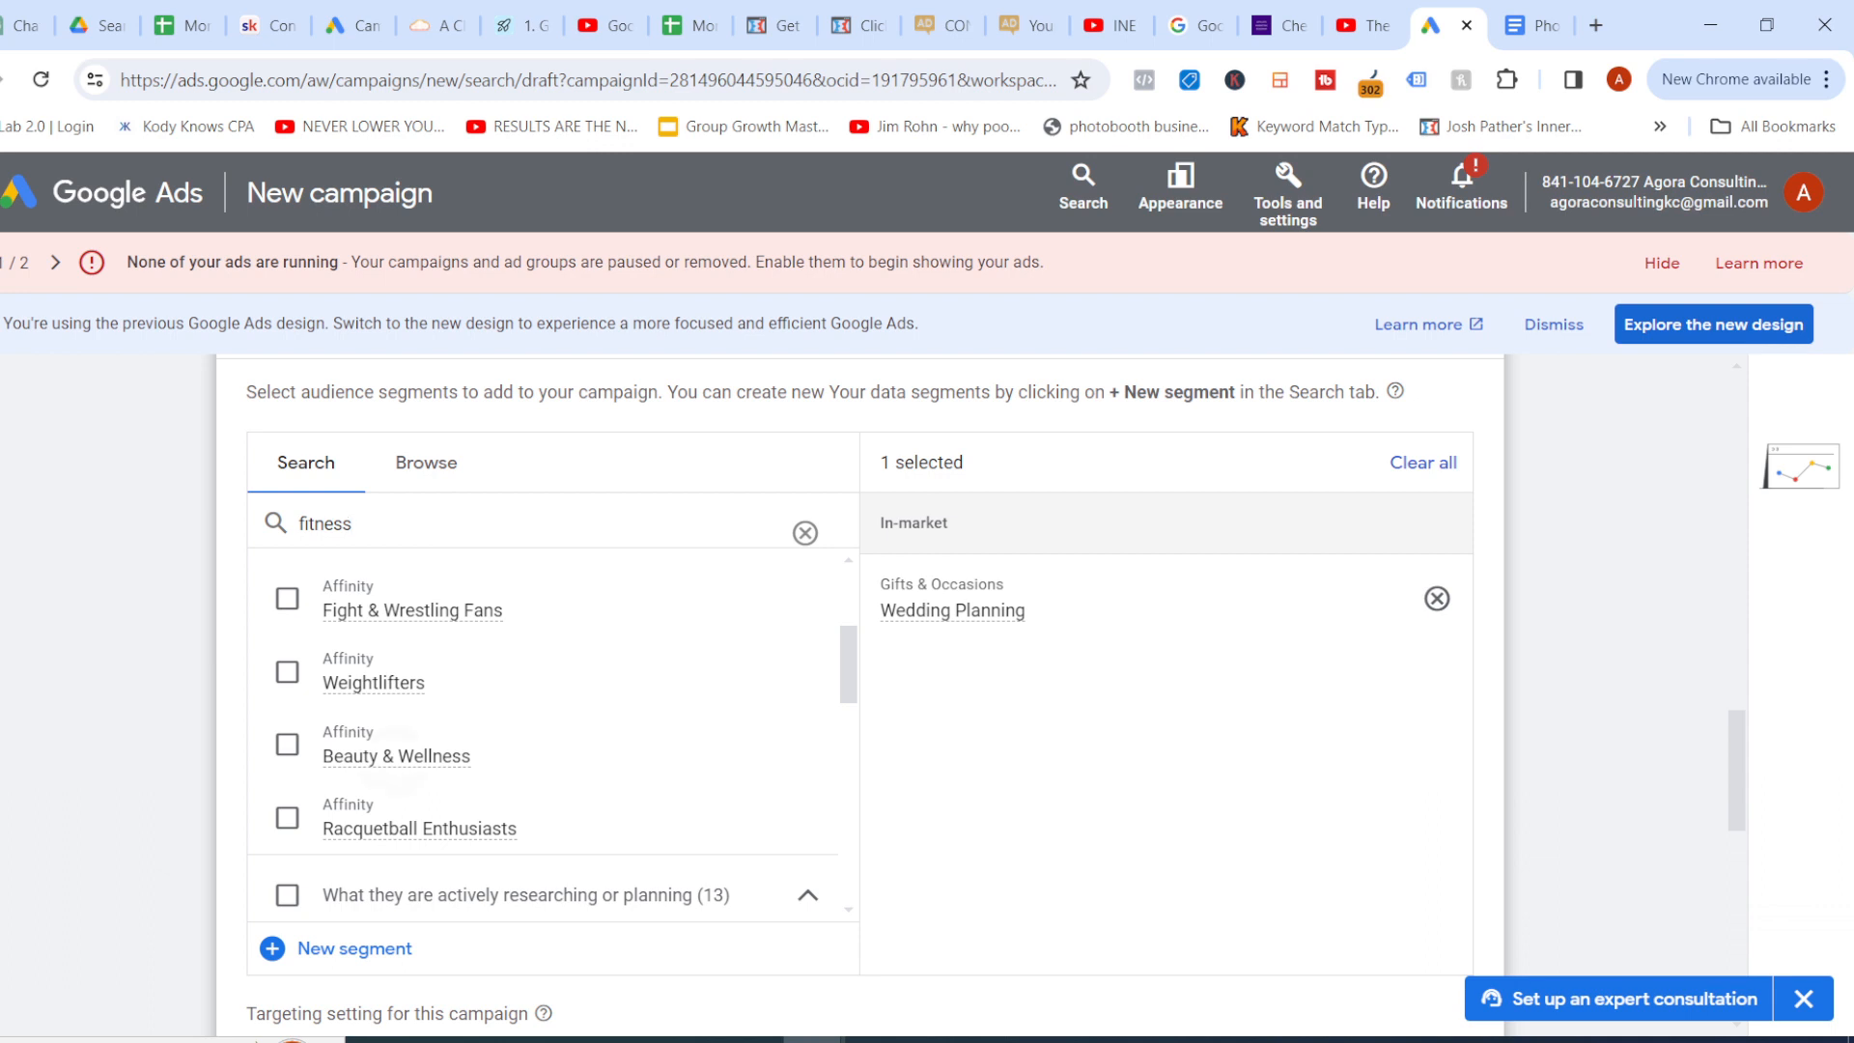
{"action": "scroll", "coordinate": [550, 734], "scroll_direction": "down", "scroll_amount": 5}
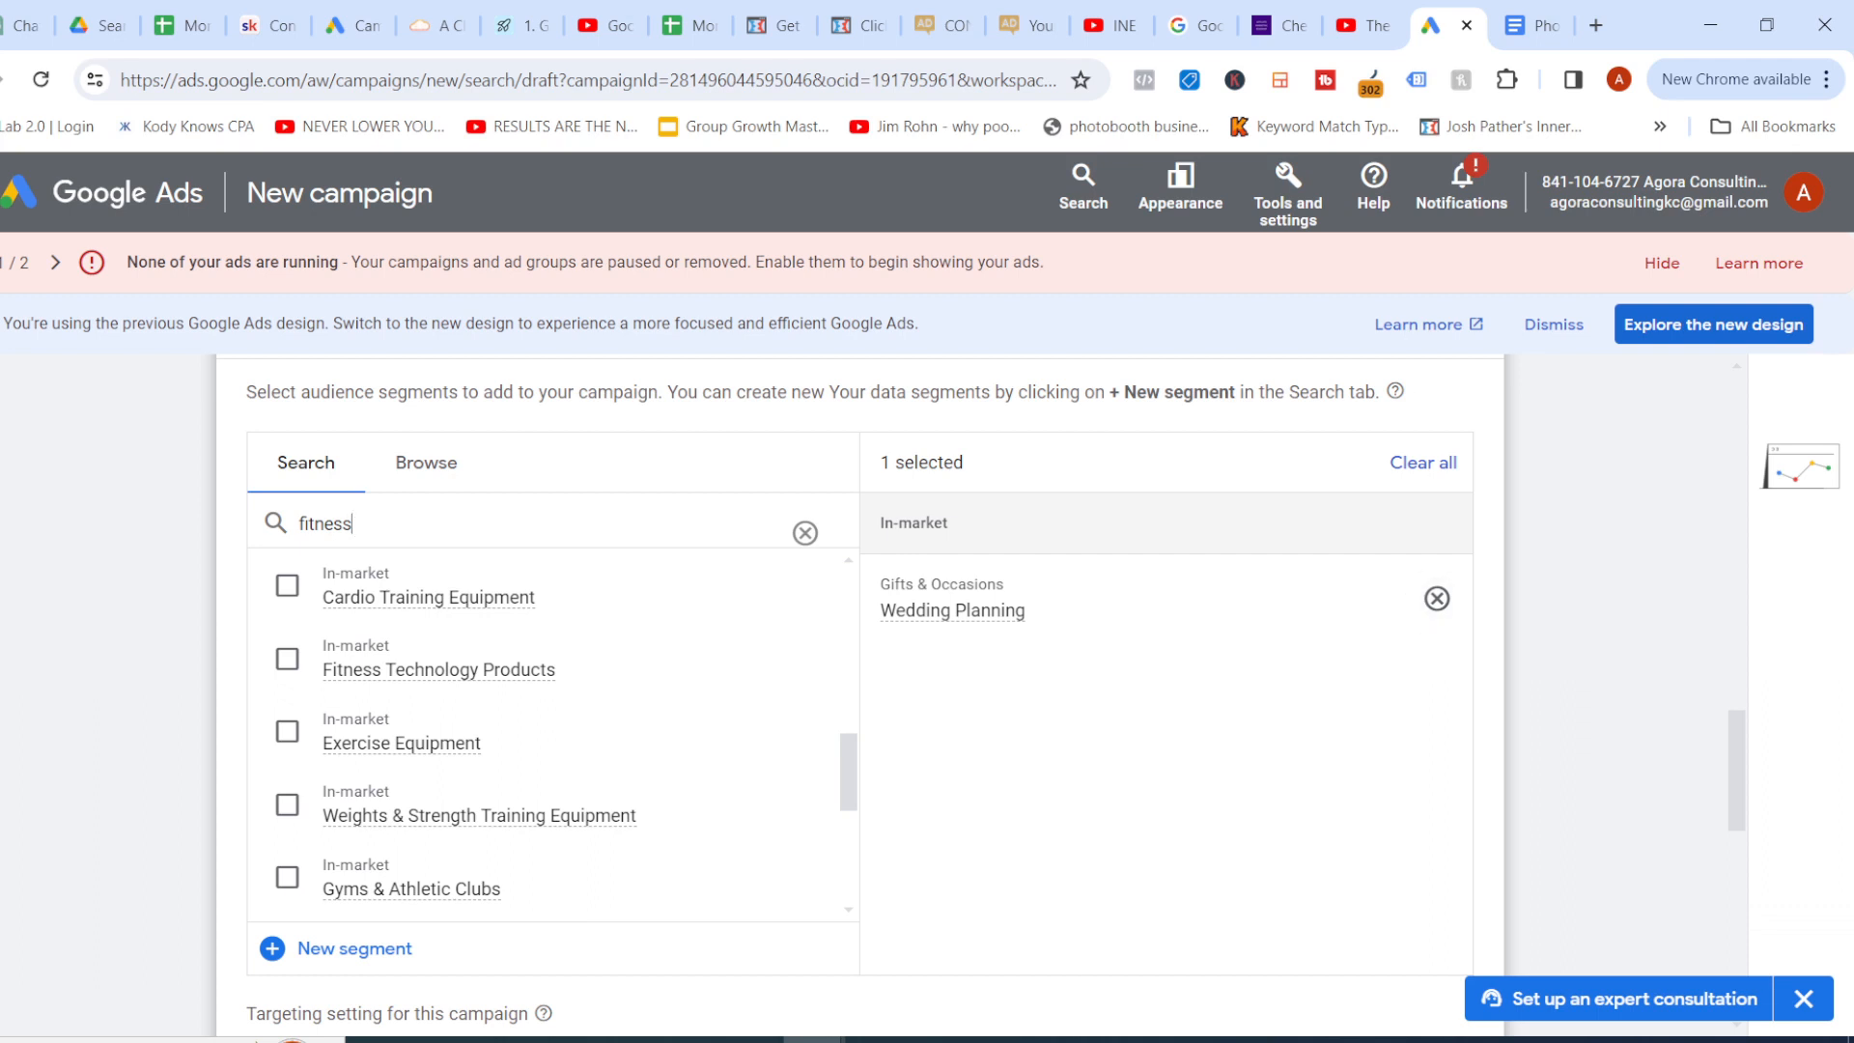
Remove the Wedding Planning segment from the selected audience segments and collapse the Audience segments section
{"action": "left_click", "coordinate": [1437, 599]}
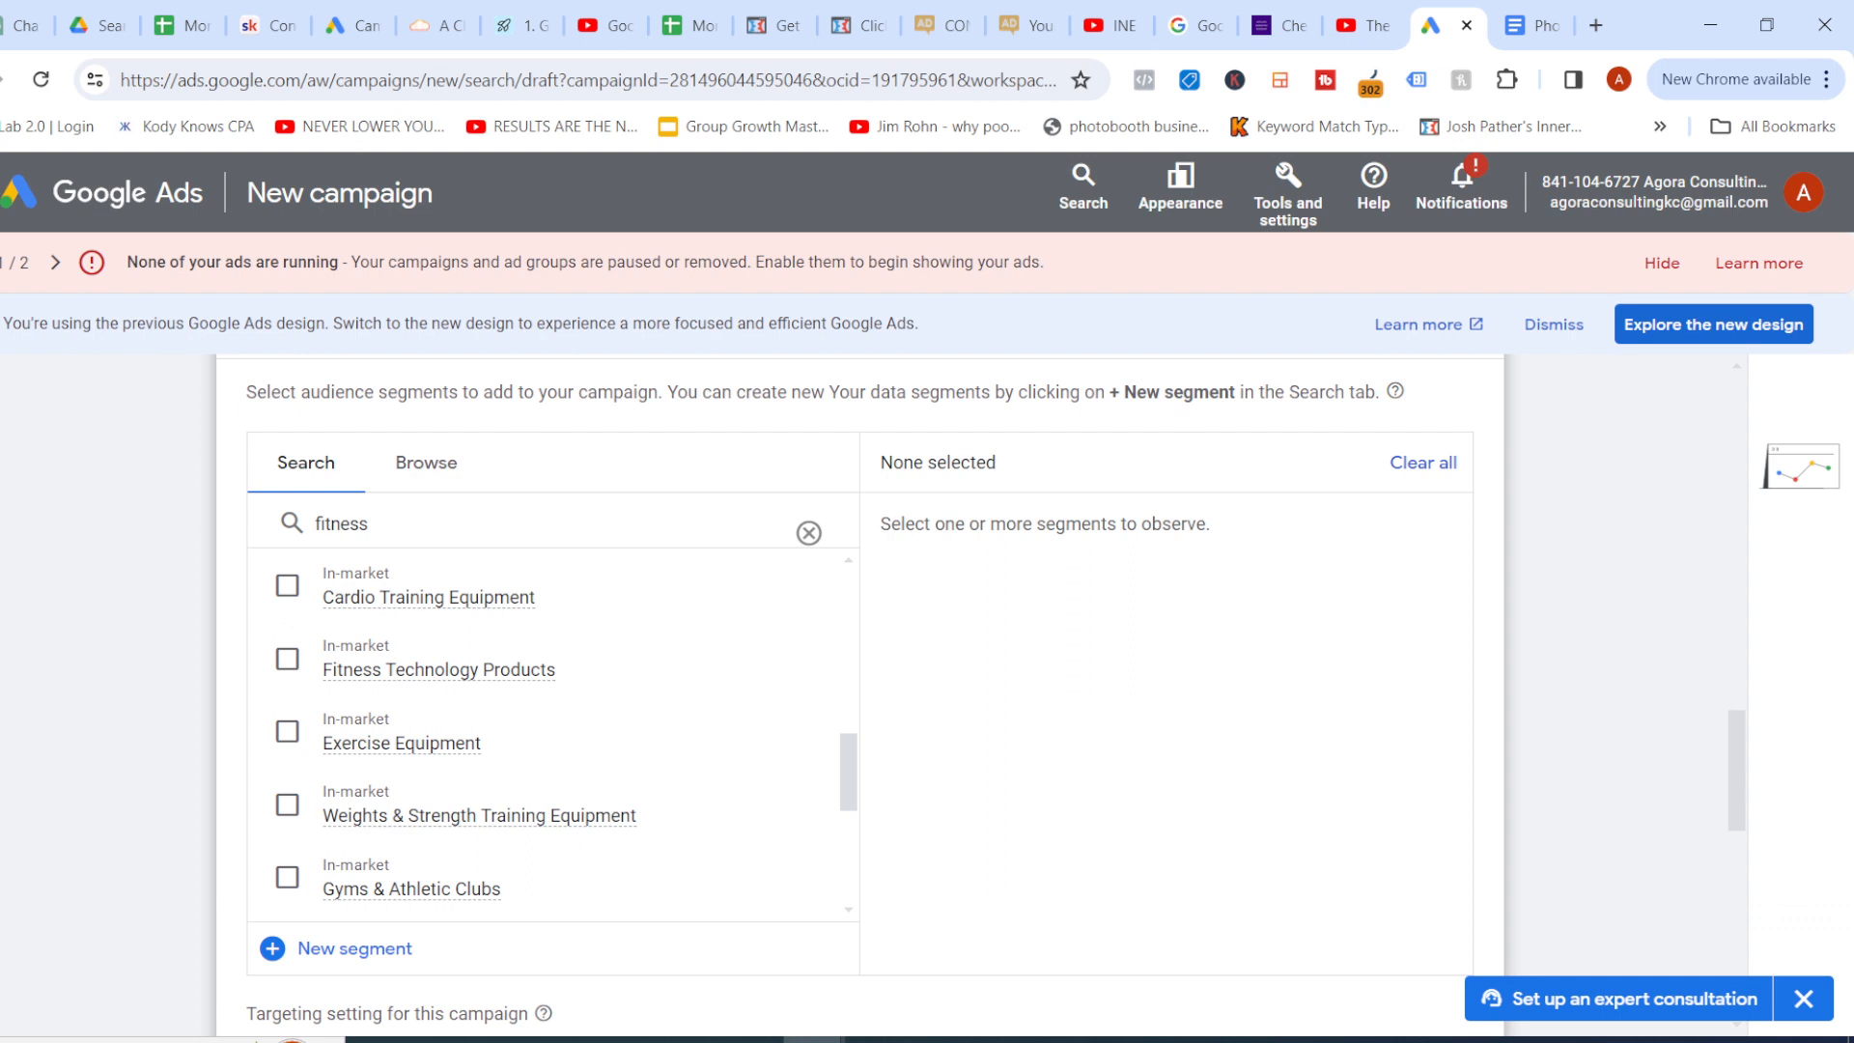
{"action": "scroll", "coordinate": [860, 695], "scroll_direction": "down", "scroll_amount": 3}
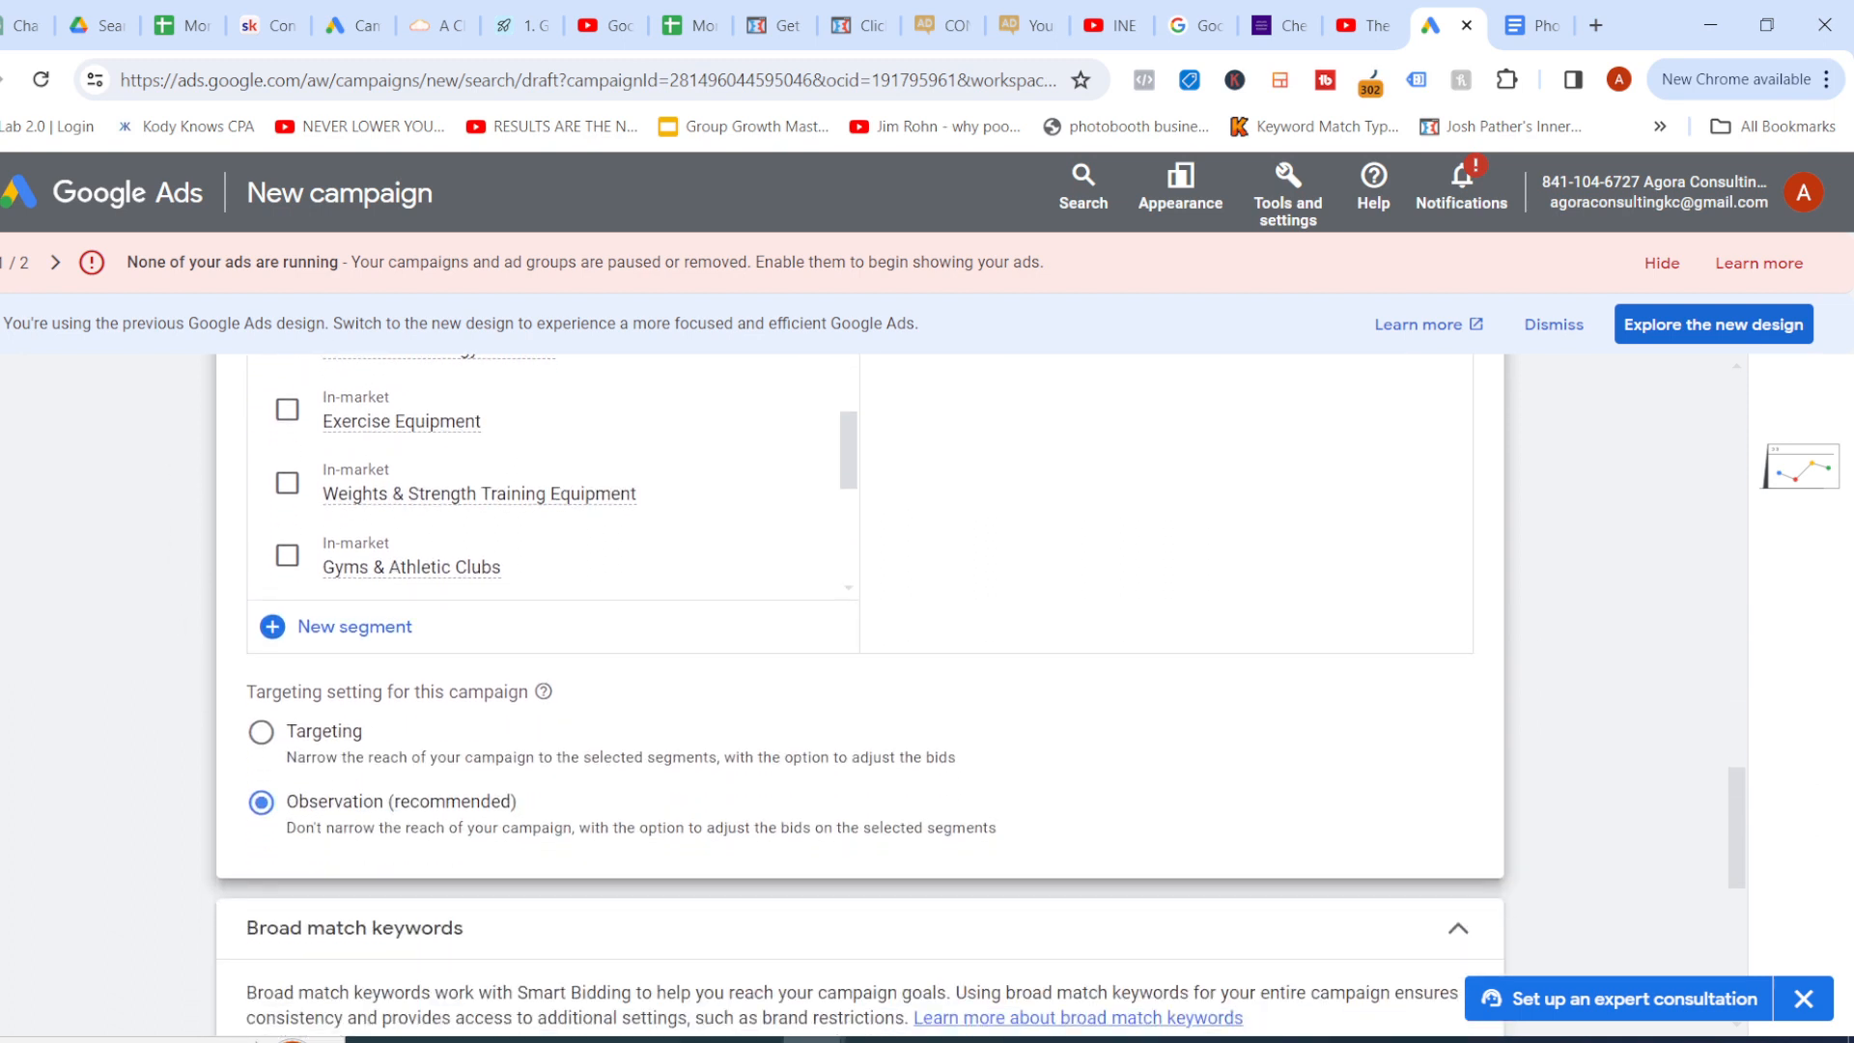
{"action": "scroll", "coordinate": [859, 696], "scroll_direction": "down", "scroll_amount": 2}
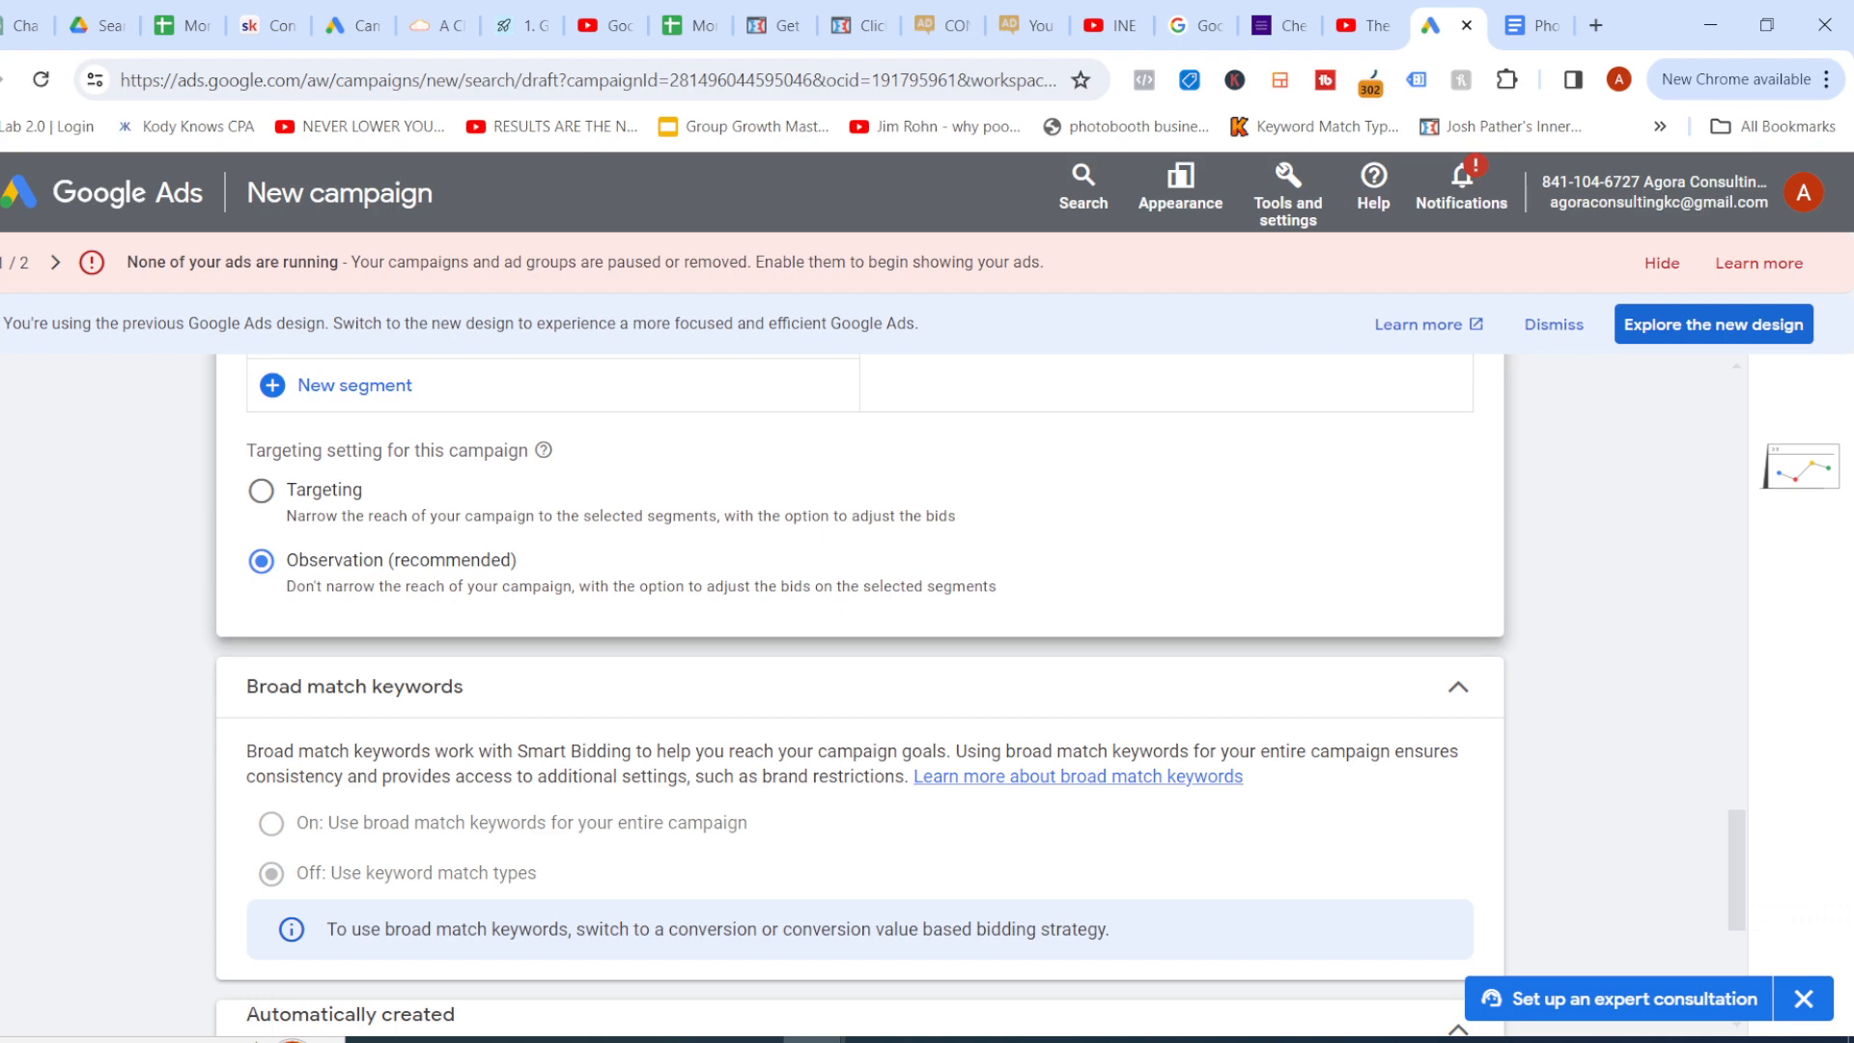
{"action": "scroll", "coordinate": [859, 676], "scroll_direction": "up", "scroll_amount": 10}
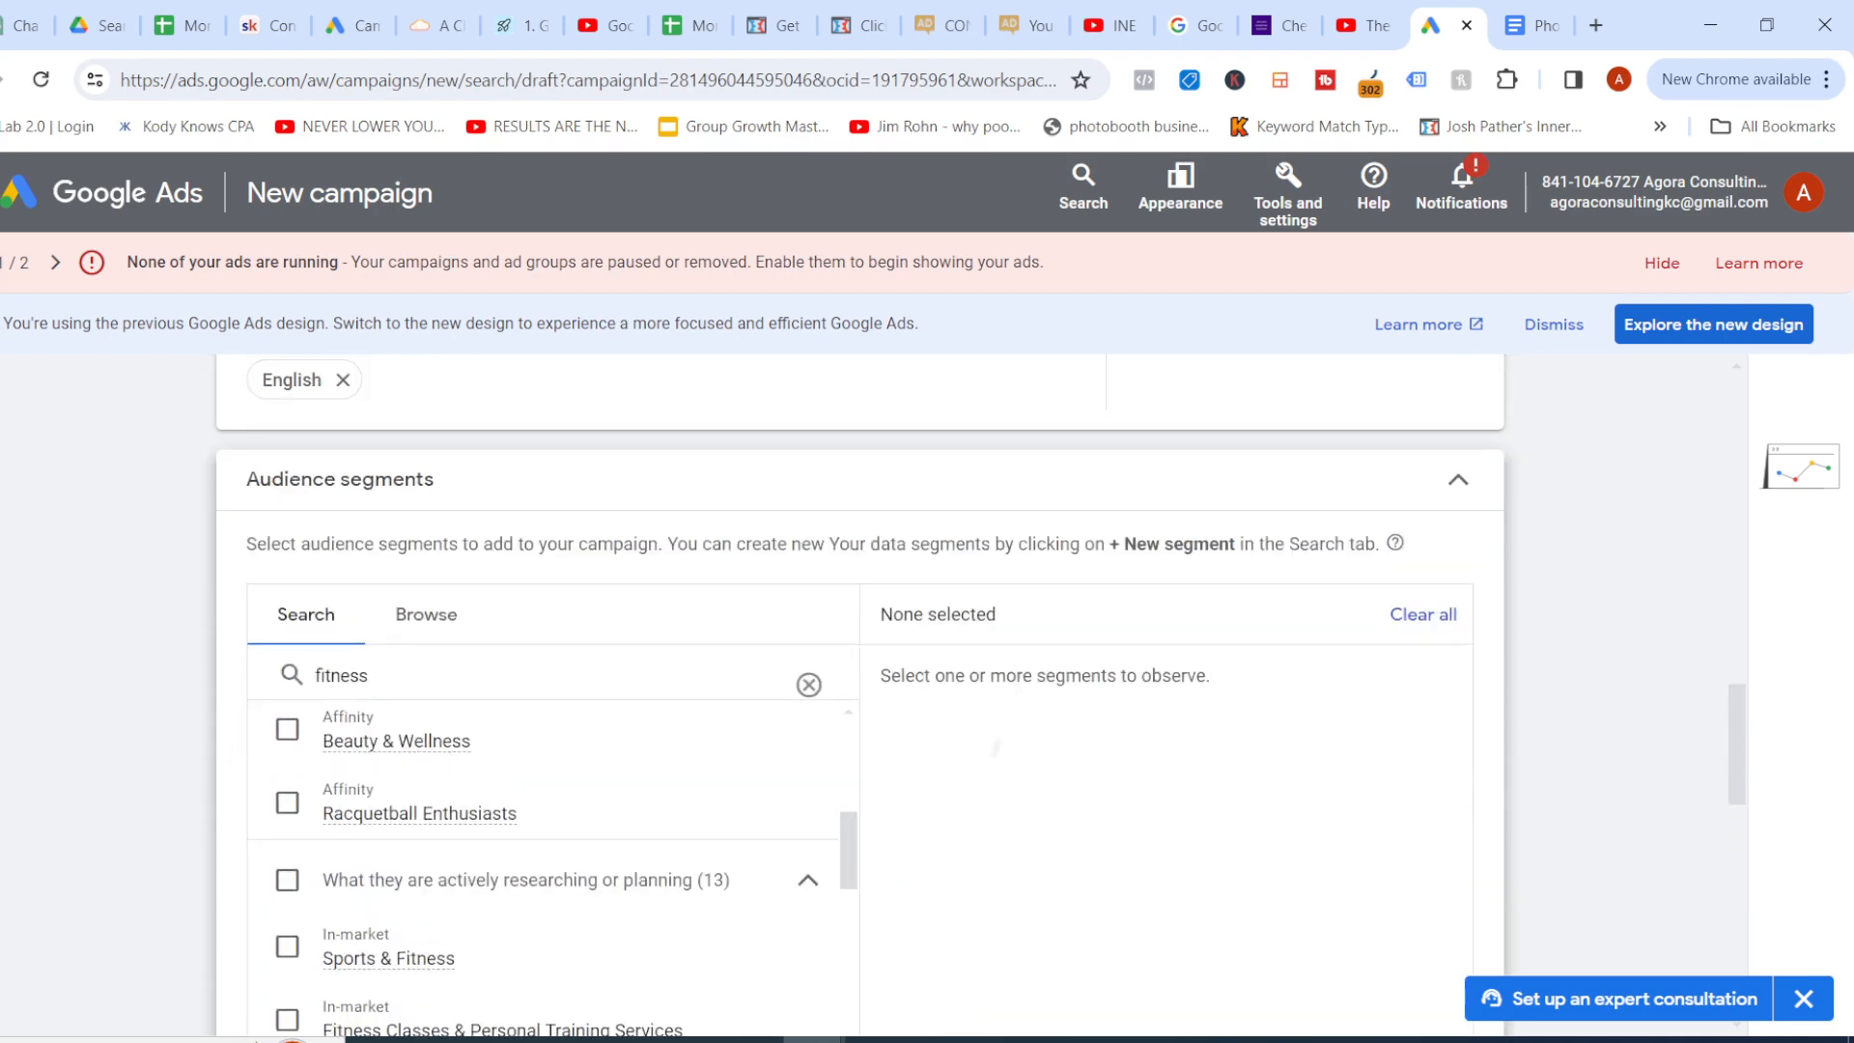
{"action": "scroll", "coordinate": [995, 747], "scroll_direction": "down", "scroll_amount": 1}
{"action": "scroll", "coordinate": [976, 698], "scroll_direction": "down", "scroll_amount": 1}
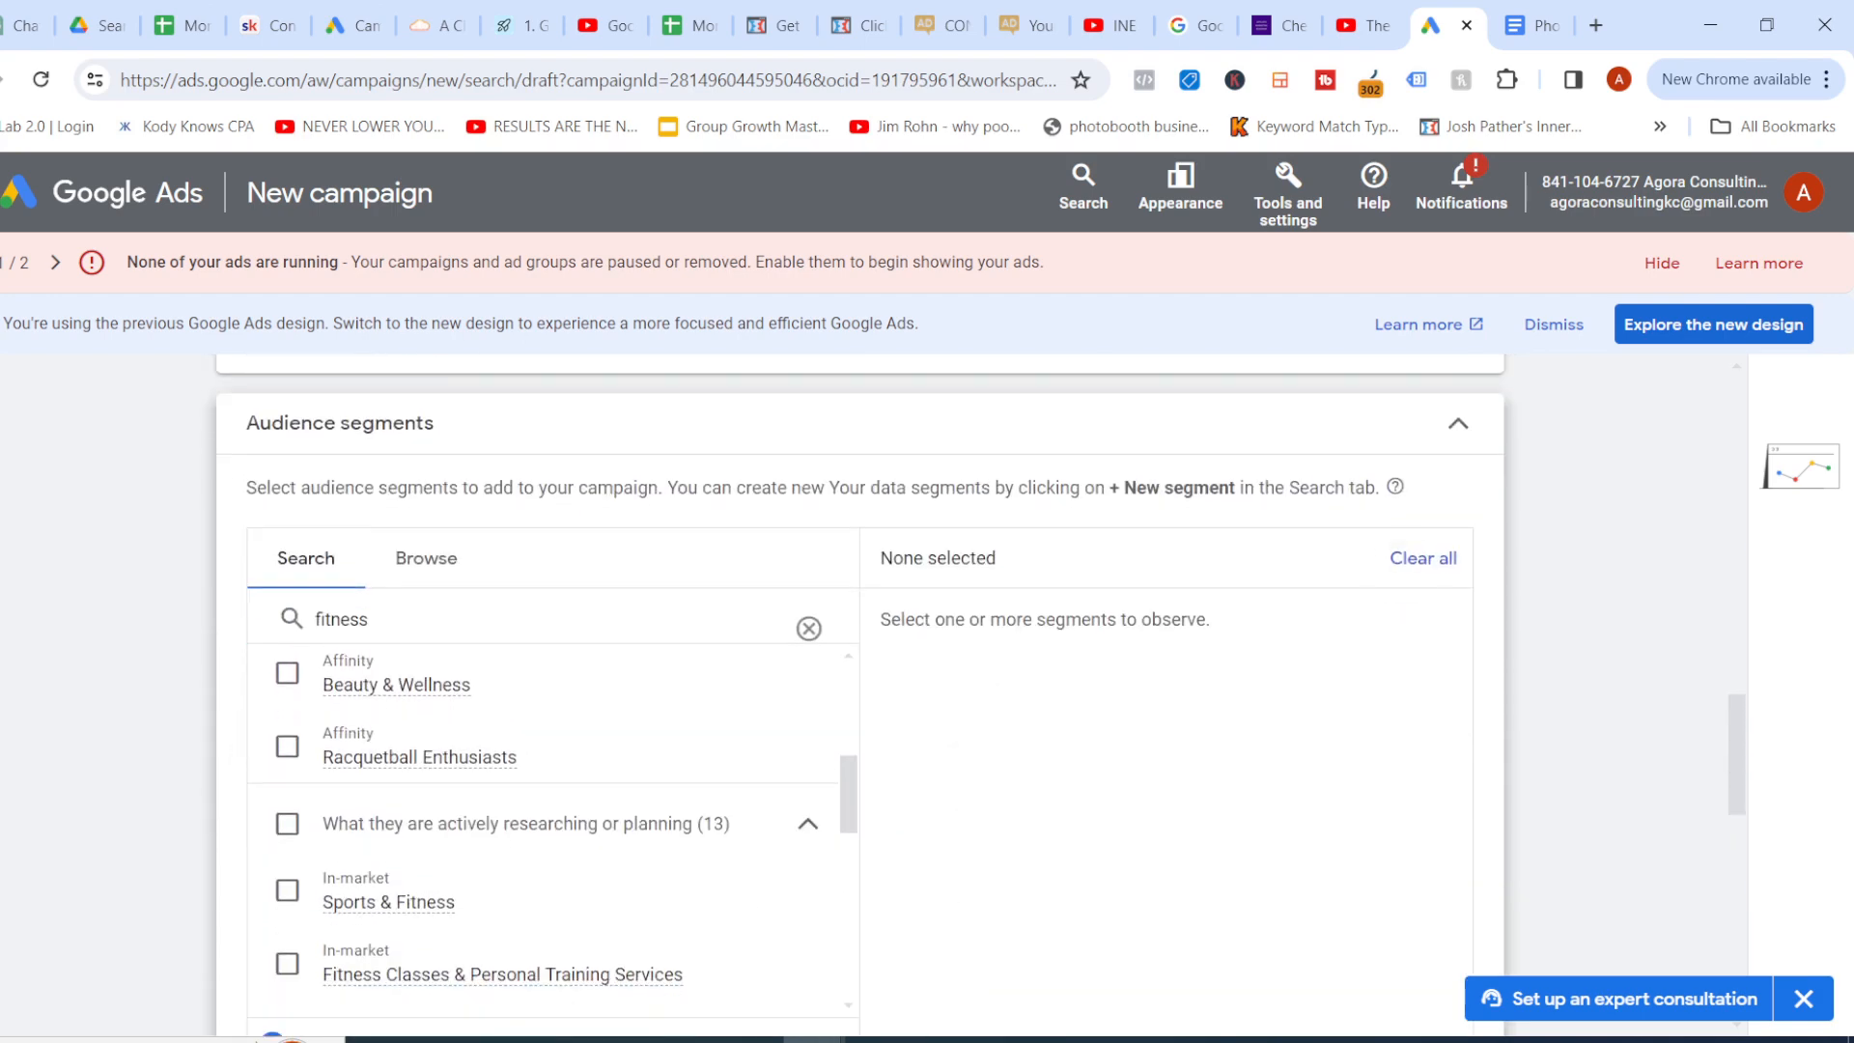
{"action": "scroll", "coordinate": [1423, 556], "scroll_direction": "down", "scroll_amount": 1}
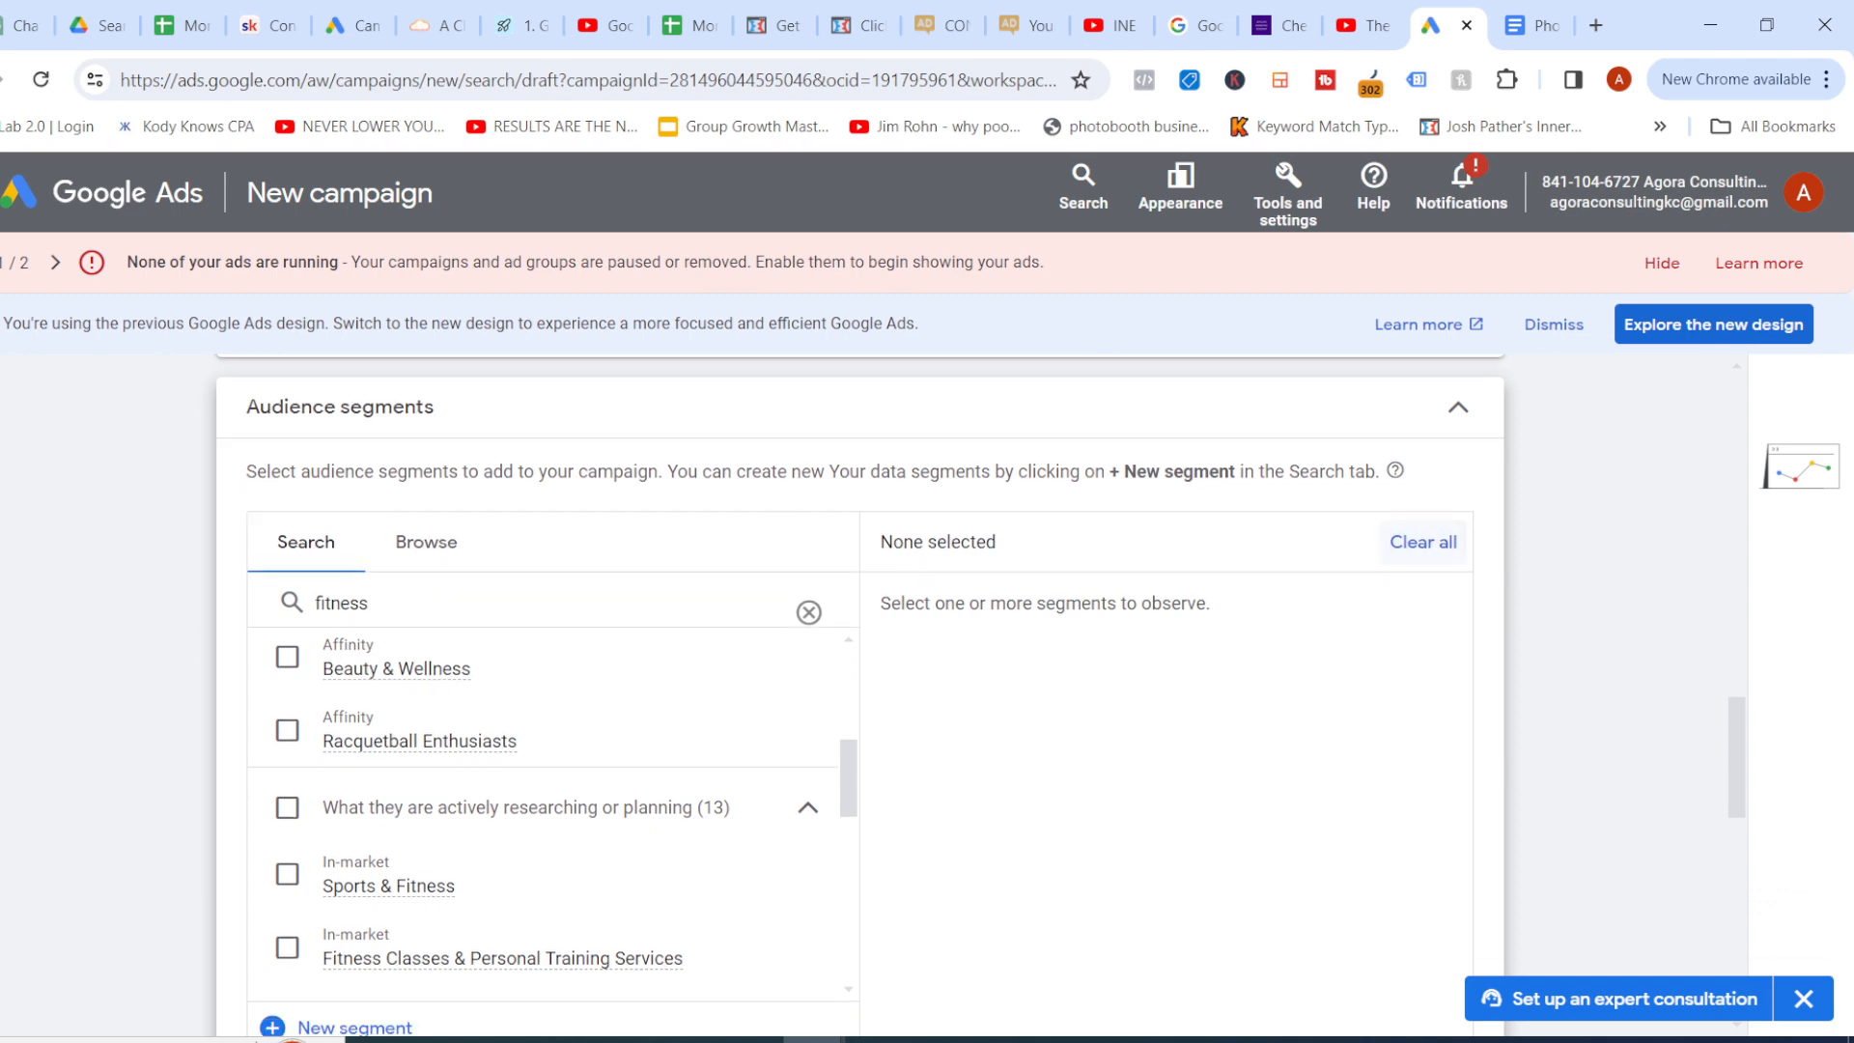
{"action": "left_click", "coordinate": [1458, 408]}
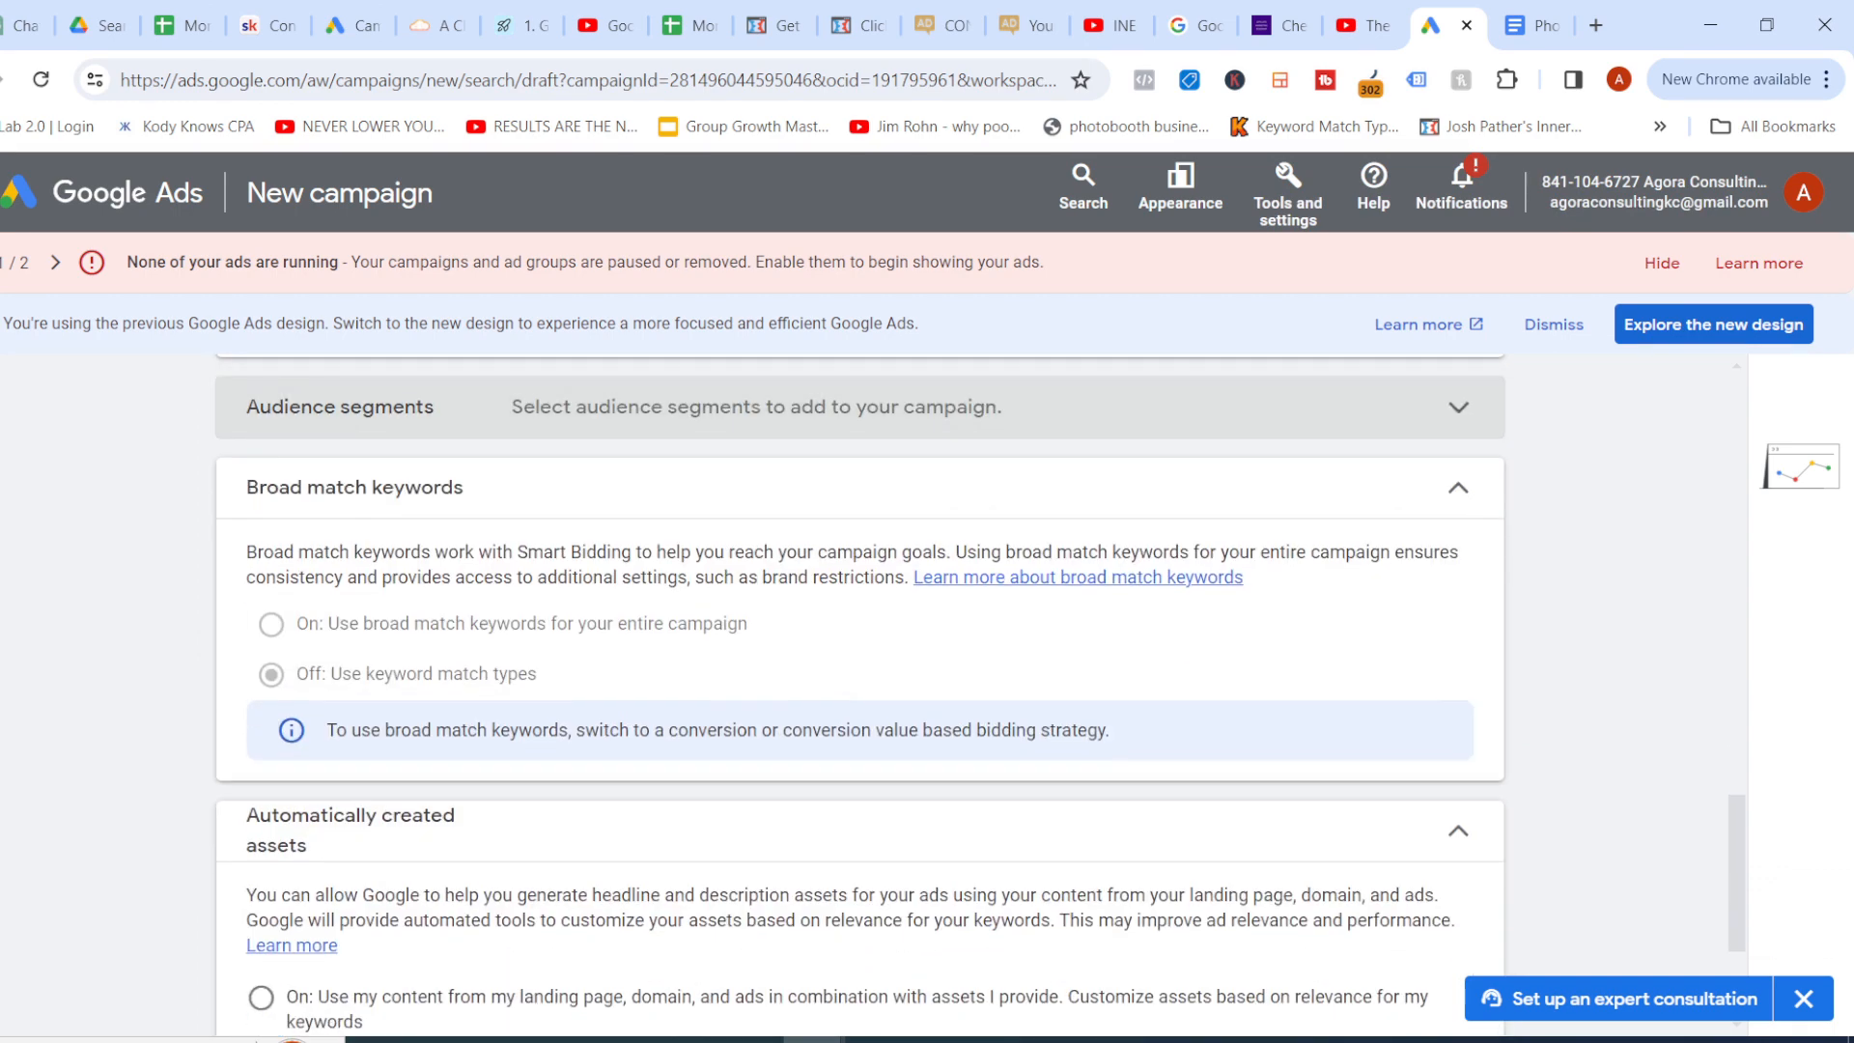
Review the broad match and automatically created assets options, and open the campaign's start and end date settings
{"action": "scroll", "coordinate": [980, 696], "scroll_direction": "down", "scroll_amount": 3}
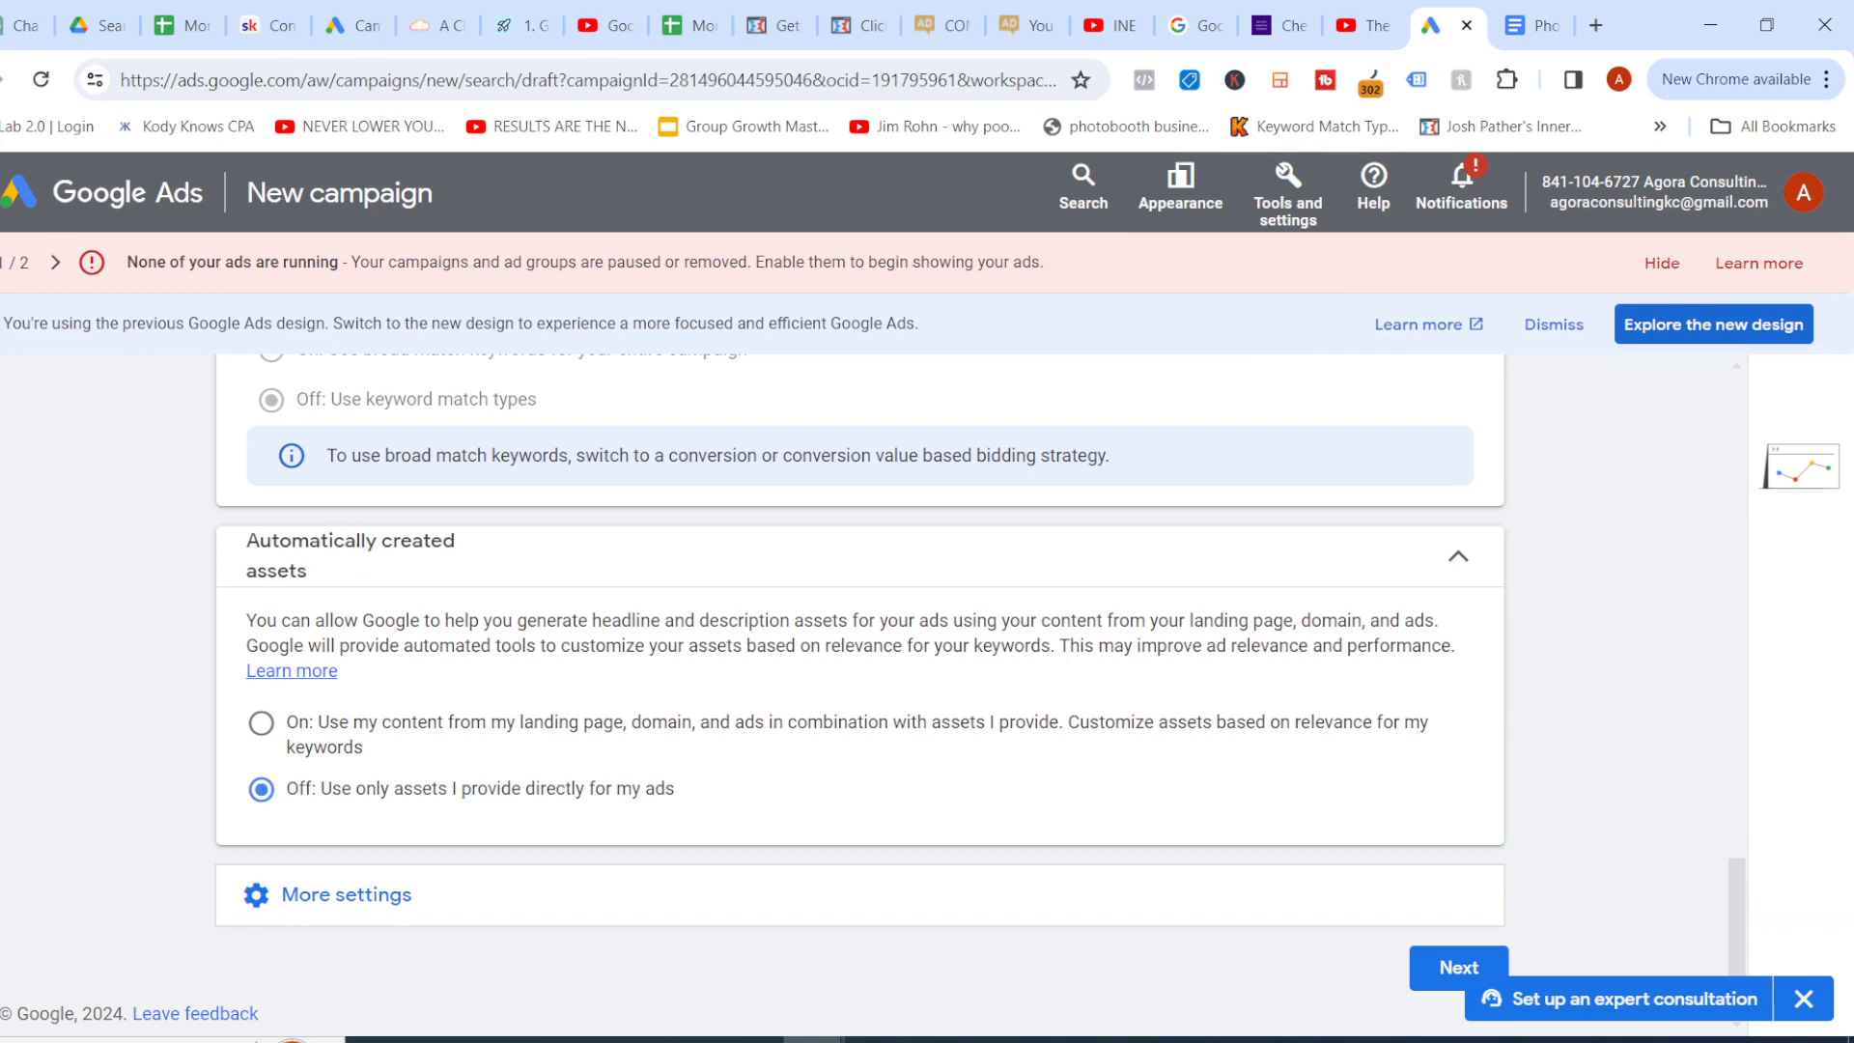
{"action": "scroll", "coordinate": [859, 696], "scroll_direction": "up", "scroll_amount": 2}
{"action": "scroll", "coordinate": [860, 695], "scroll_direction": "down", "scroll_amount": 2}
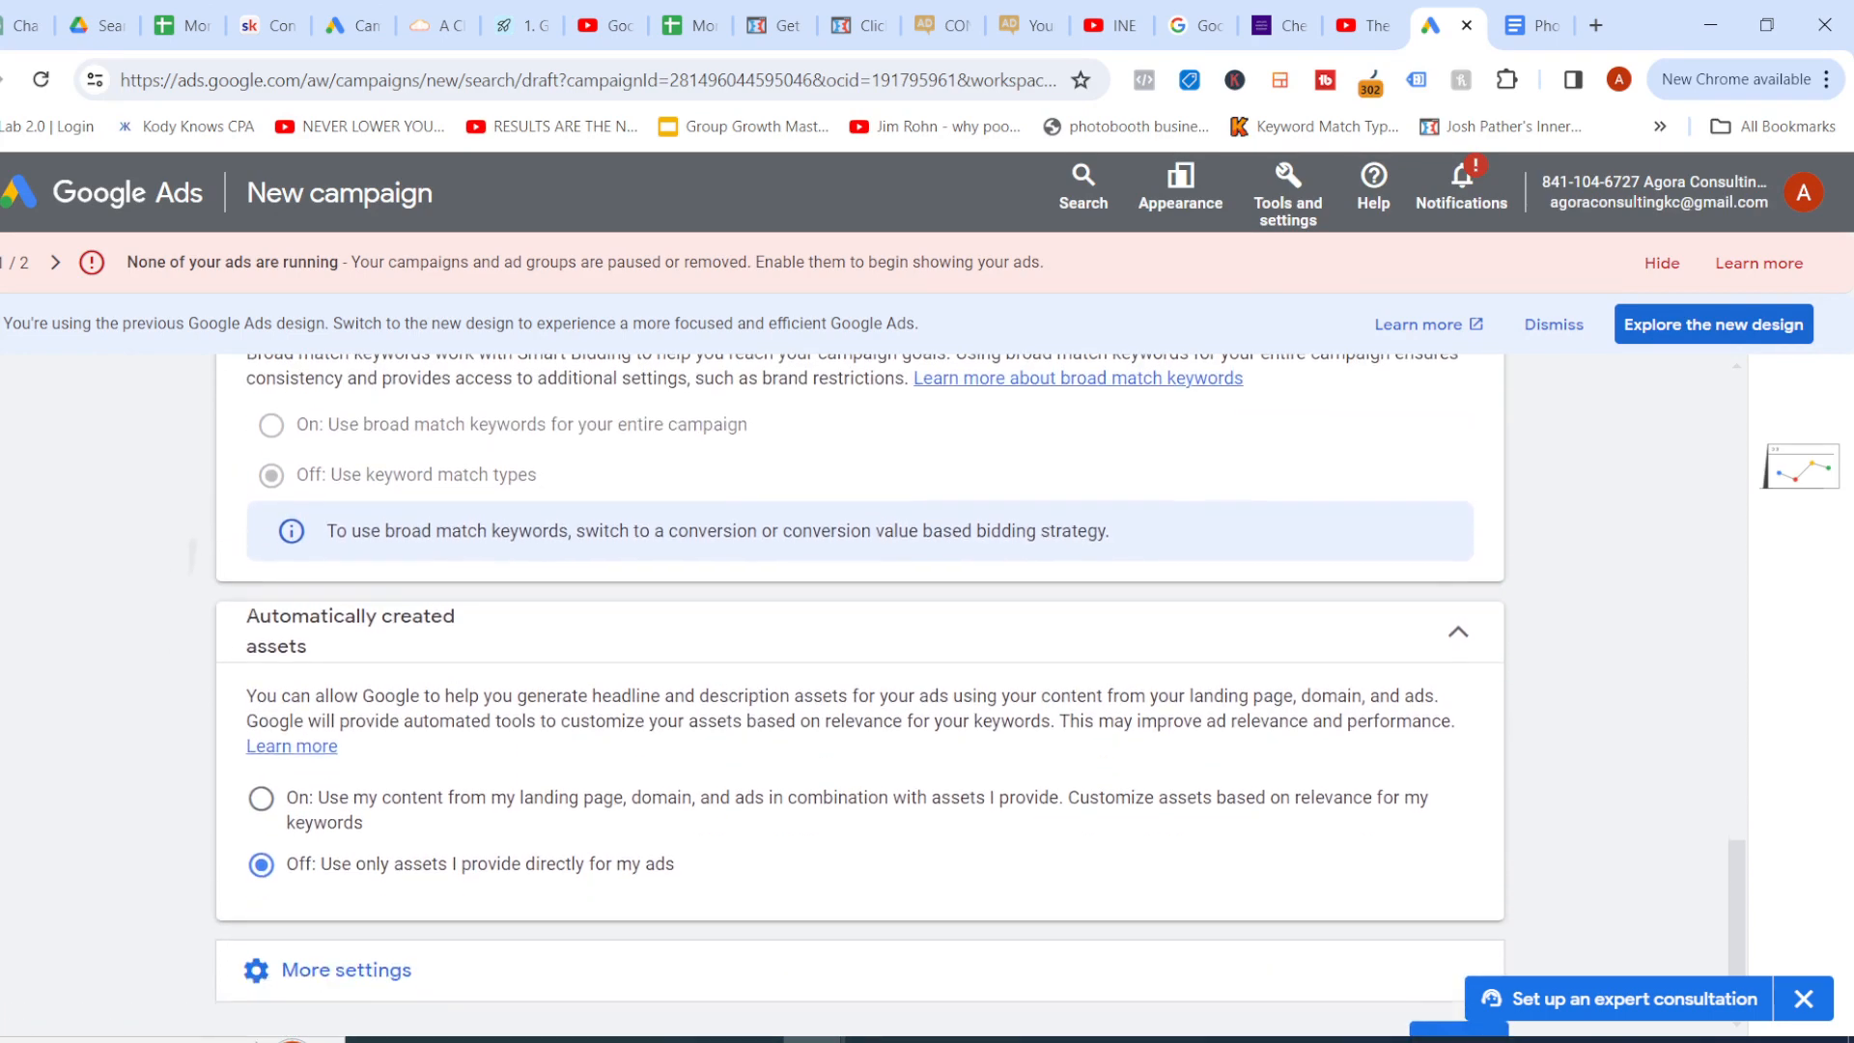
{"action": "scroll", "coordinate": [860, 695], "scroll_direction": "up", "scroll_amount": 1}
{"action": "scroll", "coordinate": [859, 696], "scroll_direction": "down", "scroll_amount": 1}
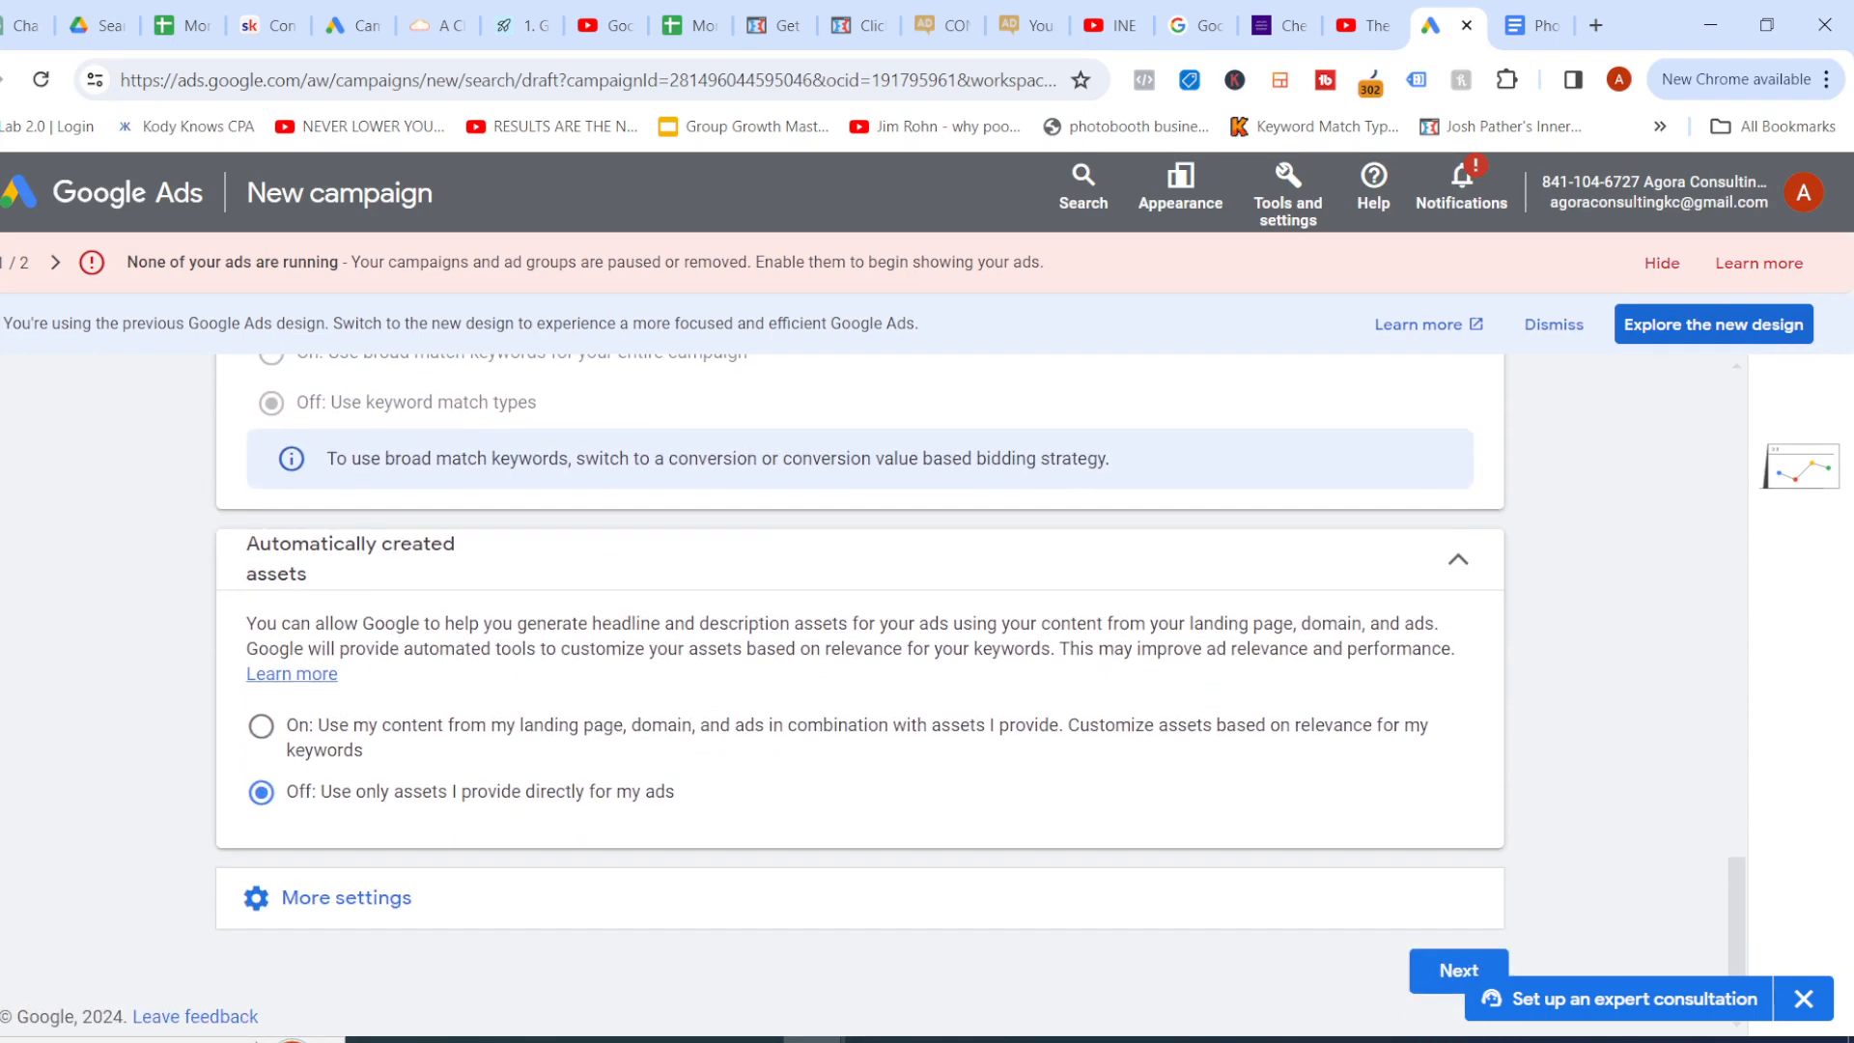
{"action": "left_click", "coordinate": [346, 896]}
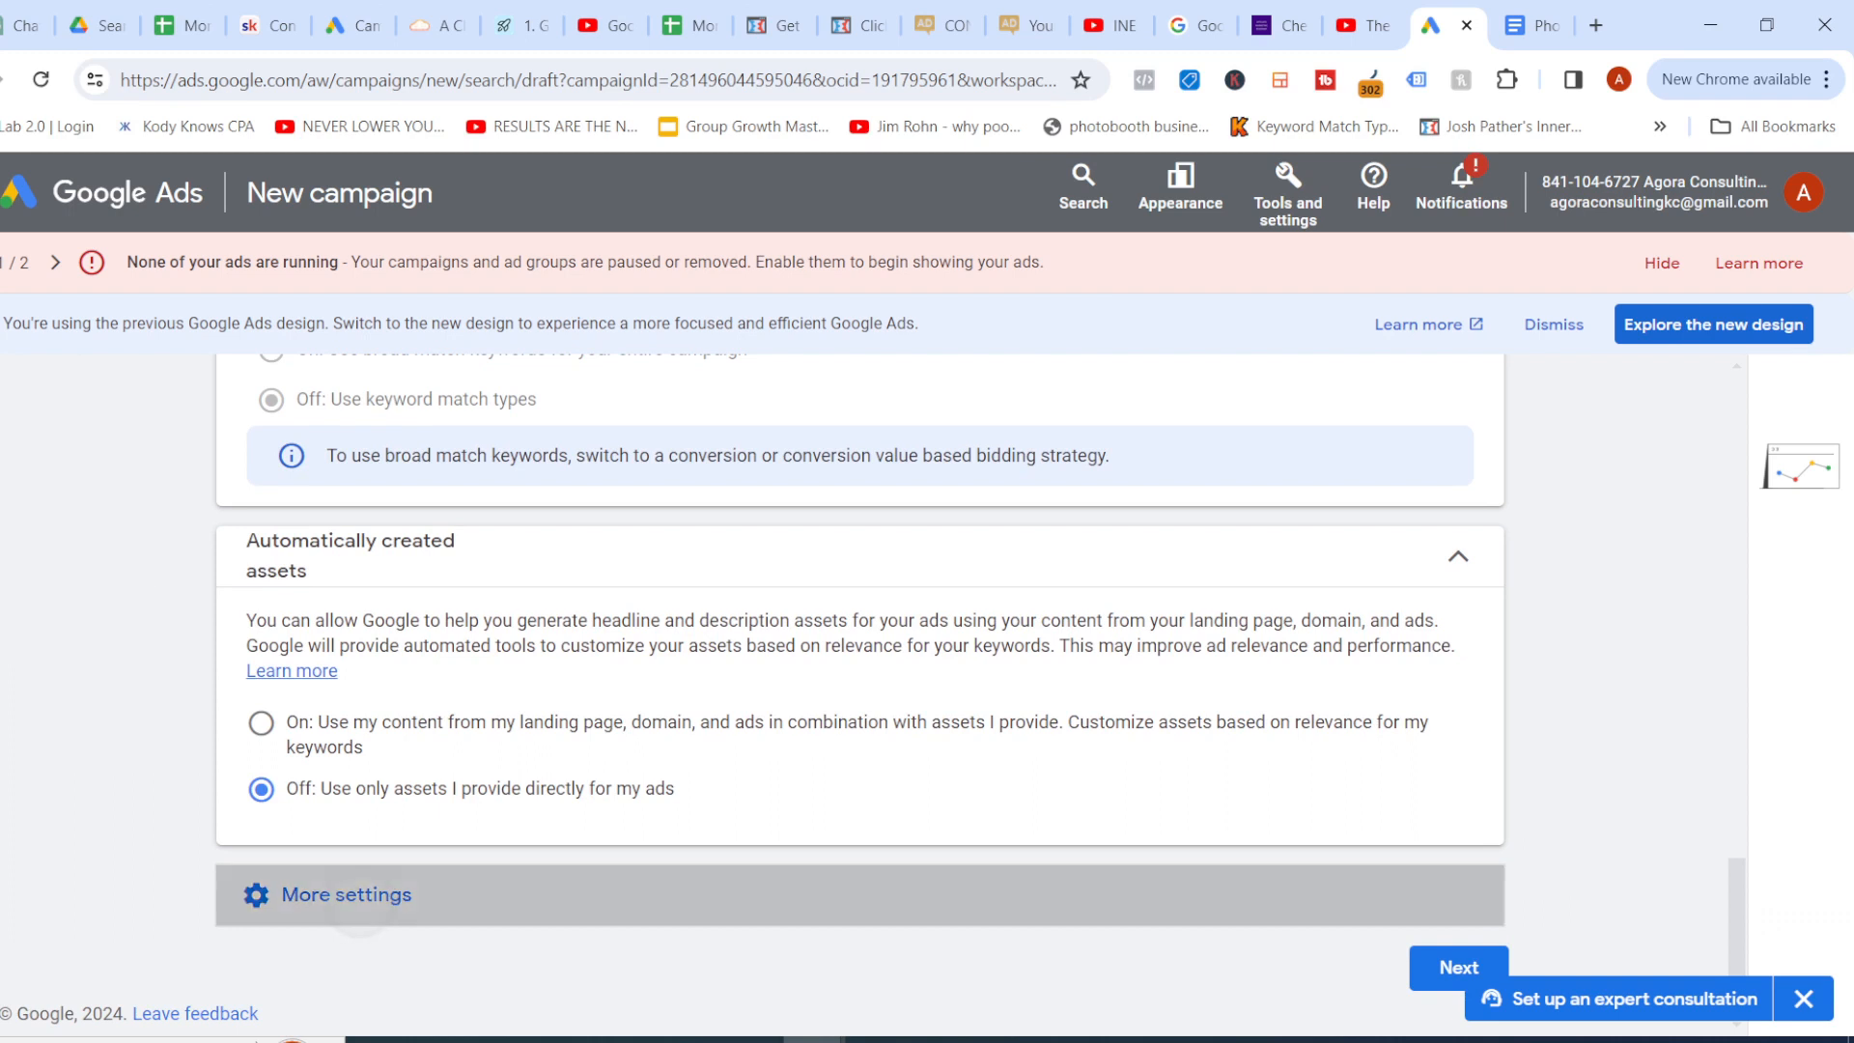
{"action": "scroll", "coordinate": [860, 695], "scroll_direction": "down", "scroll_amount": 3}
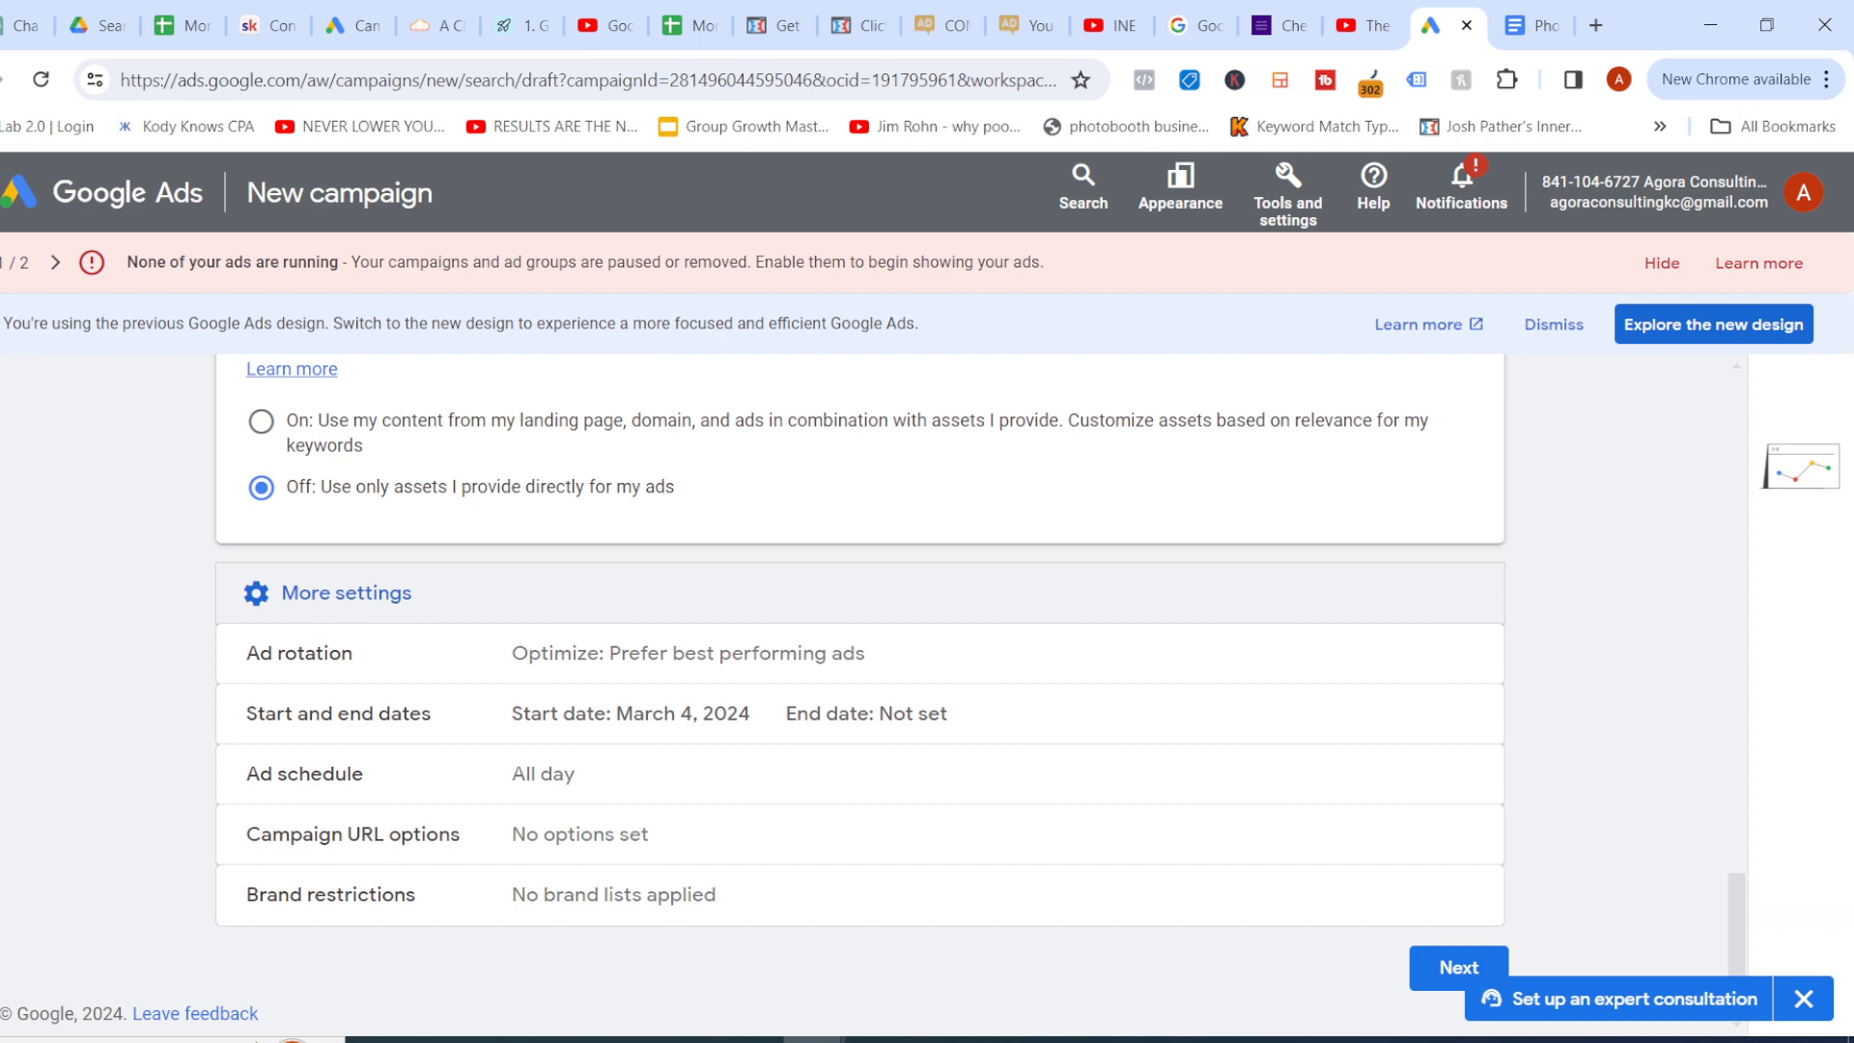
{"action": "left_click", "coordinate": [850, 713]}
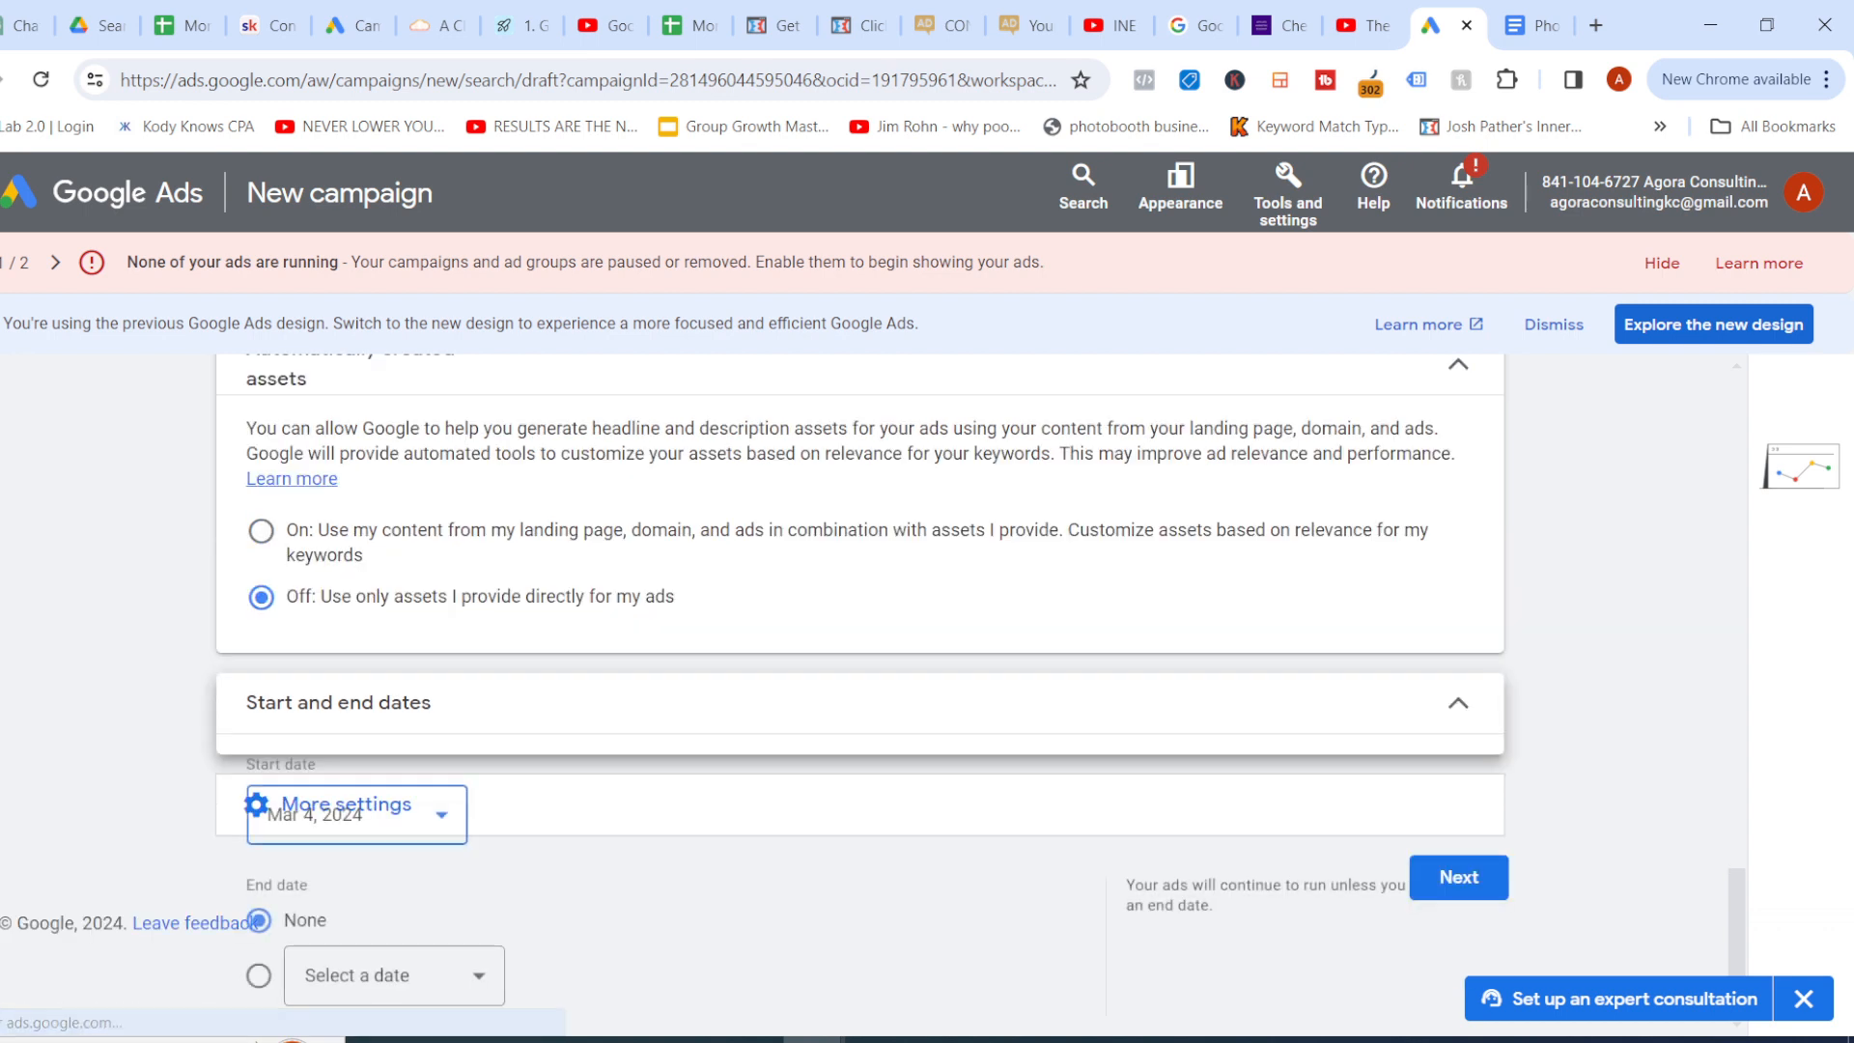
{"action": "scroll", "coordinate": [860, 696], "scroll_direction": "down", "scroll_amount": 2}
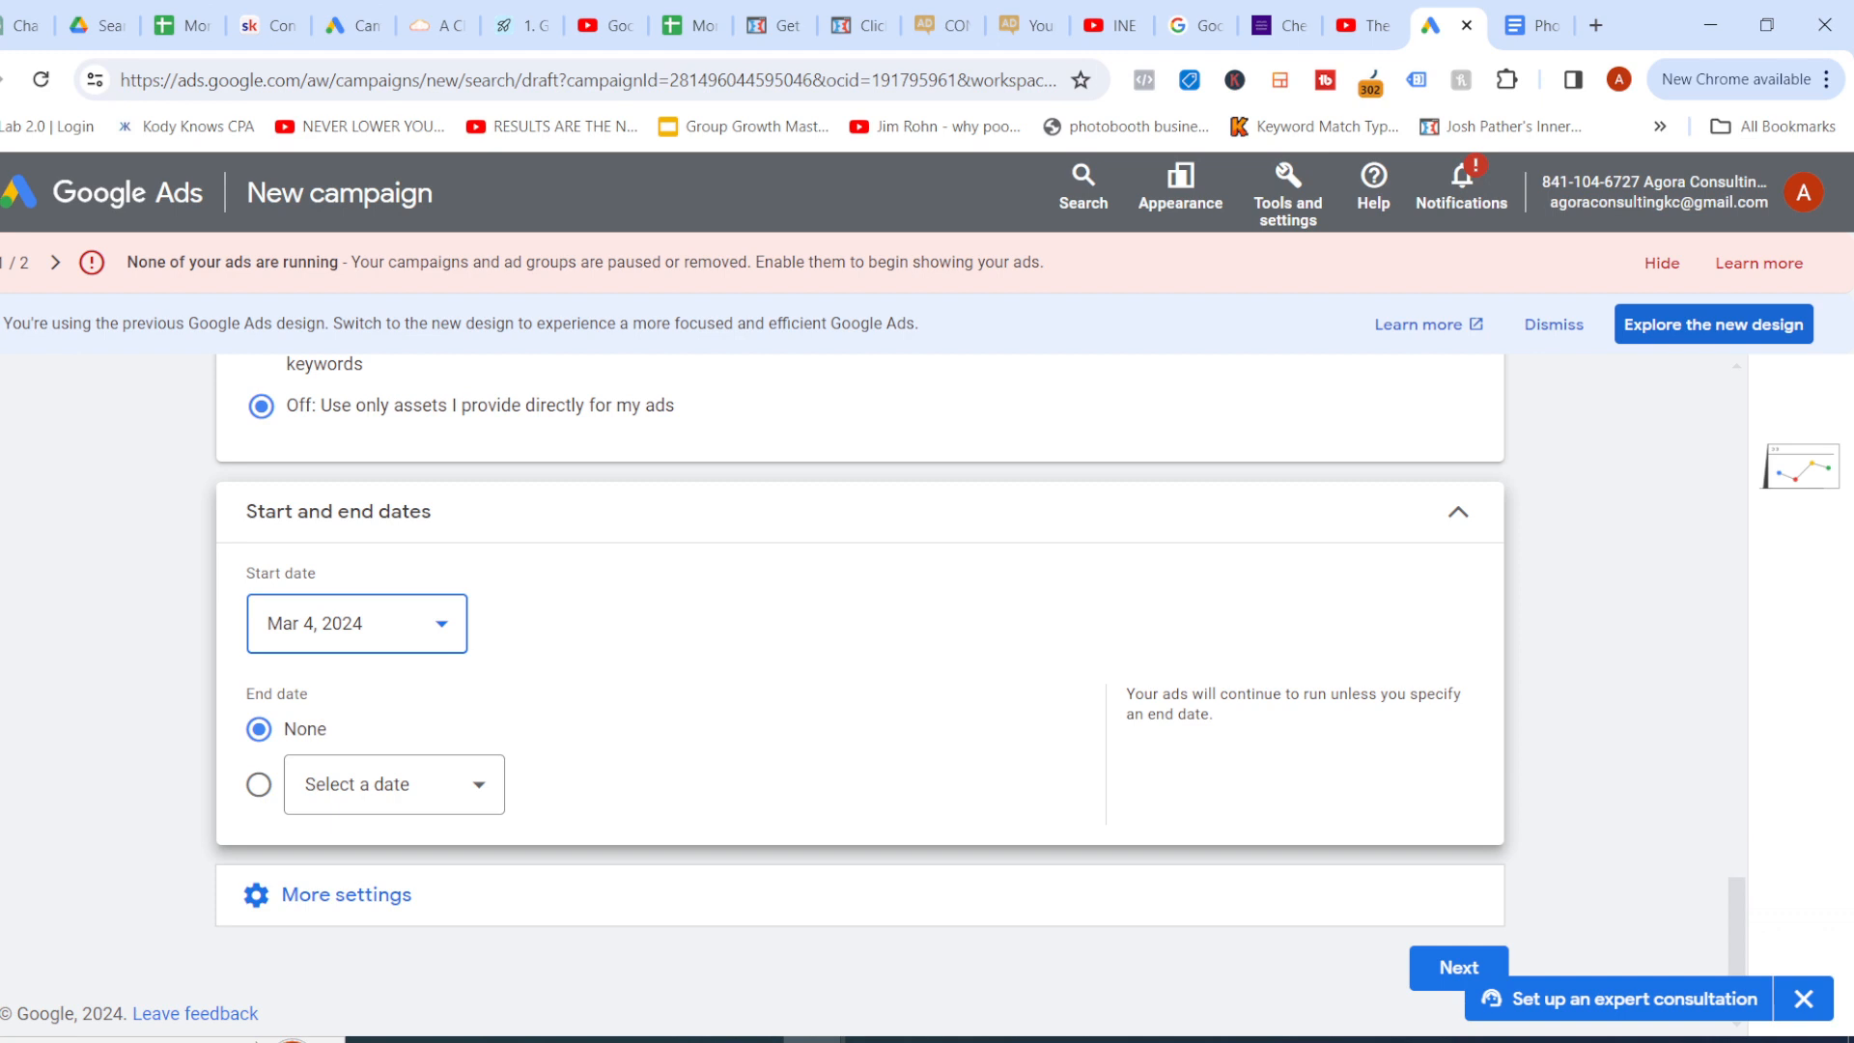
Show the remaining additional campaign settings and open the ad rotation options
{"action": "left_click", "coordinate": [346, 895]}
{"action": "scroll", "coordinate": [860, 696], "scroll_direction": "down", "scroll_amount": 2}
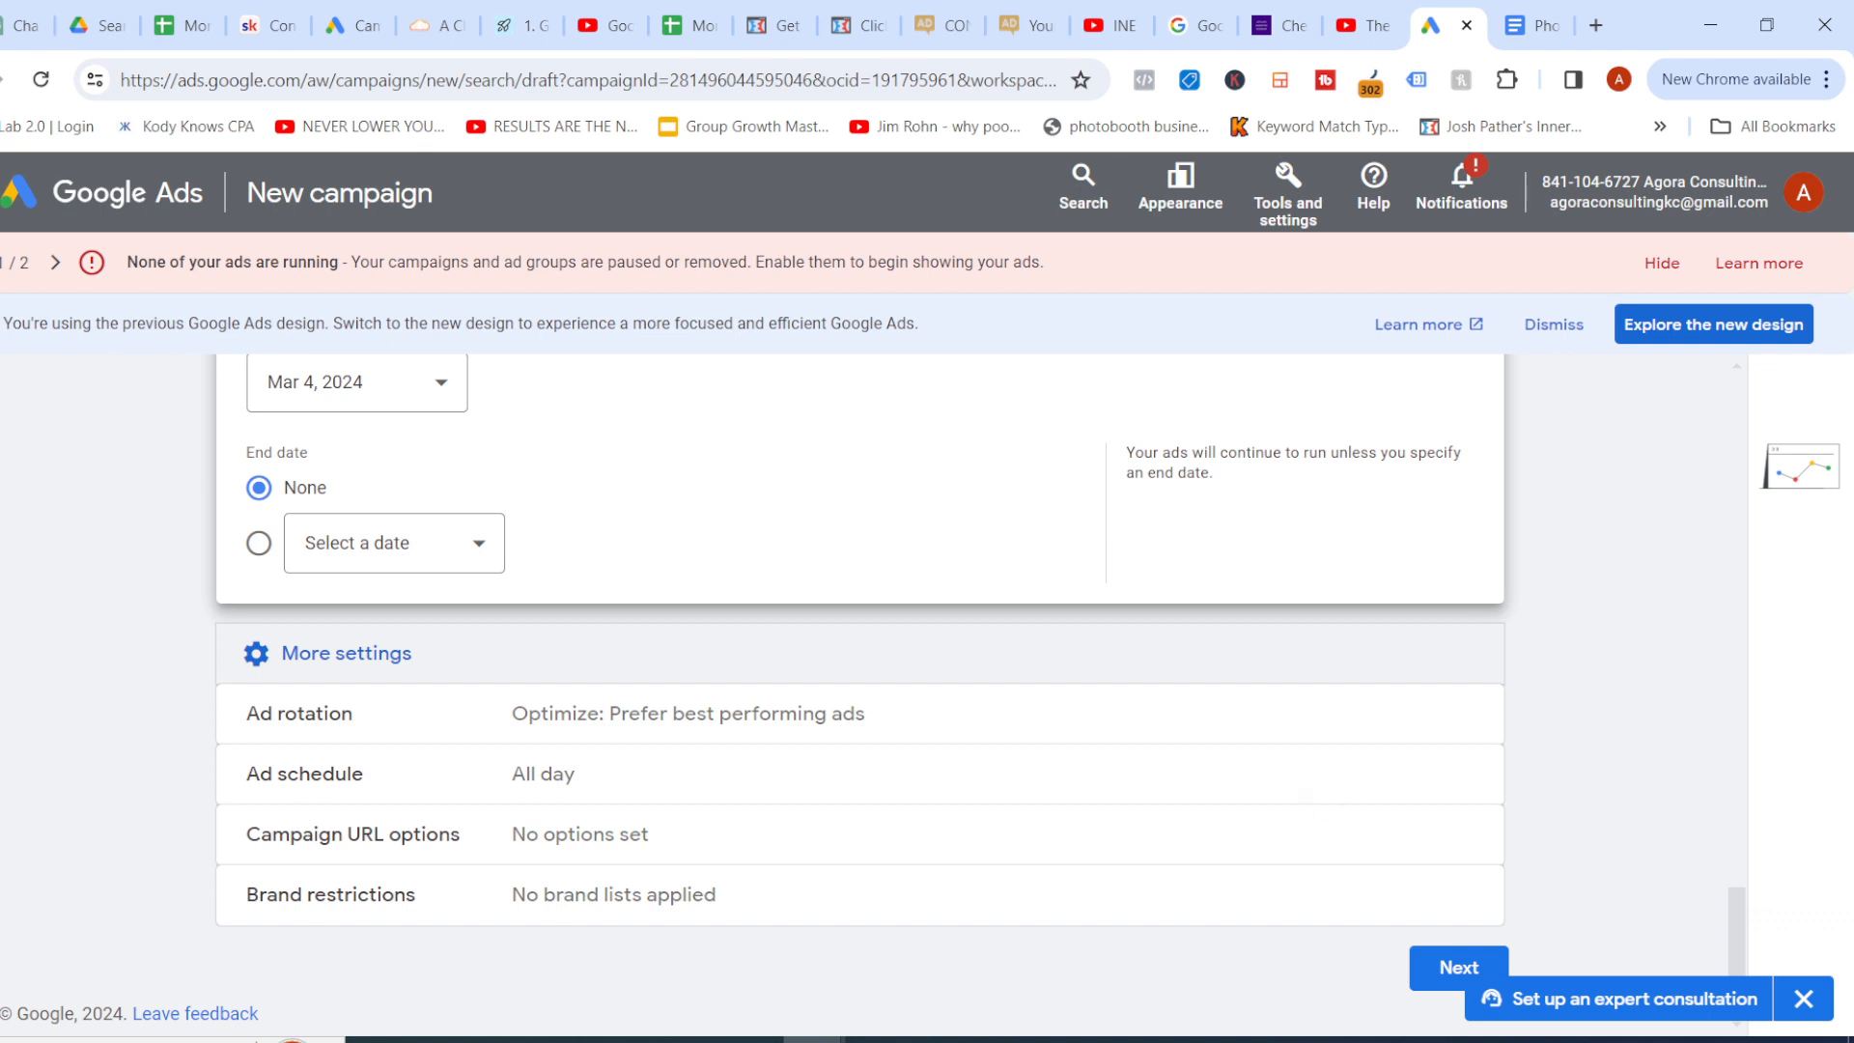
{"action": "left_click", "coordinate": [754, 714]}
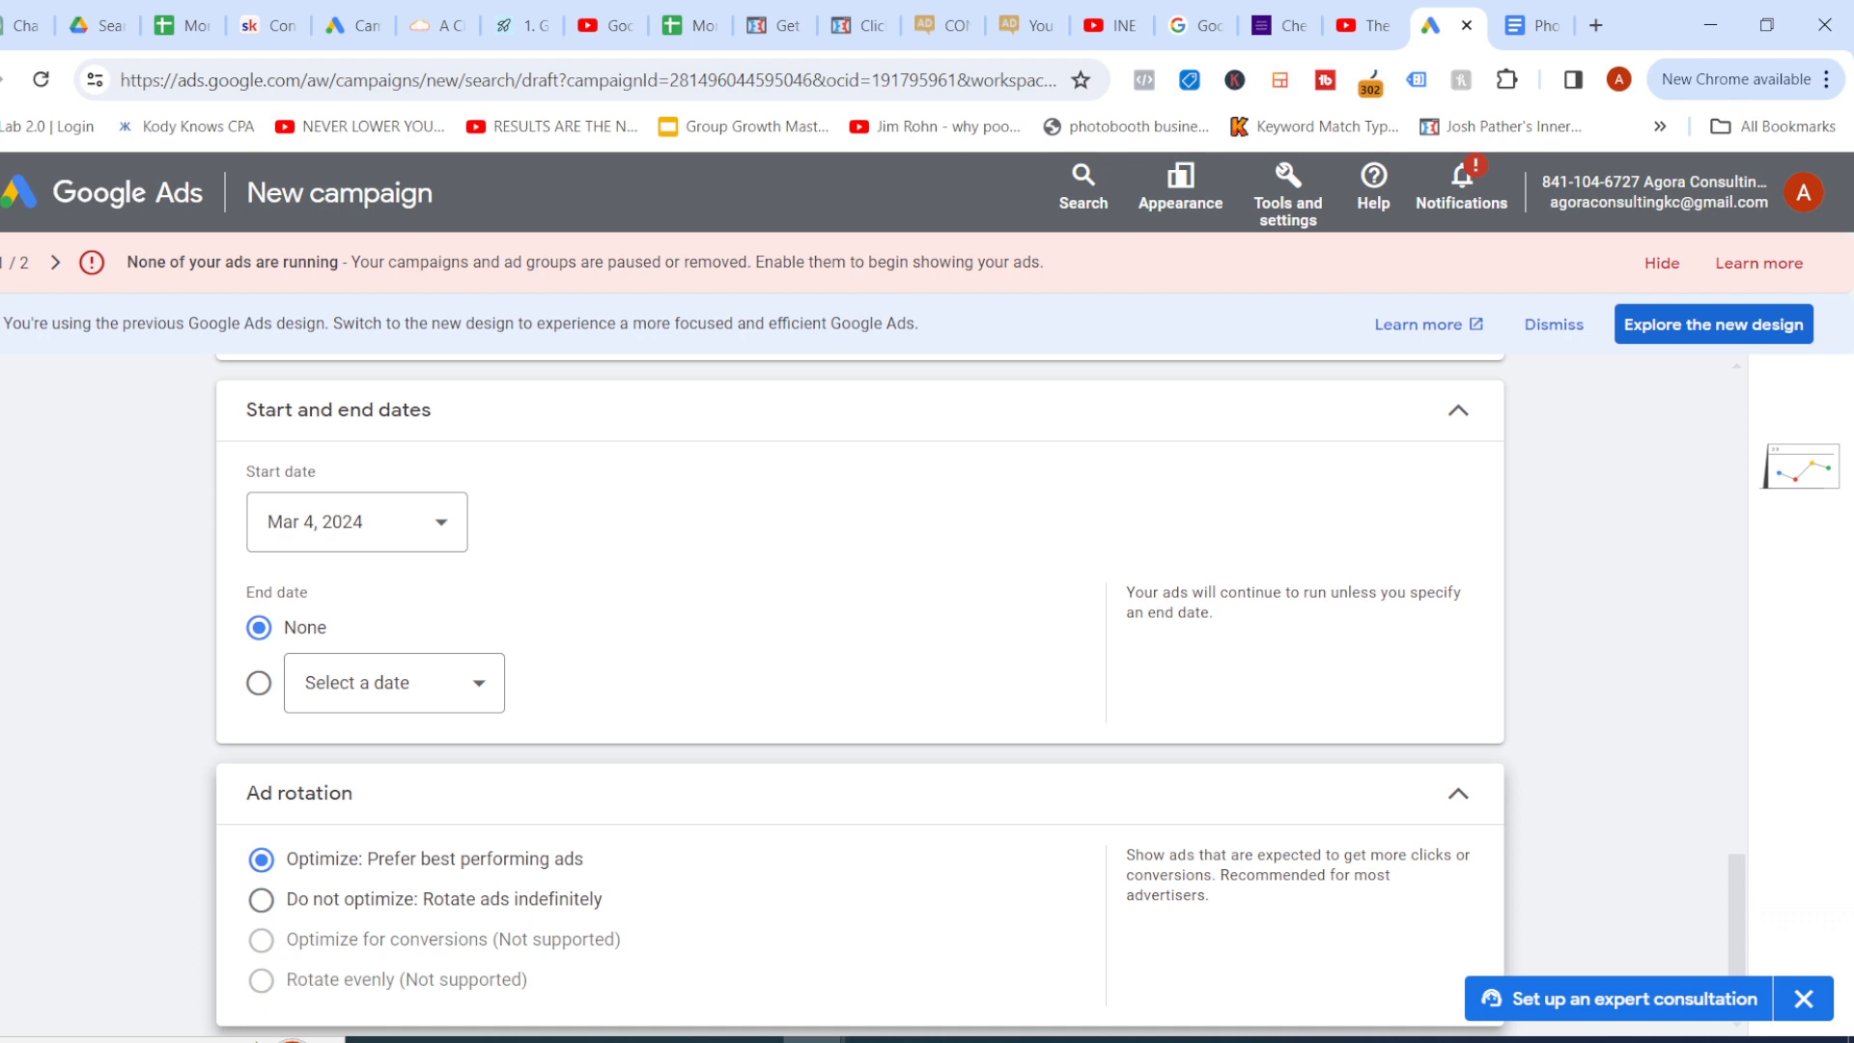
Compare the ad rotation options, keep "Optimize: Prefer best performing ads", and continue to the Keywords and ads page
{"action": "scroll", "coordinate": [859, 696], "scroll_direction": "down", "scroll_amount": 2}
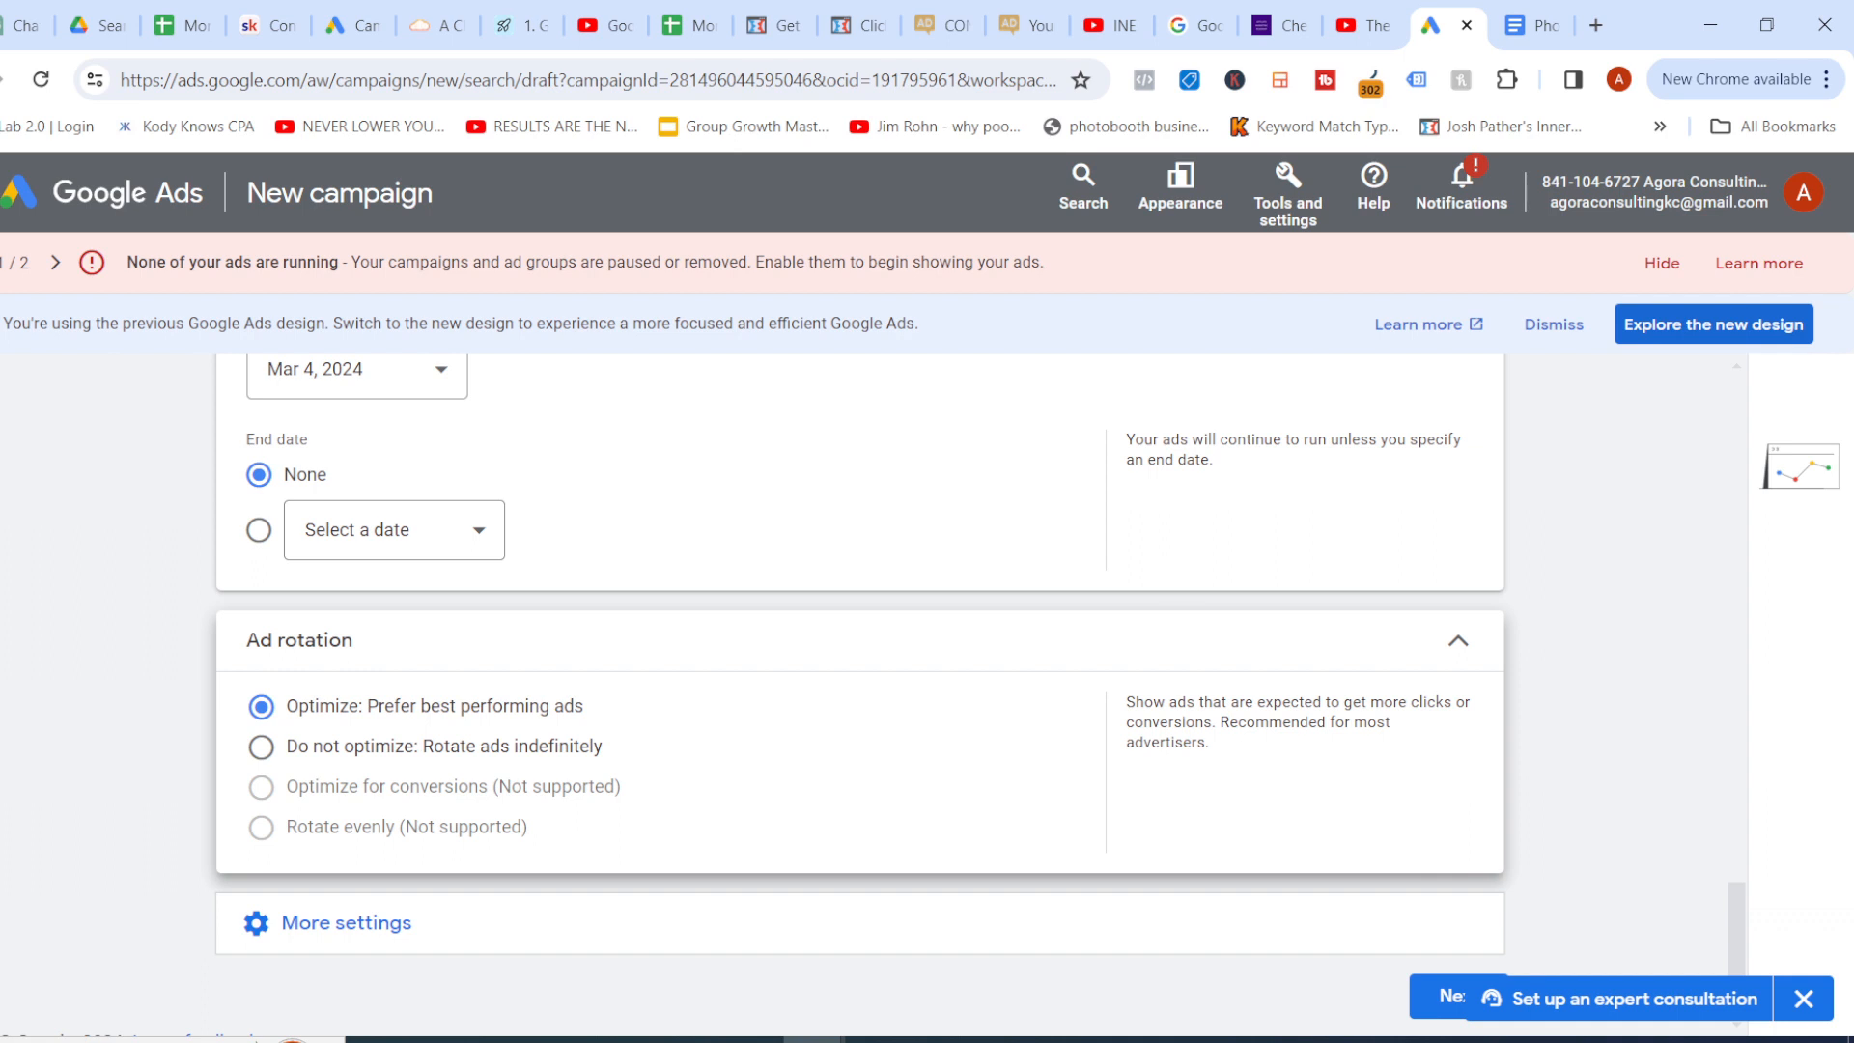
{"action": "left_click", "coordinate": [261, 748]}
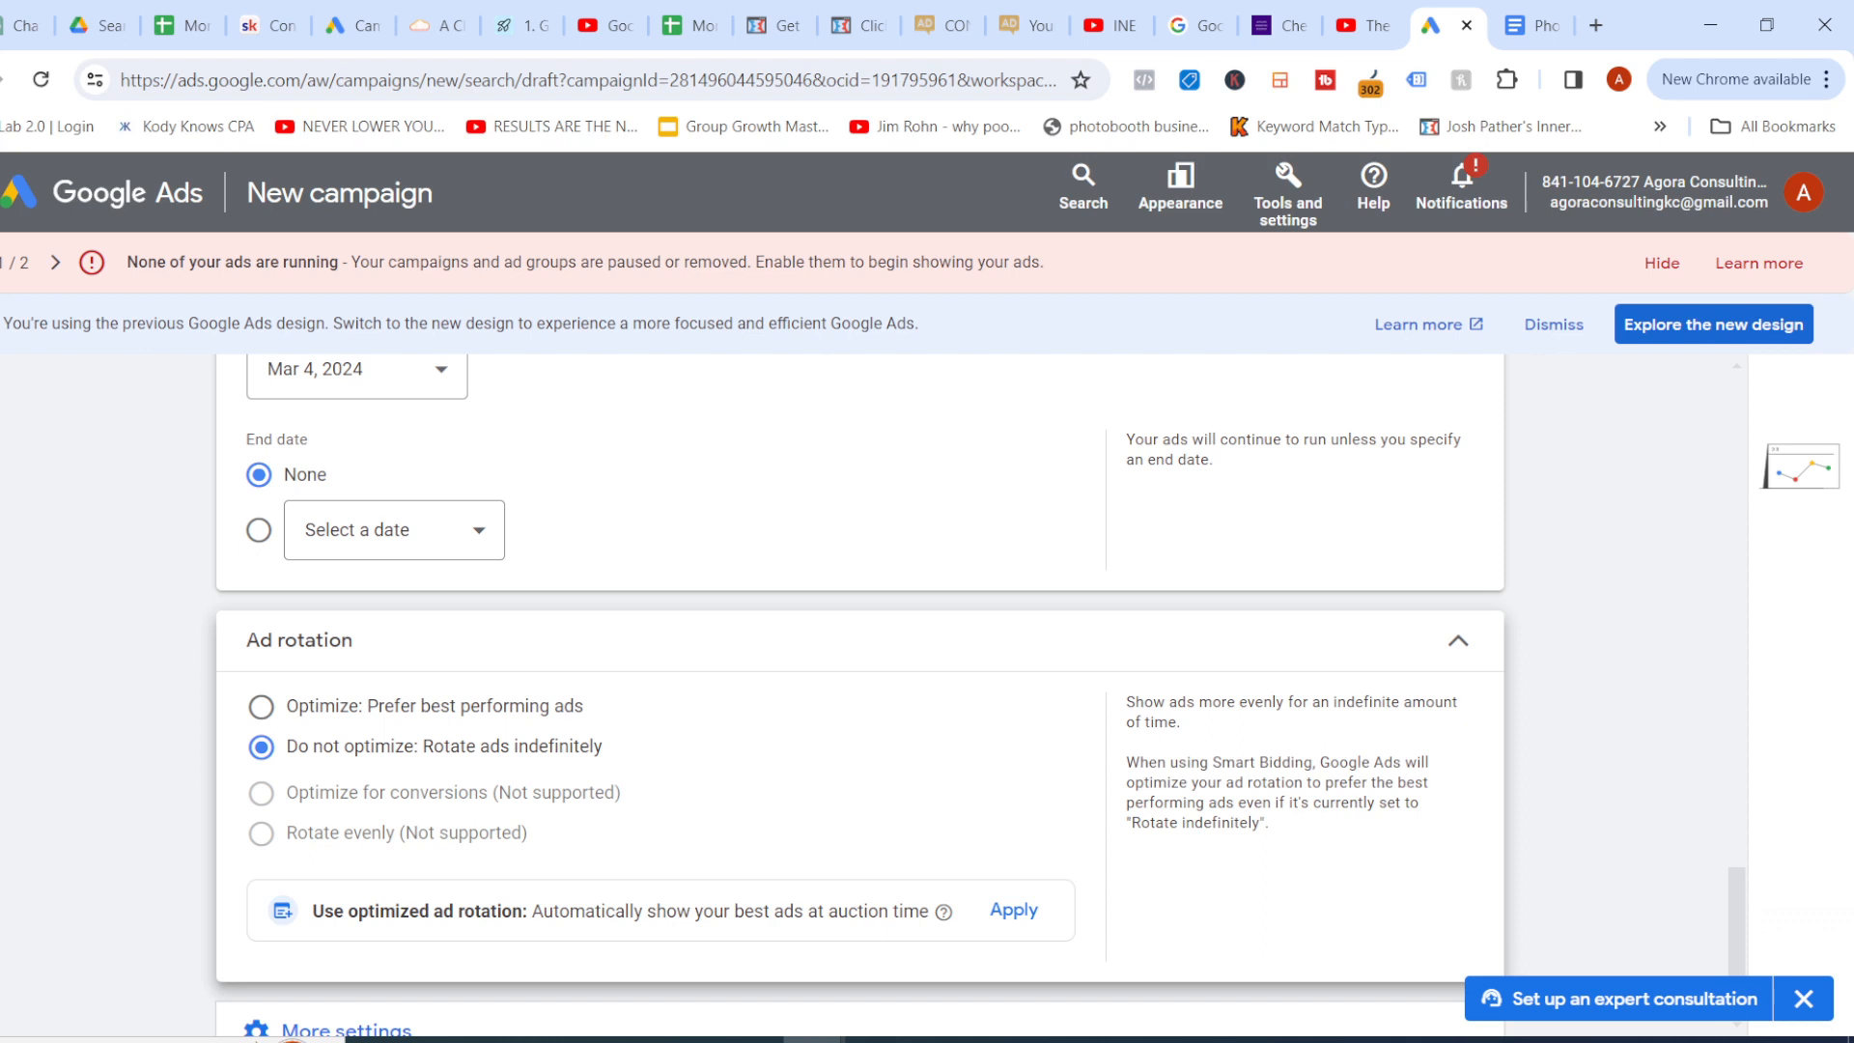
{"action": "left_click", "coordinate": [261, 707]}
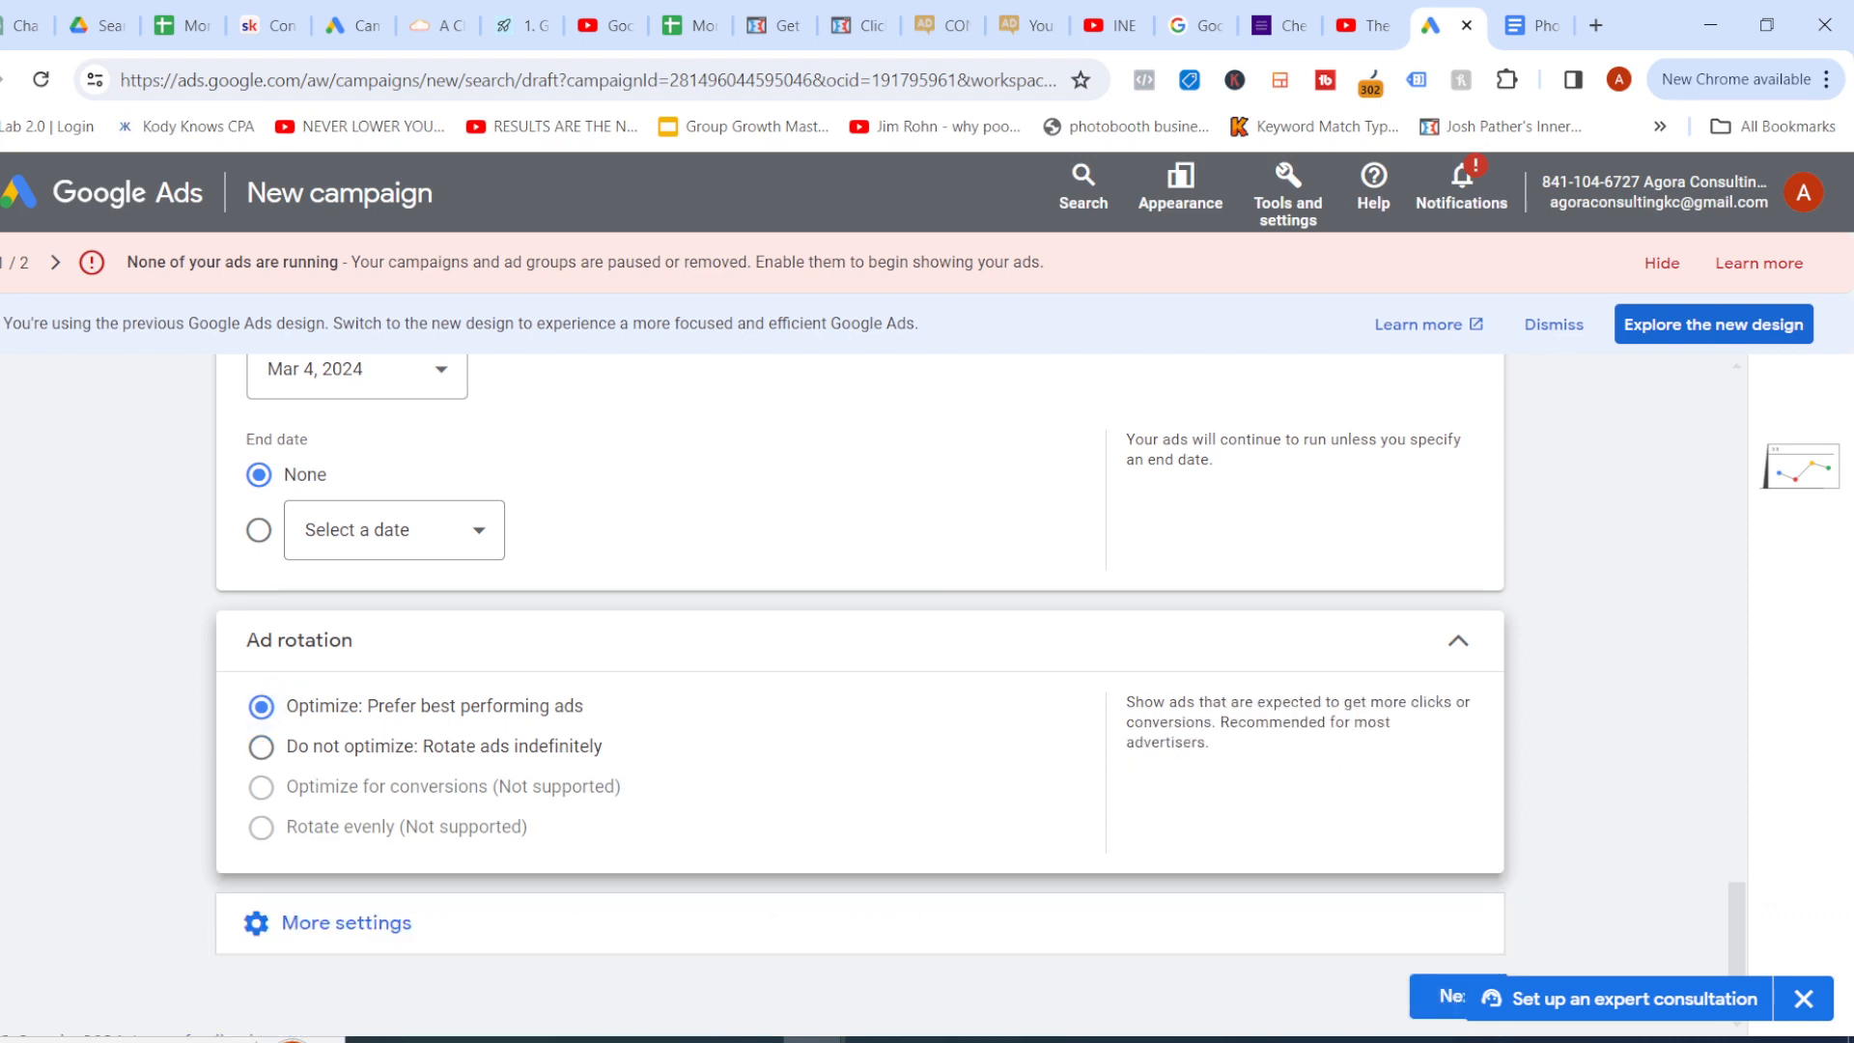
{"action": "left_click", "coordinate": [1459, 640]}
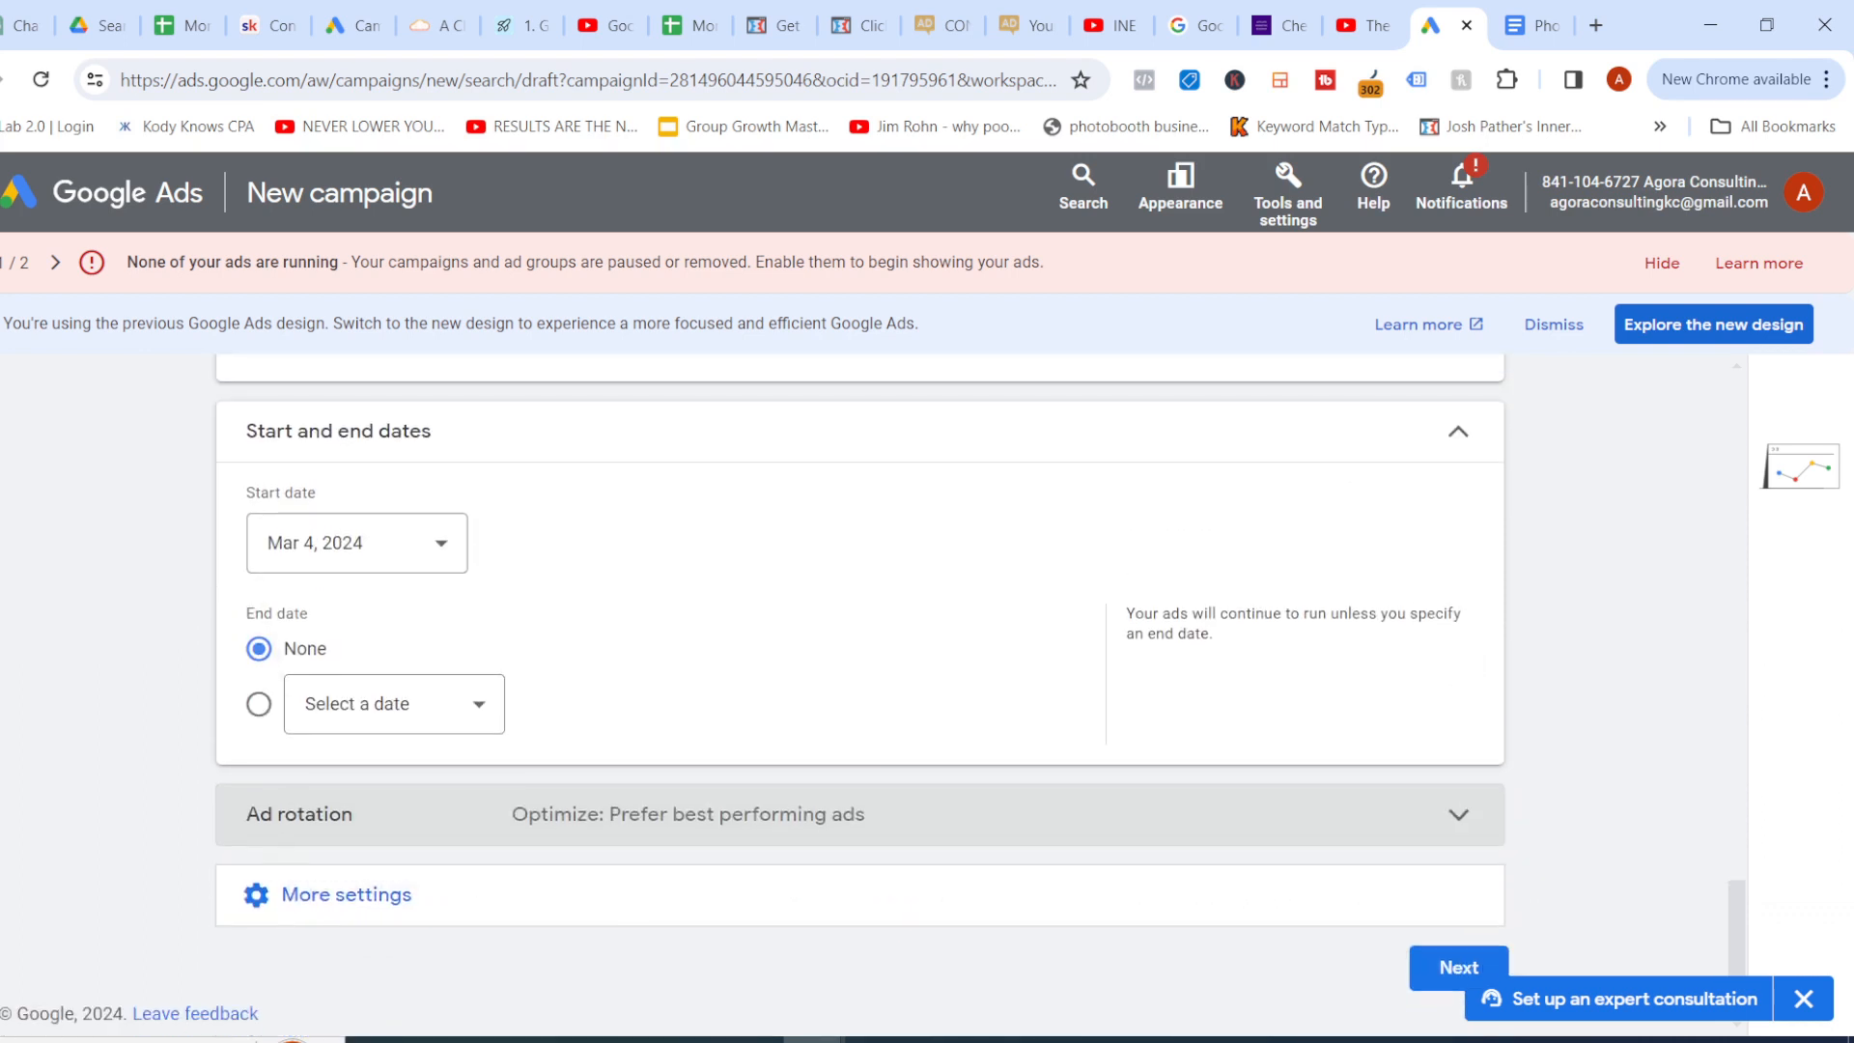
{"action": "left_click", "coordinate": [1439, 968]}
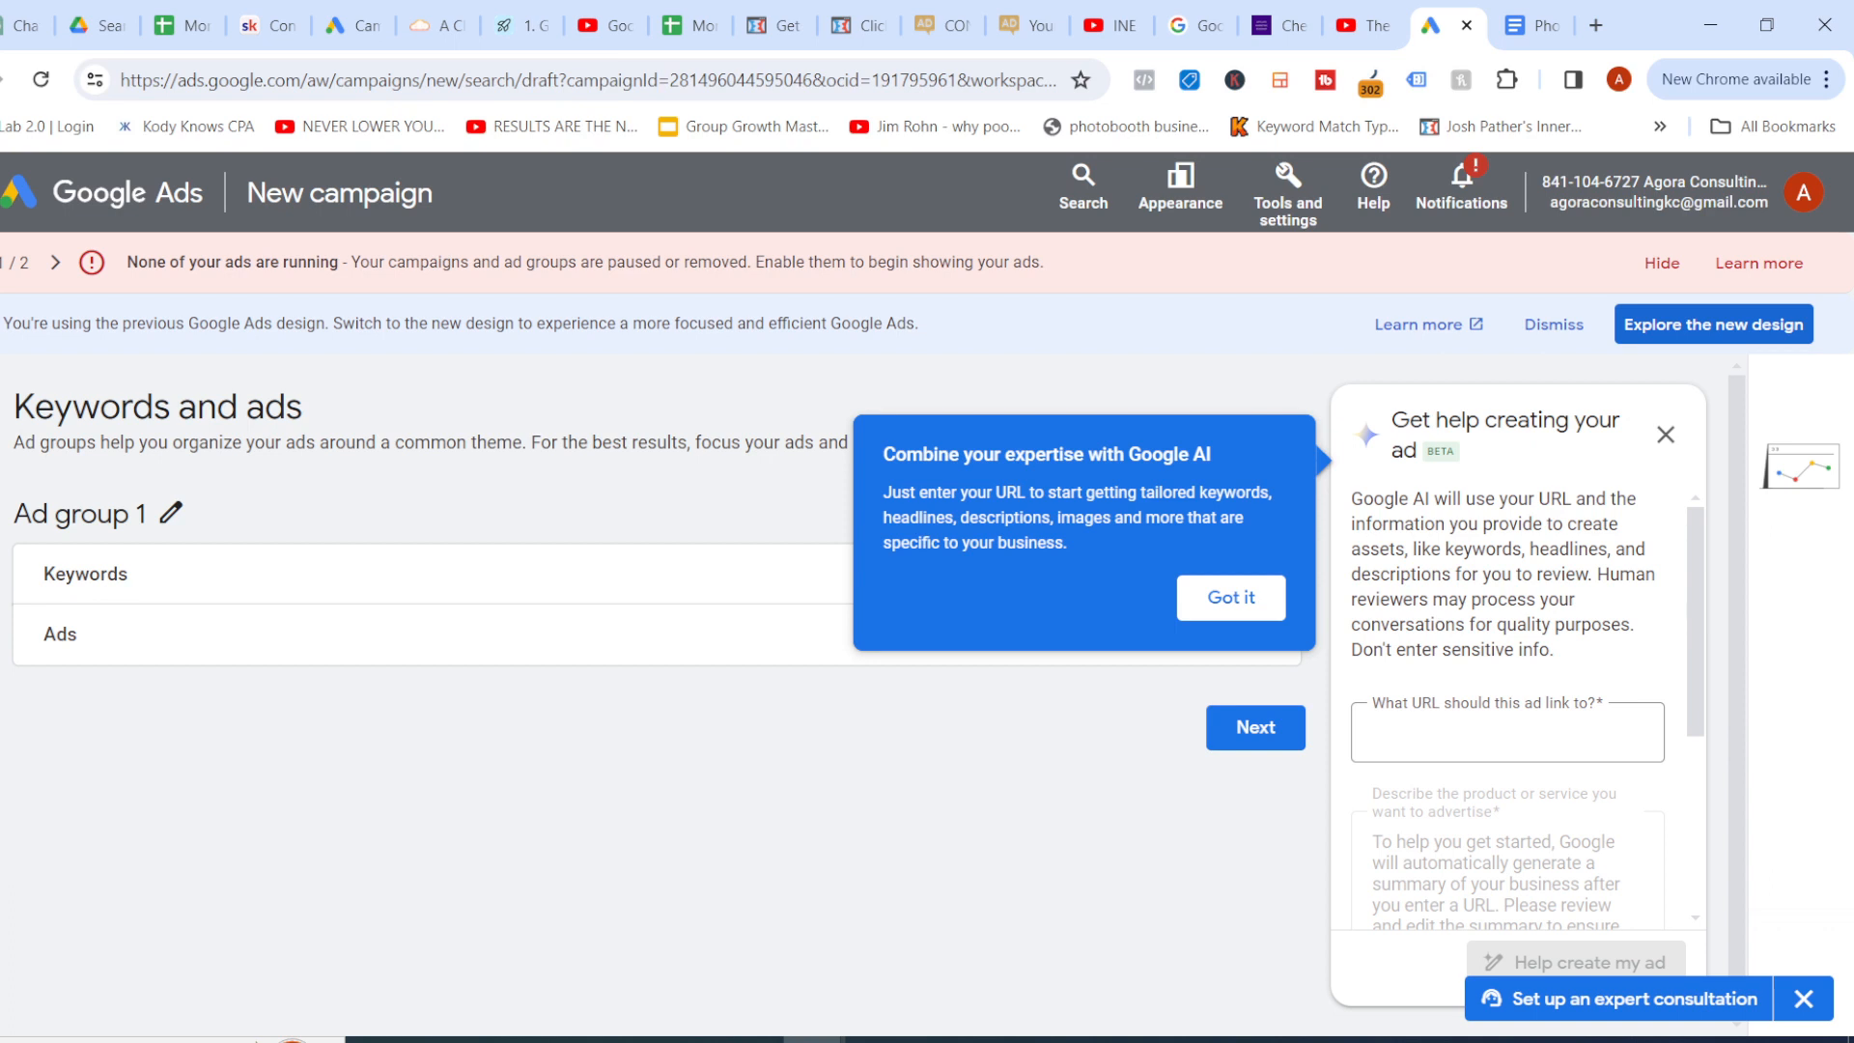
{"action": "left_click", "coordinate": [1231, 597]}
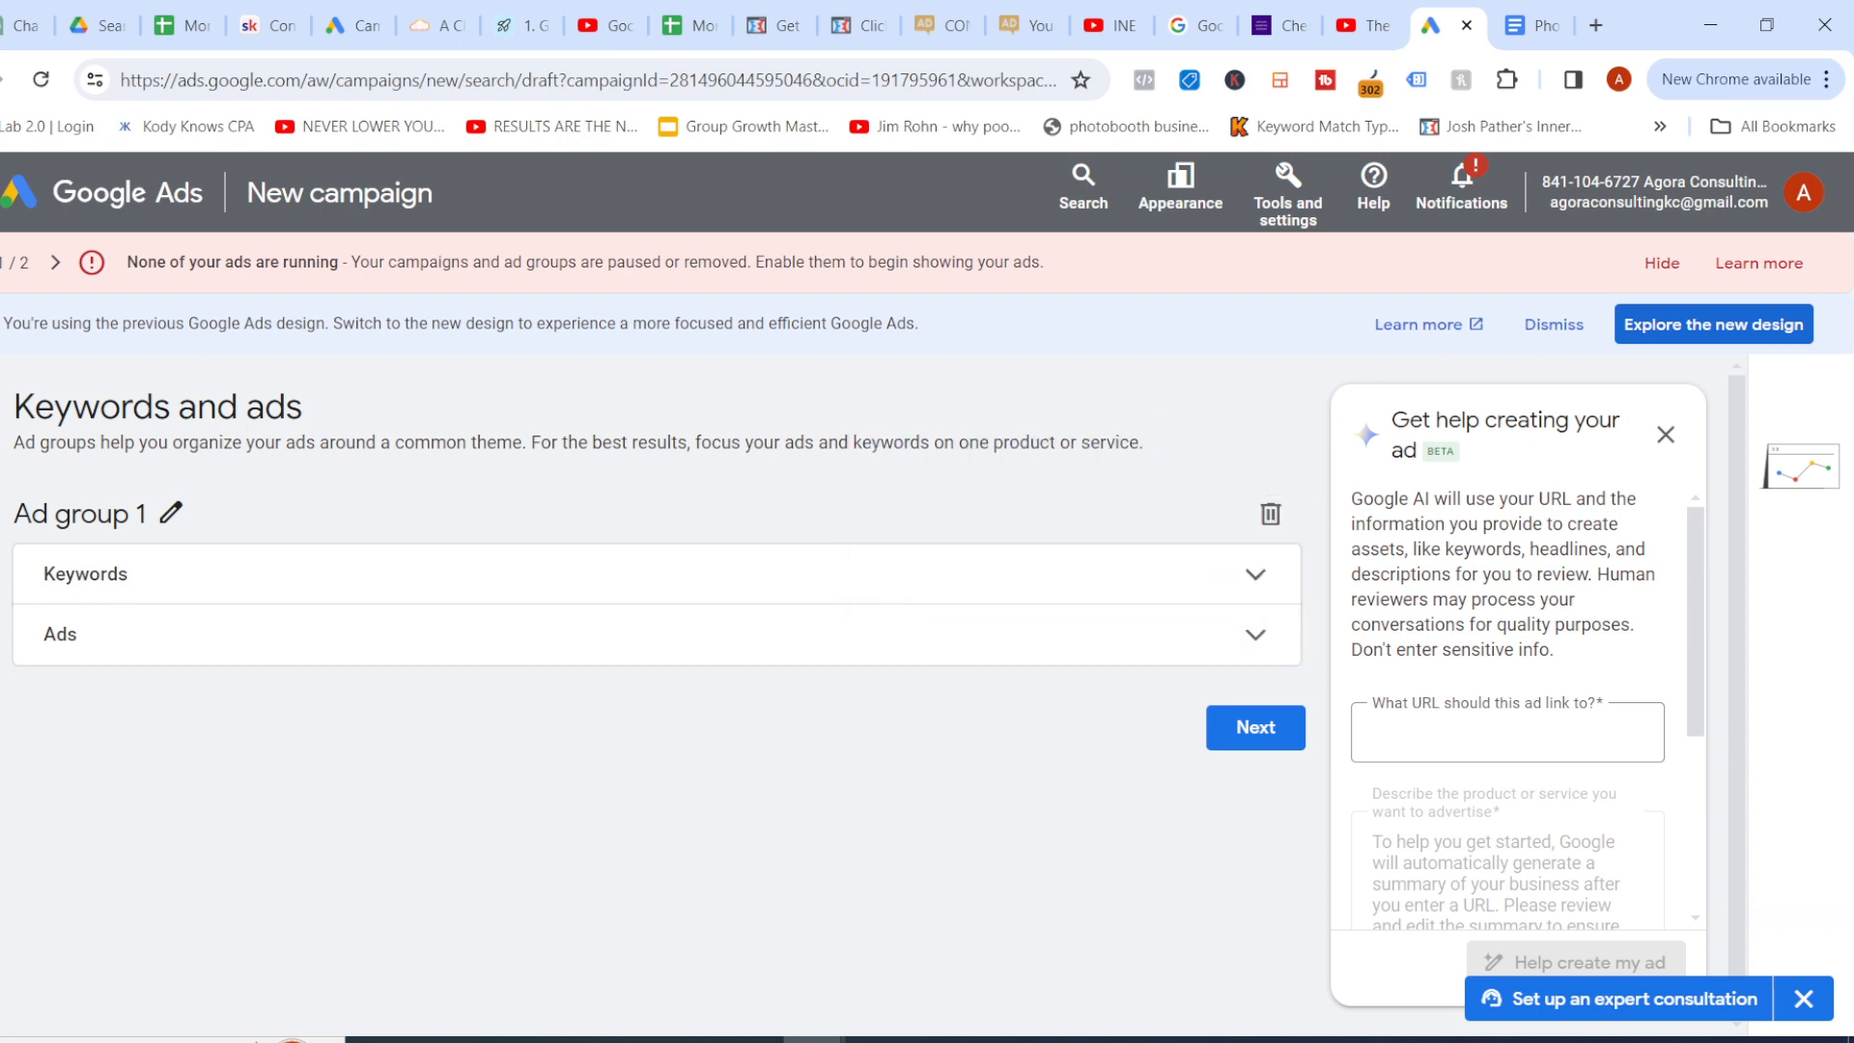
Rename the ad group as "wedding photobooth"
{"action": "left_click", "coordinate": [172, 512]}
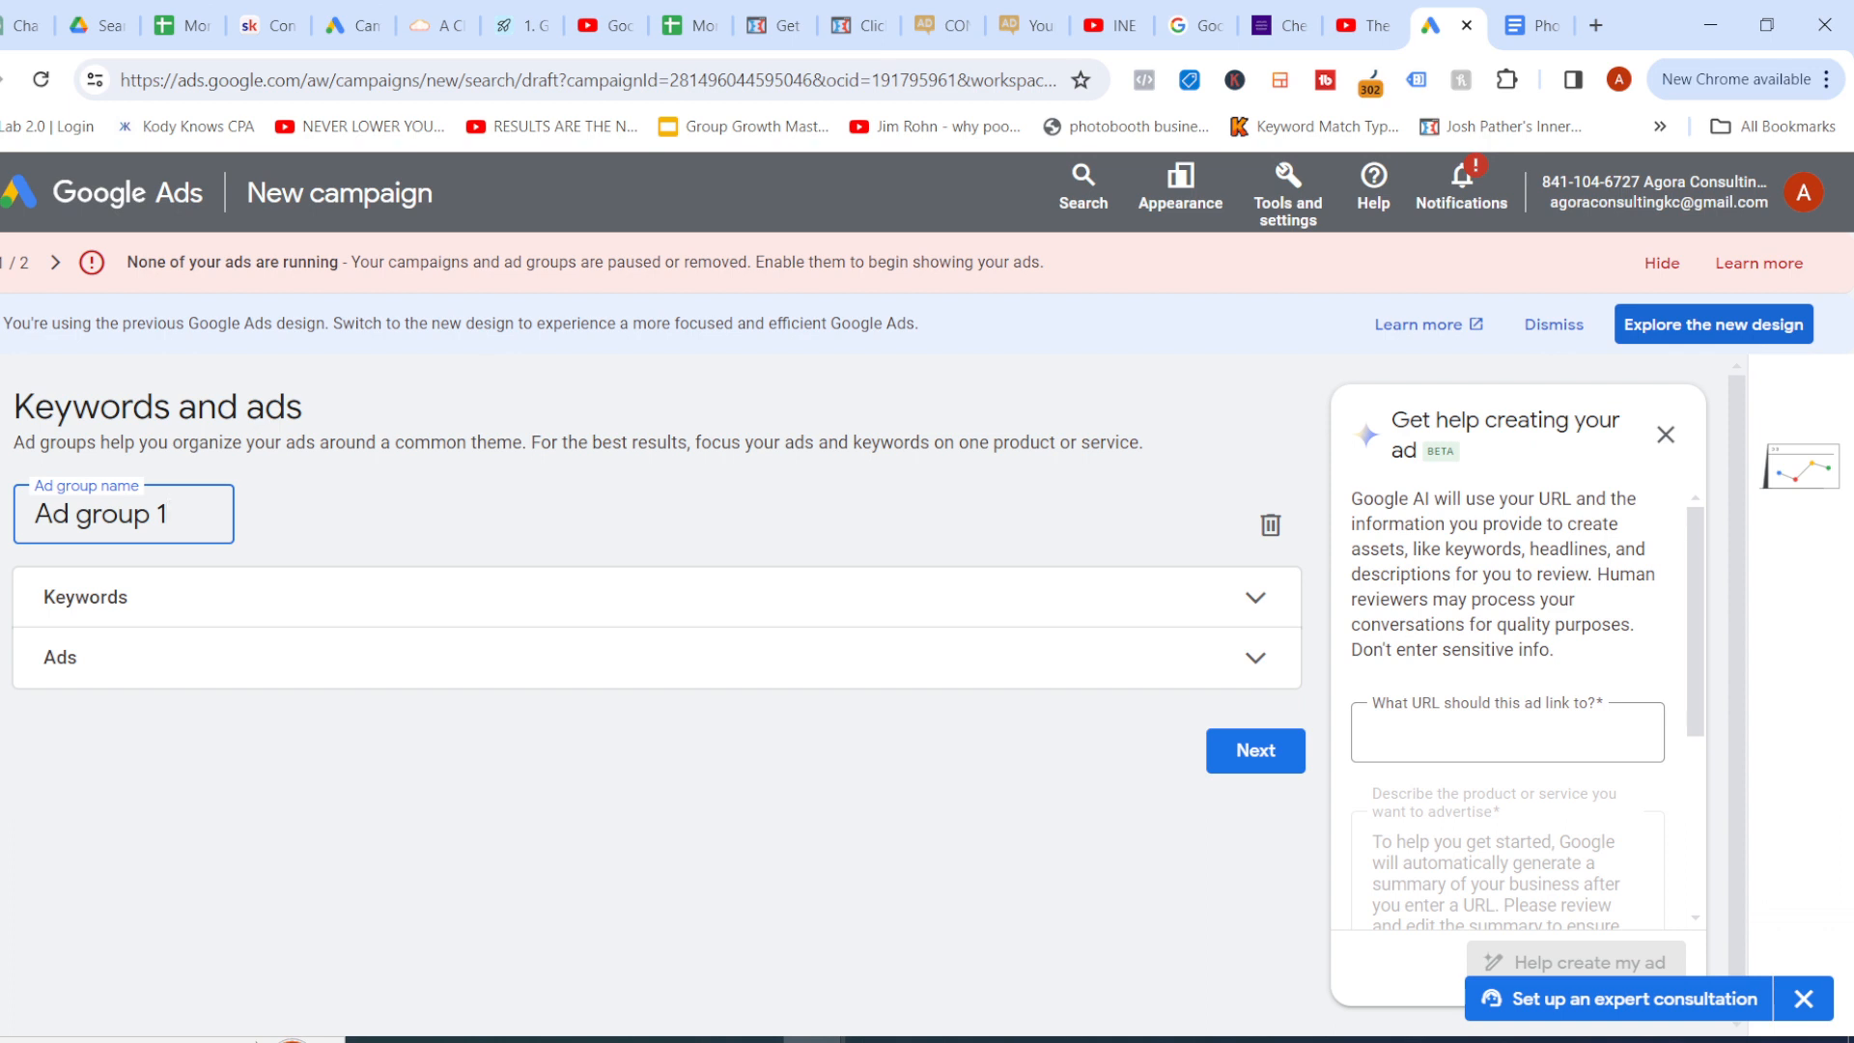
{"action": "key", "text": "ctrl+BackSpace"}
{"action": "key", "text": "ctrl+BackSpace"}
{"action": "key", "text": "ctrl+BackSpace"}
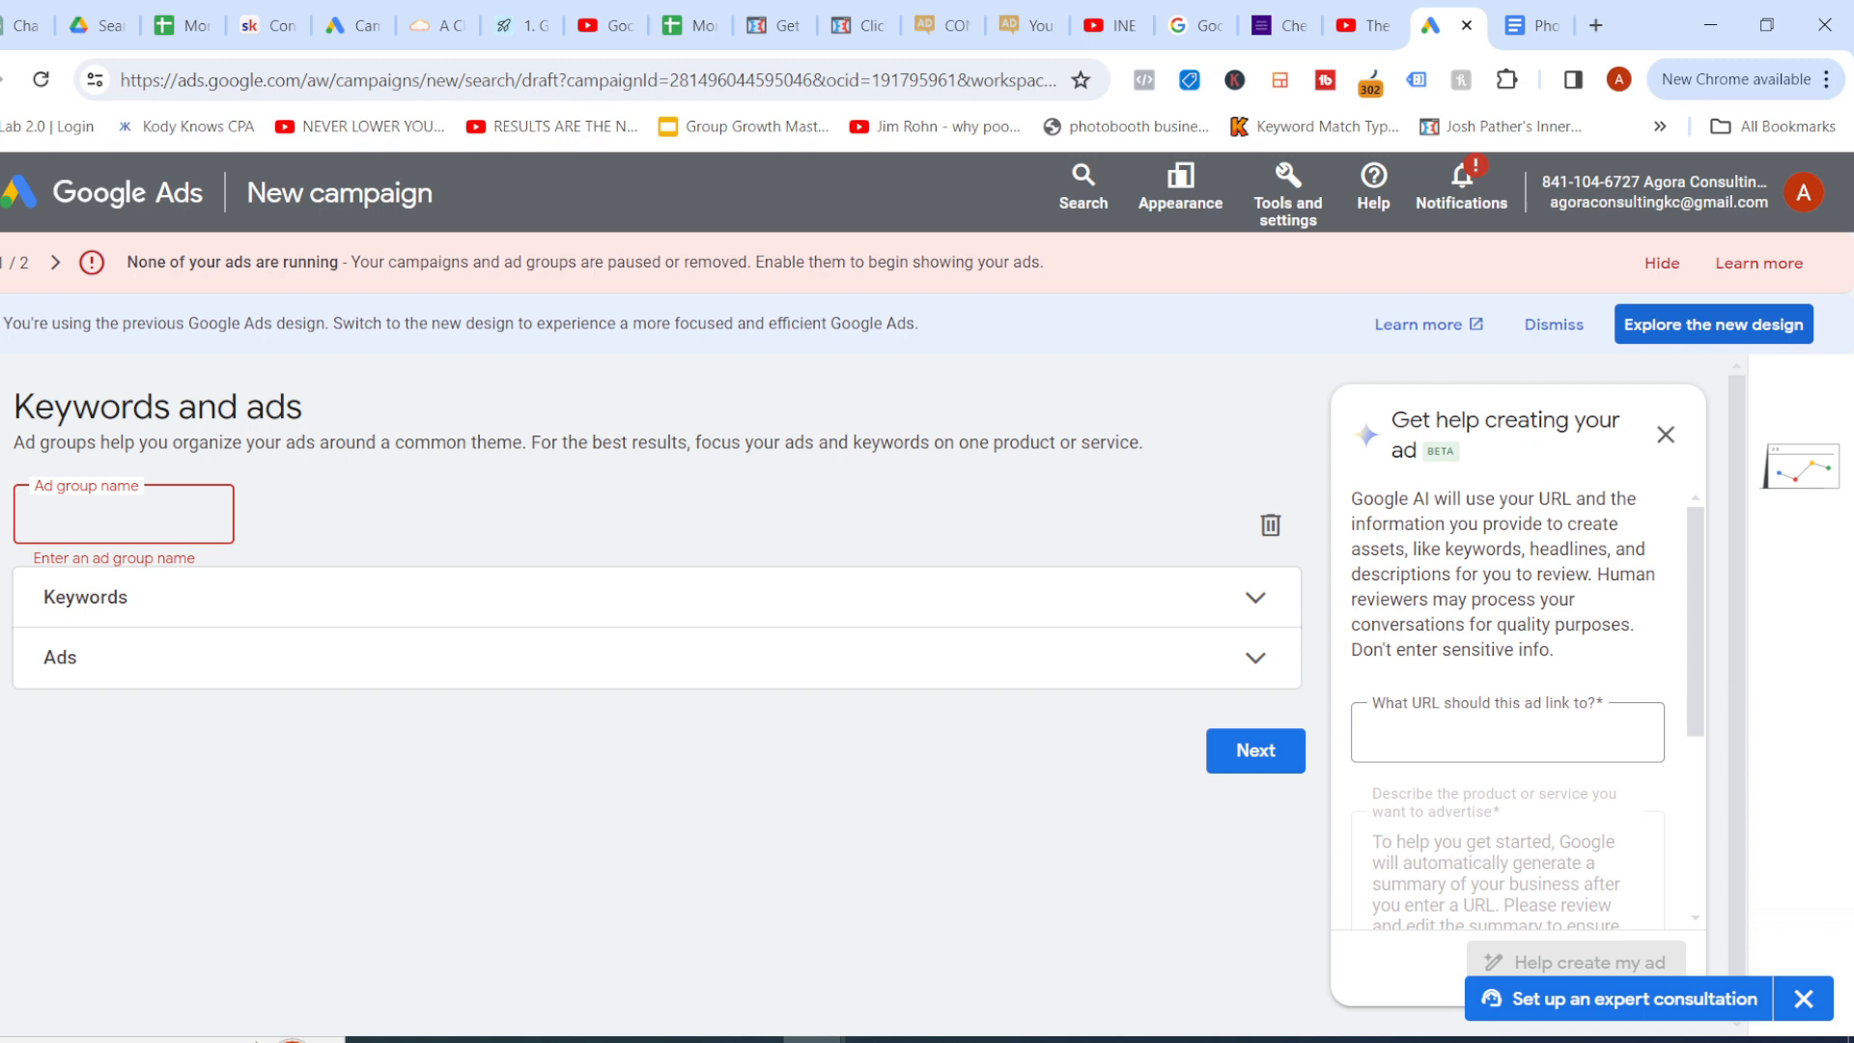
{"action": "type", "text": "wed"}
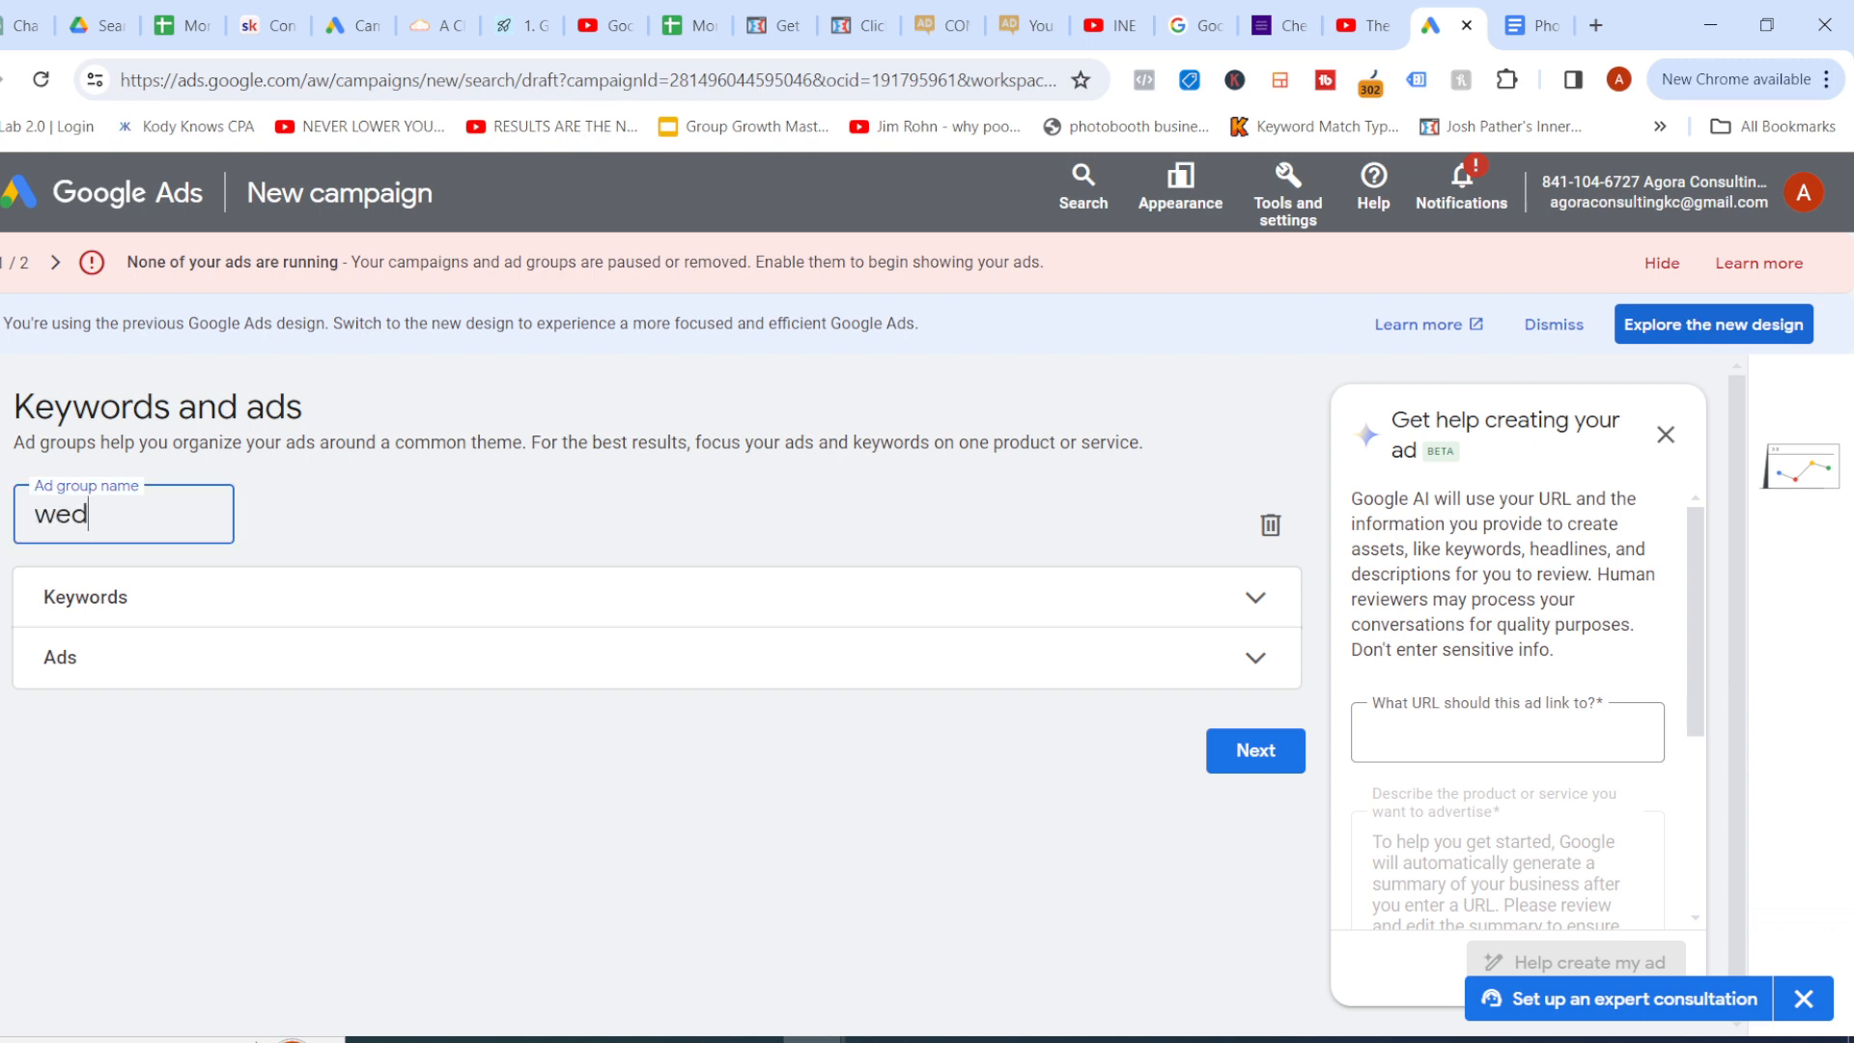
{"action": "type", "text": "ding photobooth"}
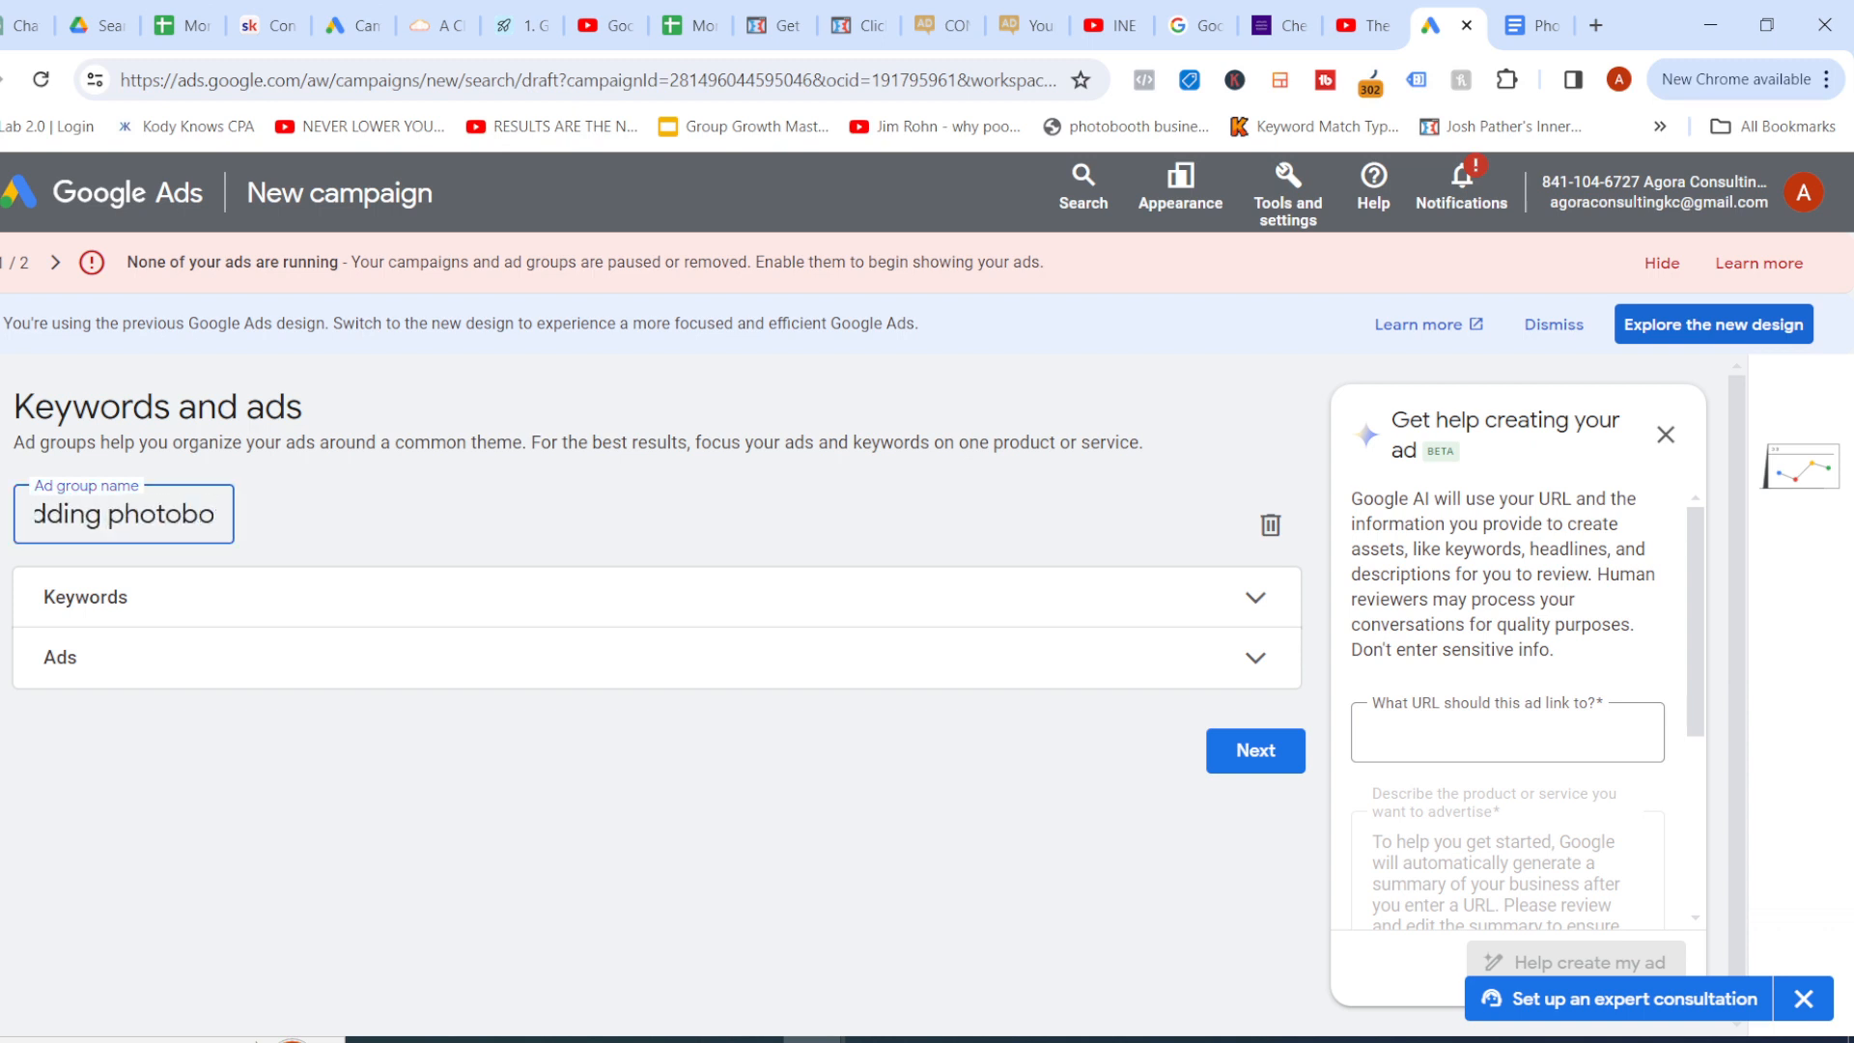
{"action": "left_click", "coordinate": [409, 516]}
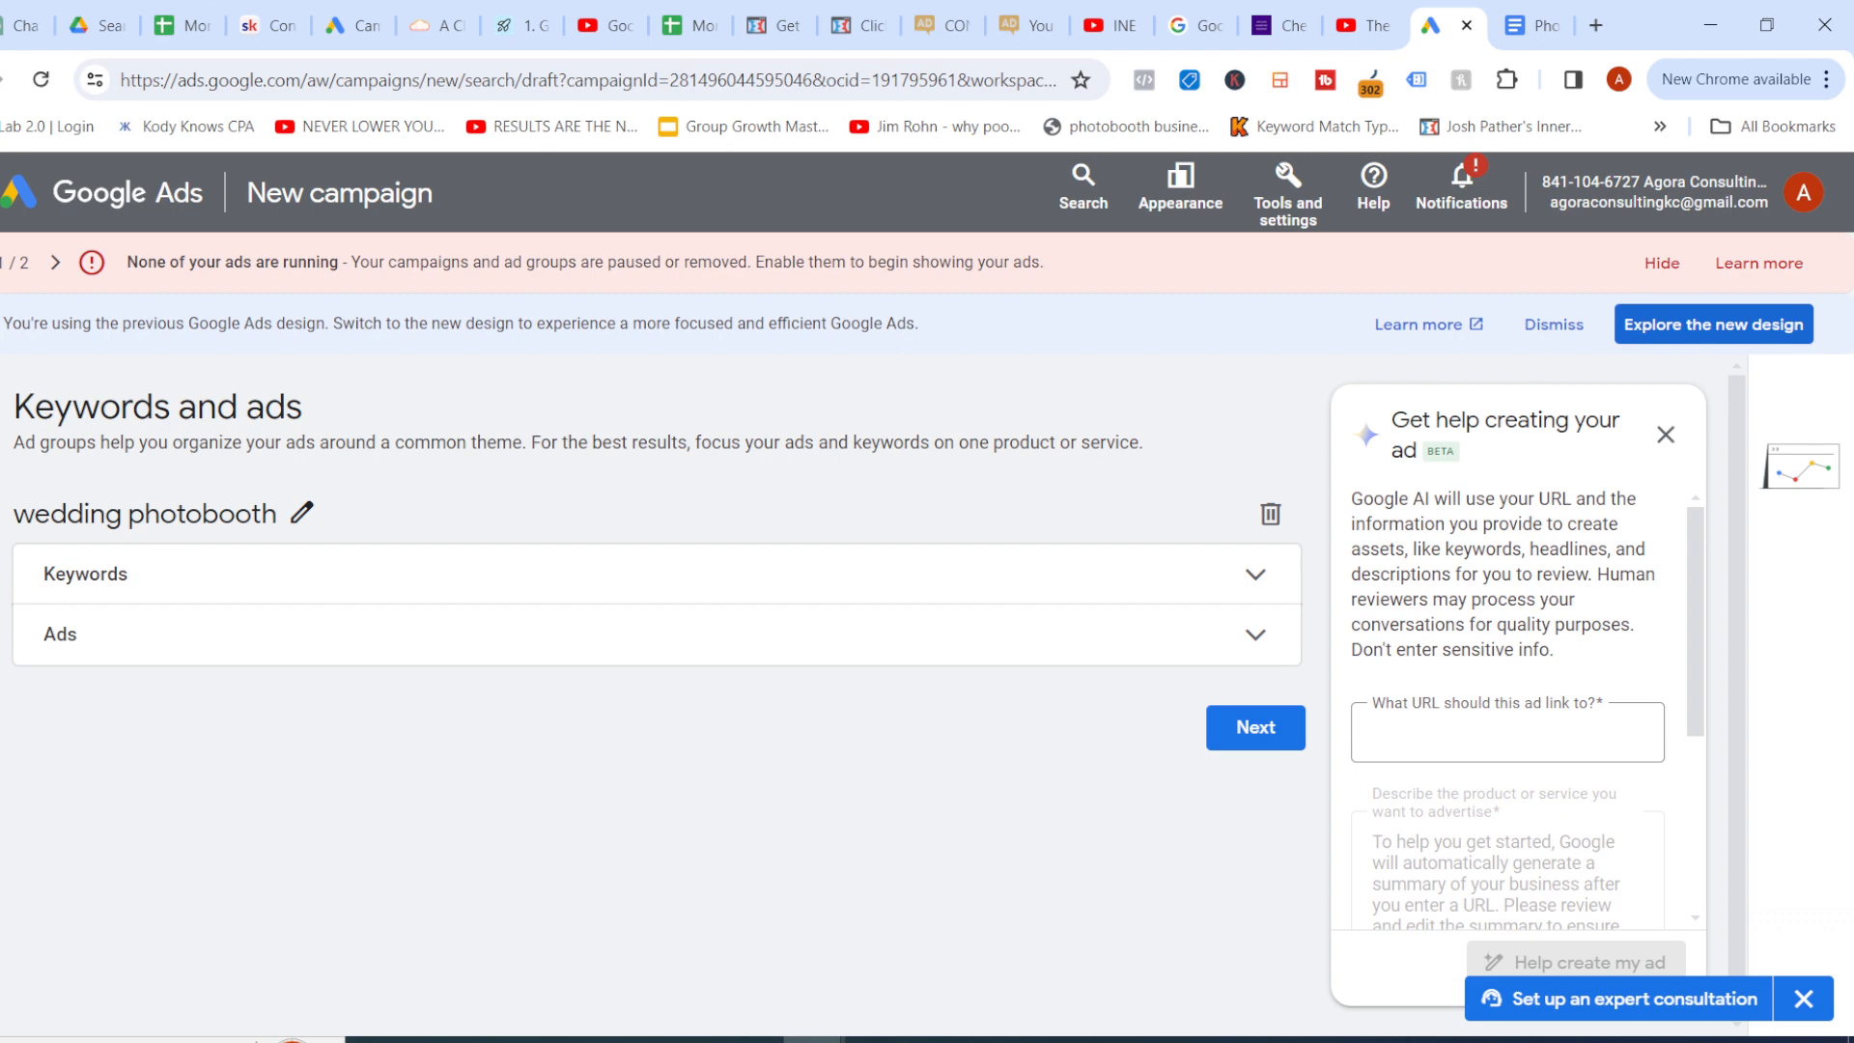
Choose to create the ad without AI help and get keyword suggestions for the service "wedding photobooth"
{"action": "left_click", "coordinate": [280, 573]}
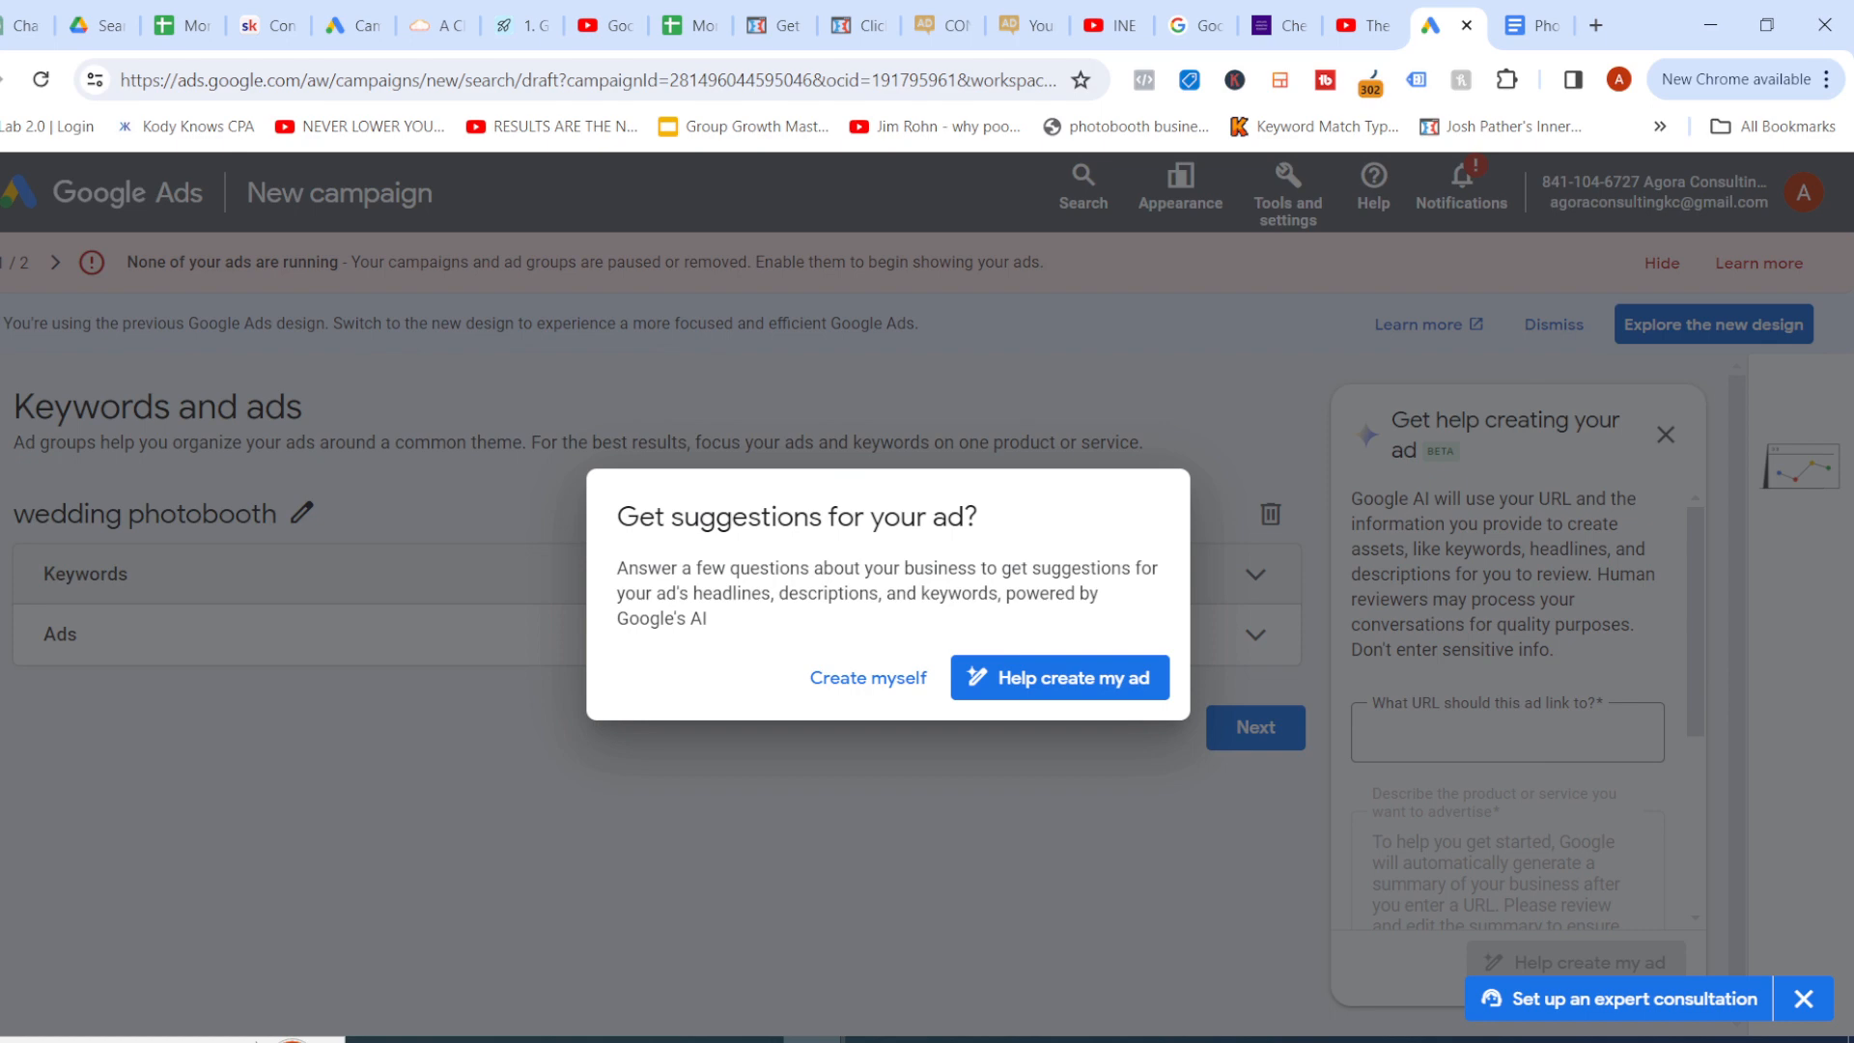
{"action": "left_click", "coordinate": [869, 677]}
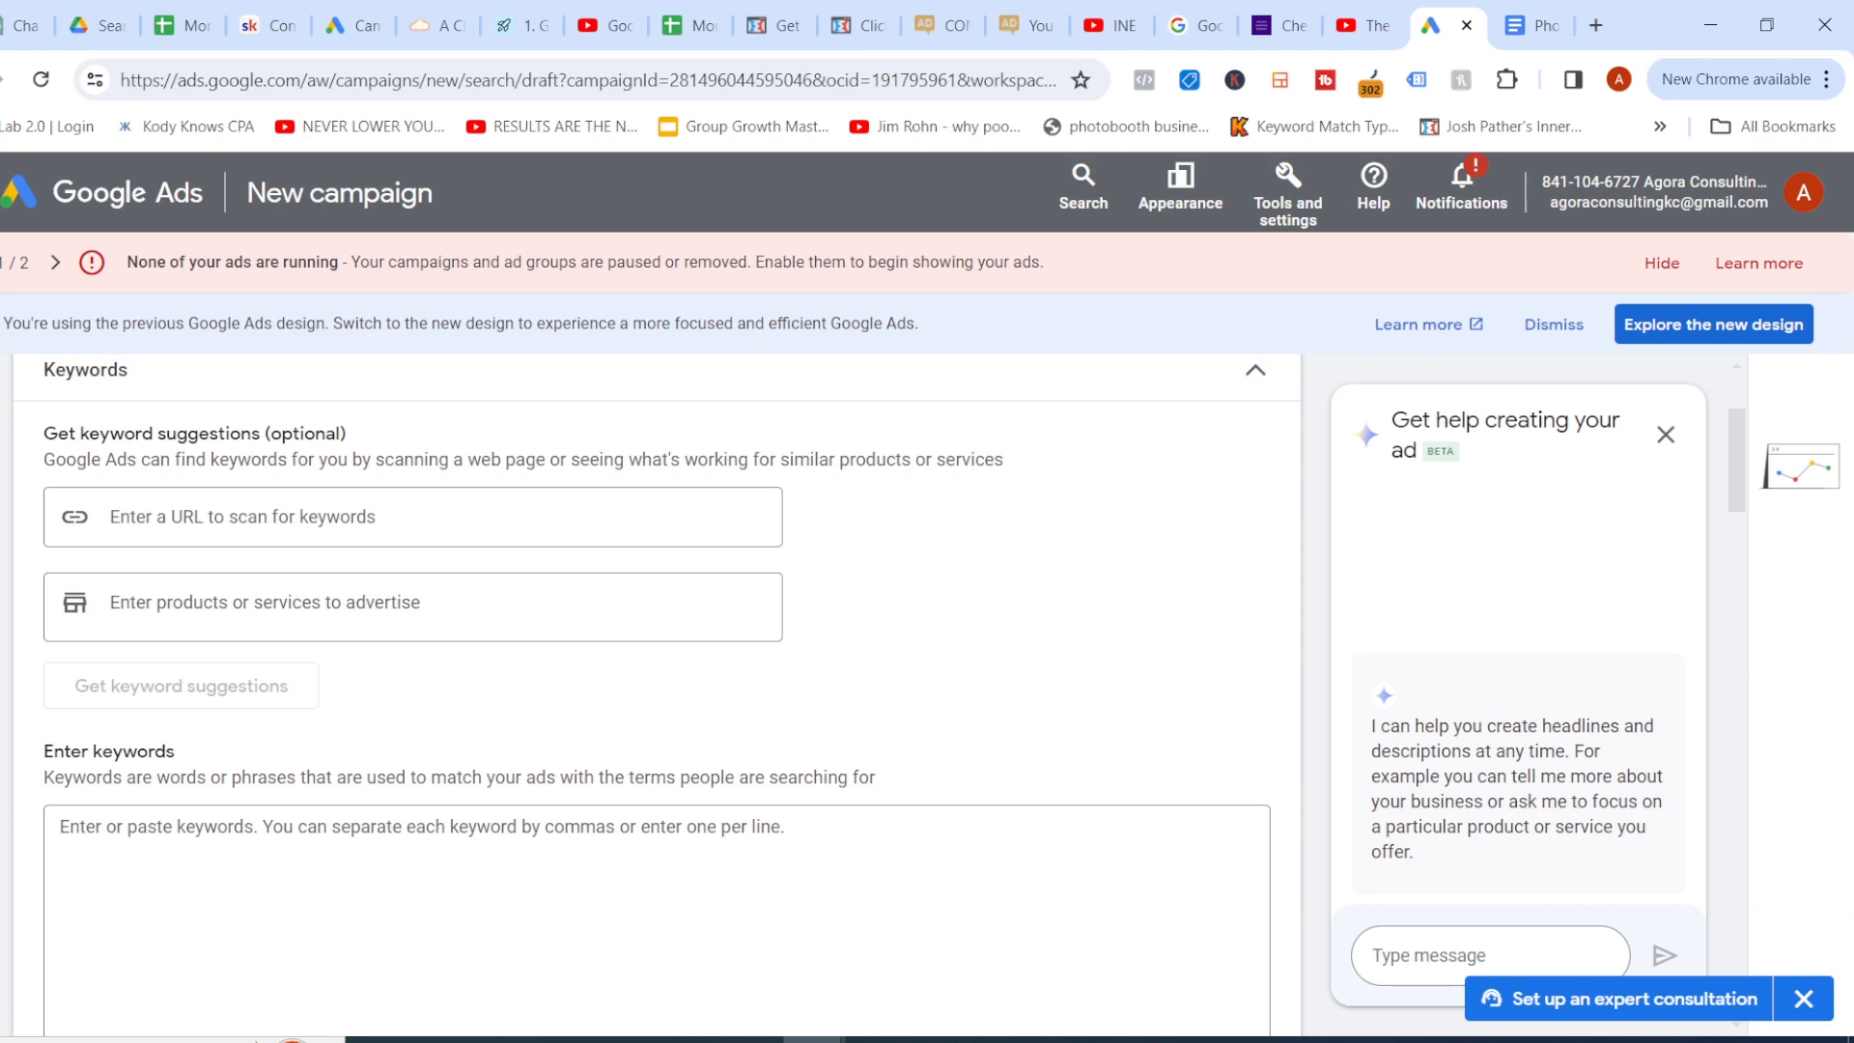
{"action": "left_click", "coordinate": [290, 516]}
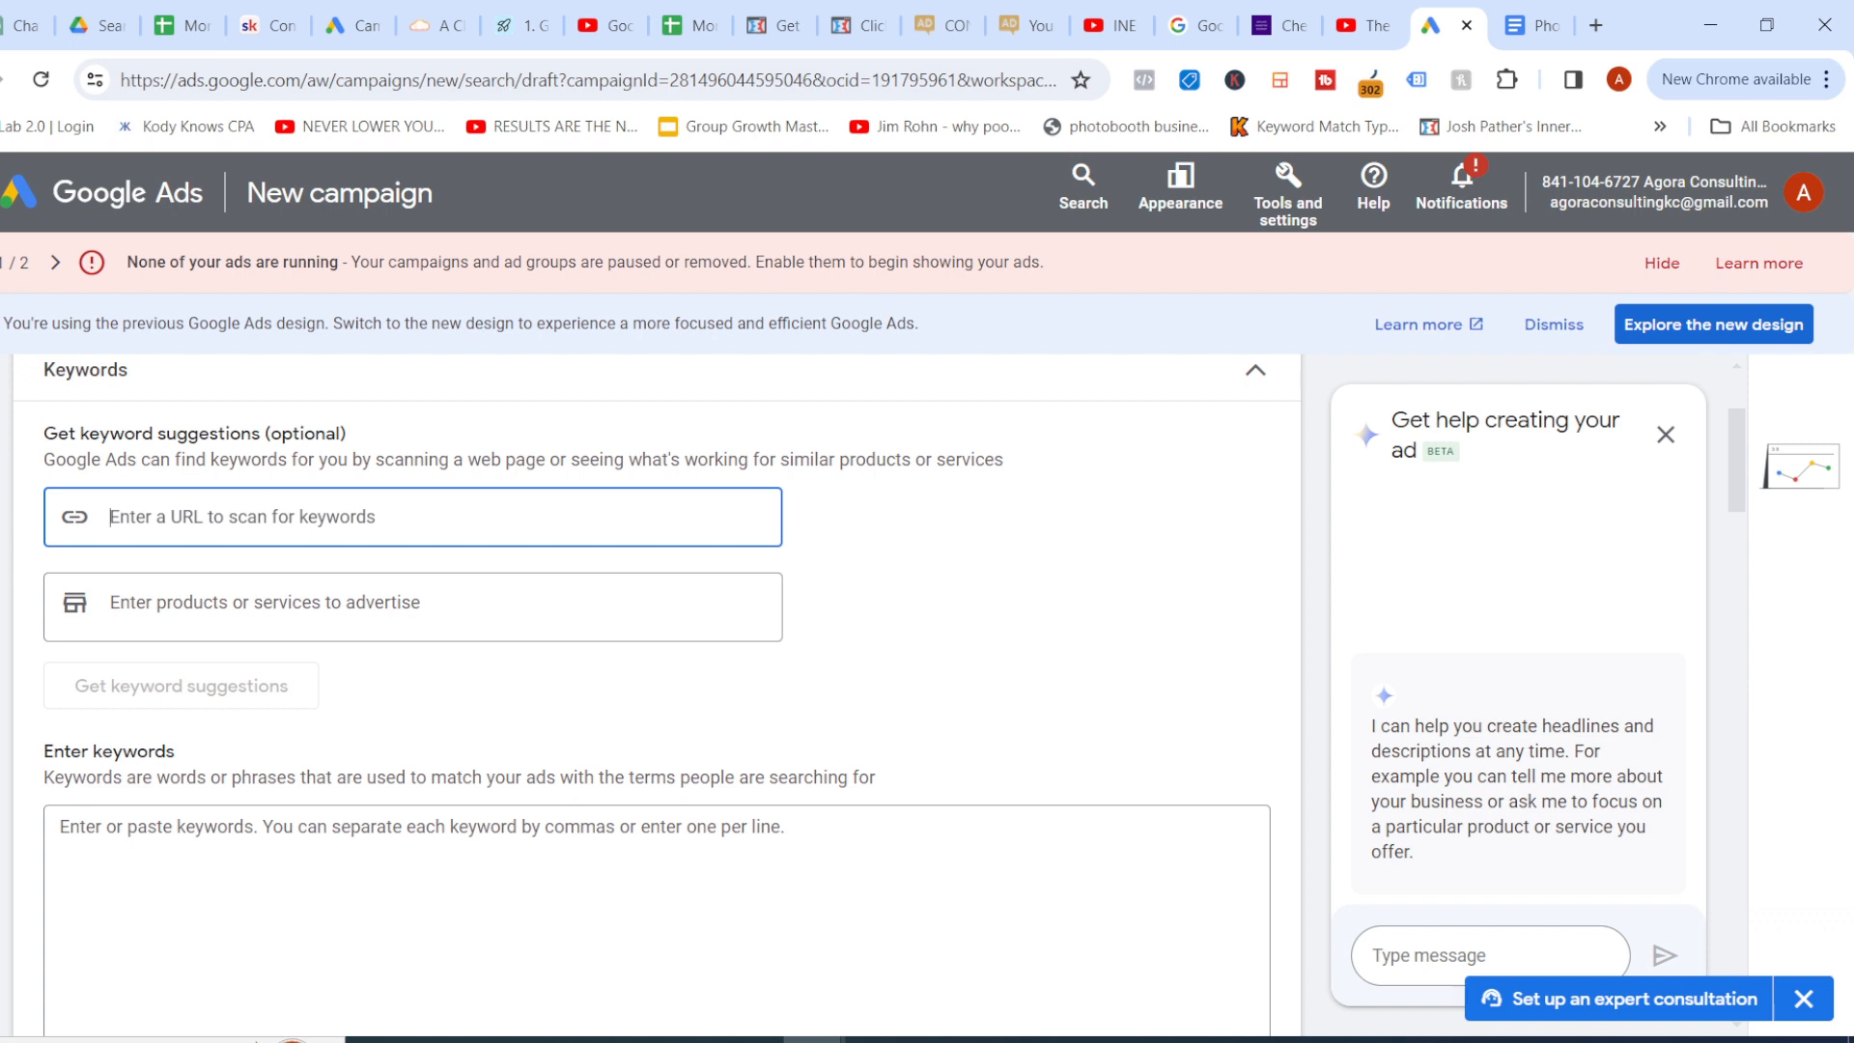
{"action": "left_click", "coordinate": [253, 606]}
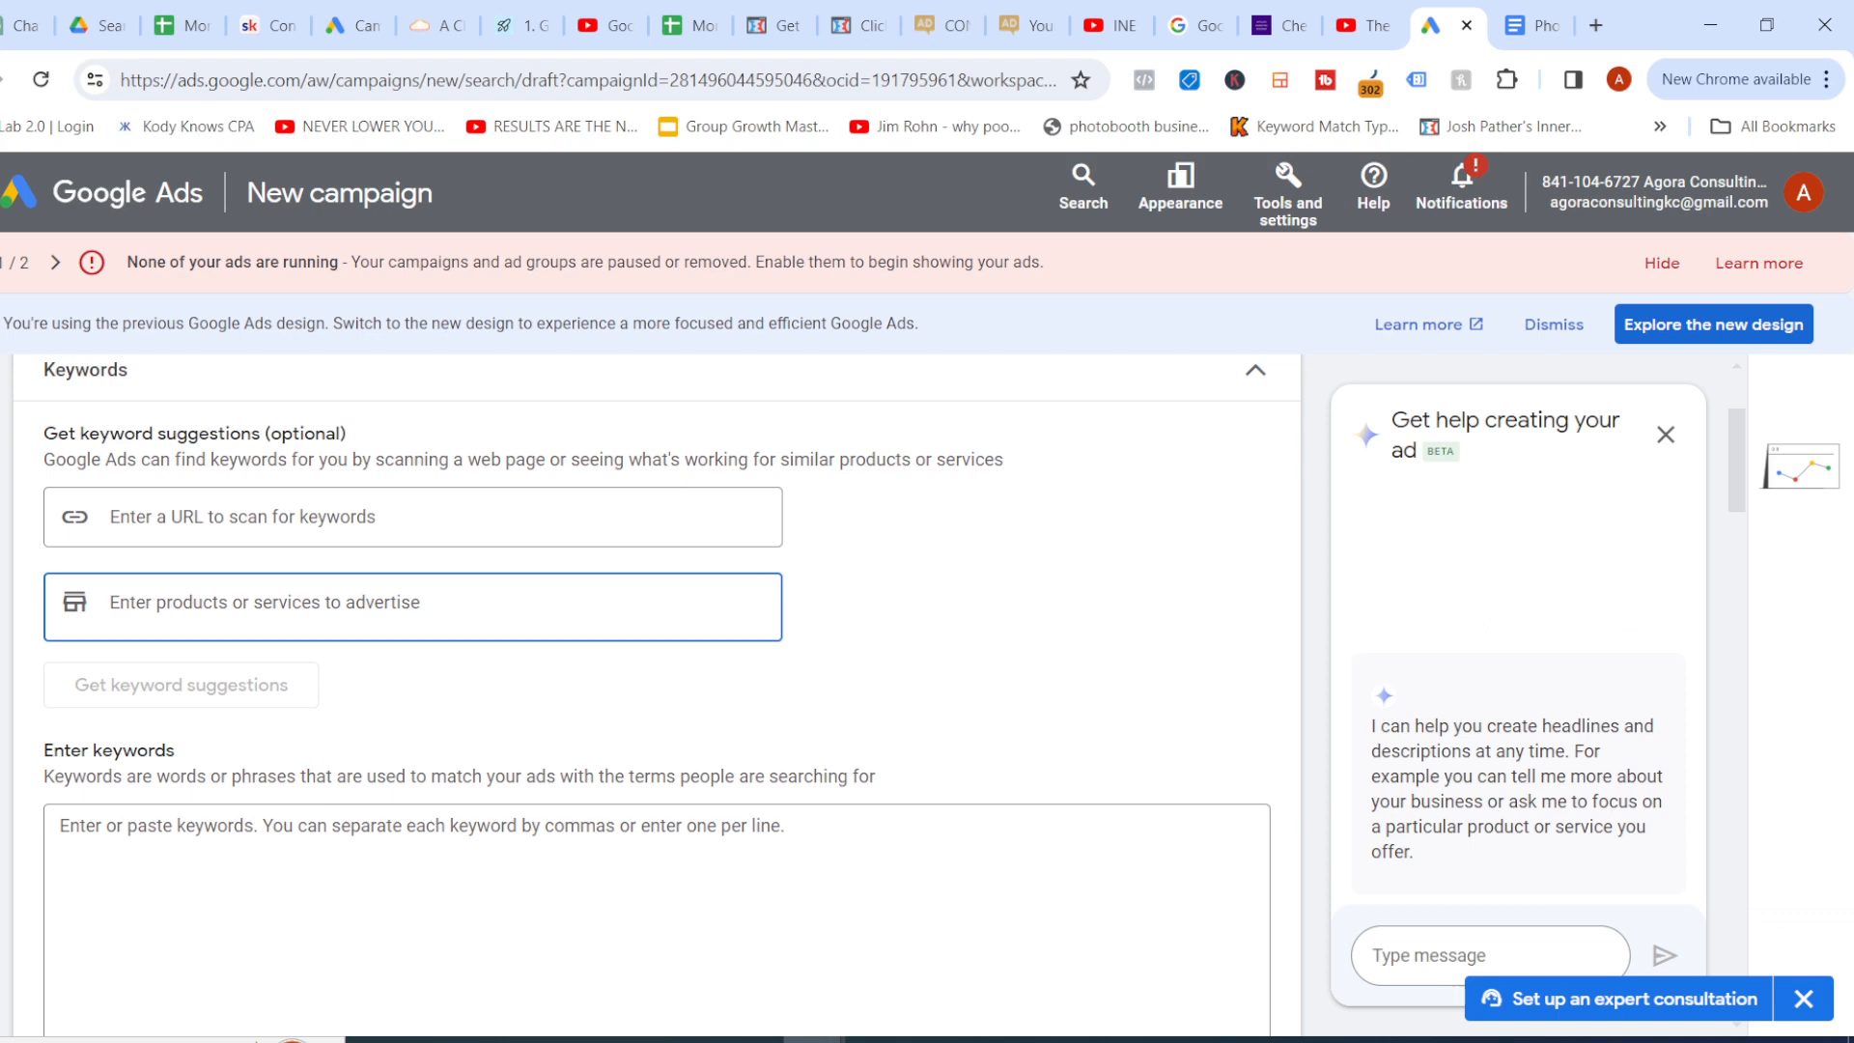
{"action": "type", "text": "wedd"}
{"action": "key", "text": "BackSpace"}
{"action": "key", "text": "BackSpace"}
{"action": "key", "text": "BackSpace"}
{"action": "key", "text": "BackSpace"}
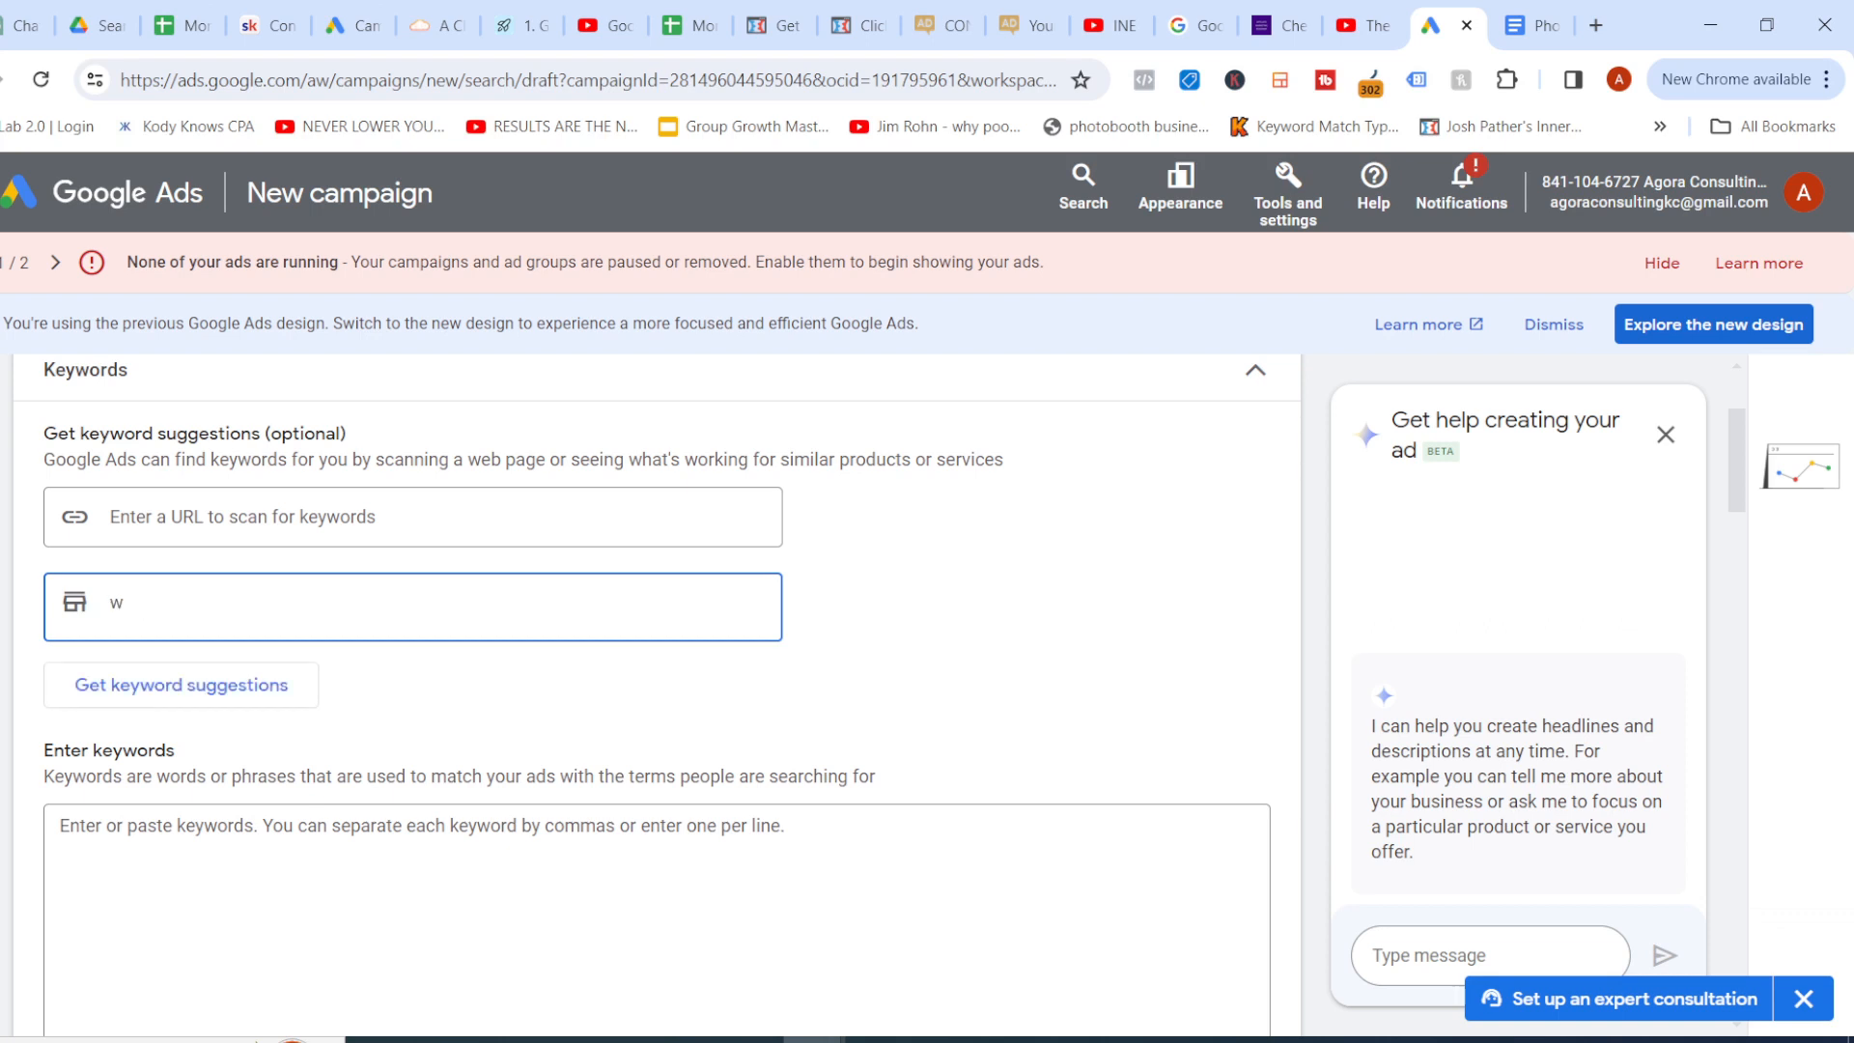
{"action": "type", "text": "wedding photobooth"}
{"action": "key", "text": "Return"}
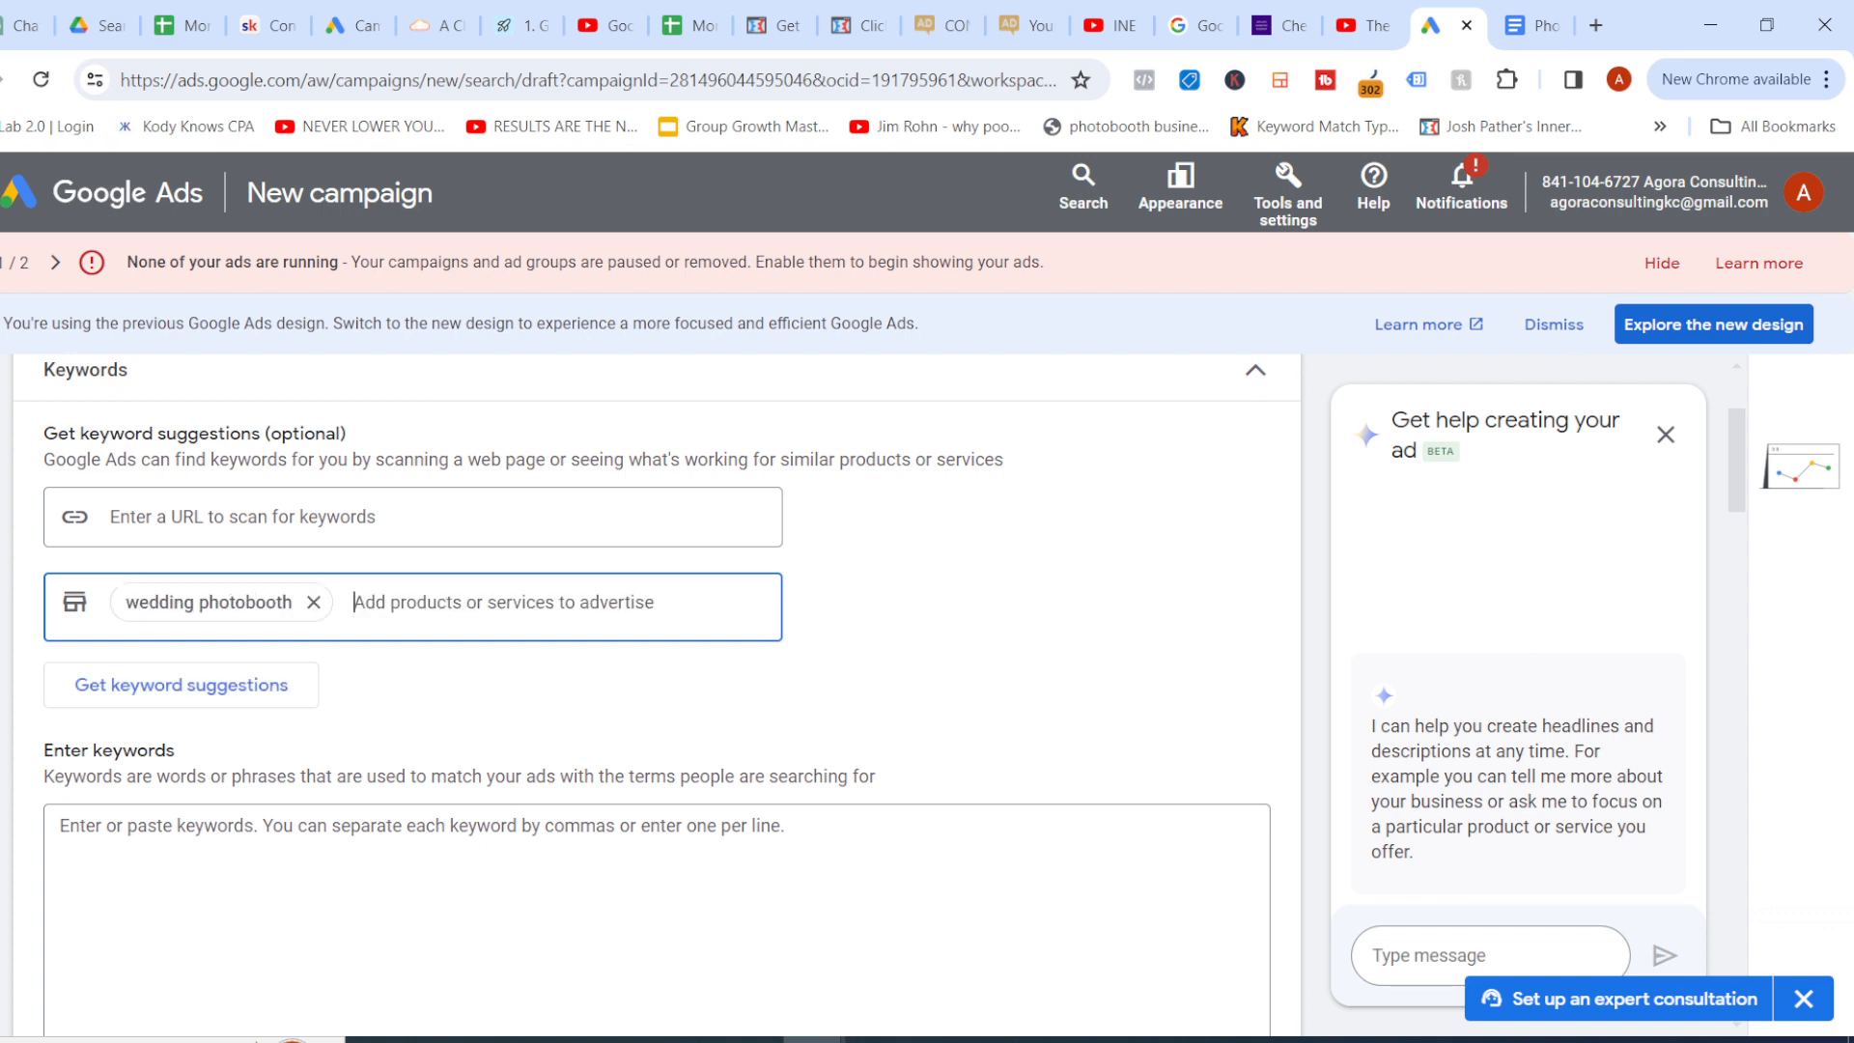
{"action": "left_click", "coordinate": [203, 684]}
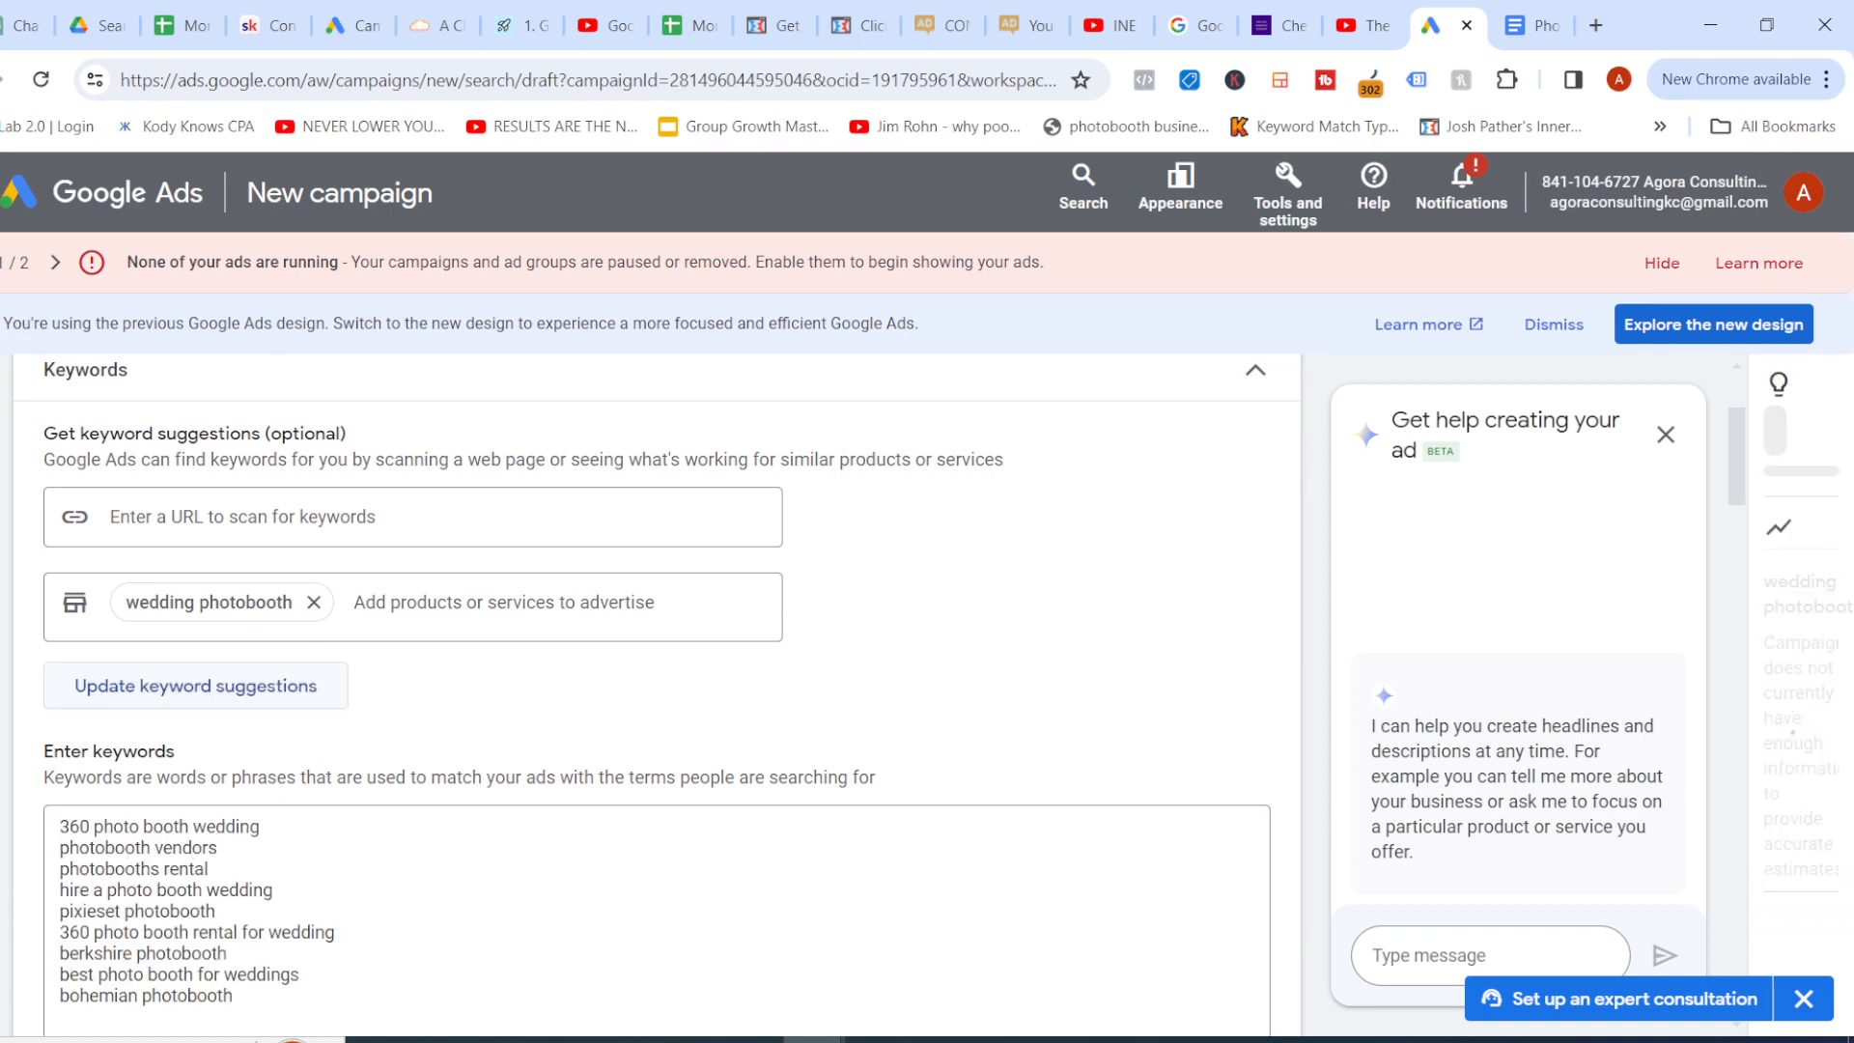
Delete the keyword "bohemian photobooth" from the end of the suggested keyword list
{"action": "scroll", "coordinate": [650, 601], "scroll_direction": "down", "scroll_amount": 1}
{"action": "scroll", "coordinate": [650, 601], "scroll_direction": "down", "scroll_amount": 2}
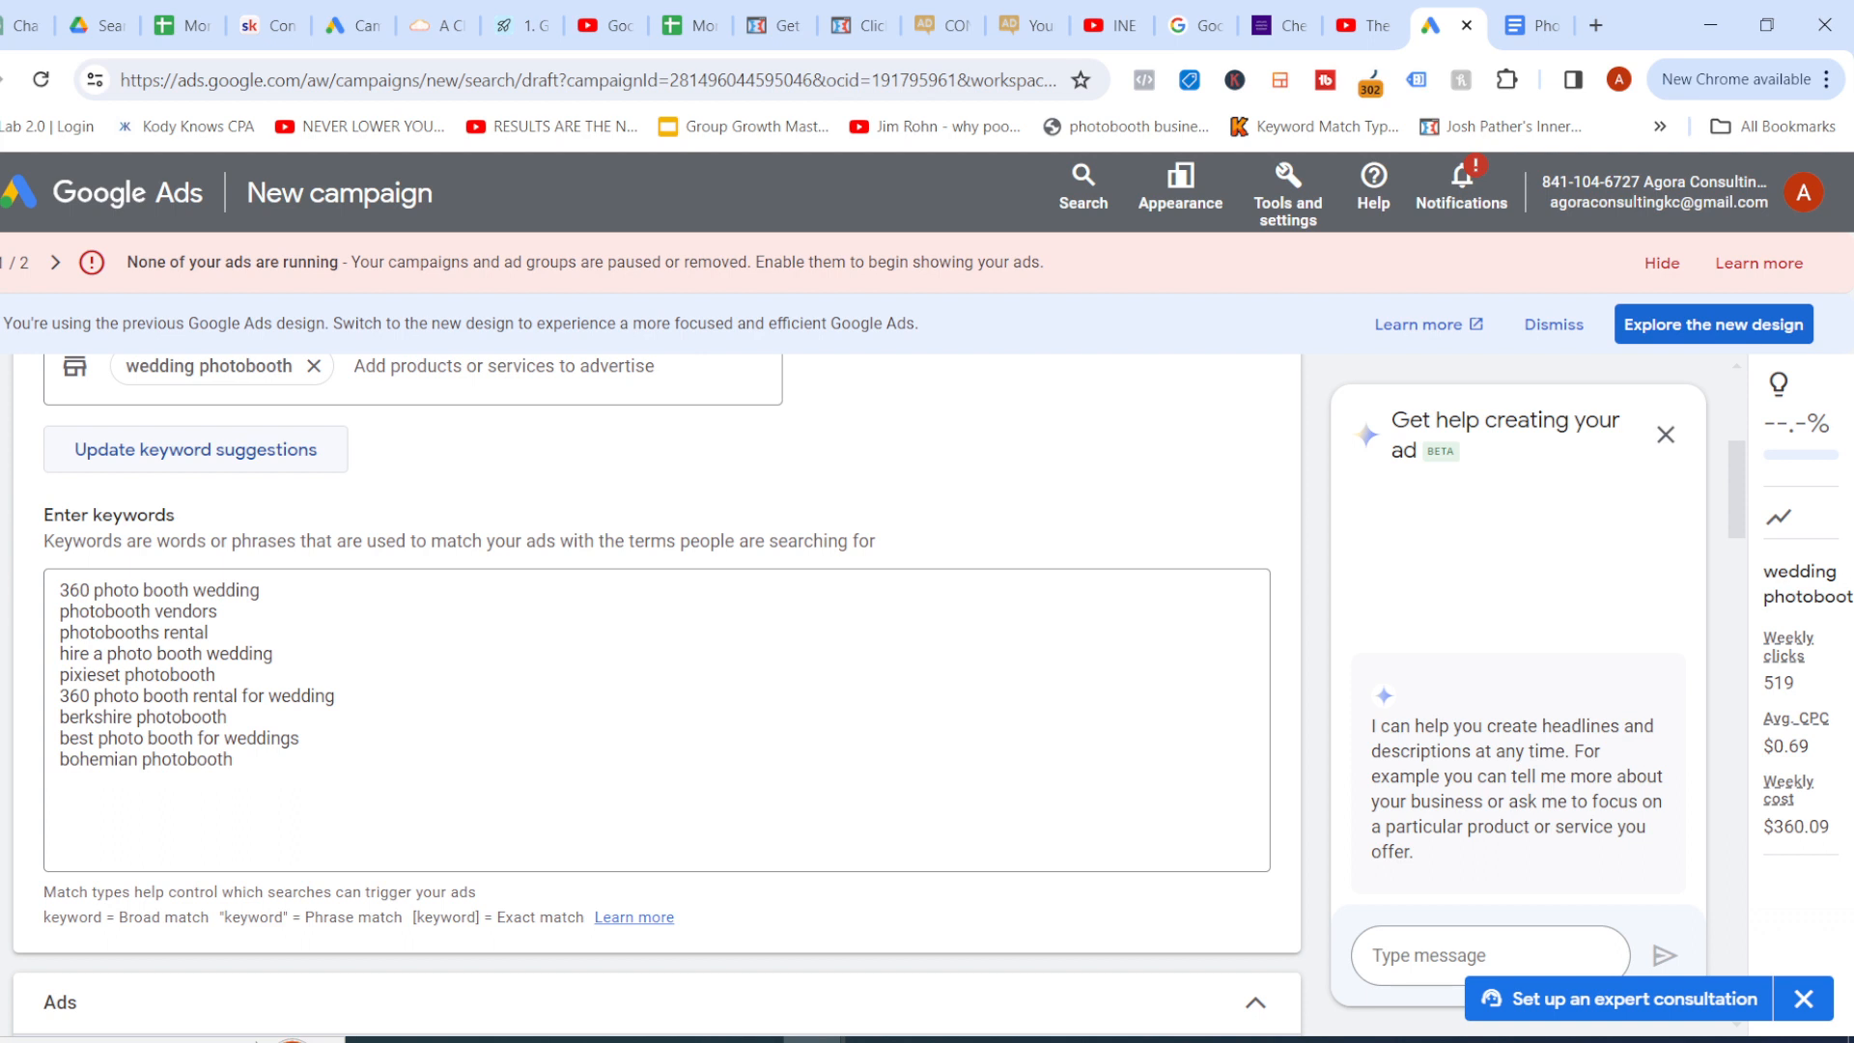
{"action": "left_click", "coordinate": [227, 751]}
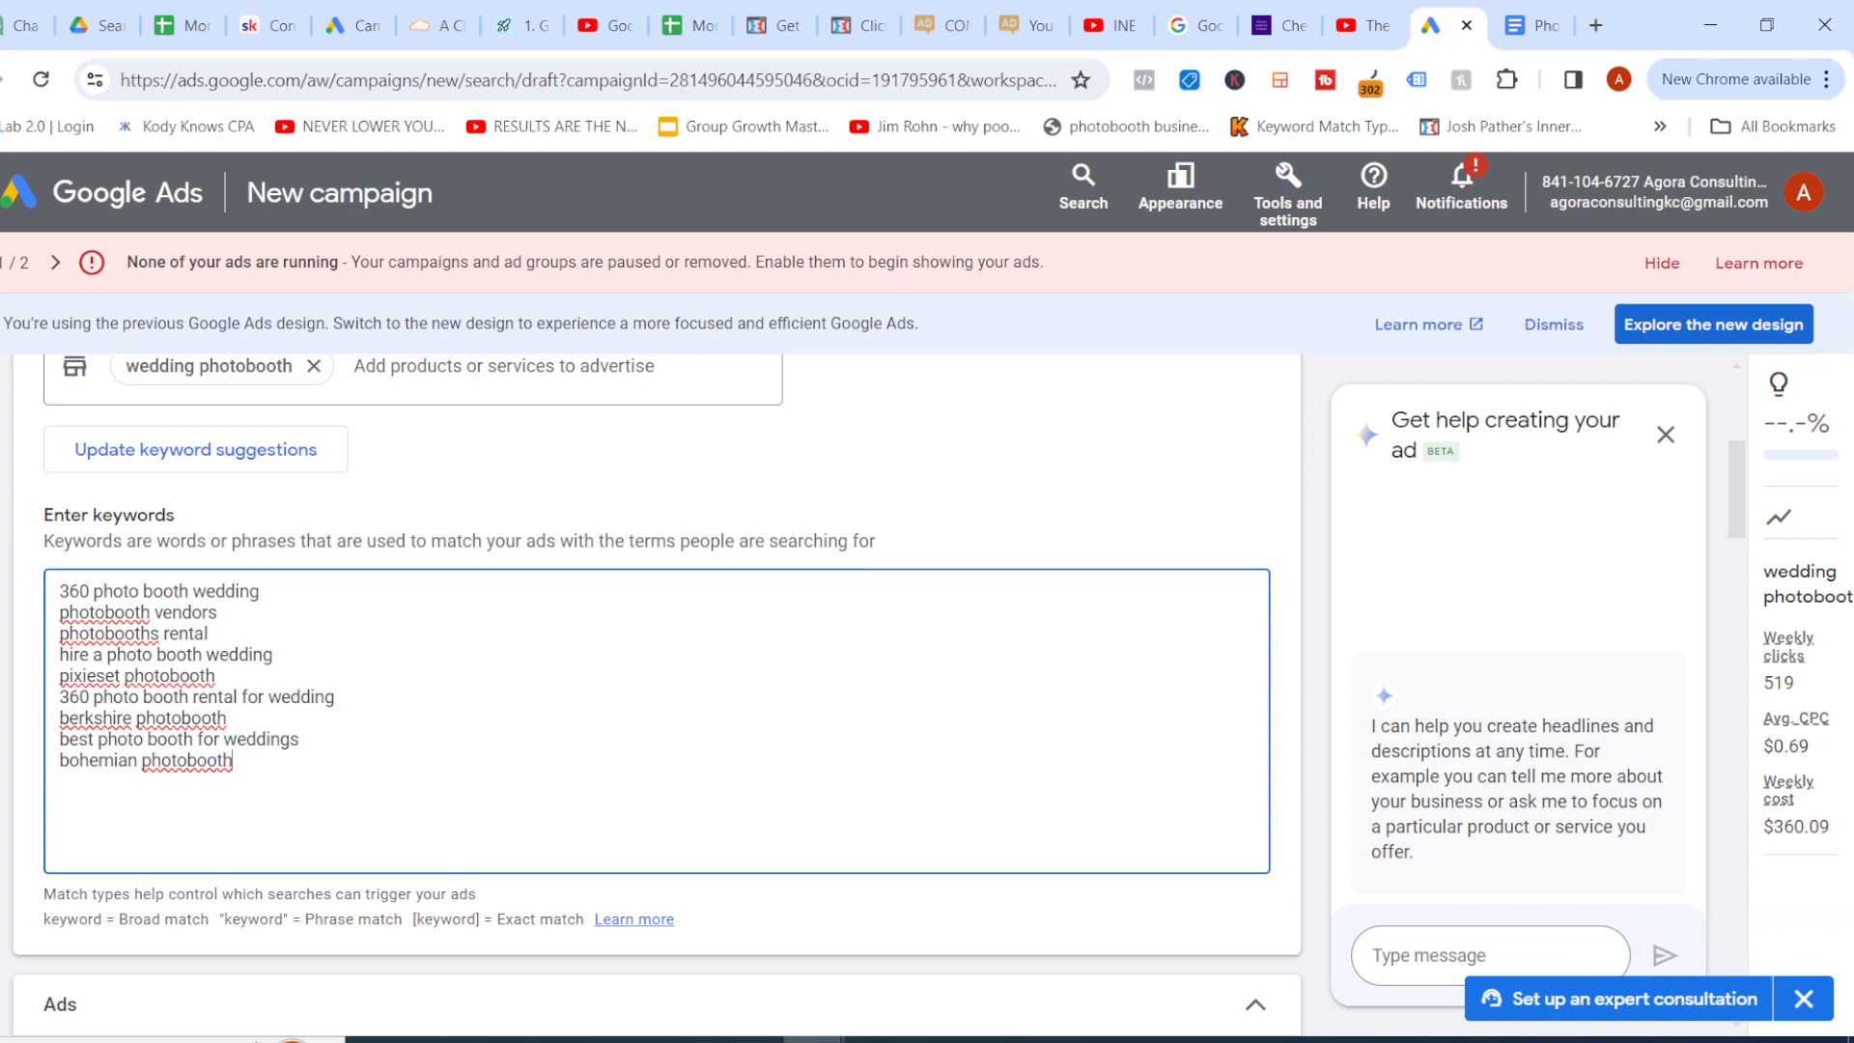
{"action": "key", "text": "BackSpace"}
{"action": "key", "text": "BackSpace"}
{"action": "key", "text": "BackSpace"}
{"action": "key", "text": "BackSpace"}
{"action": "key", "text": "BackSpace"}
{"action": "key", "text": "BackSpace"}
{"action": "key", "text": "BackSpace"}
{"action": "key", "text": "BackSpace"}
{"action": "key", "text": "BackSpace"}
{"action": "key", "text": "BackSpace"}
{"action": "key", "text": "BackSpace"}
{"action": "key", "text": "BackSpace"}
{"action": "key", "text": "BackSpace"}
{"action": "key", "text": "BackSpace"}
{"action": "key", "text": "BackSpace"}
{"action": "key", "text": "BackSpace"}
{"action": "key", "text": "BackSpace"}
{"action": "key", "text": "BackSpace"}
{"action": "key", "text": "BackSpace"}
{"action": "key", "text": "BackSpace"}
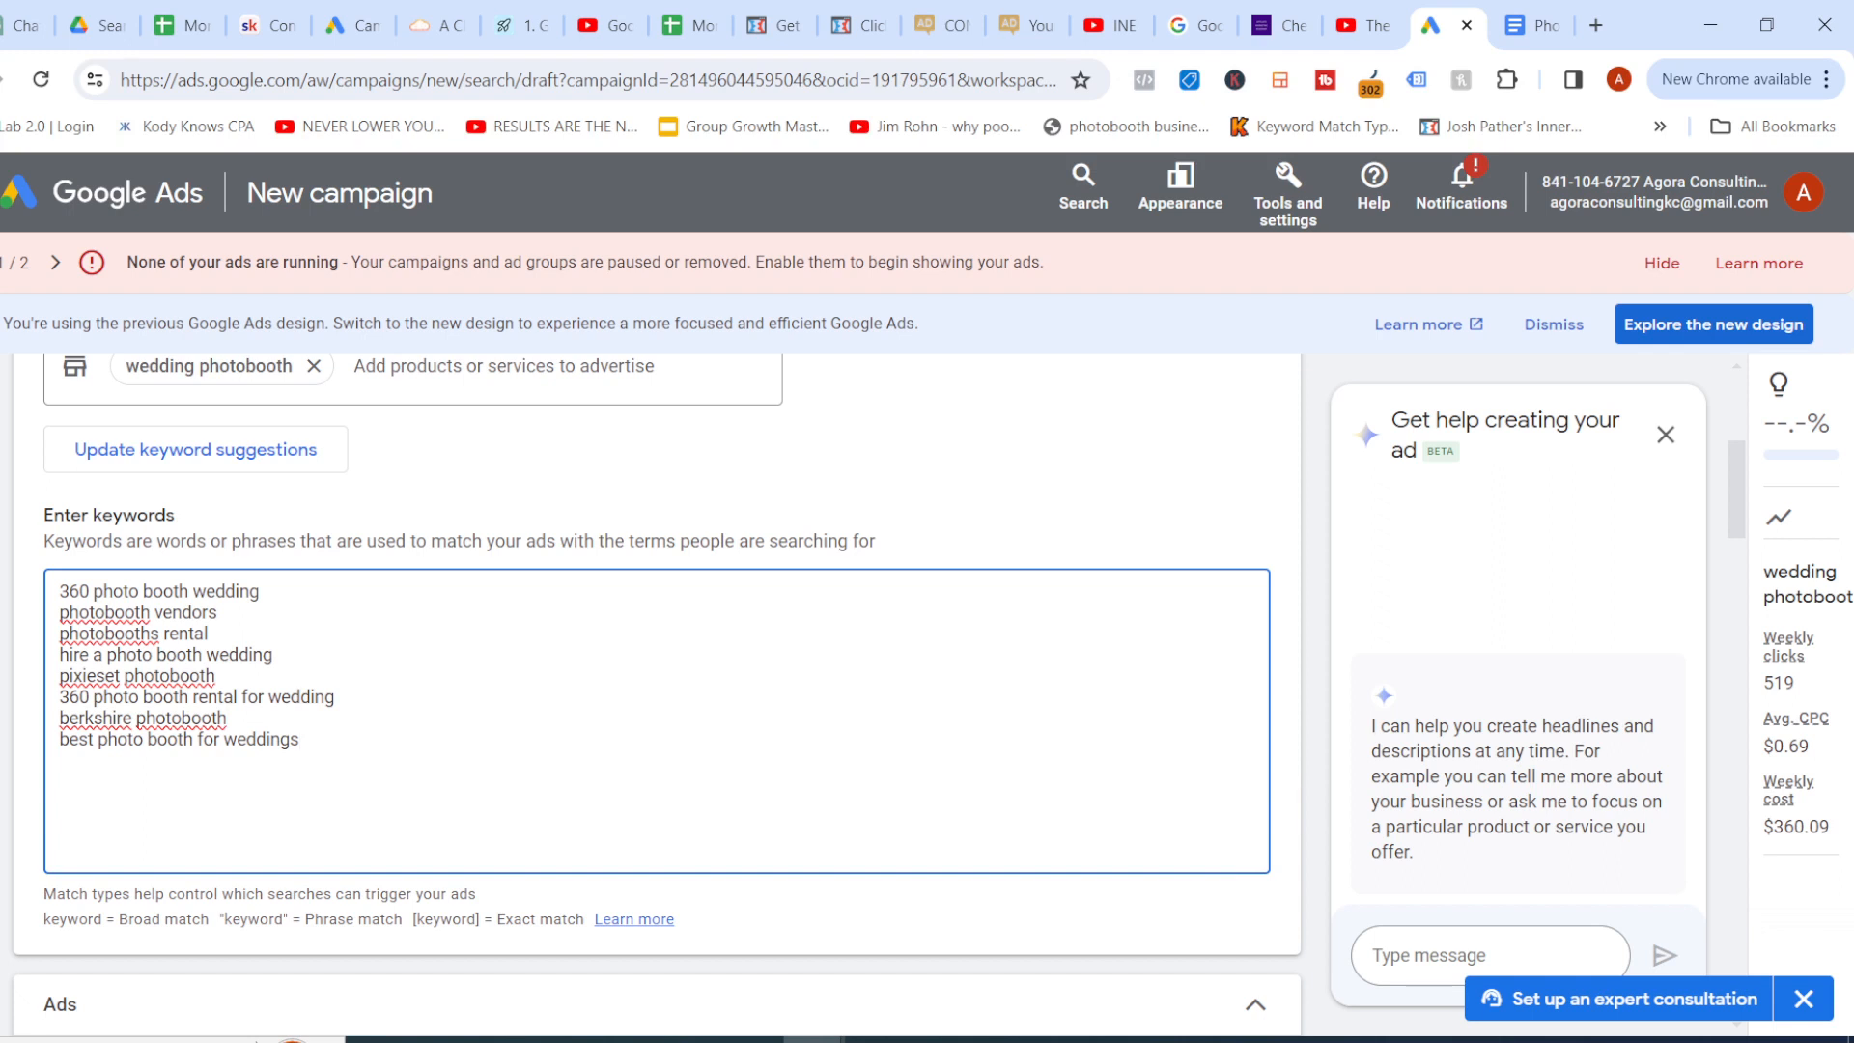
Delete the keyword "berkshire photobooth" from the ad group's keyword list
{"action": "key", "text": "BackSpace"}
{"action": "key", "text": "BackSpace"}
{"action": "key", "text": "BackSpace"}
{"action": "key", "text": "BackSpace"}
{"action": "key", "text": "BackSpace"}
{"action": "key", "text": "BackSpace"}
{"action": "key", "text": "BackSpace"}
{"action": "key", "text": "BackSpace"}
{"action": "key", "text": "BackSpace"}
{"action": "key", "text": "BackSpace"}
{"action": "key", "text": "BackSpace"}
{"action": "key", "text": "BackSpace"}
{"action": "key", "text": "BackSpace"}
{"action": "key", "text": "BackSpace"}
{"action": "key", "text": "BackSpace"}
{"action": "key", "text": "BackSpace"}
{"action": "key", "text": "BackSpace"}
{"action": "key", "text": "BackSpace"}
{"action": "key", "text": "BackSpace"}
{"action": "key", "text": "BackSpace"}
{"action": "key", "text": "BackSpace"}
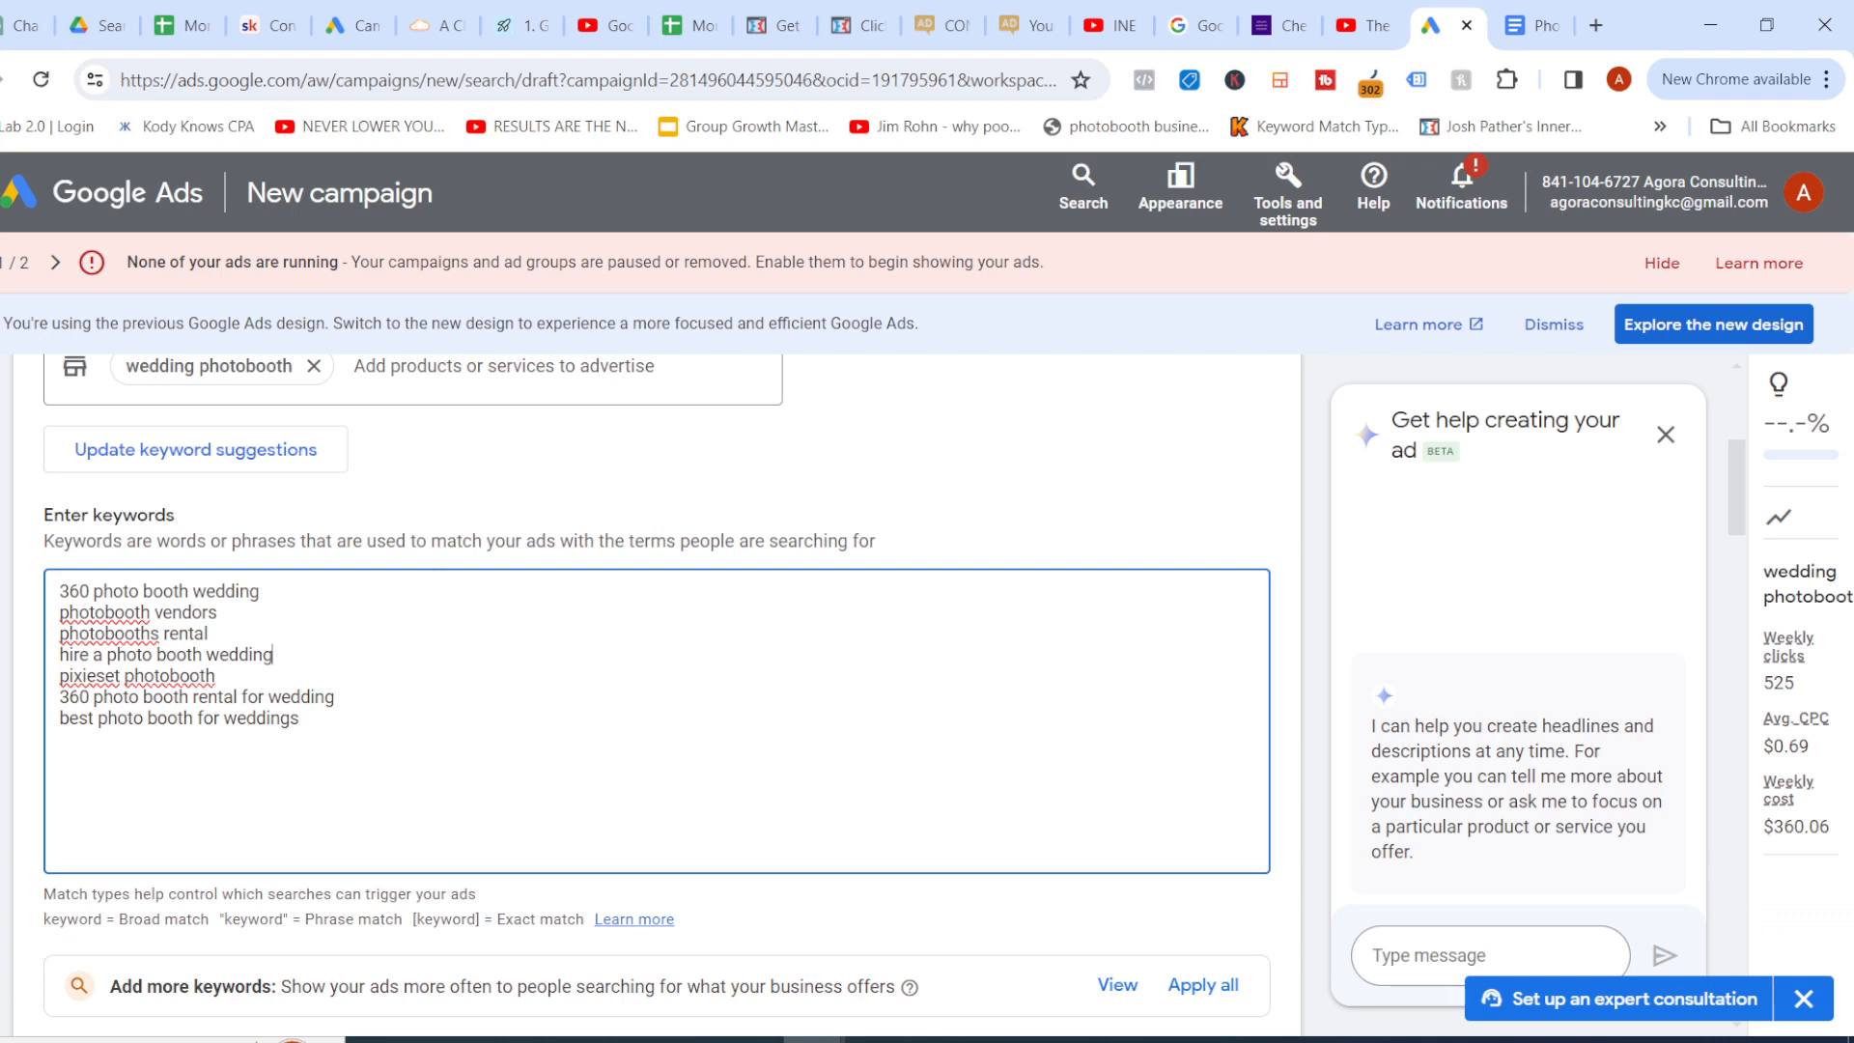
Delete the keyword "pixieset photobooth" from the ad group's keyword list
{"action": "key", "text": "BackSpace"}
{"action": "key", "text": "BackSpace"}
{"action": "key", "text": "BackSpace"}
{"action": "key", "text": "BackSpace"}
{"action": "key", "text": "BackSpace"}
{"action": "key", "text": "BackSpace"}
{"action": "key", "text": "BackSpace"}
{"action": "key", "text": "BackSpace"}
{"action": "key", "text": "BackSpace"}
{"action": "key", "text": "BackSpace"}
{"action": "key", "text": "BackSpace"}
{"action": "key", "text": "BackSpace"}
{"action": "key", "text": "BackSpace"}
{"action": "key", "text": "BackSpace"}
{"action": "key", "text": "BackSpace"}
{"action": "key", "text": "BackSpace"}
{"action": "key", "text": "BackSpace"}
{"action": "key", "text": "BackSpace"}
{"action": "key", "text": "BackSpace"}
{"action": "key", "text": "BackSpace"}
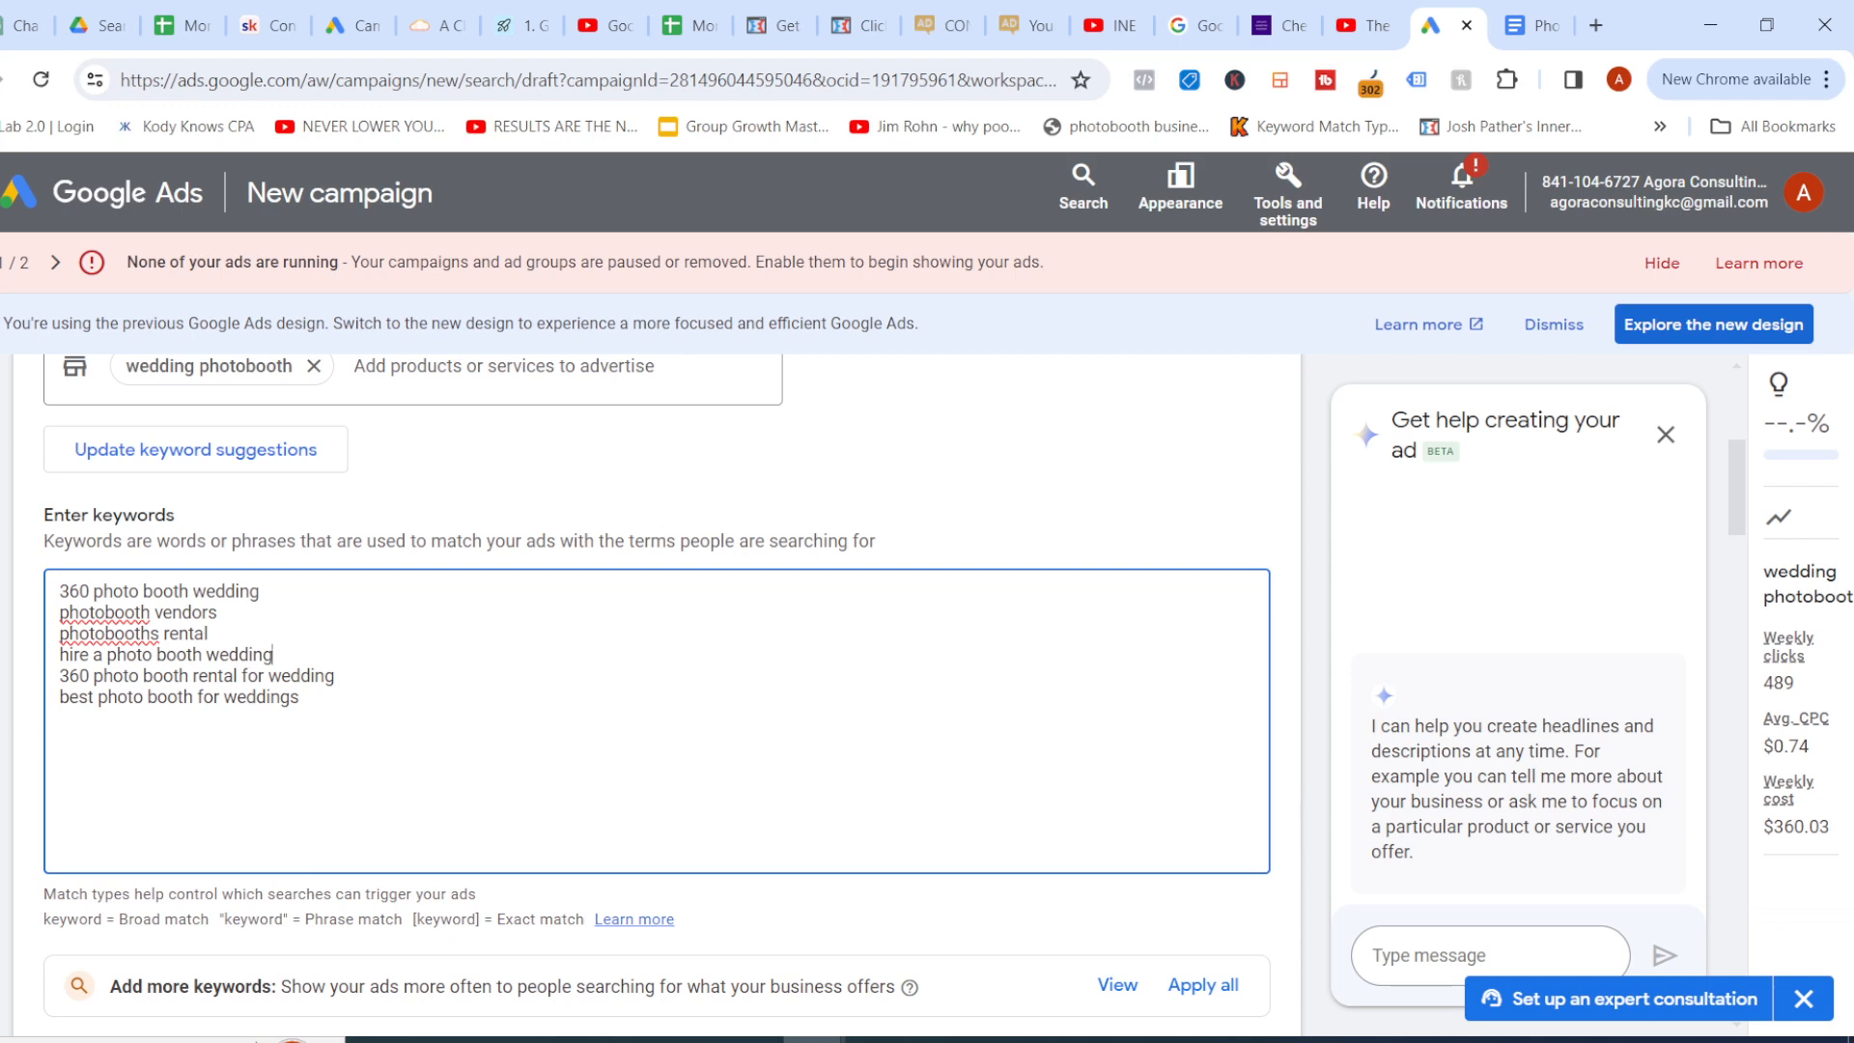
Examine the estimated weekly clicks and highlight the broad, phrase and exact match explanations below the keyword list
{"action": "double_click", "coordinate": [1778, 683]}
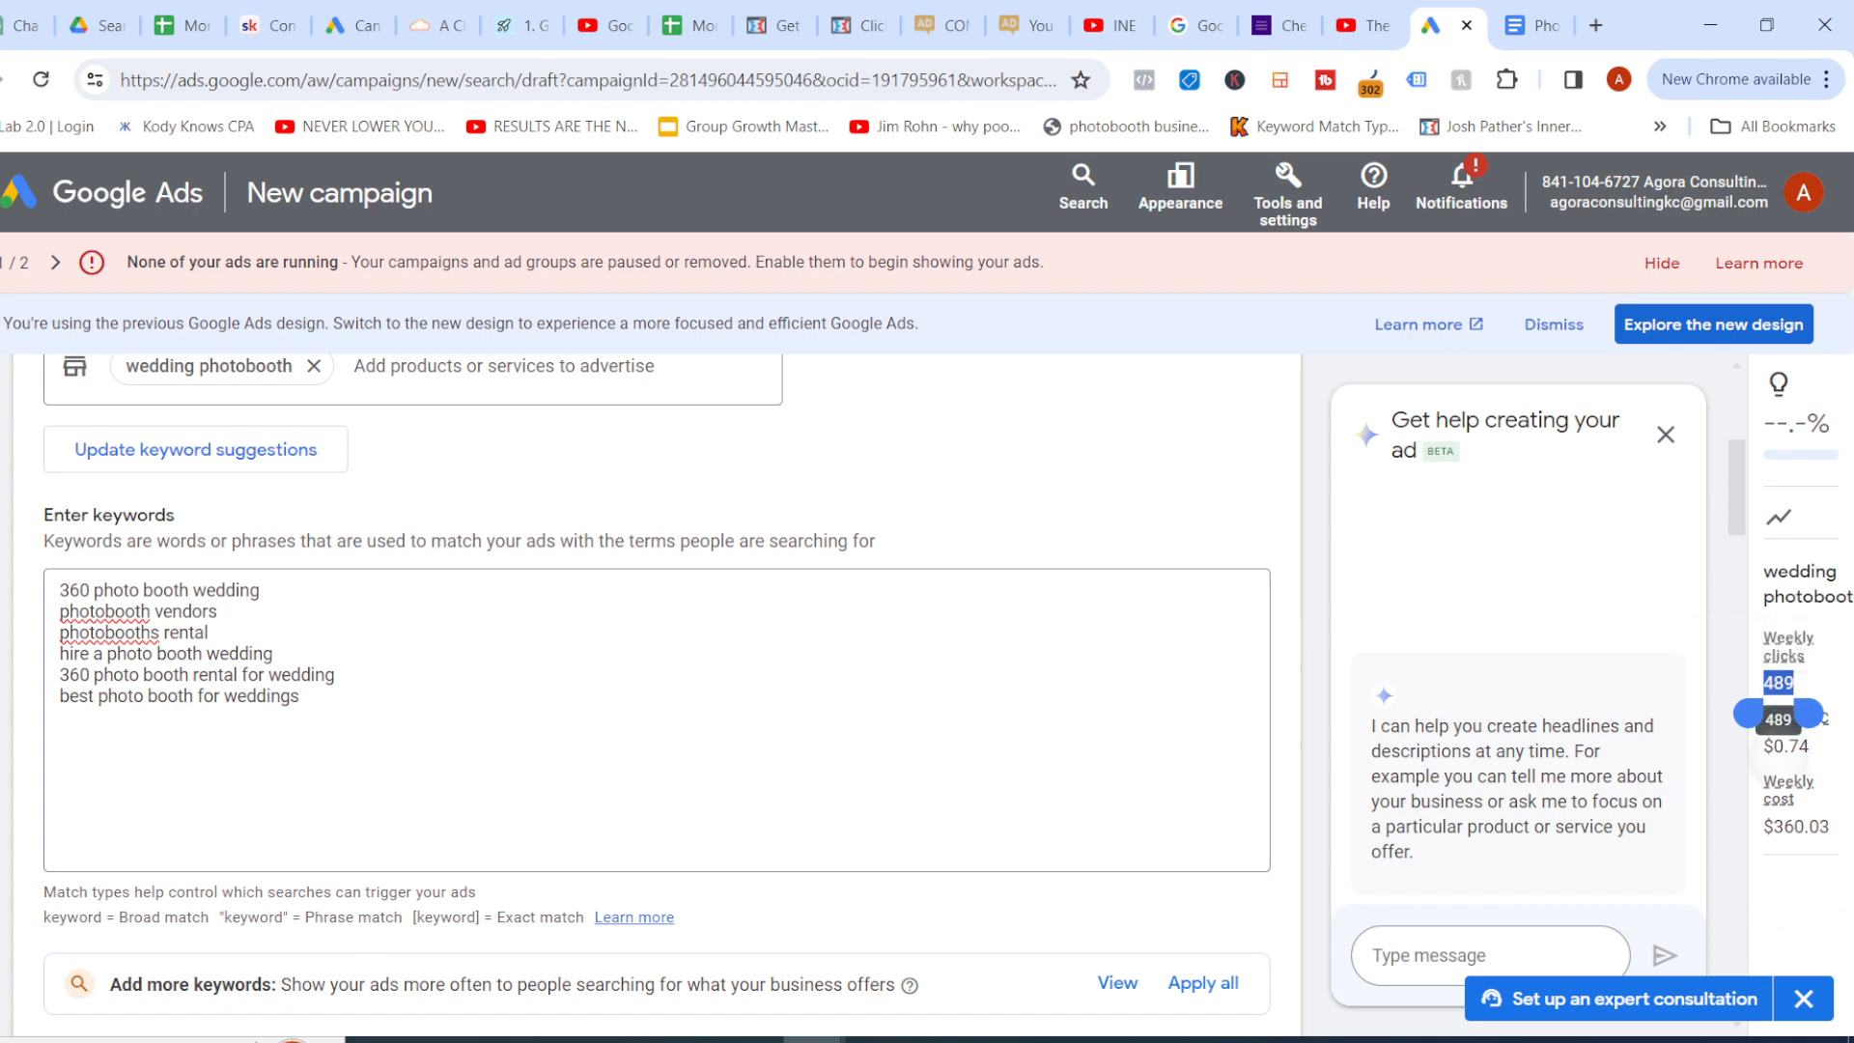
{"action": "left_click", "coordinate": [1778, 683]}
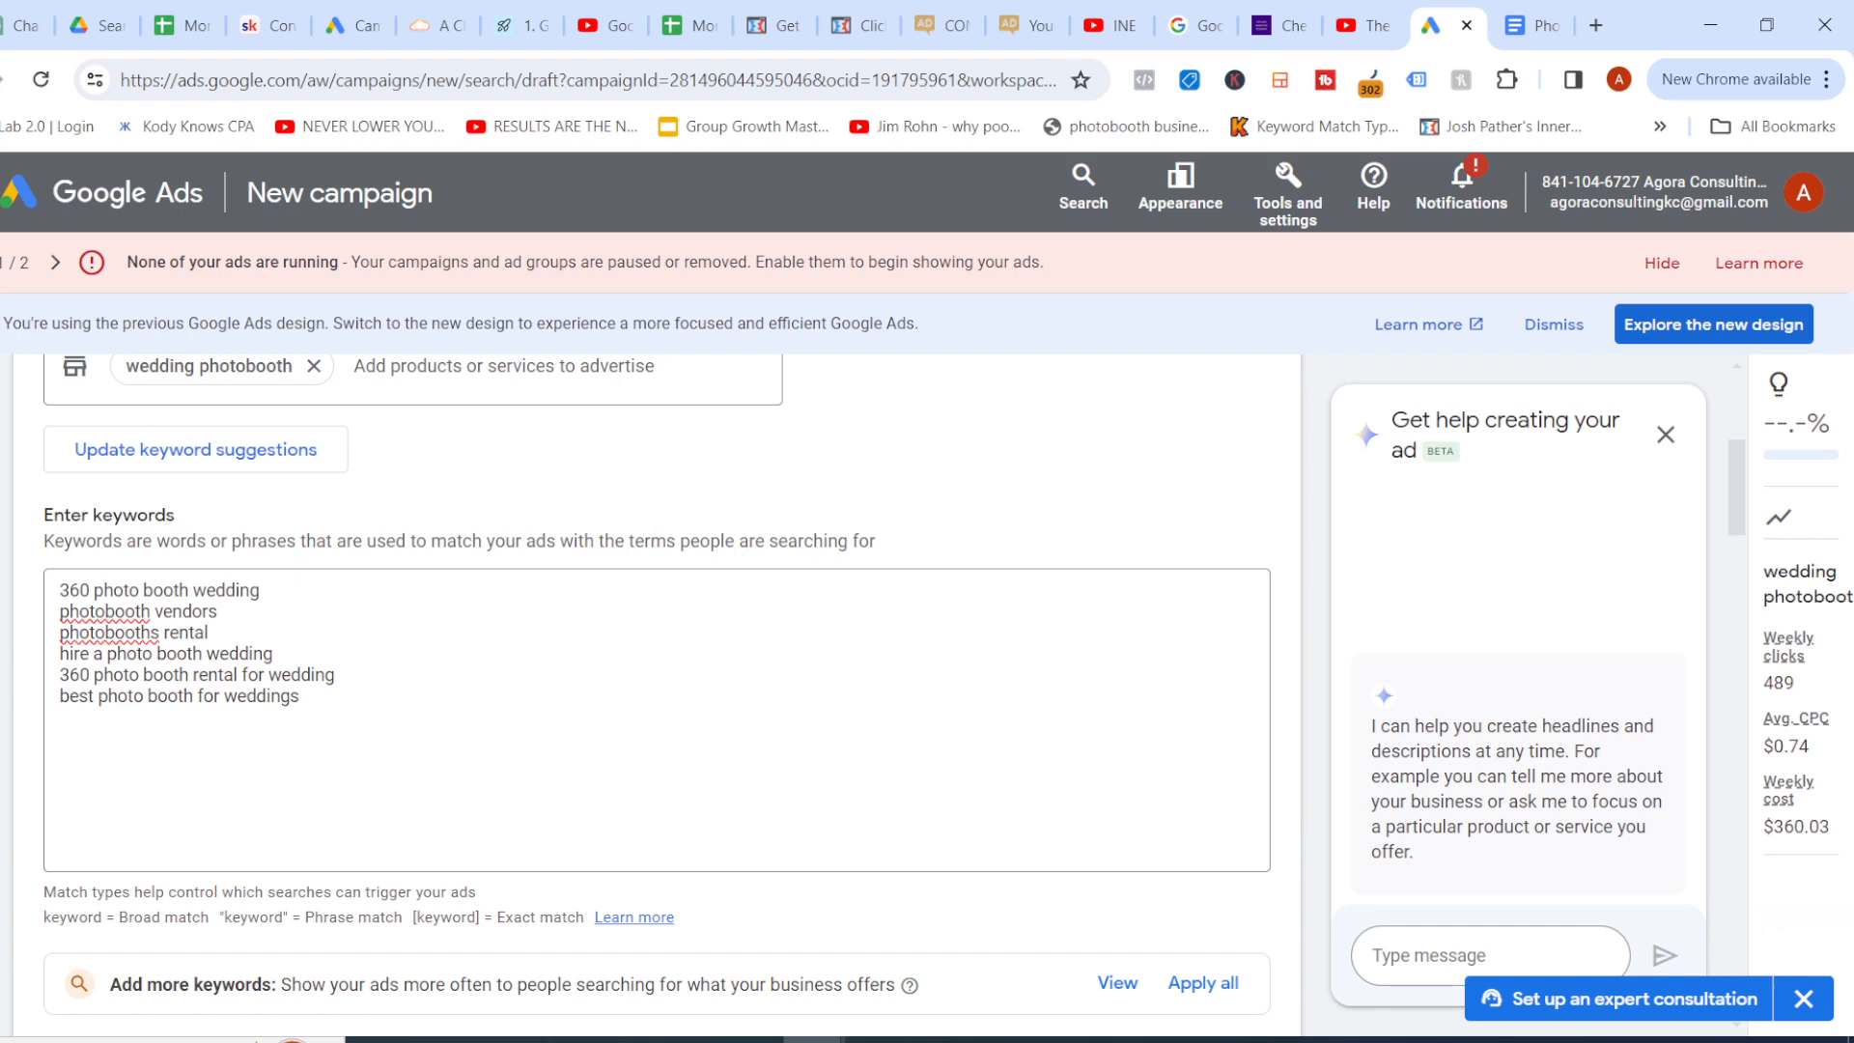
{"action": "scroll", "coordinate": [657, 696], "scroll_direction": "down", "scroll_amount": 3}
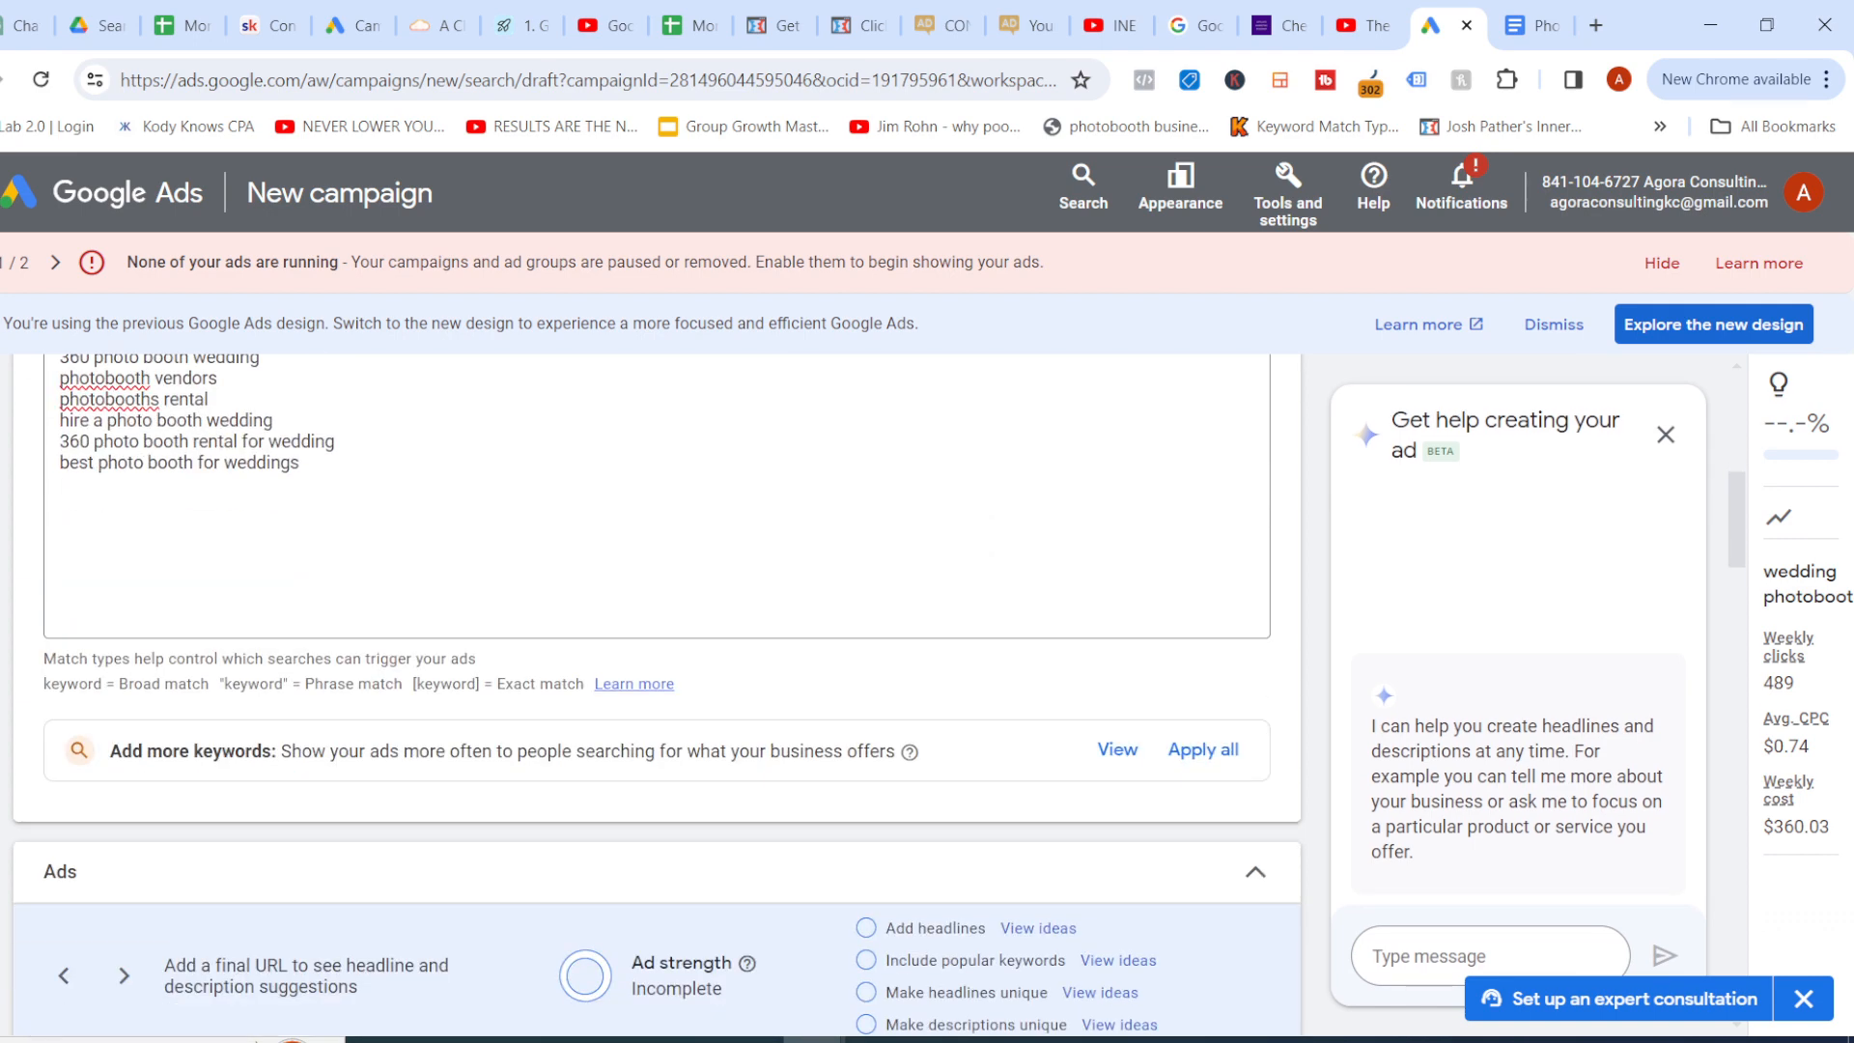
{"action": "scroll", "coordinate": [656, 695], "scroll_direction": "up", "scroll_amount": 2}
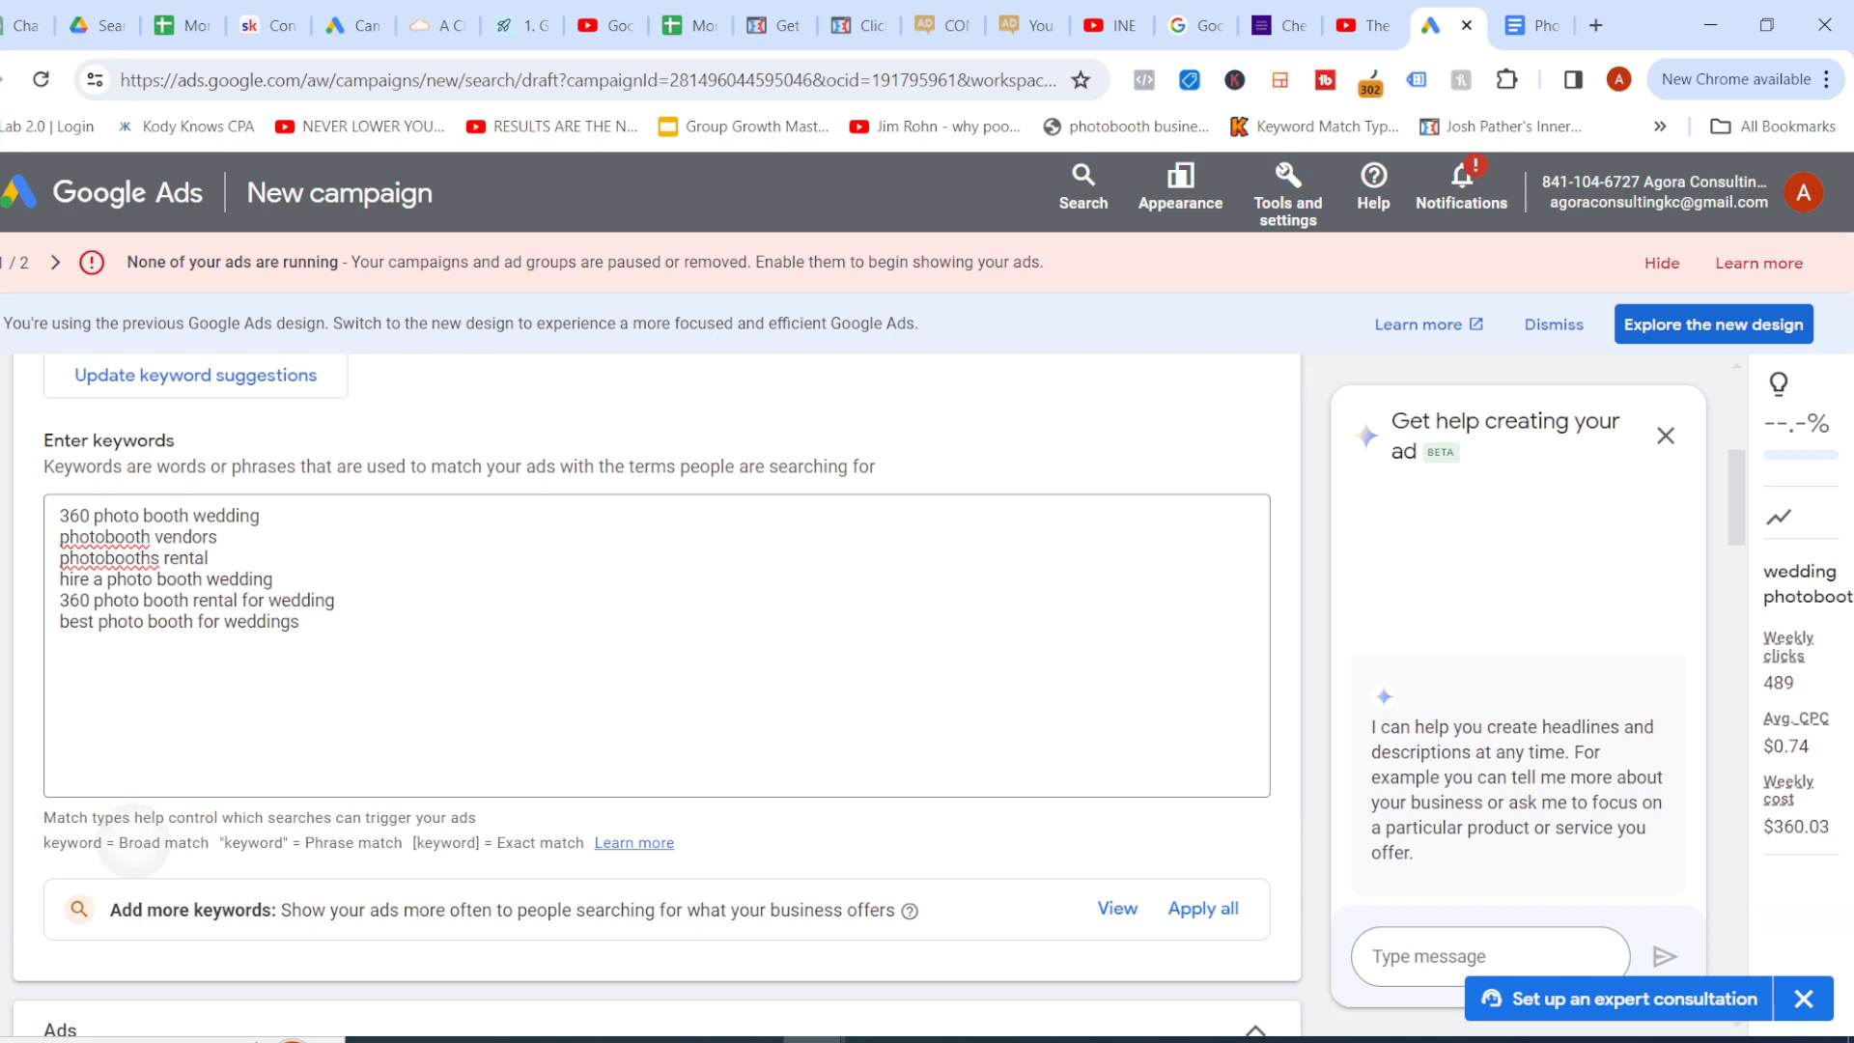
{"action": "double_click", "coordinate": [139, 843]}
{"action": "left_click_drag", "start_coordinate": [174, 871], "coordinate": [599, 872]}
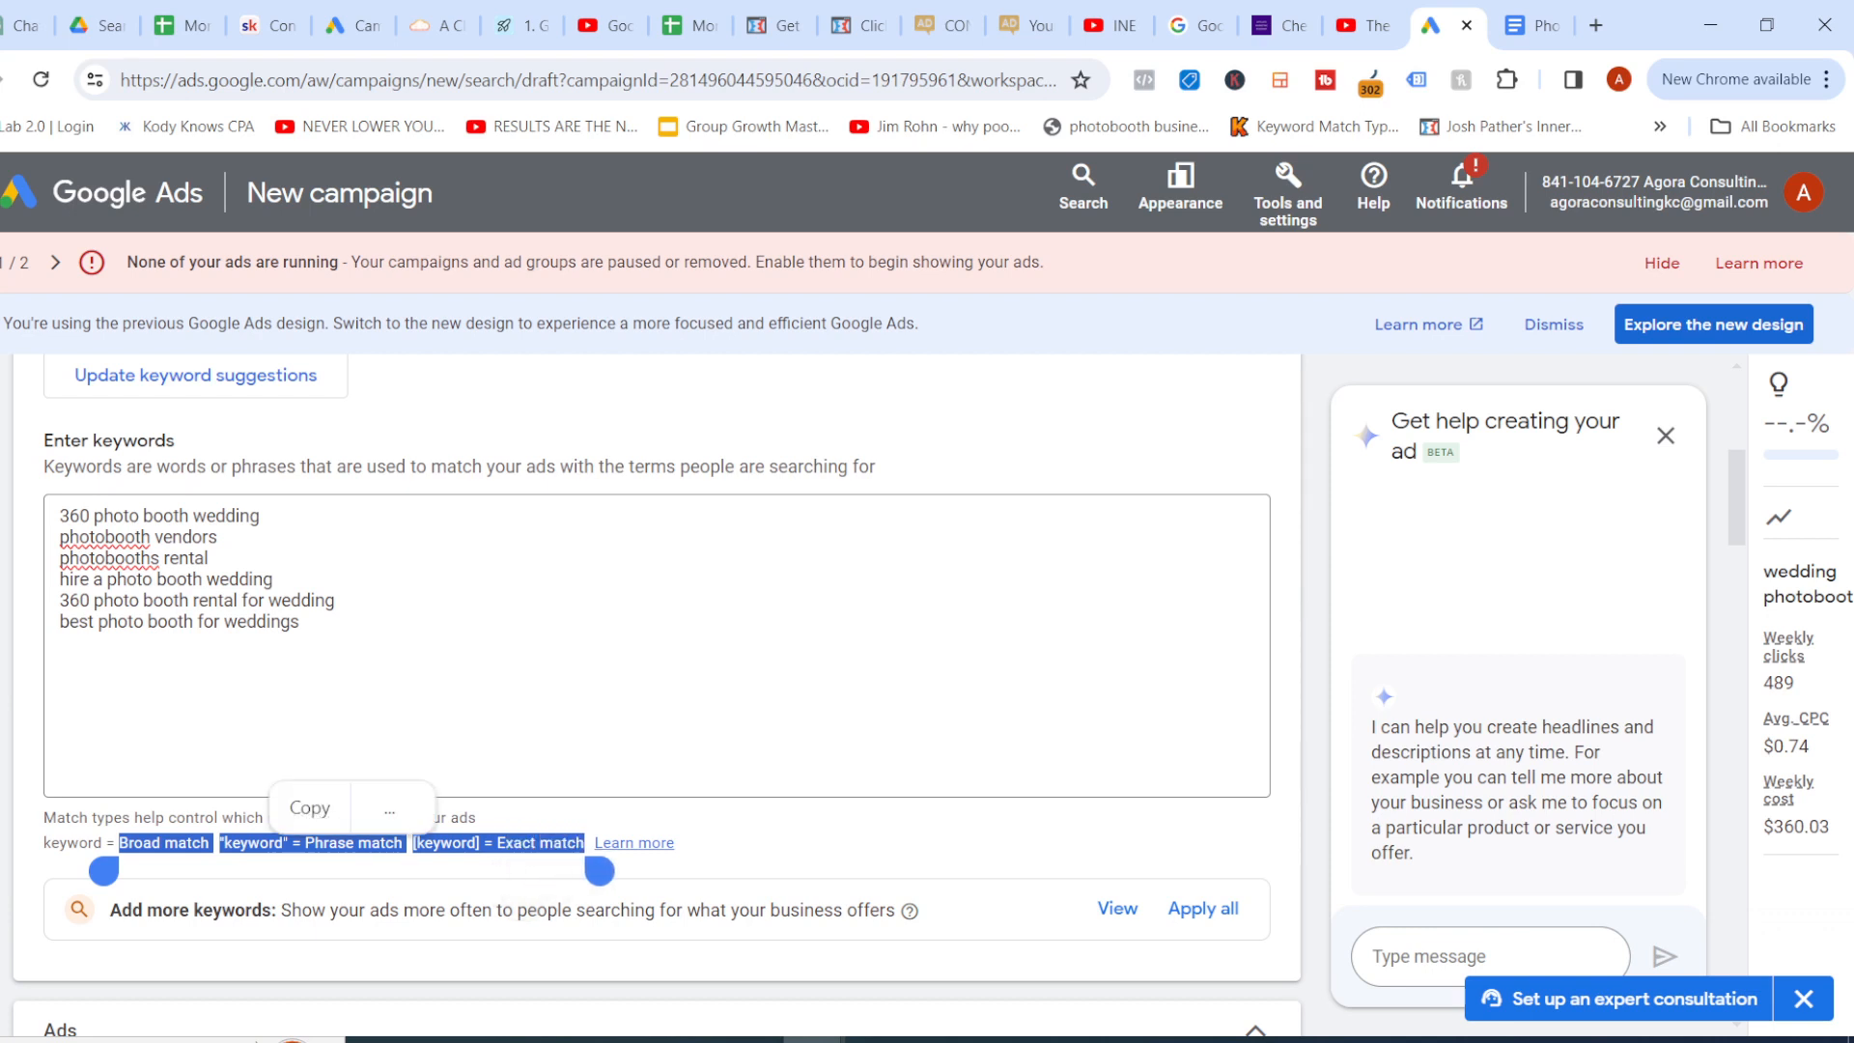
Open Google in a new browser tab, search for "wedding photobooth", and look through the ads and results
{"action": "key", "text": "ctrl+t"}
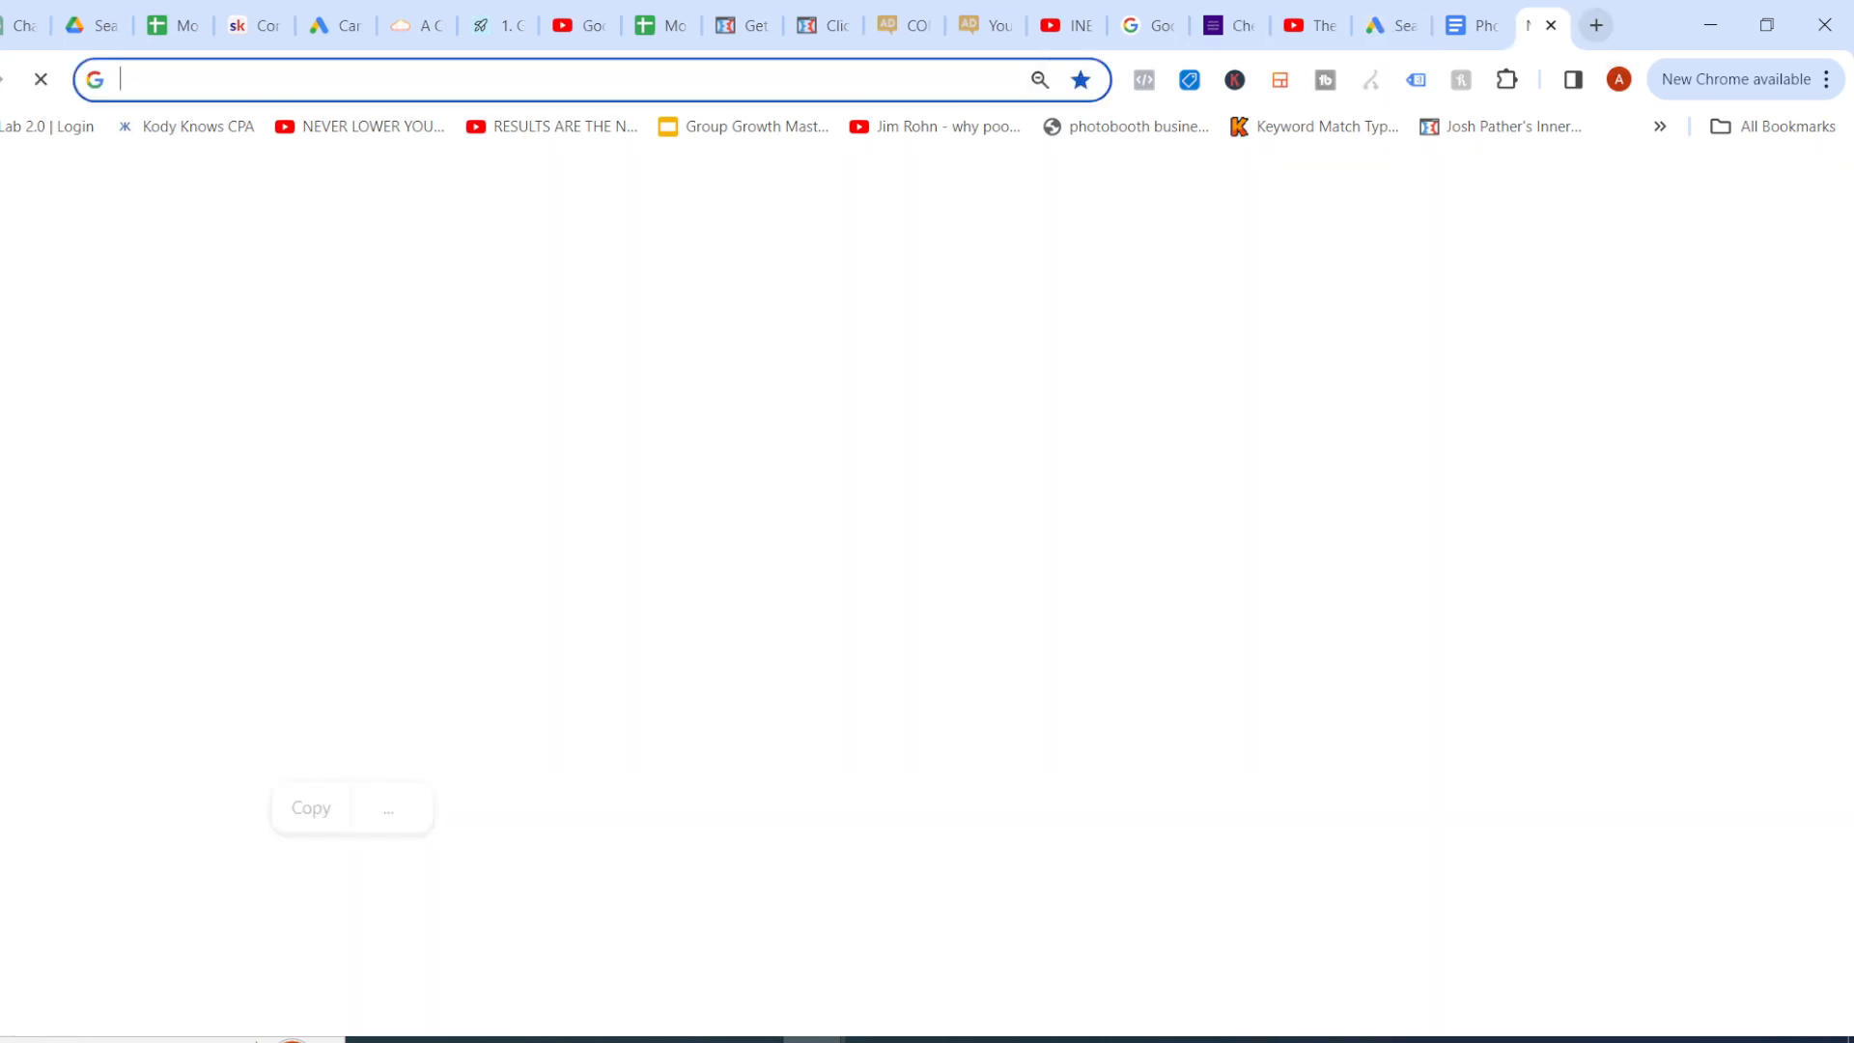
{"action": "type", "text": "goo"}
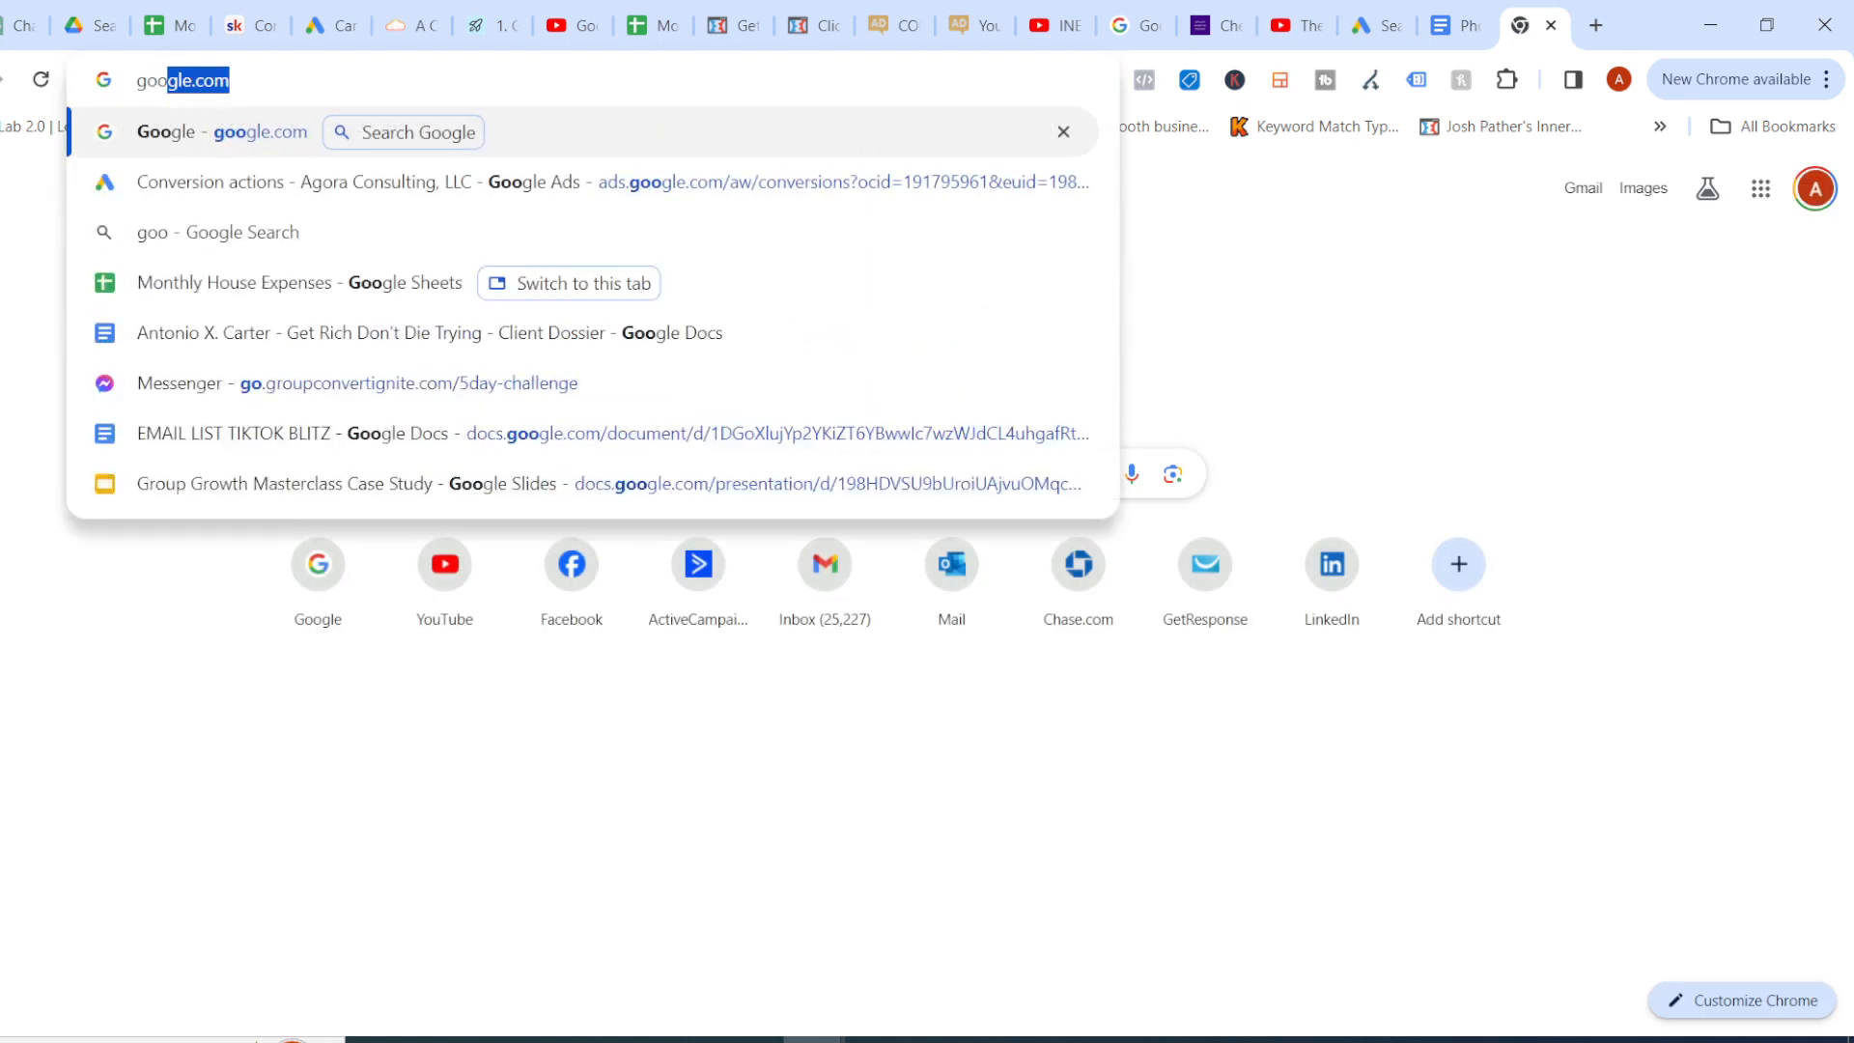
{"action": "key", "text": "Return"}
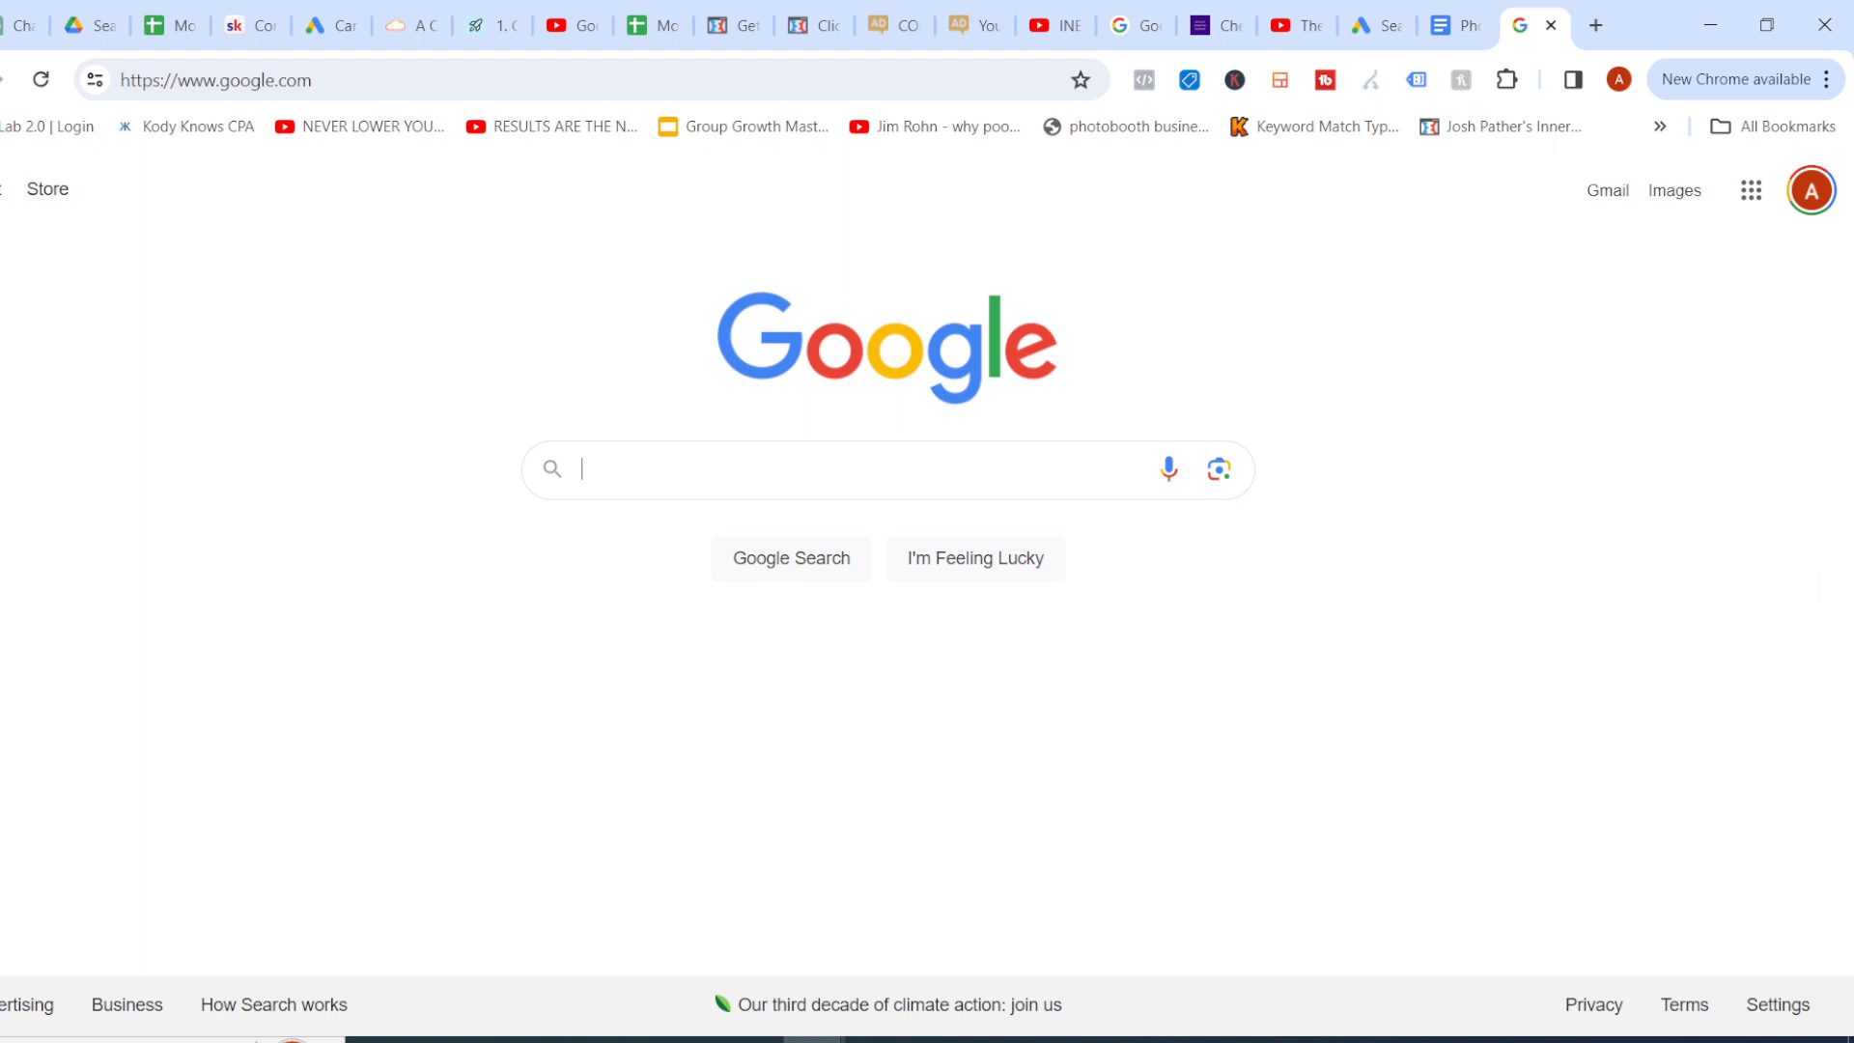
{"action": "type", "text": "wedd"}
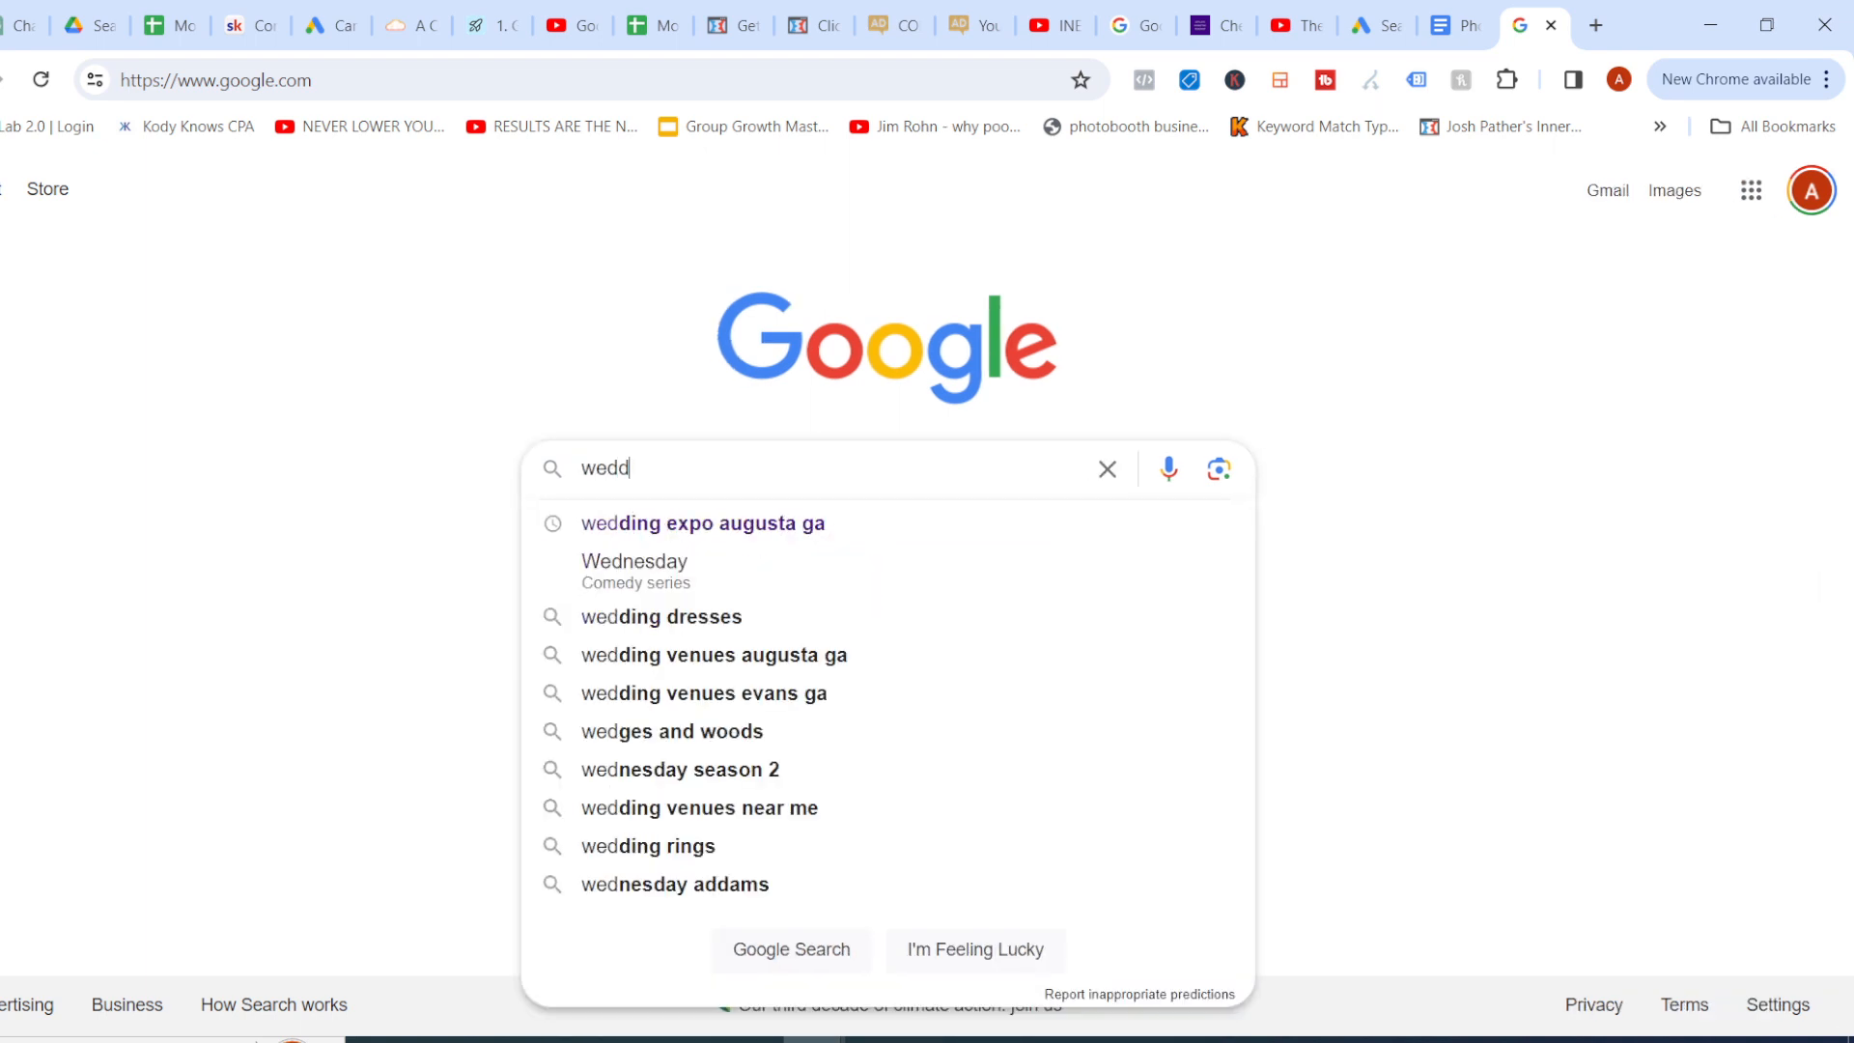
{"action": "type", "text": "ing photobooth"}
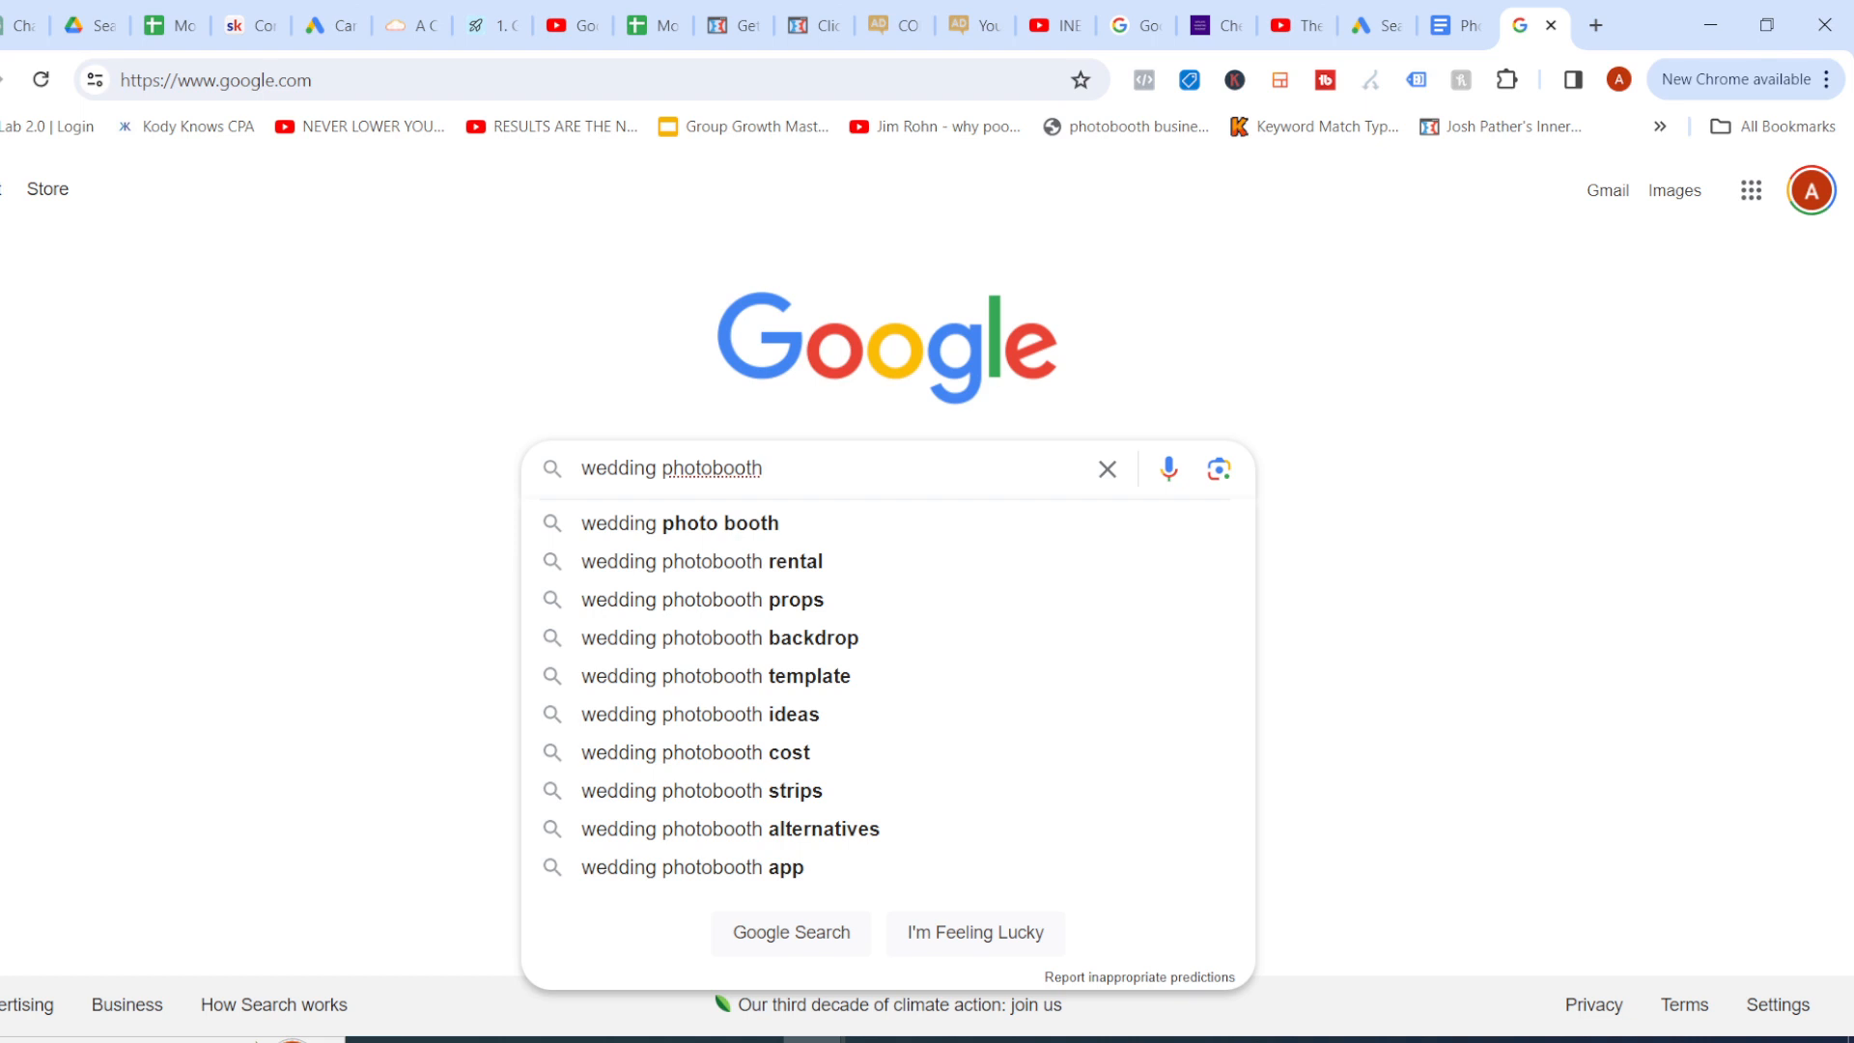
{"action": "key", "text": "Return"}
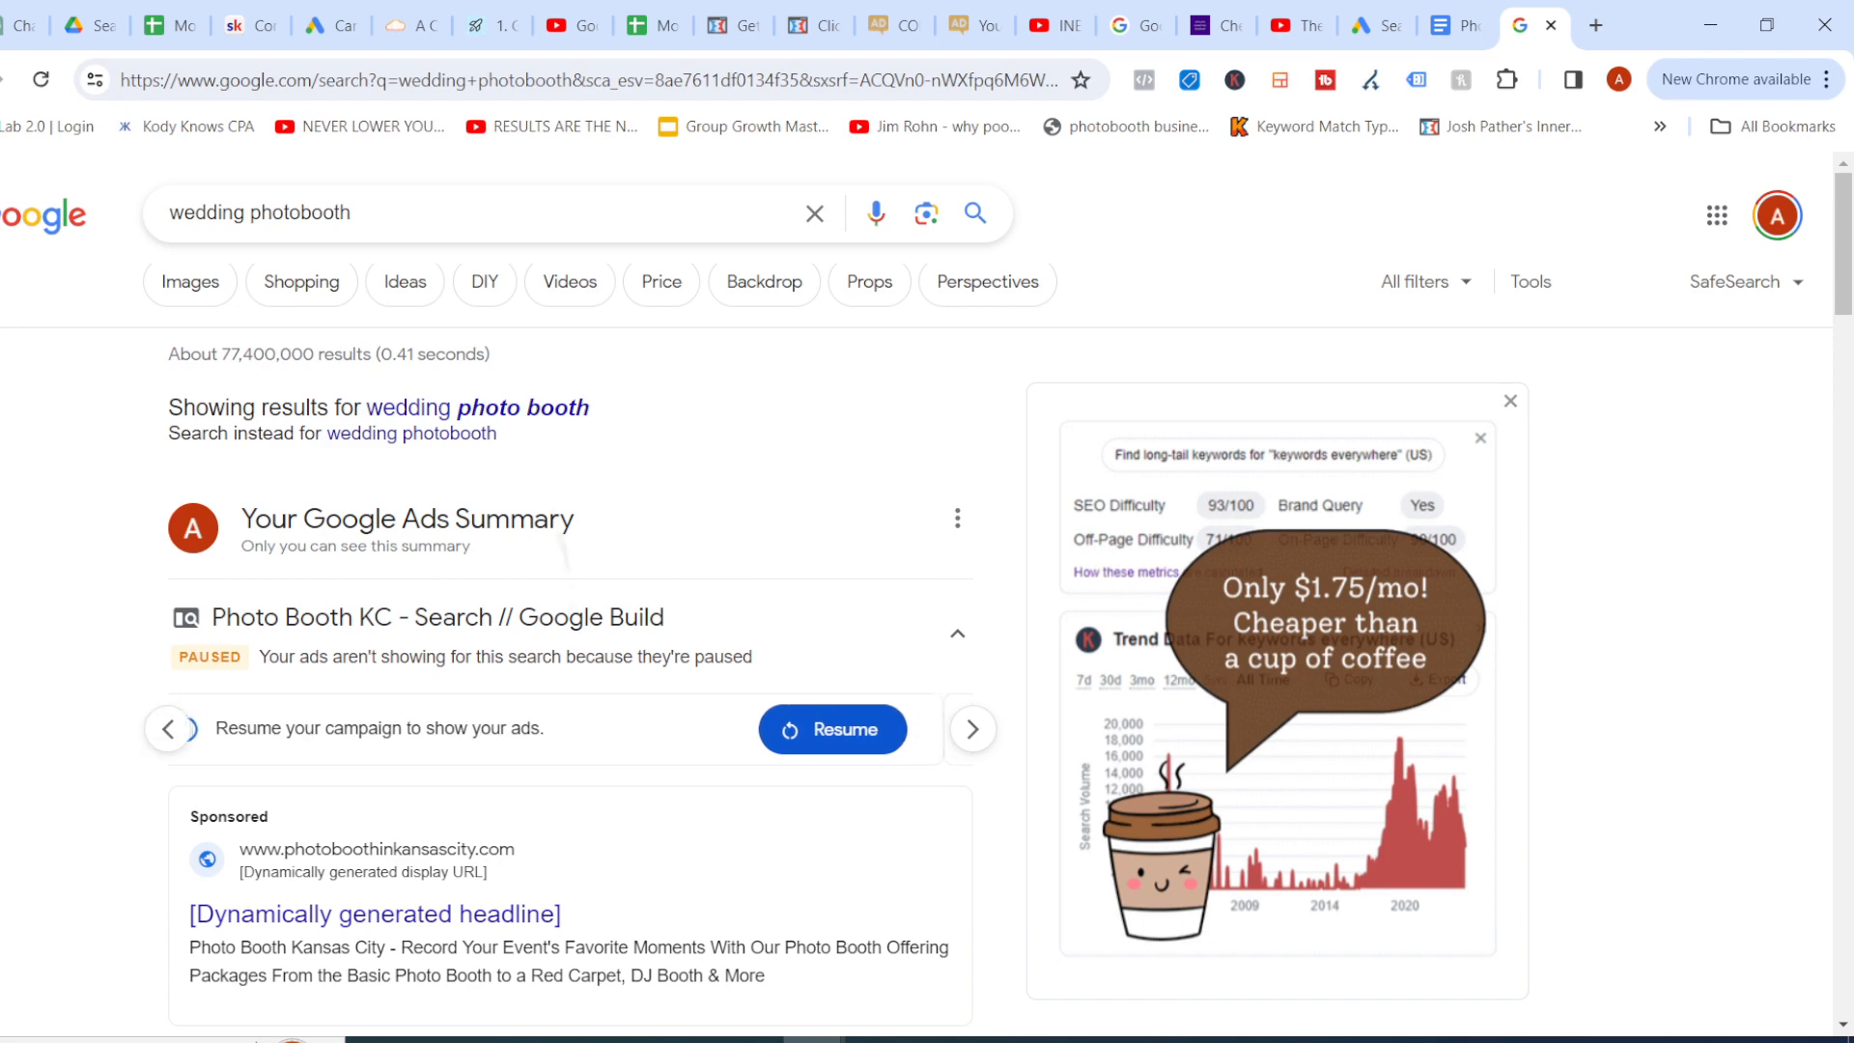
{"action": "scroll", "coordinate": [927, 599], "scroll_direction": "down", "scroll_amount": 2}
{"action": "scroll", "coordinate": [927, 599], "scroll_direction": "down", "scroll_amount": 8}
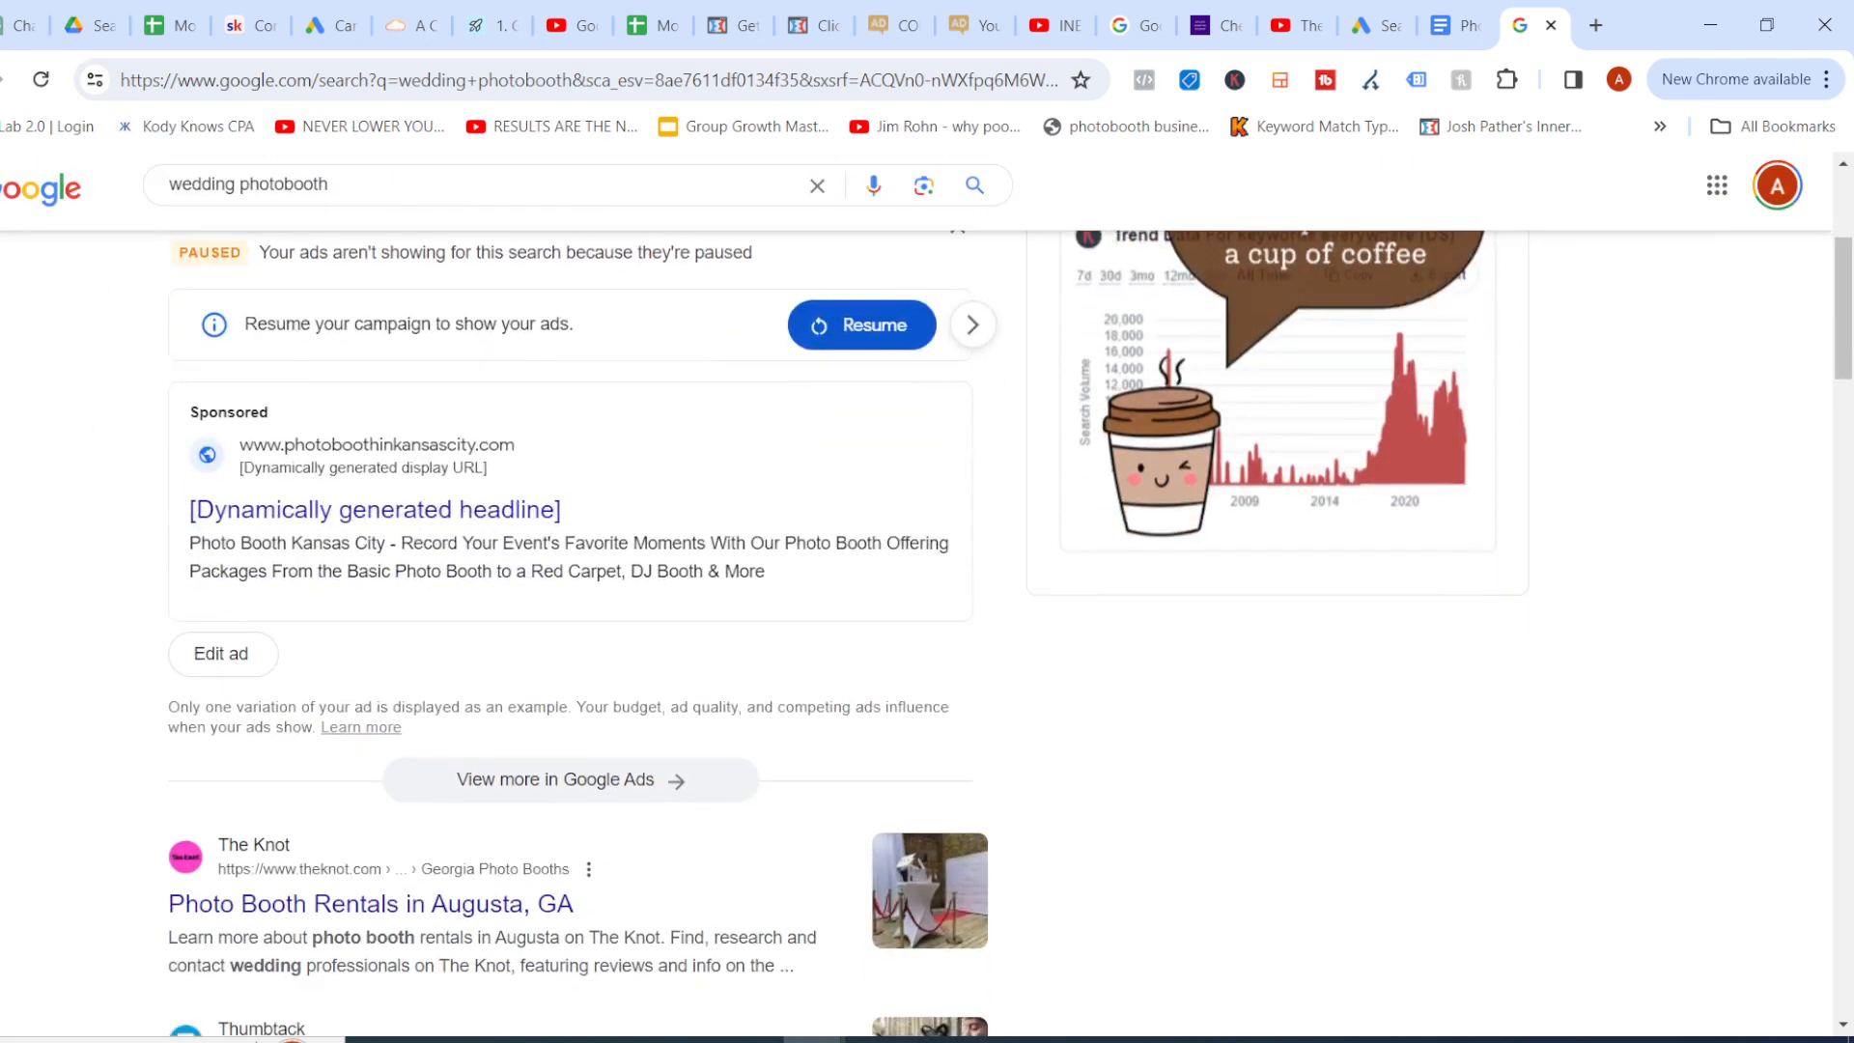
Return to the Google Ads campaign draft and copy the ad group's entire keyword list
{"action": "scroll", "coordinate": [927, 599], "scroll_direction": "down", "scroll_amount": 5}
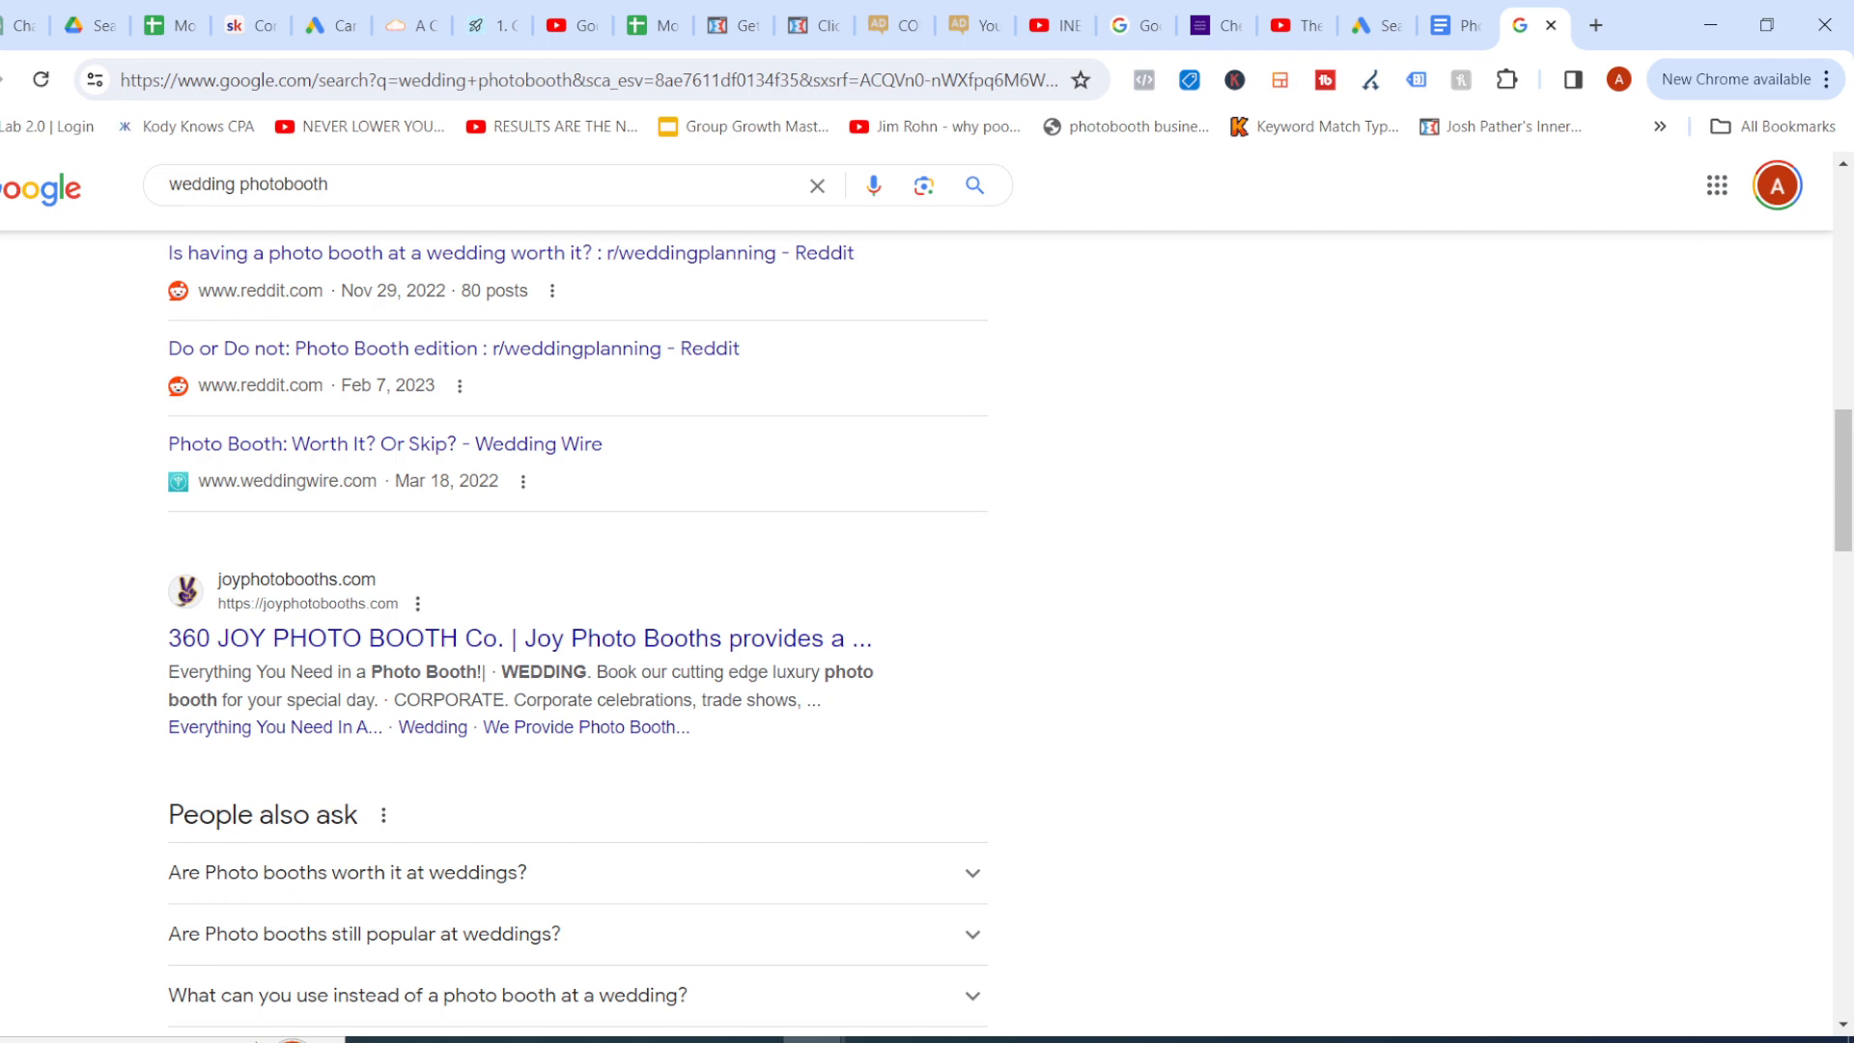
{"action": "left_click", "coordinate": [1374, 27]}
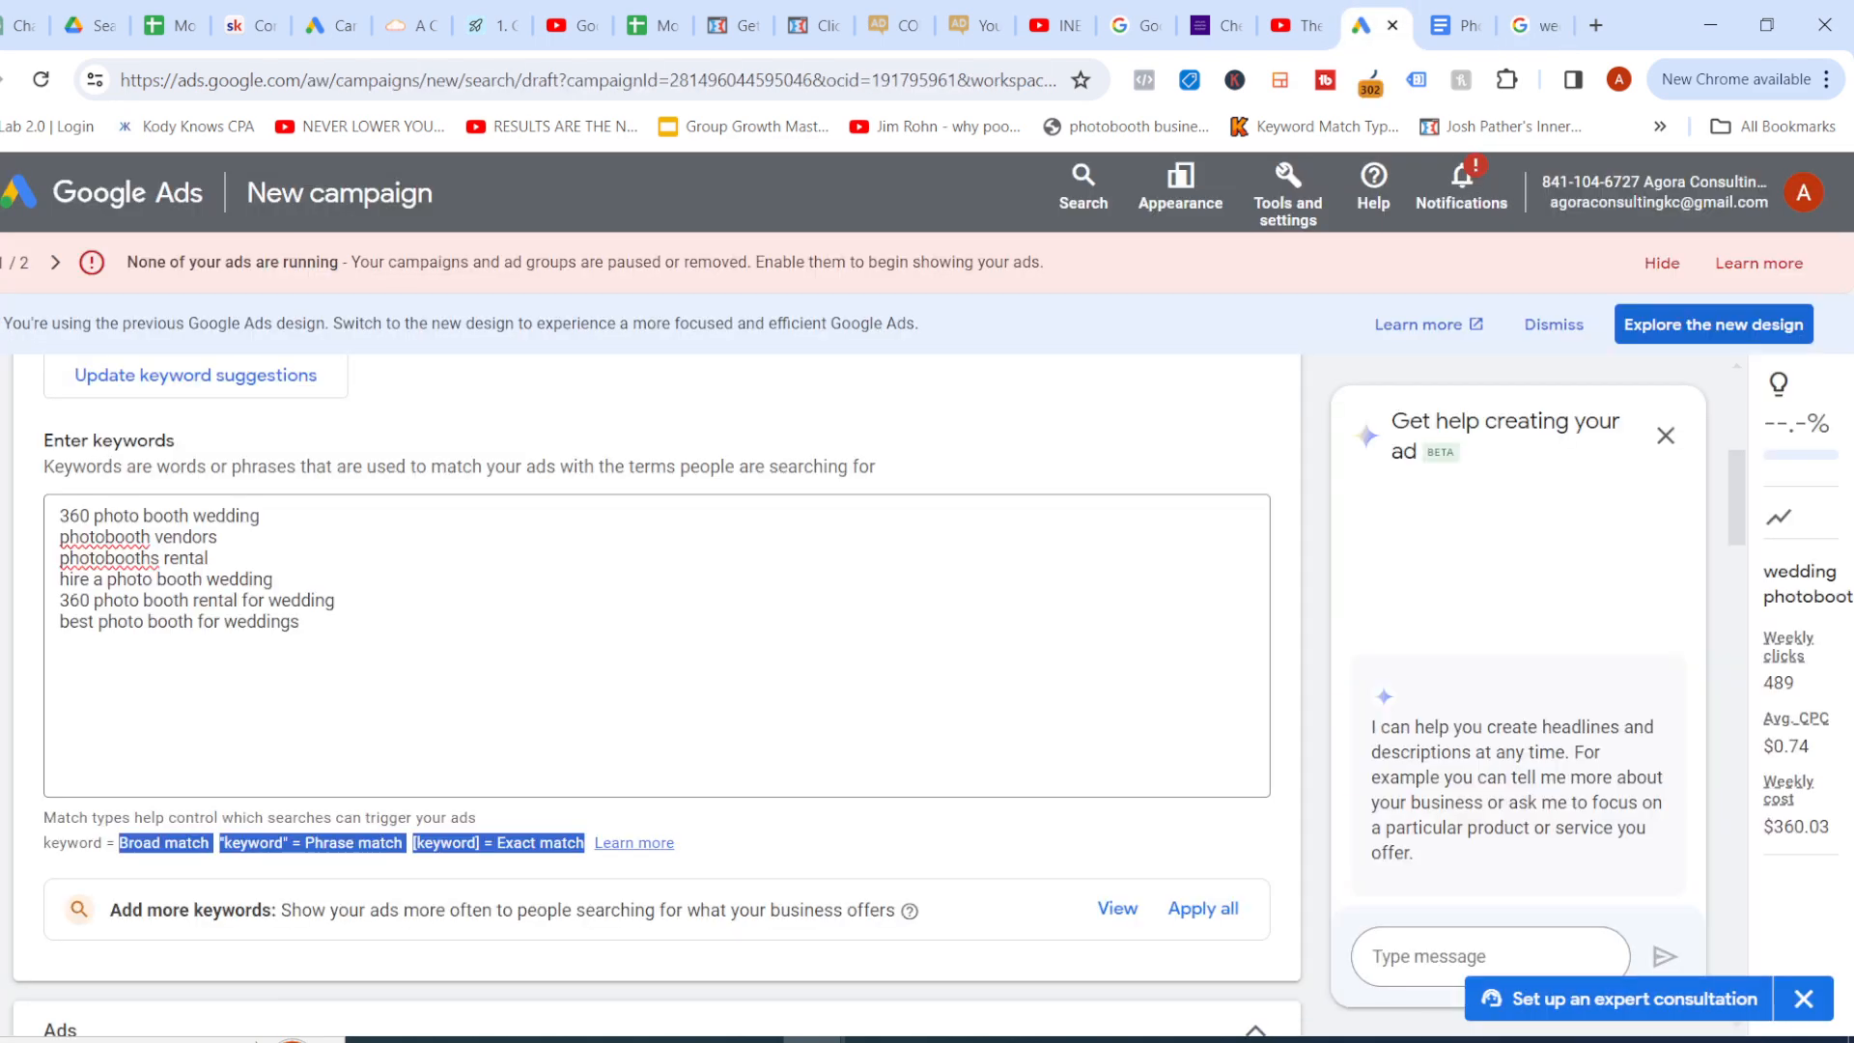
{"action": "left_click", "coordinate": [280, 633]}
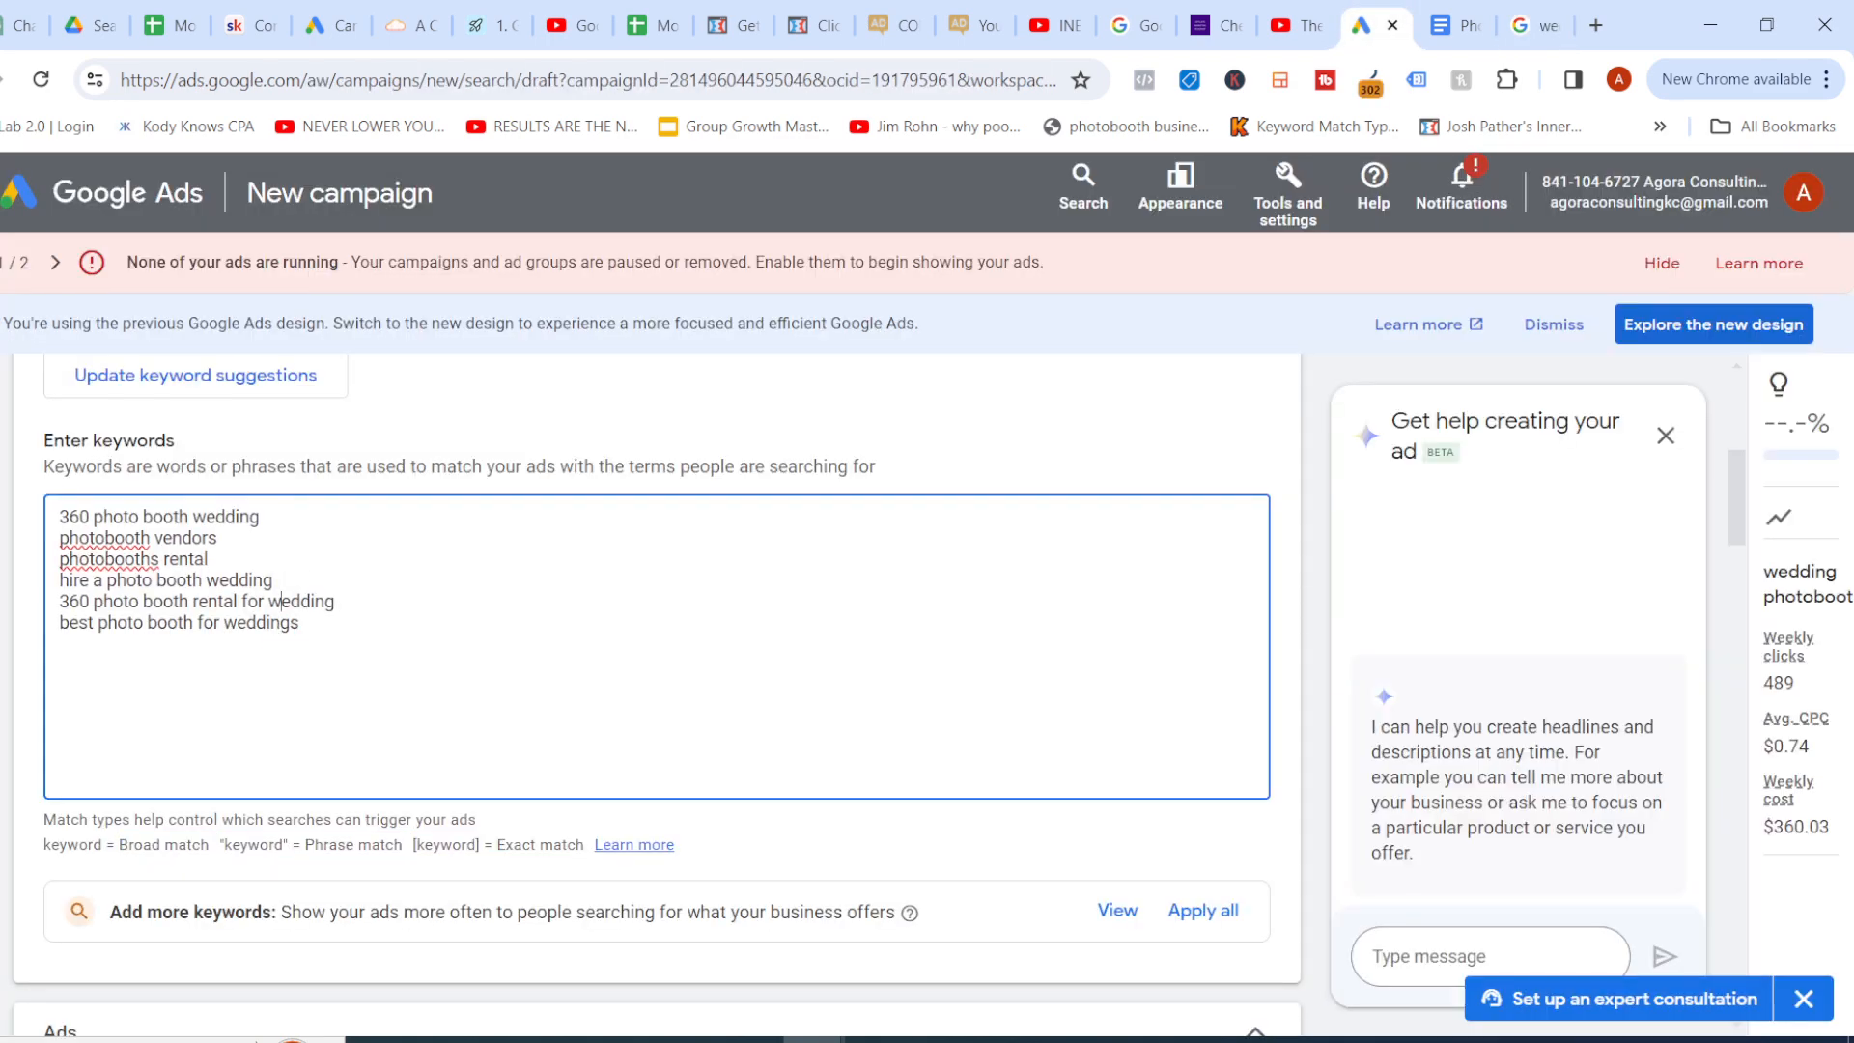
{"action": "key", "text": "ctrl+a"}
{"action": "key", "text": "ctrl+c"}
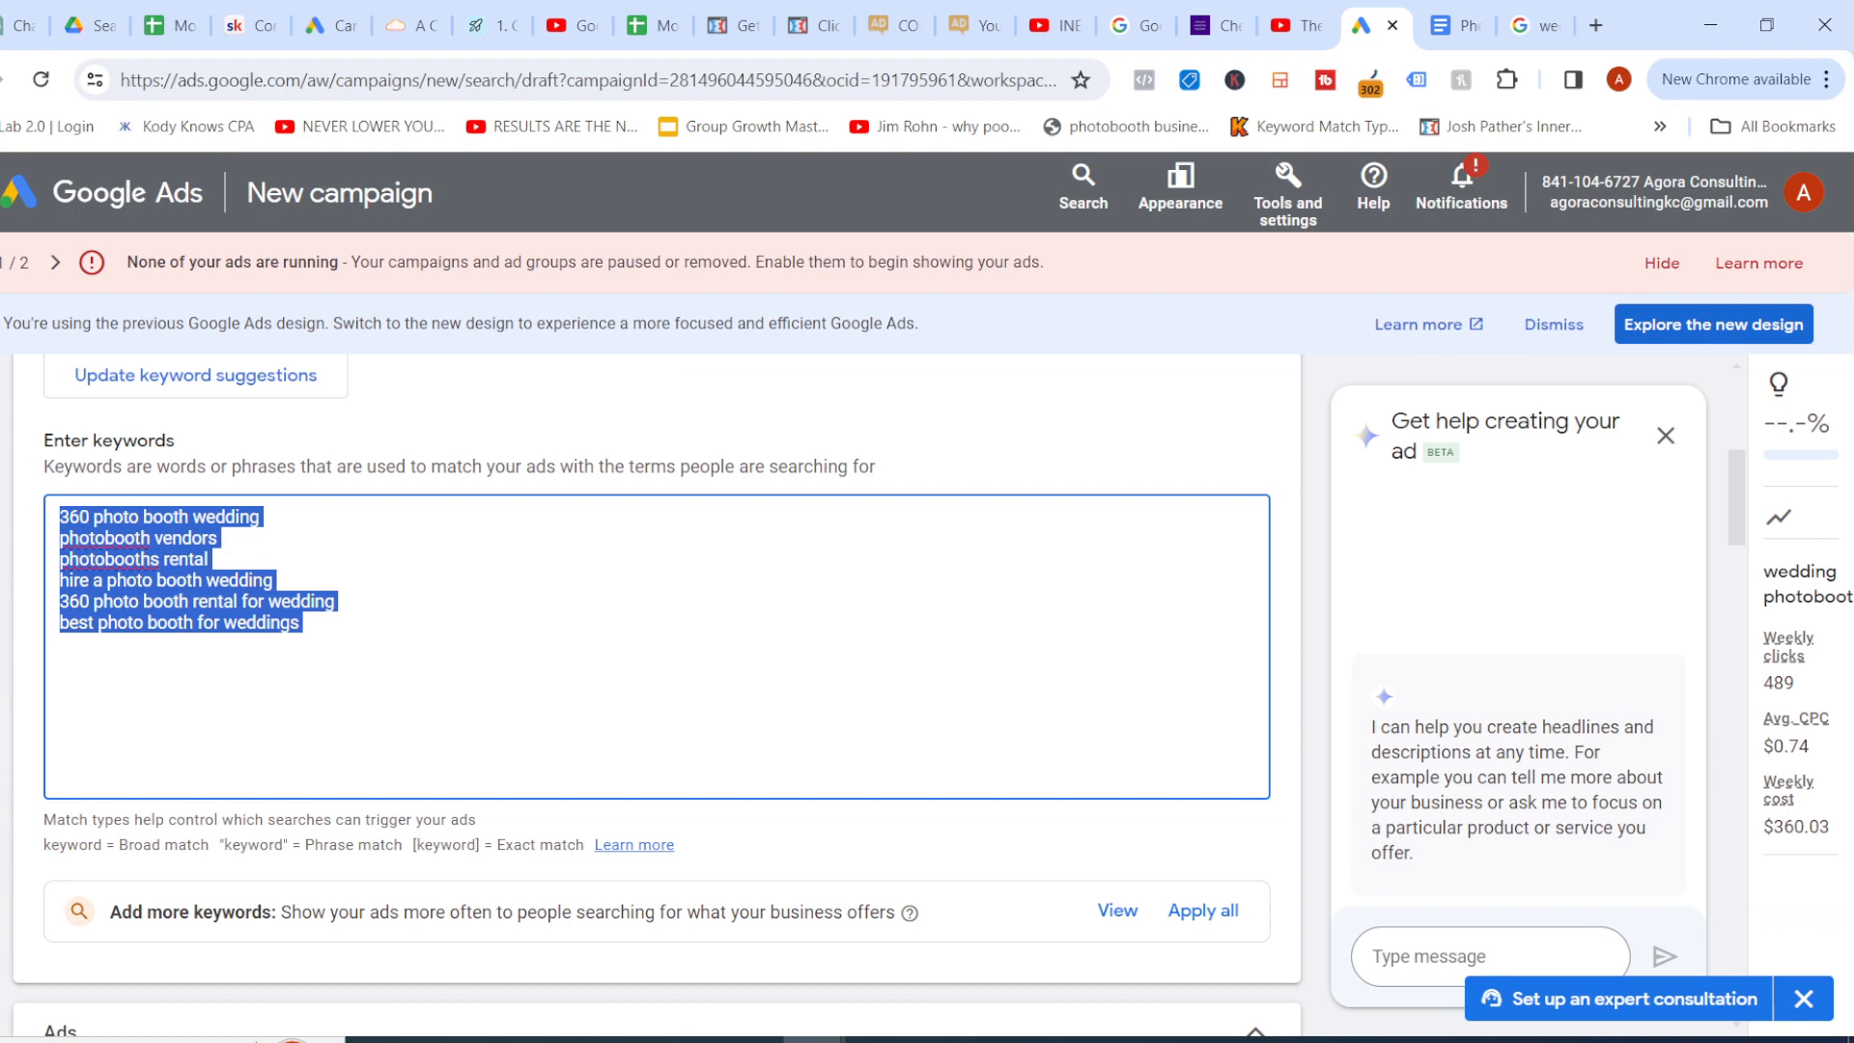
Open the bookmarked Keyword Match Type Tool in the Google results tab and paste the copied keywords into the first word list
{"action": "left_click", "coordinate": [1538, 26]}
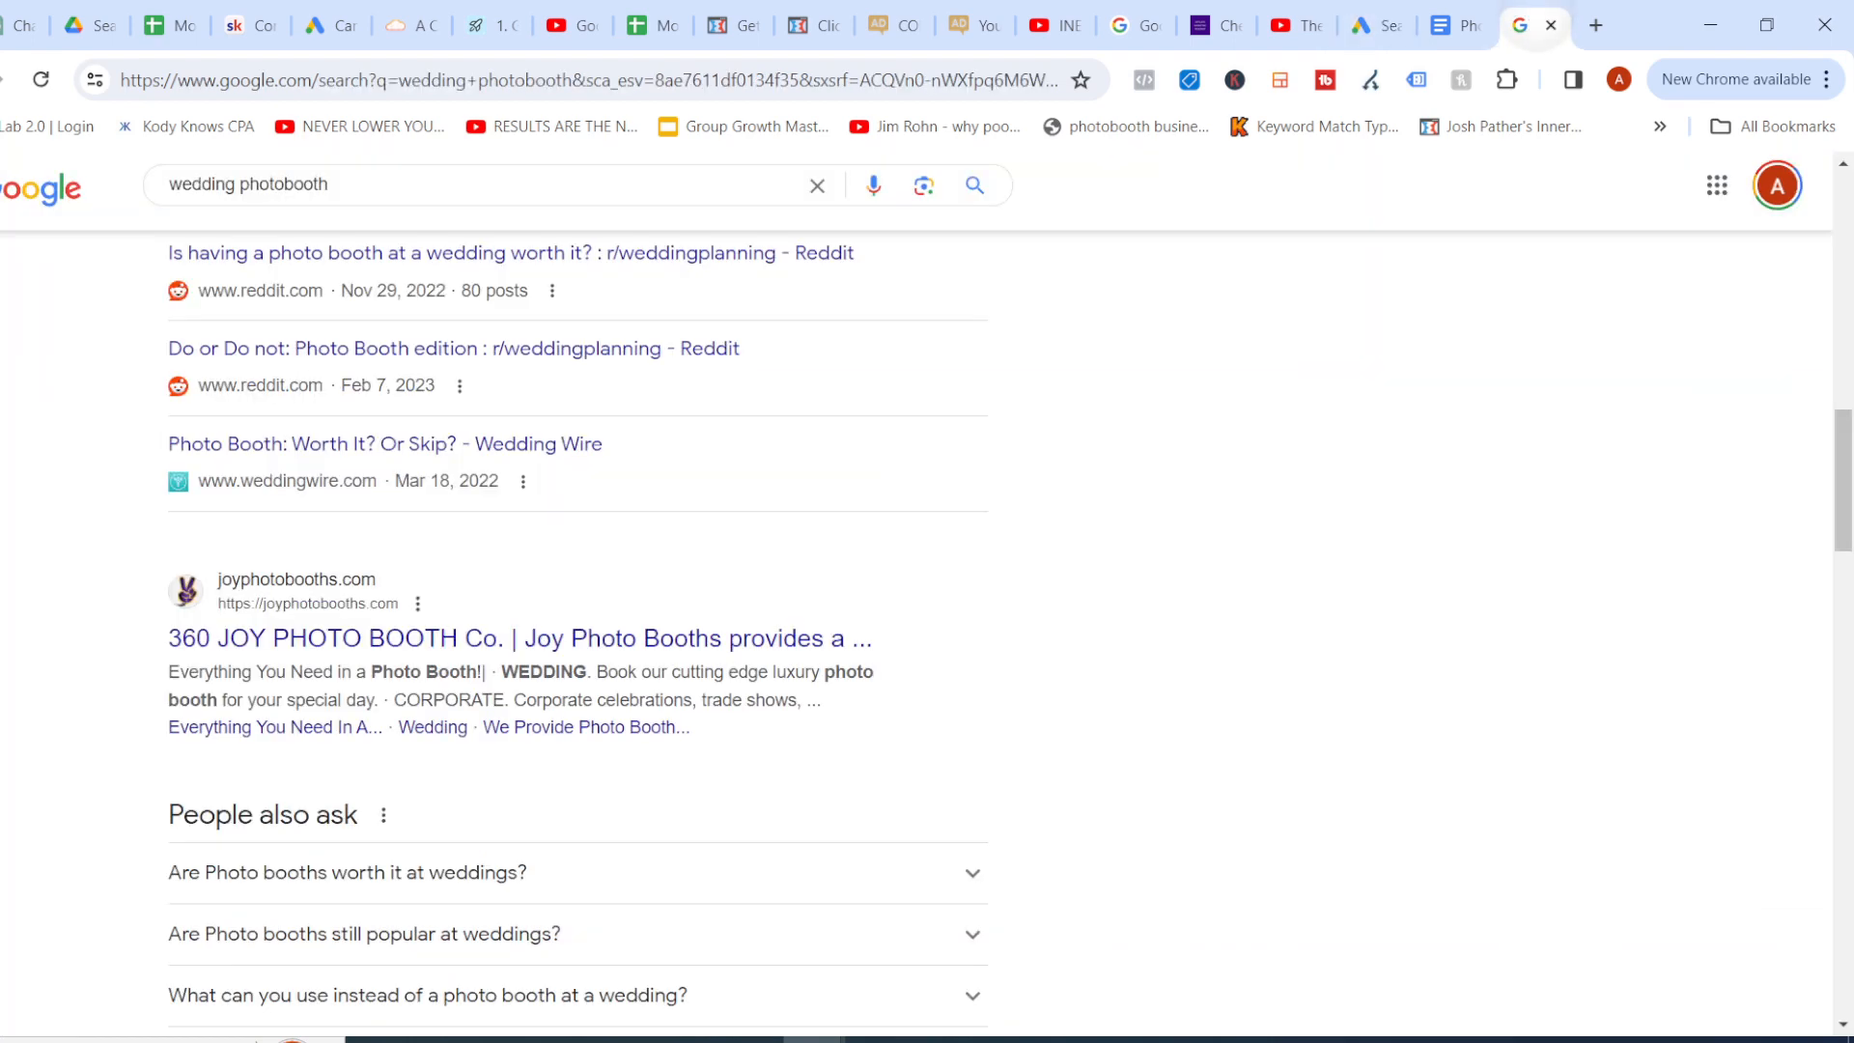
{"action": "left_click", "coordinate": [1314, 126]}
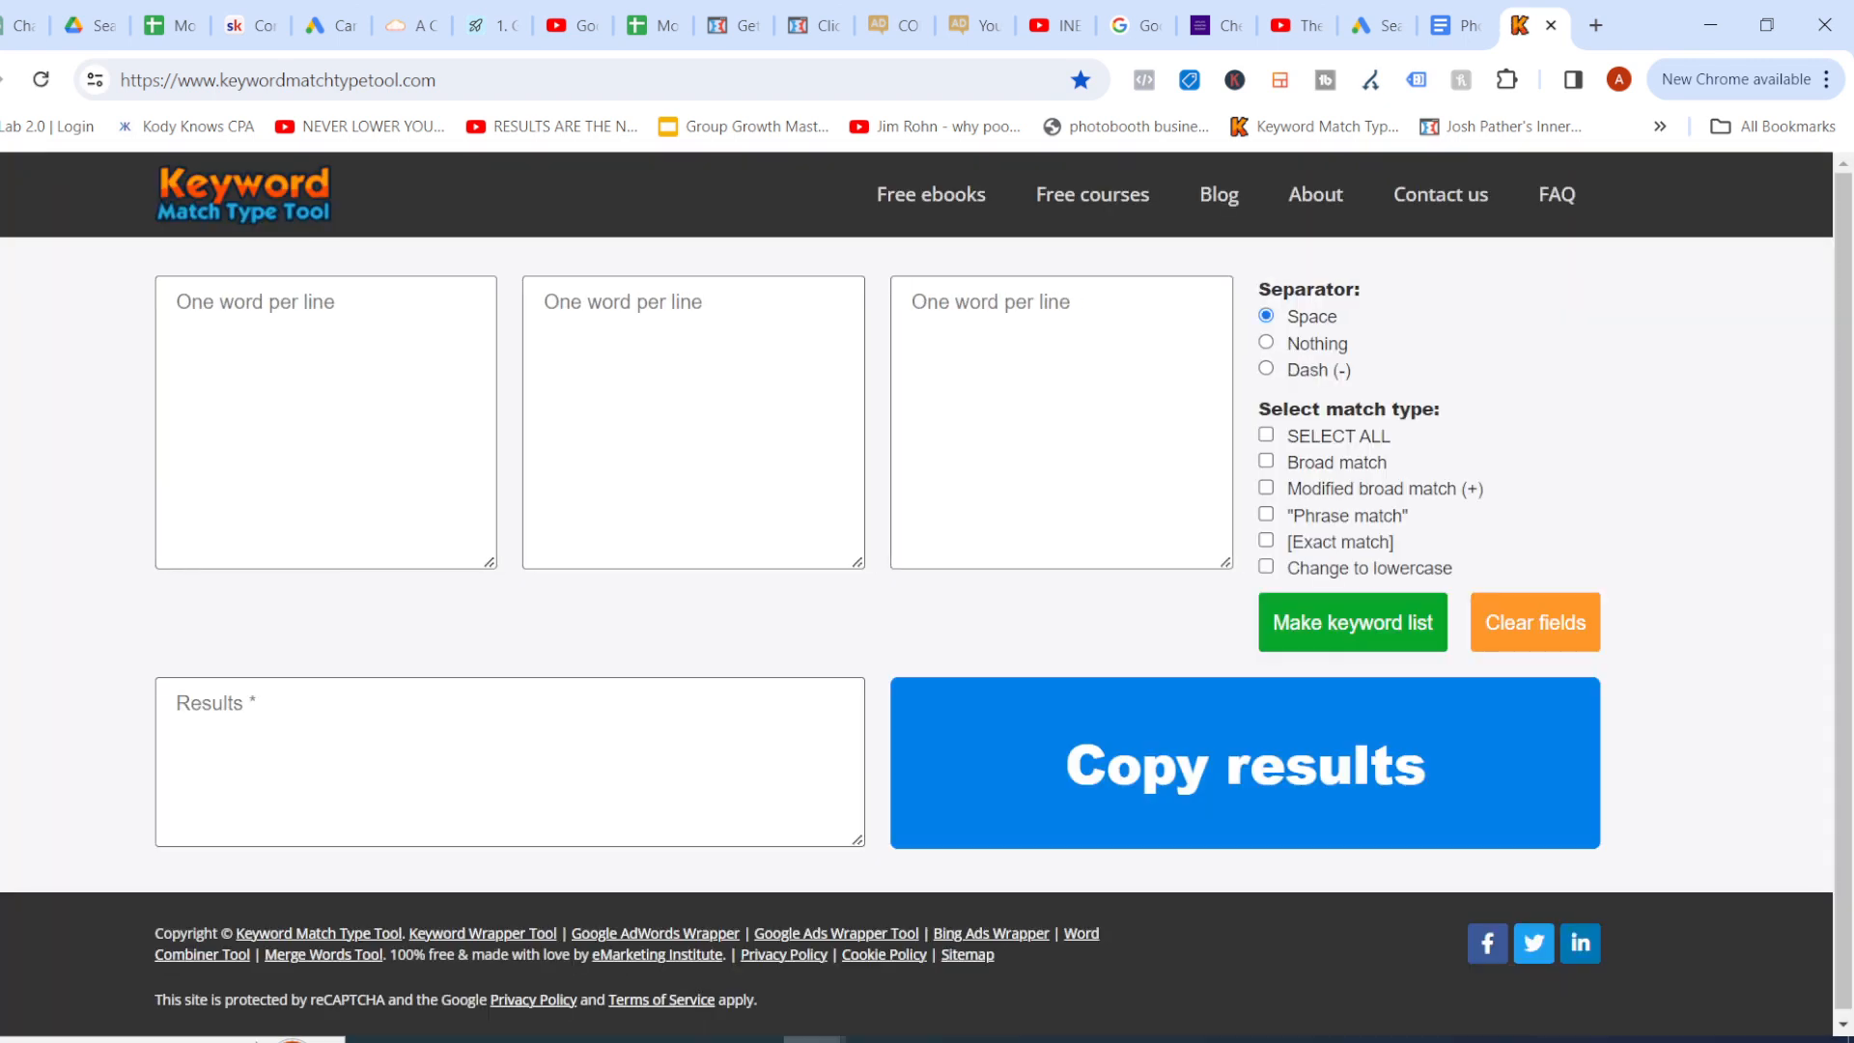
{"action": "left_click", "coordinate": [325, 346]}
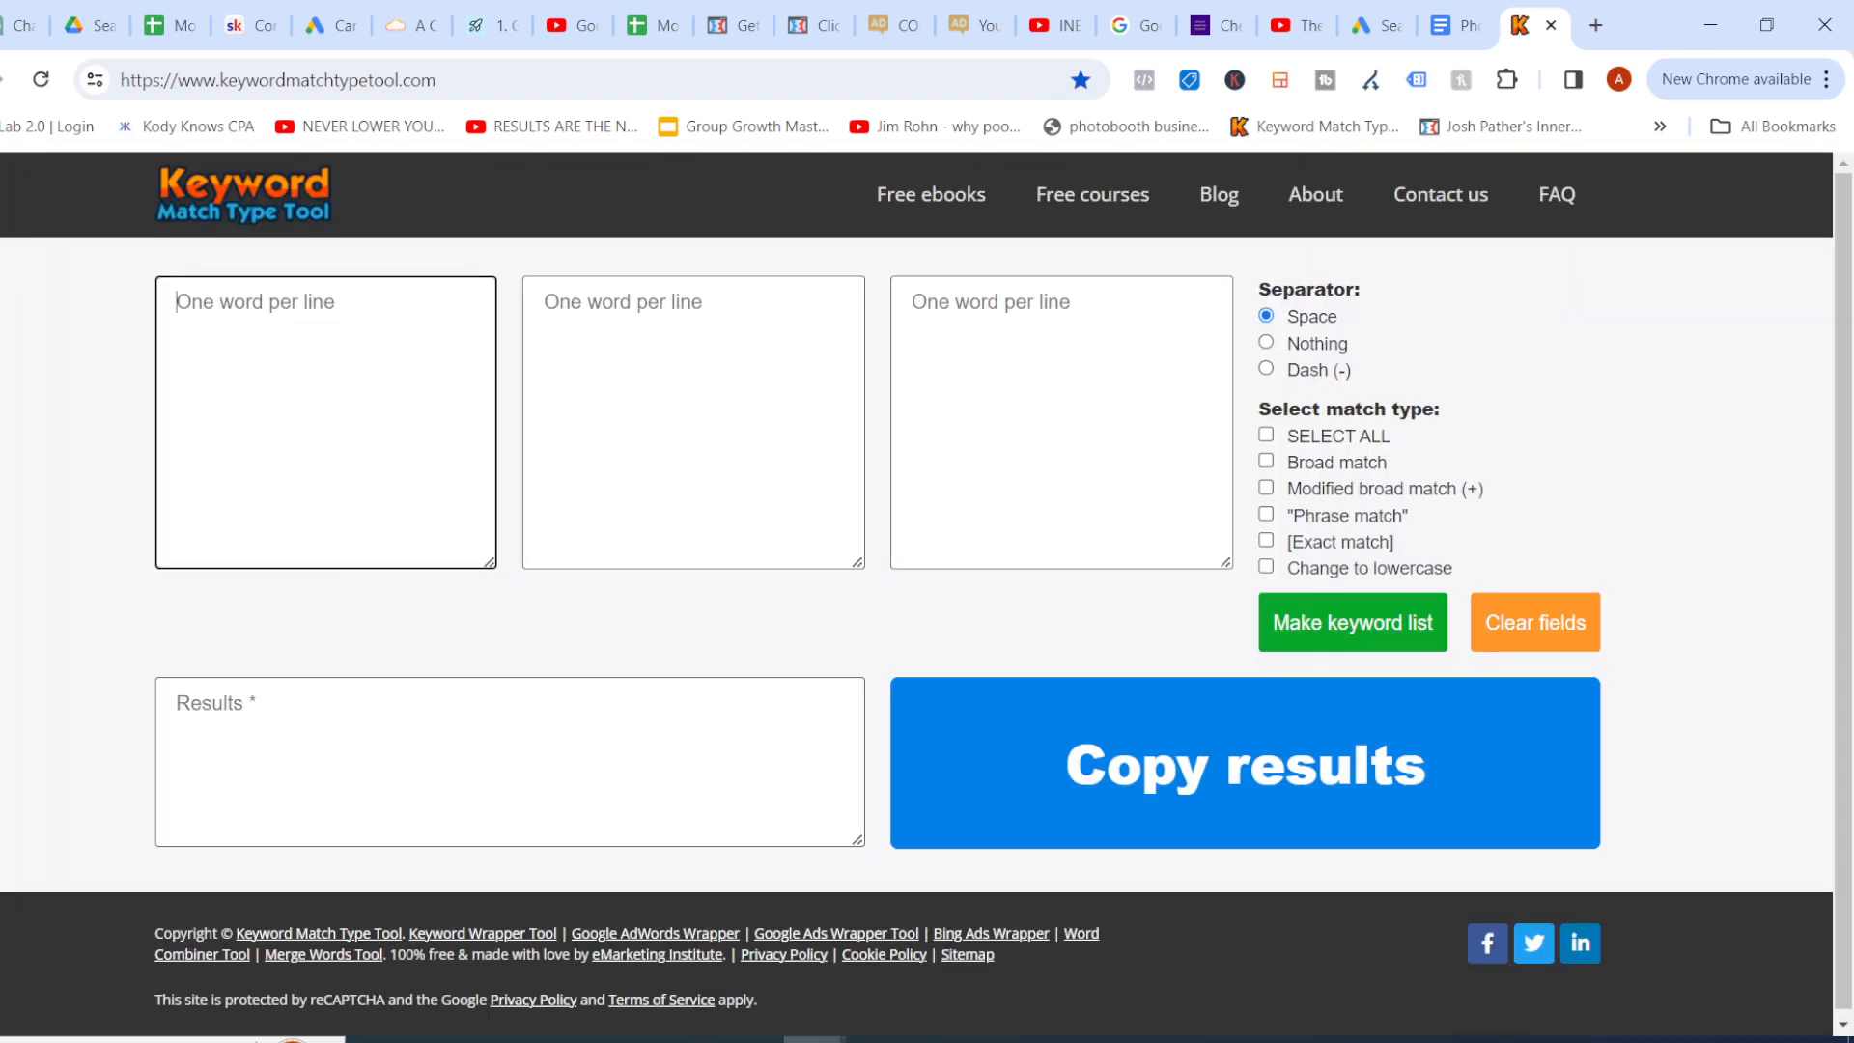
{"action": "key", "text": "ctrl+v"}
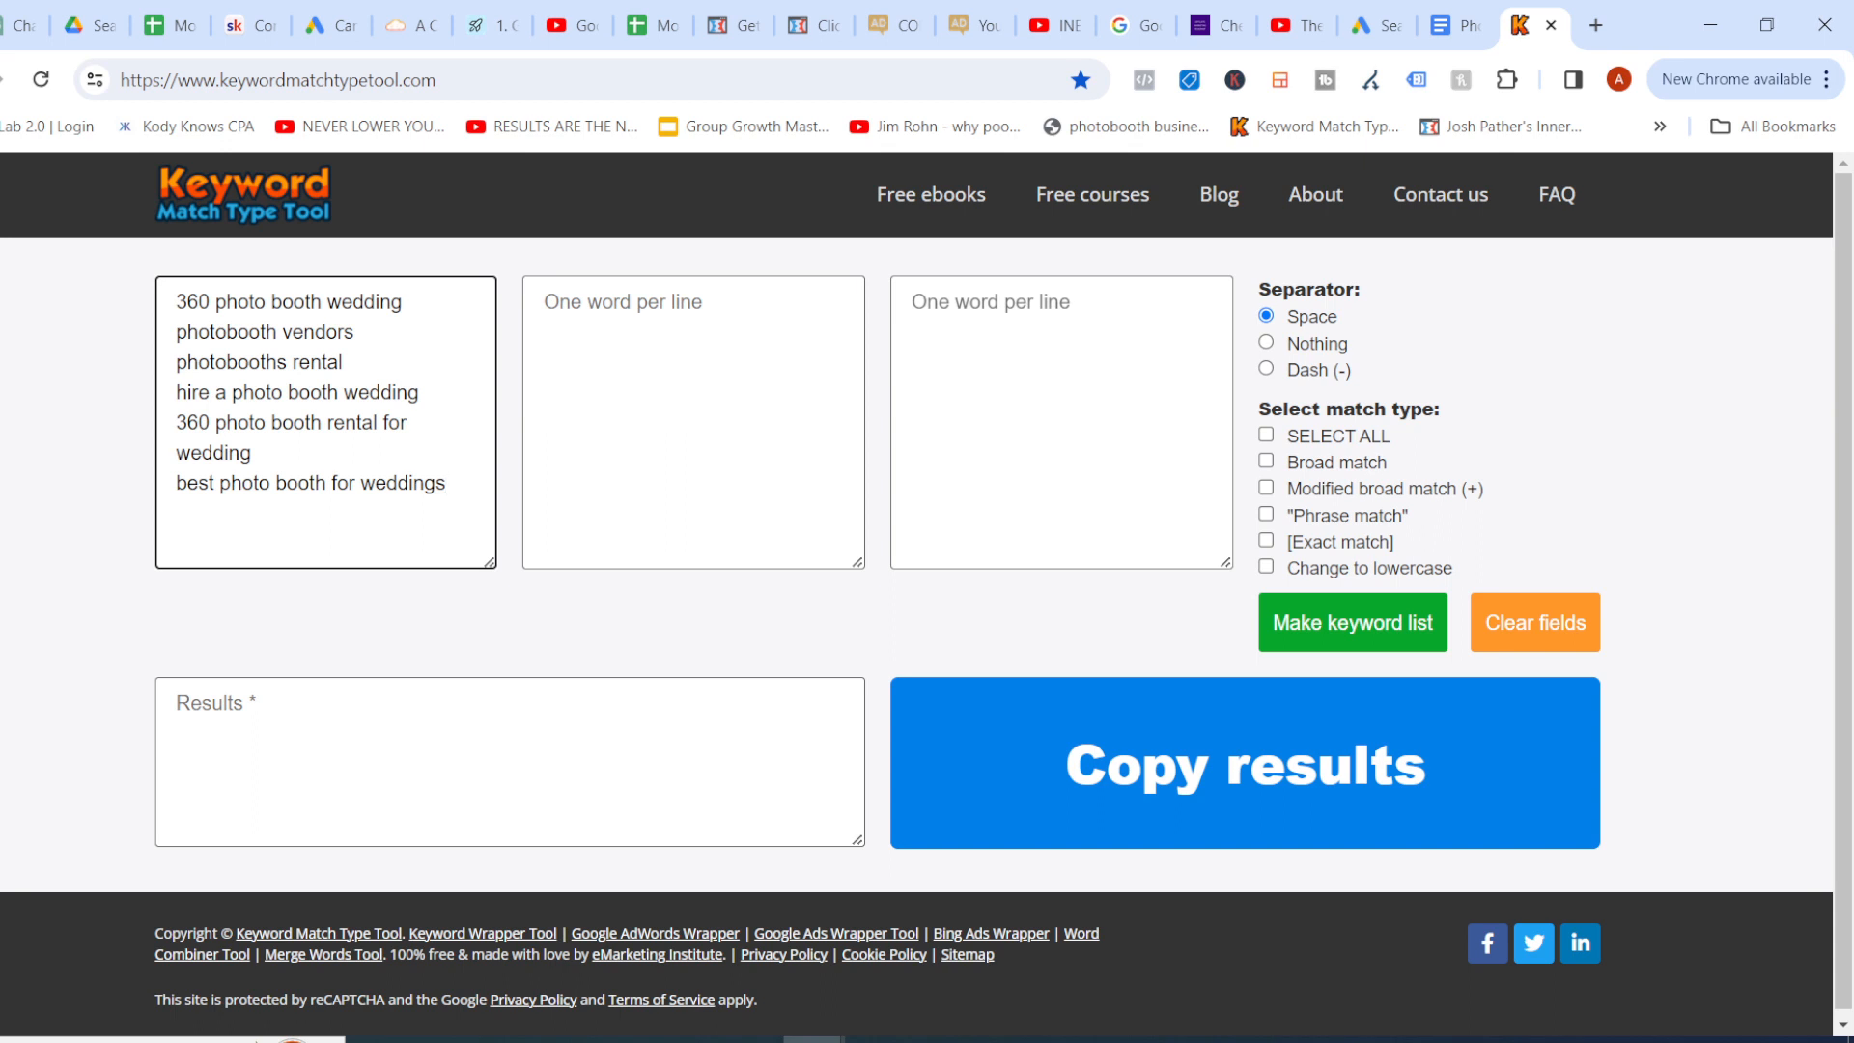
Generate a keyword list from the pasted words with the phrase match and exact match types
{"action": "left_click", "coordinate": [1266, 514]}
{"action": "left_click", "coordinate": [1266, 540]}
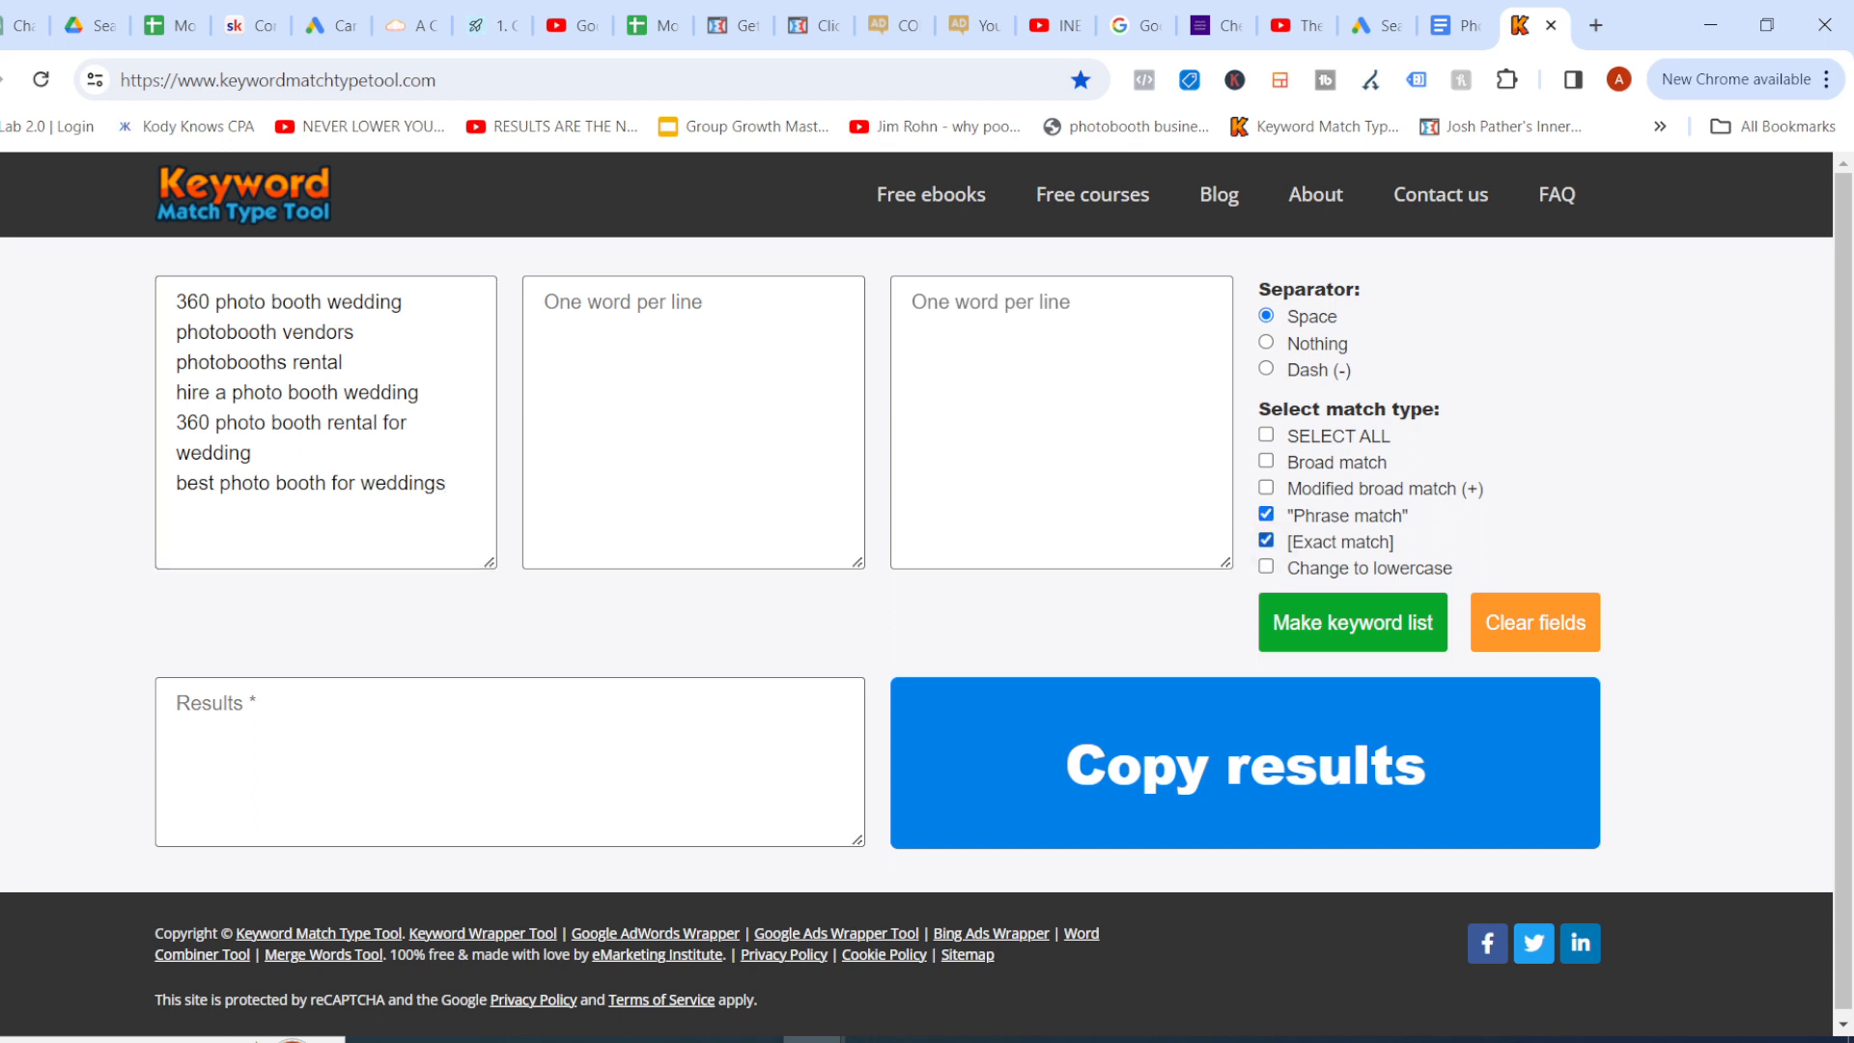
{"action": "left_click", "coordinate": [1352, 623]}
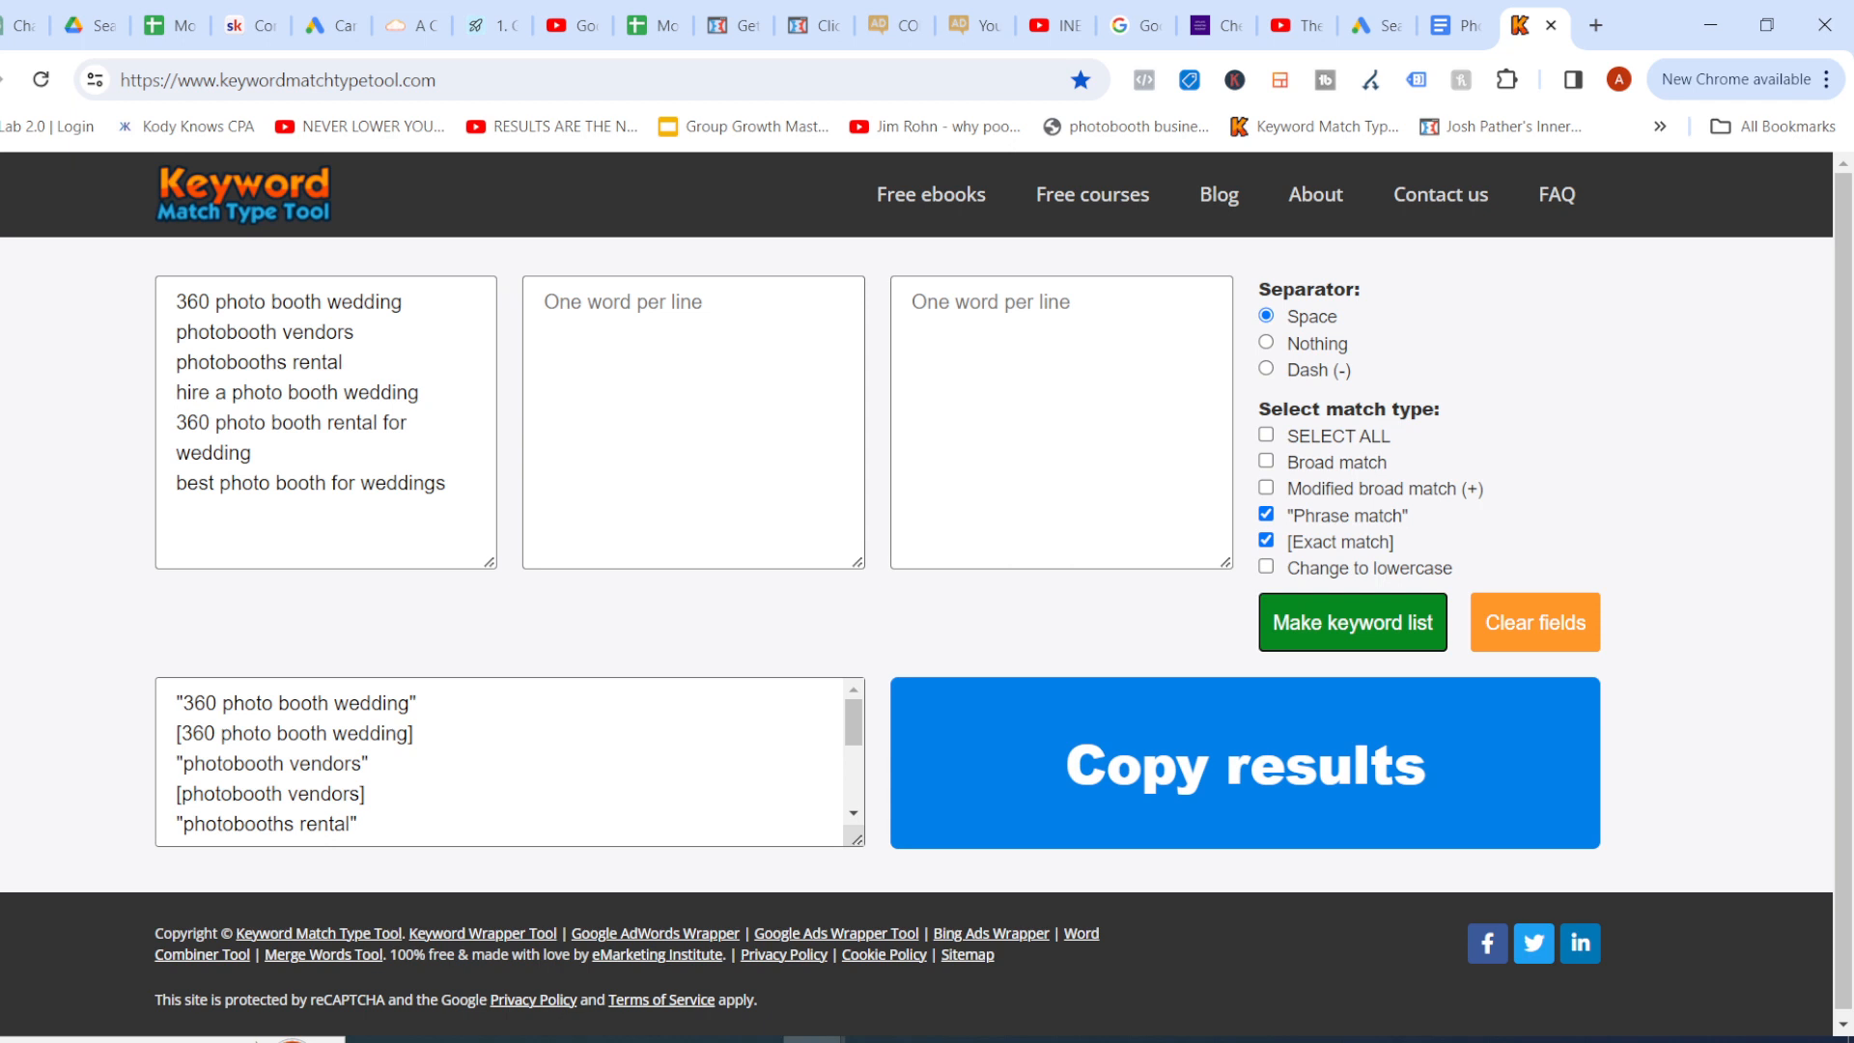
Copy all the generated keywords and replace the ad group's keyword list in Google Ads with them
{"action": "left_click", "coordinate": [298, 766]}
{"action": "key", "text": "ctrl+a"}
{"action": "key", "text": "ctrl+c"}
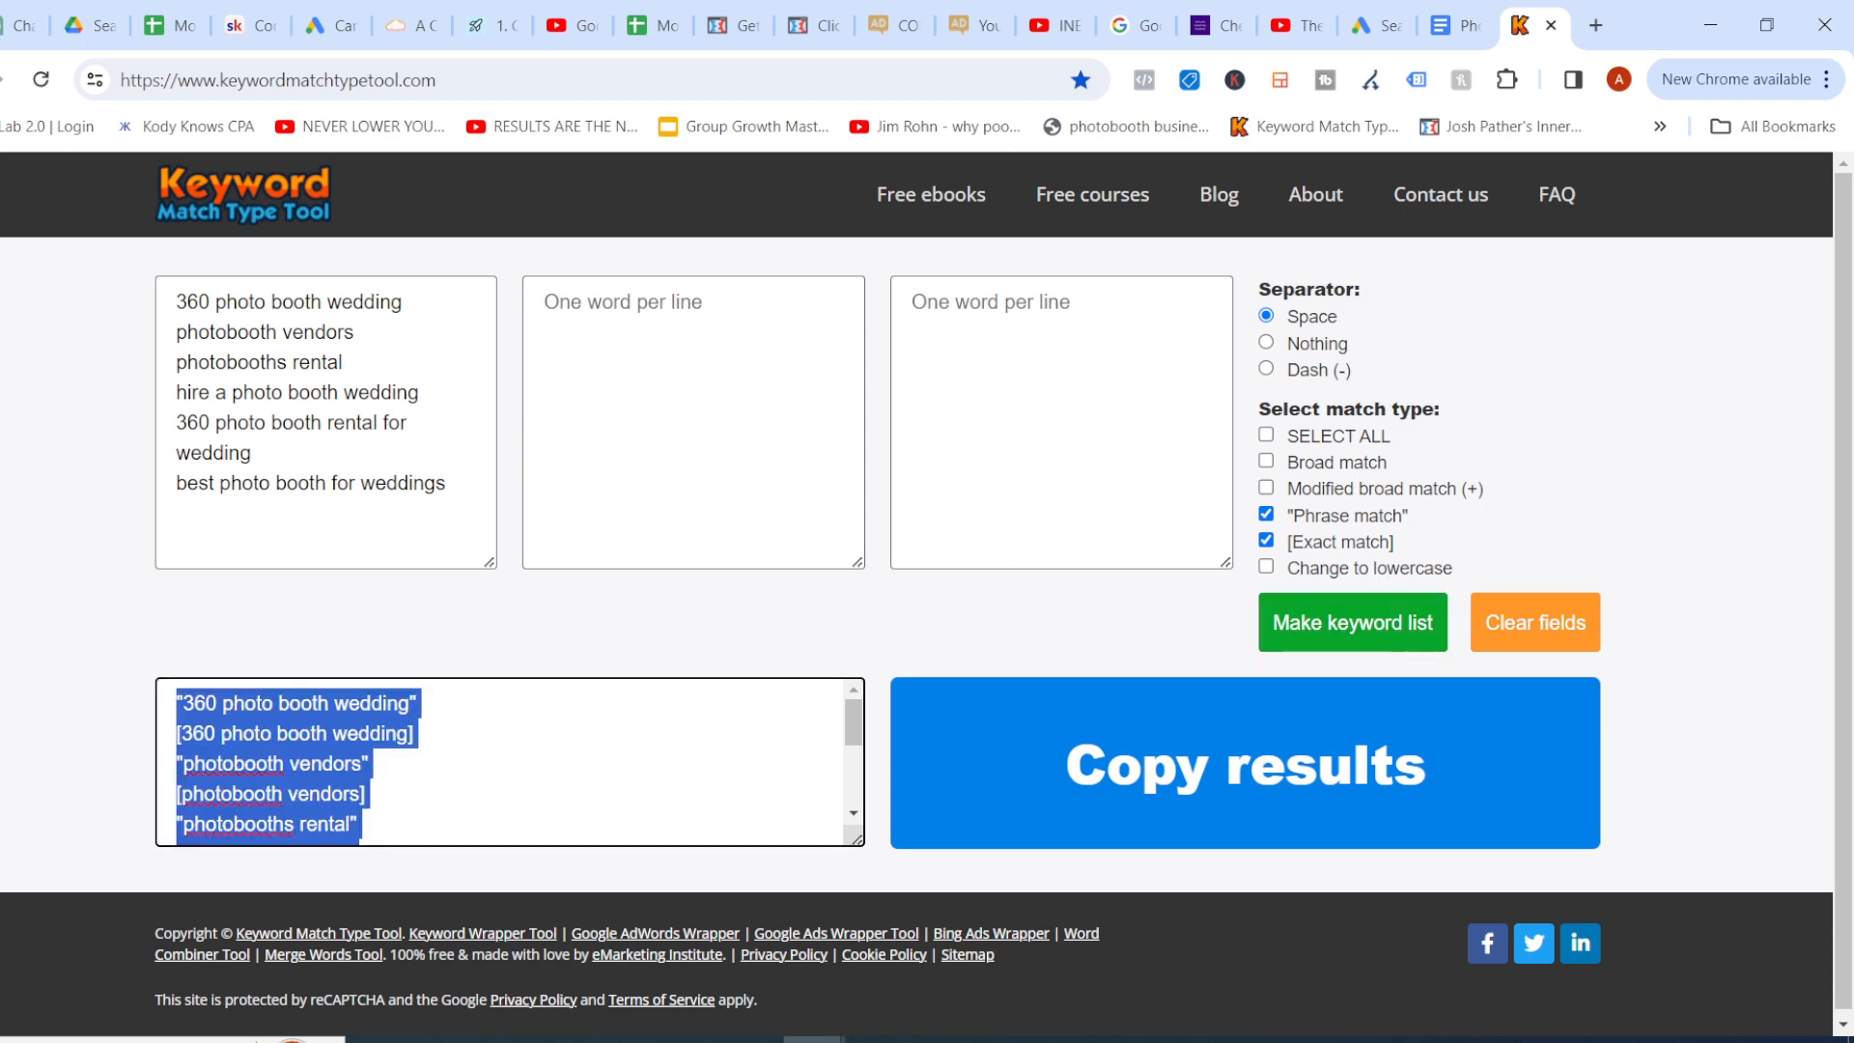
{"action": "left_click", "coordinate": [1376, 26]}
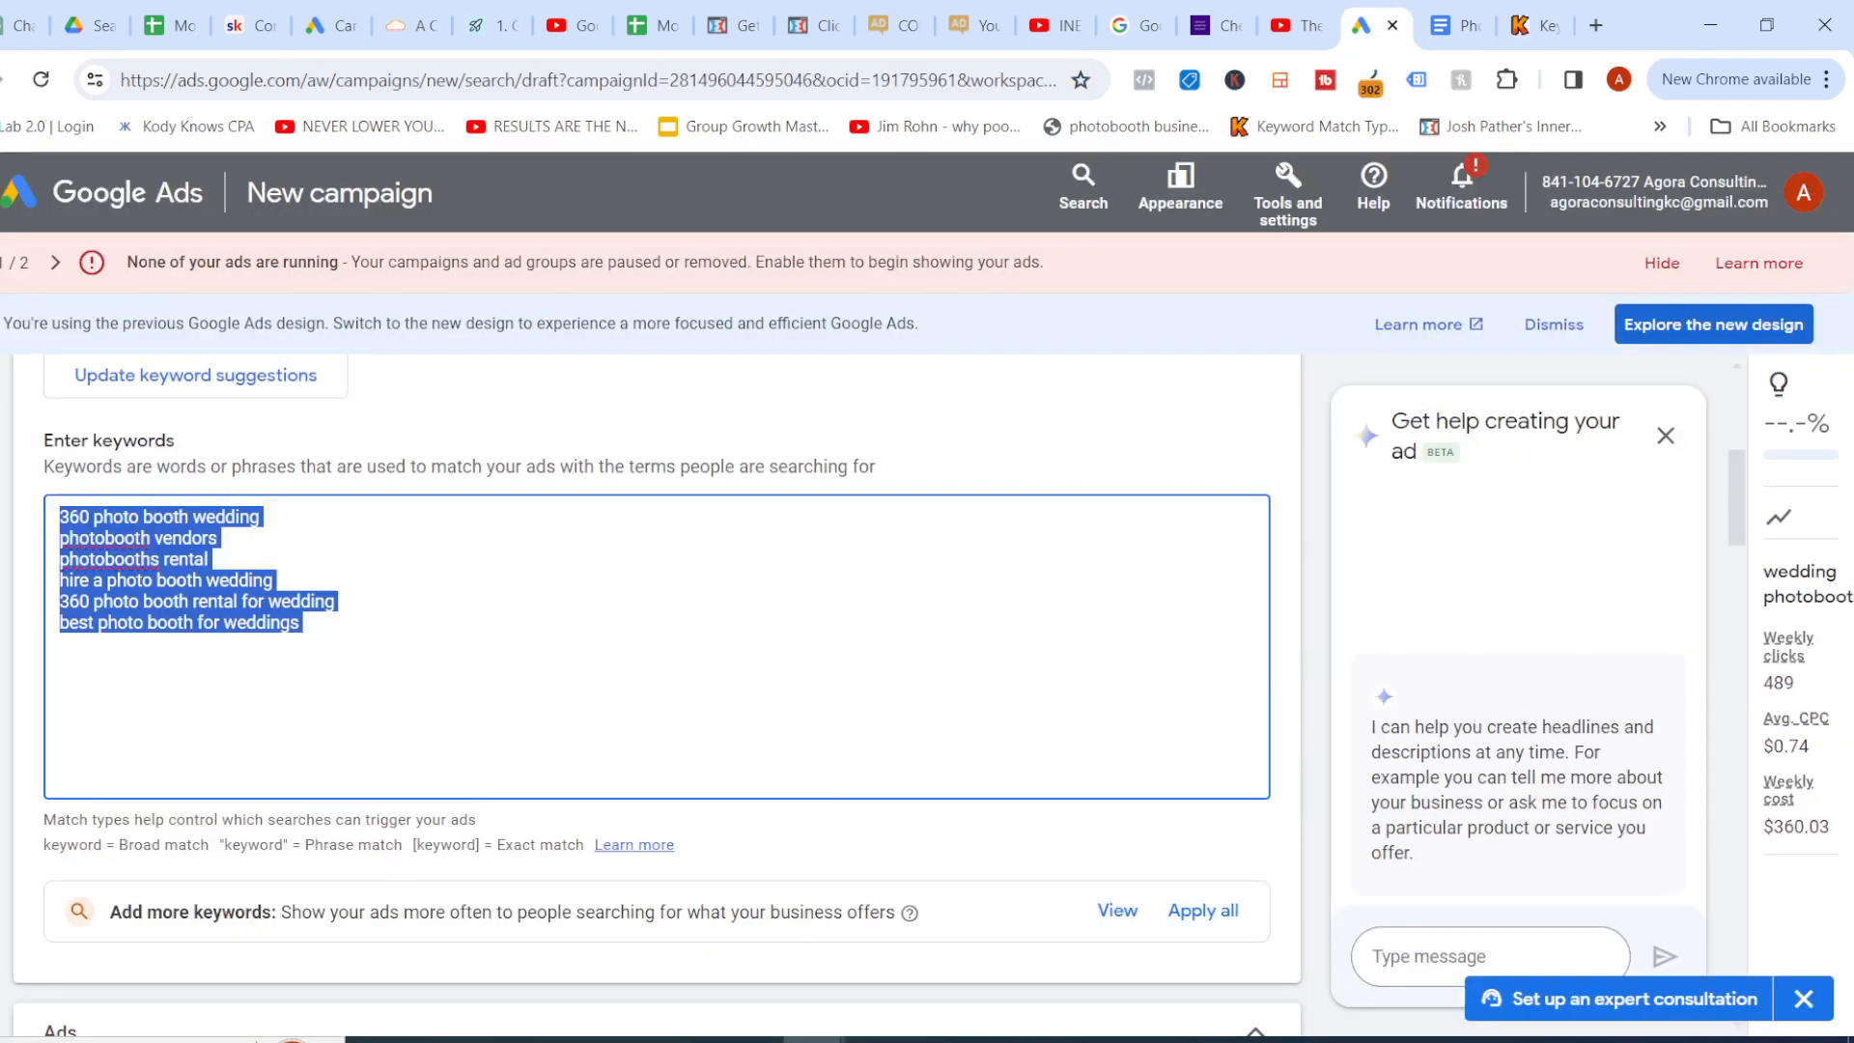
{"action": "key", "text": "ctrl+v"}
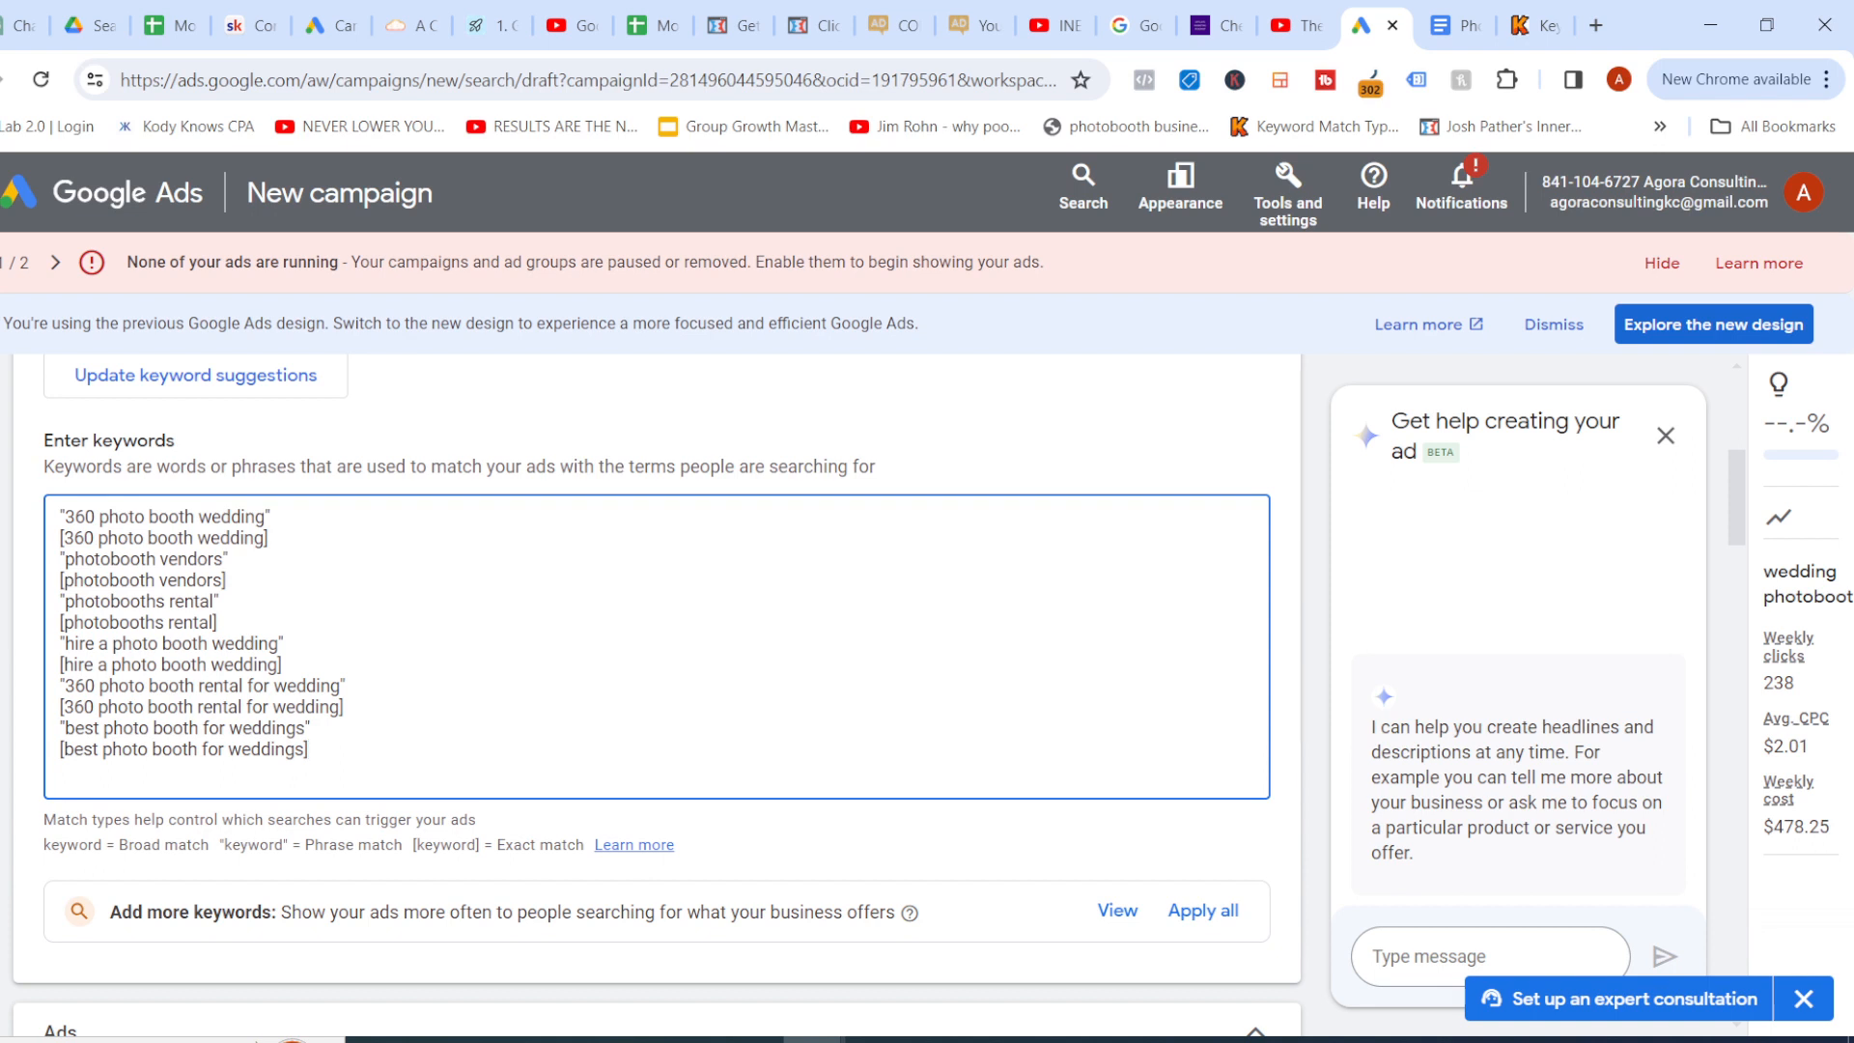
Review the phrase and exact match keywords and highlight the estimated average CPC
{"action": "left_click", "coordinate": [64, 550]}
{"action": "double_click", "coordinate": [1789, 746]}
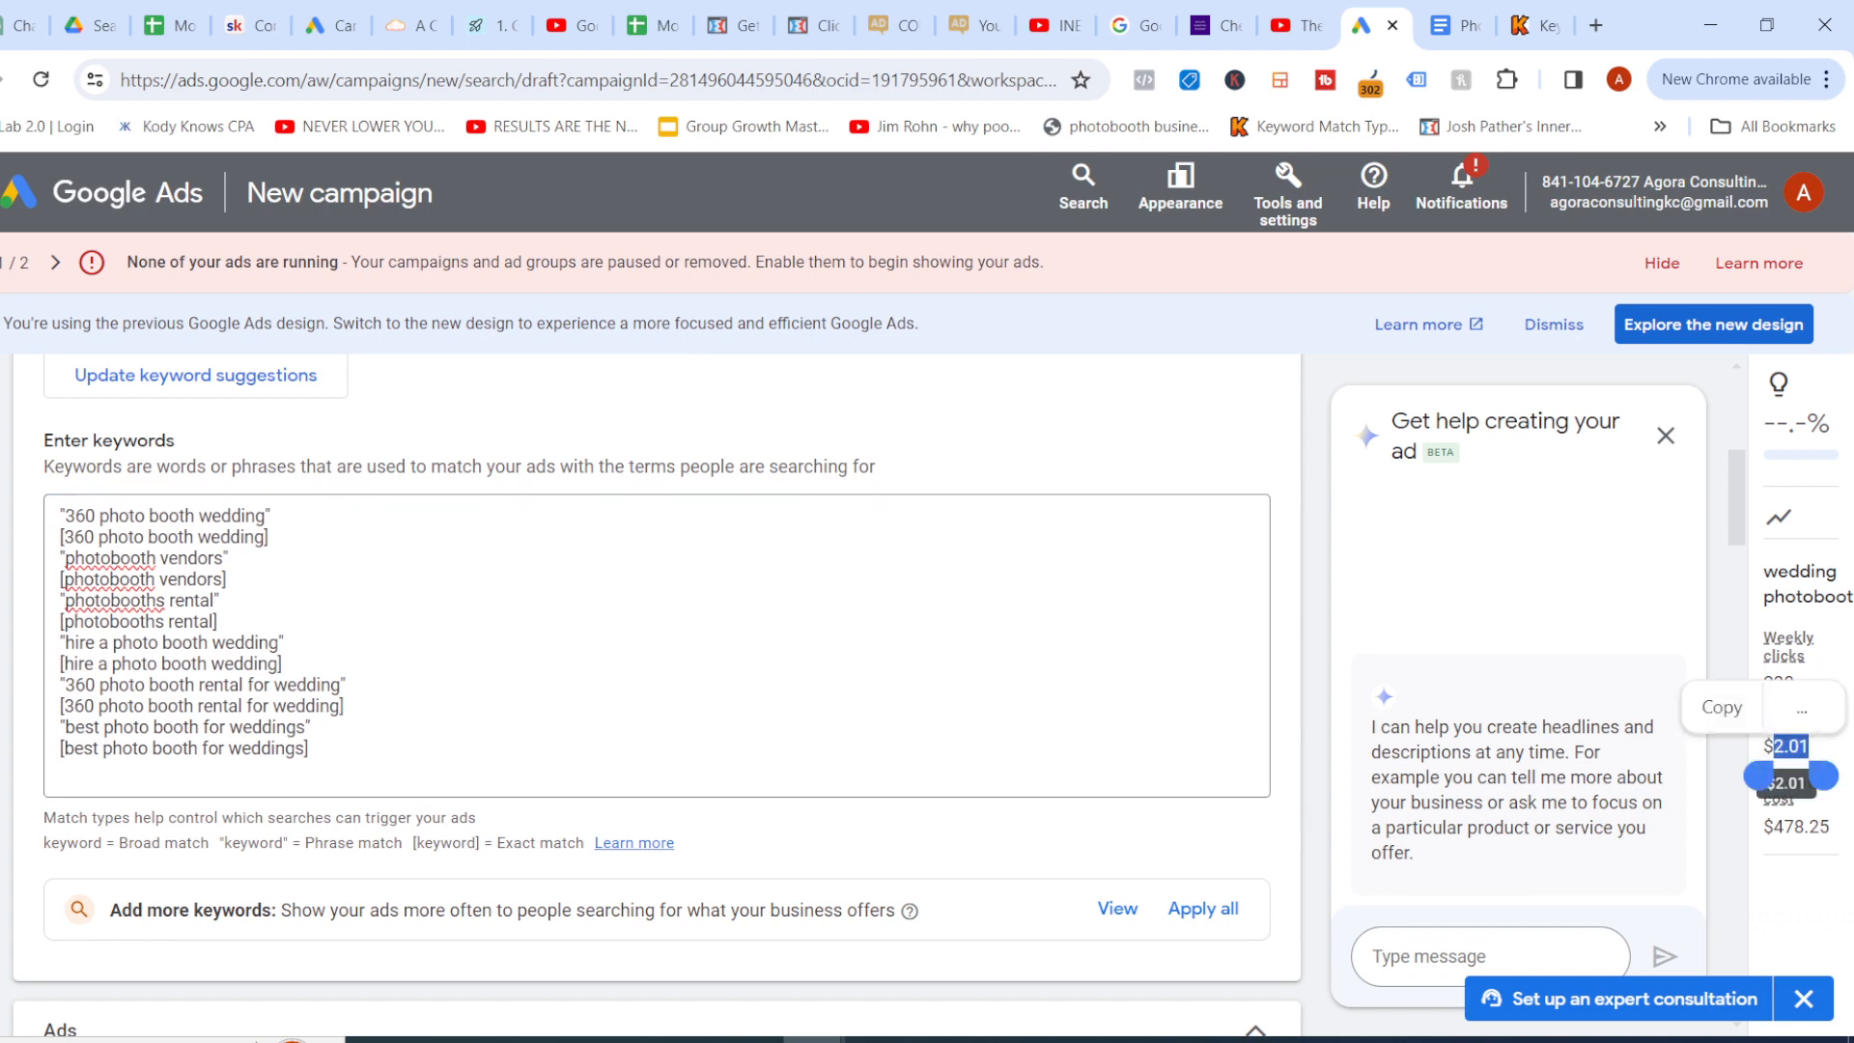
{"action": "left_click", "coordinate": [283, 645]}
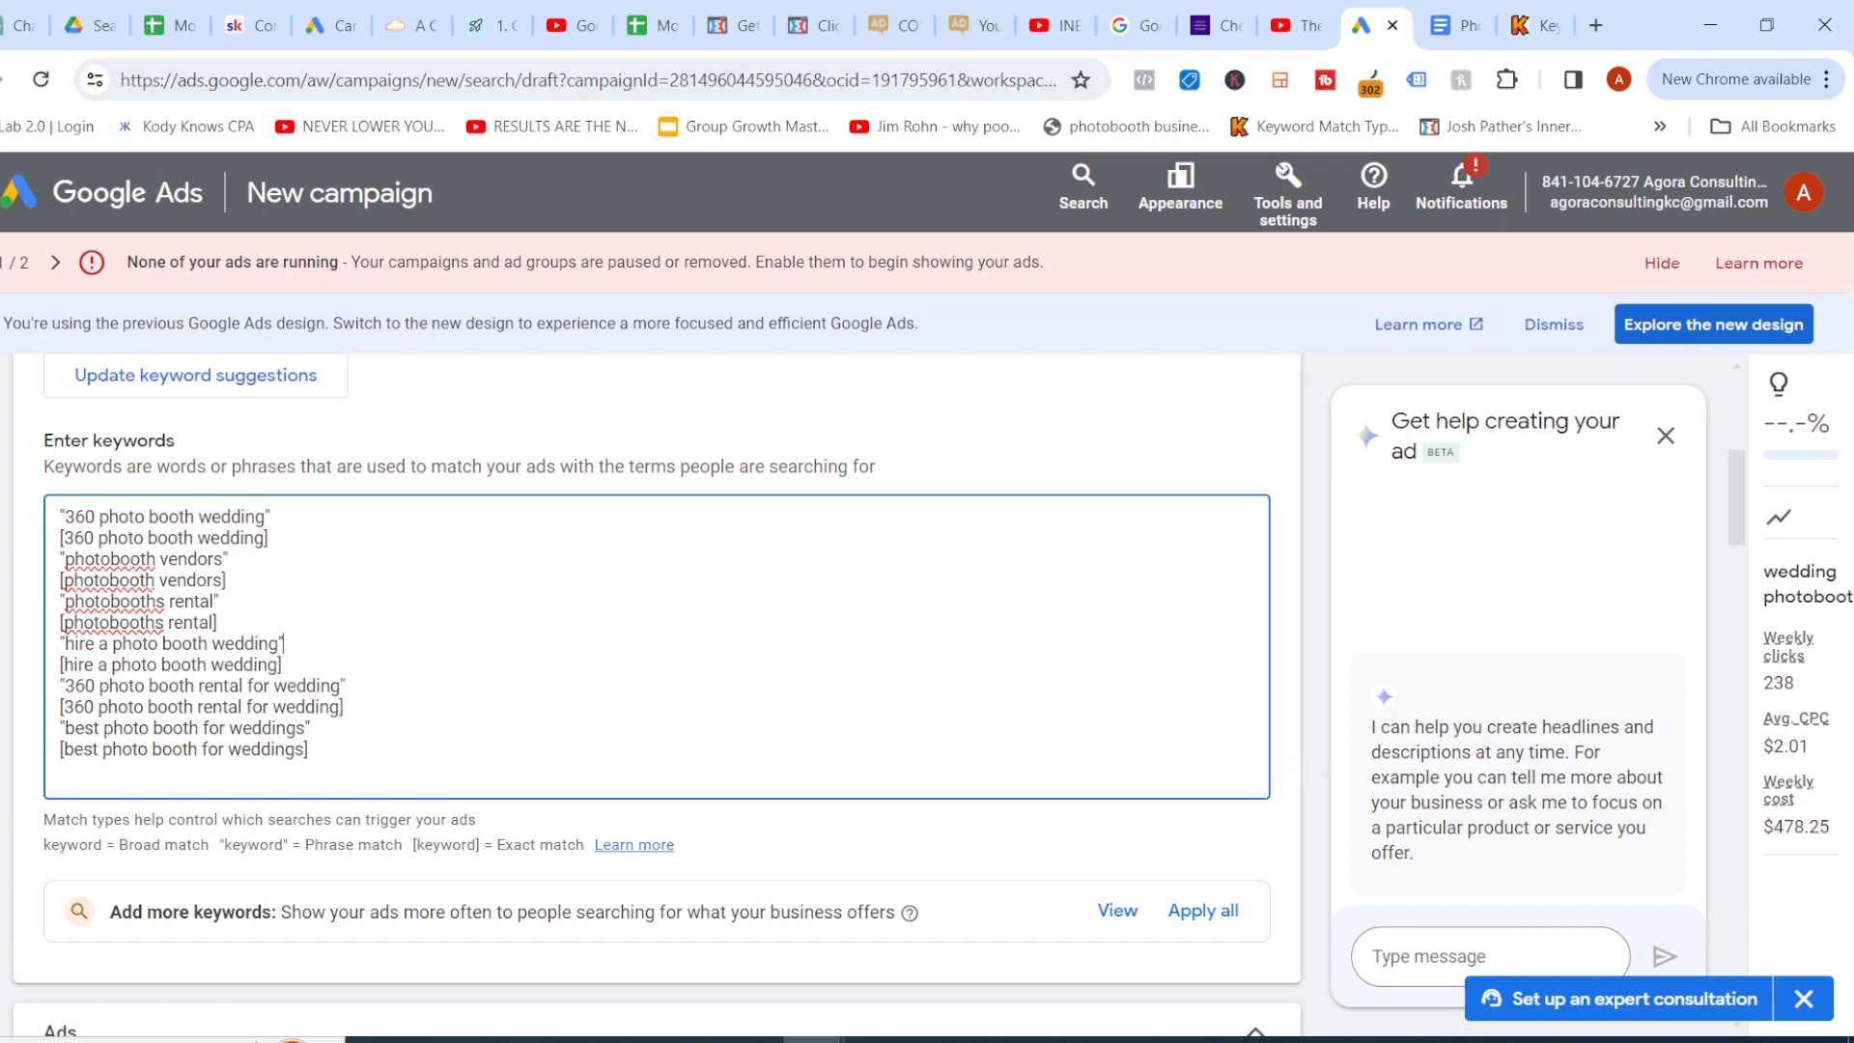
Start the ad's final URL entry and load photoboothcity.com in the Keyword Match Type Tool's browser tab
{"action": "scroll", "coordinate": [282, 676], "scroll_direction": "down", "scroll_amount": 3}
{"action": "scroll", "coordinate": [657, 676], "scroll_direction": "down", "scroll_amount": 2}
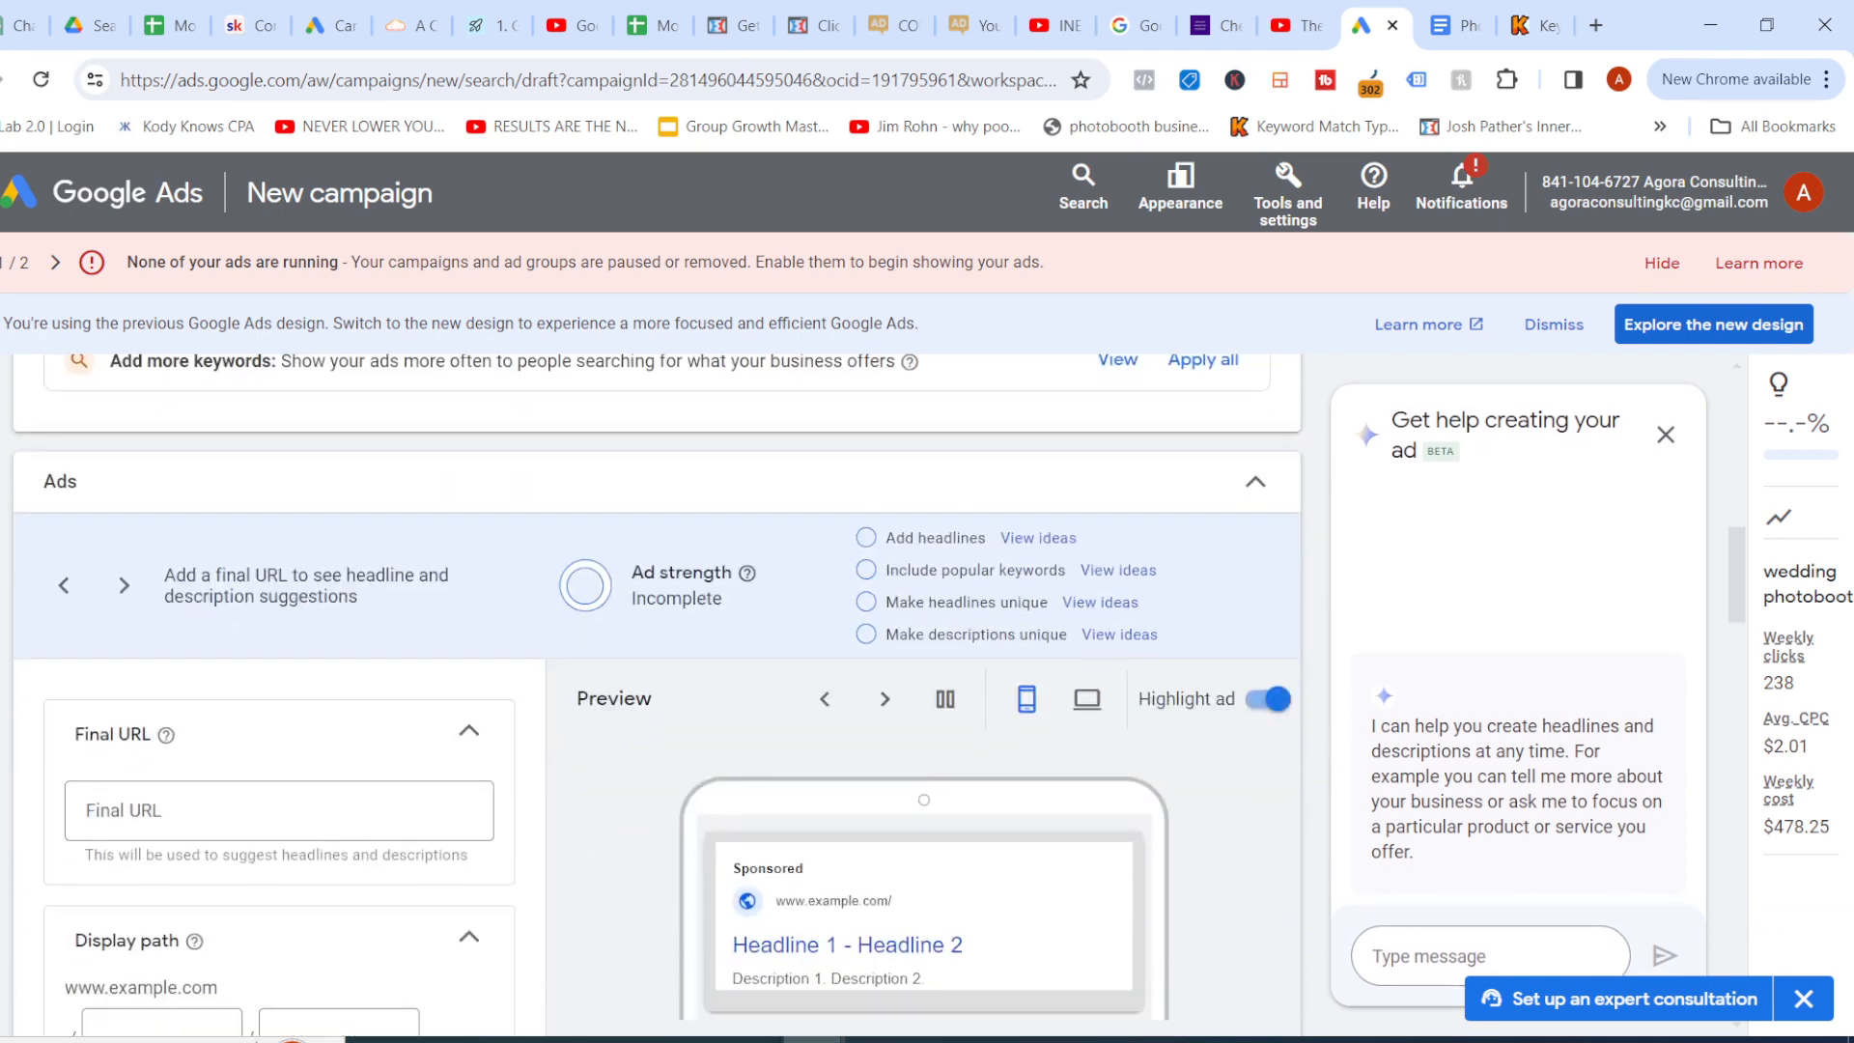
{"action": "scroll", "coordinate": [657, 676], "scroll_direction": "down", "scroll_amount": 2}
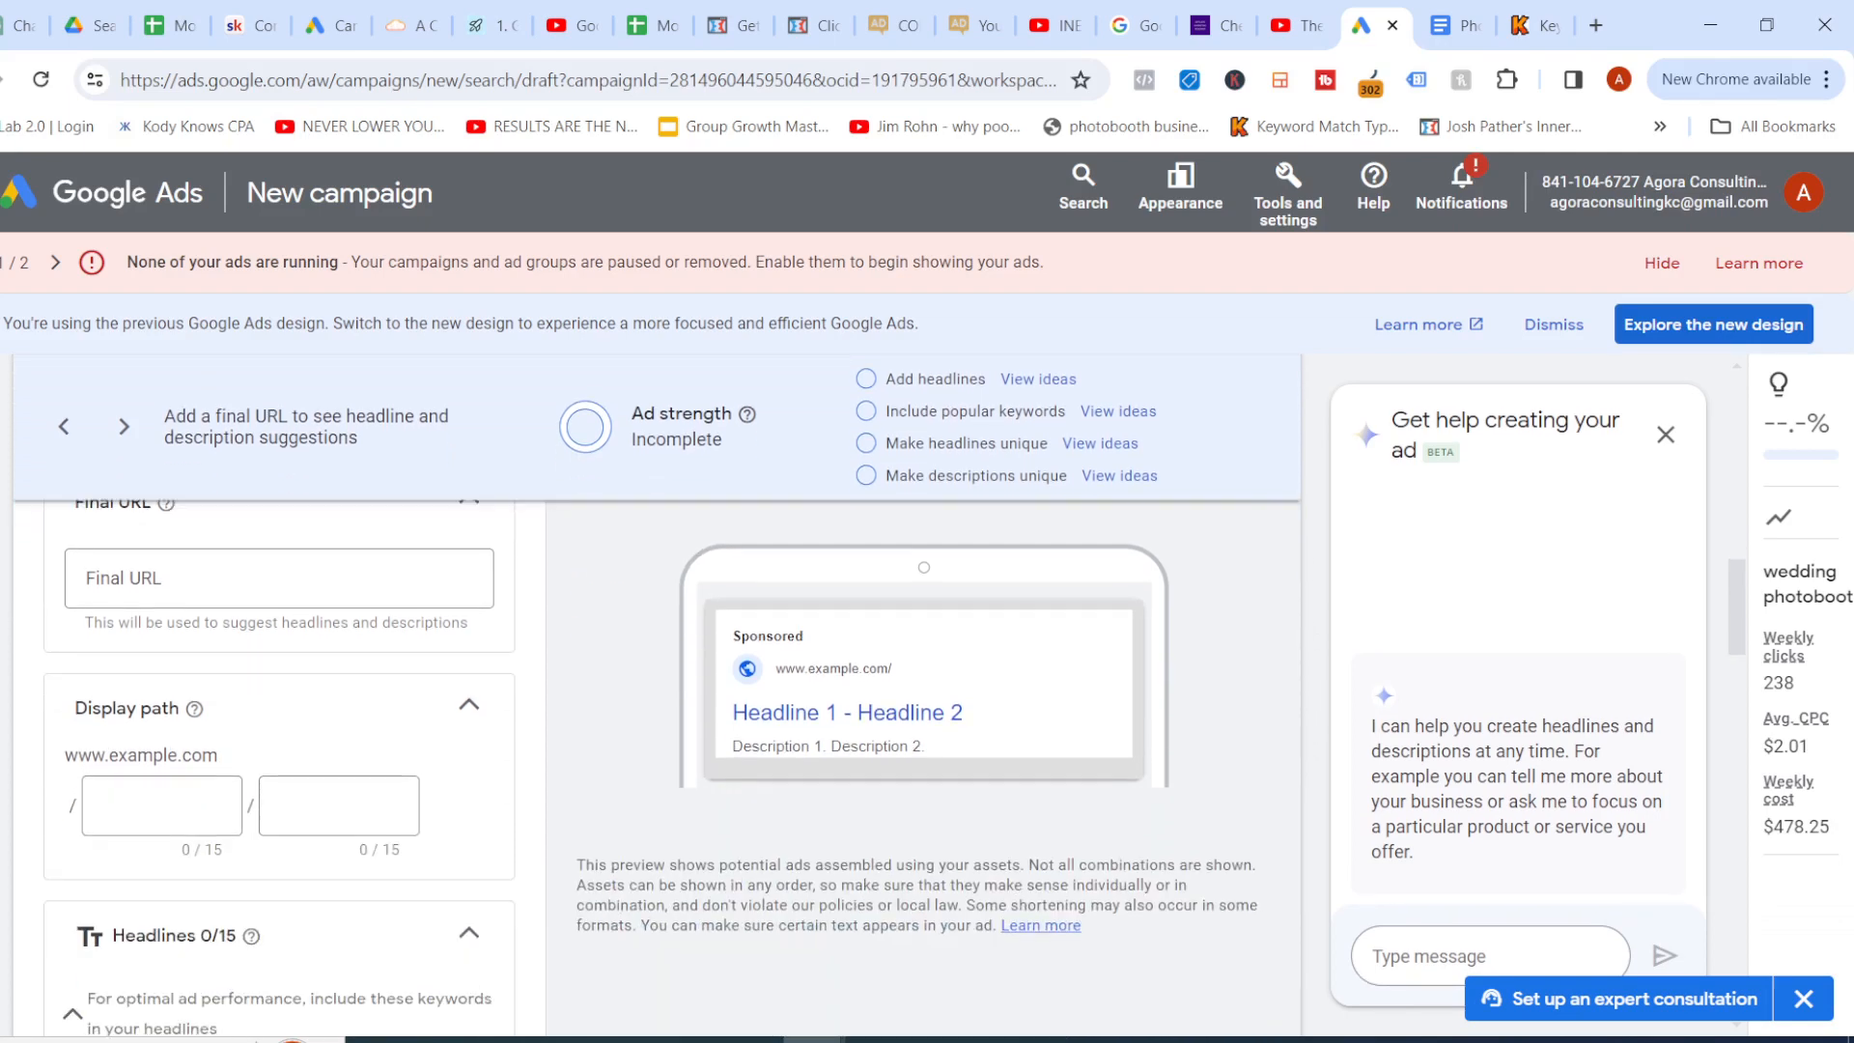
{"action": "left_click", "coordinate": [279, 578]}
{"action": "mouse_move", "coordinate": [251, 936]}
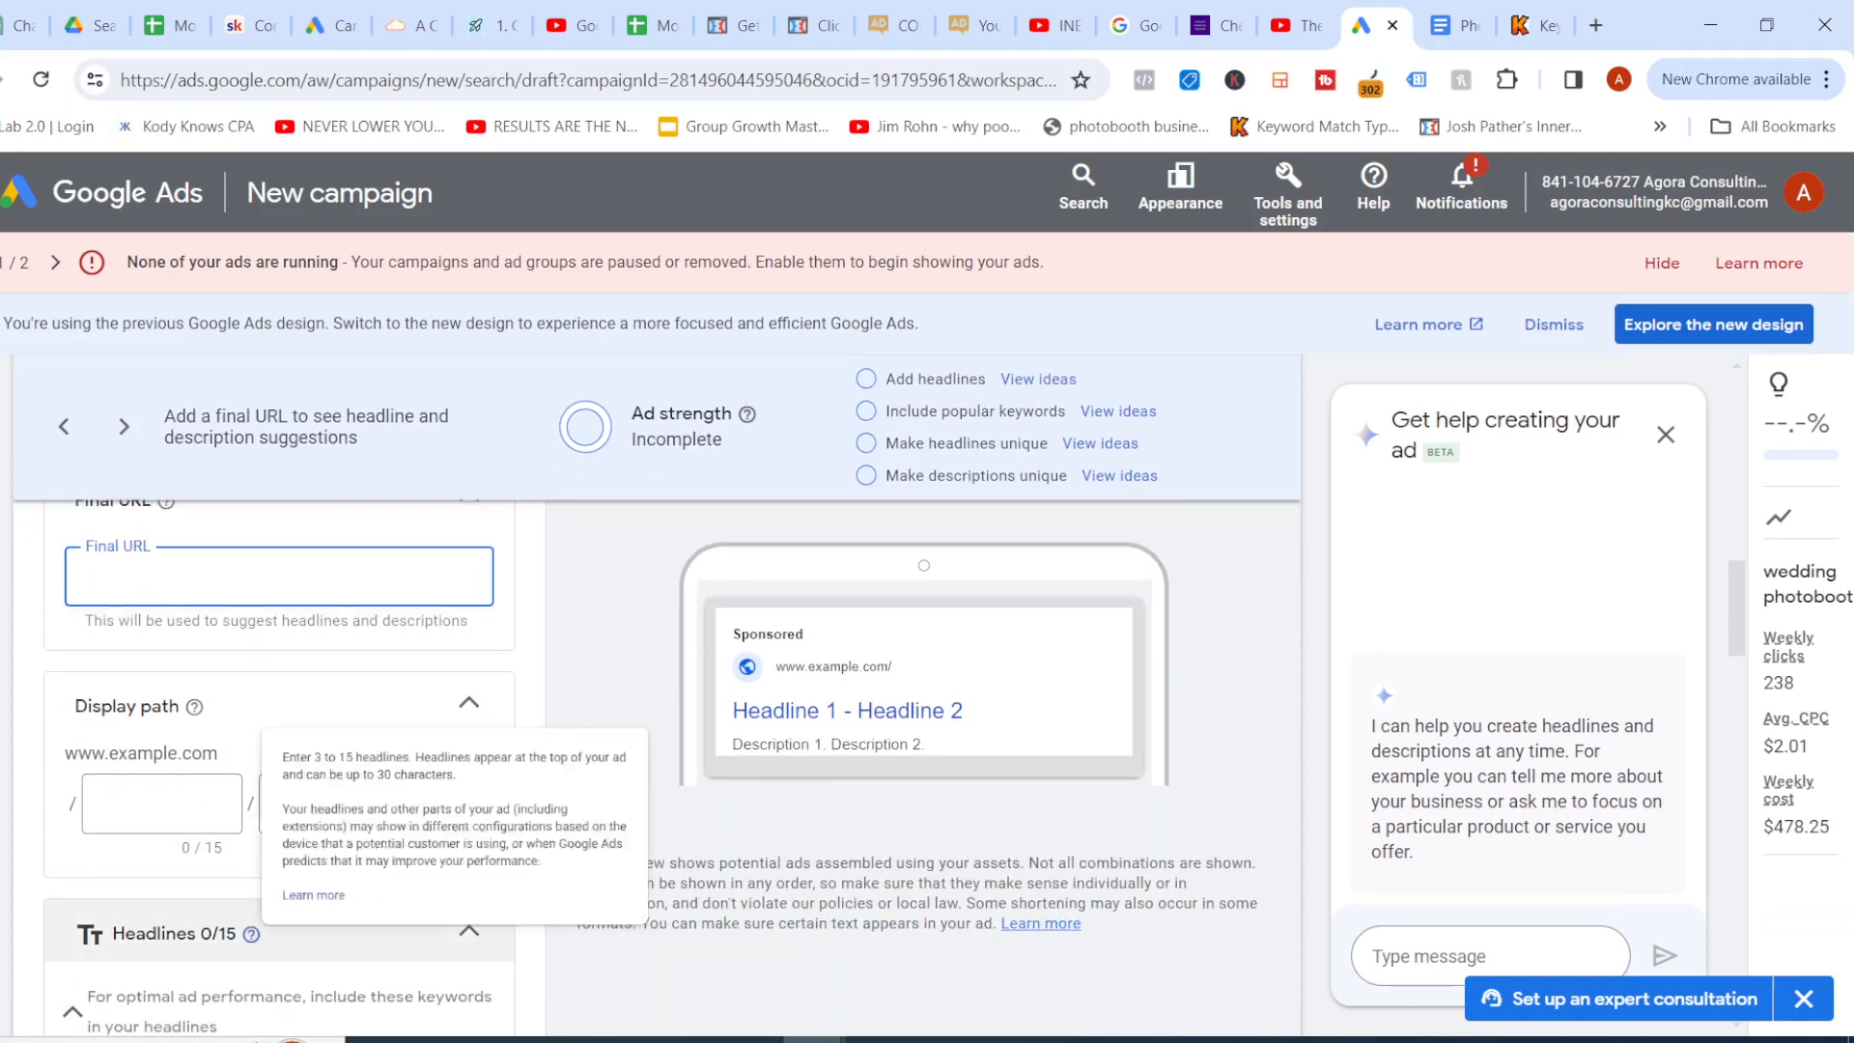
{"action": "left_click", "coordinate": [1535, 26]}
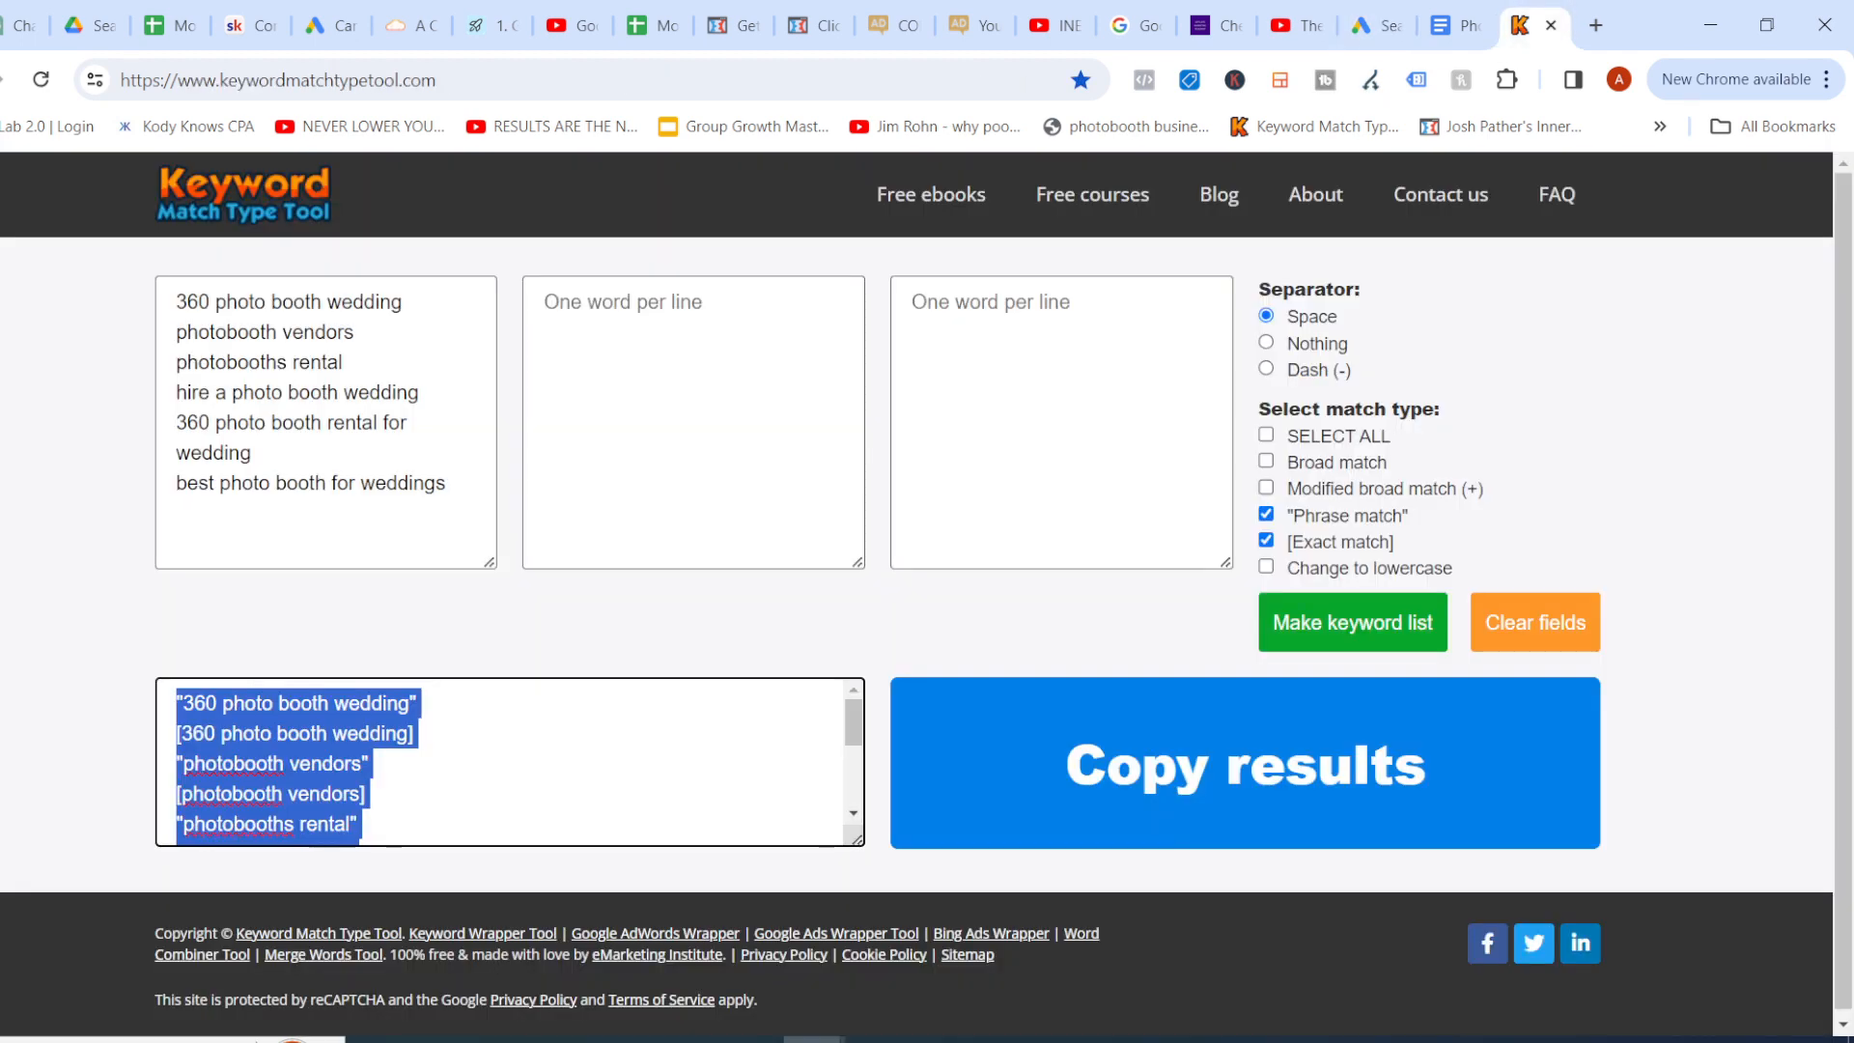
{"action": "left_click", "coordinate": [917, 81]}
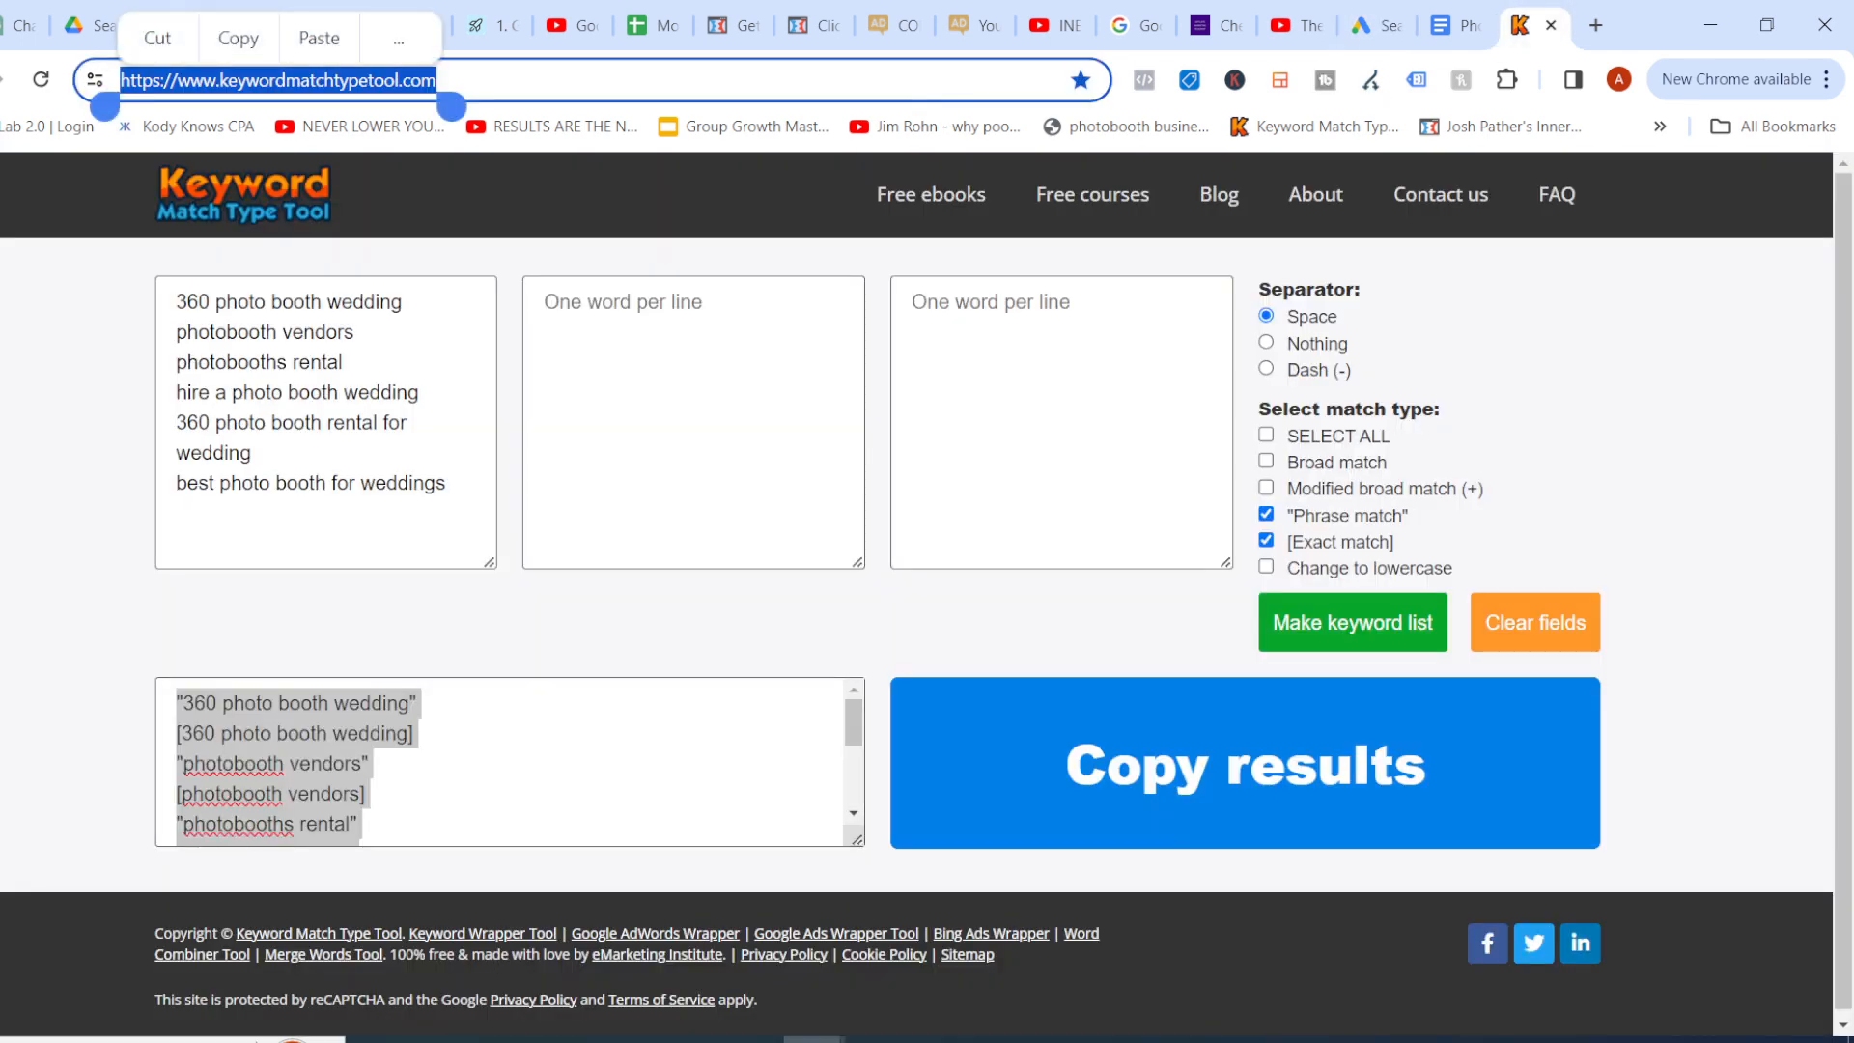
{"action": "type", "text": "photobooth"}
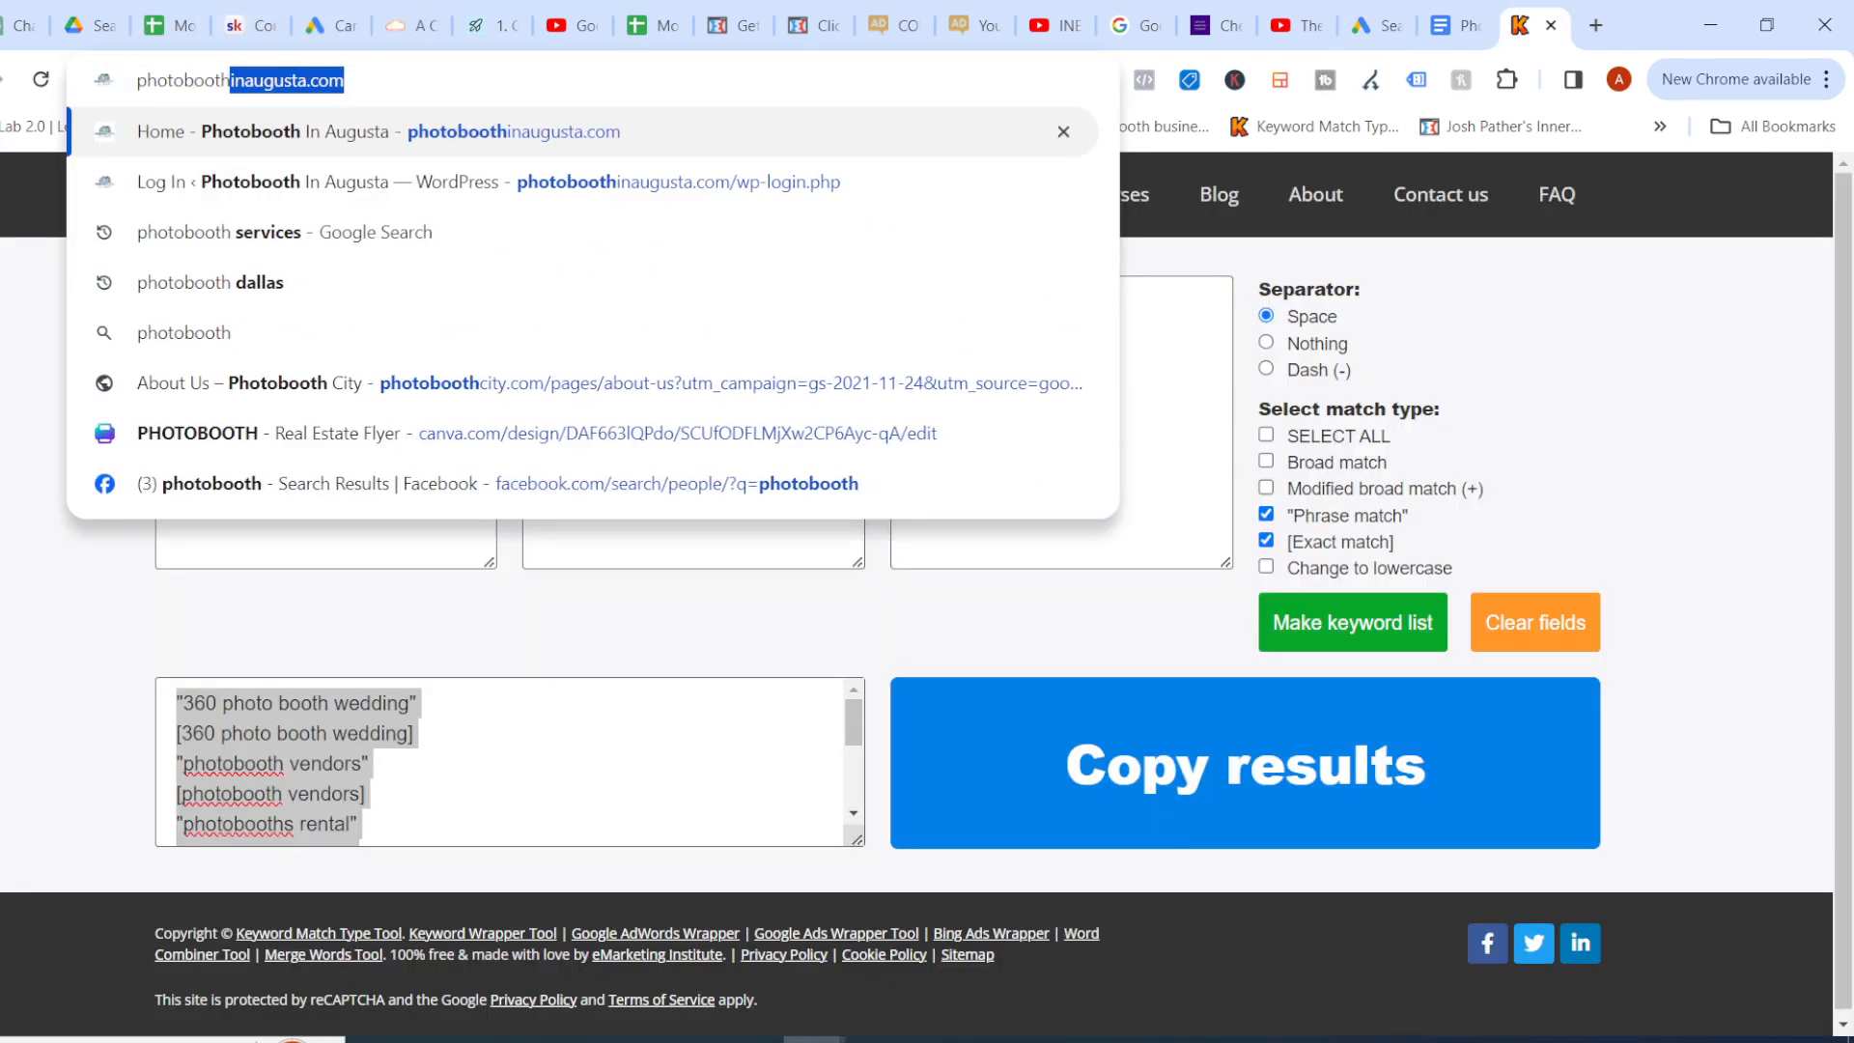
{"action": "type", "text": "city.com"}
{"action": "key", "text": "Return"}
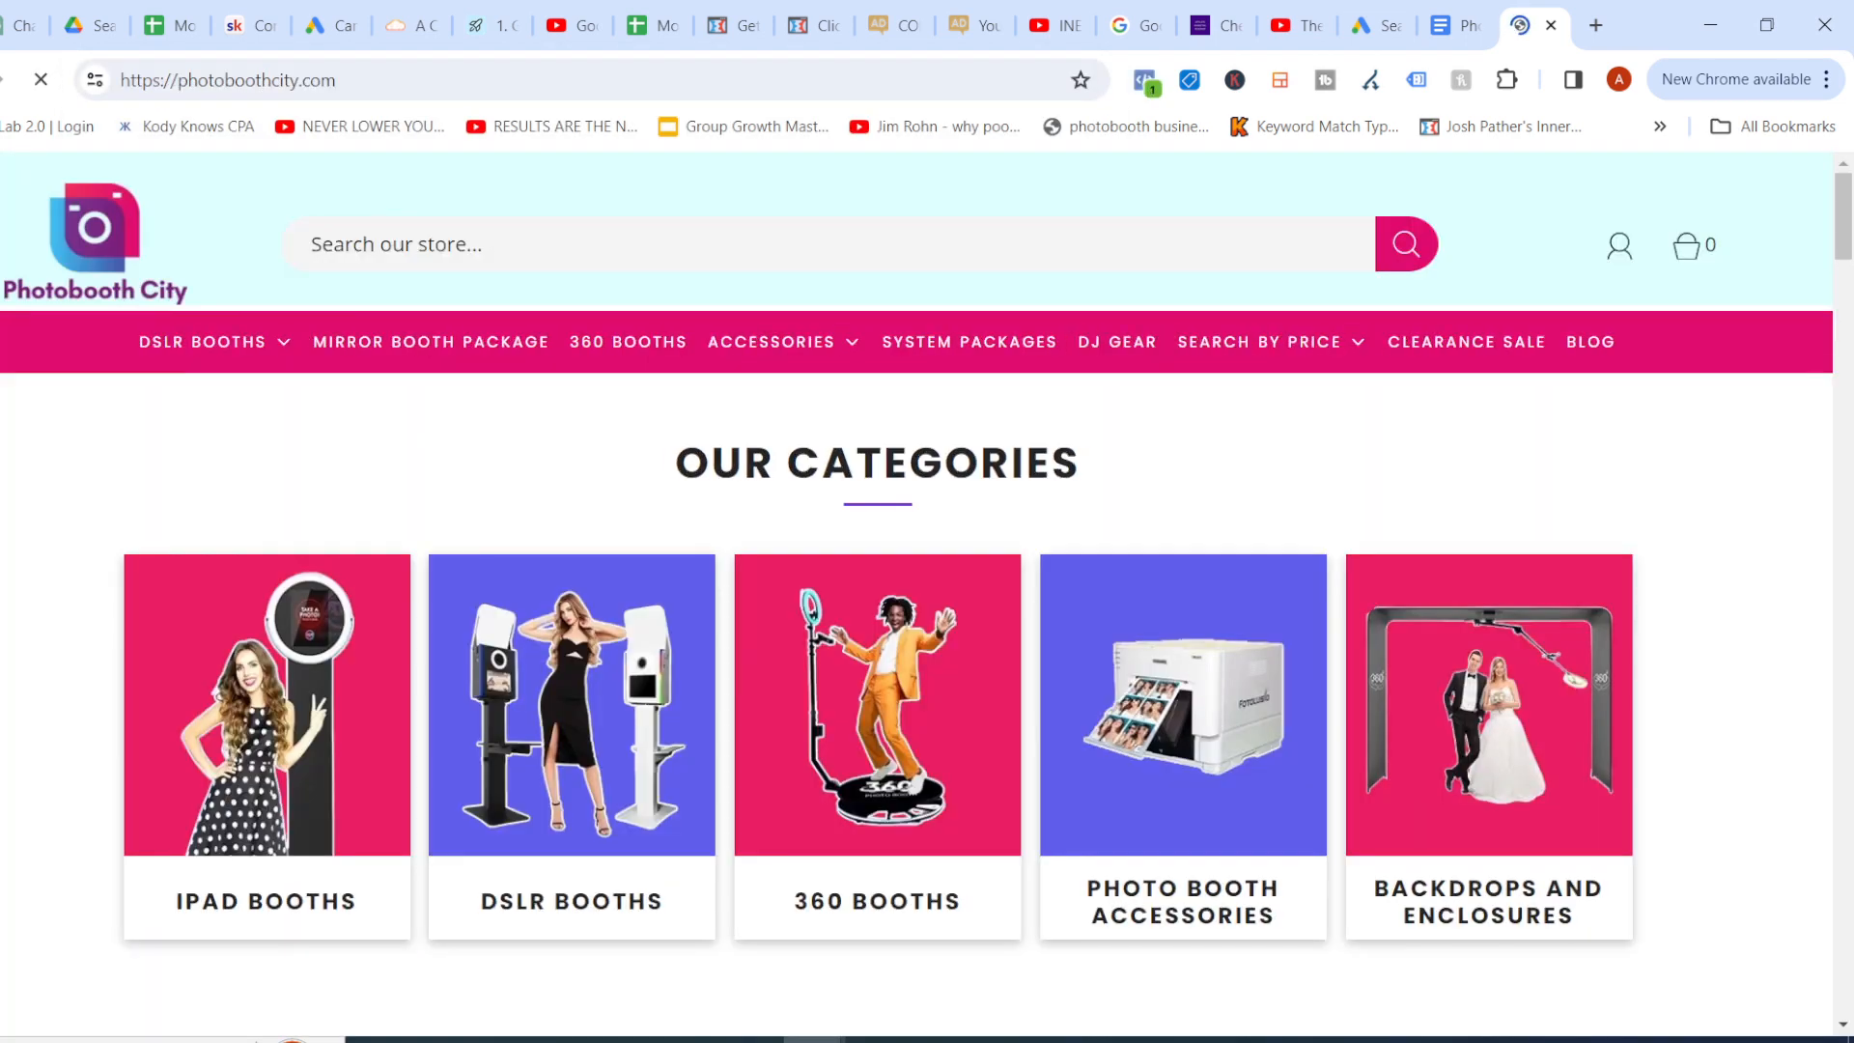
Copy the Photobooth City home page address and set it as the ad's final URL in Google Ads
{"action": "left_click", "coordinate": [228, 80]}
{"action": "key", "text": "ctrl+c"}
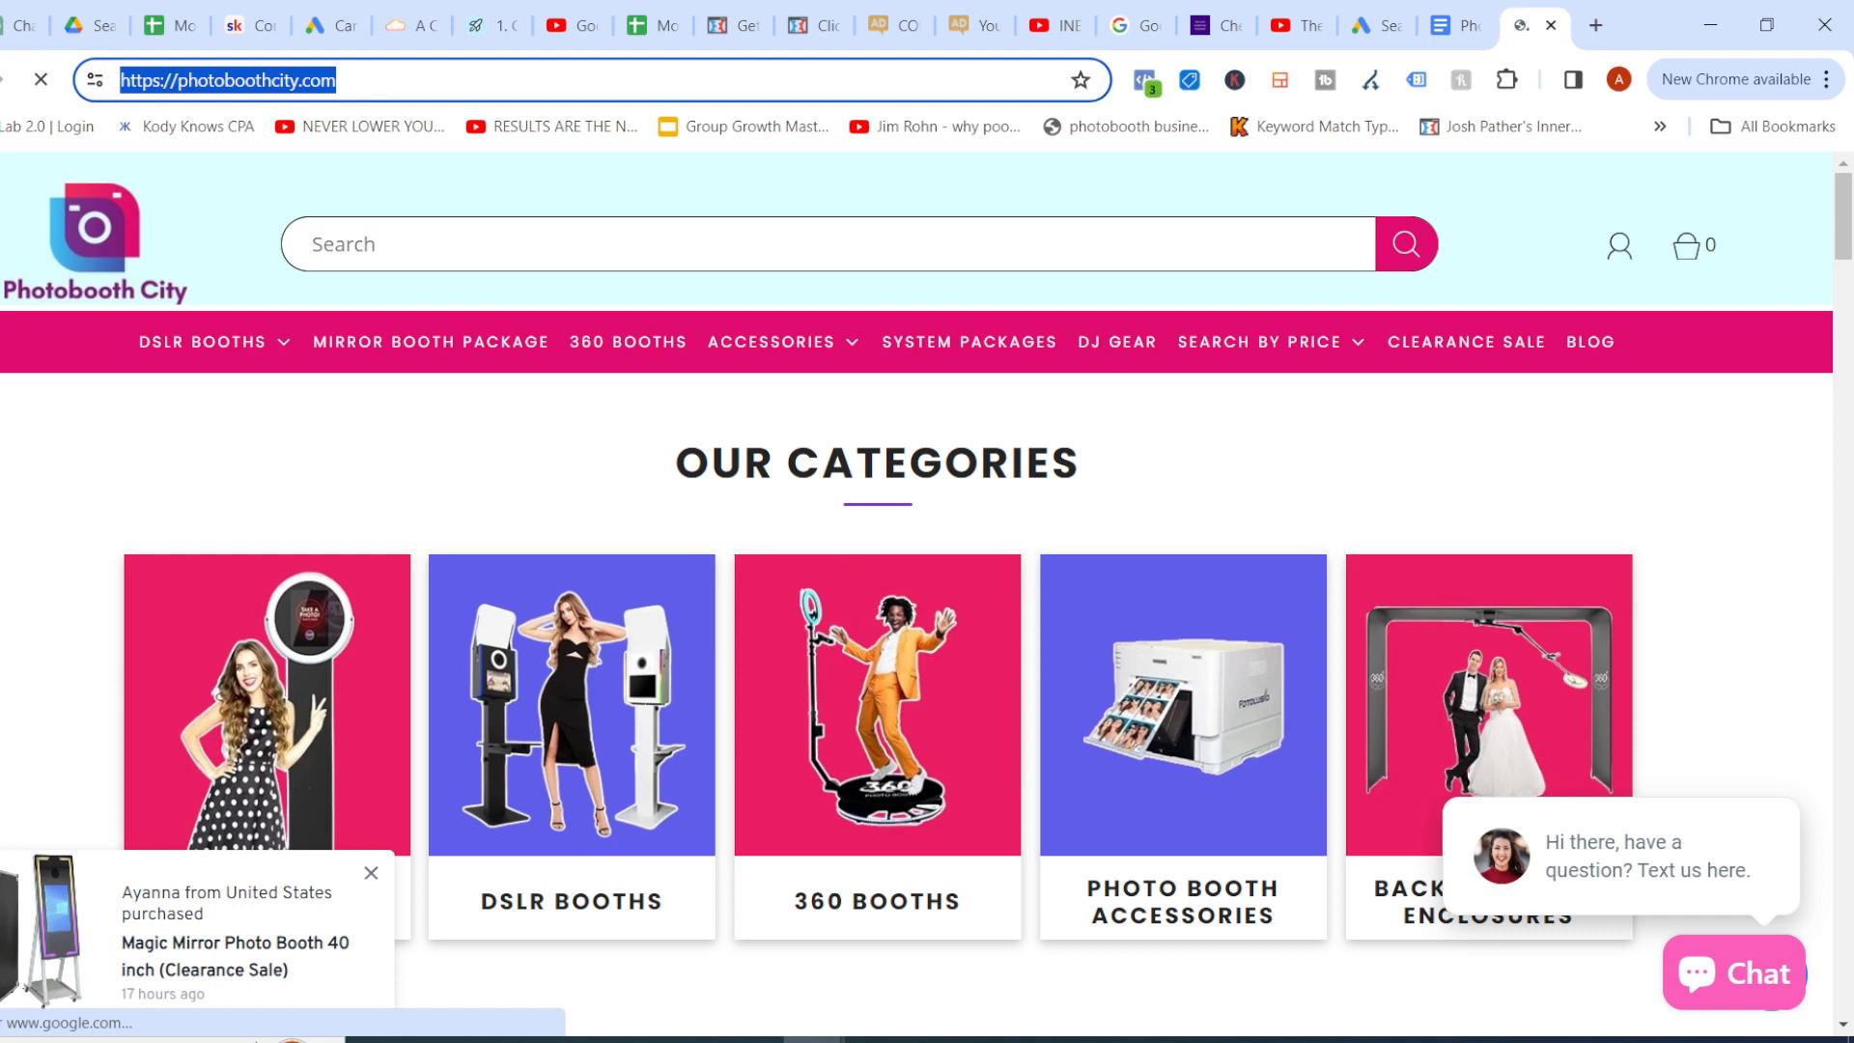
{"action": "left_click", "coordinate": [1378, 26]}
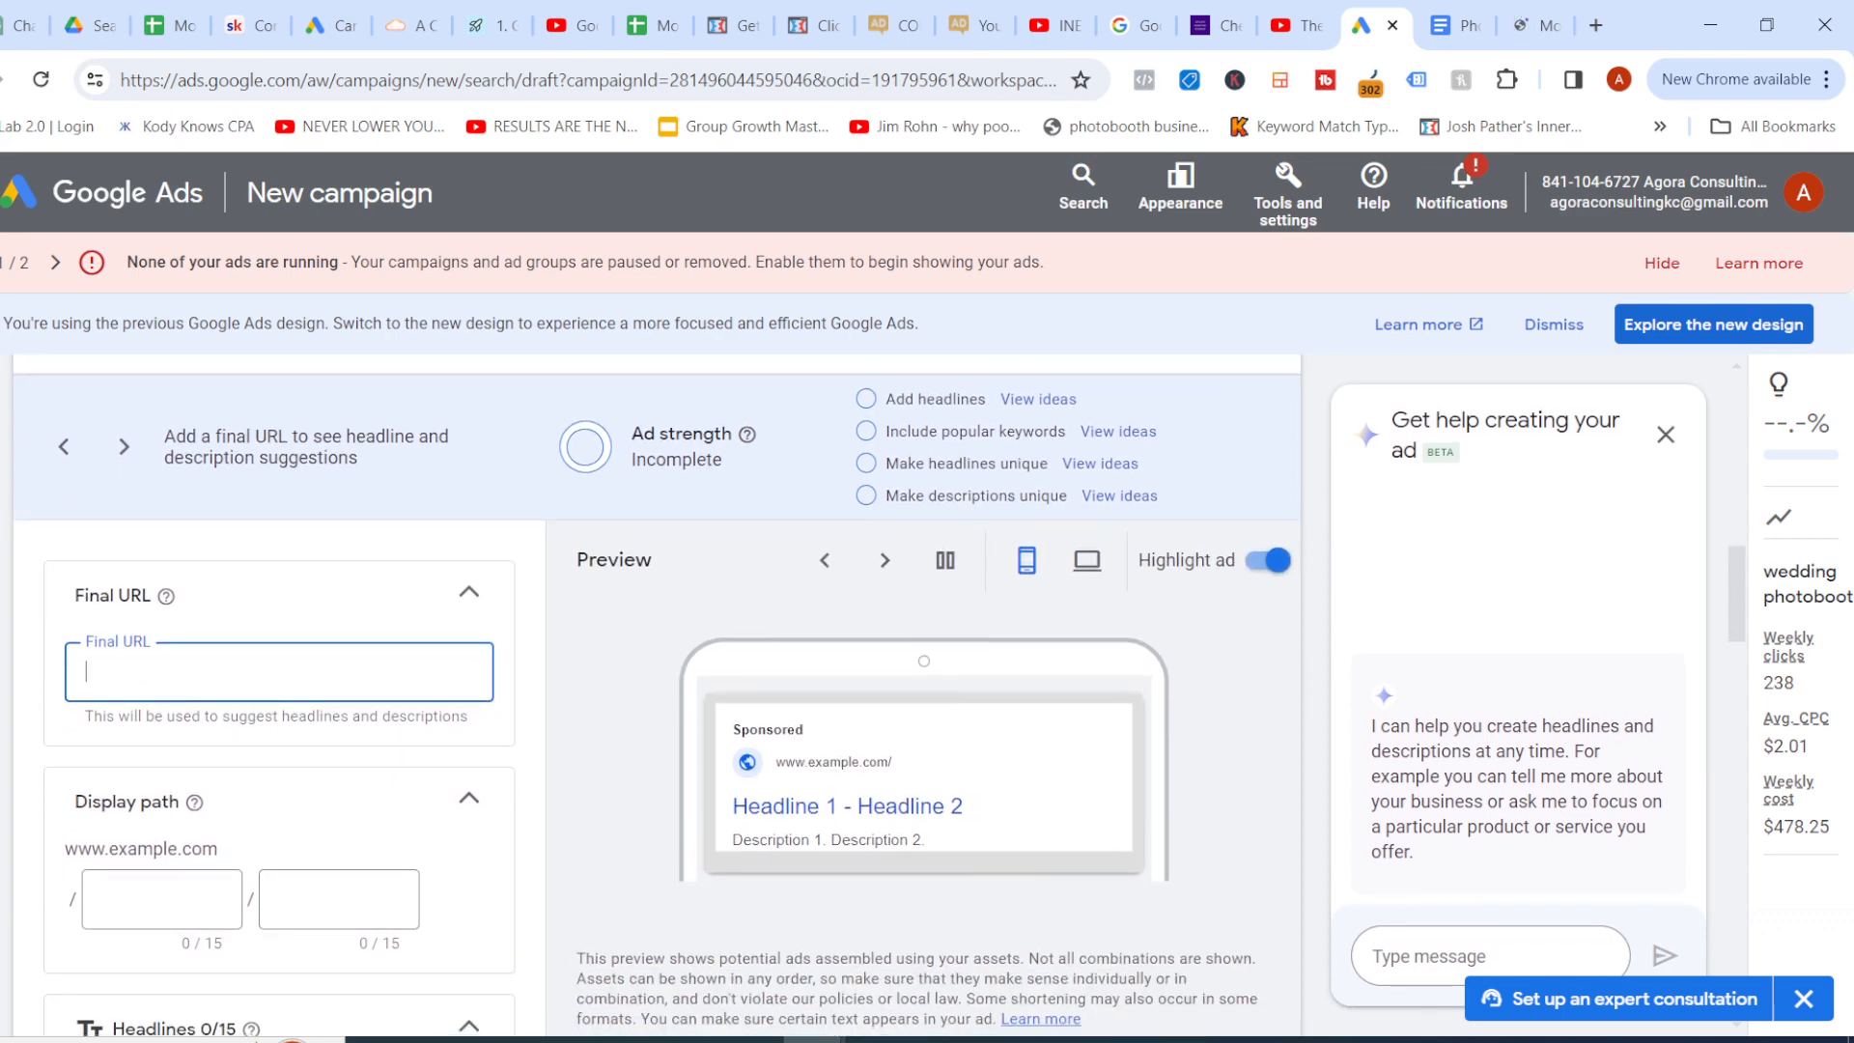
{"action": "key", "text": "ctrl+v"}
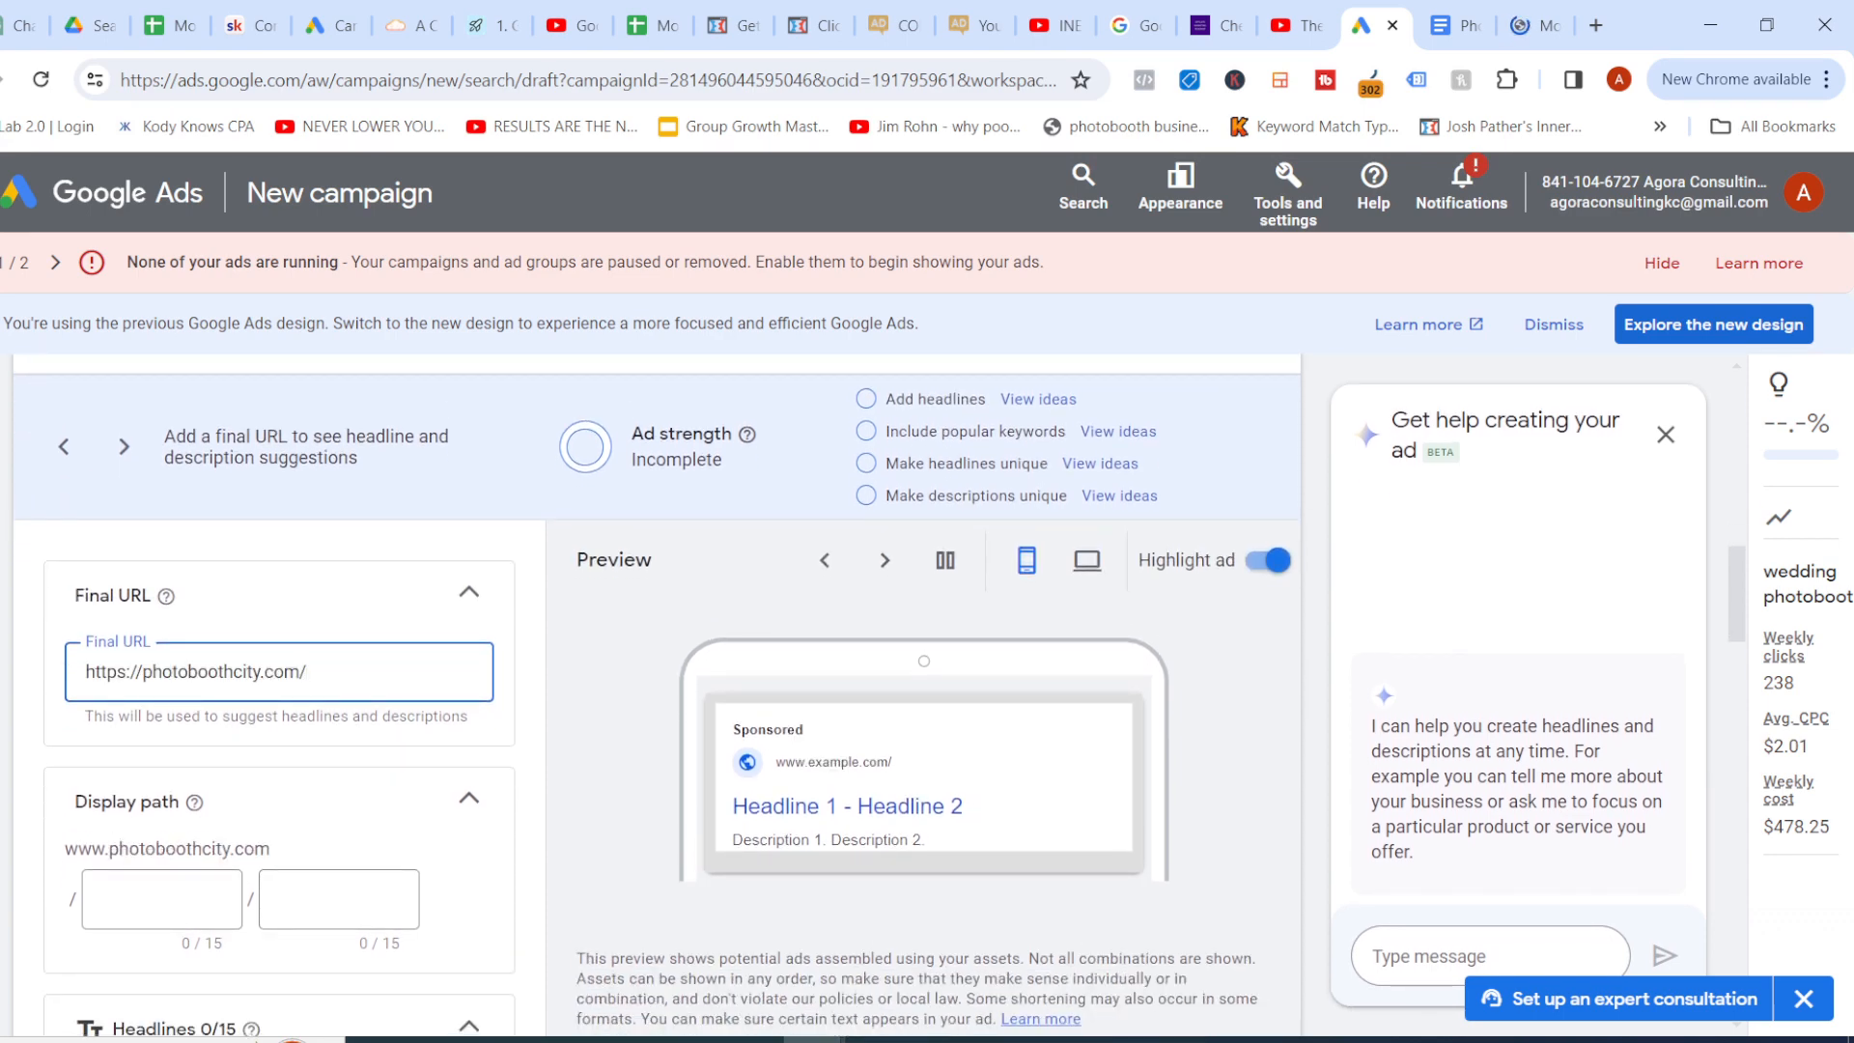
Try "contact" as the first part of the ad's display path and clear it again
{"action": "scroll", "coordinate": [380, 758], "scroll_direction": "down", "scroll_amount": 3}
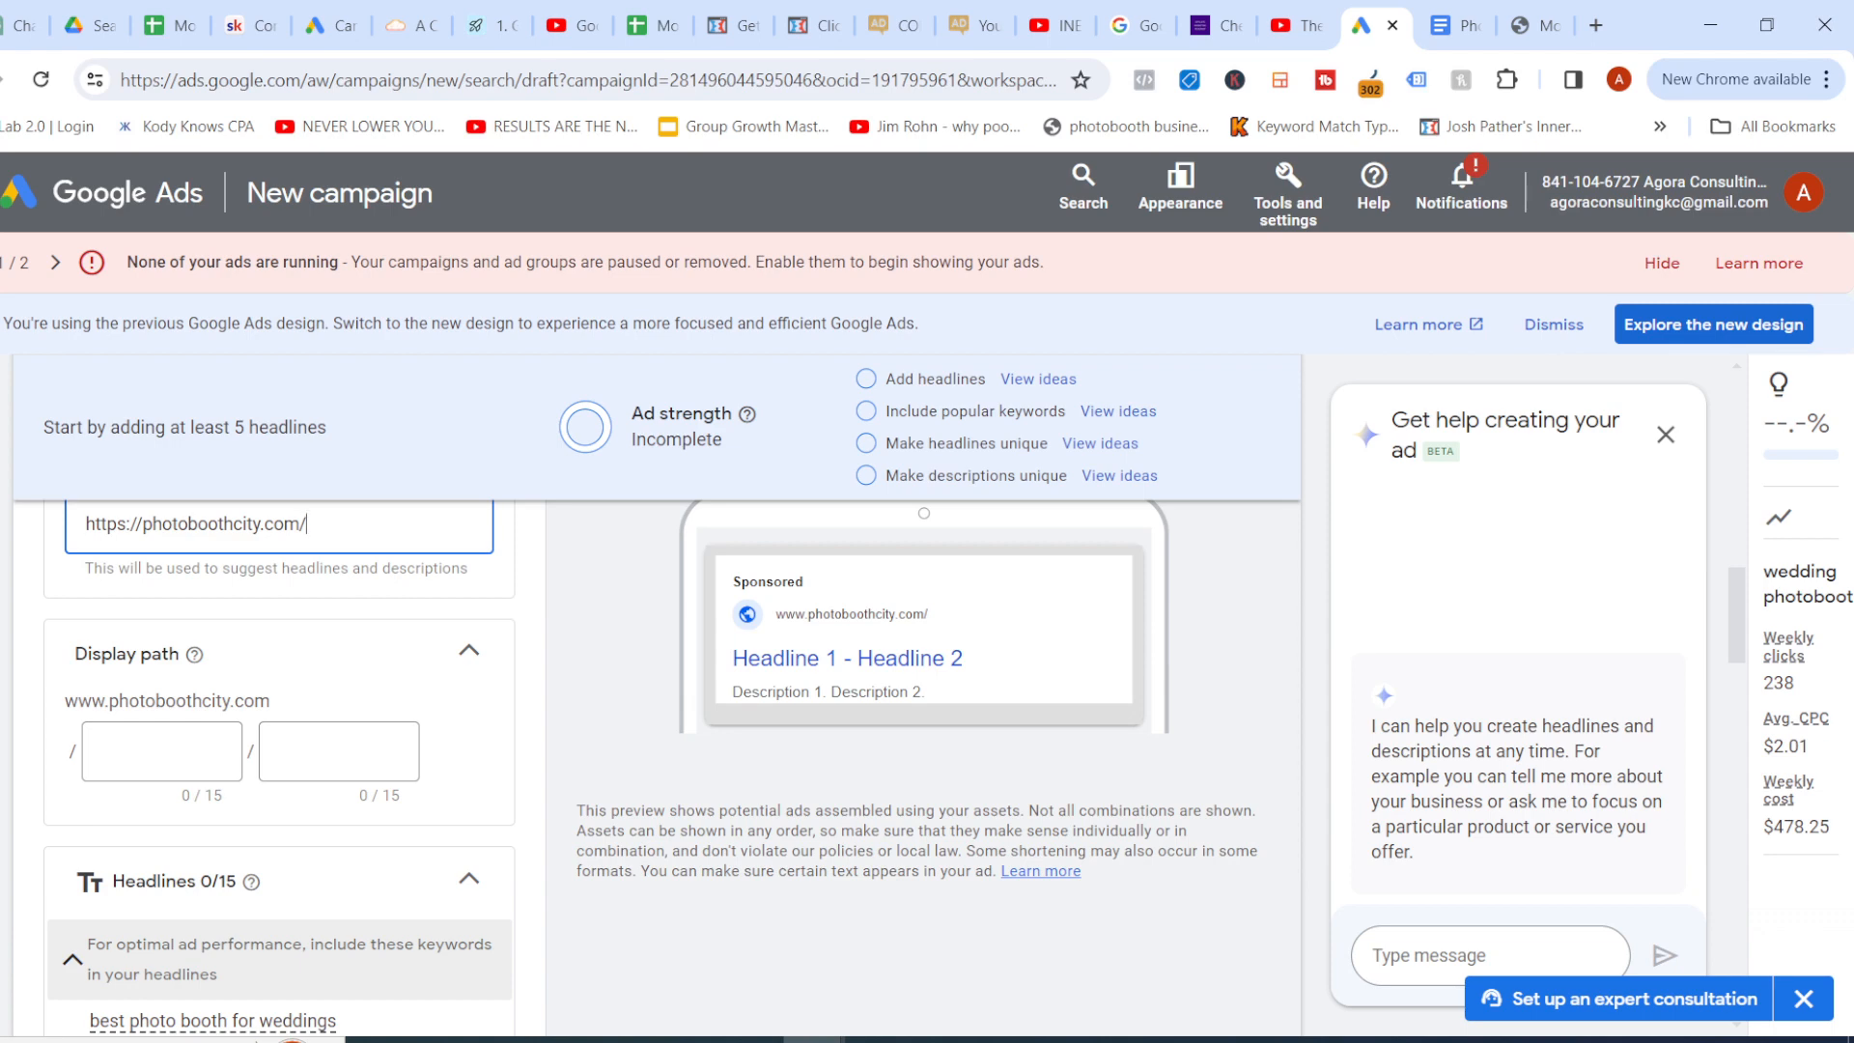
{"action": "scroll", "coordinate": [280, 952], "scroll_direction": "down", "scroll_amount": 1}
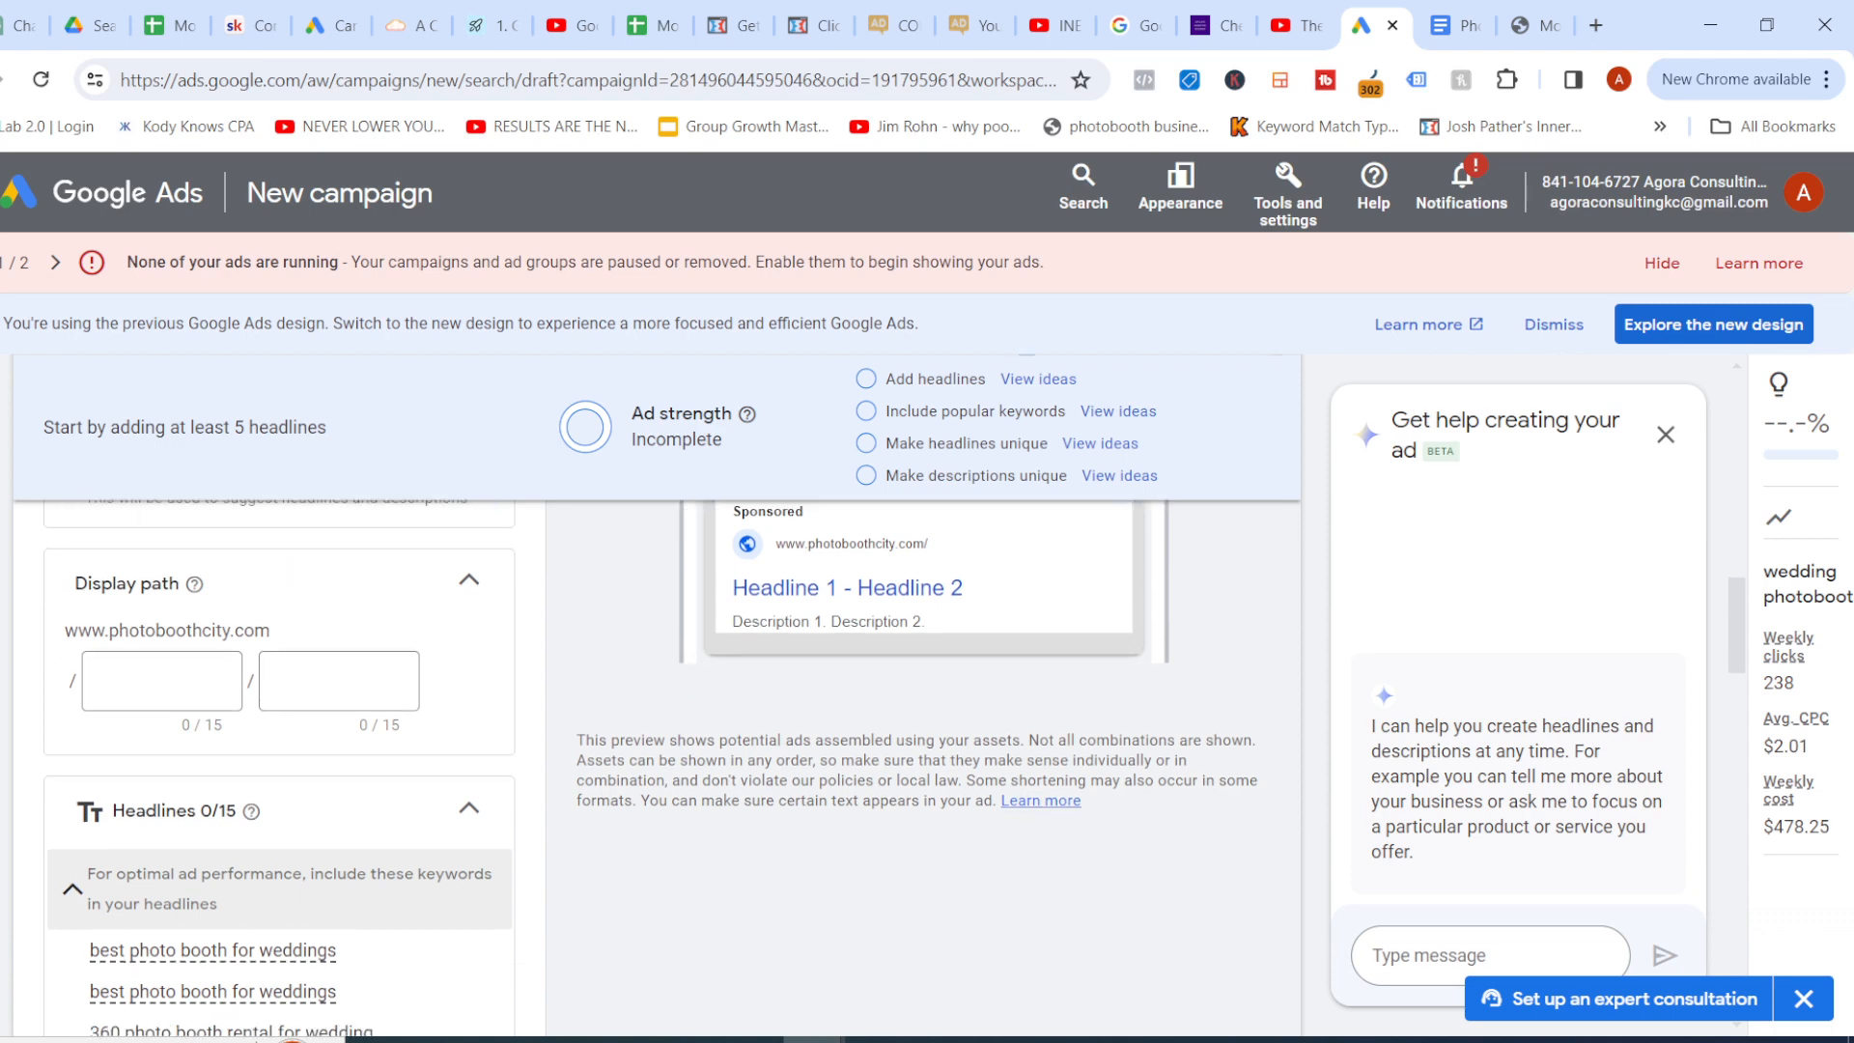
{"action": "left_click", "coordinate": [149, 681]}
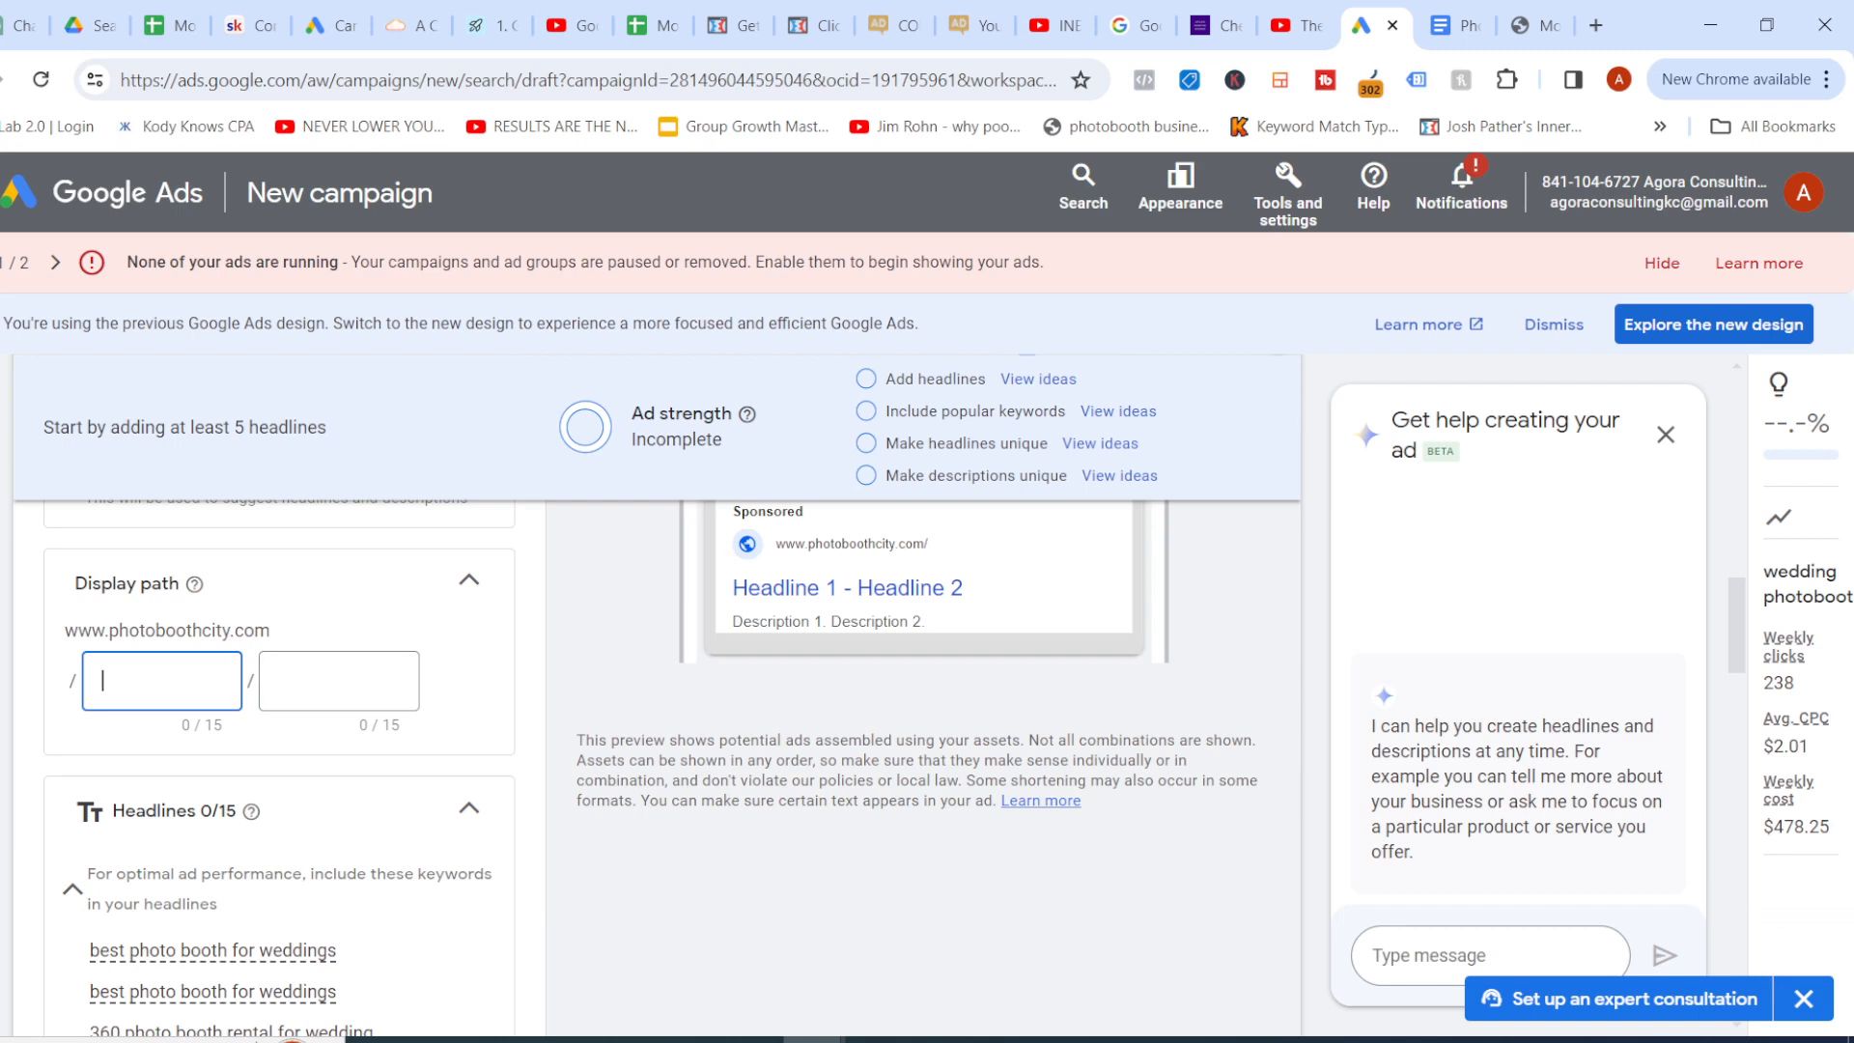
{"action": "type", "text": "contact"}
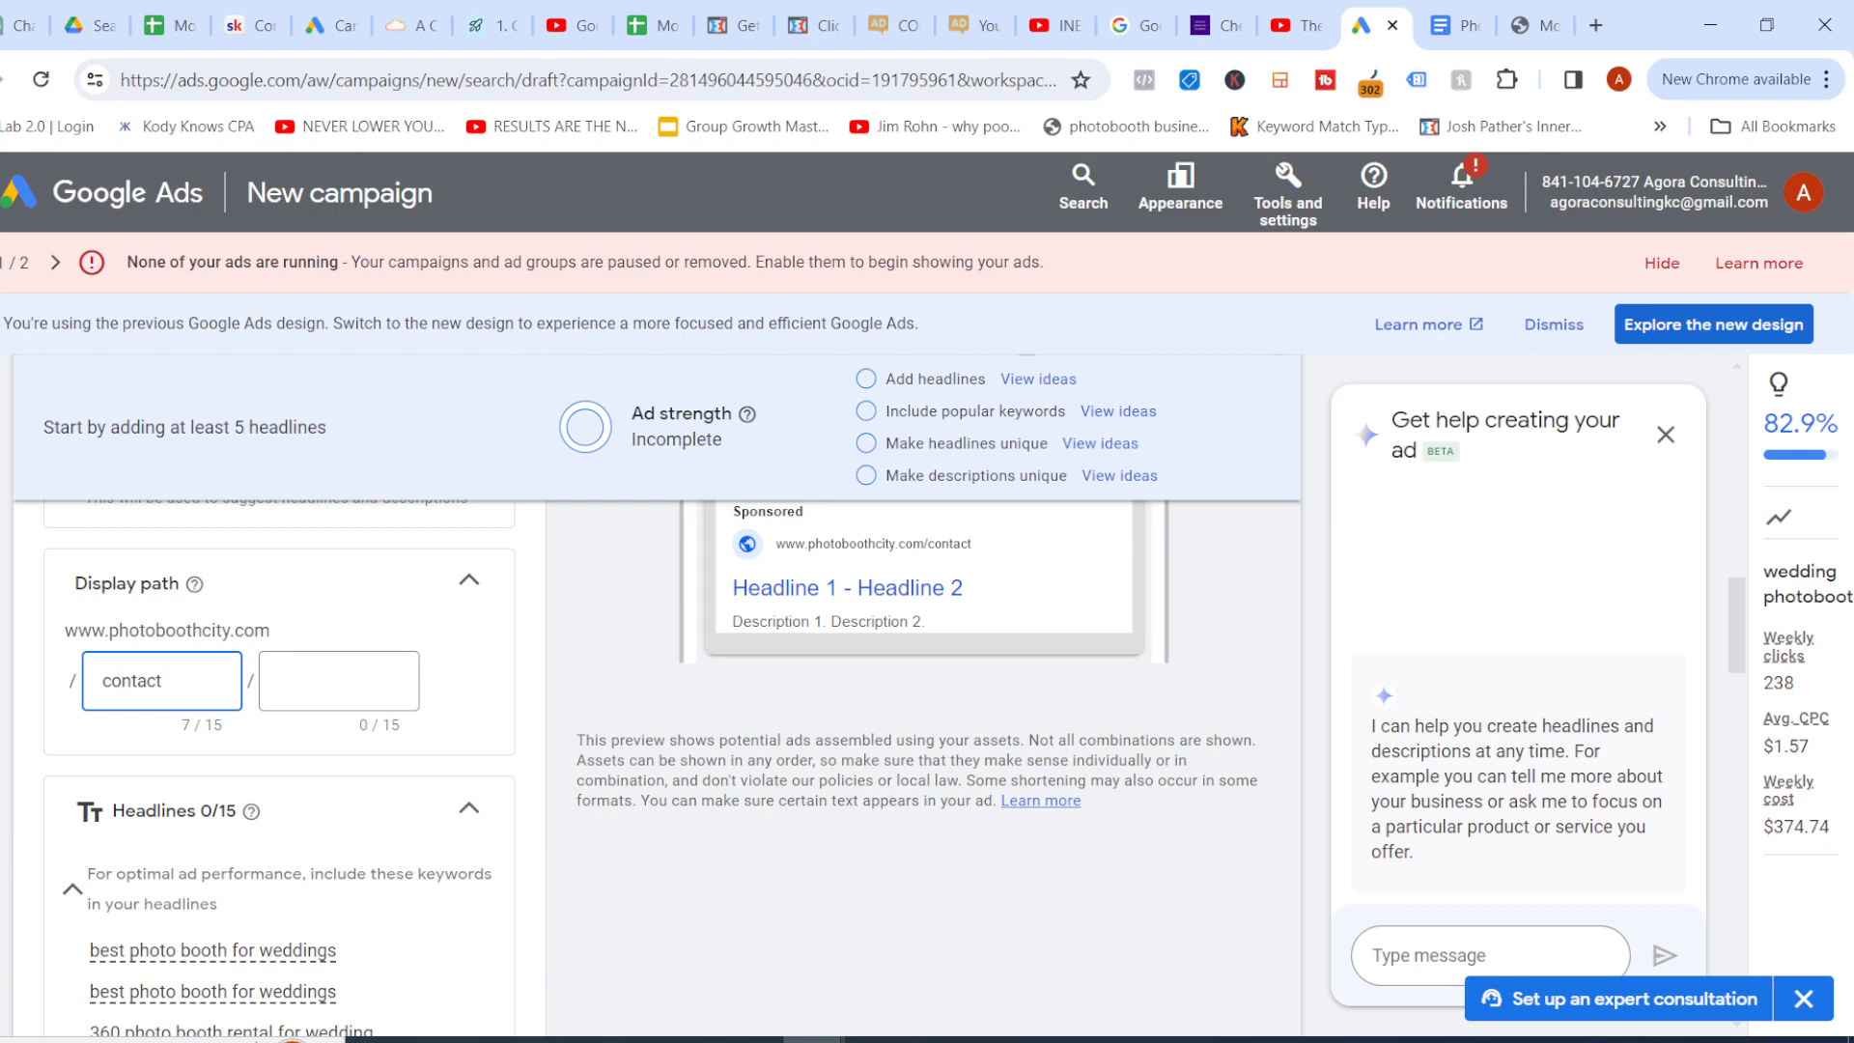
{"action": "key", "text": "BackSpace"}
{"action": "key", "text": "BackSpace"}
{"action": "key", "text": "BackSpace"}
{"action": "key", "text": "BackSpace"}
{"action": "key", "text": "BackSpace"}
{"action": "key", "text": "BackSpace"}
{"action": "key", "text": "BackSpace"}
{"action": "left_click", "coordinate": [651, 852]}
Fill the first two headlines with the suggested ideas "Award-Winning Photo Booths" and "Custom Photo Booths"
{"action": "scroll", "coordinate": [651, 852], "scroll_direction": "down", "scroll_amount": 1}
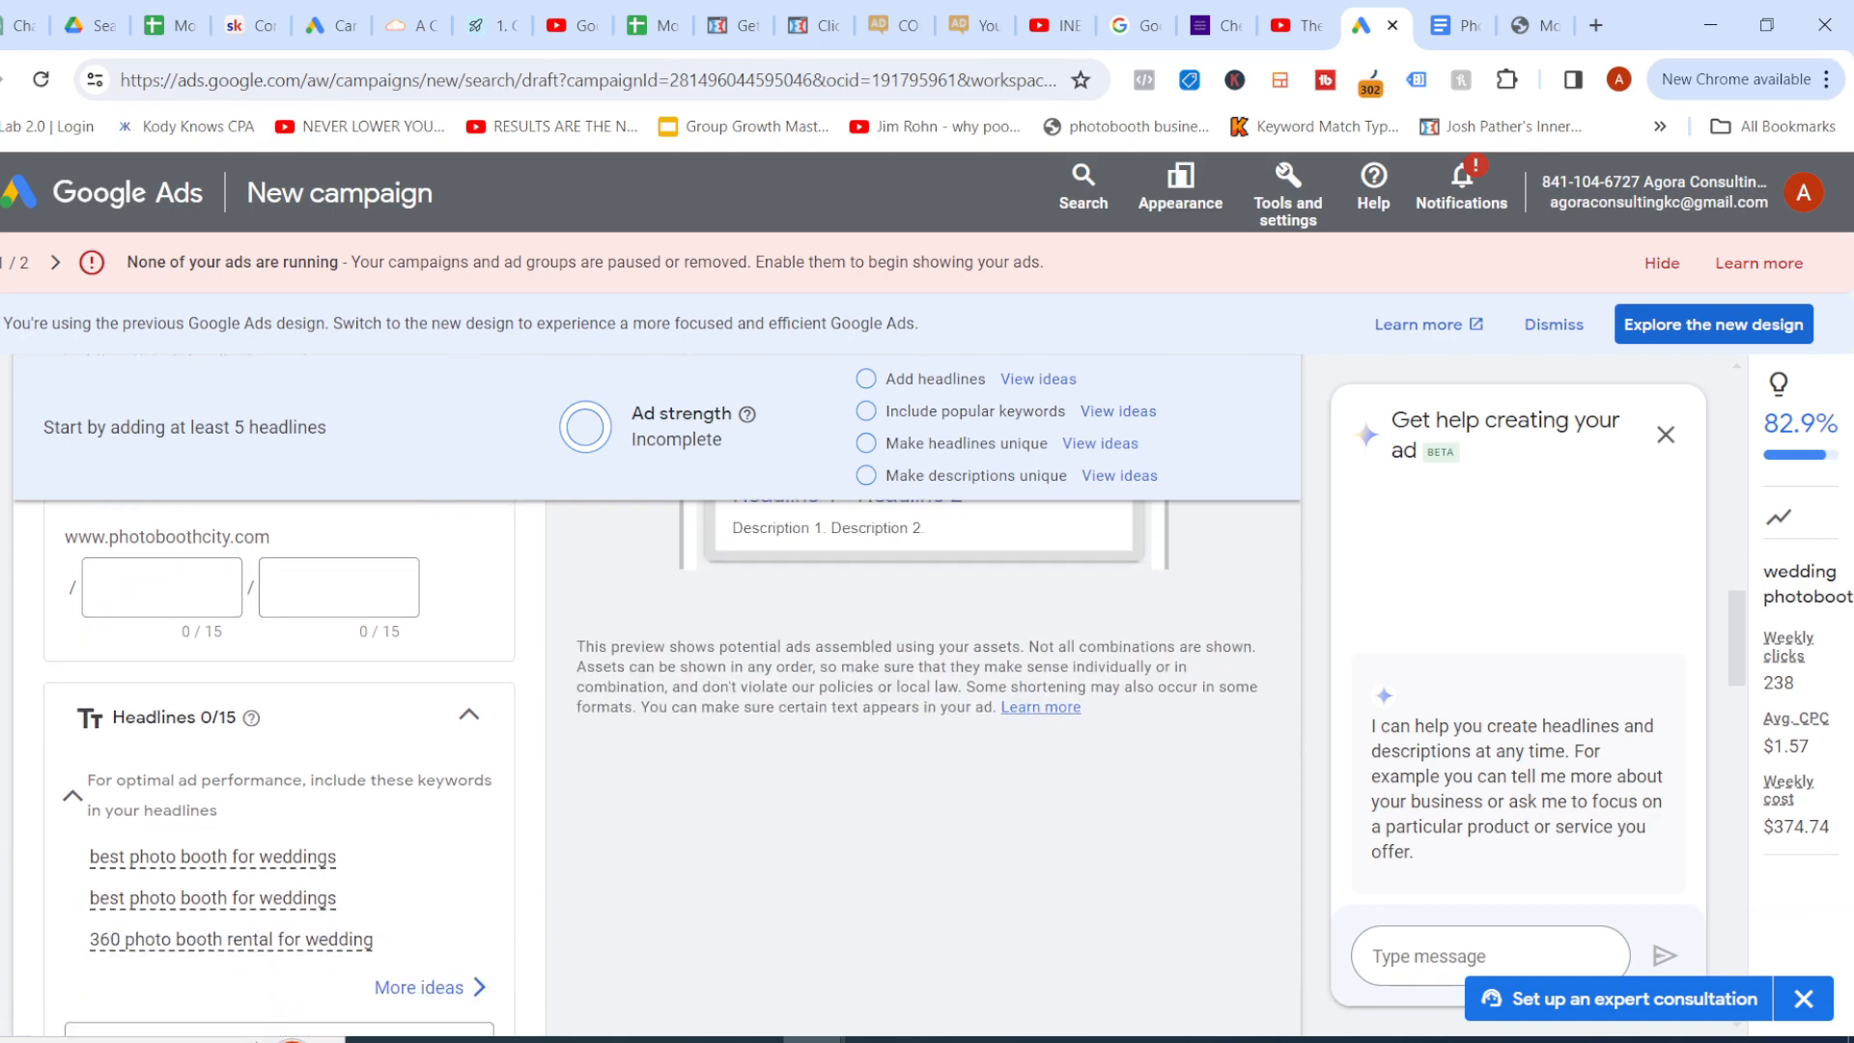
{"action": "scroll", "coordinate": [651, 772], "scroll_direction": "down", "scroll_amount": 2}
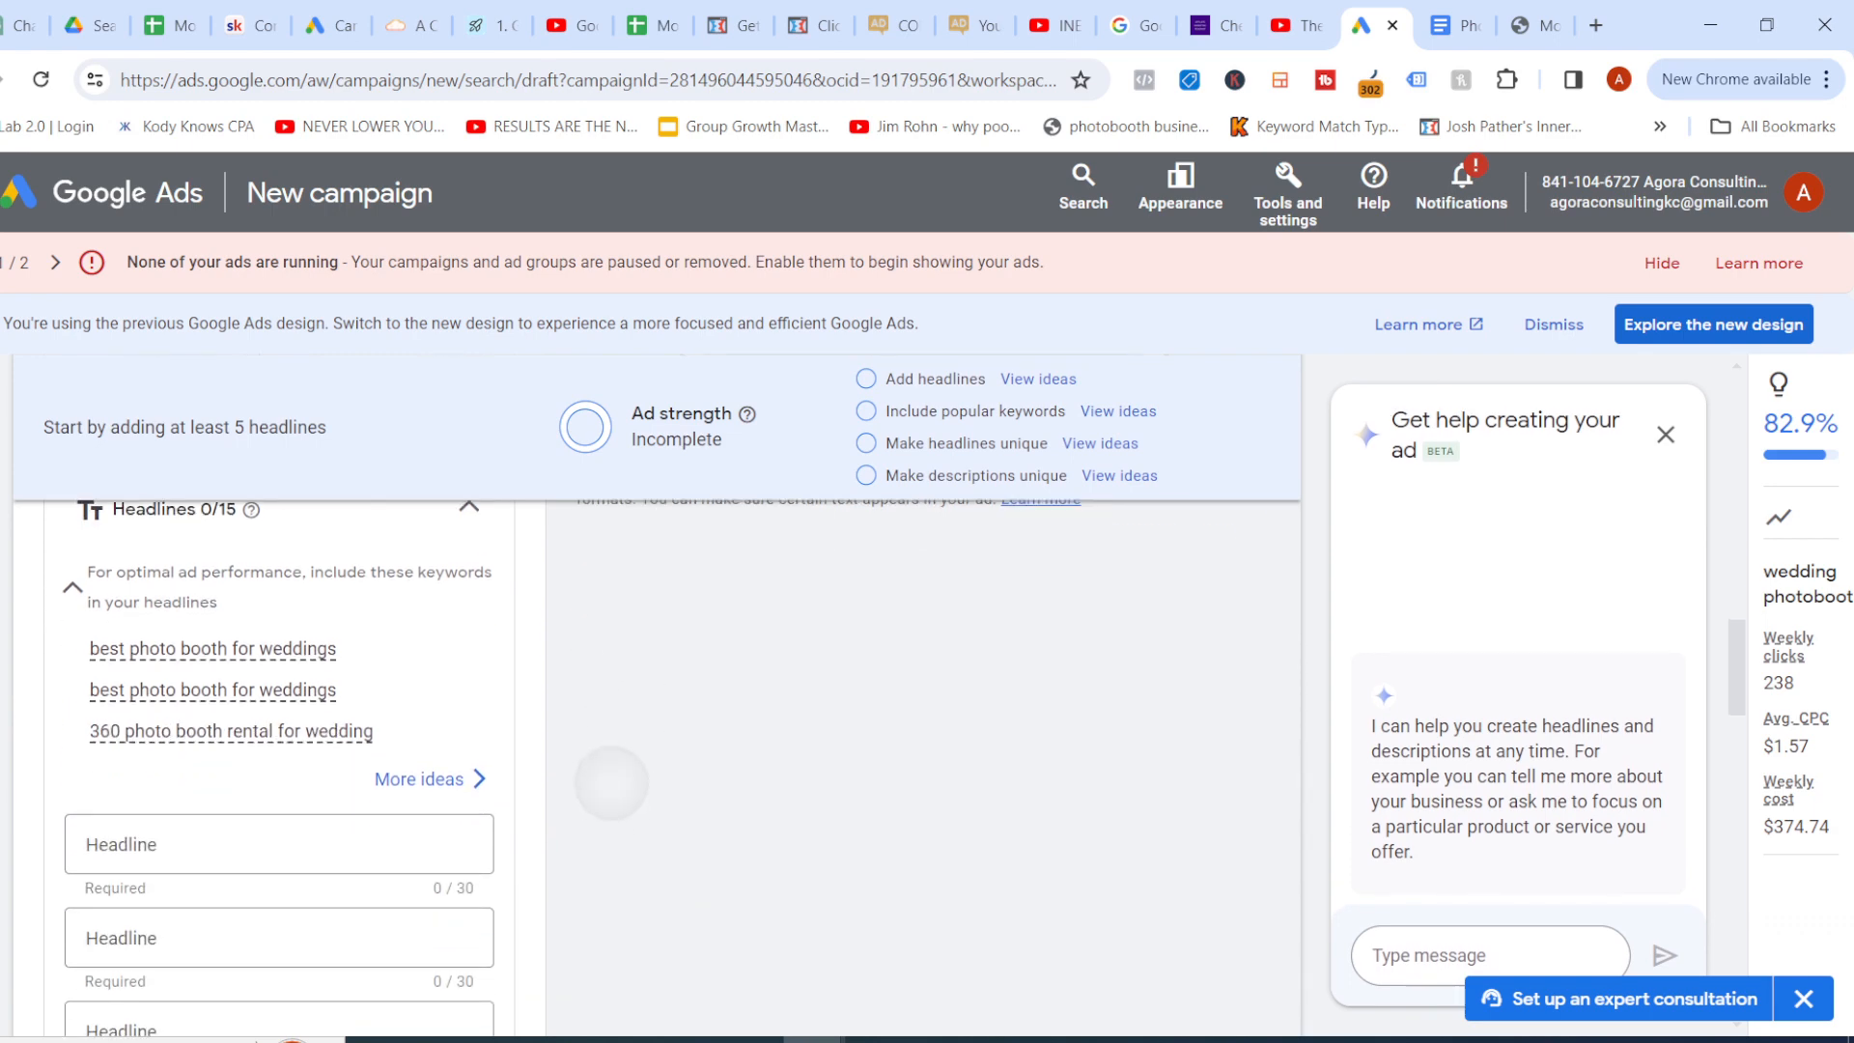
{"action": "scroll", "coordinate": [618, 778], "scroll_direction": "down", "scroll_amount": 1}
{"action": "left_click", "coordinate": [279, 710]}
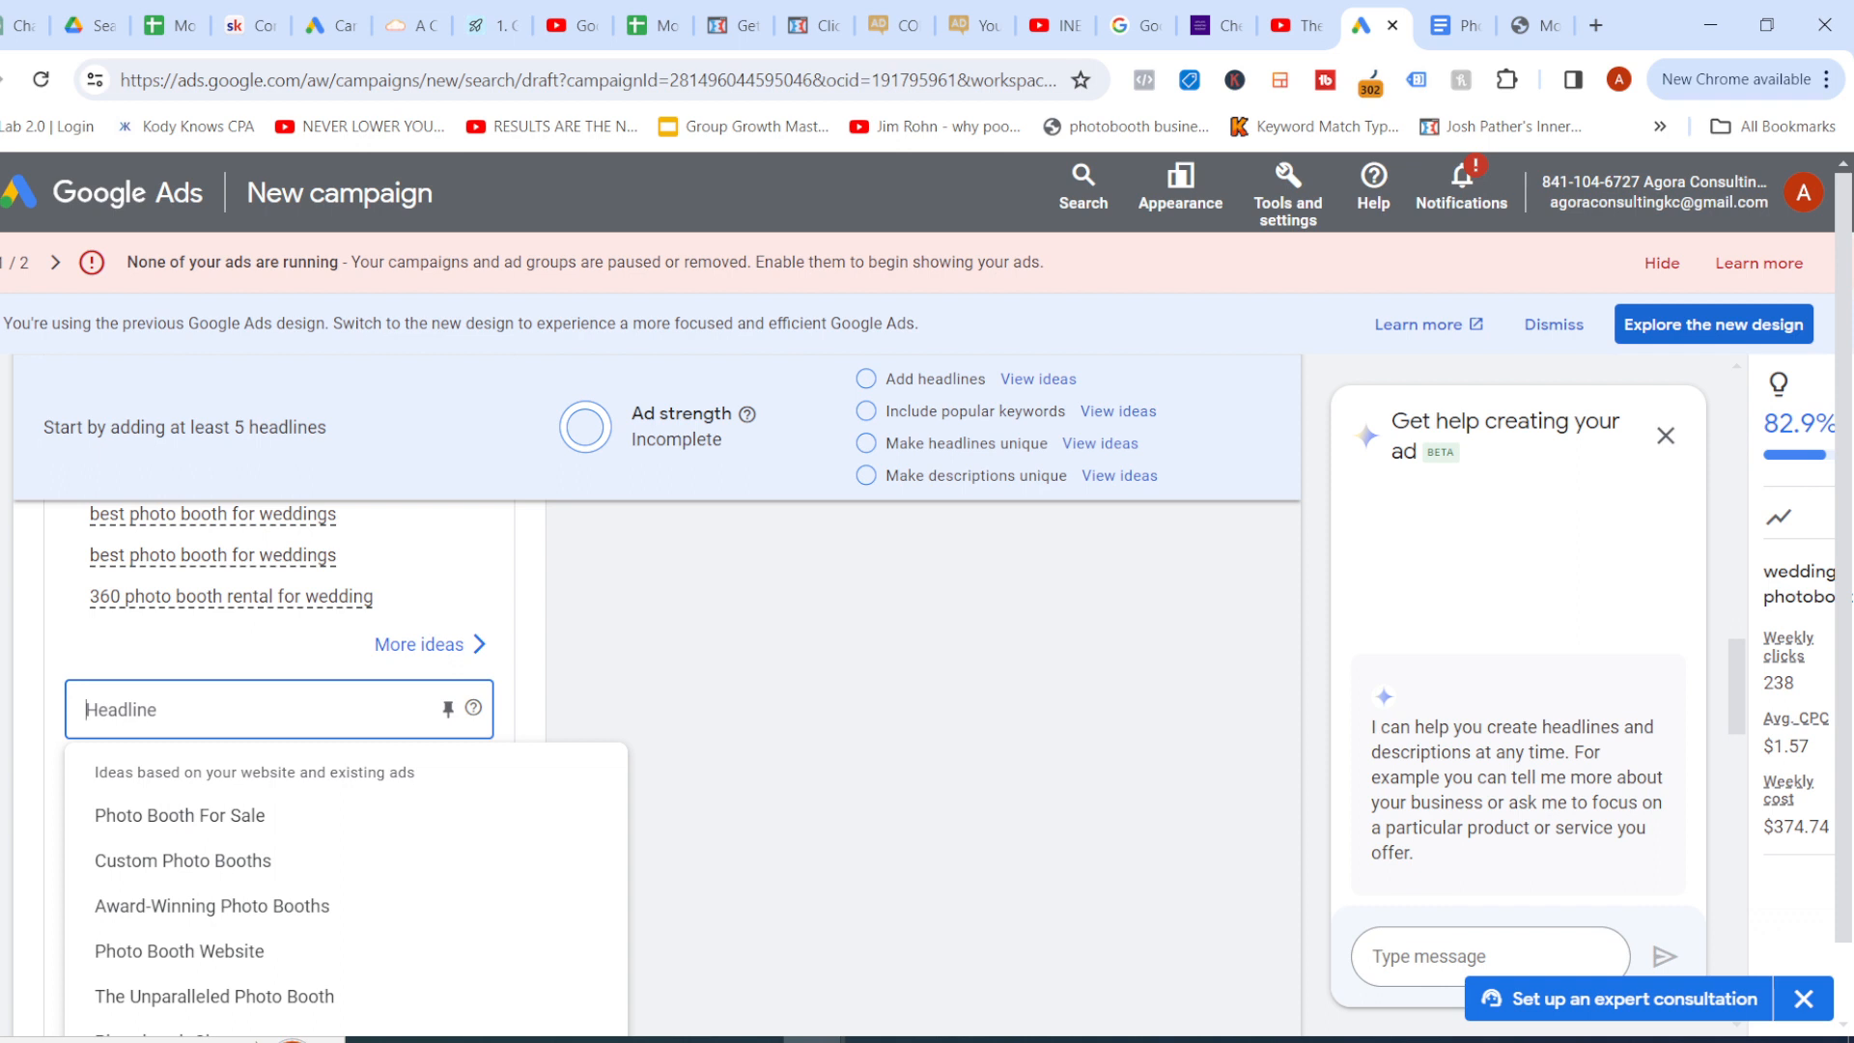
{"action": "key", "text": "Escape"}
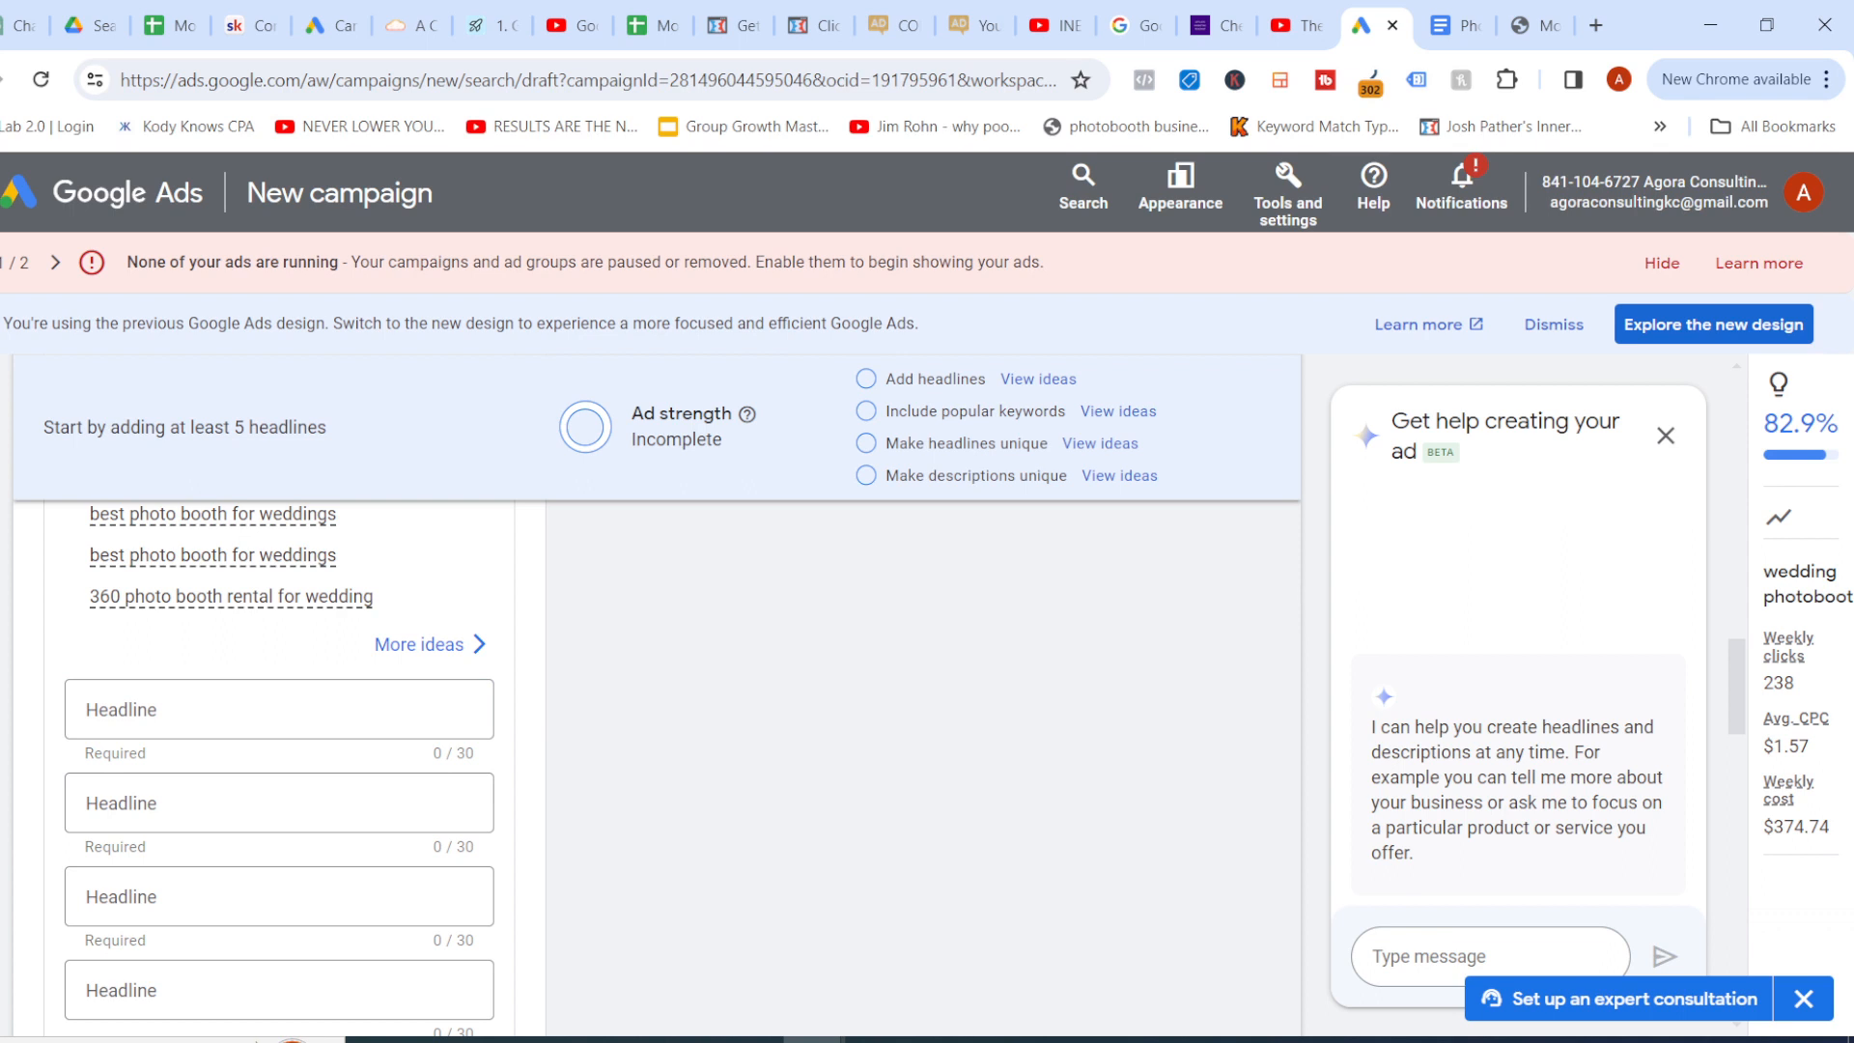
{"action": "scroll", "coordinate": [279, 763], "scroll_direction": "down", "scroll_amount": 2}
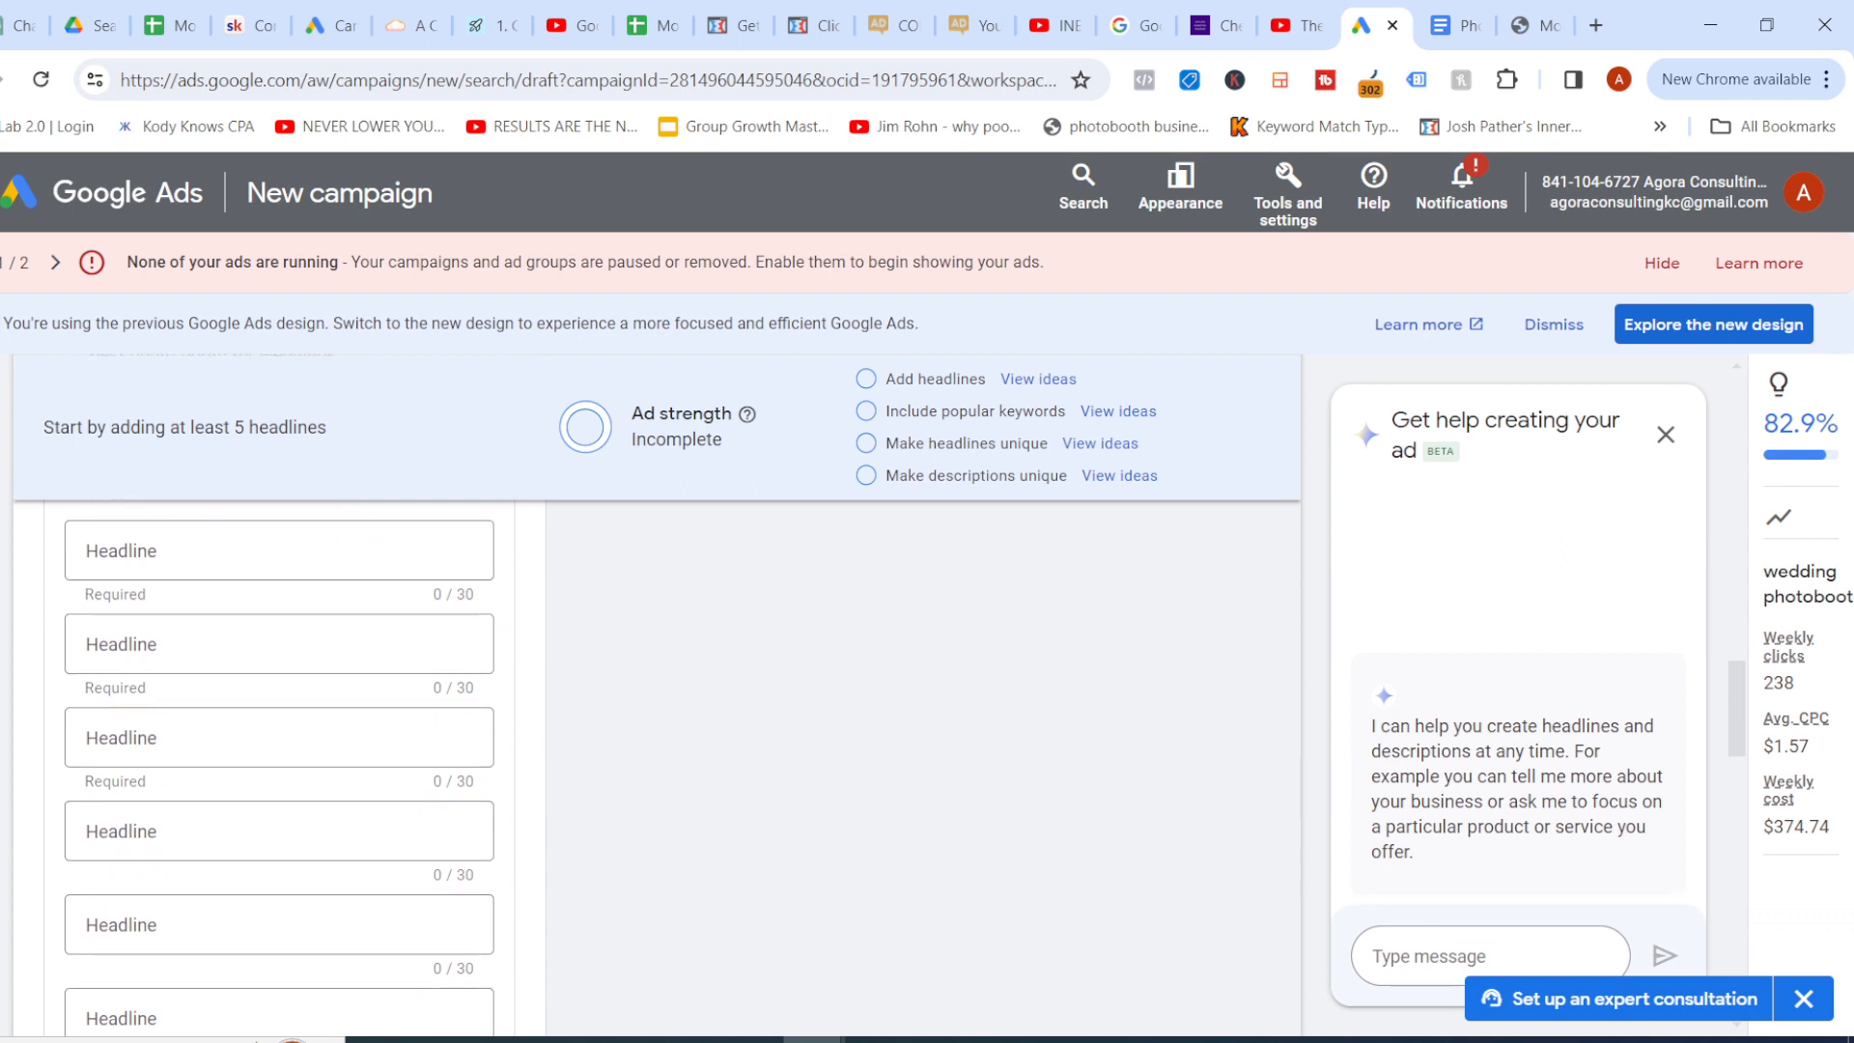
{"action": "left_click", "coordinate": [268, 552]}
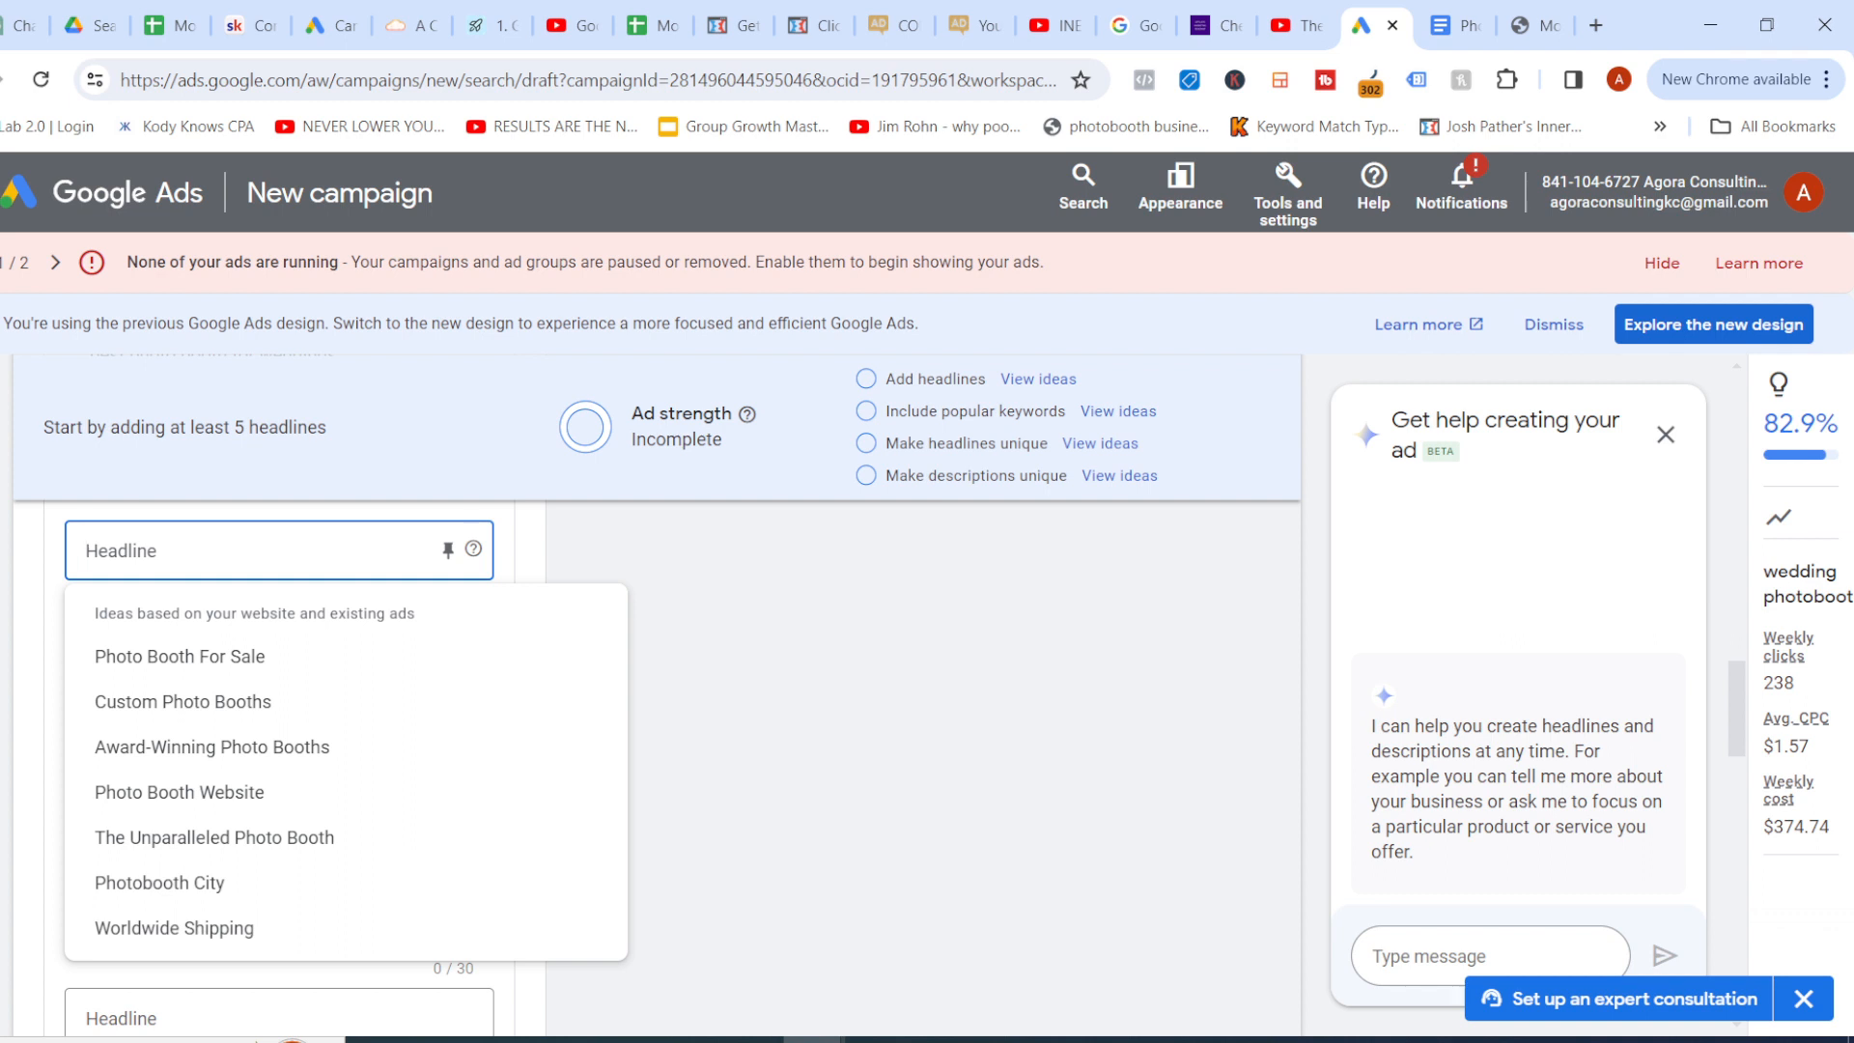
{"action": "left_click", "coordinate": [211, 748]}
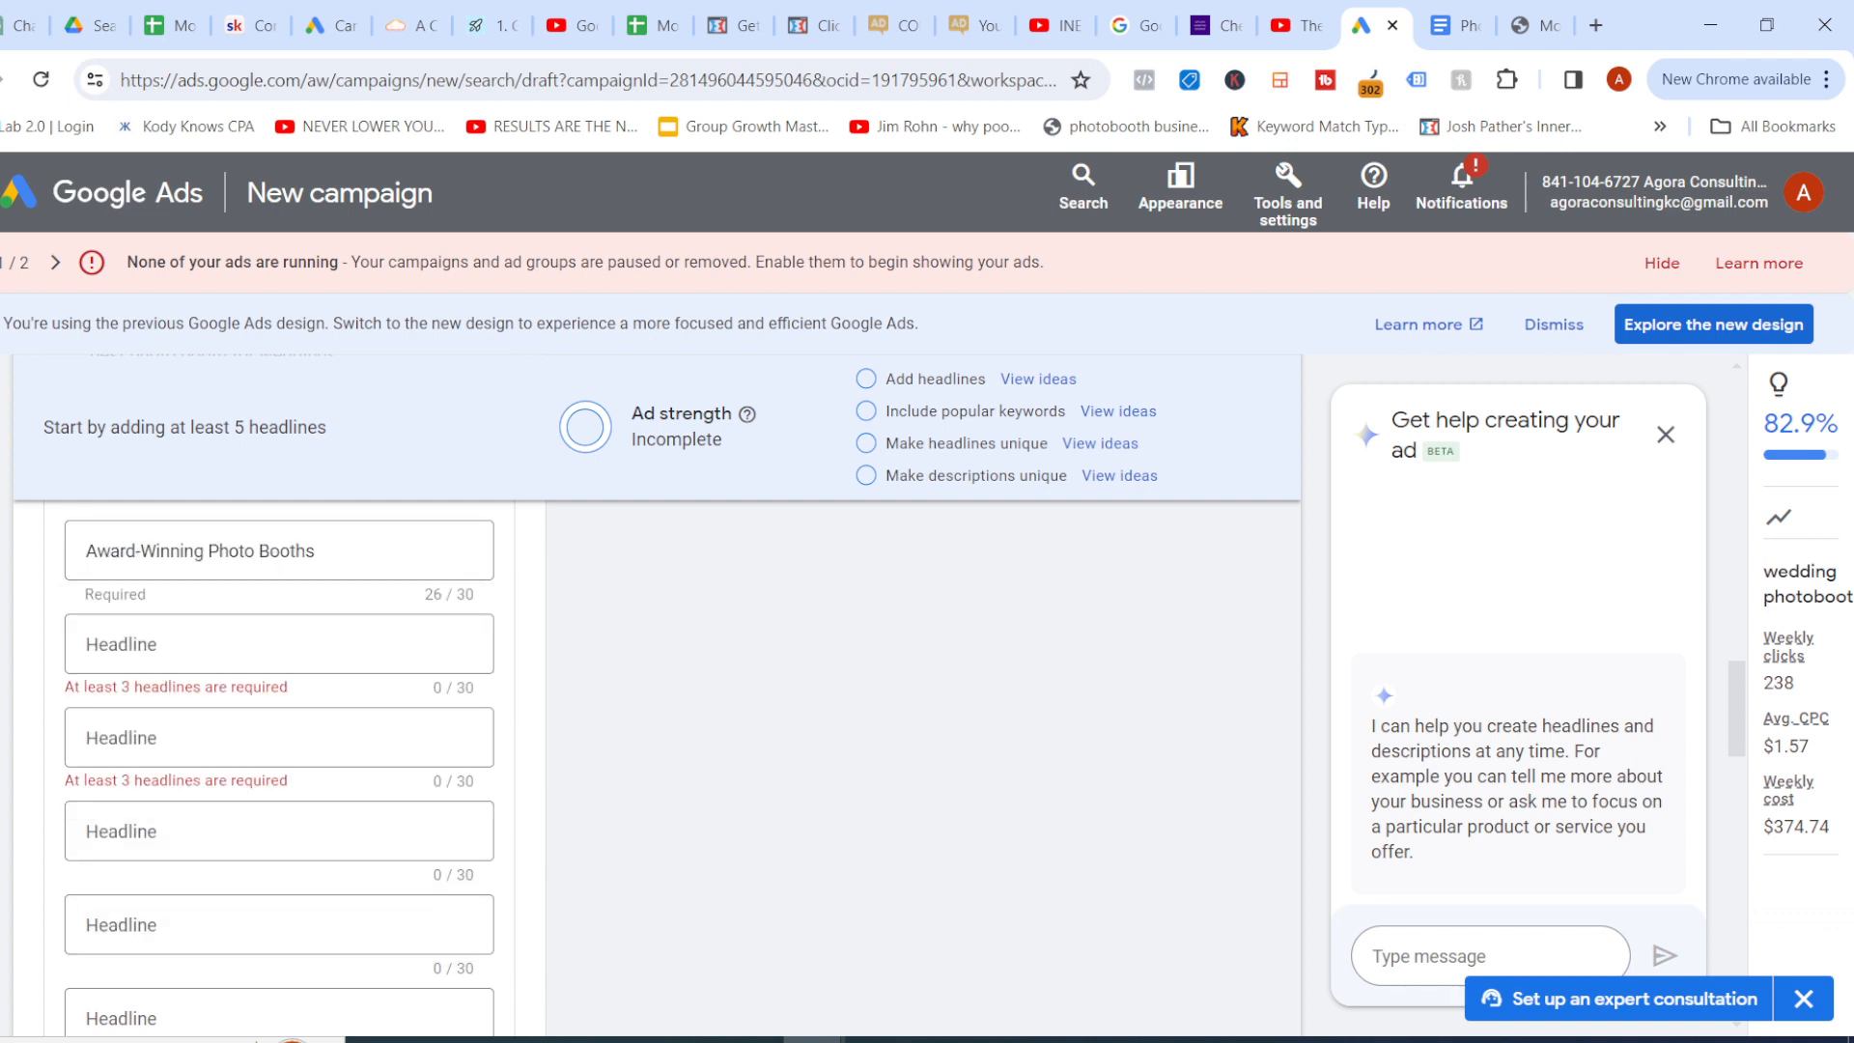
{"action": "left_click", "coordinate": [183, 644]}
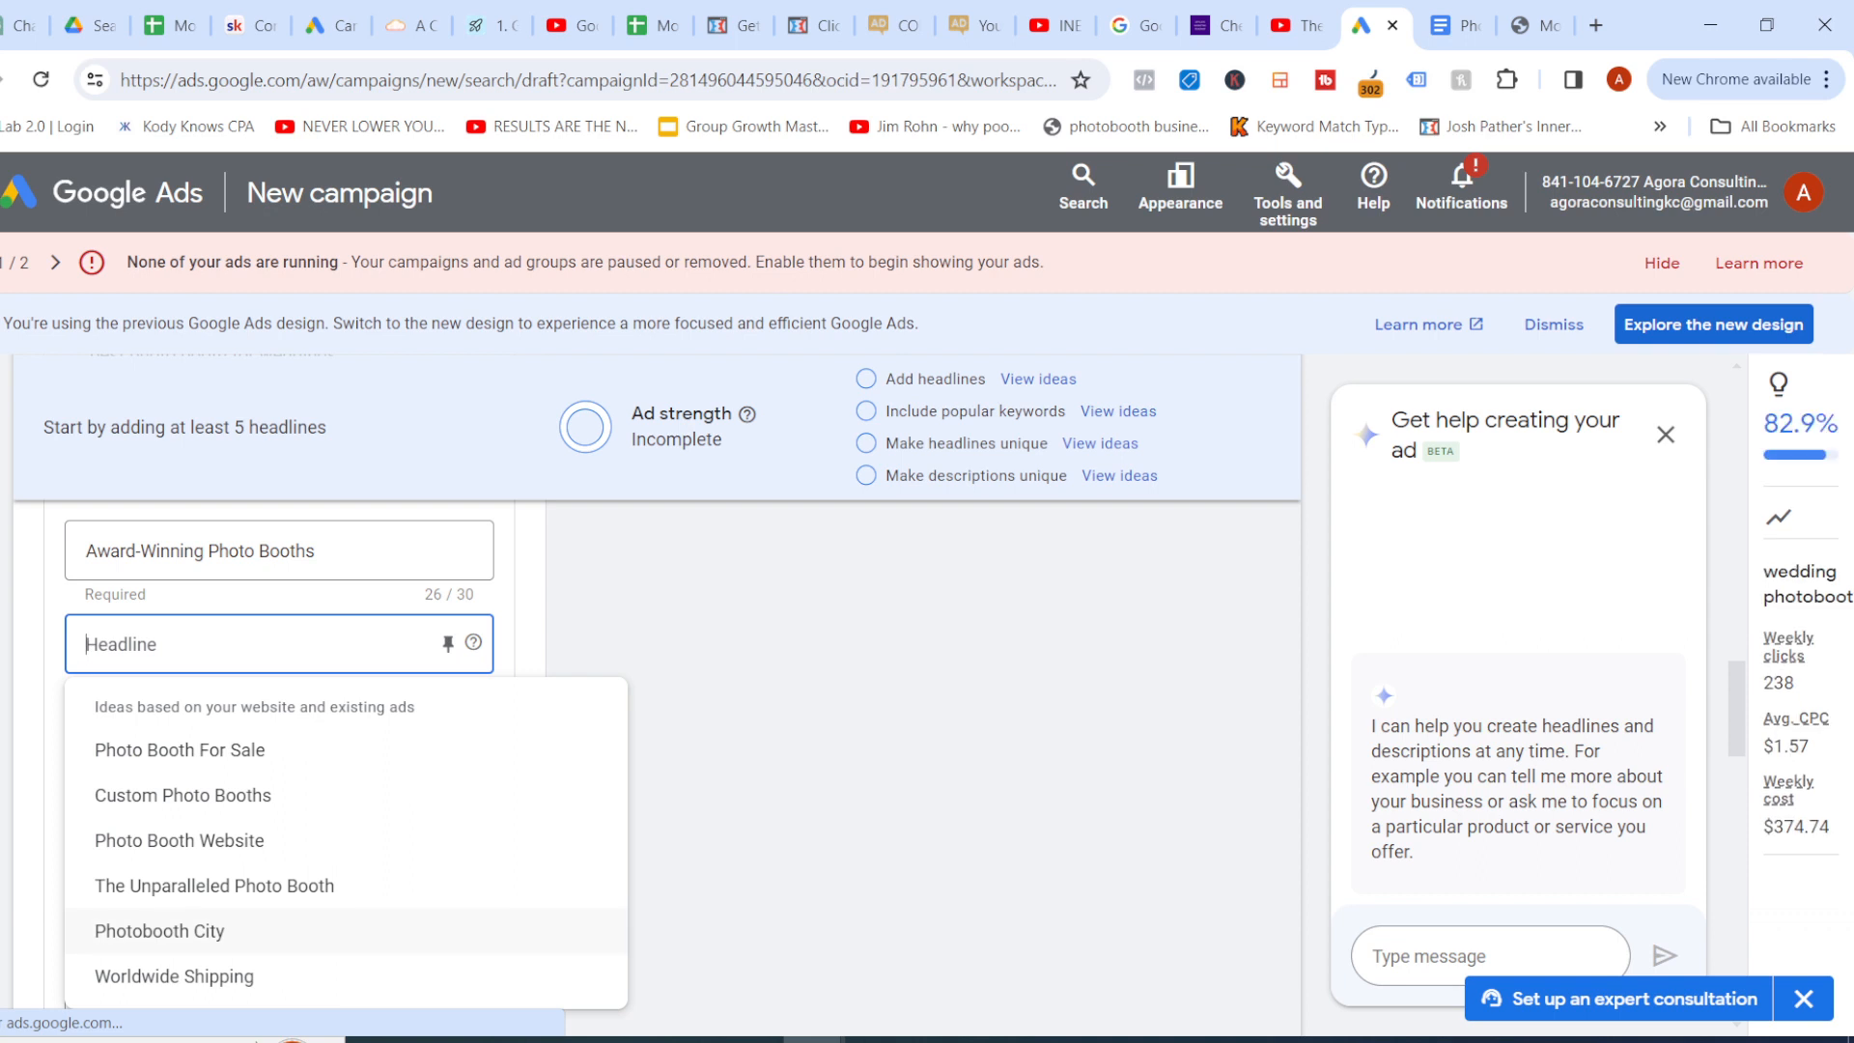
{"action": "left_click", "coordinate": [182, 795]}
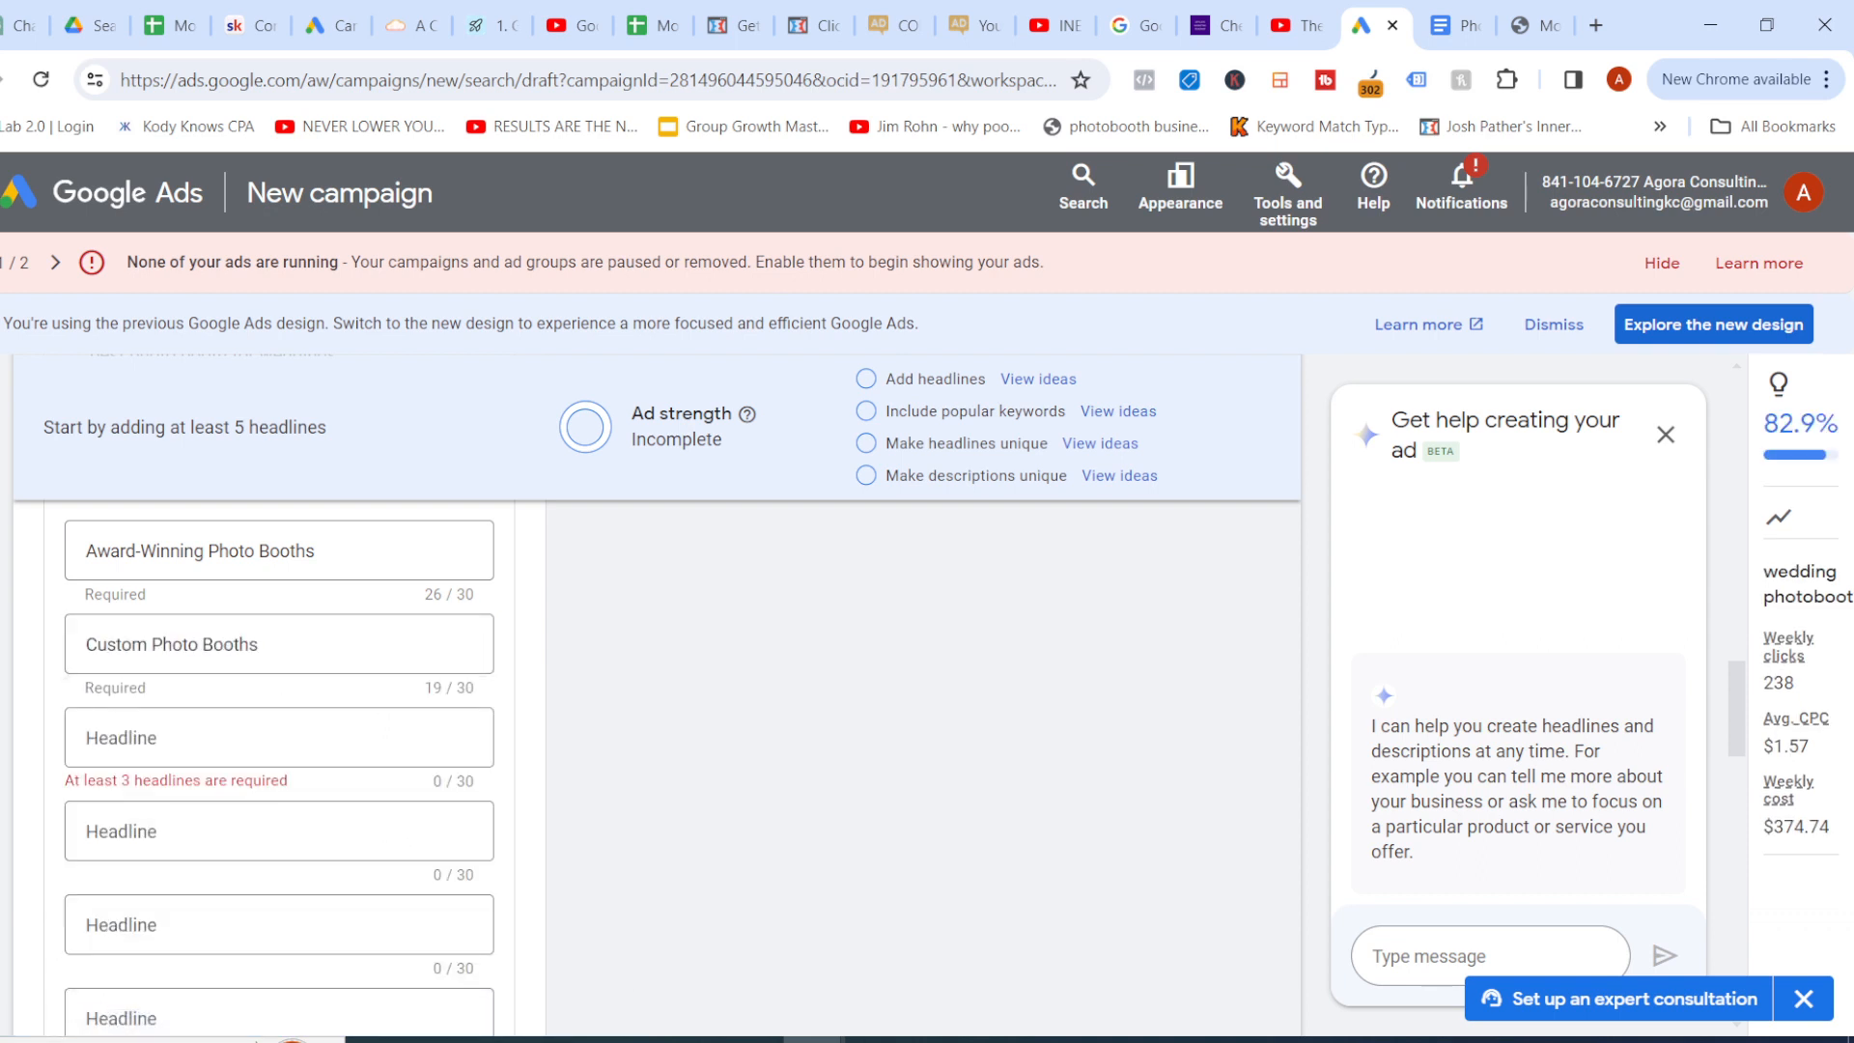
Enter "Photobooth Rental" as the ad's third headline
{"action": "left_click", "coordinate": [159, 737]}
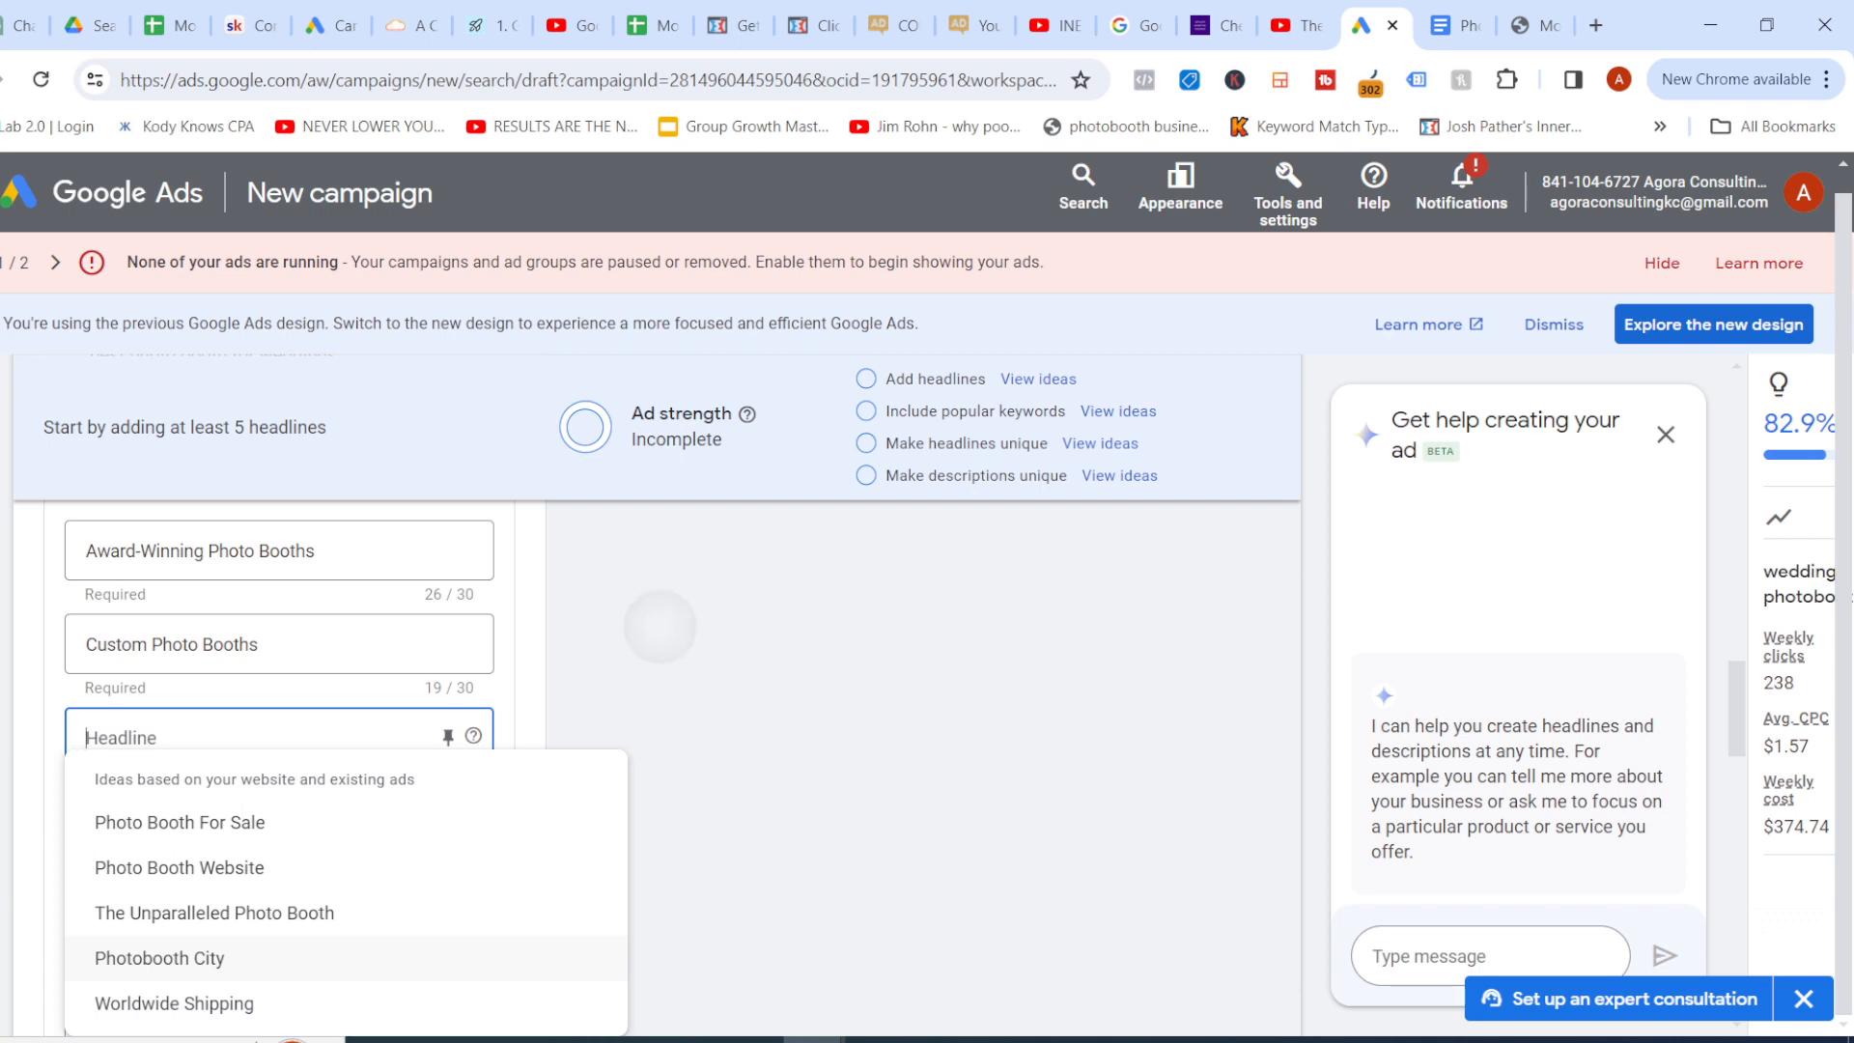
{"action": "left_click", "coordinate": [658, 626]}
{"action": "left_click", "coordinate": [145, 738]}
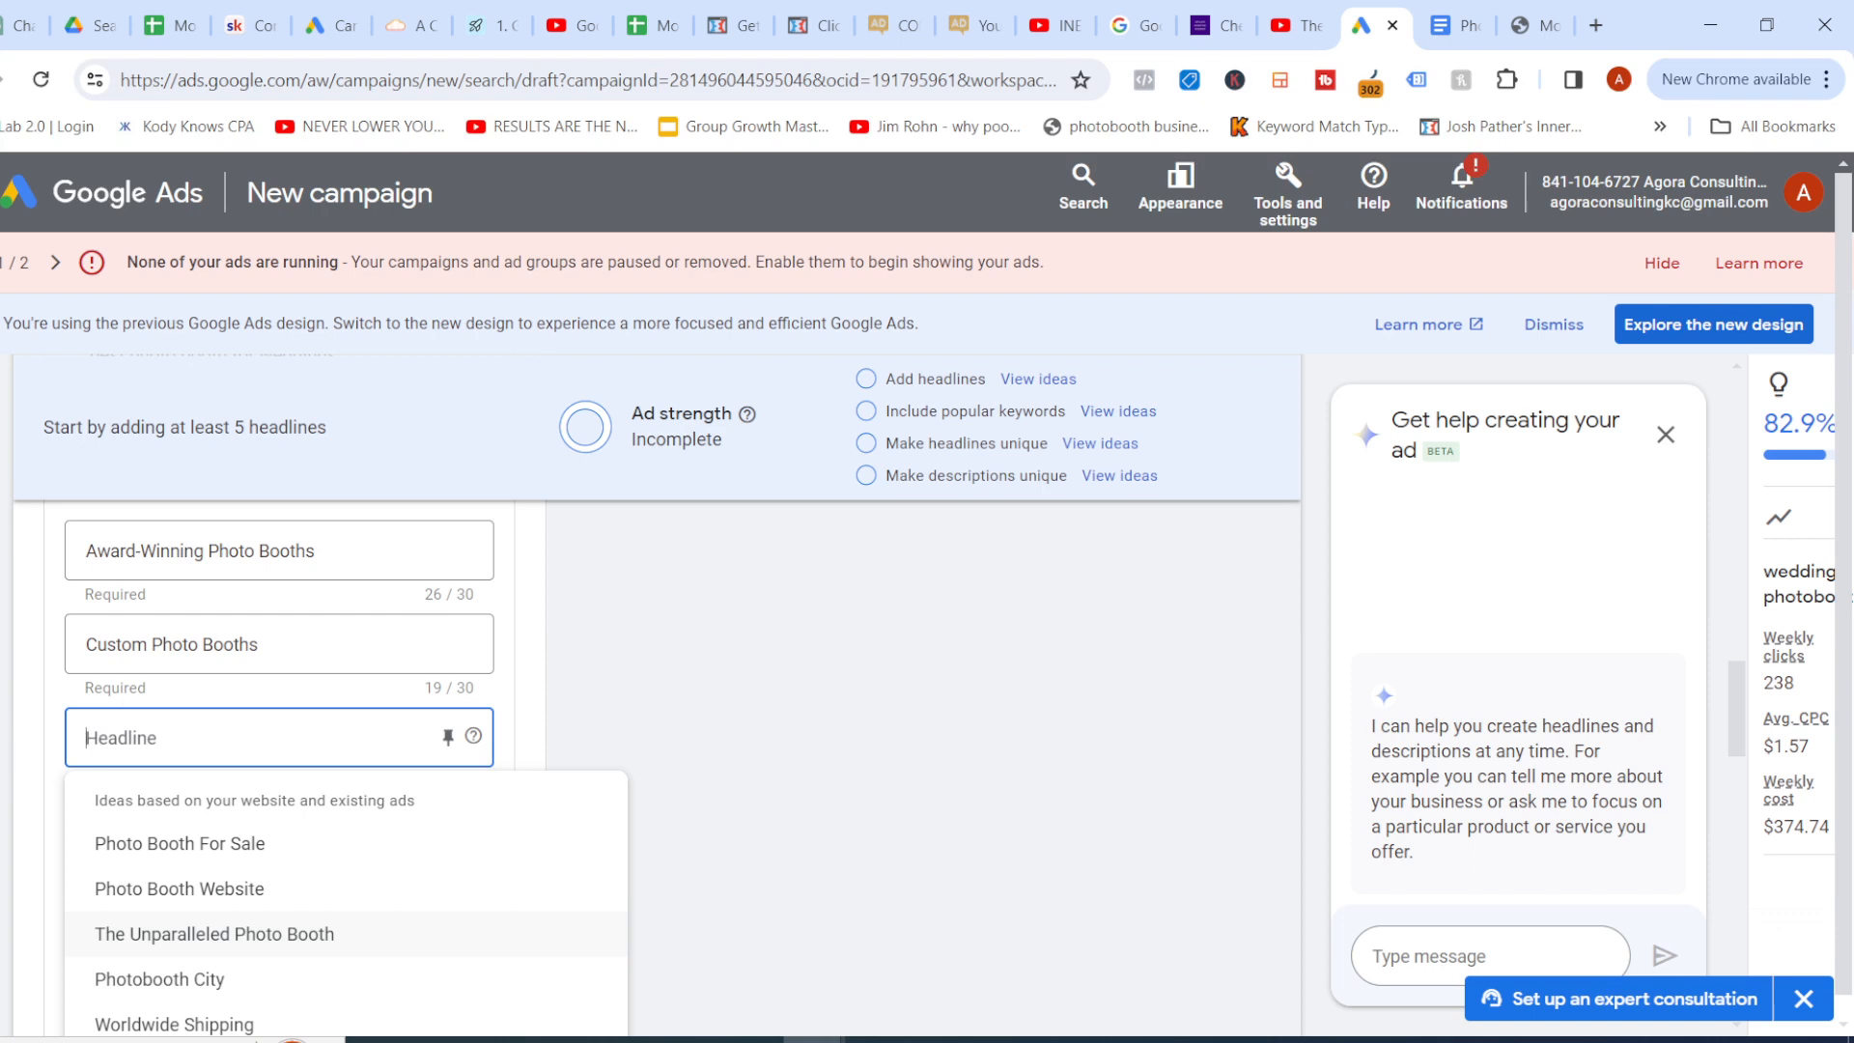
{"action": "type", "text": "Photo"}
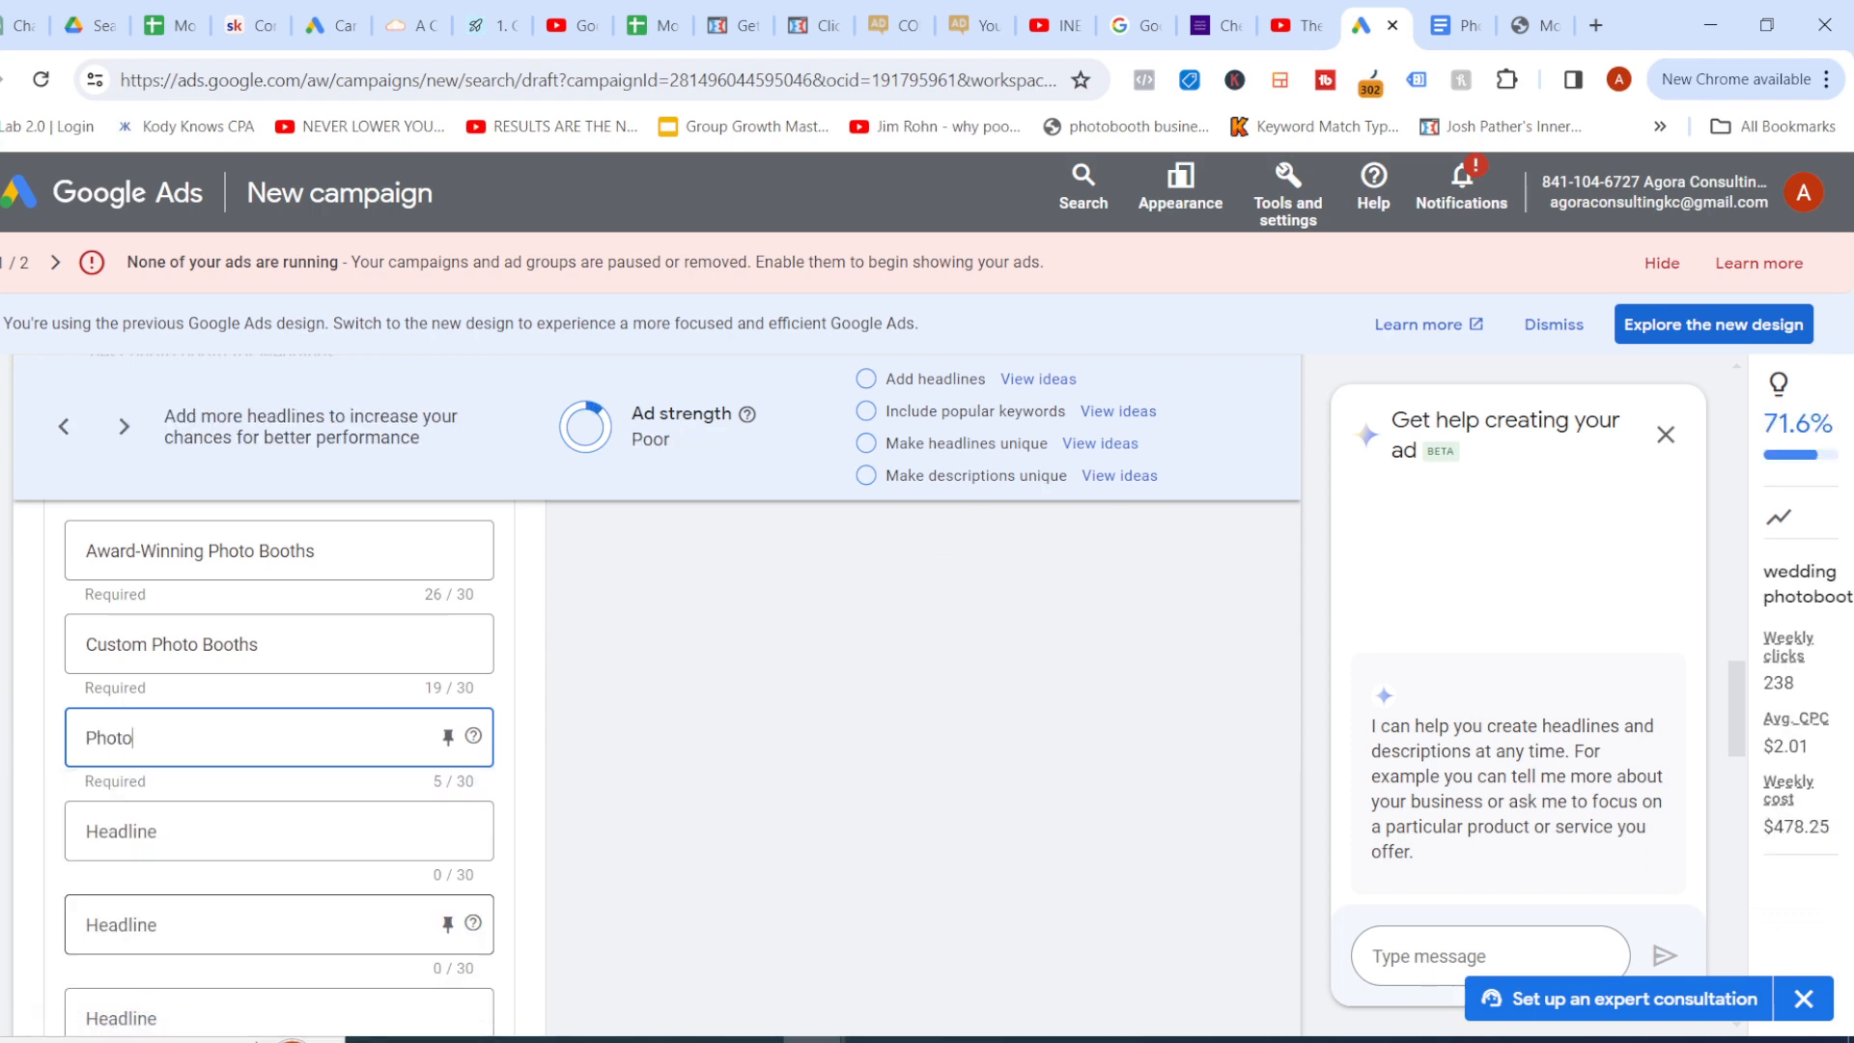
{"action": "type", "text": "boothrenta"}
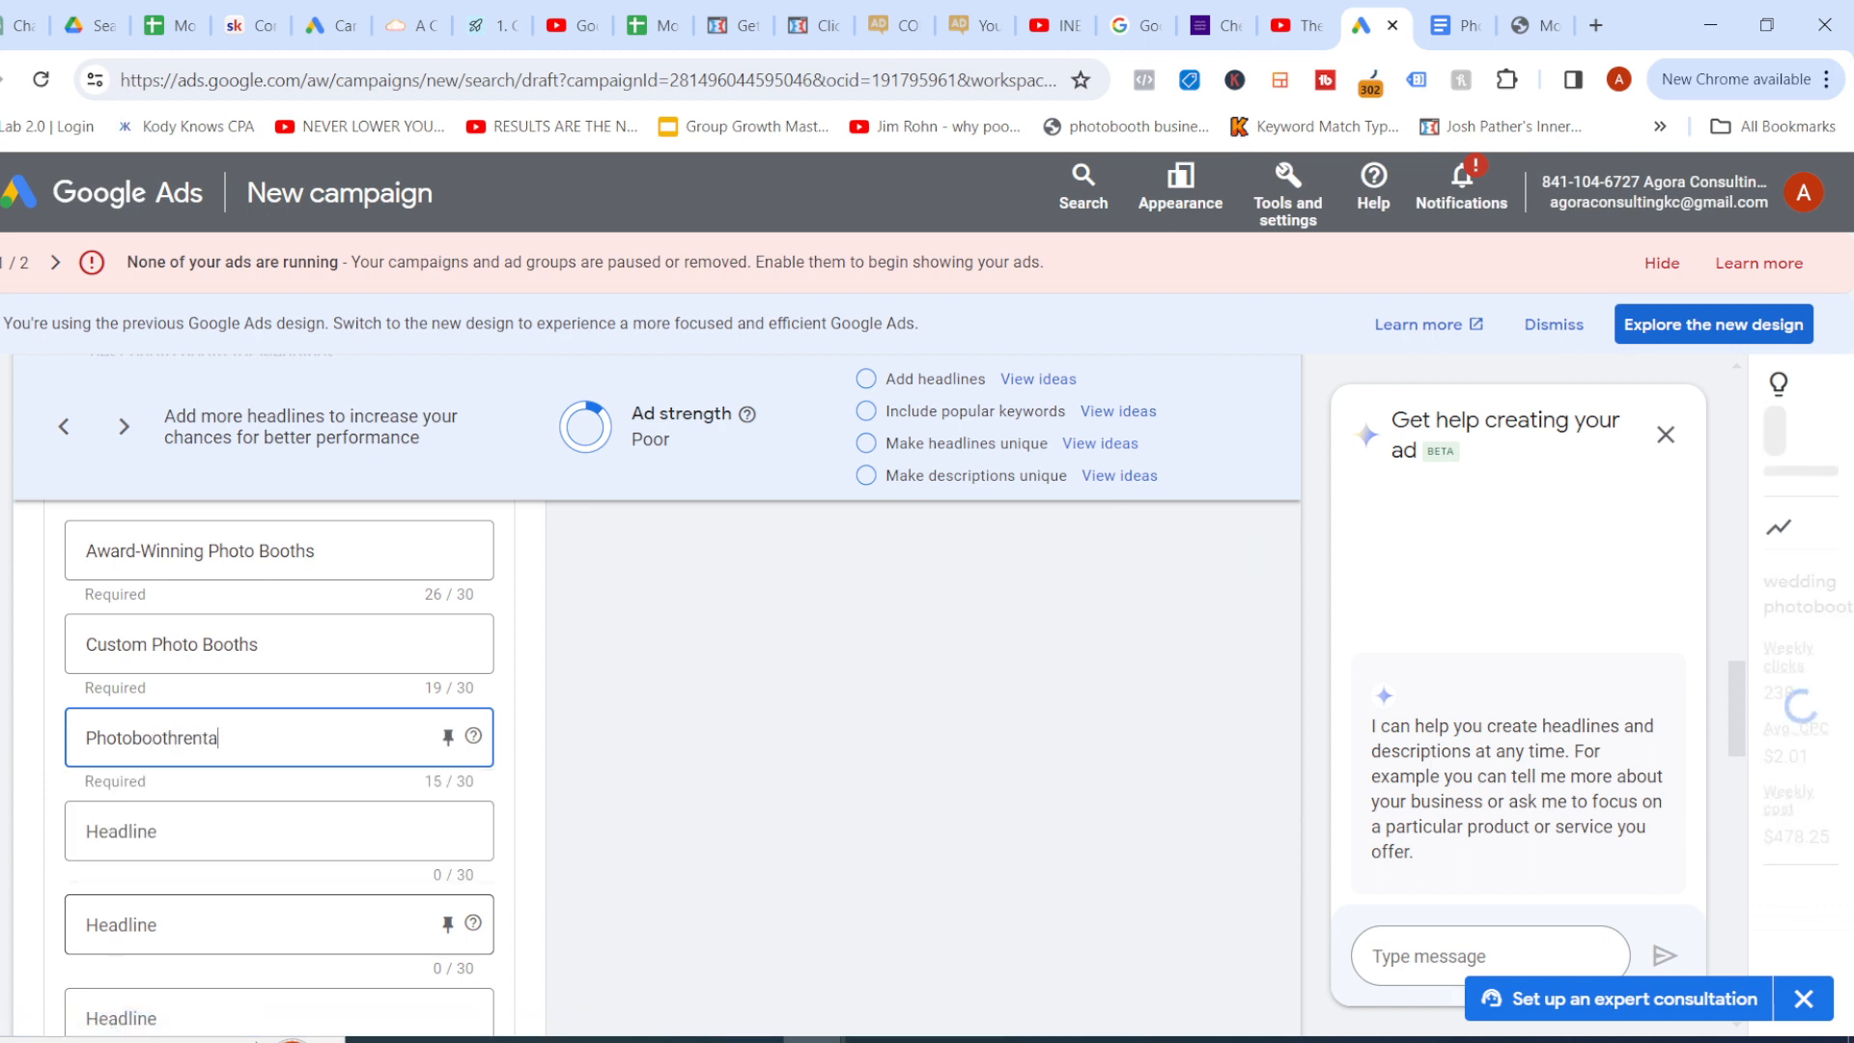
{"action": "key", "text": "BackSpace"}
{"action": "key", "text": "BackSpace"}
{"action": "type", "text": "Rental"}
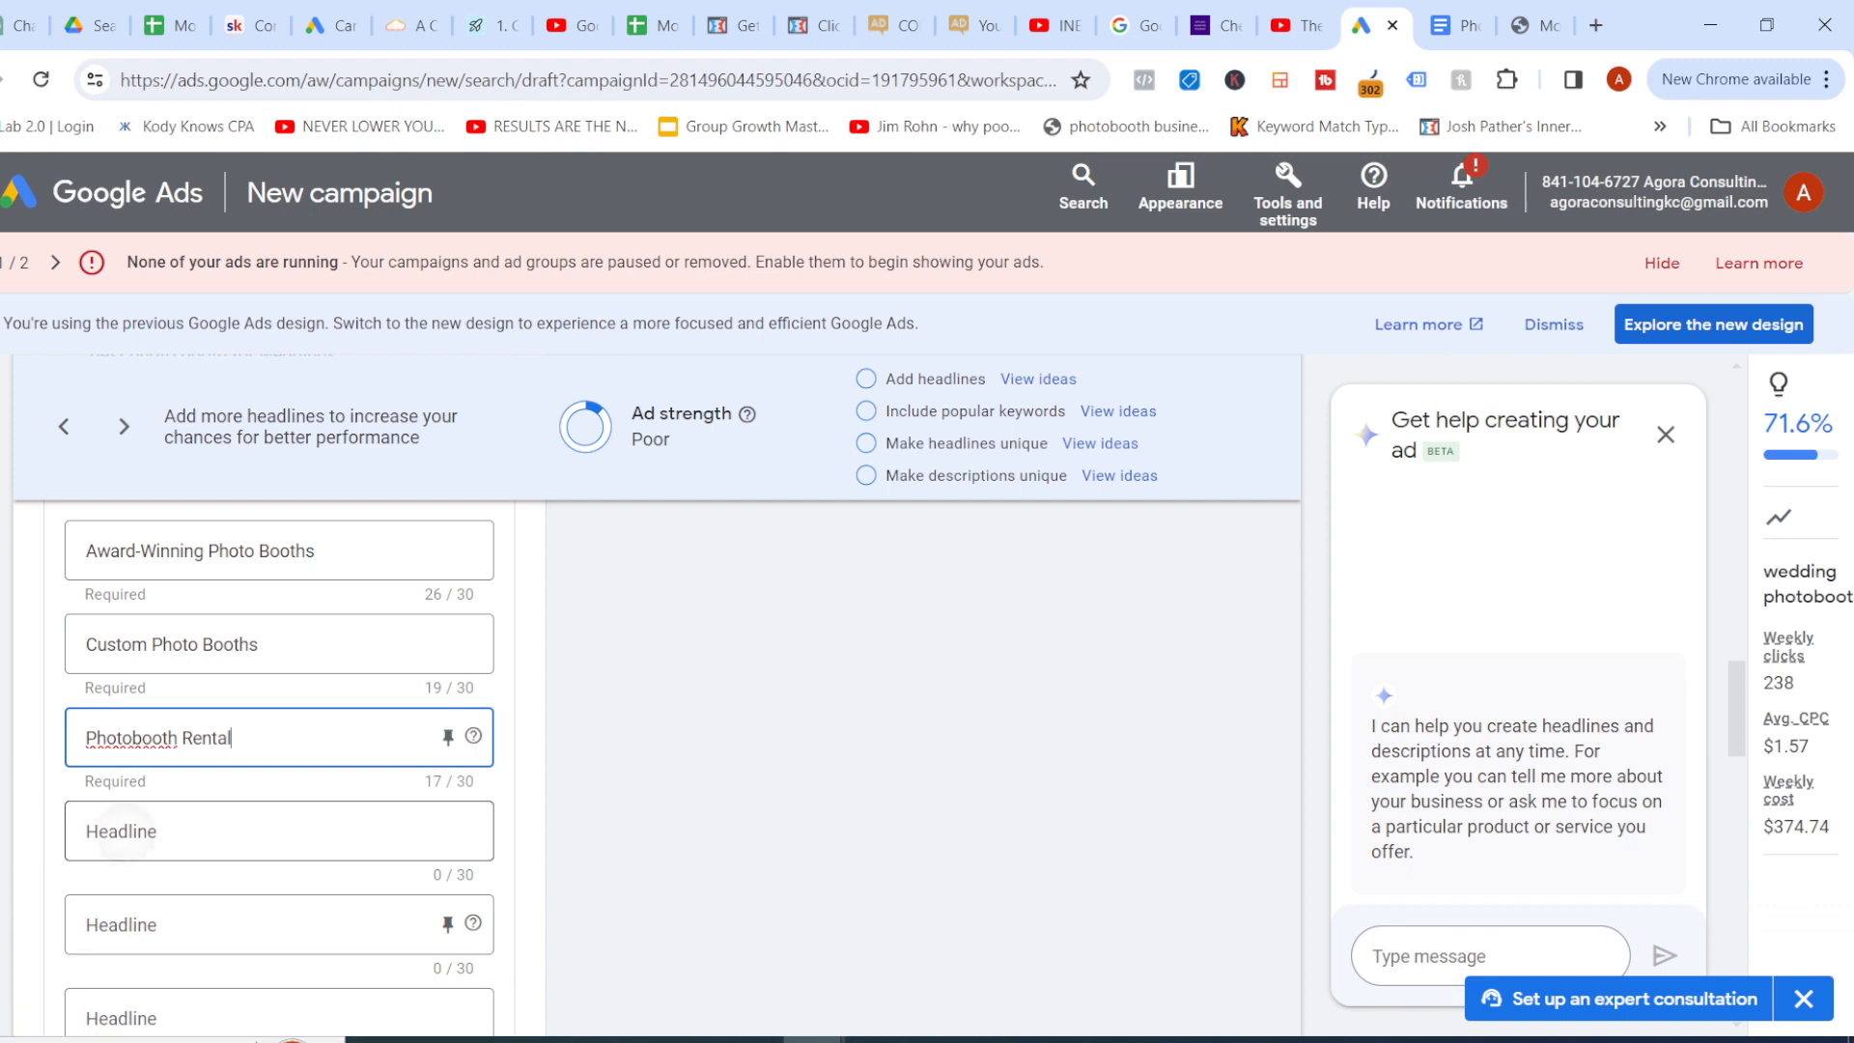
Enter "Wedding Photobooth Rental" as the ad's fourth headline
{"action": "left_click", "coordinate": [278, 832]}
{"action": "type", "text": "We"}
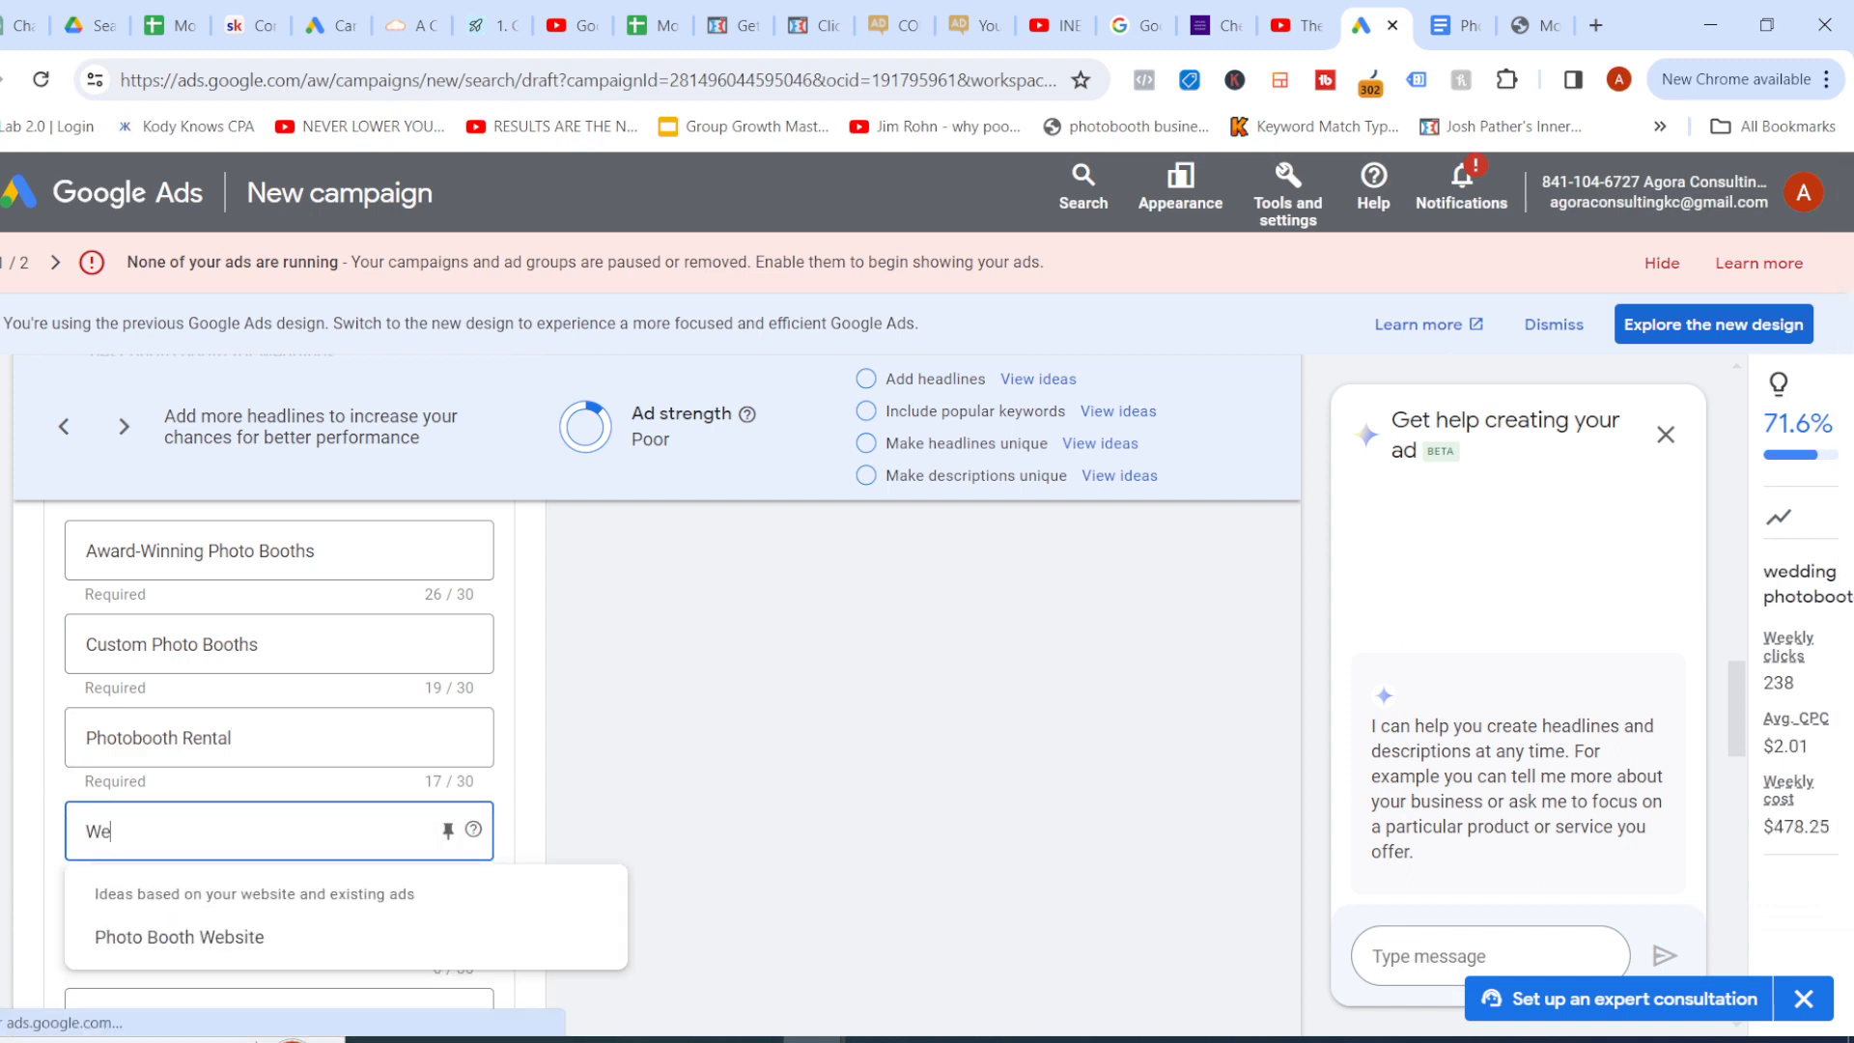
{"action": "type", "text": "dding P"}
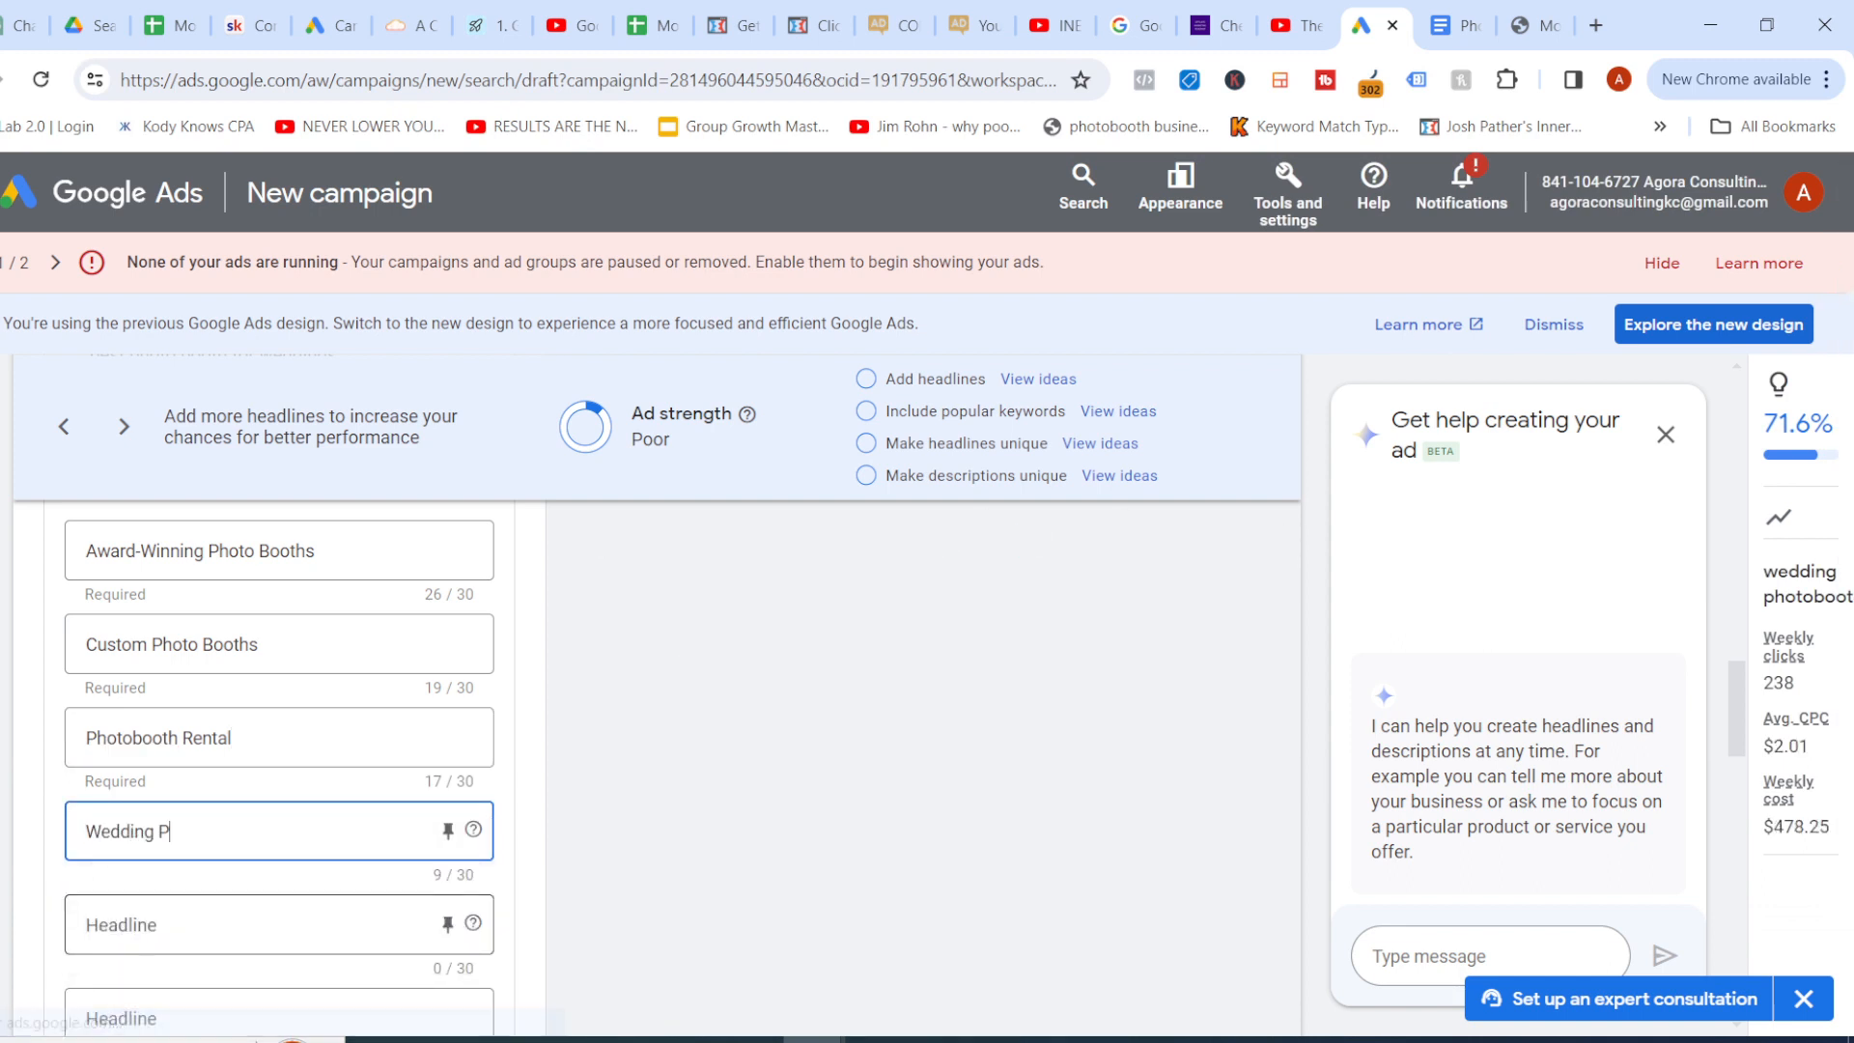
{"action": "type", "text": "hotobooth Rental"}
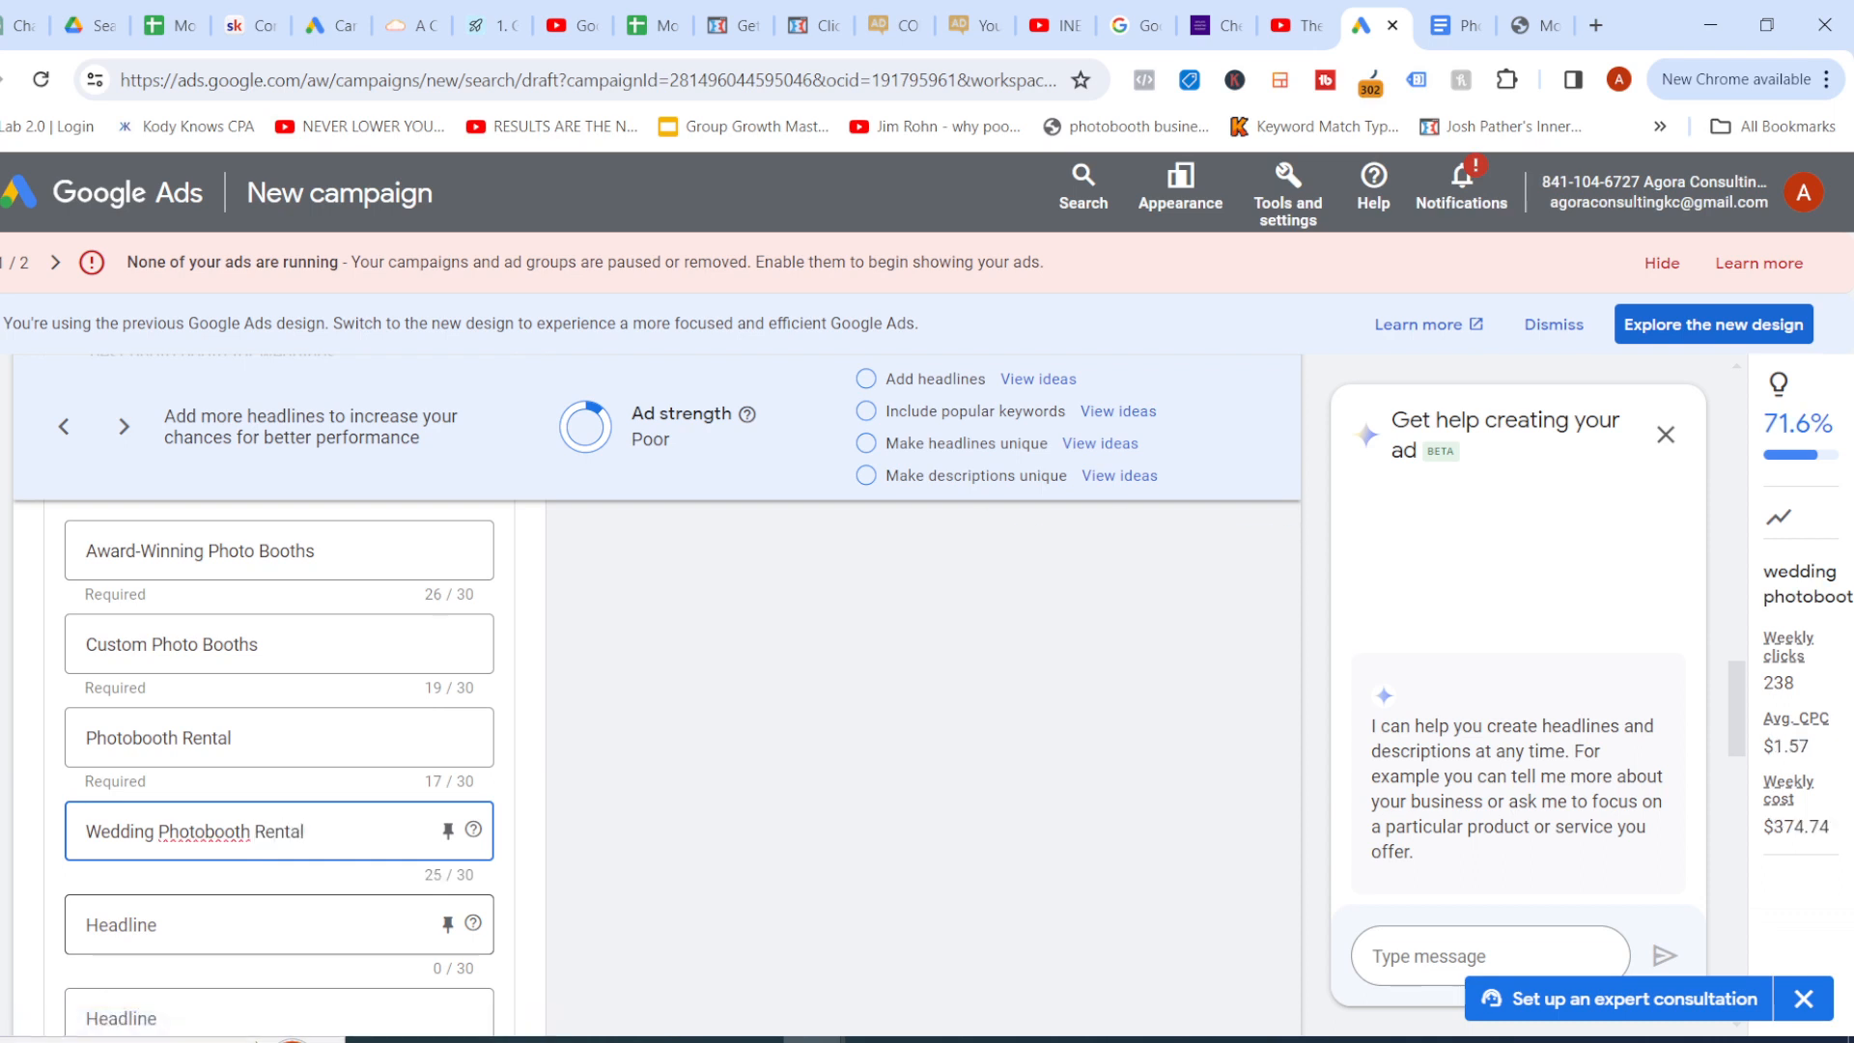
Enter "Rental near Atlanta, GA" as the fifth headline and add one more empty headline field
{"action": "scroll", "coordinate": [278, 925], "scroll_direction": "down", "scroll_amount": 2}
{"action": "left_click", "coordinate": [278, 767]}
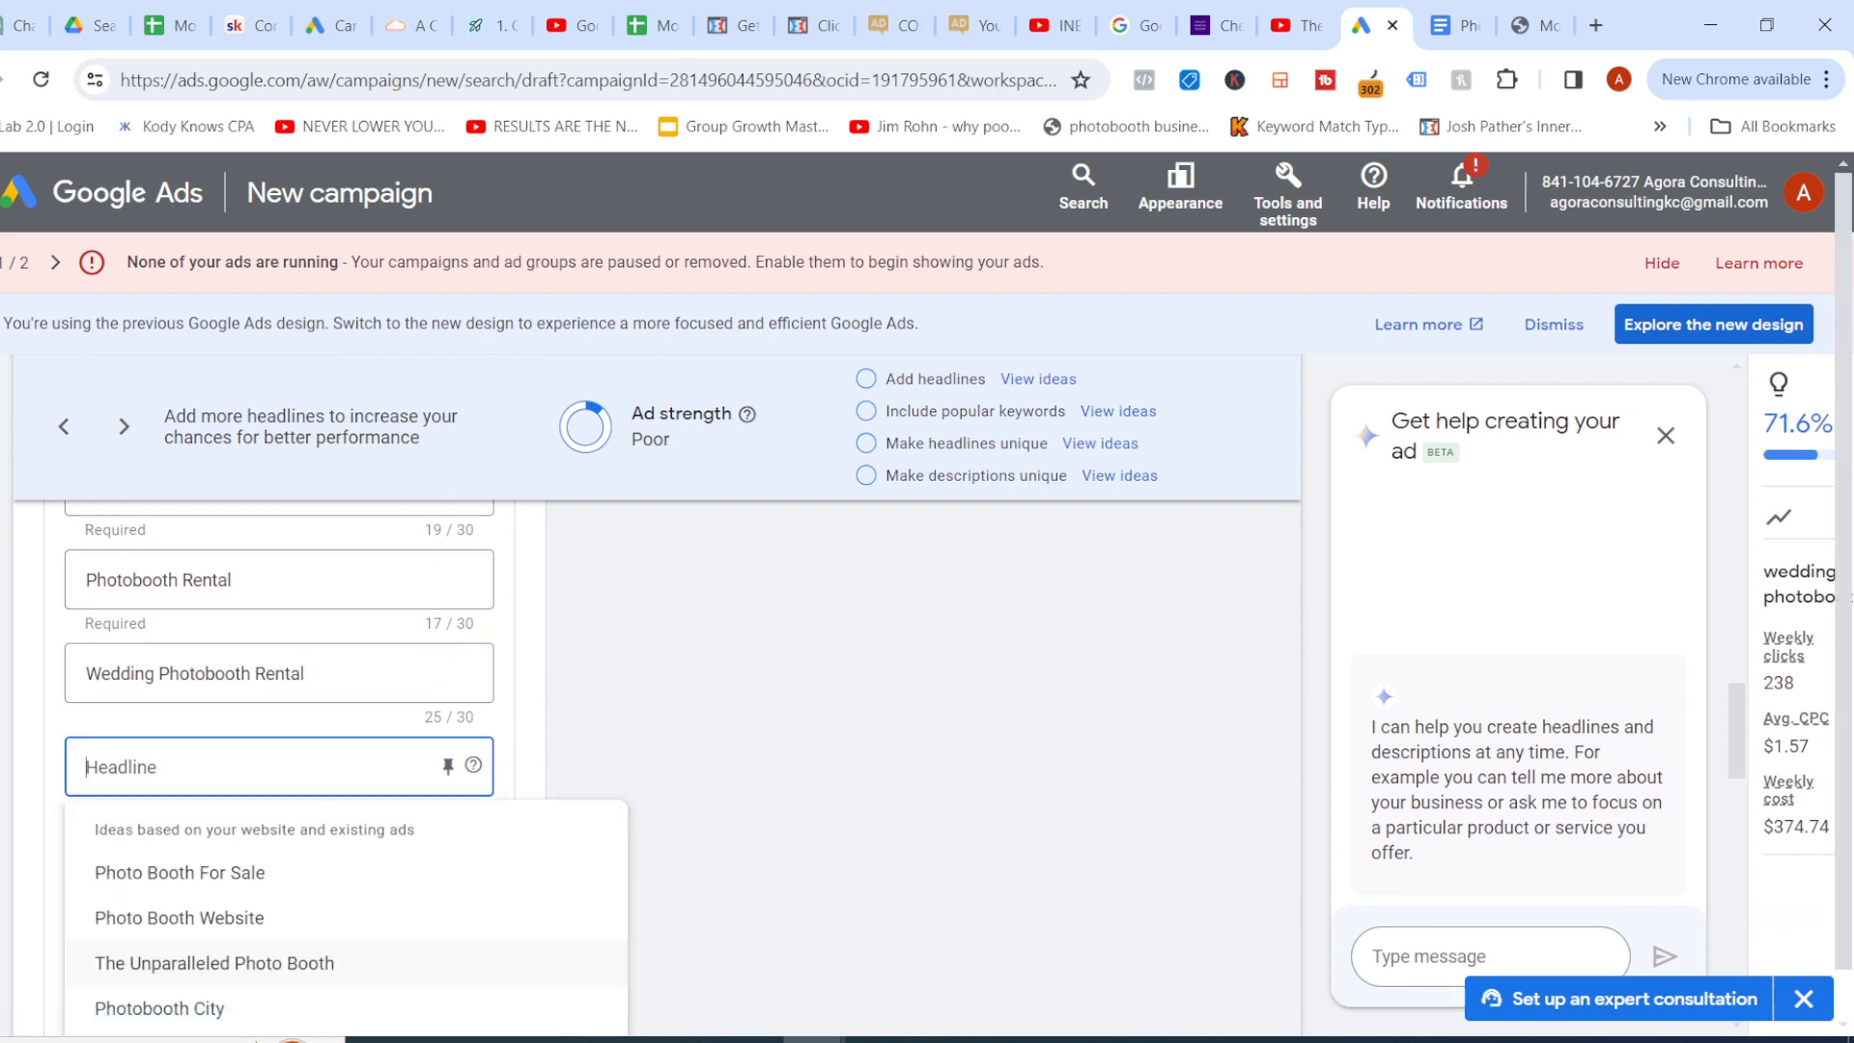
{"action": "type", "text": "Rental"}
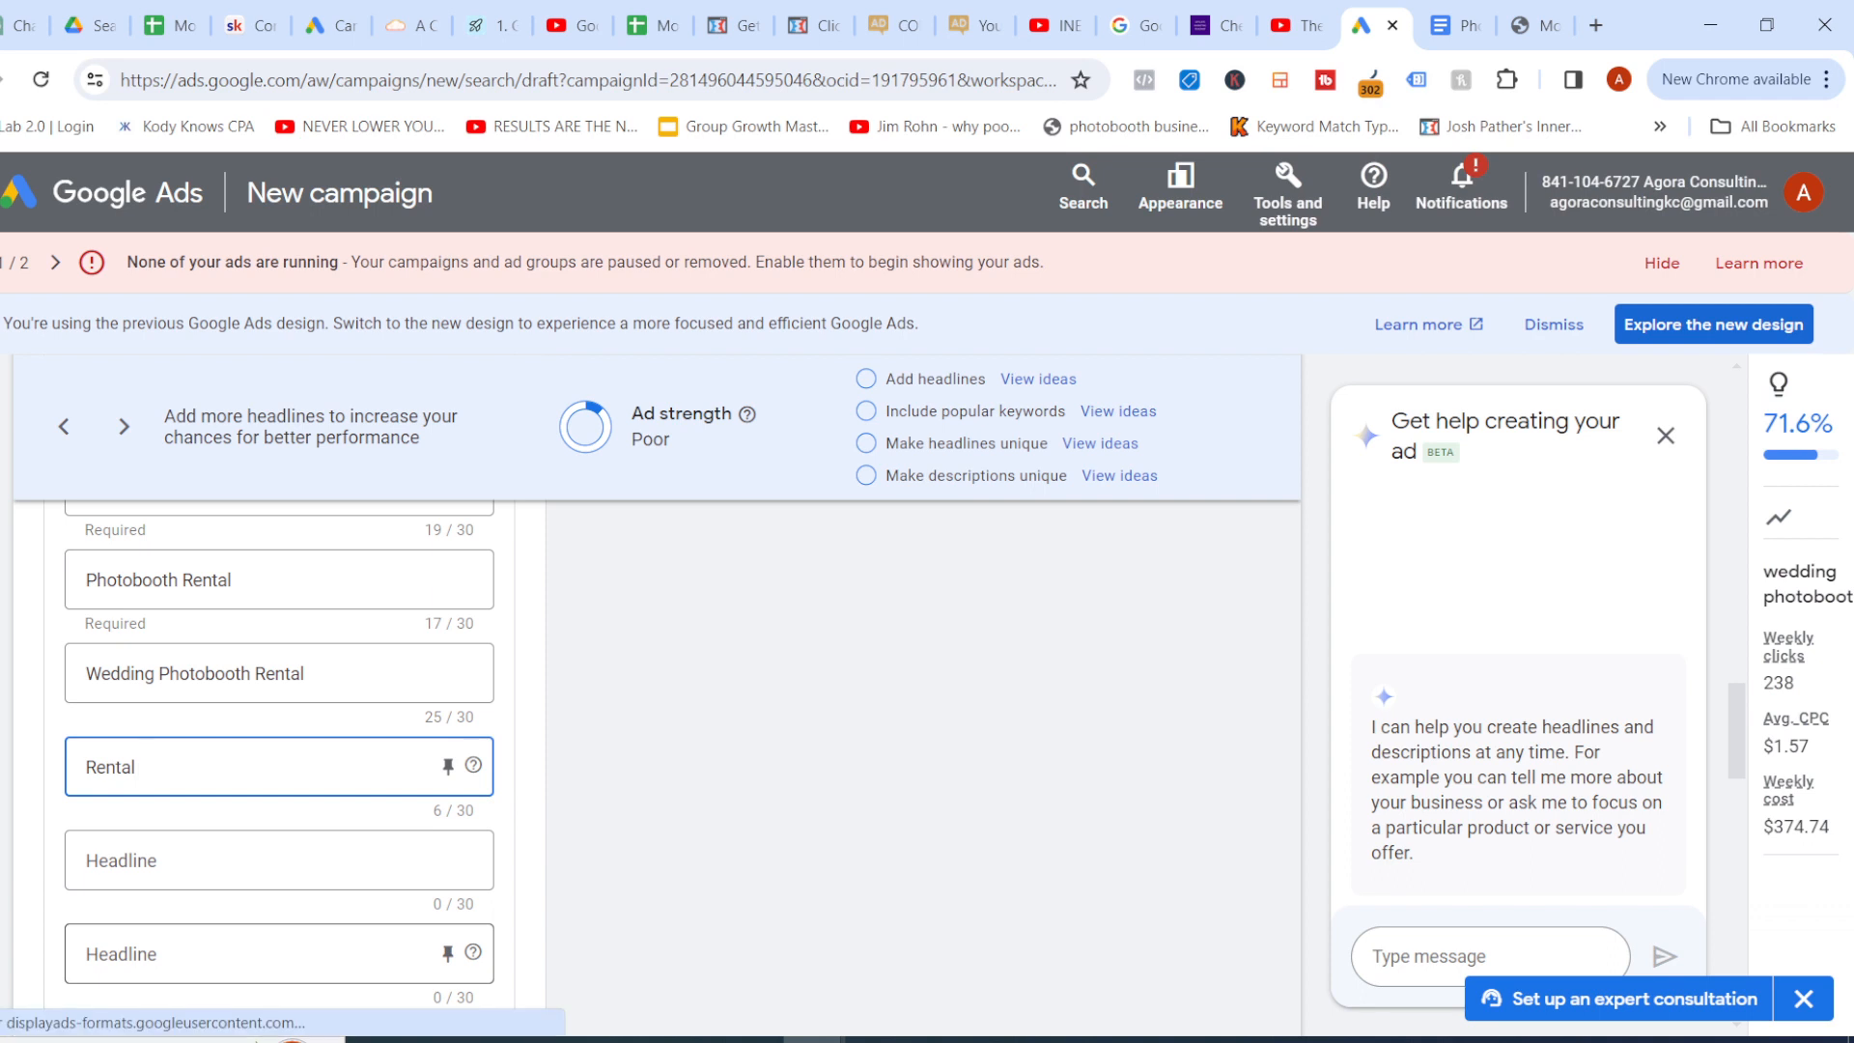
{"action": "type", "text": " near me"}
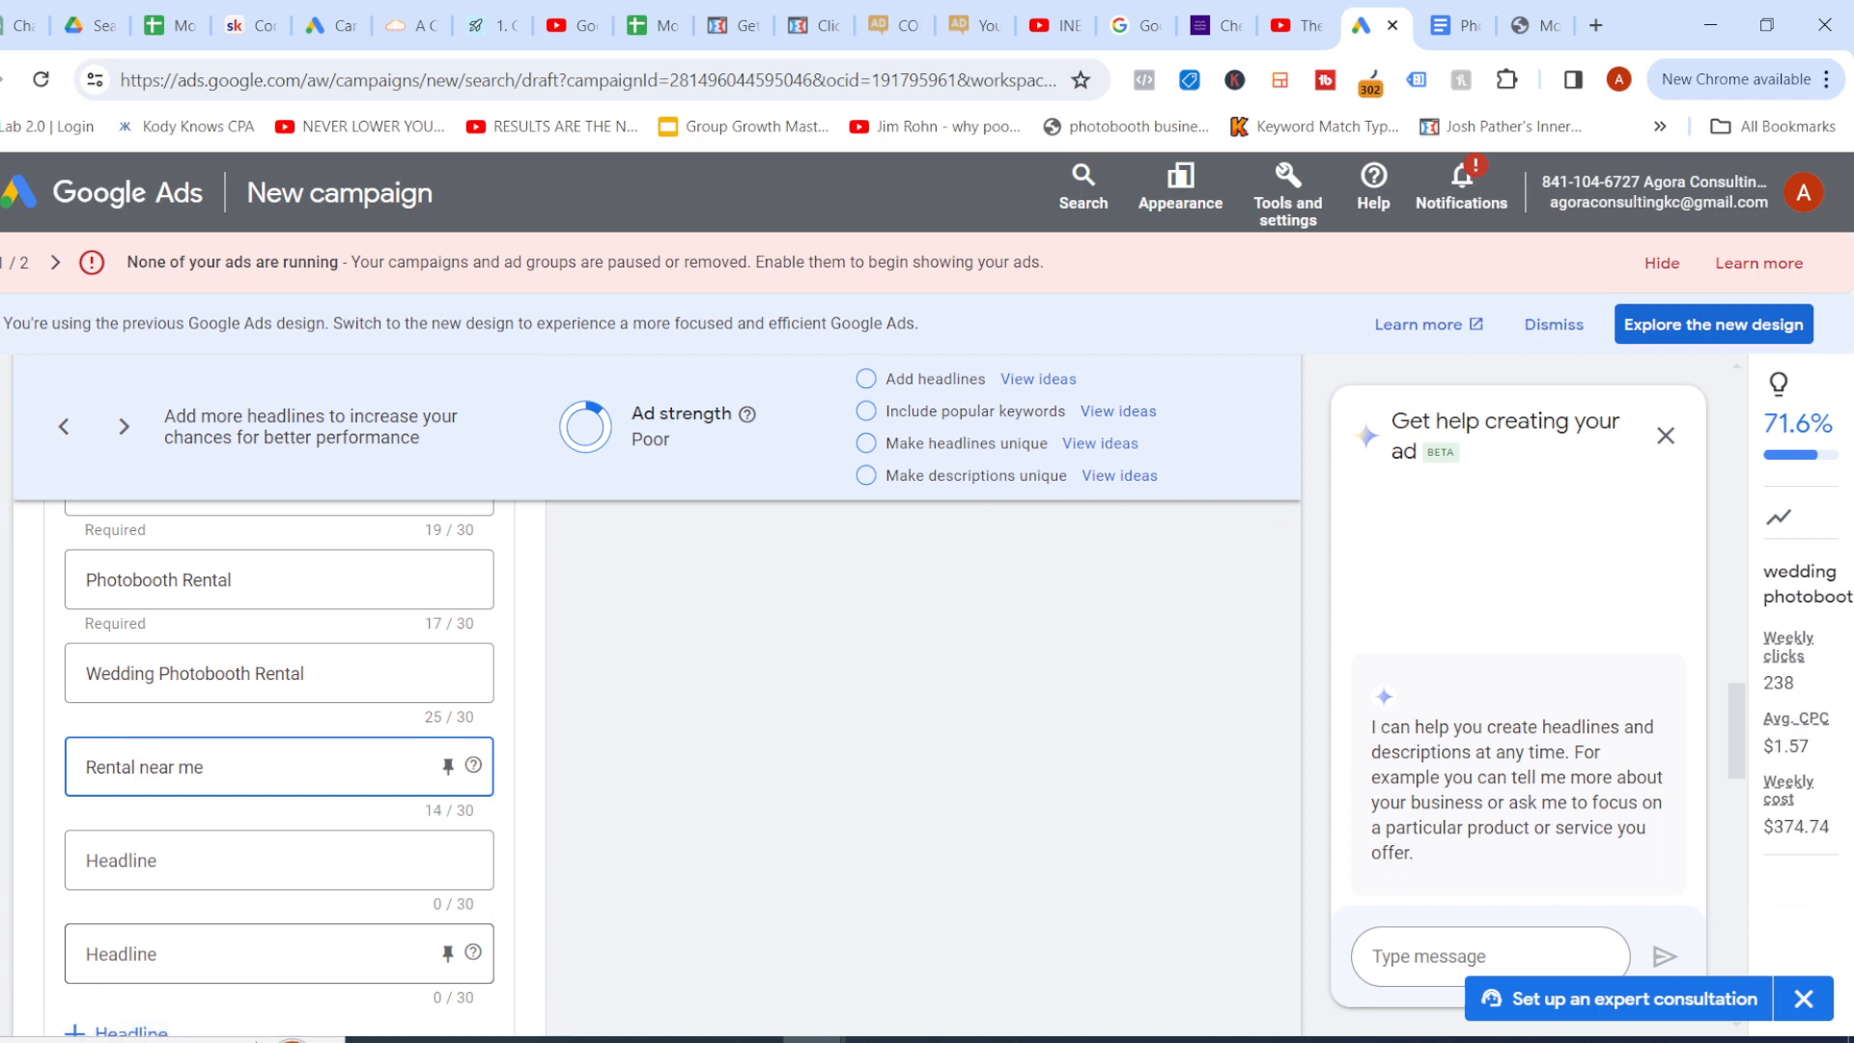
{"action": "key", "text": "BackSpace"}
{"action": "key", "text": "BackSpace"}
{"action": "key", "text": "BackSpace"}
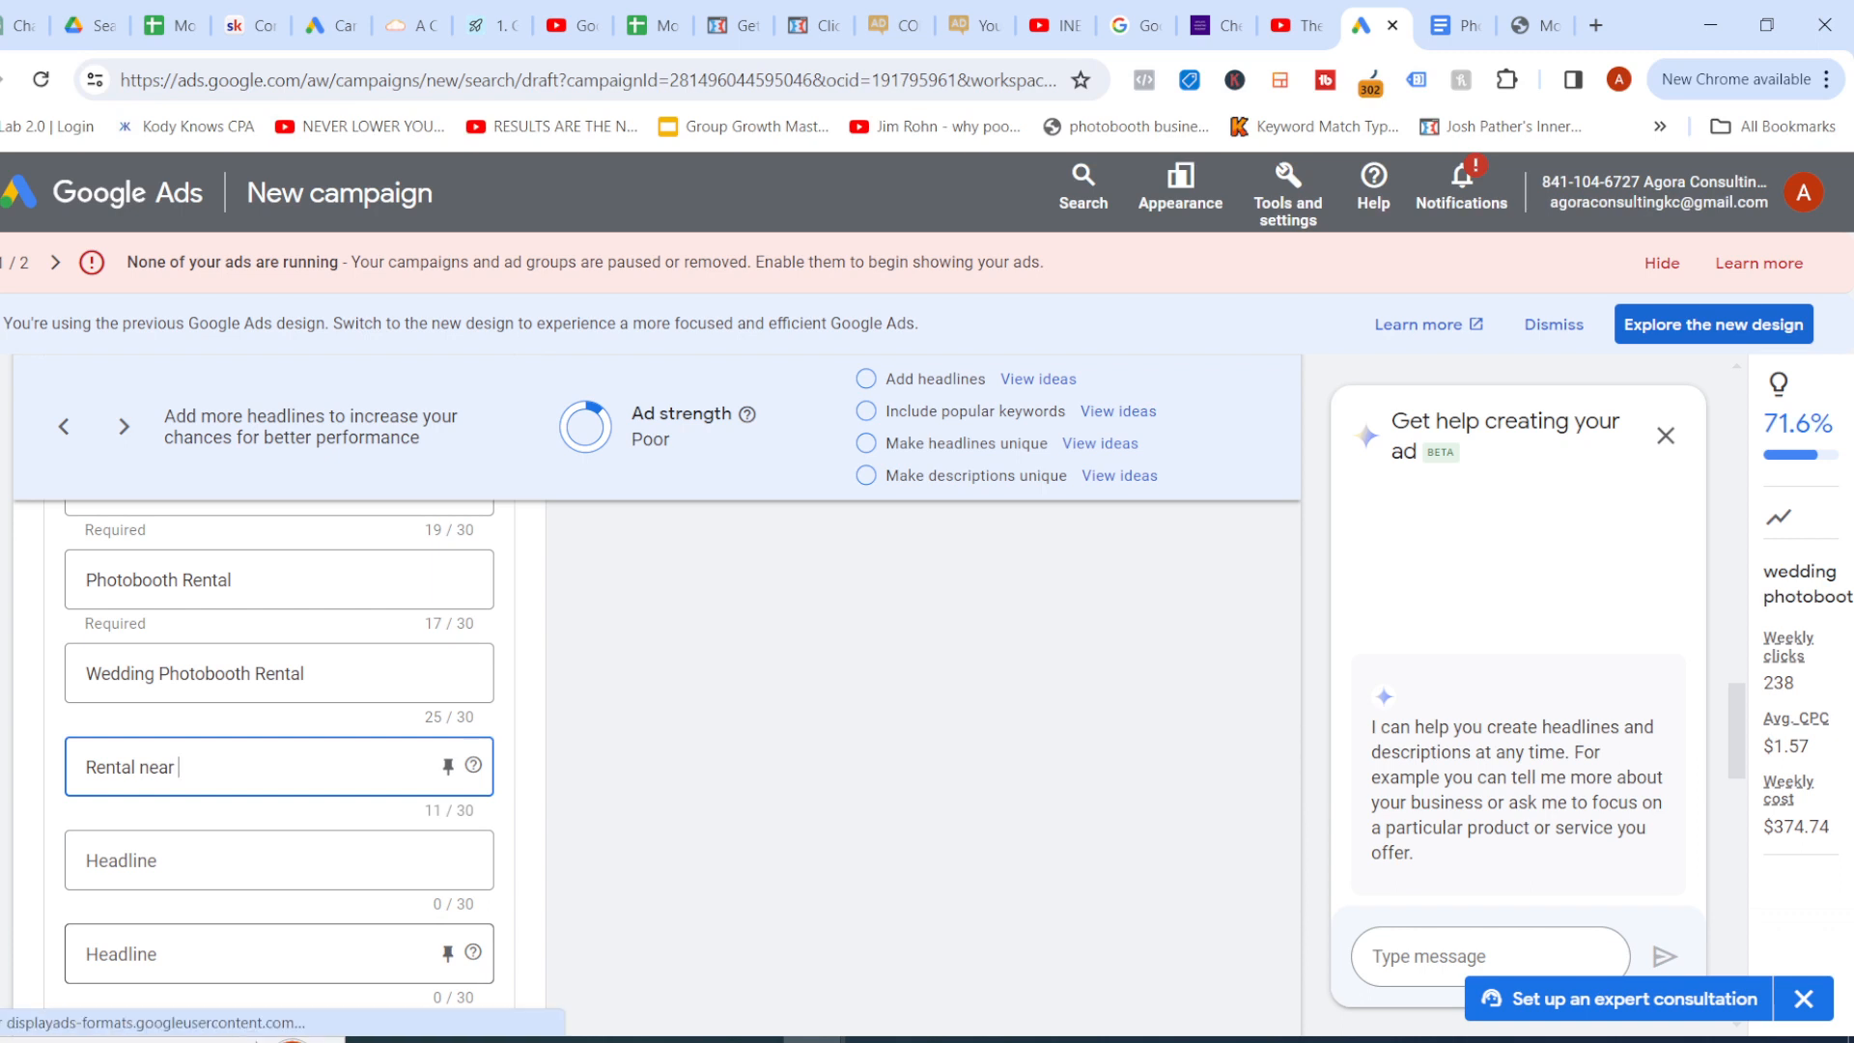
{"action": "type", "text": "Atlan"}
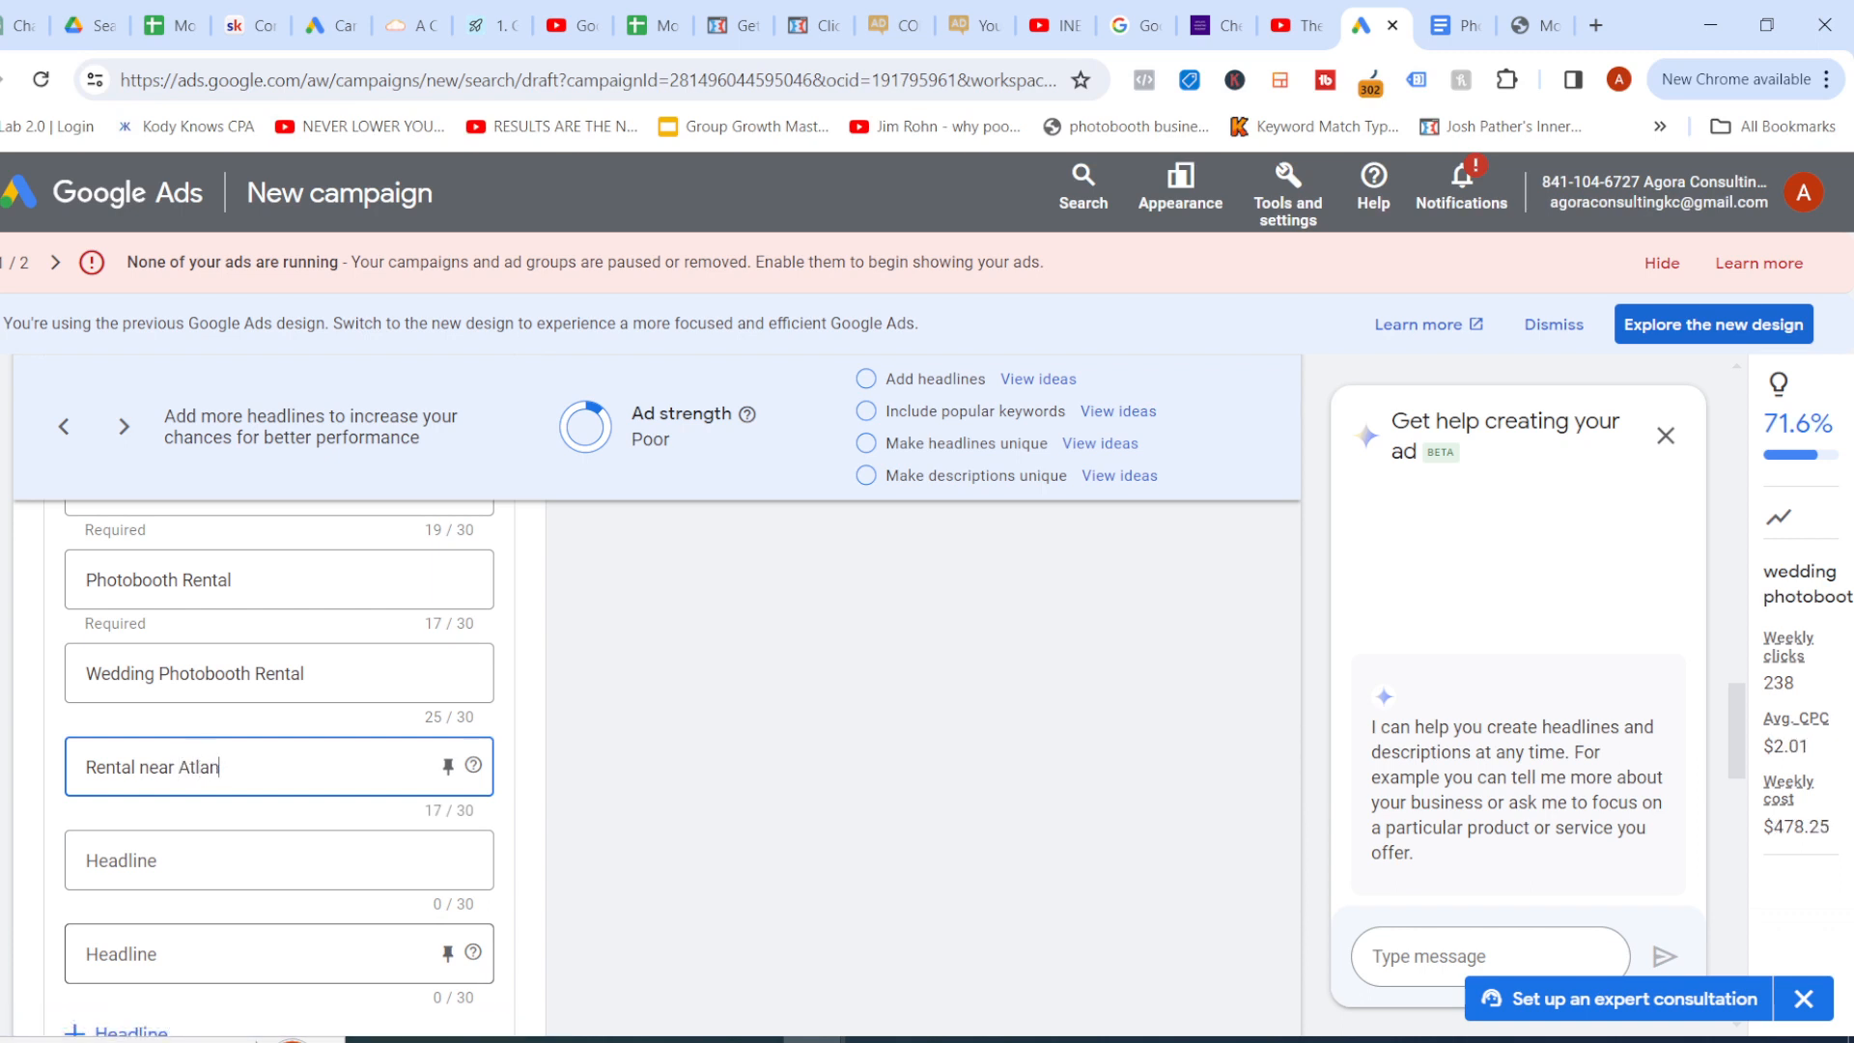
{"action": "type", "text": "ta, GA"}
{"action": "scroll", "coordinate": [280, 763], "scroll_direction": "down", "scroll_amount": 3}
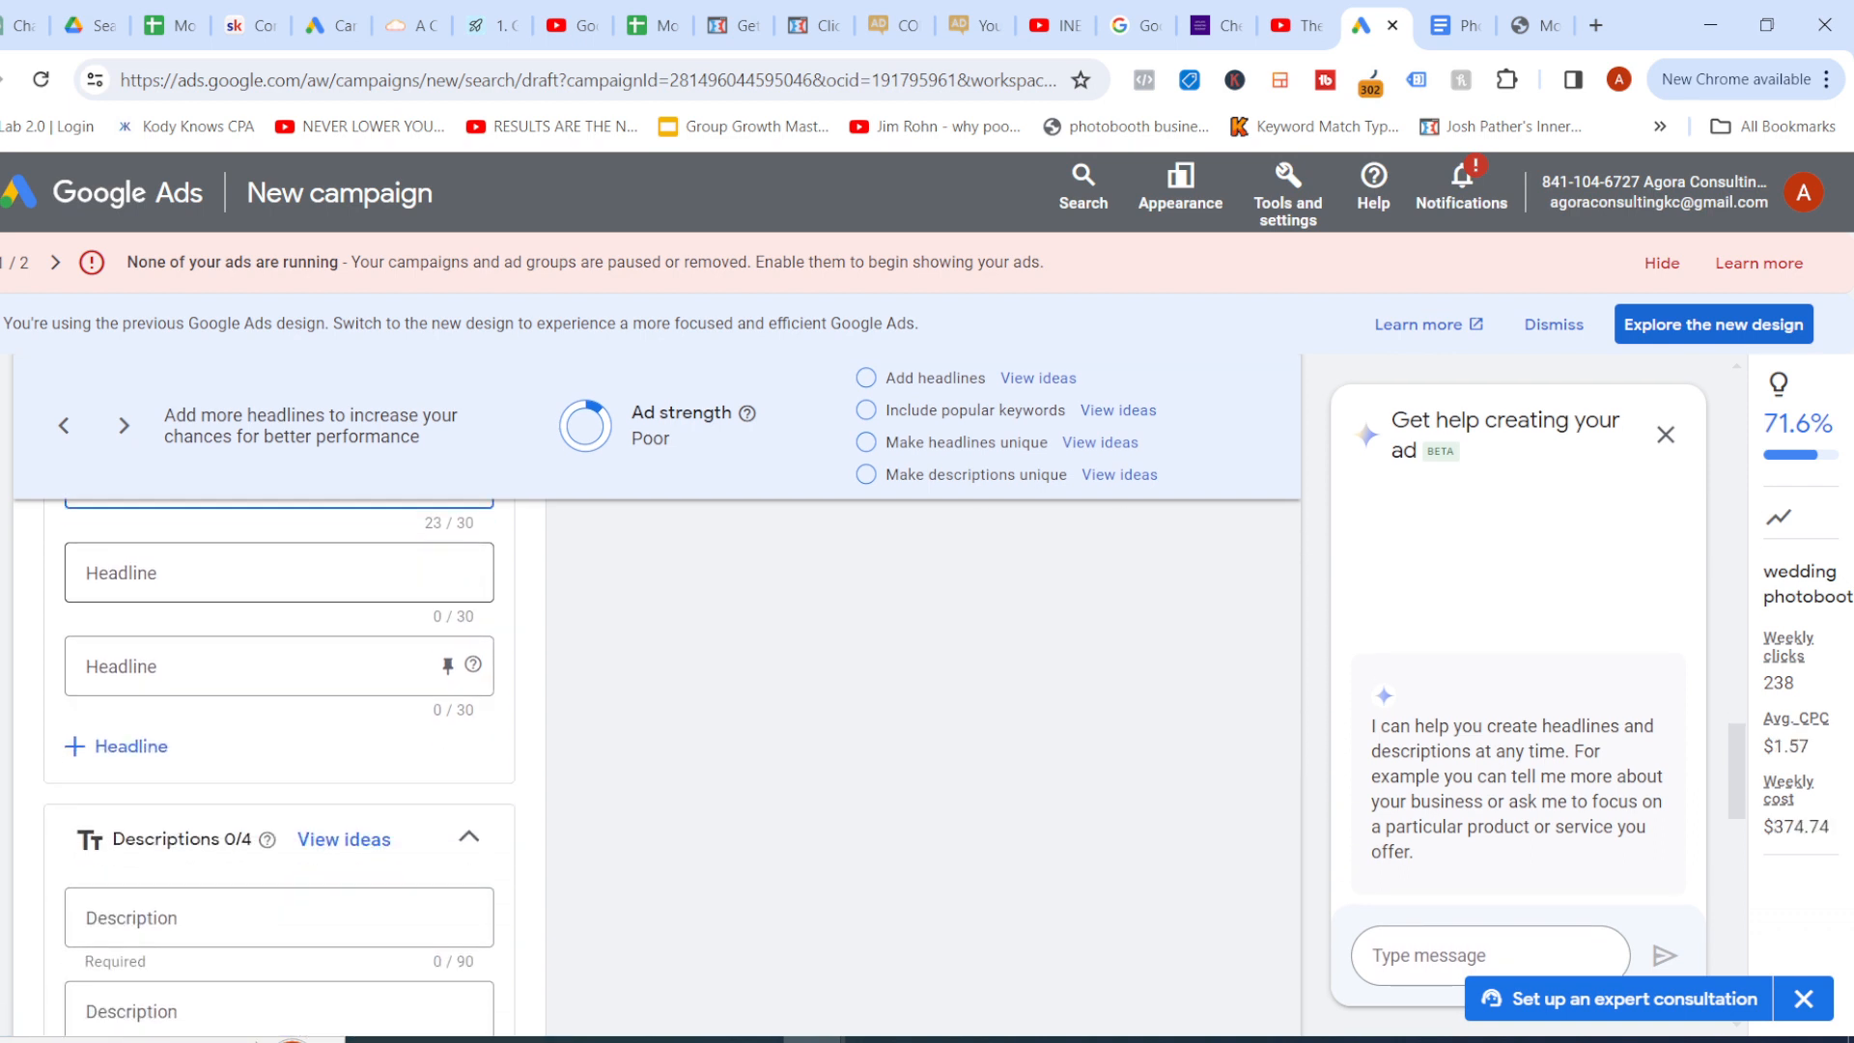
{"action": "left_click", "coordinate": [116, 746]}
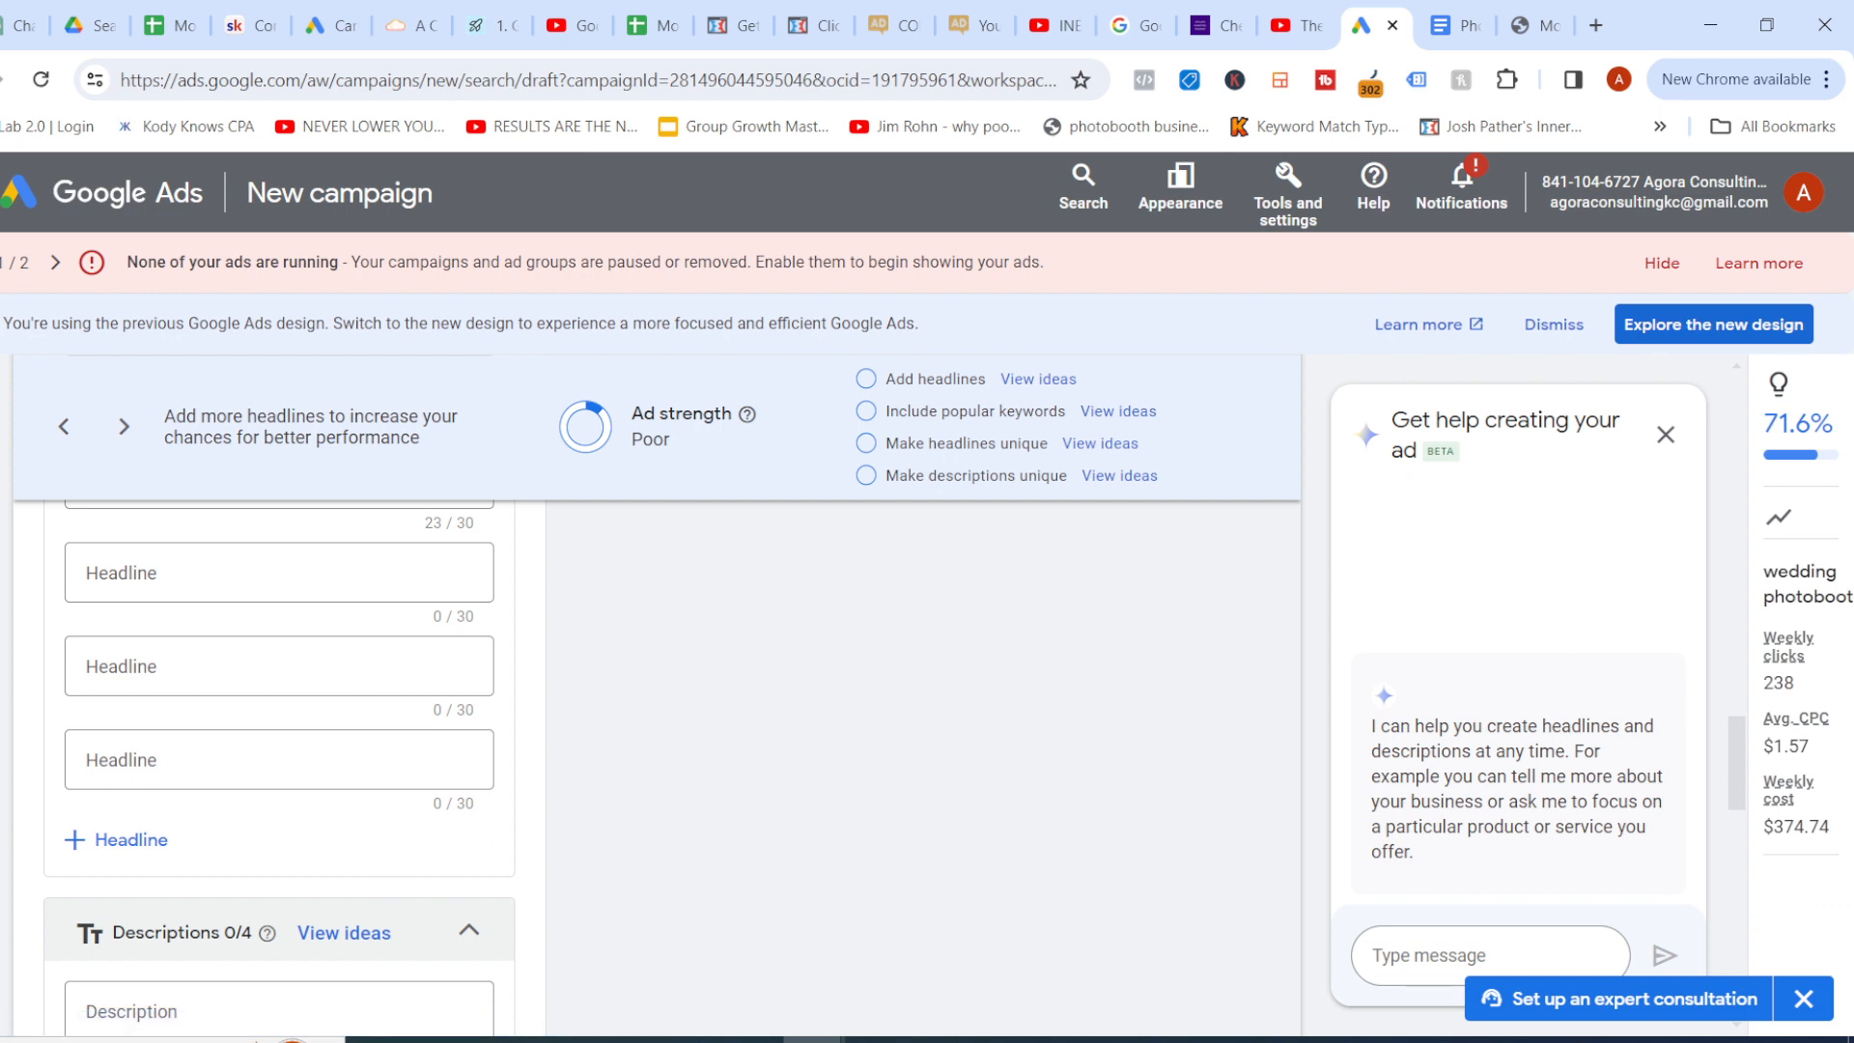
Use the suggested idea "Most Affordable Photo Booth For Sale In The Market" as the ad's first description
{"action": "scroll", "coordinate": [279, 696], "scroll_direction": "down", "scroll_amount": 3}
{"action": "left_click", "coordinate": [261, 727]}
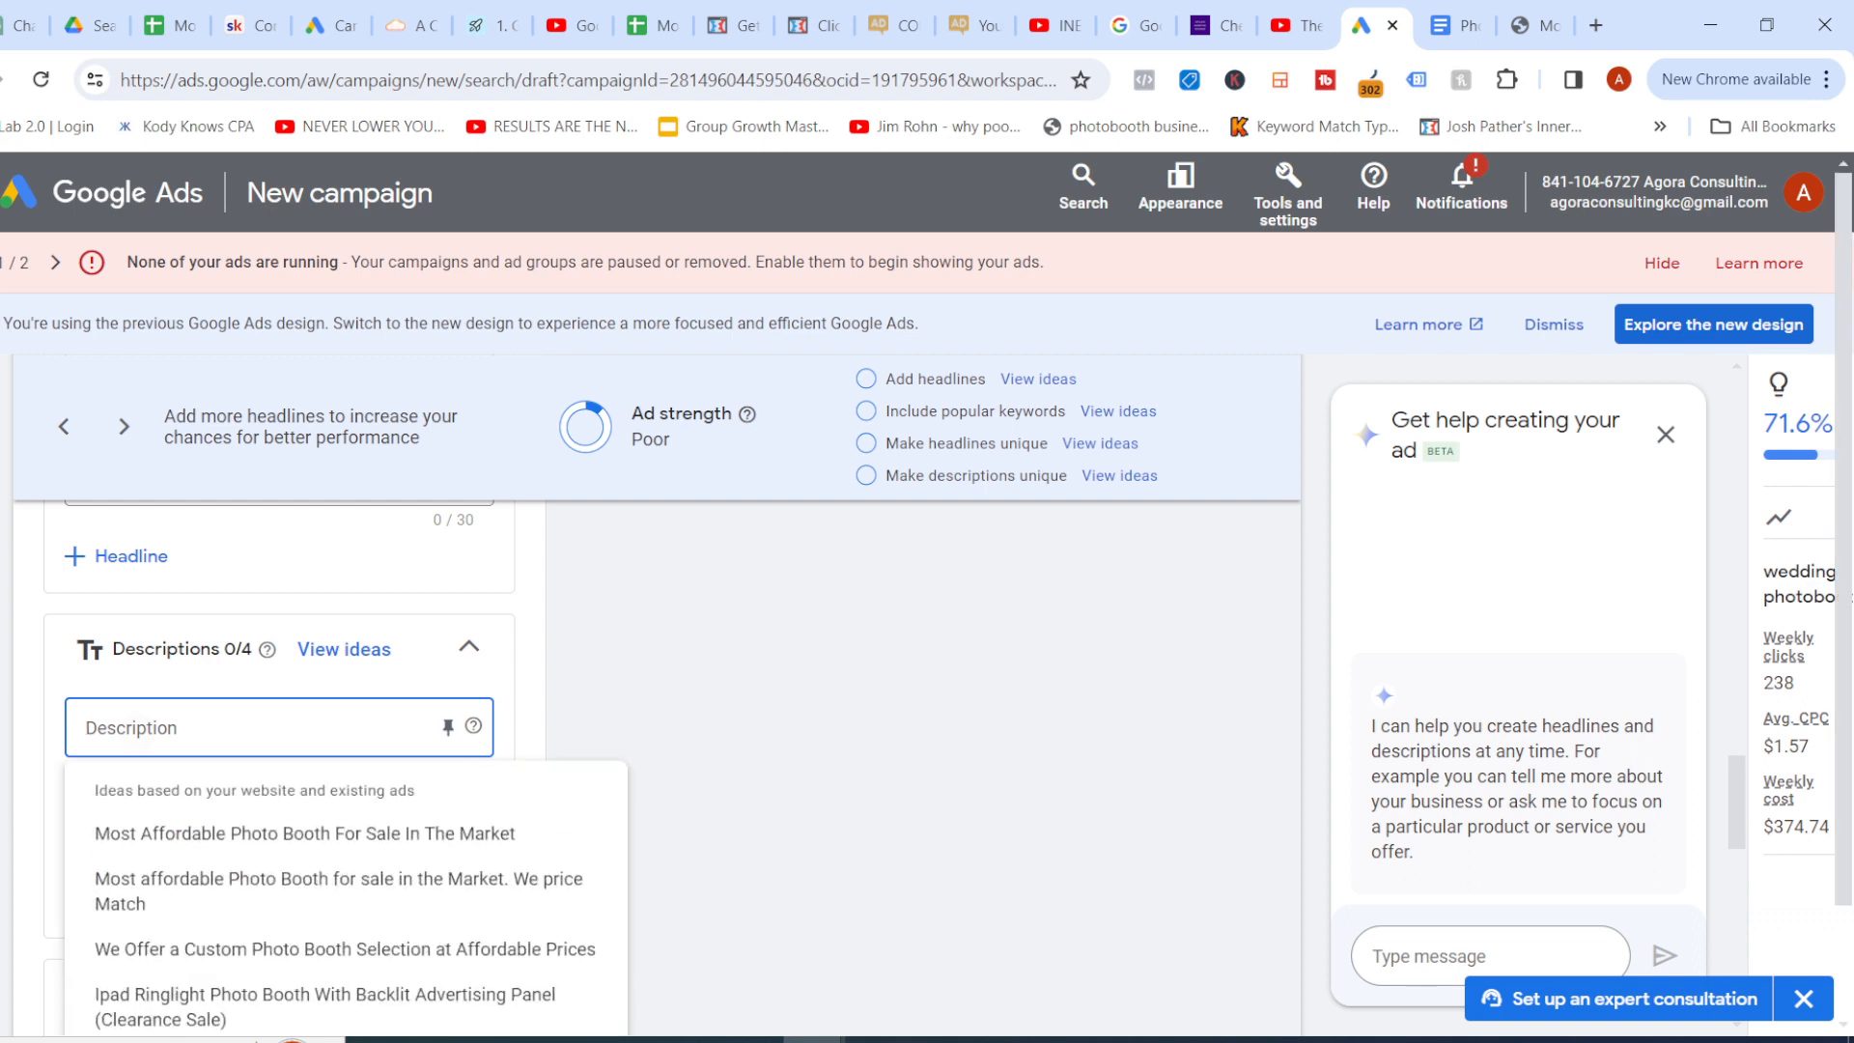
{"action": "scroll", "coordinate": [261, 728], "scroll_direction": "down", "scroll_amount": 2}
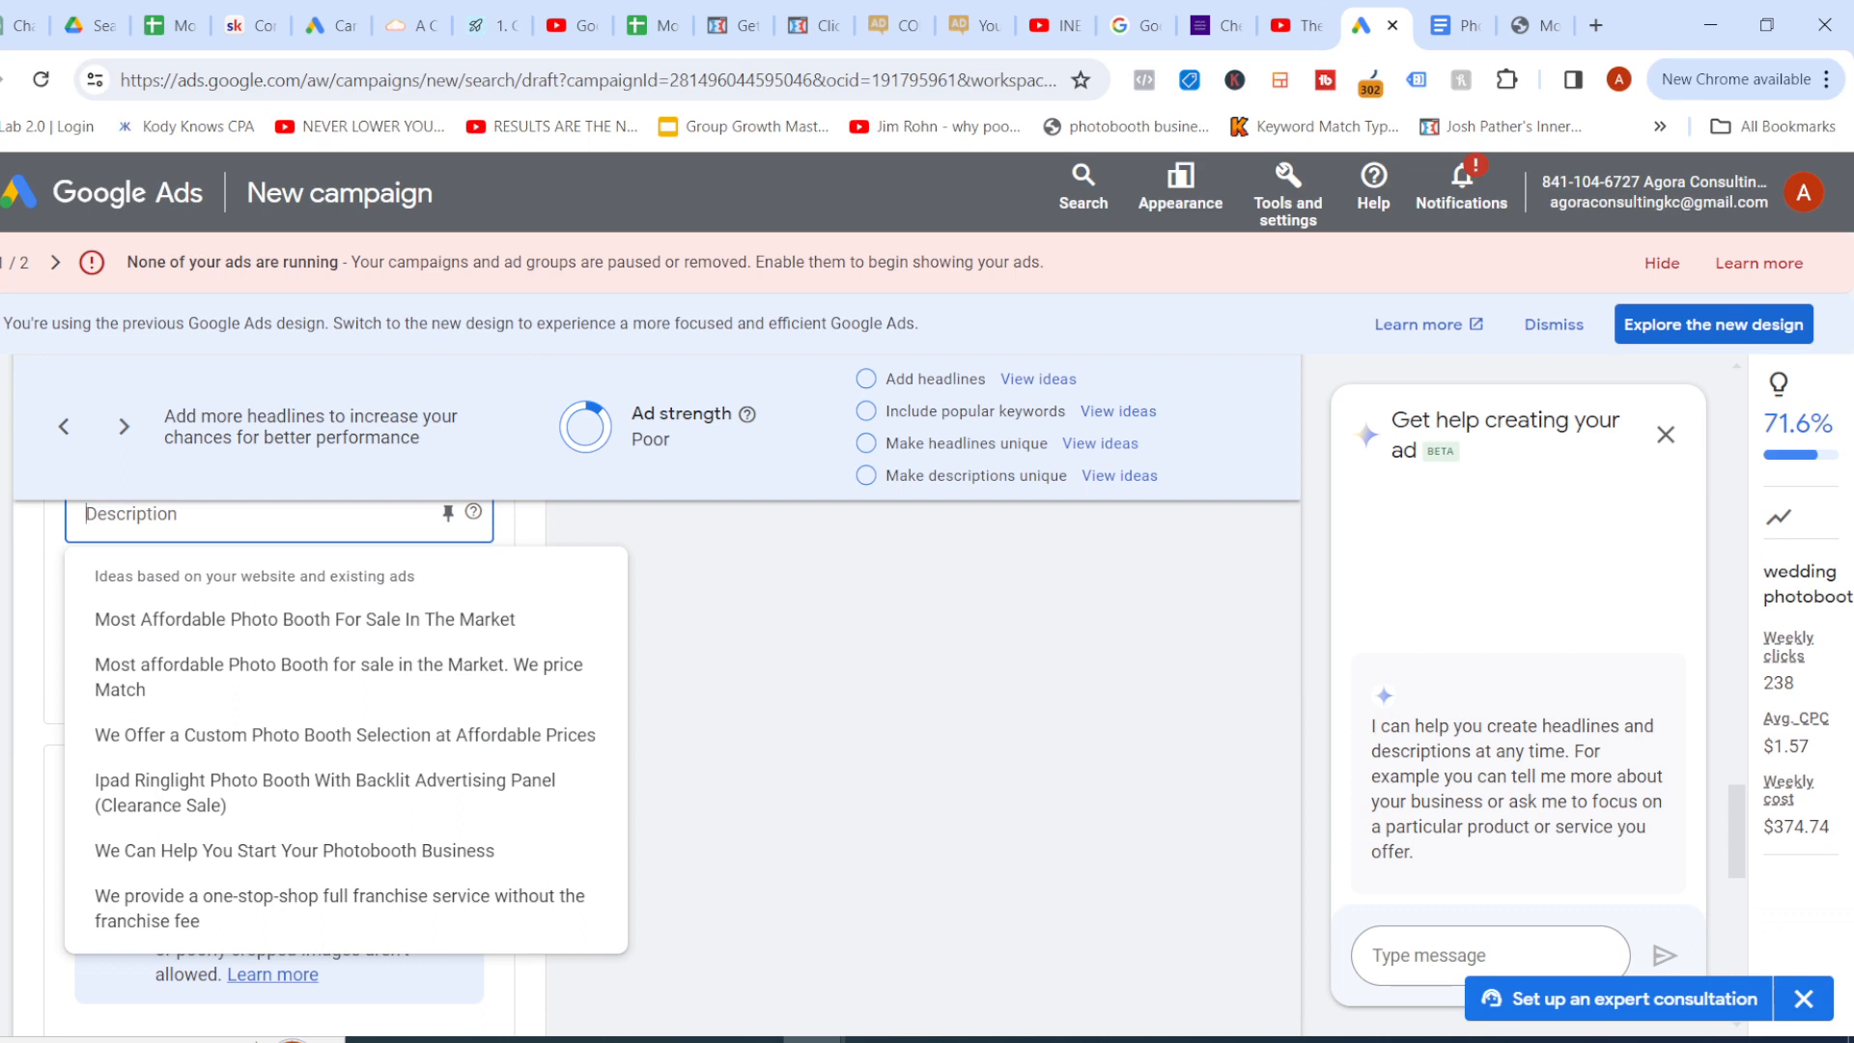
{"action": "left_click", "coordinate": [209, 619]}
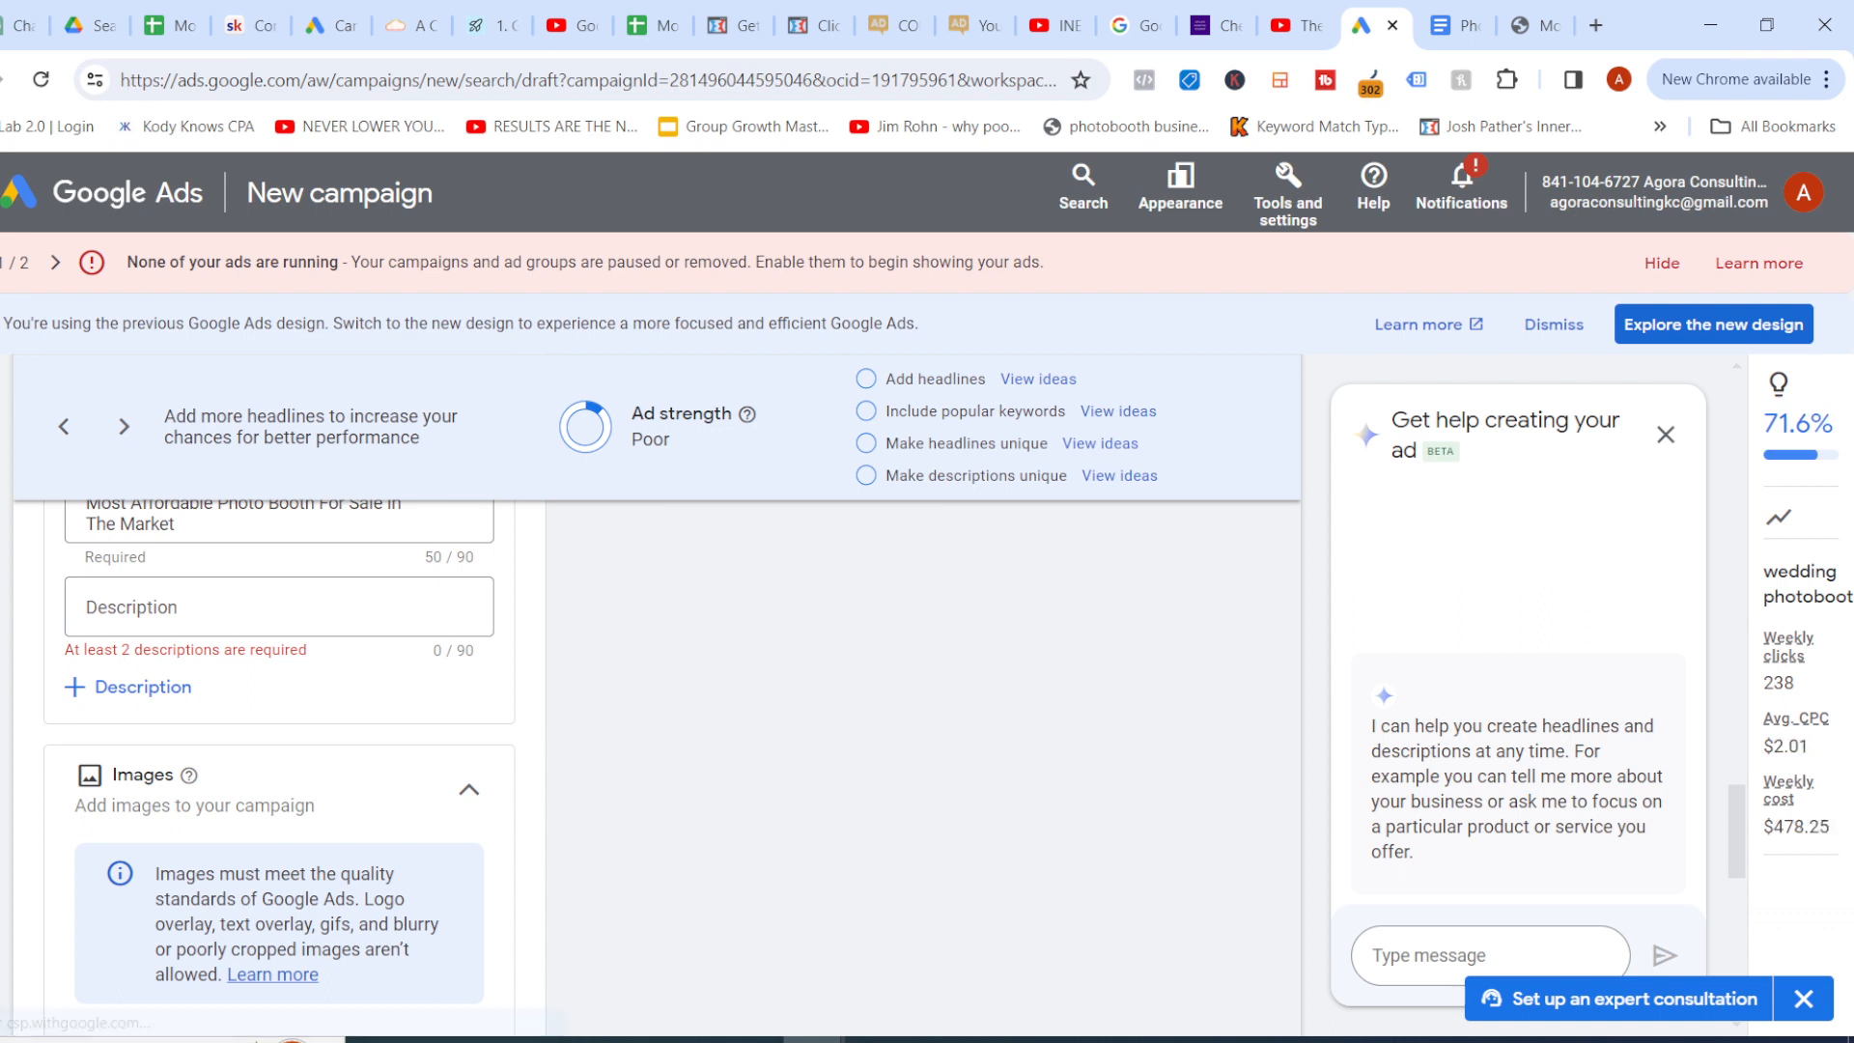
Replace the word "Sale" with "Rental" in the first description
{"action": "scroll", "coordinate": [632, 652], "scroll_direction": "up", "scroll_amount": 1}
{"action": "scroll", "coordinate": [632, 652], "scroll_direction": "up", "scroll_amount": 1}
{"action": "left_click", "coordinate": [391, 623]}
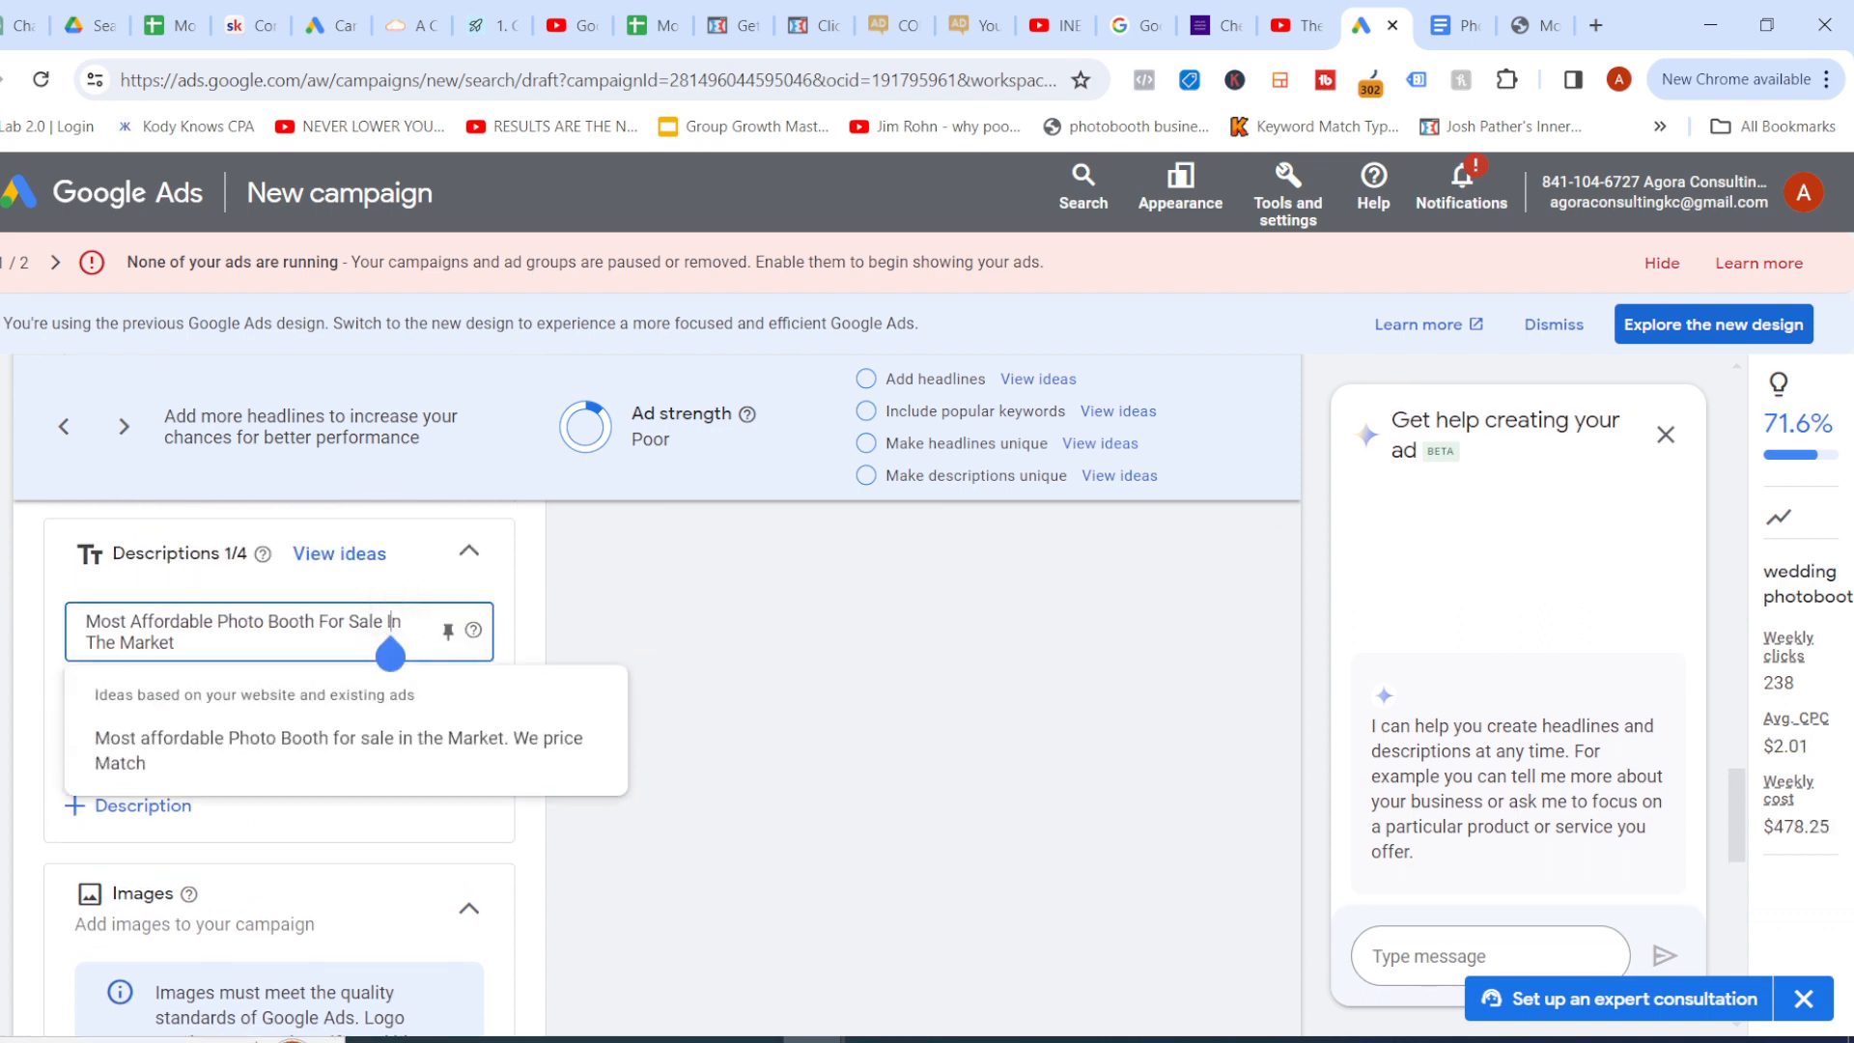
{"action": "key", "text": "BackSpace"}
{"action": "key", "text": "BackSpace"}
{"action": "key", "text": "BackSpace"}
{"action": "key", "text": "BackSpace"}
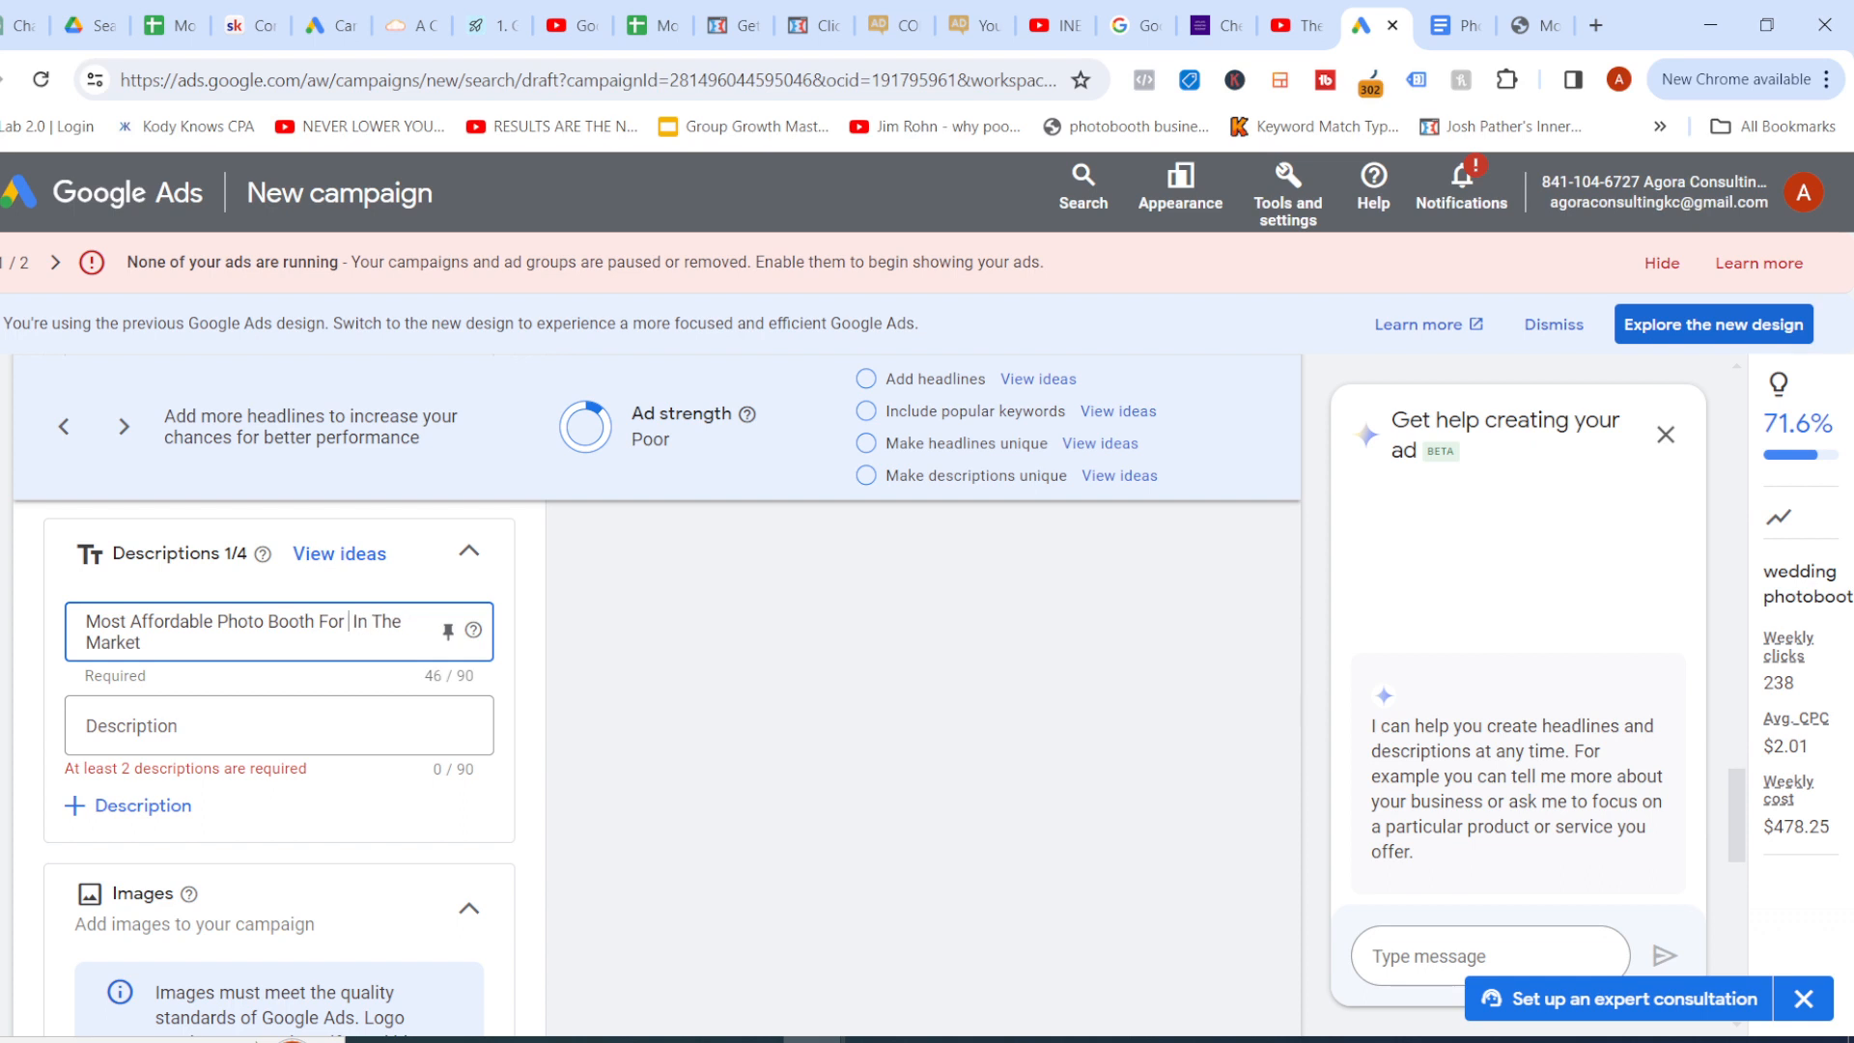
{"action": "type", "text": "Rental"}
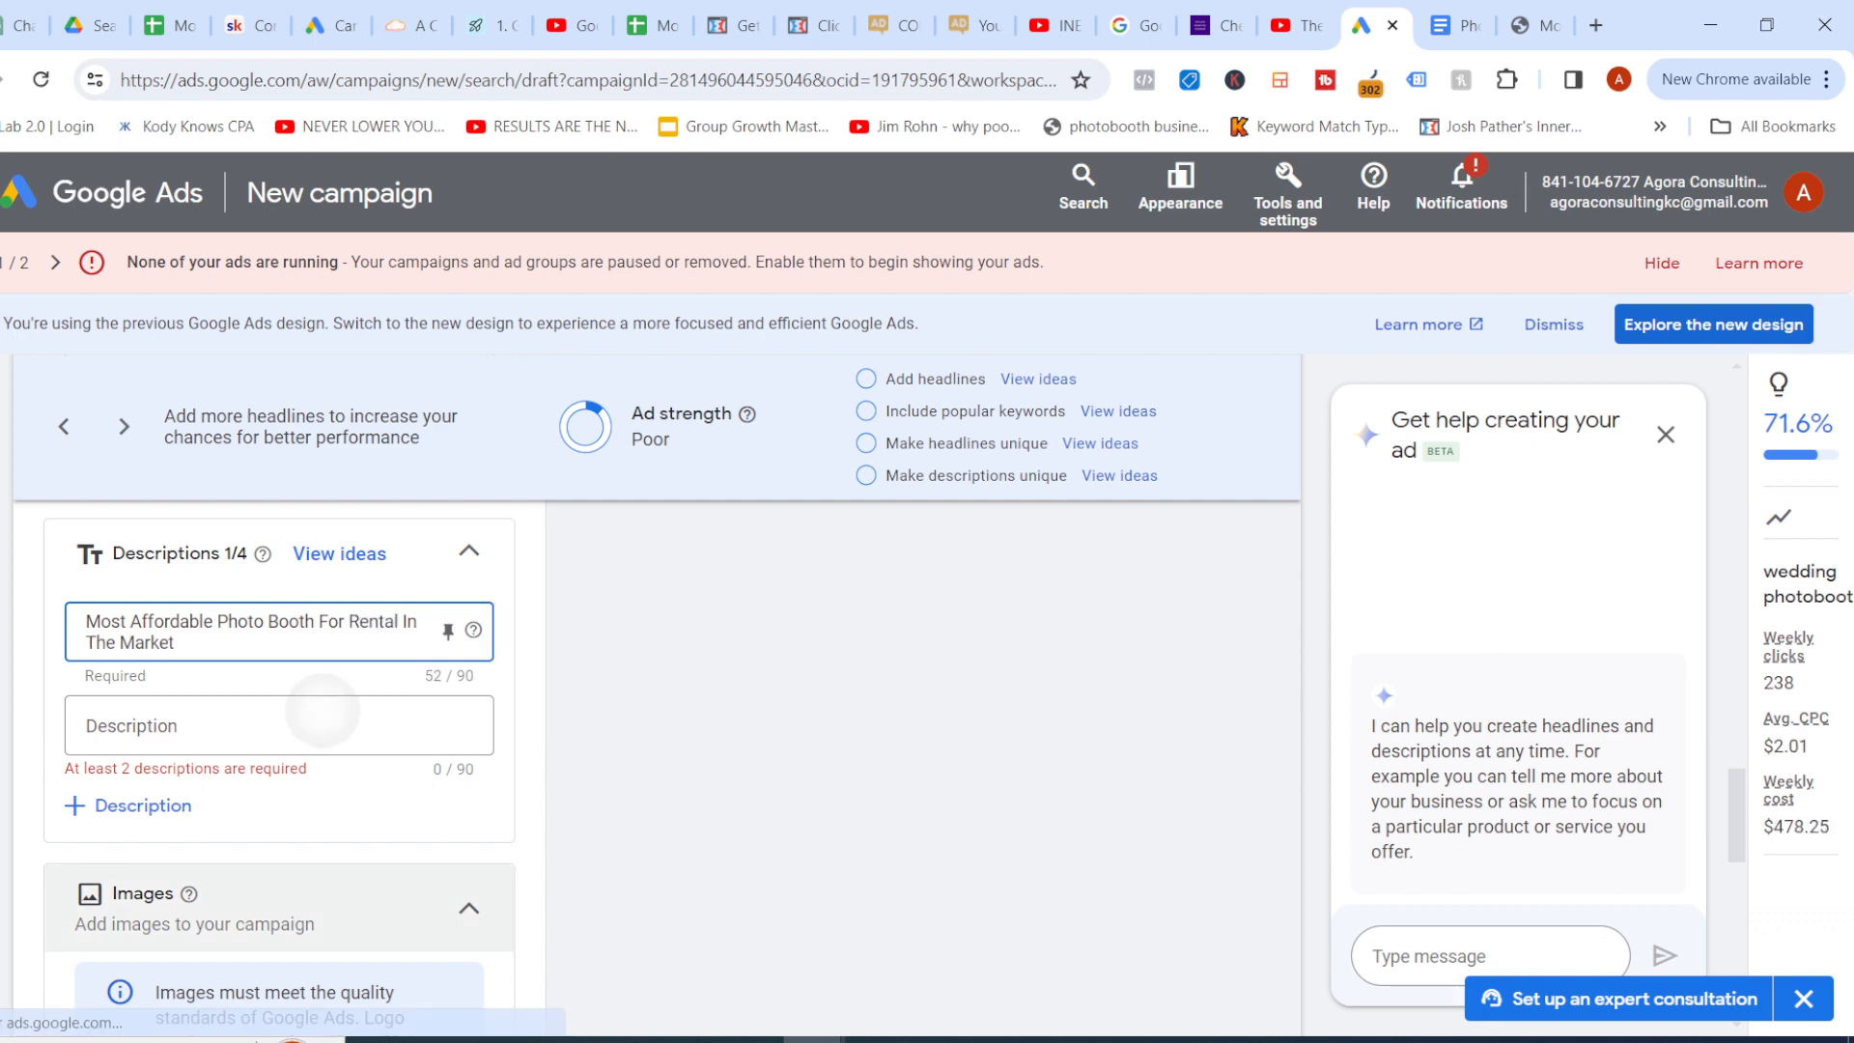
Use the suggested "We Offer a Custom Photo Booth Selection at Affordable Prices" as the second description and view the ideas for the third
{"action": "left_click", "coordinate": [323, 722]}
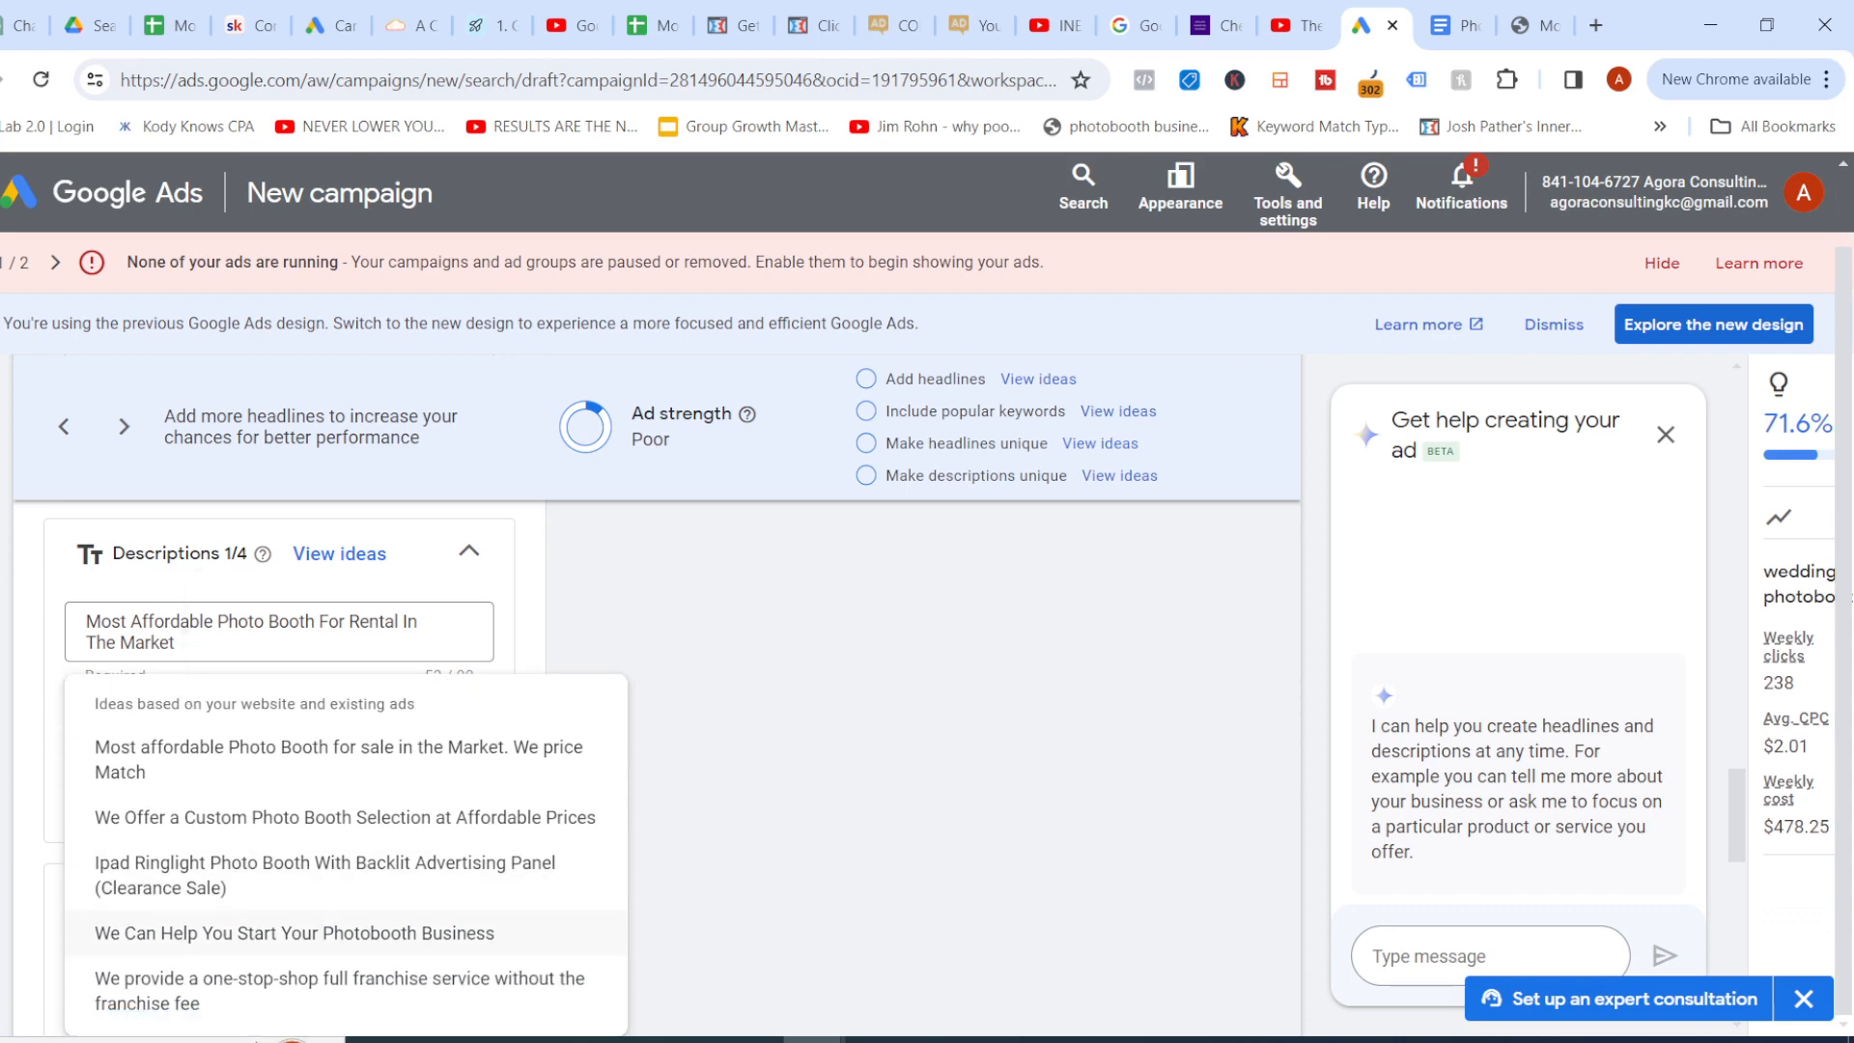
{"action": "left_click", "coordinate": [344, 817]}
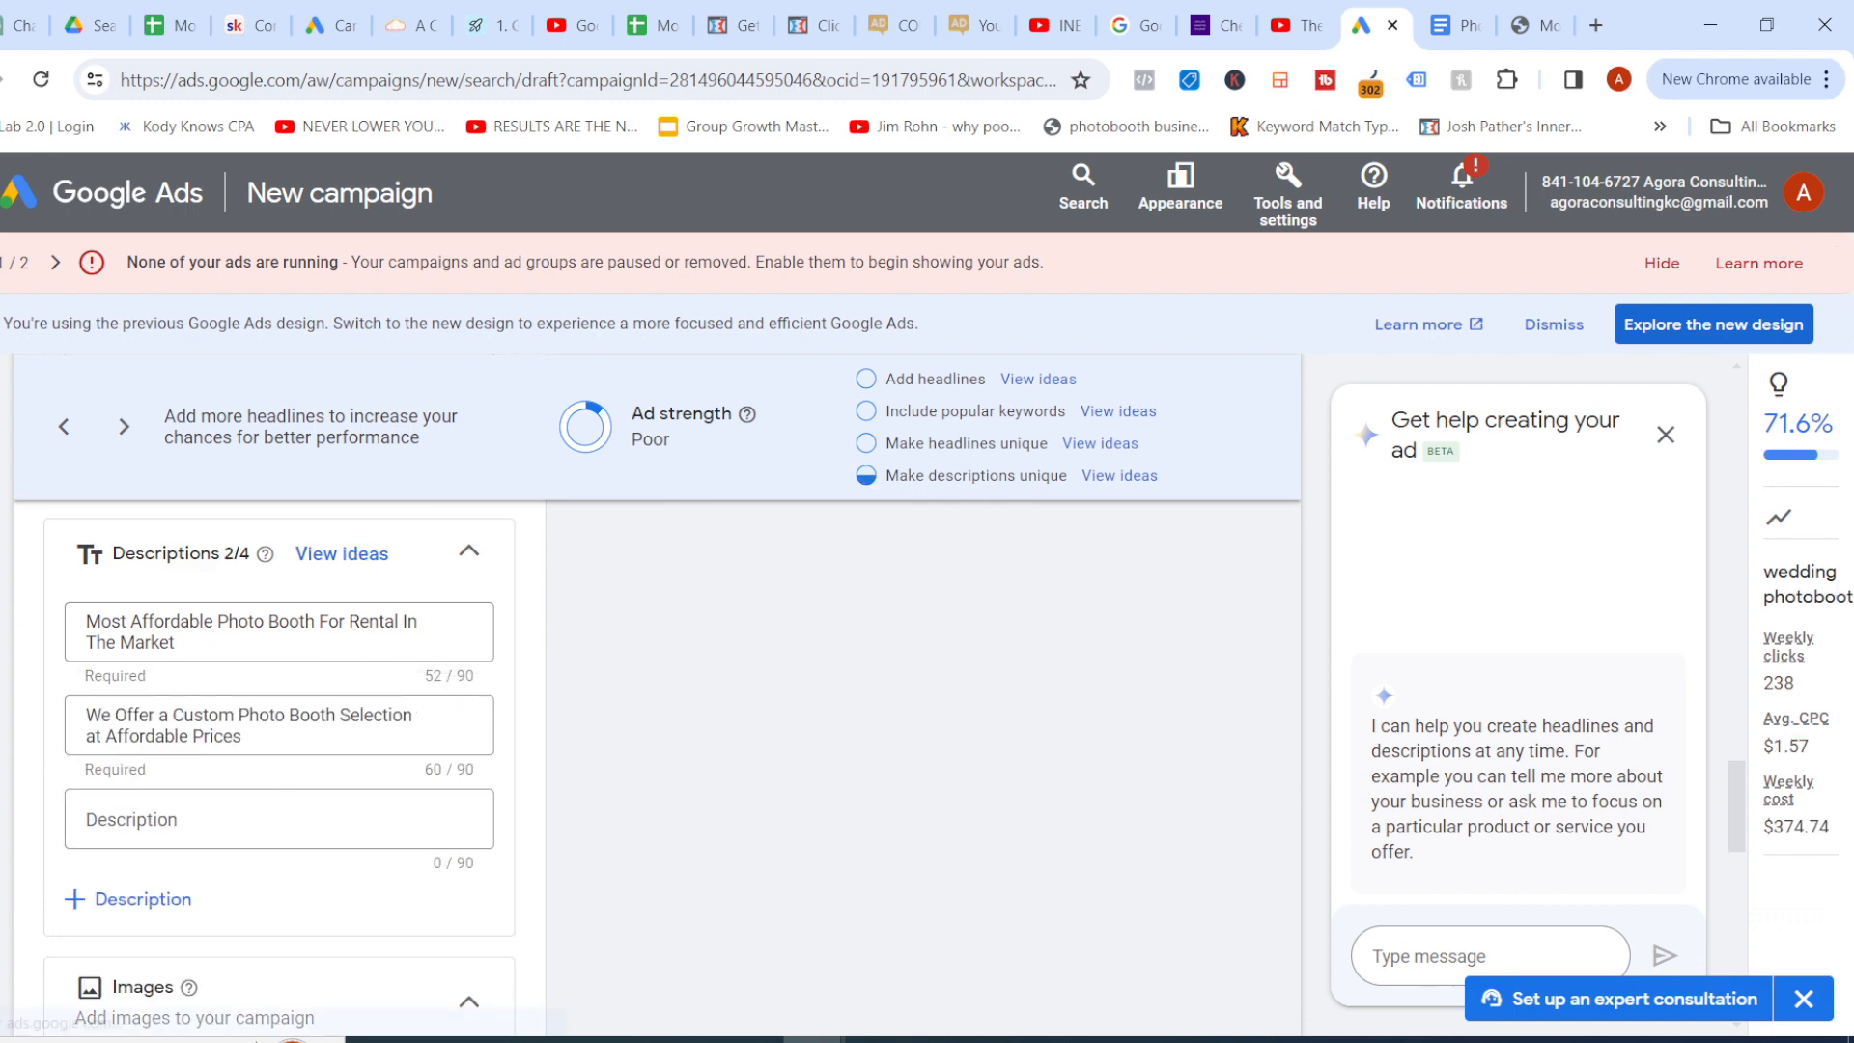
{"action": "left_click", "coordinate": [261, 819]}
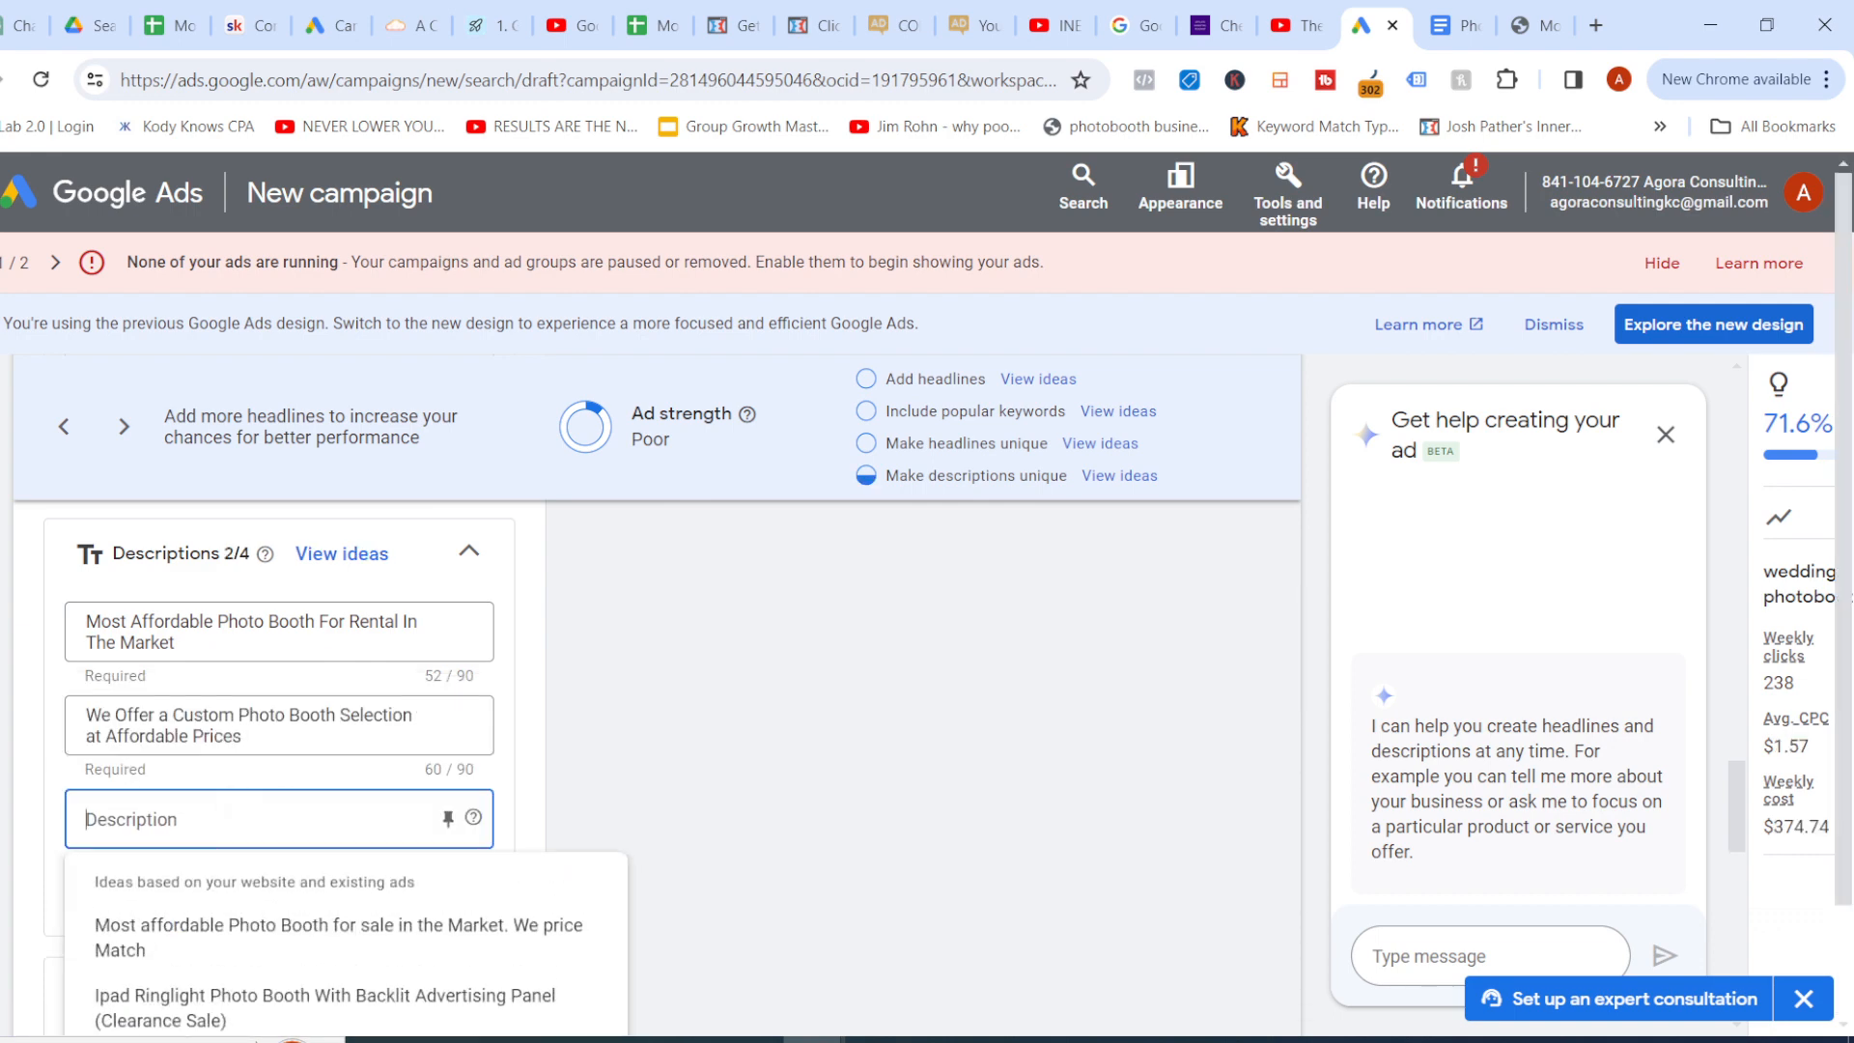
{"action": "scroll", "coordinate": [290, 724], "scroll_direction": "down", "scroll_amount": 3}
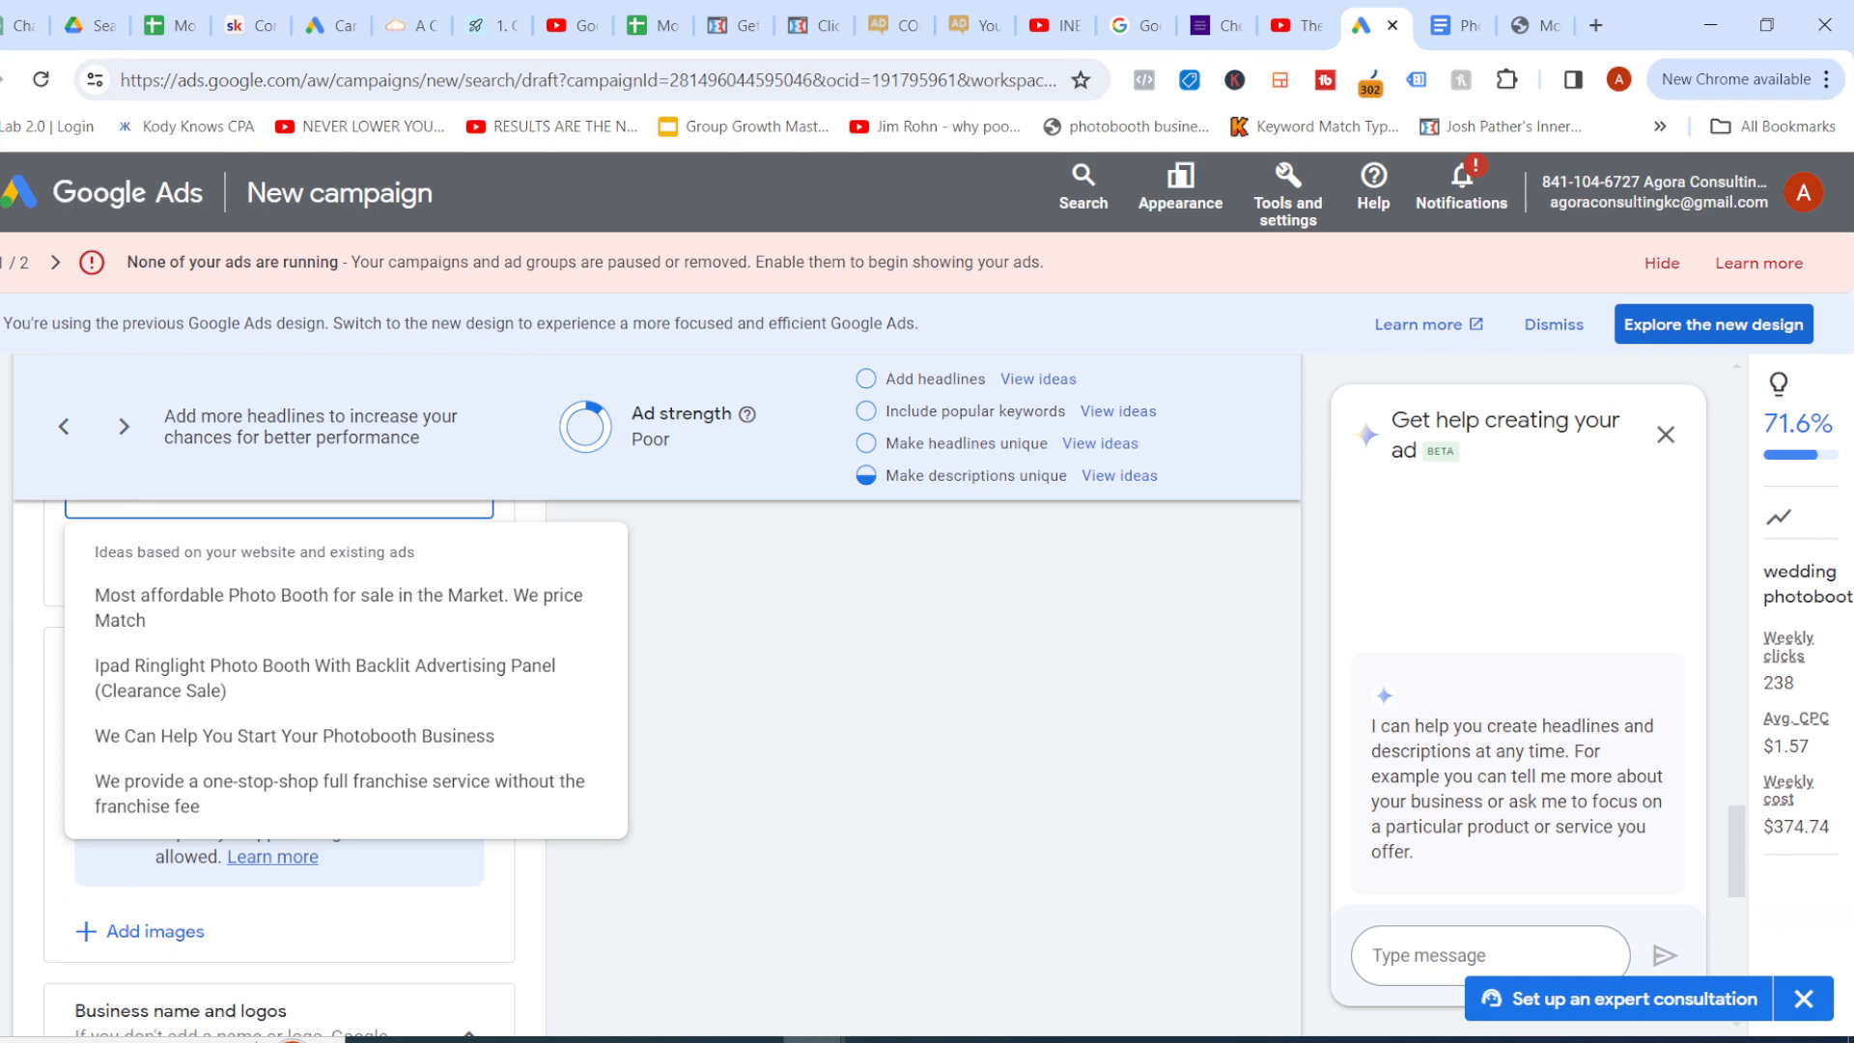
{"action": "left_click", "coordinate": [869, 734]}
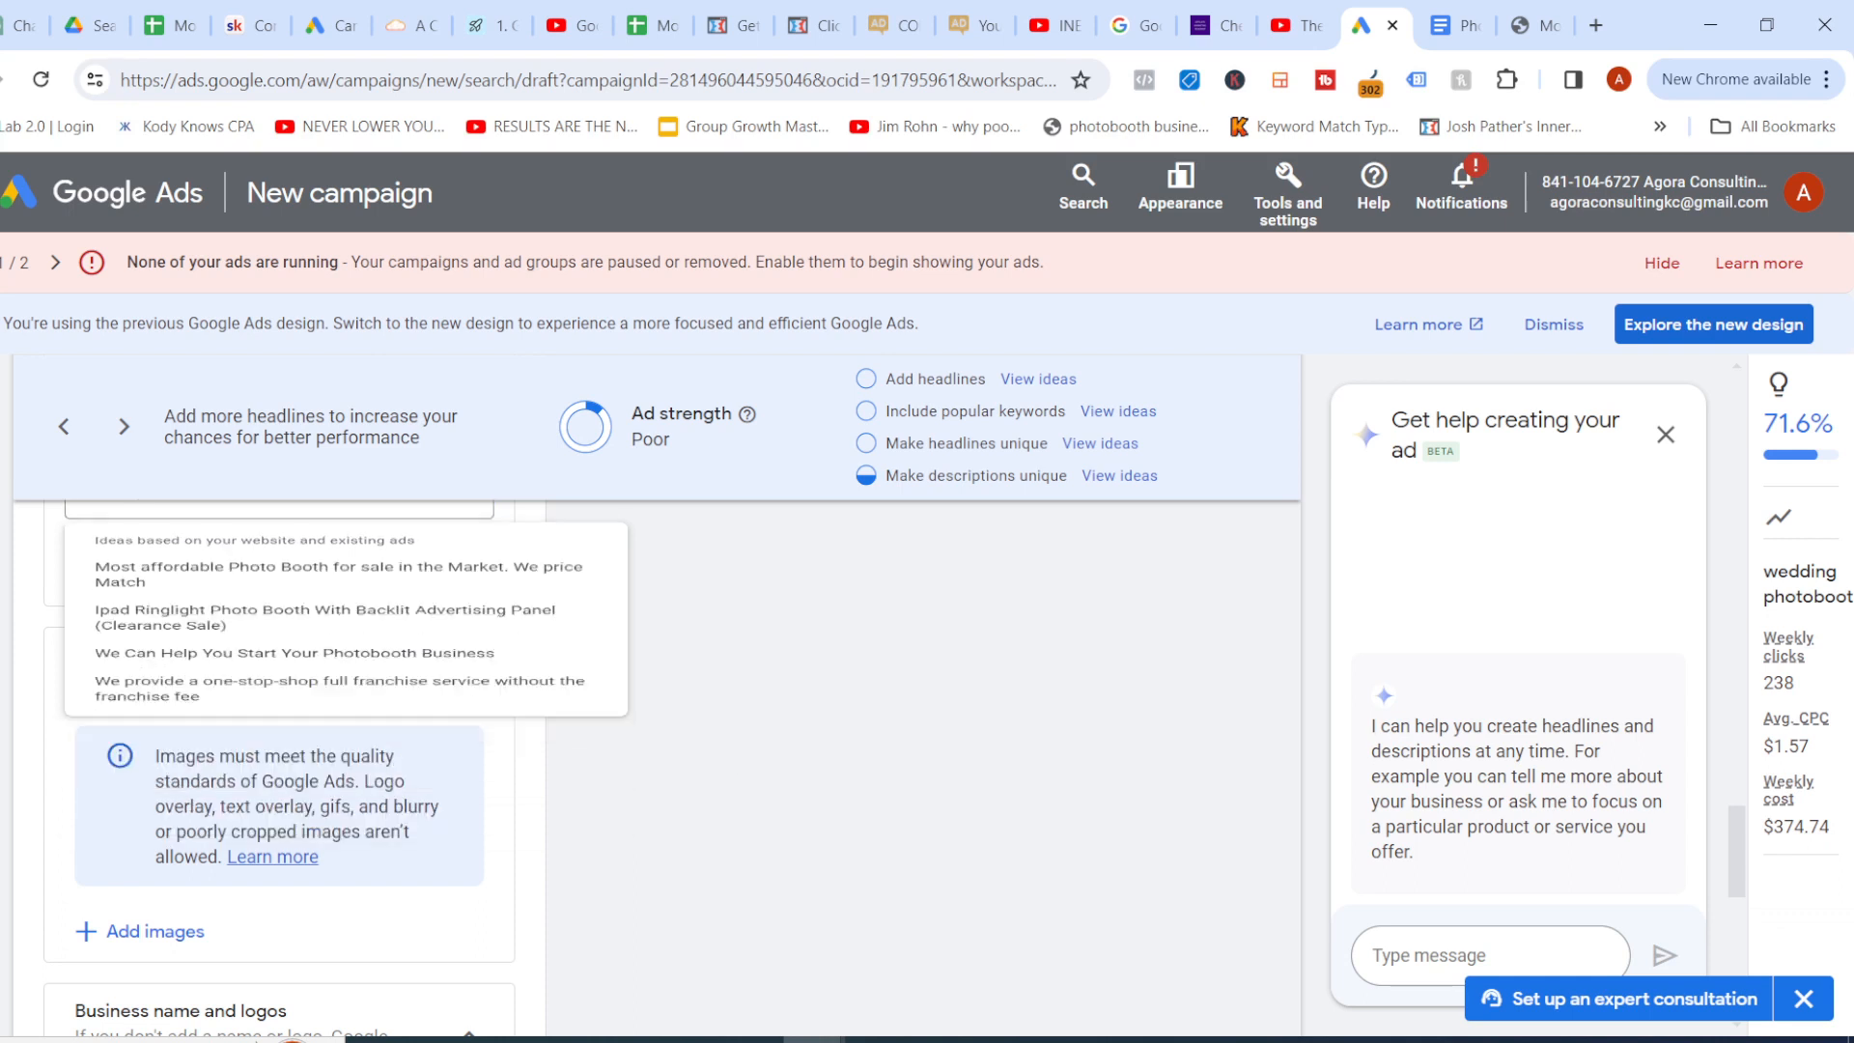
Enter "Have your guests loving your wedding by bringing in the fun with our luxurious photobooths" as the ad's third description
{"action": "scroll", "coordinate": [280, 772], "scroll_direction": "up", "scroll_amount": 2}
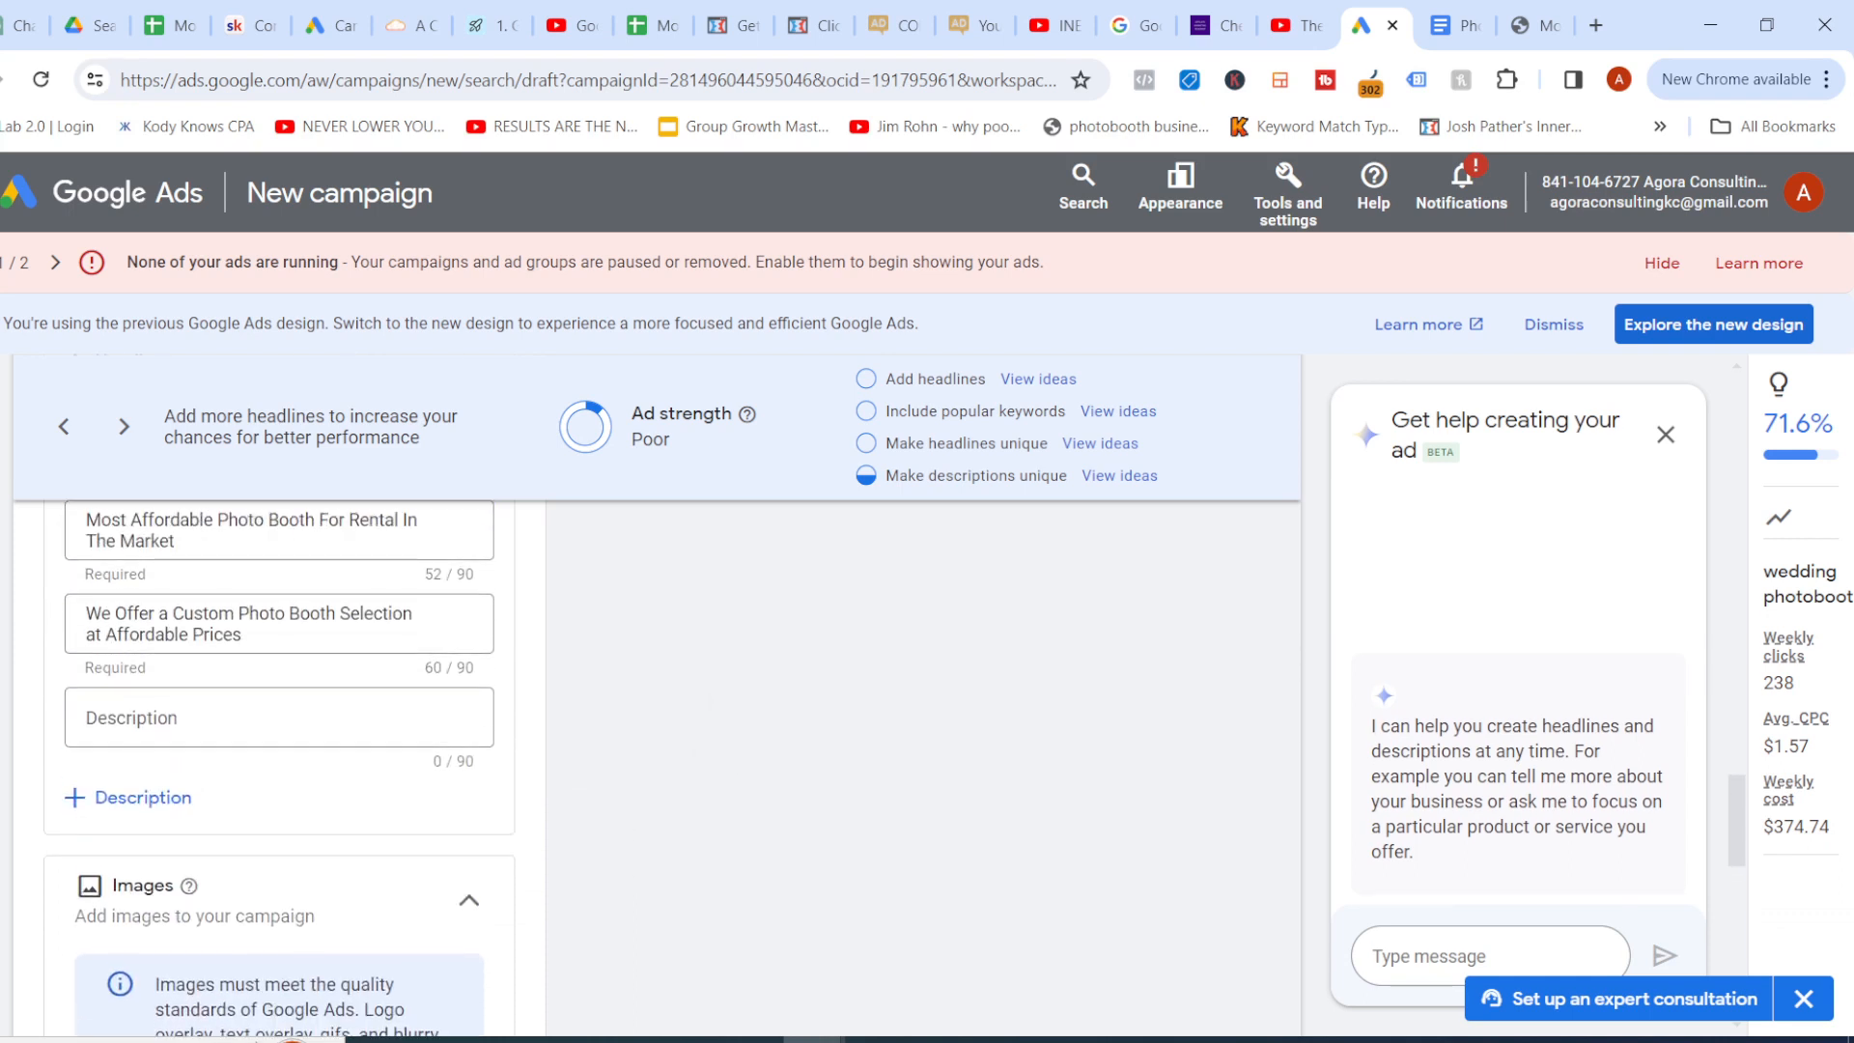
{"action": "left_click", "coordinate": [319, 716]}
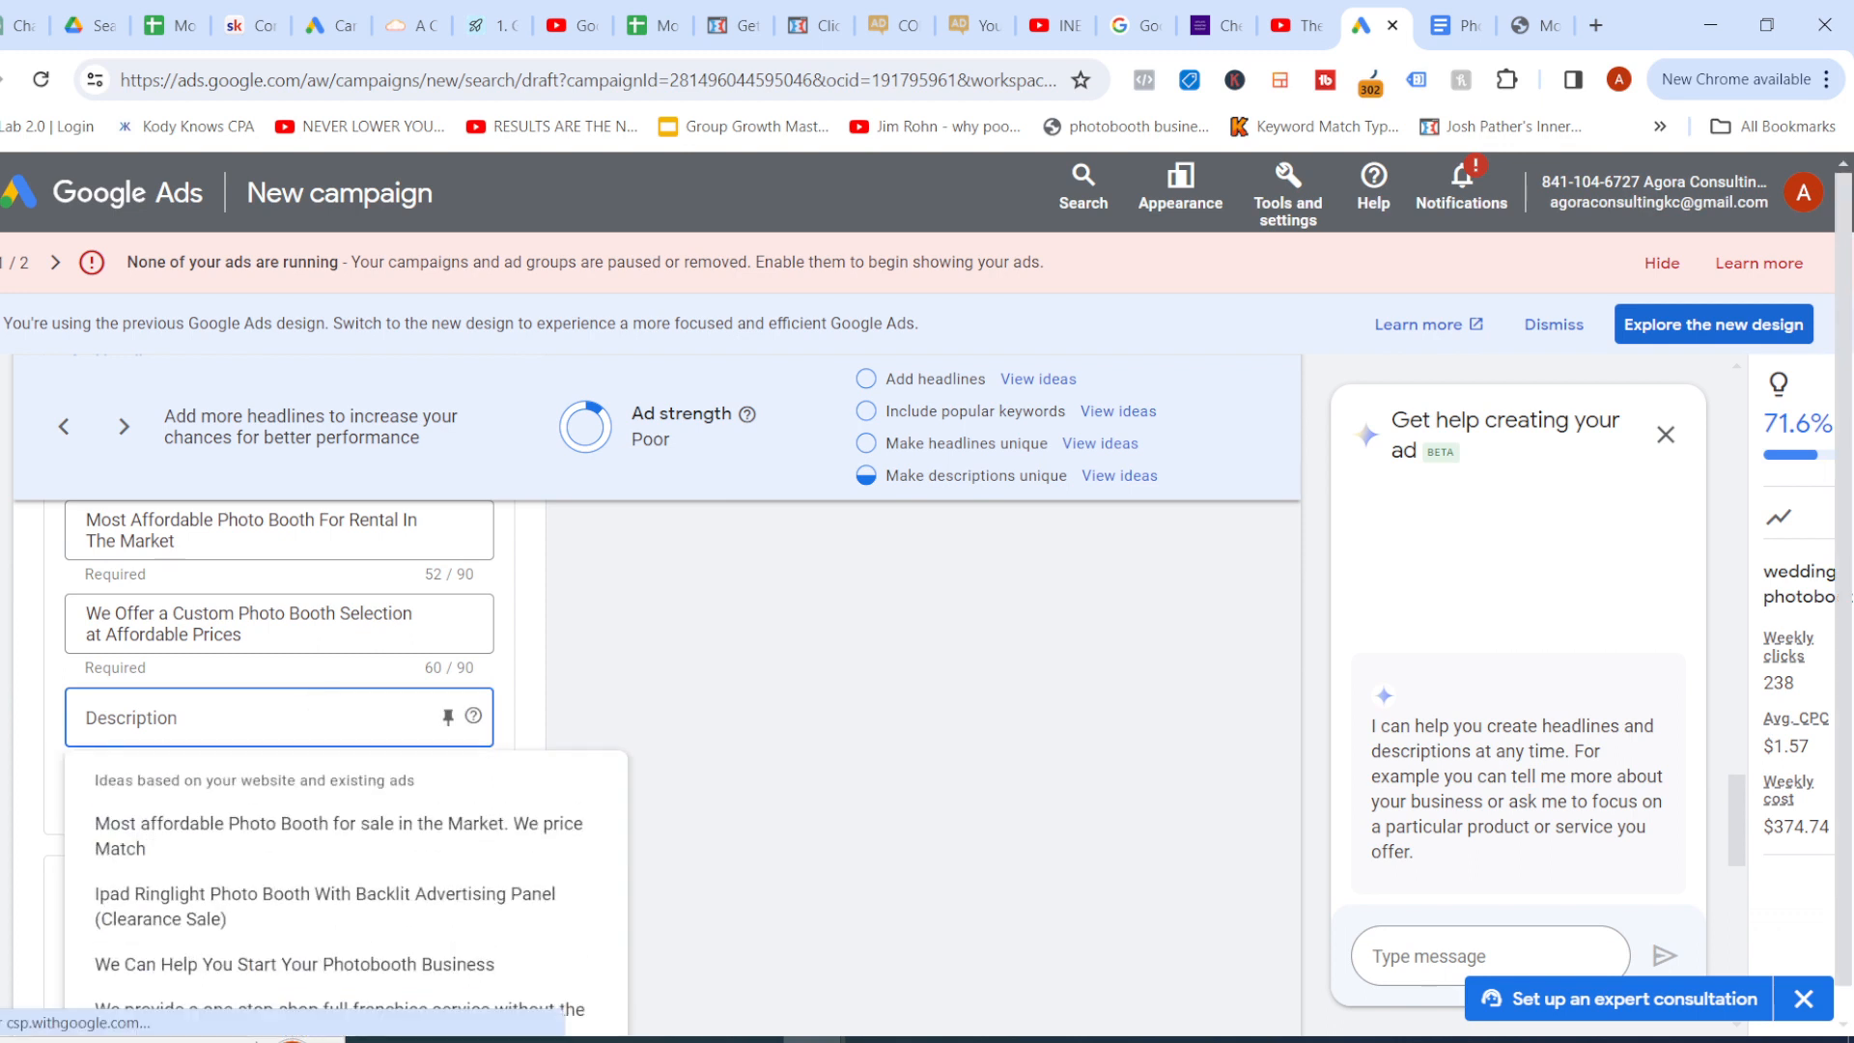
{"action": "type", "text": "H"}
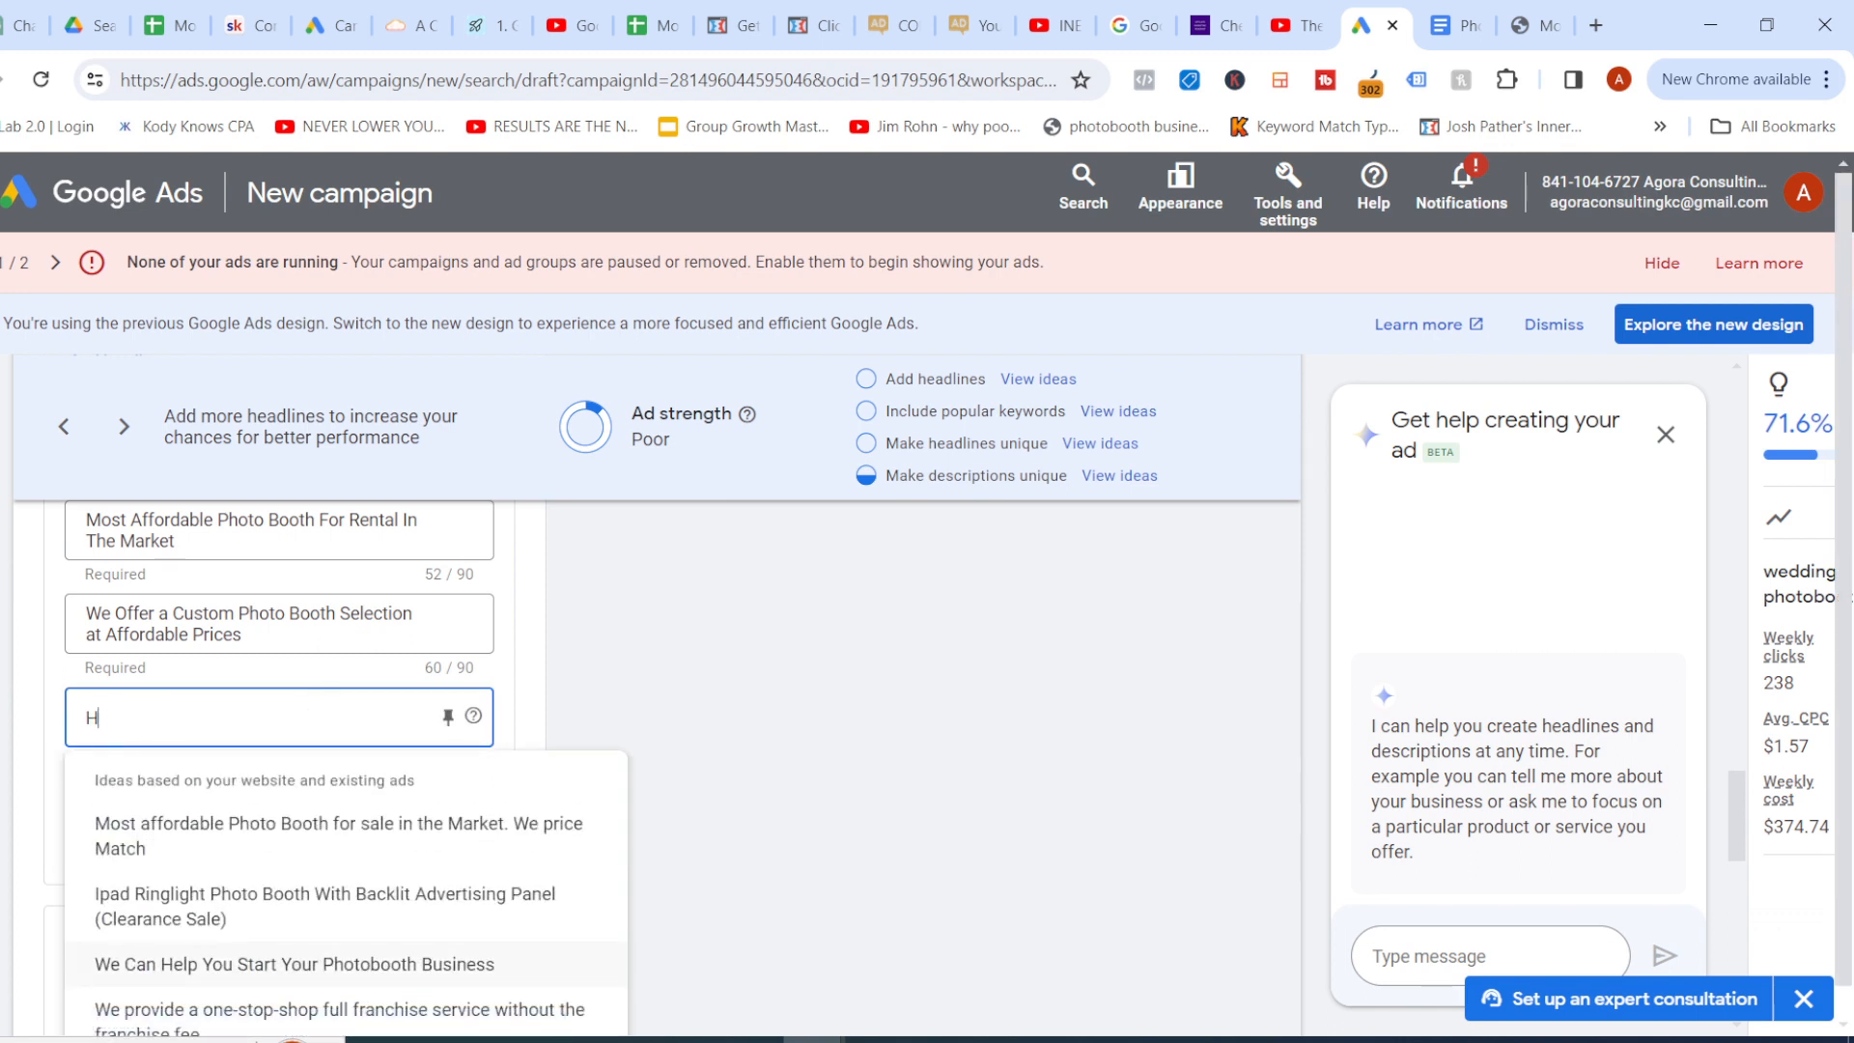
{"action": "type", "text": "ave your guests"}
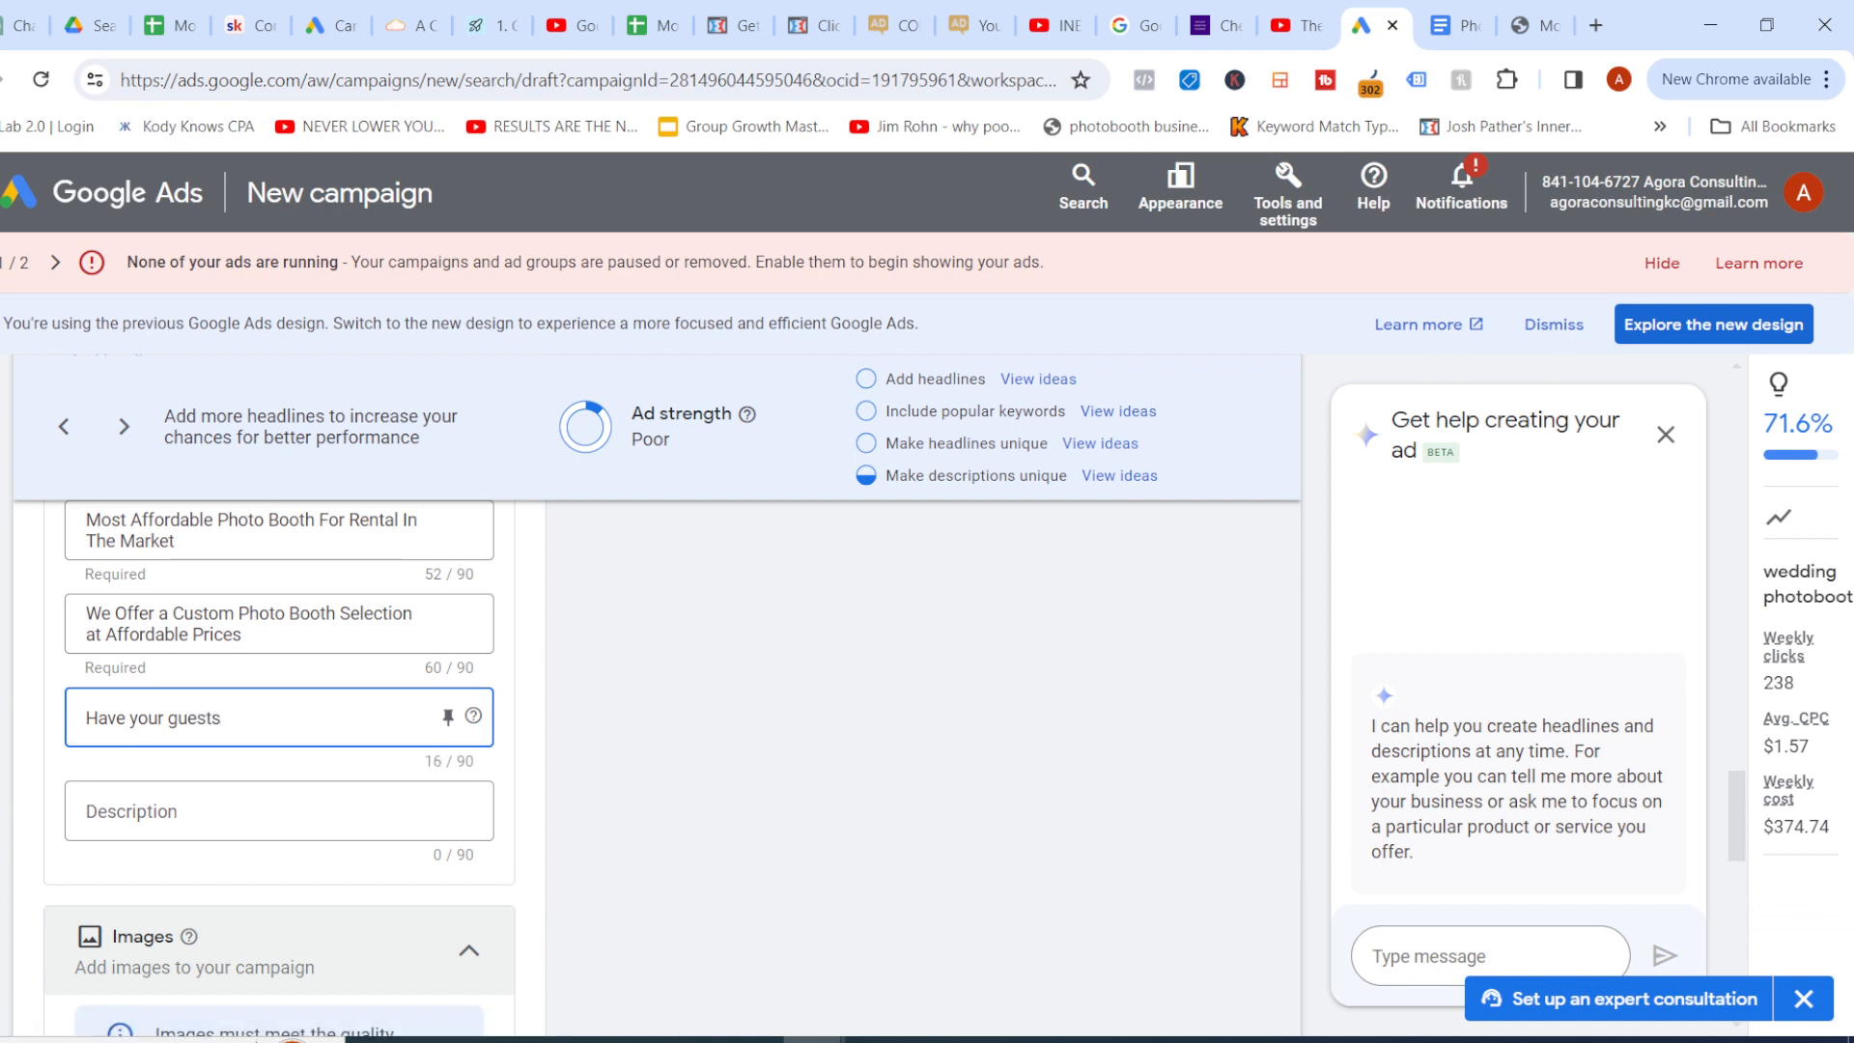
{"action": "type", "text": " loving your wedding b"}
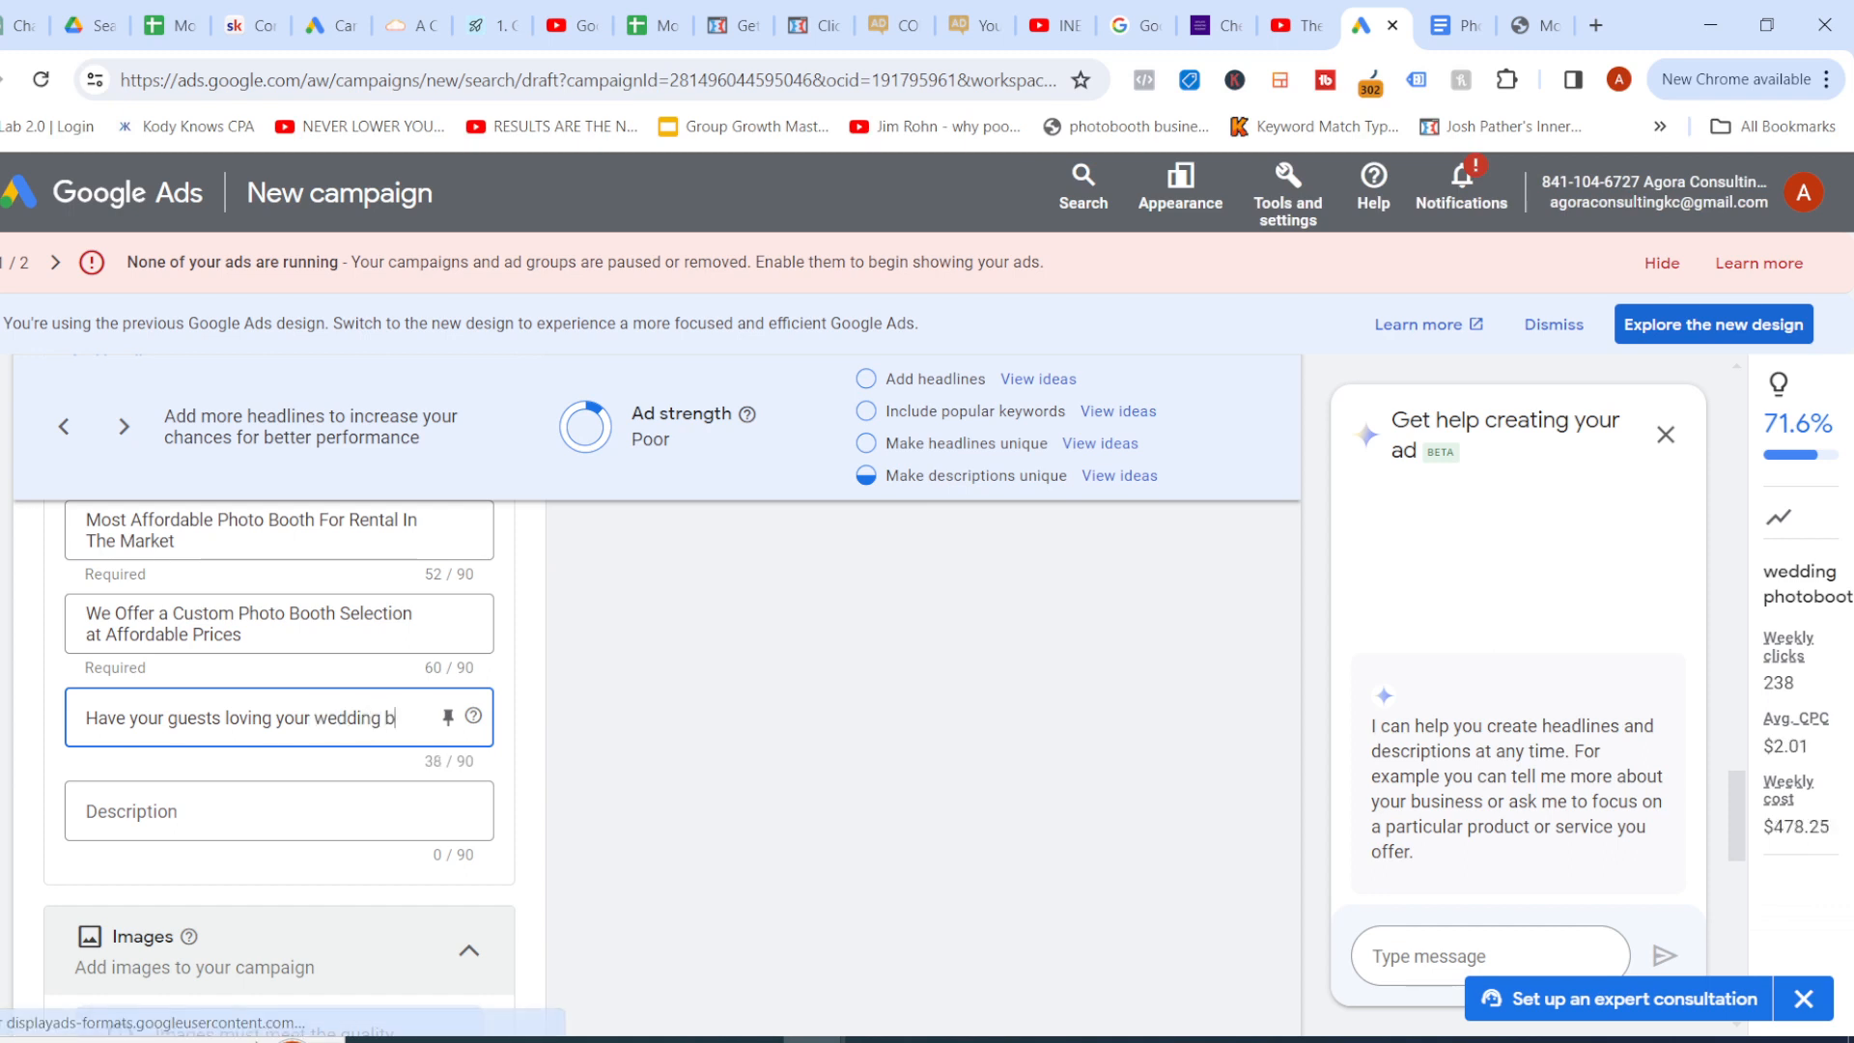
{"action": "type", "text": "y bring ing the"}
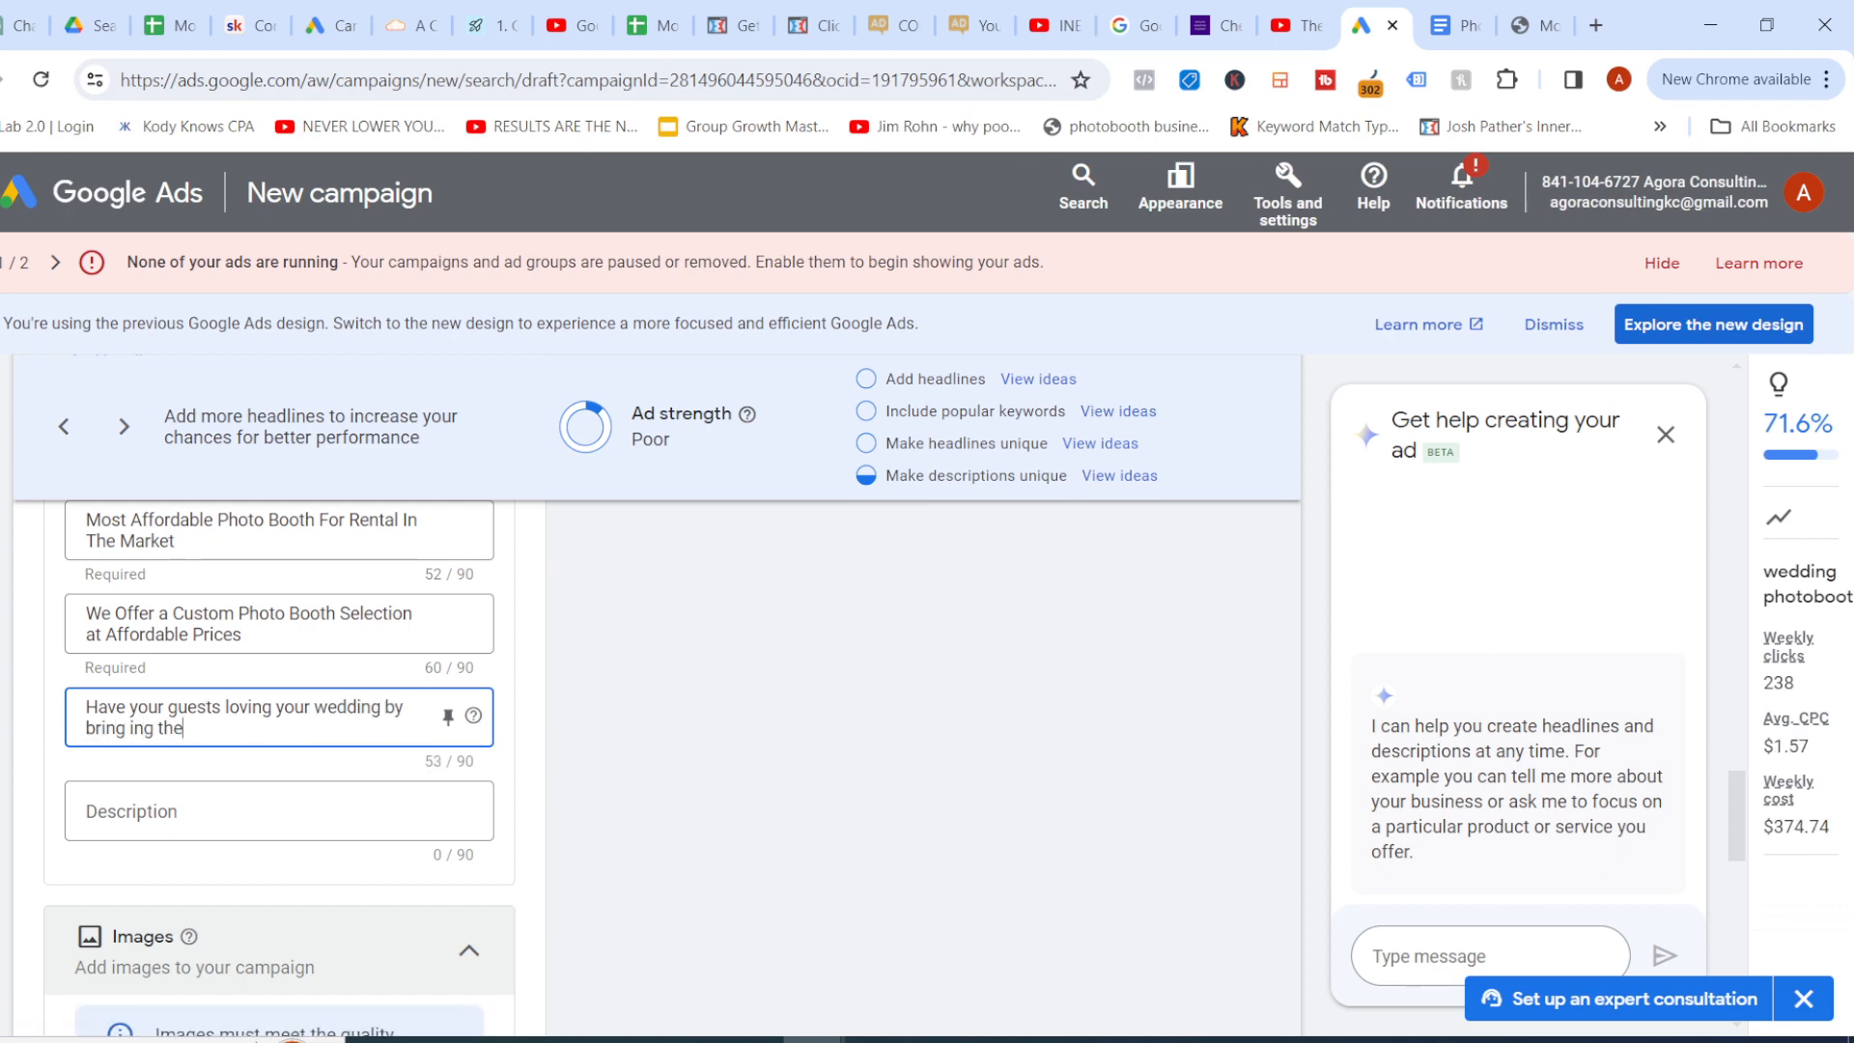
{"action": "key", "text": "BackSpace"}
{"action": "key", "text": "BackSpace"}
{"action": "type", "text": "ung"}
{"action": "key", "text": "BackSpace"}
{"action": "key", "text": "BackSpace"}
{"action": "key", "text": "BackSpace"}
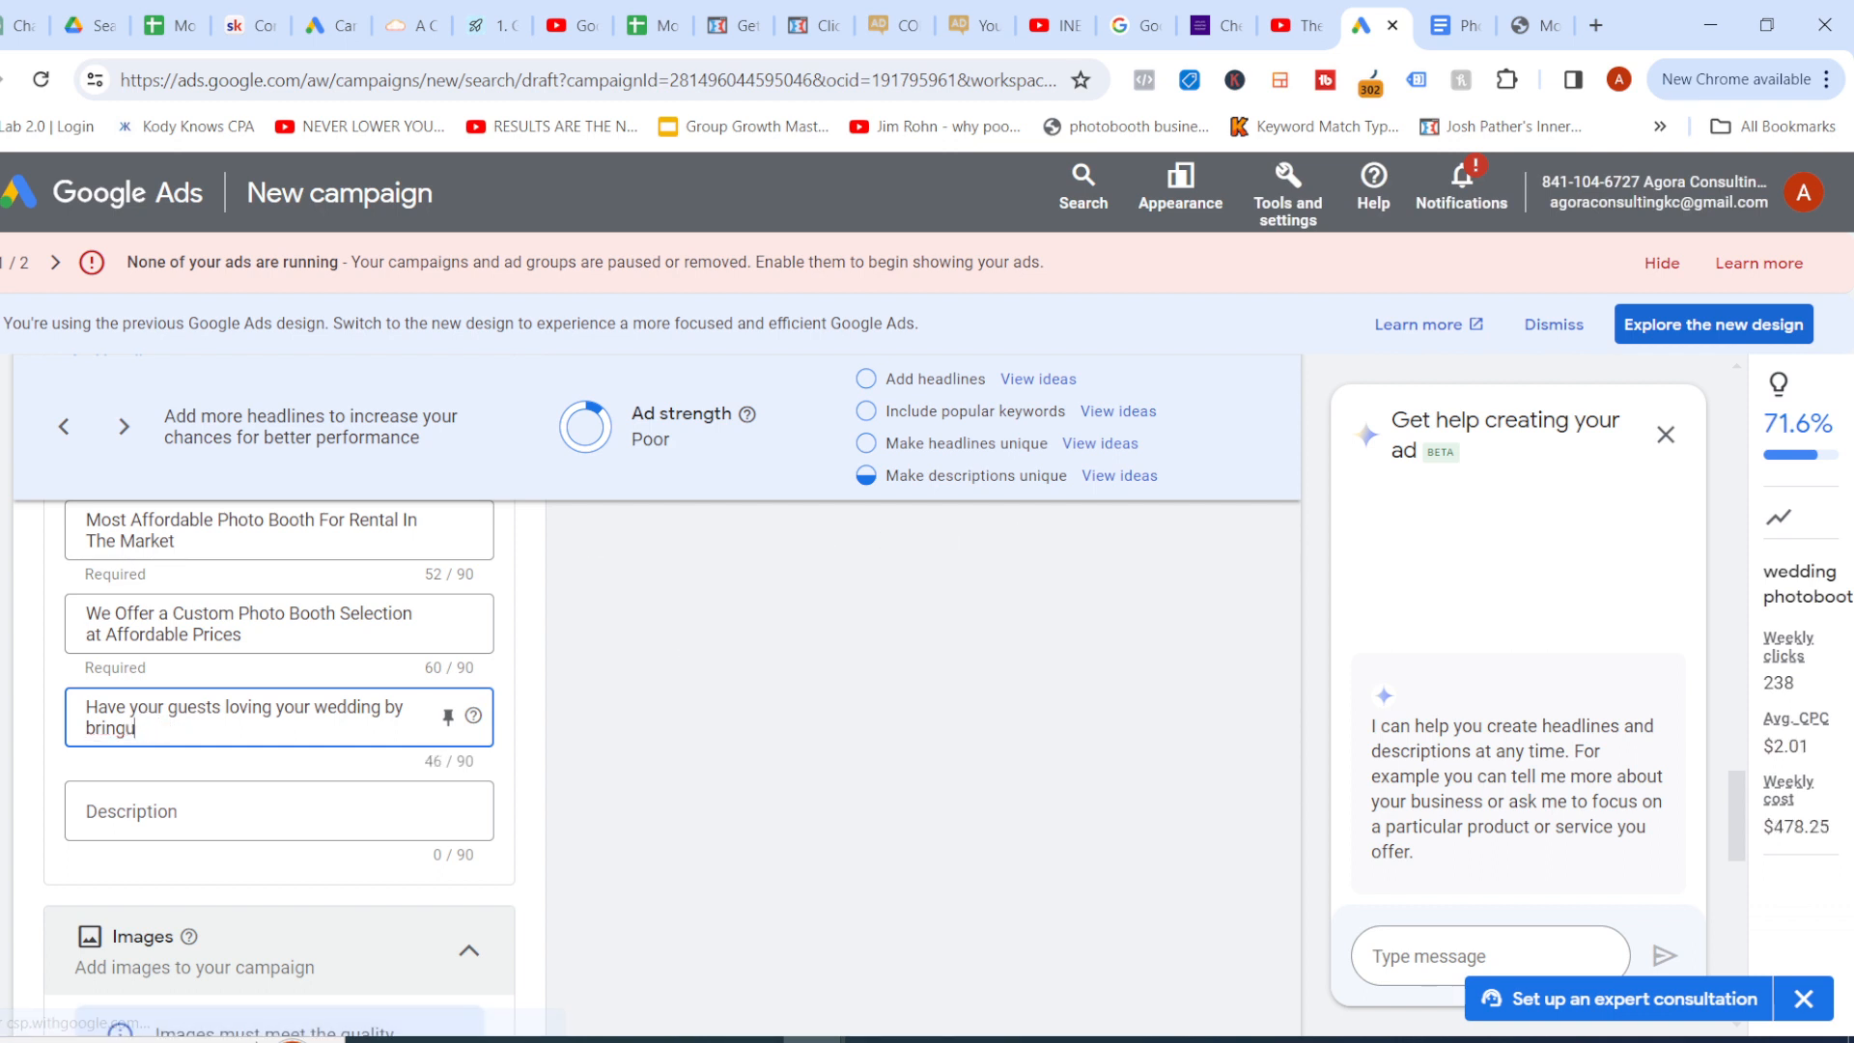
{"action": "type", "text": "ing in the fun with "}
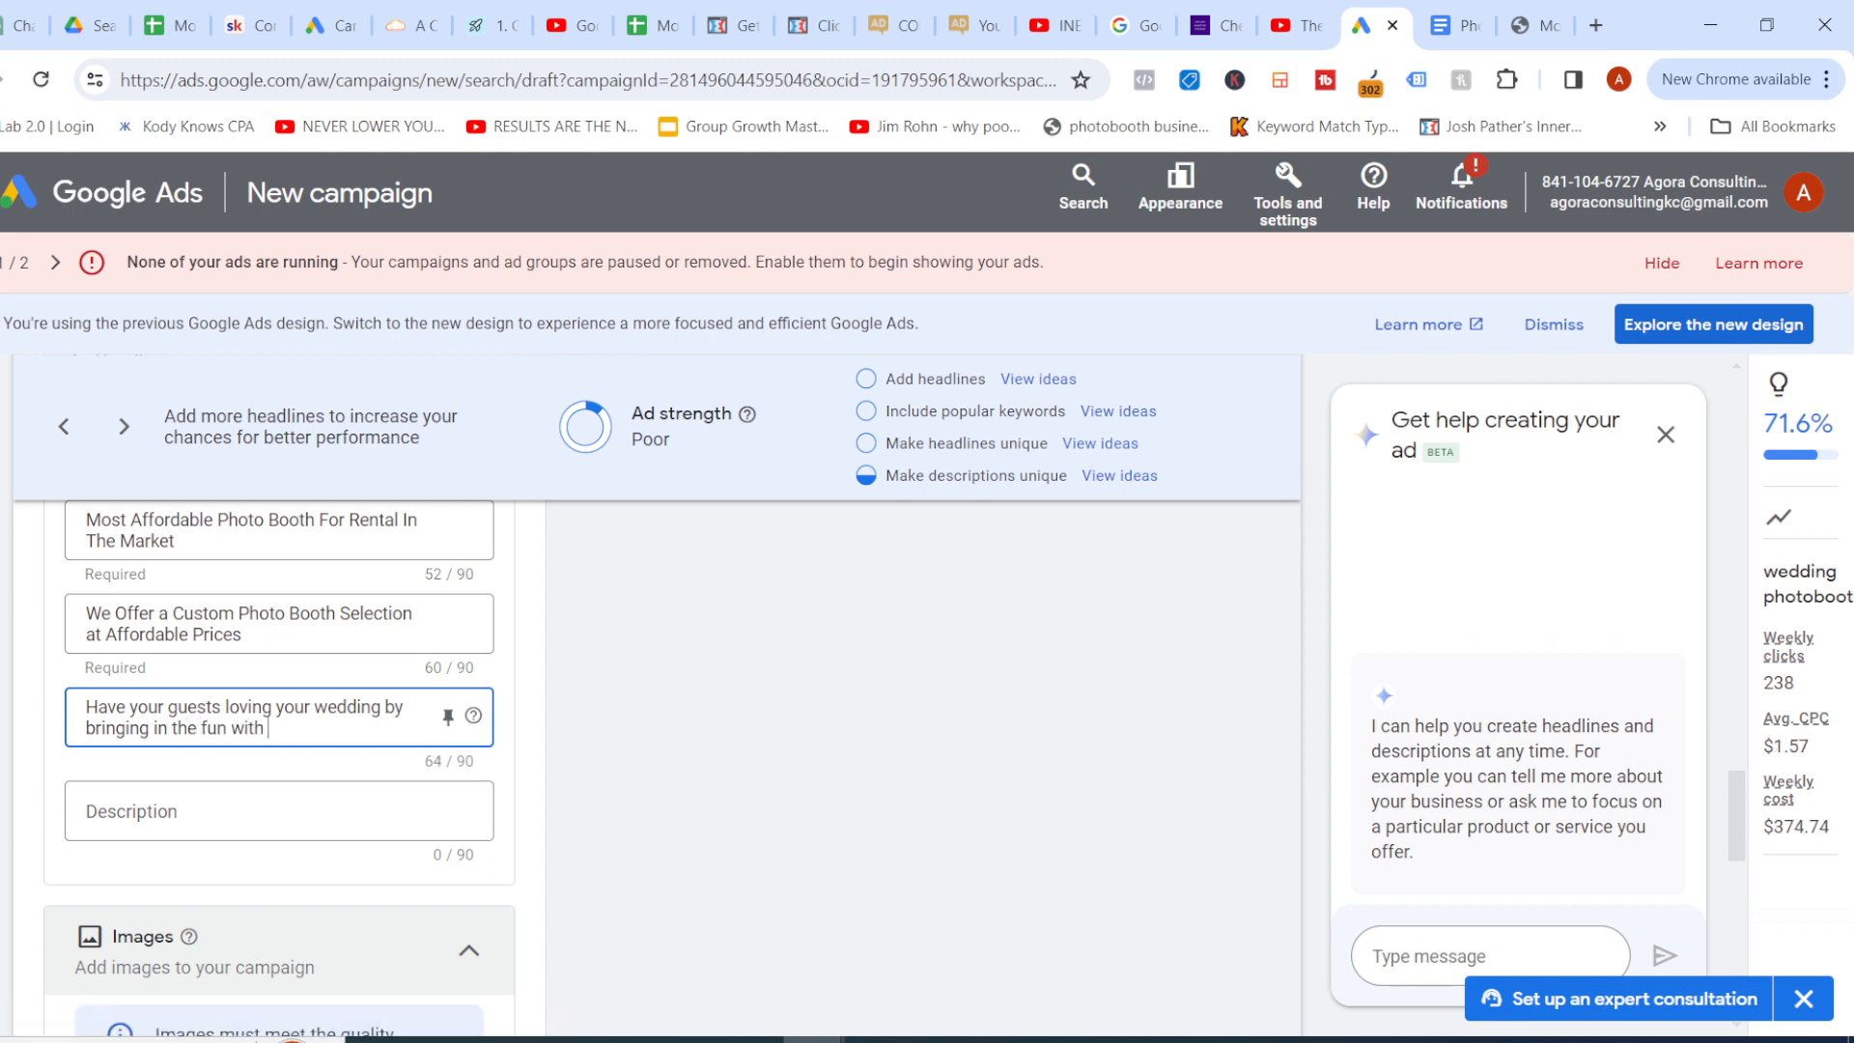
{"action": "type", "text": "our luxur"}
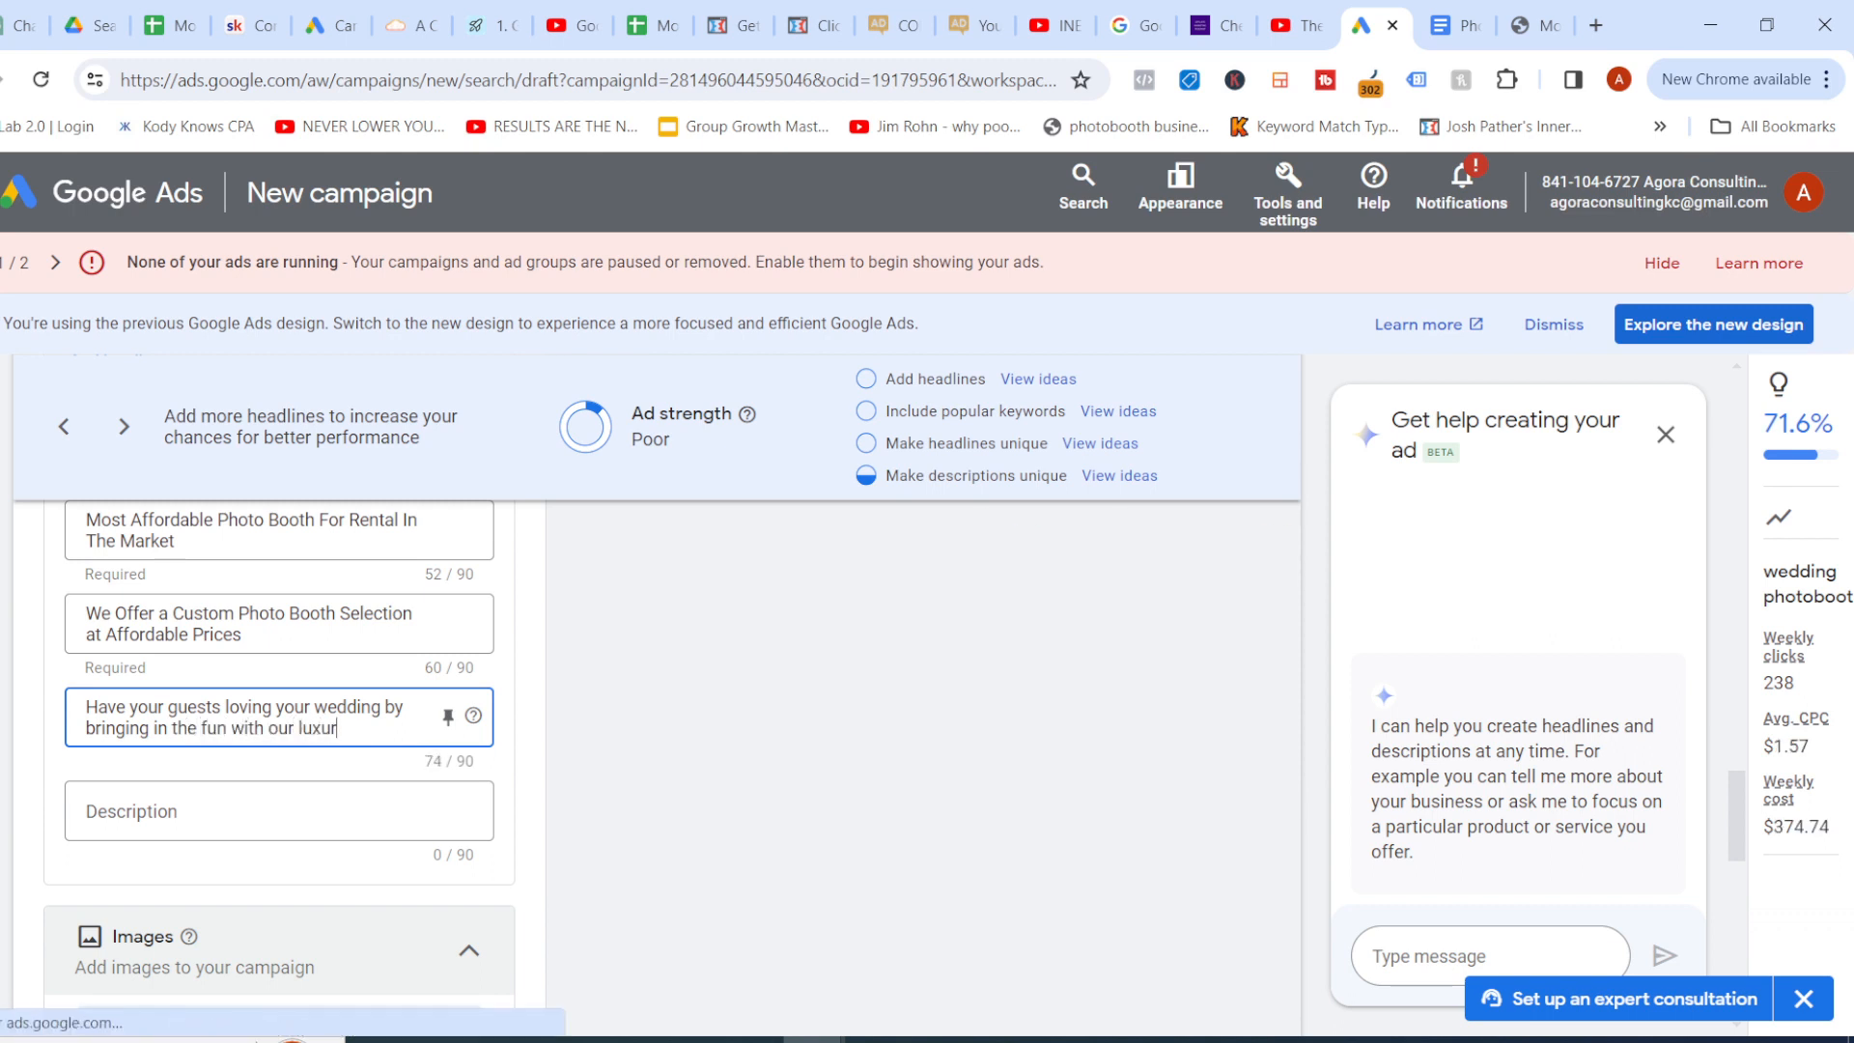
{"action": "type", "text": "ious photo"}
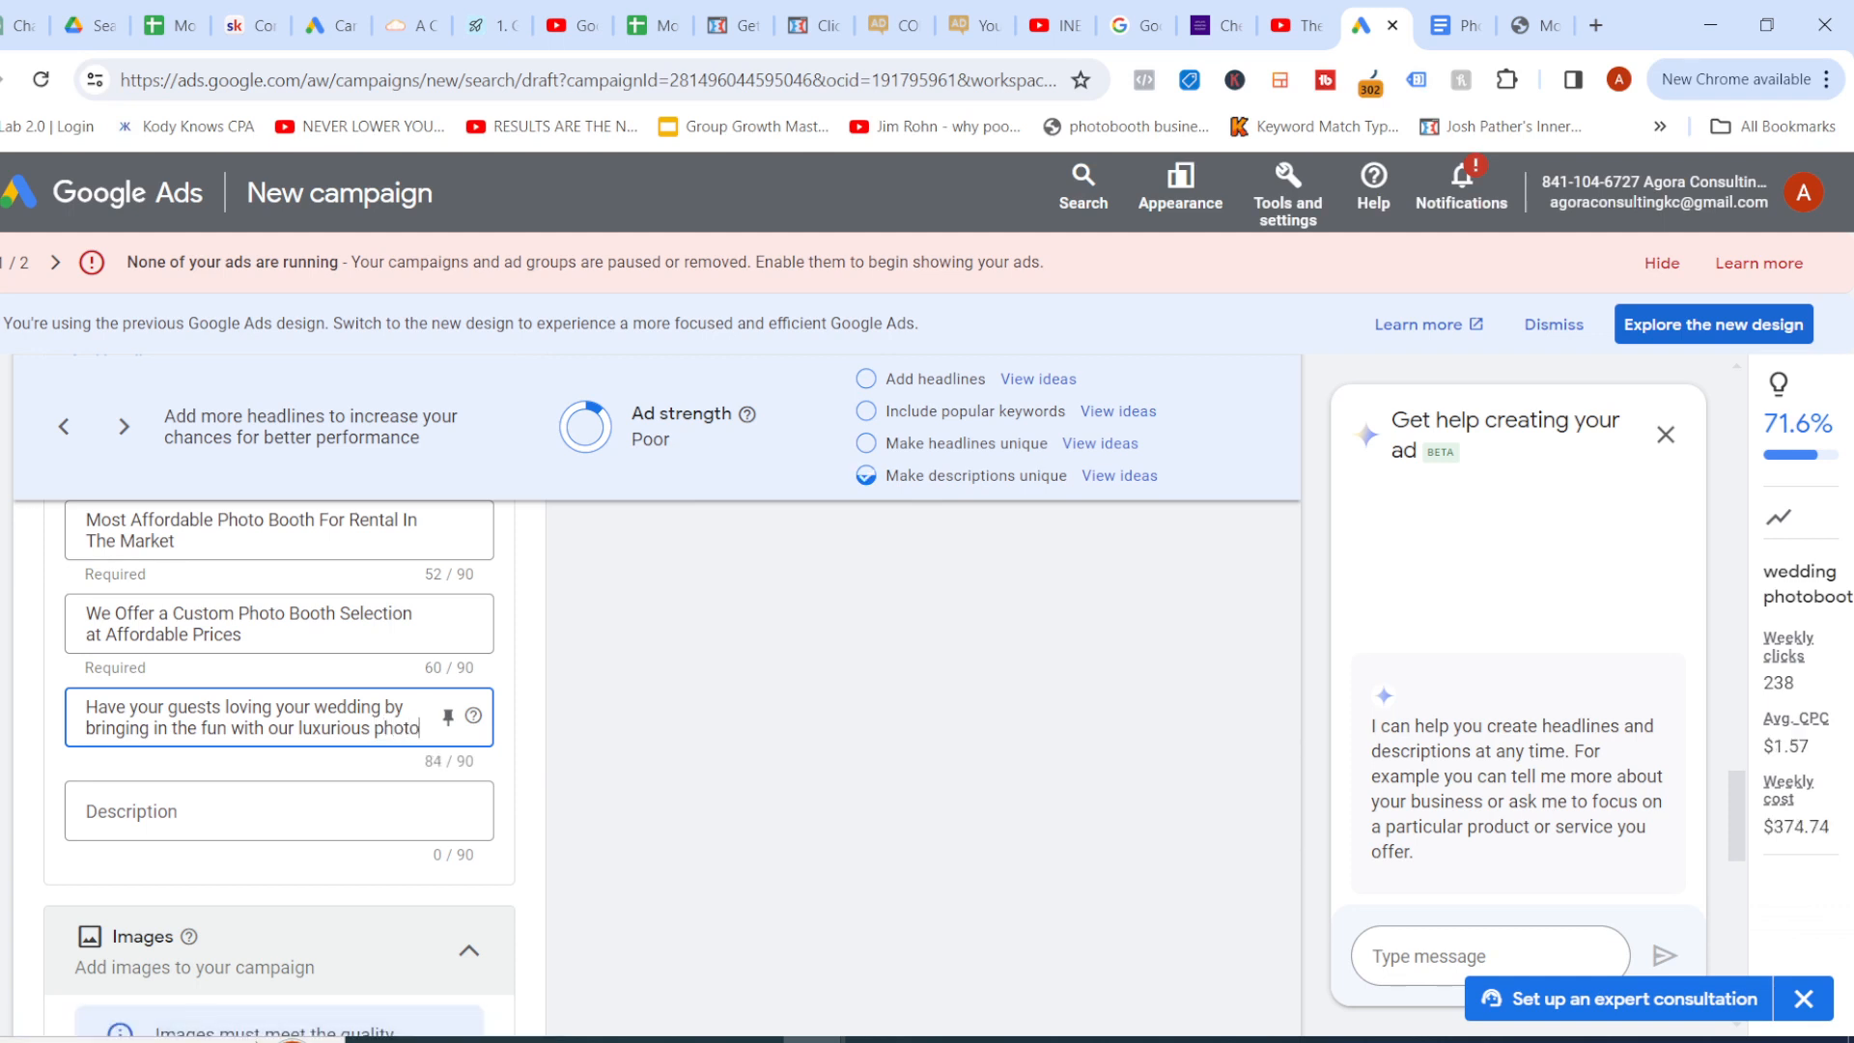
{"action": "type", "text": "booth"}
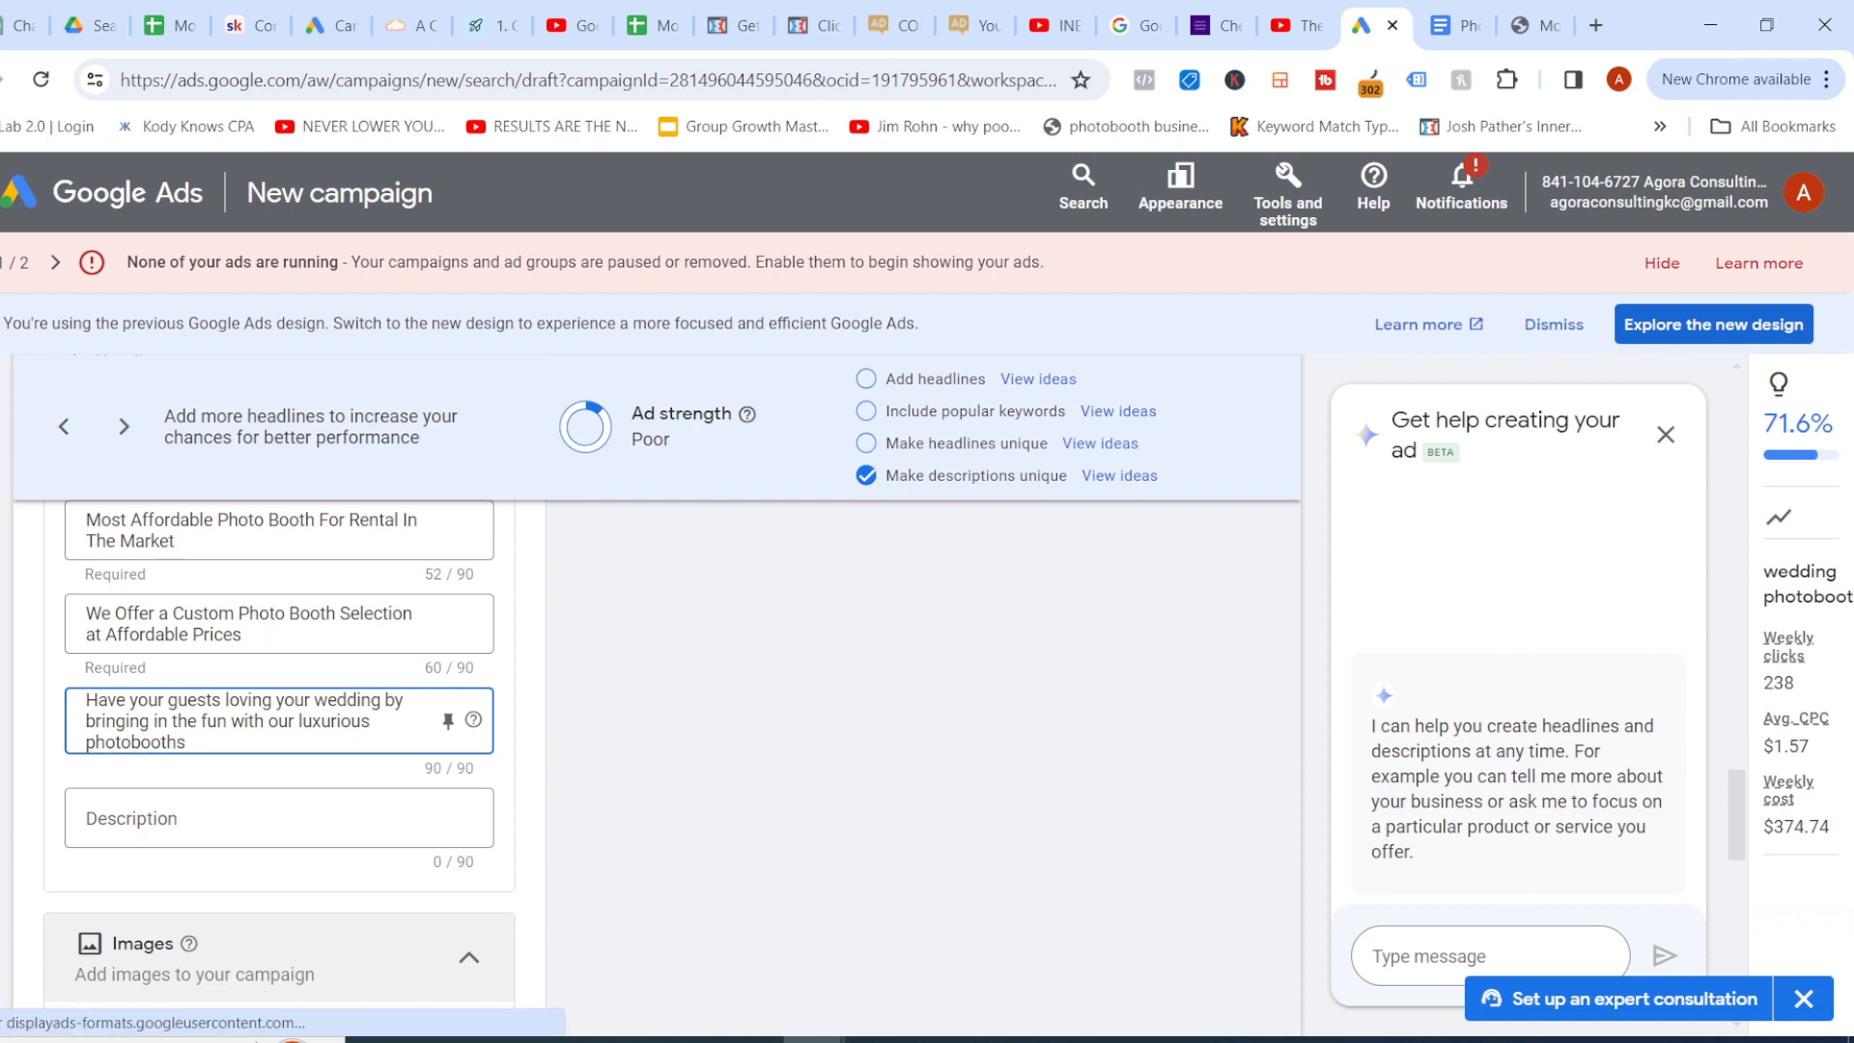
{"action": "type", "text": "s"}
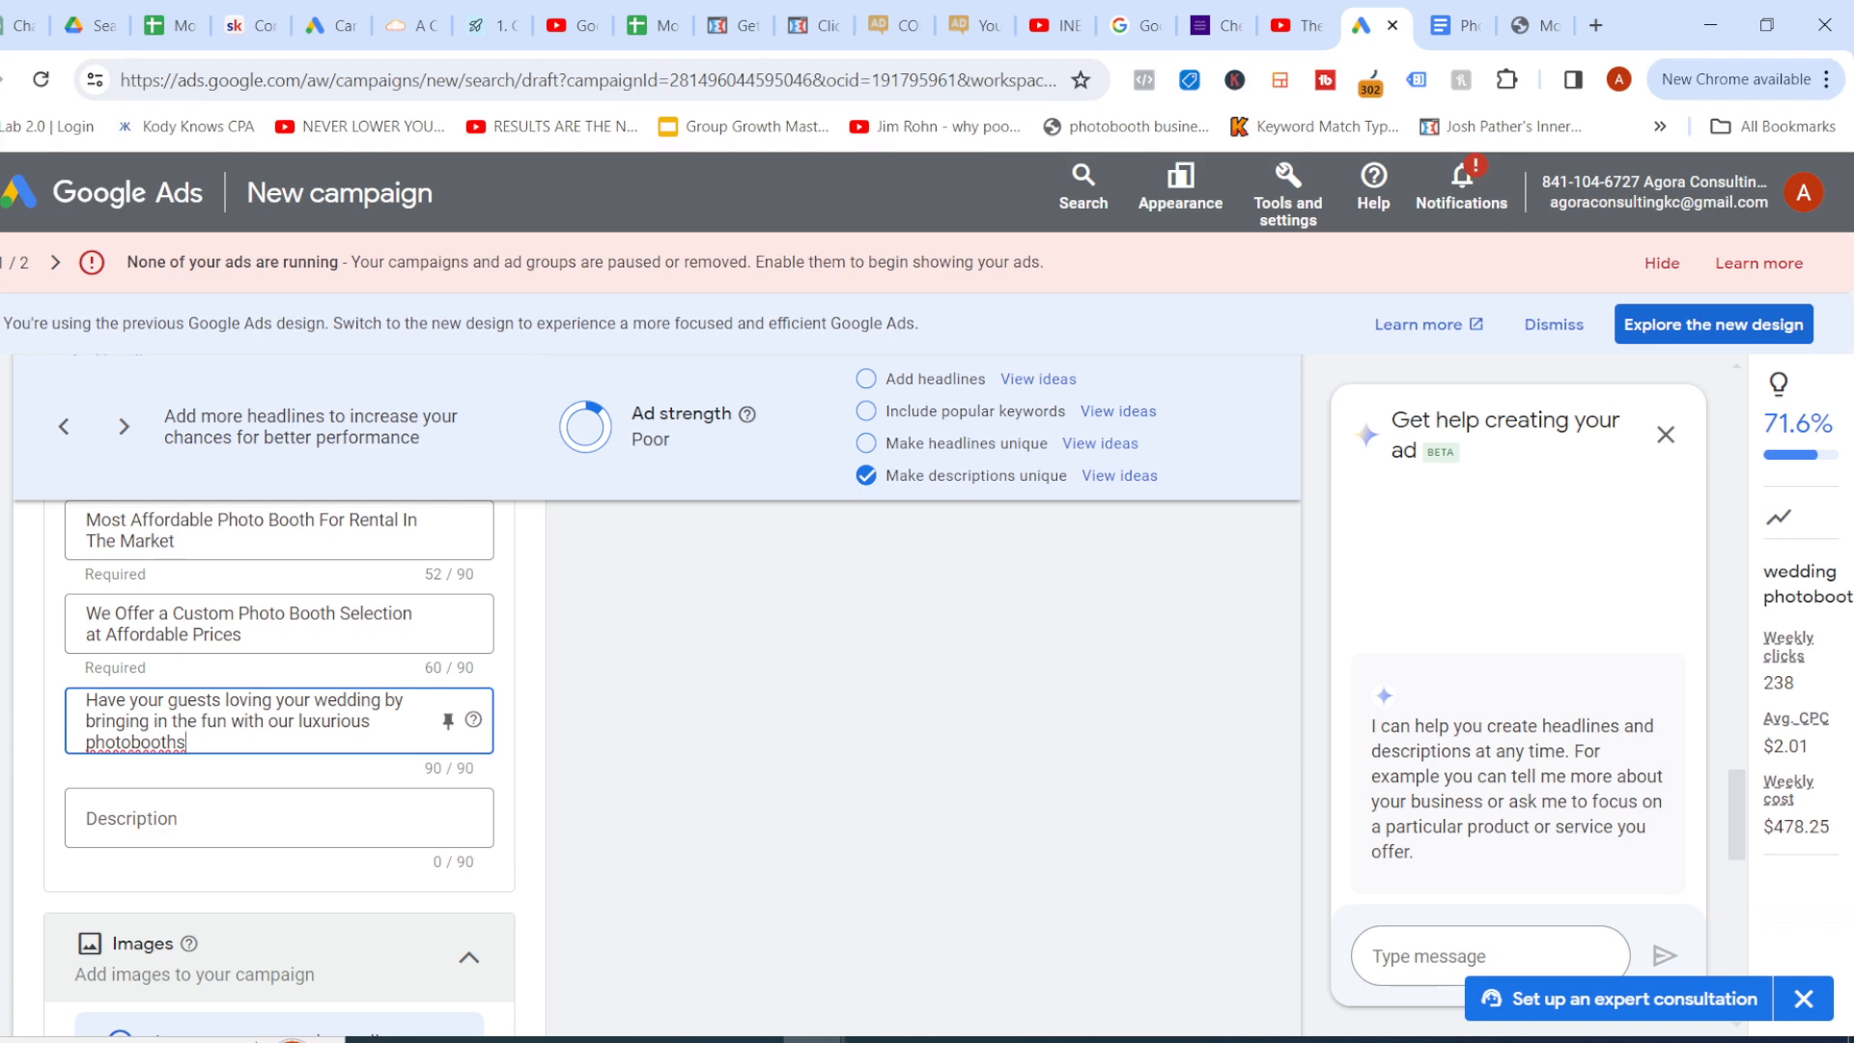
{"action": "left_click", "coordinate": [721, 730]}
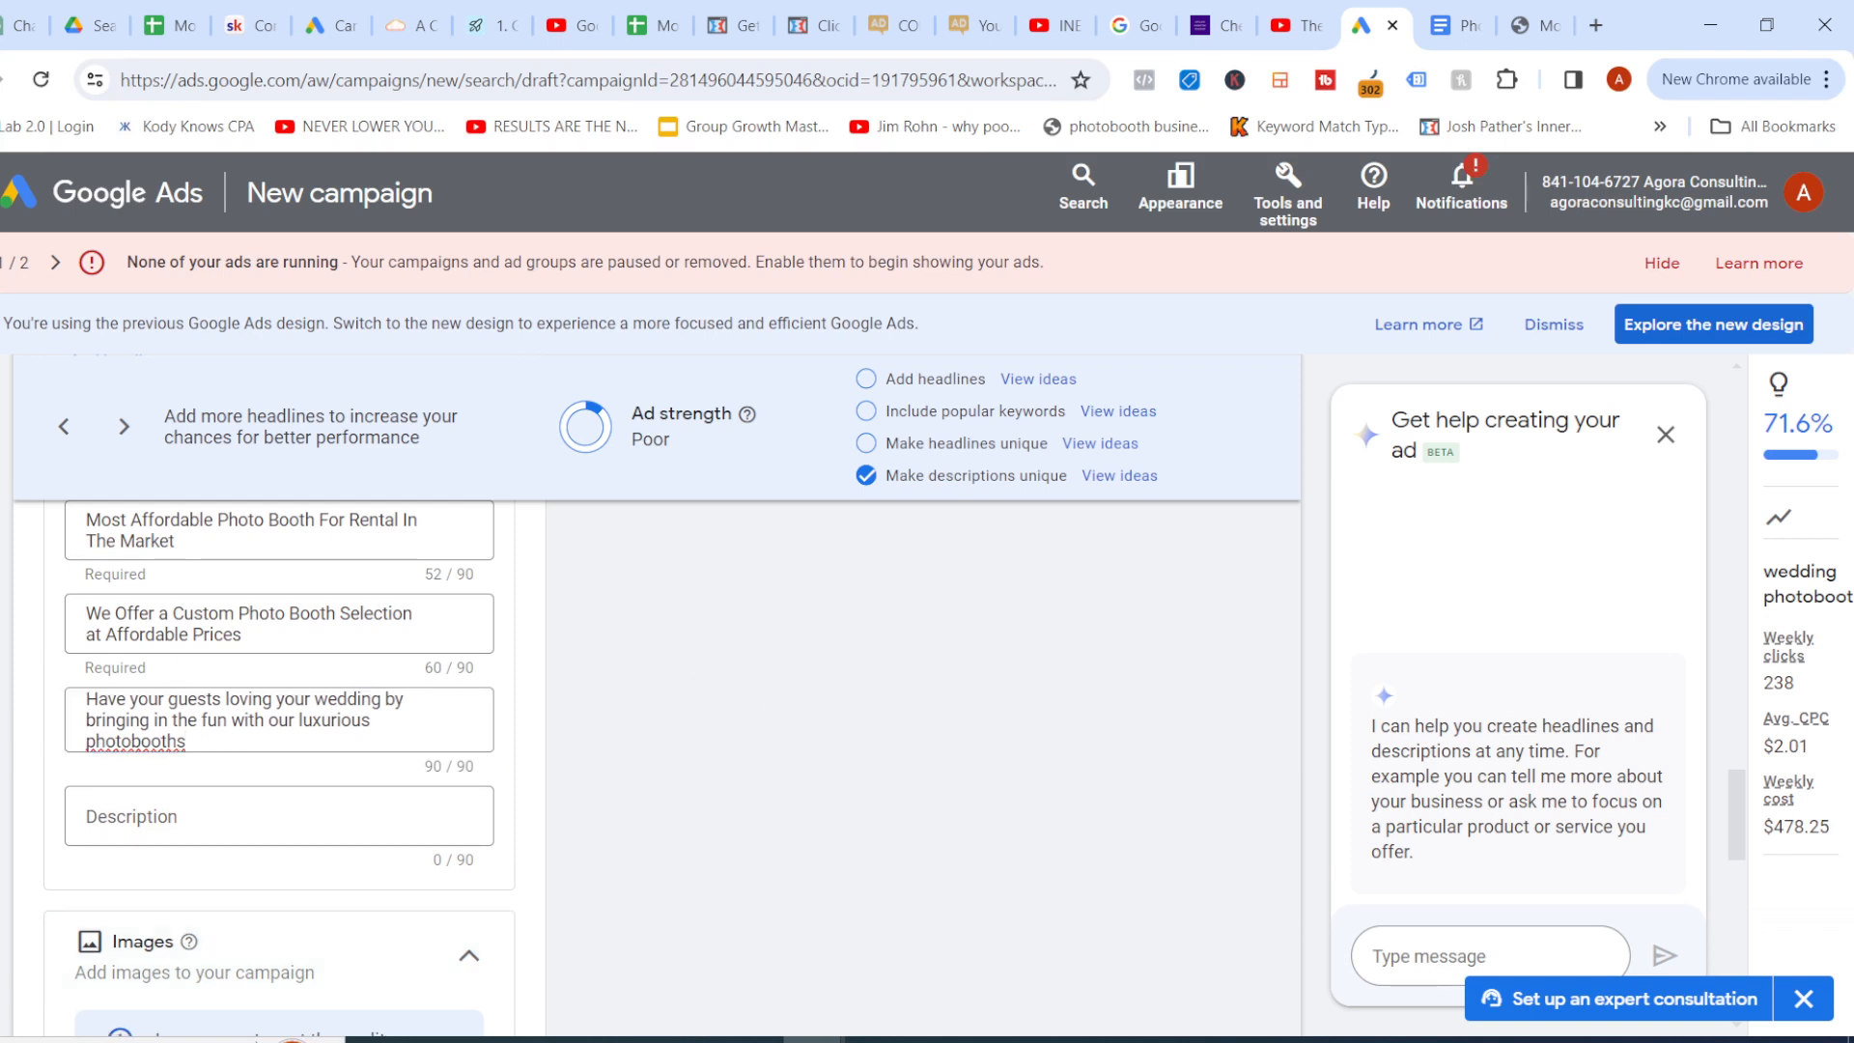
{"action": "scroll", "coordinate": [279, 763], "scroll_direction": "down", "scroll_amount": 1}
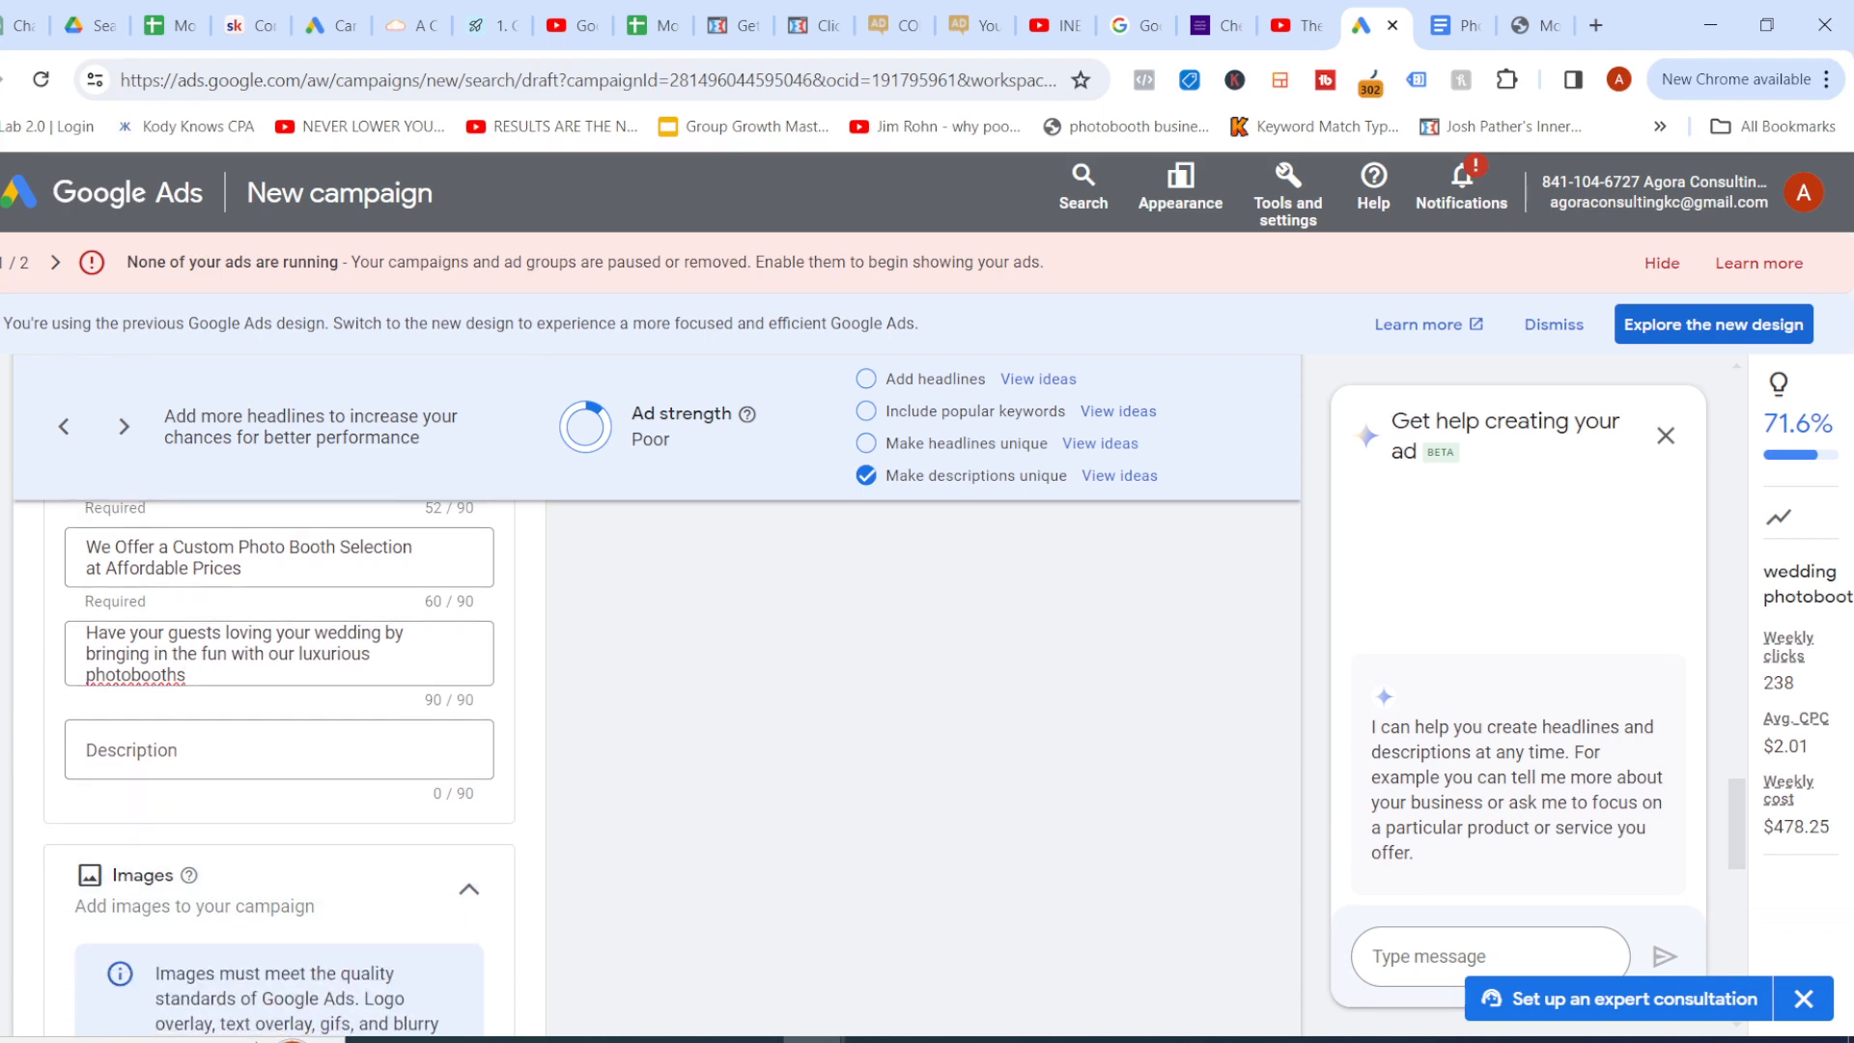
{"action": "left_click", "coordinate": [279, 749]}
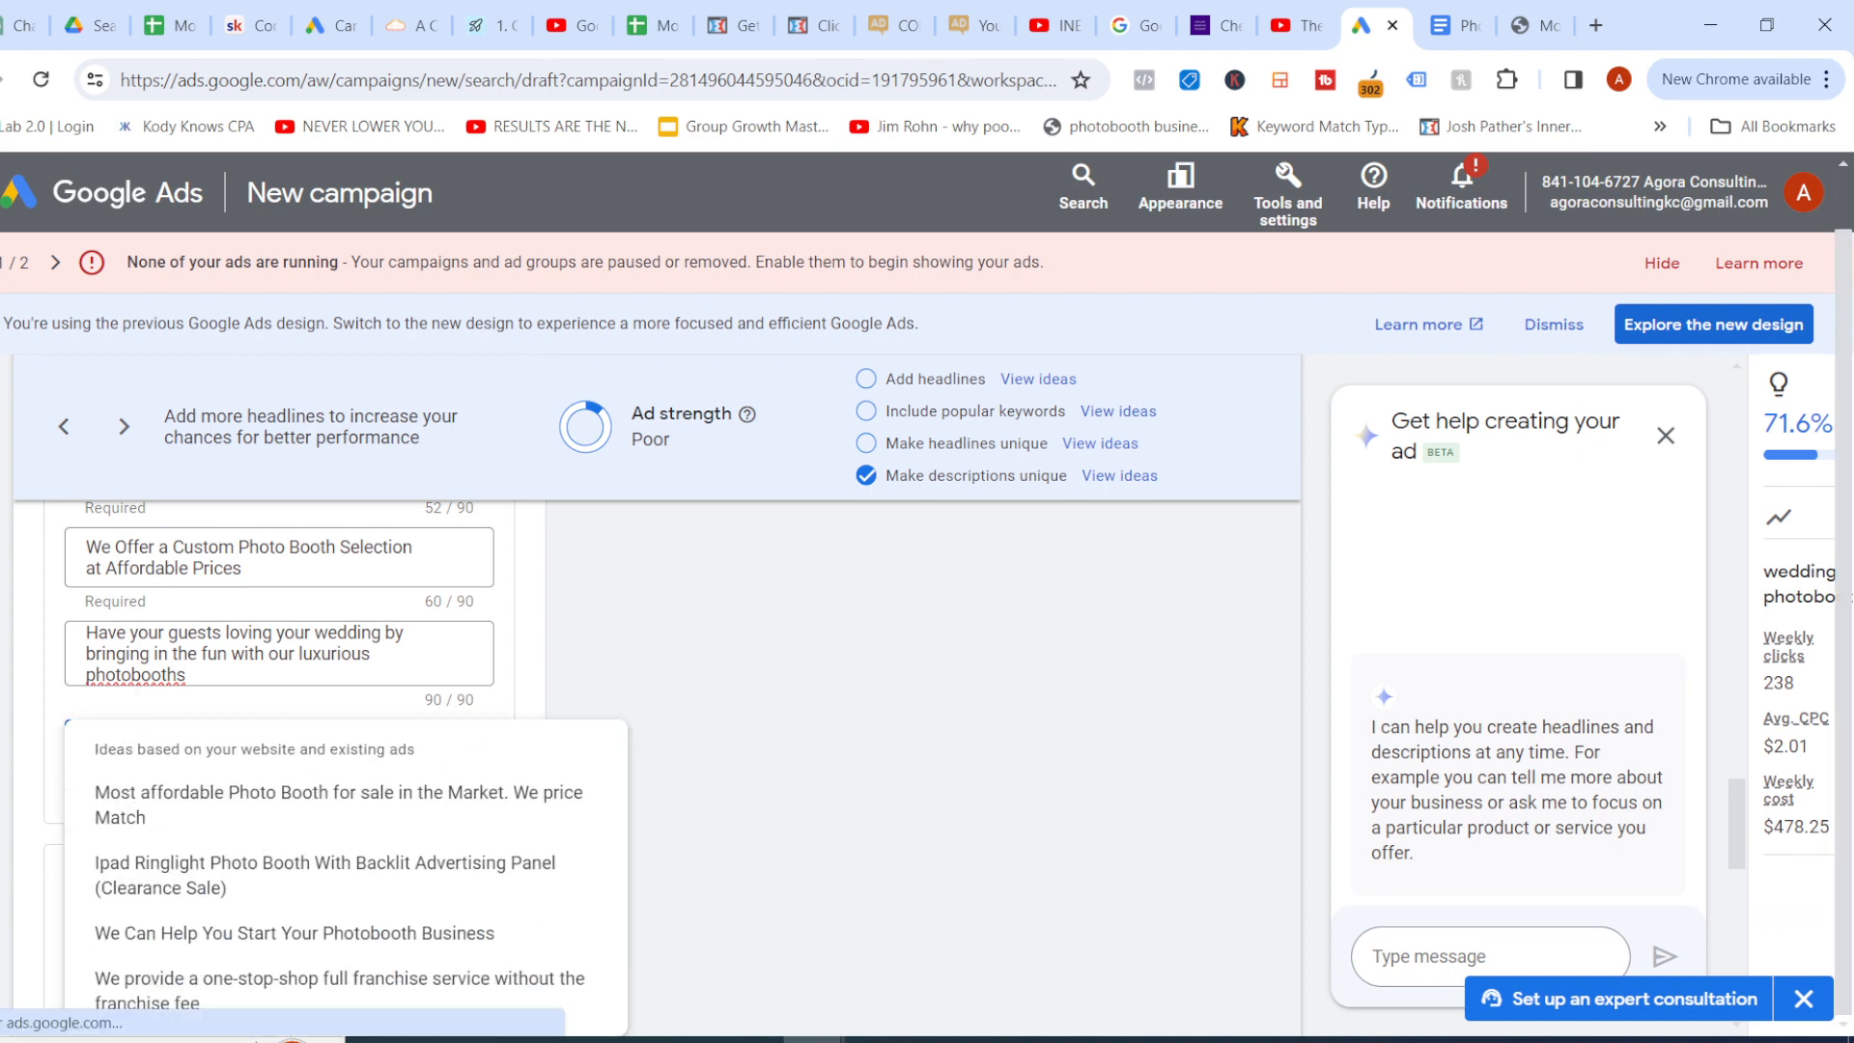
Add the square photobooth collage image from the asset library to the campaign and save the selection
{"action": "scroll", "coordinate": [279, 773], "scroll_direction": "down", "scroll_amount": 4}
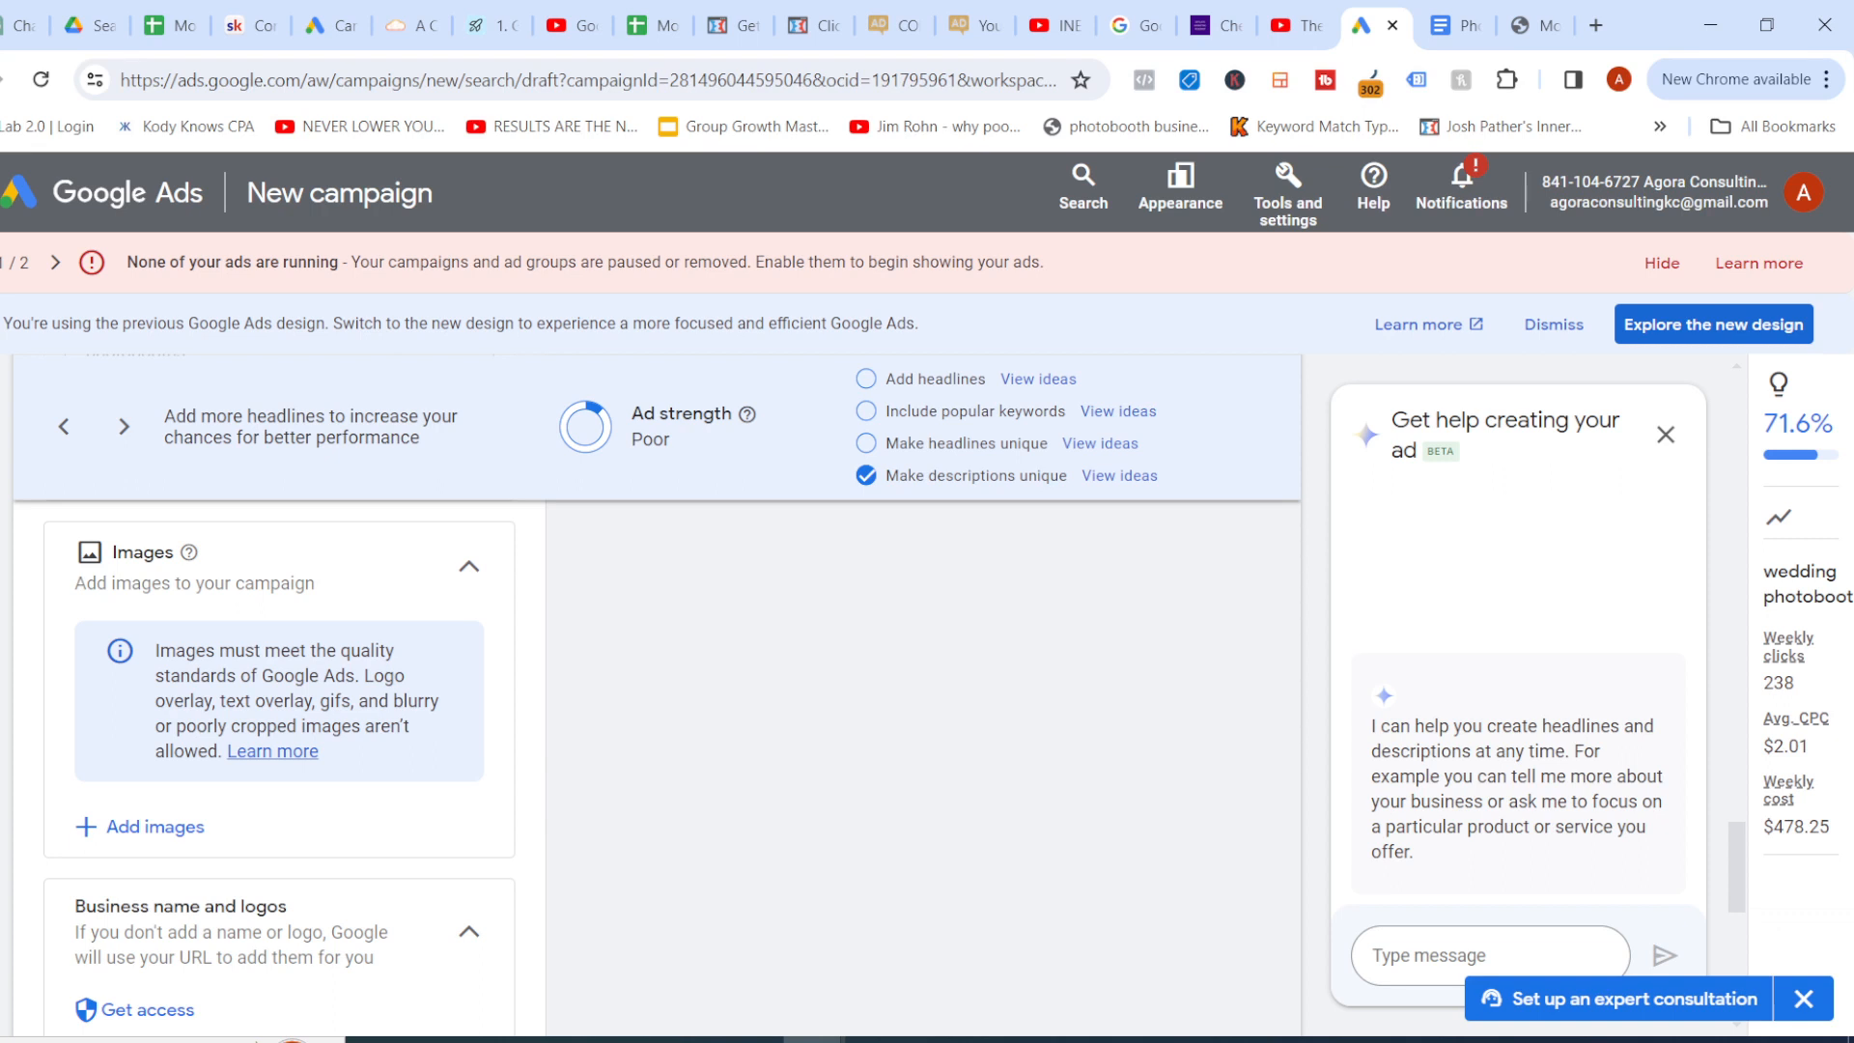
{"action": "left_click", "coordinate": [141, 828]}
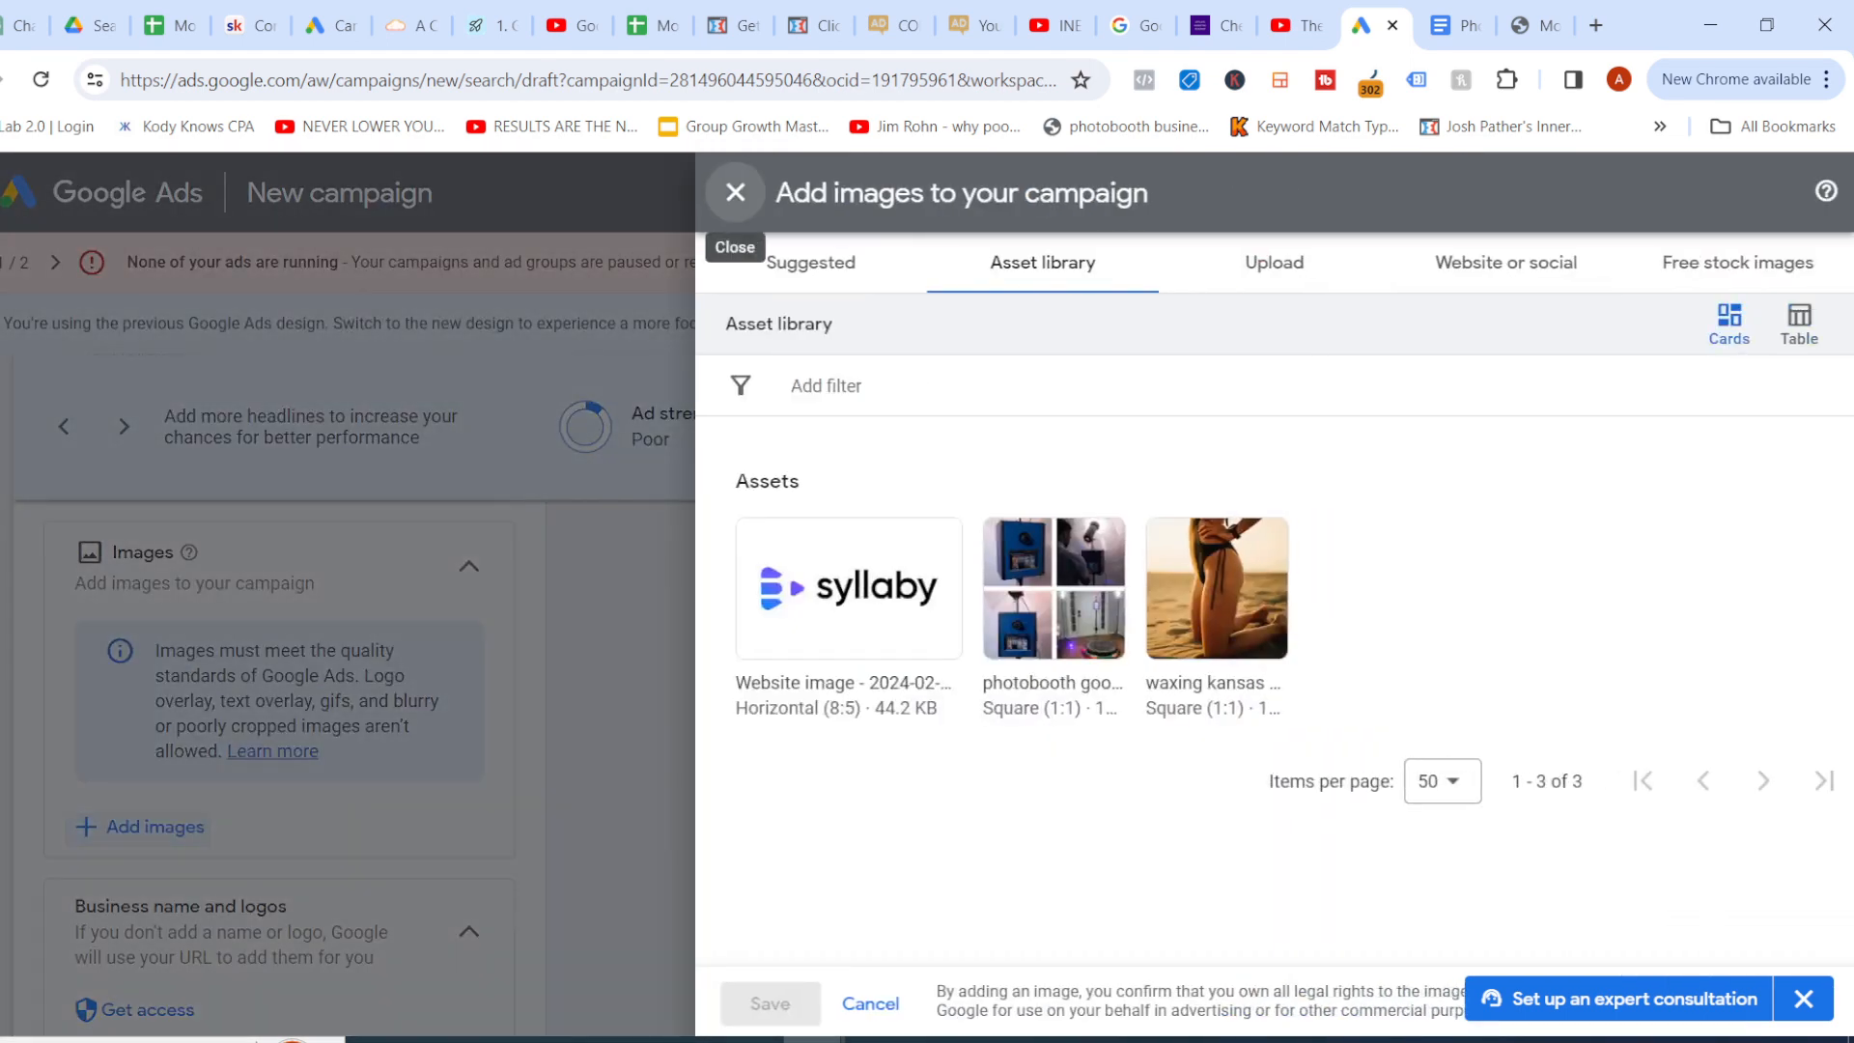
{"action": "left_click", "coordinate": [1054, 587]}
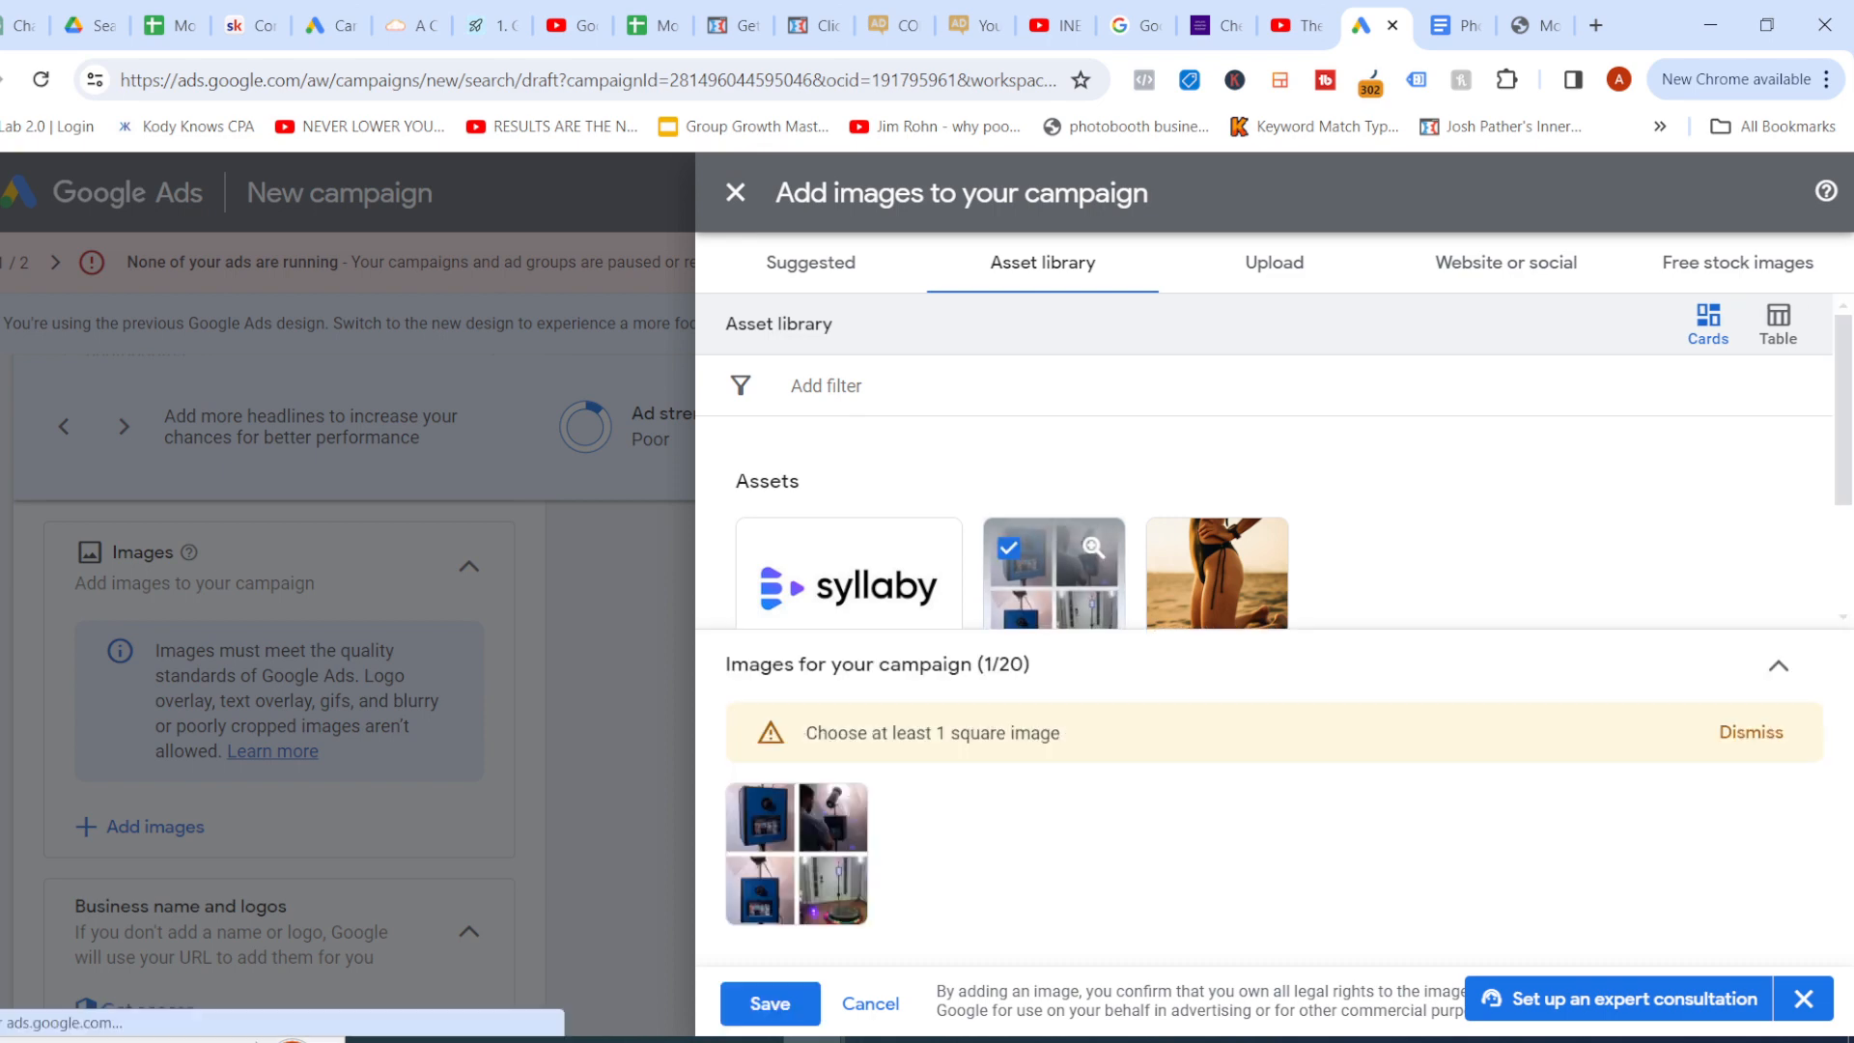
{"action": "left_click", "coordinate": [770, 1003]}
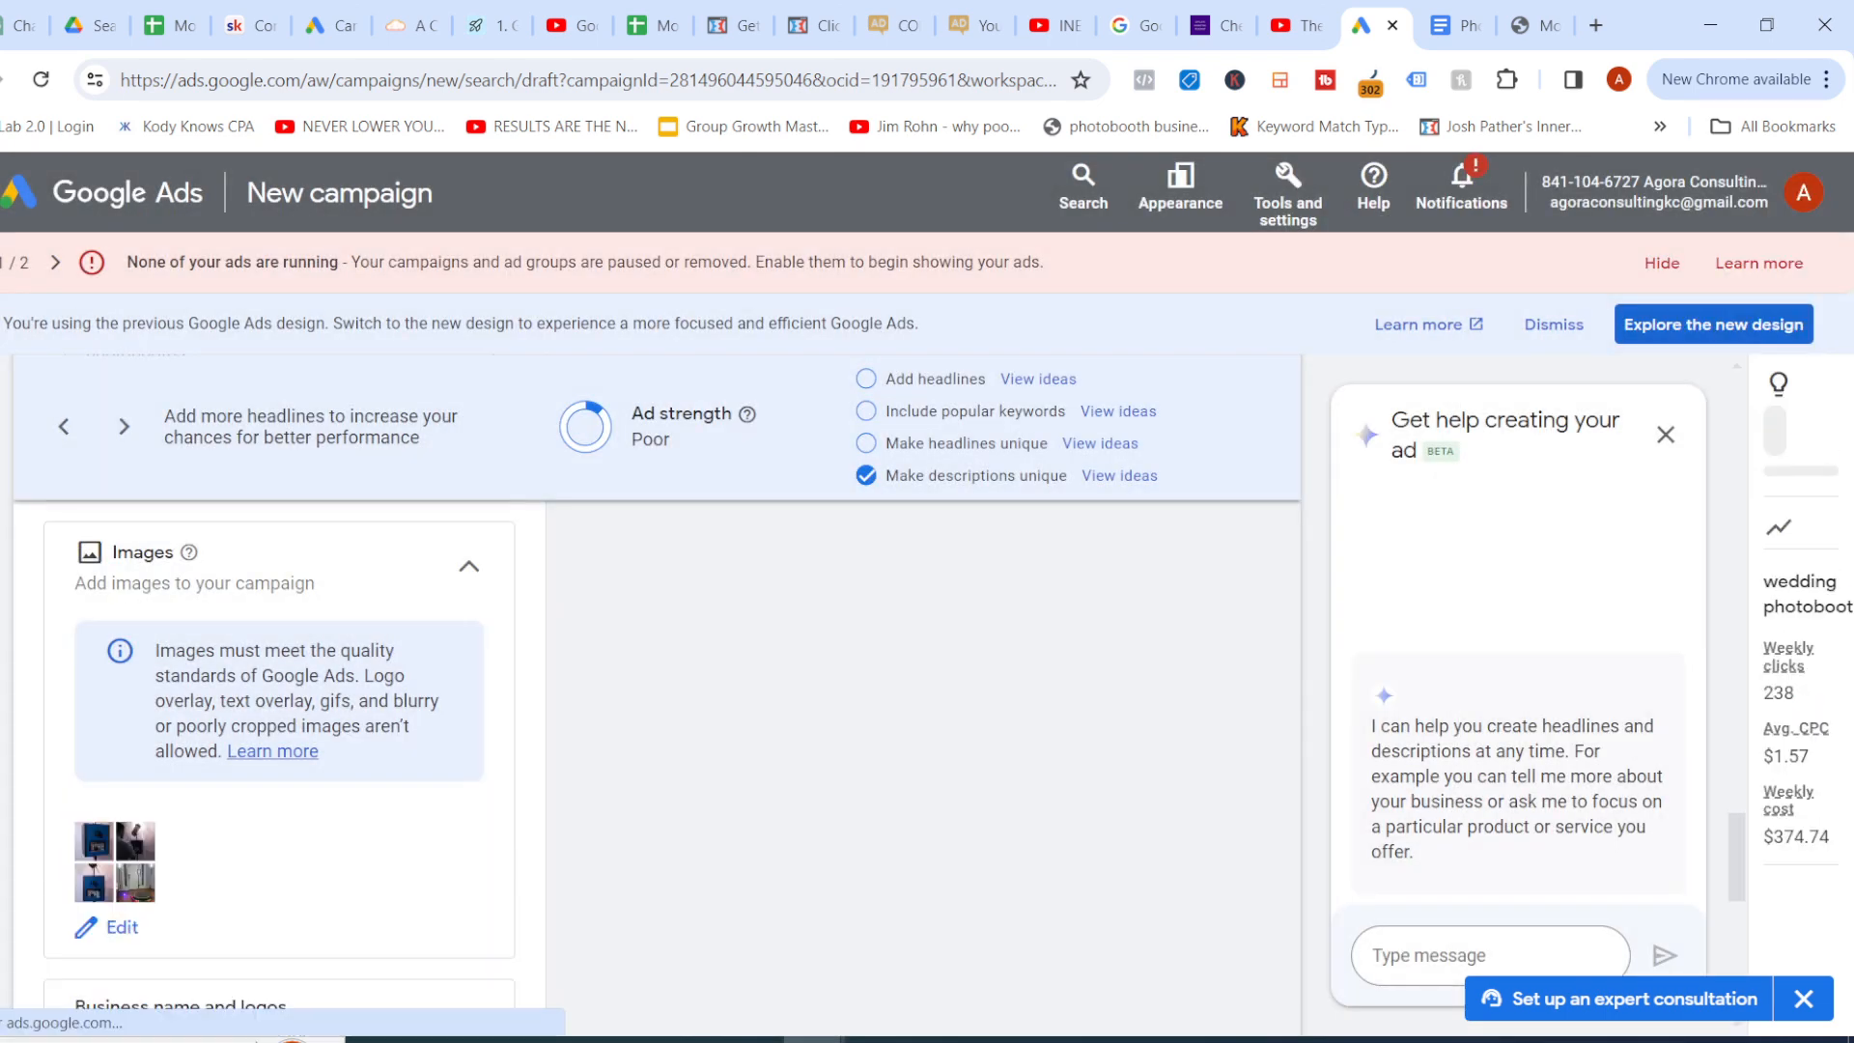
Start a sitelink from the suggested Enclosures Collection, with "check out some of our enclosures" as its first description line
{"action": "scroll", "coordinate": [281, 773], "scroll_direction": "down", "scroll_amount": 3}
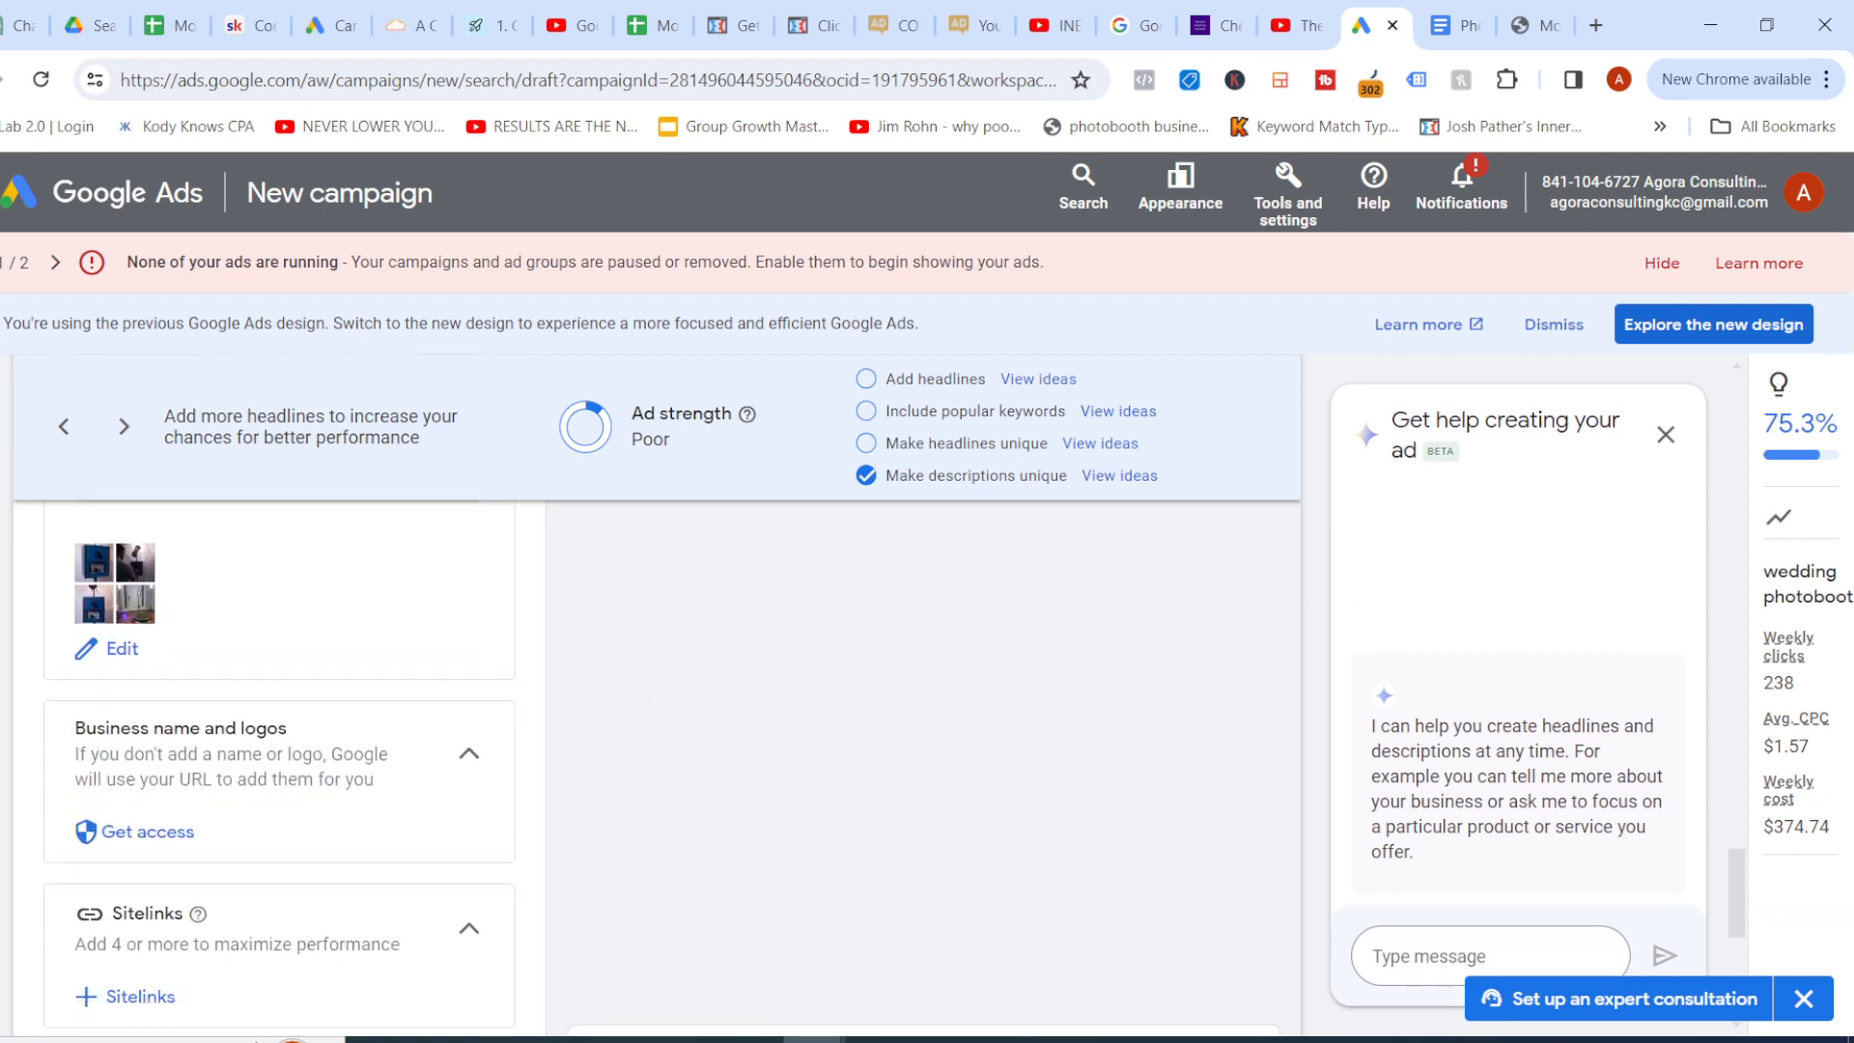
{"action": "scroll", "coordinate": [280, 772], "scroll_direction": "down", "scroll_amount": 1}
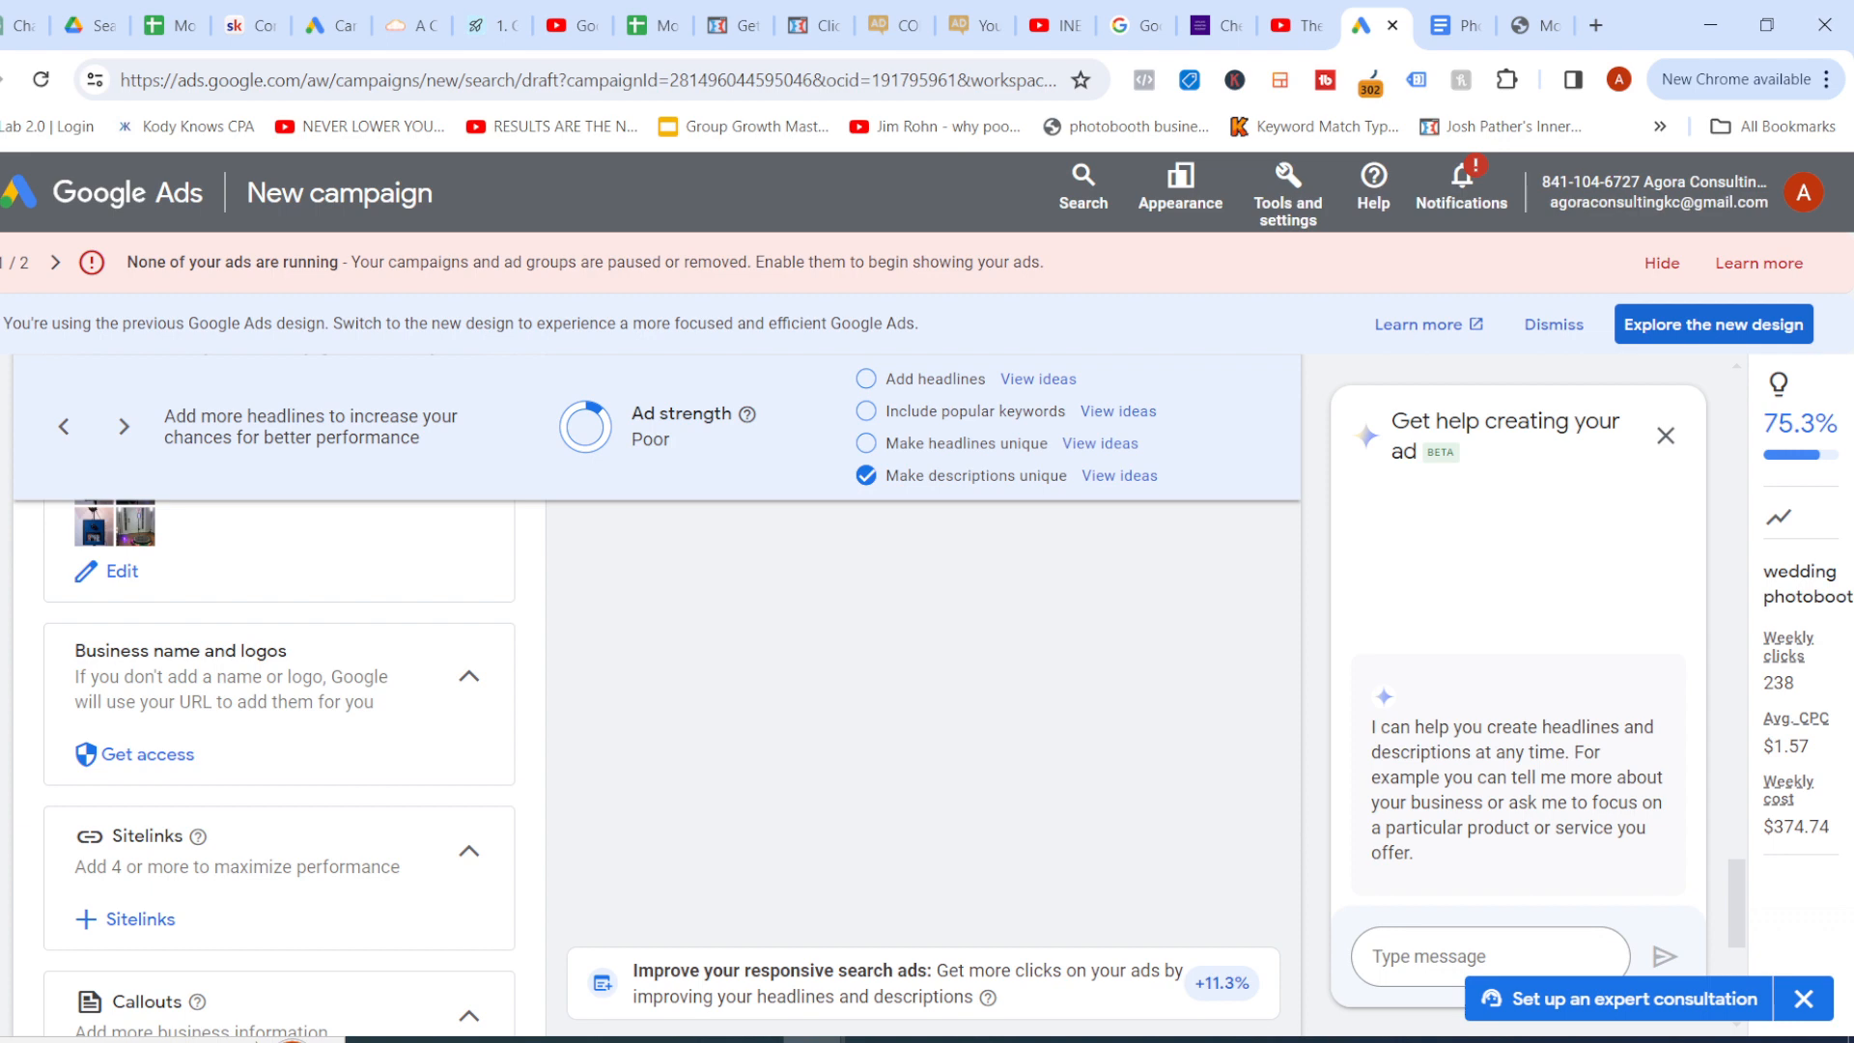
{"action": "scroll", "coordinate": [280, 773], "scroll_direction": "down", "scroll_amount": 2}
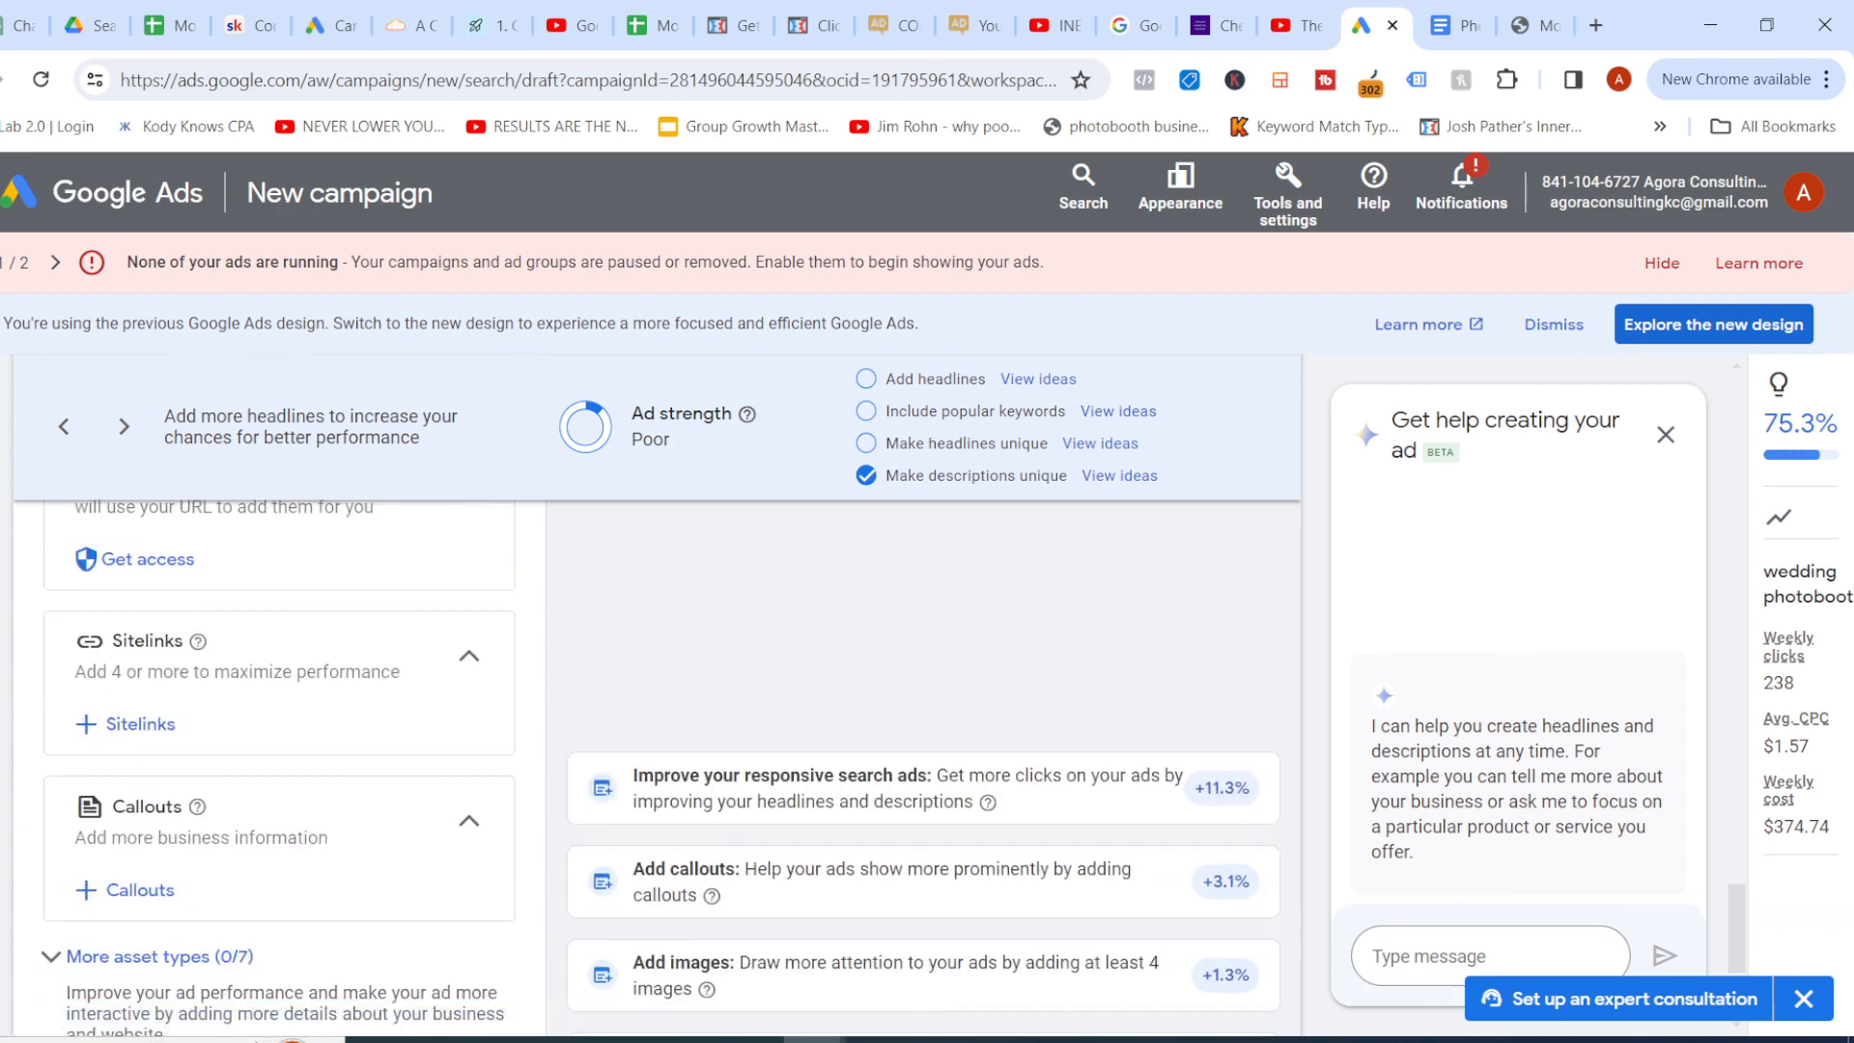
{"action": "left_click", "coordinate": [125, 723]}
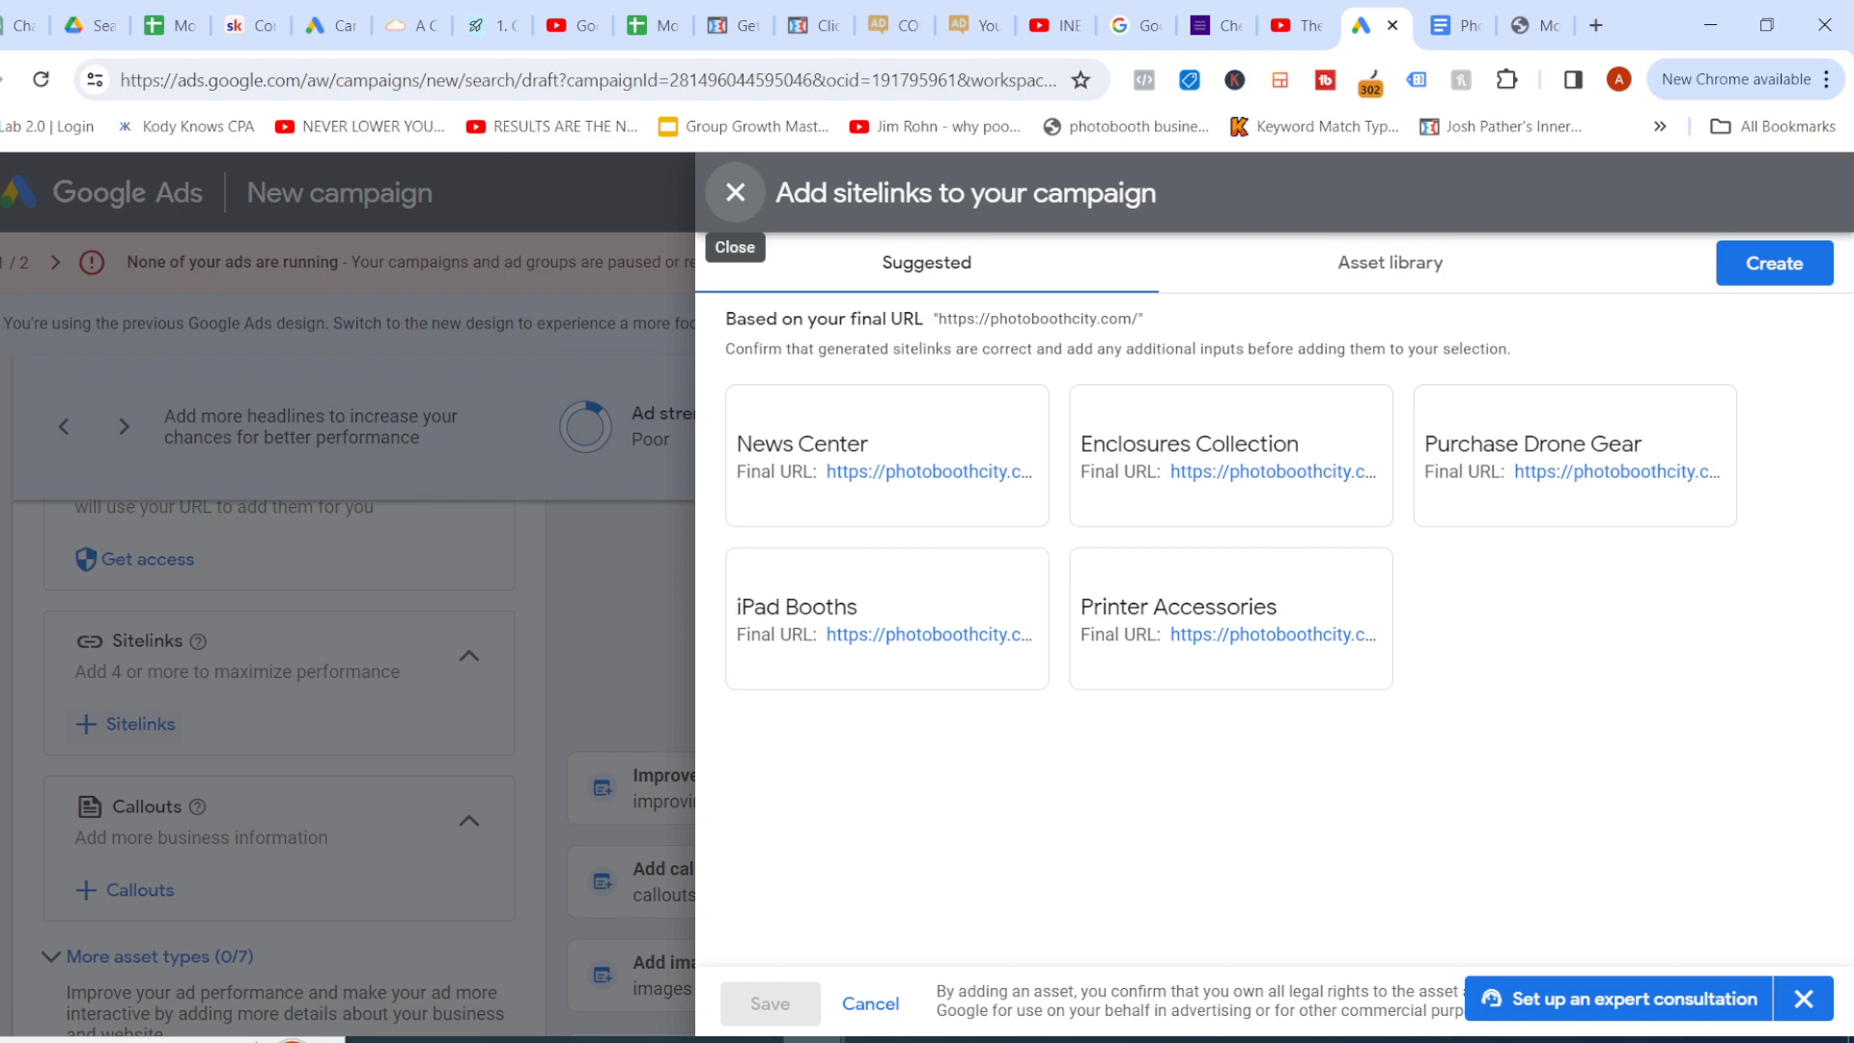
{"action": "left_click", "coordinate": [1231, 456]}
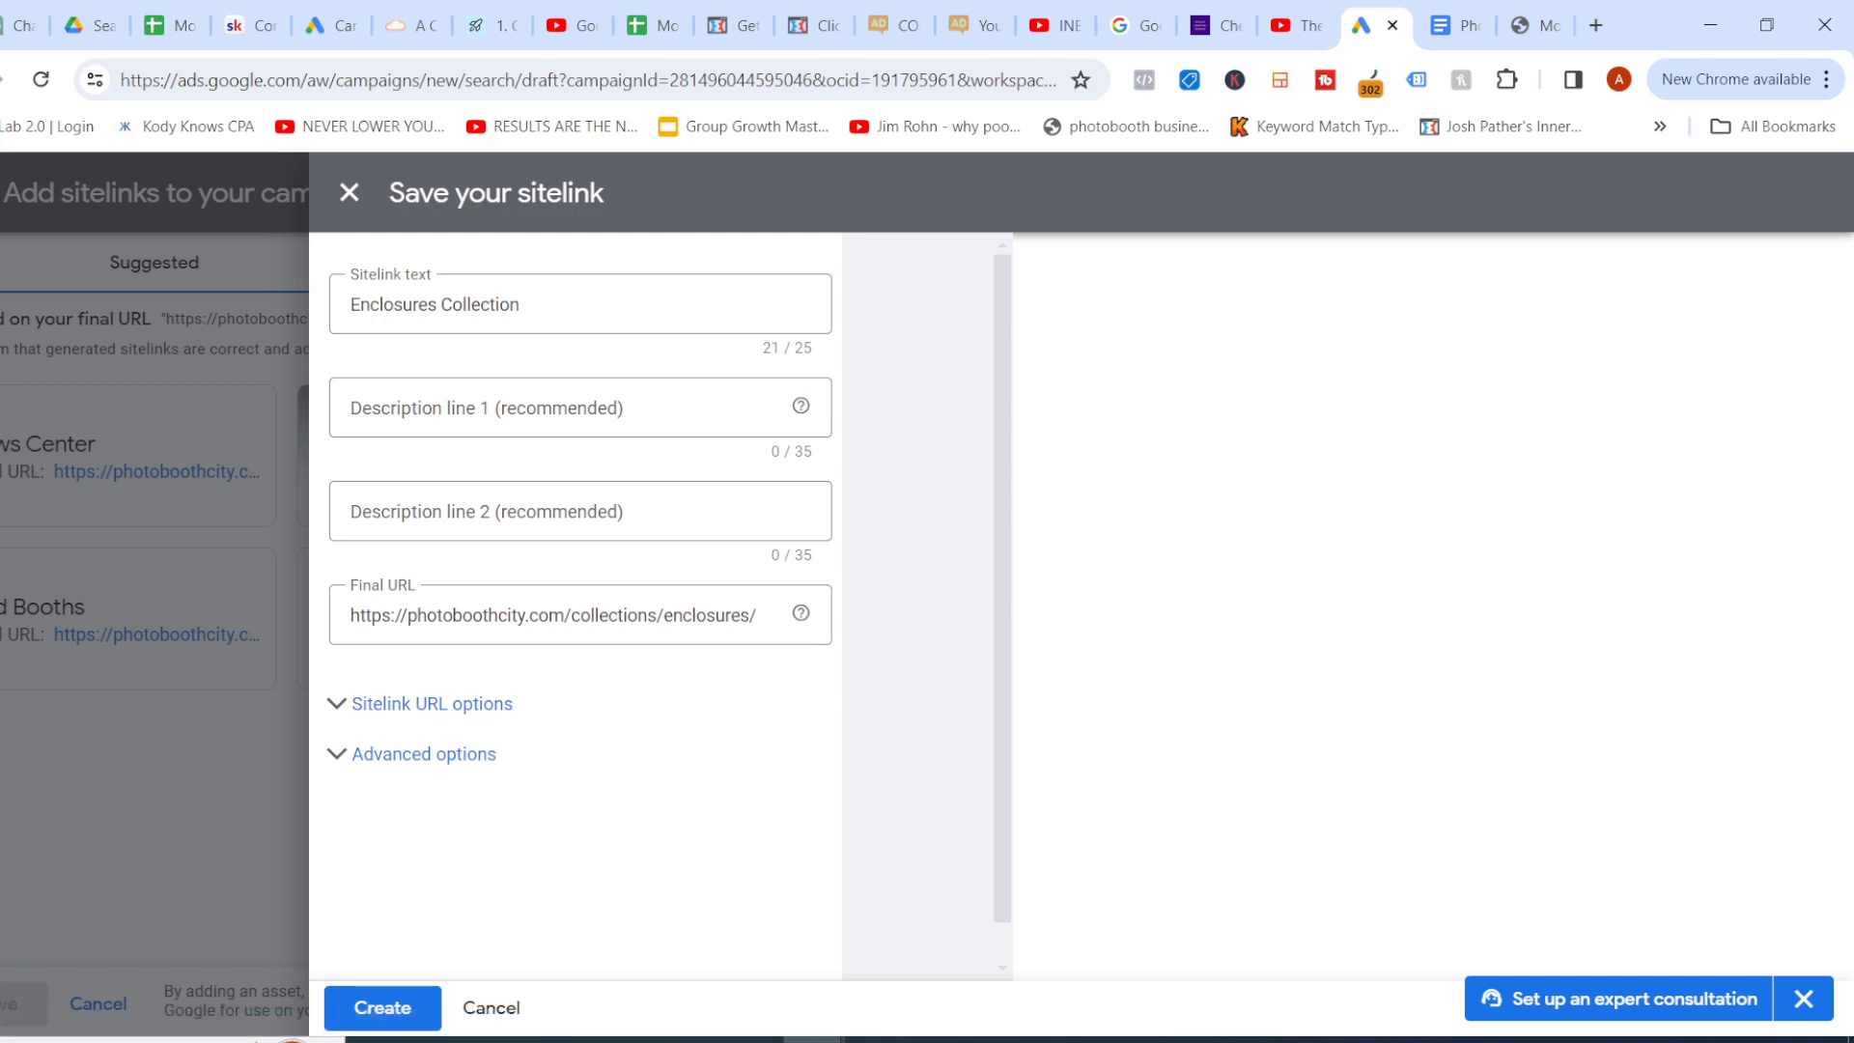
{"action": "left_click", "coordinate": [458, 406]}
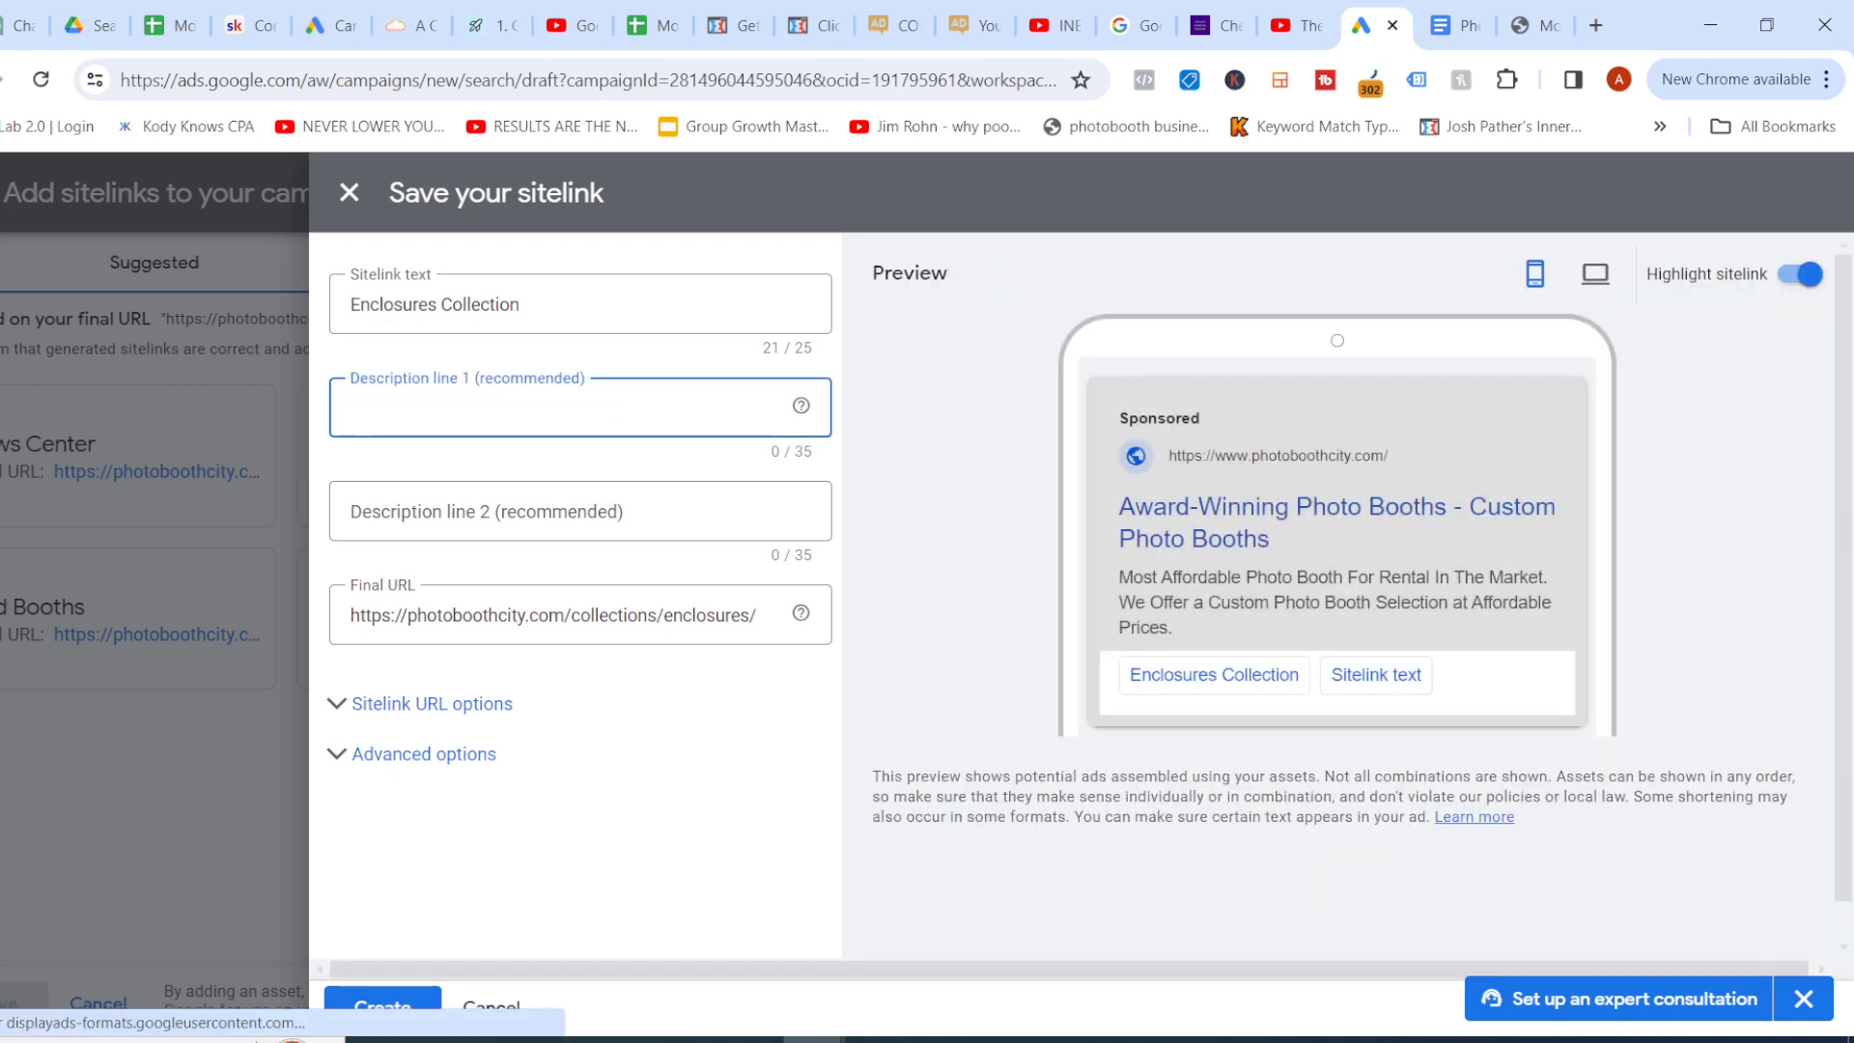
{"action": "type", "text": "check out some"}
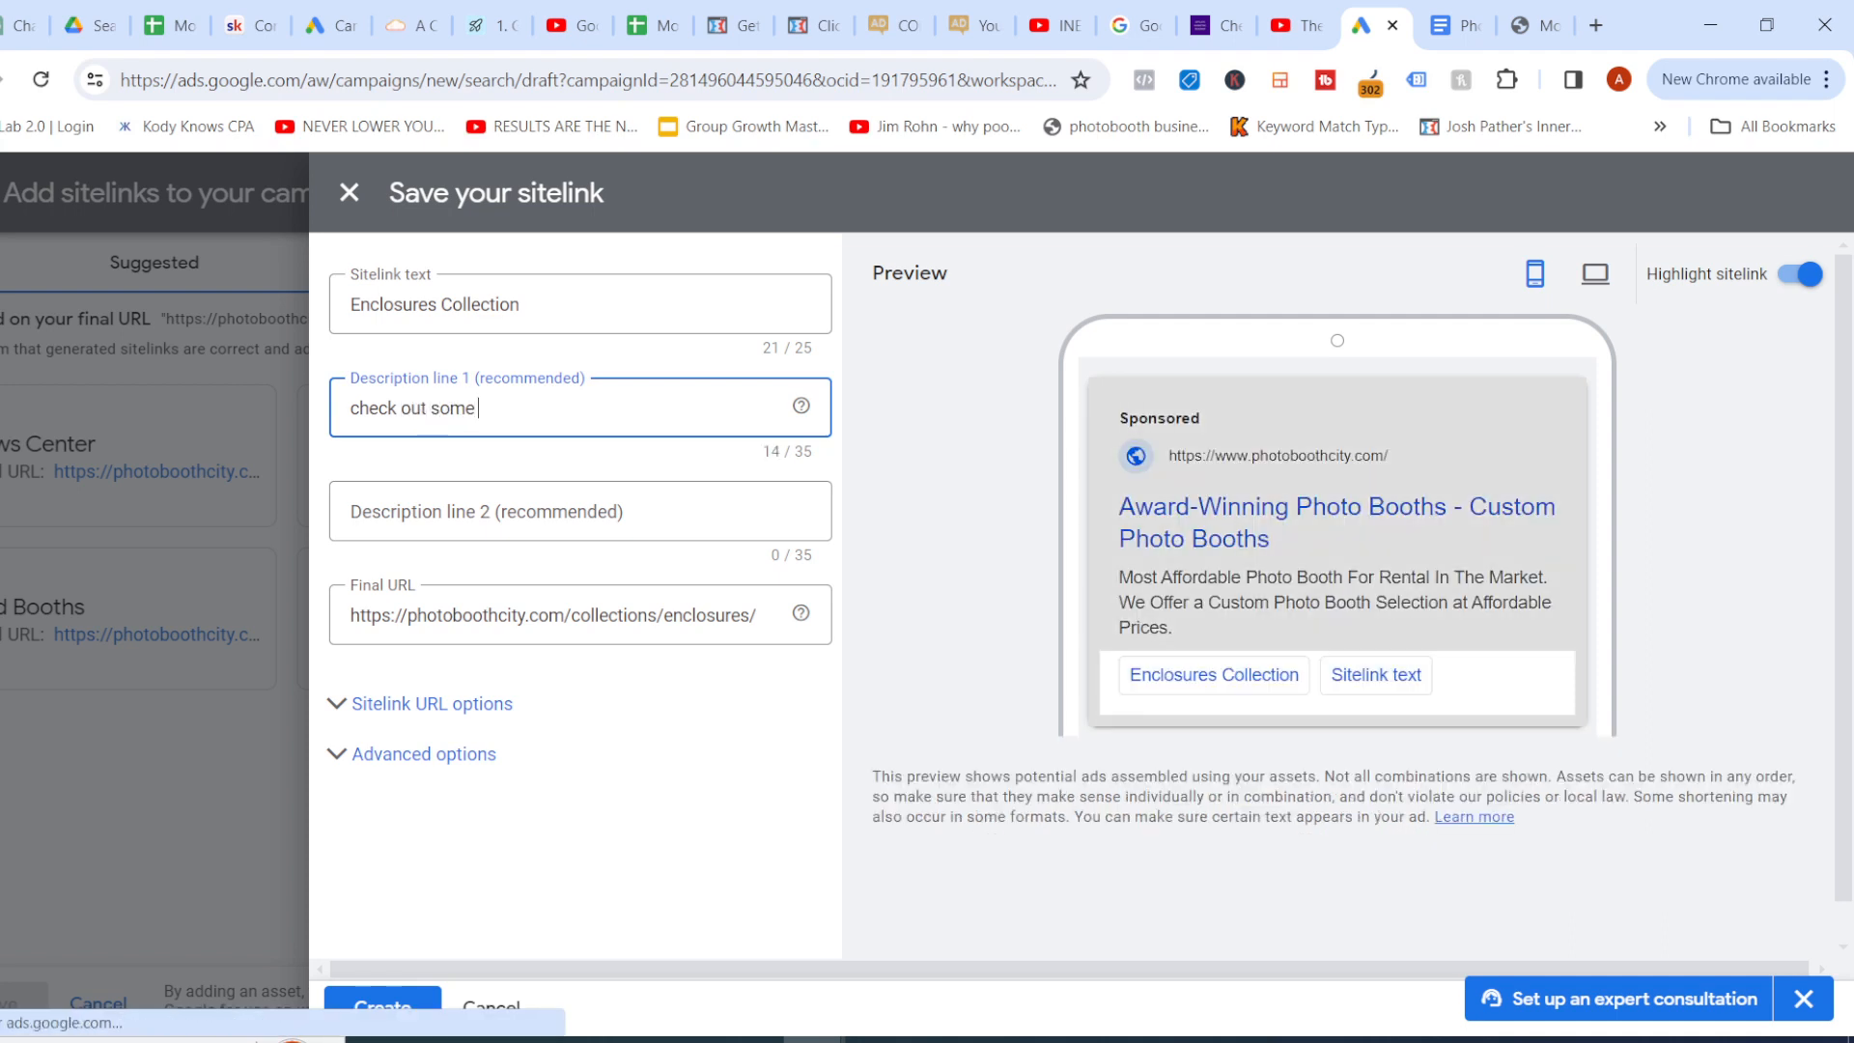
{"action": "type", "text": " of our e"}
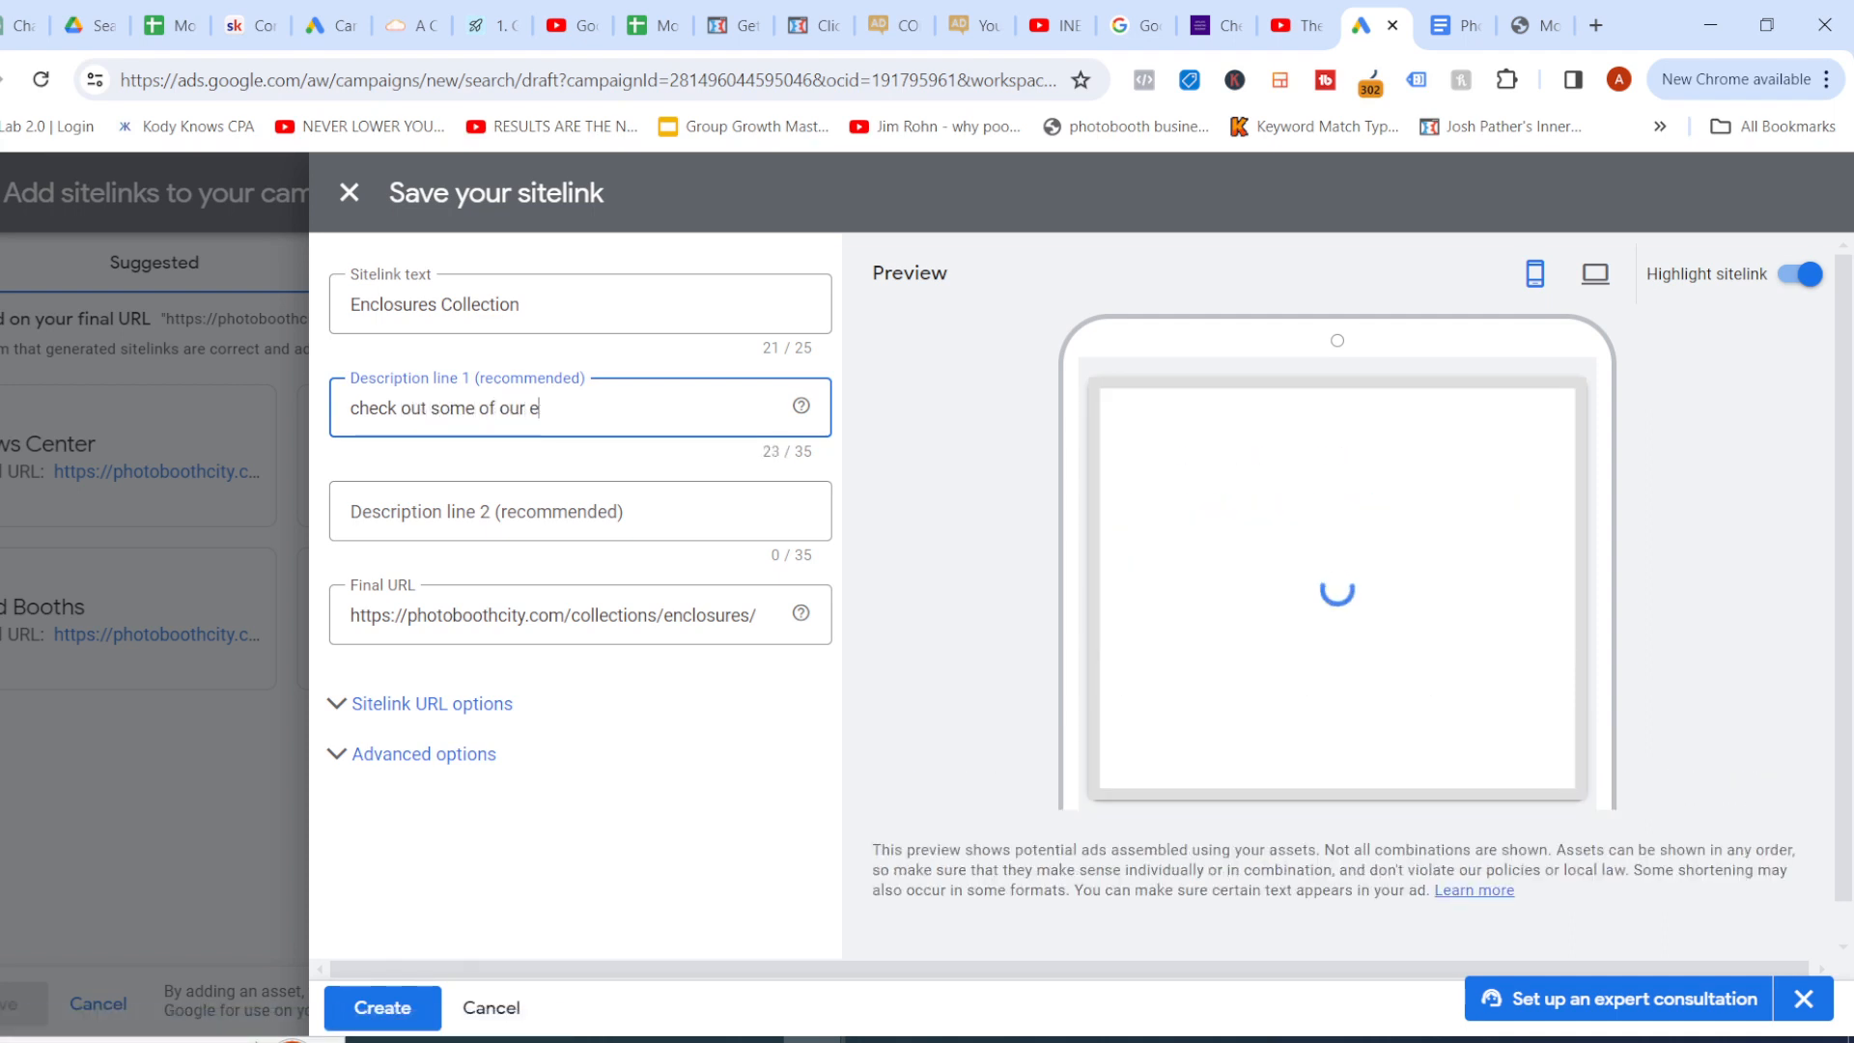
{"action": "type", "text": "nclosures"}
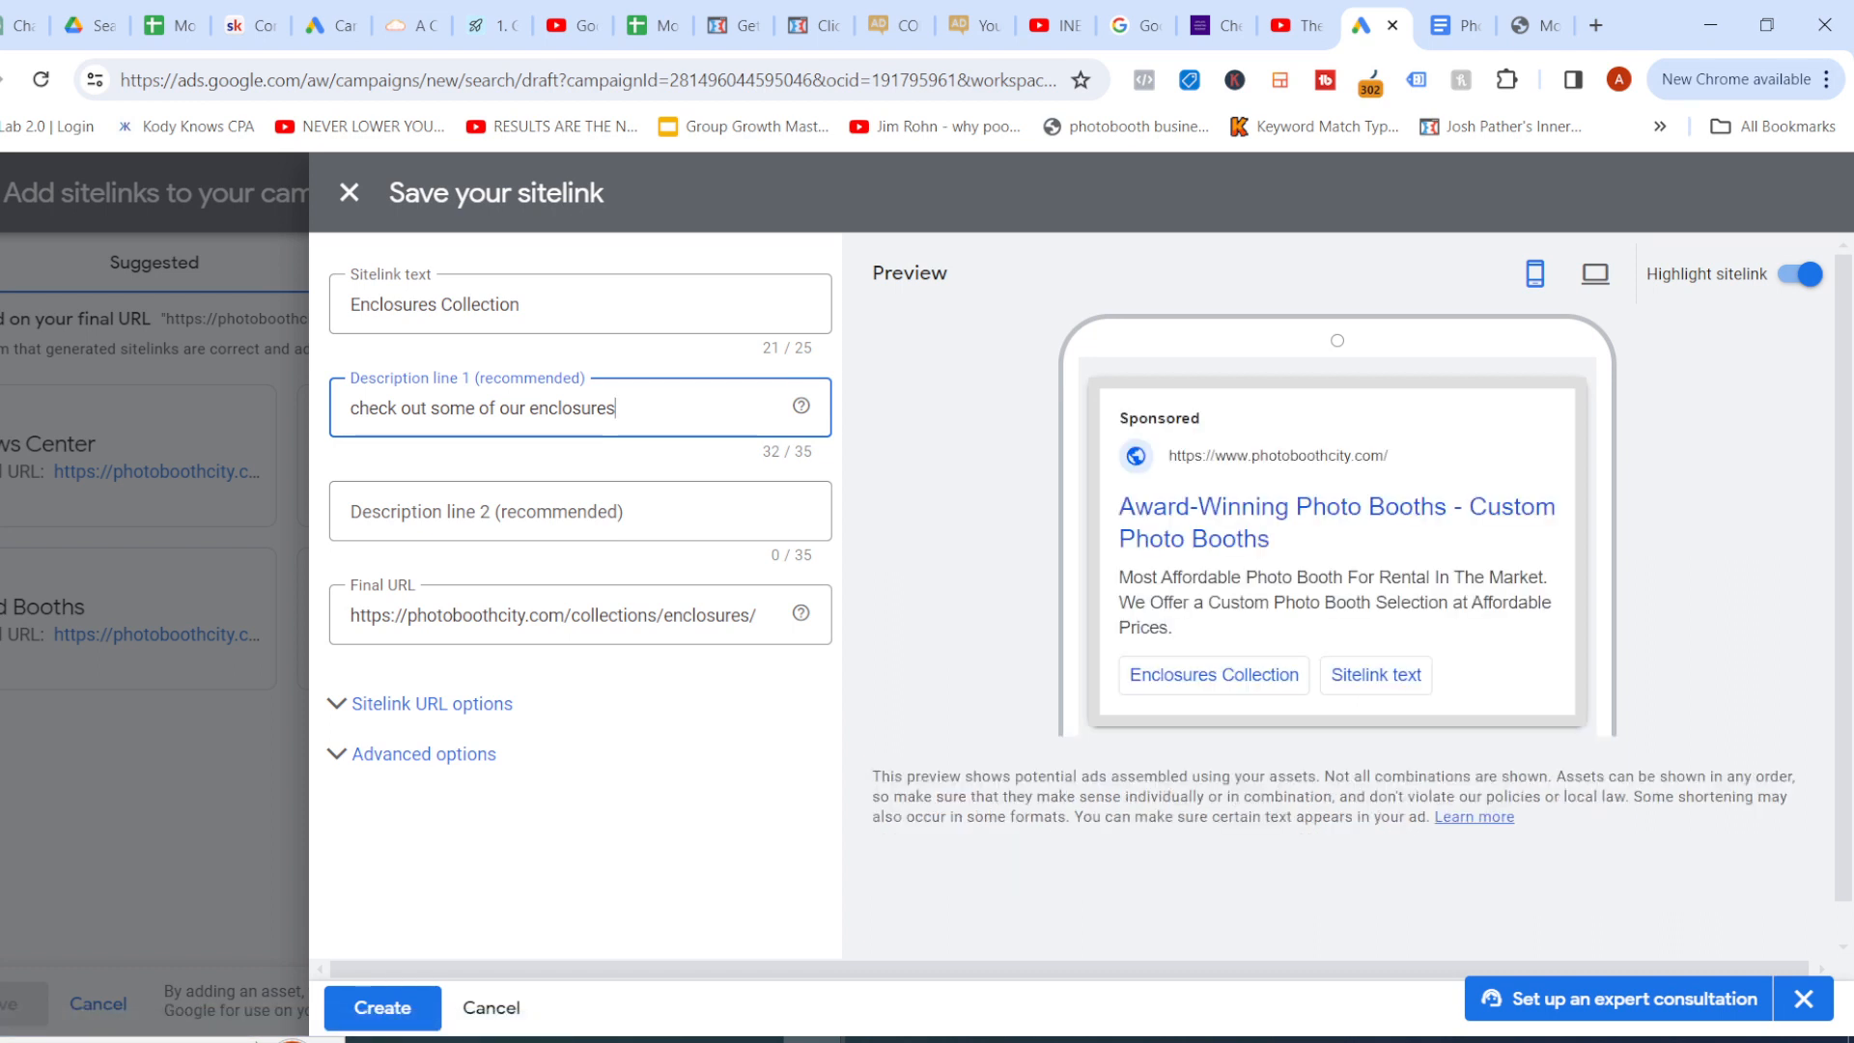
Enter "no one parties like us" as the Enclosures Collection sitelink's second description line and create the sitelink
{"action": "left_click", "coordinate": [450, 509]}
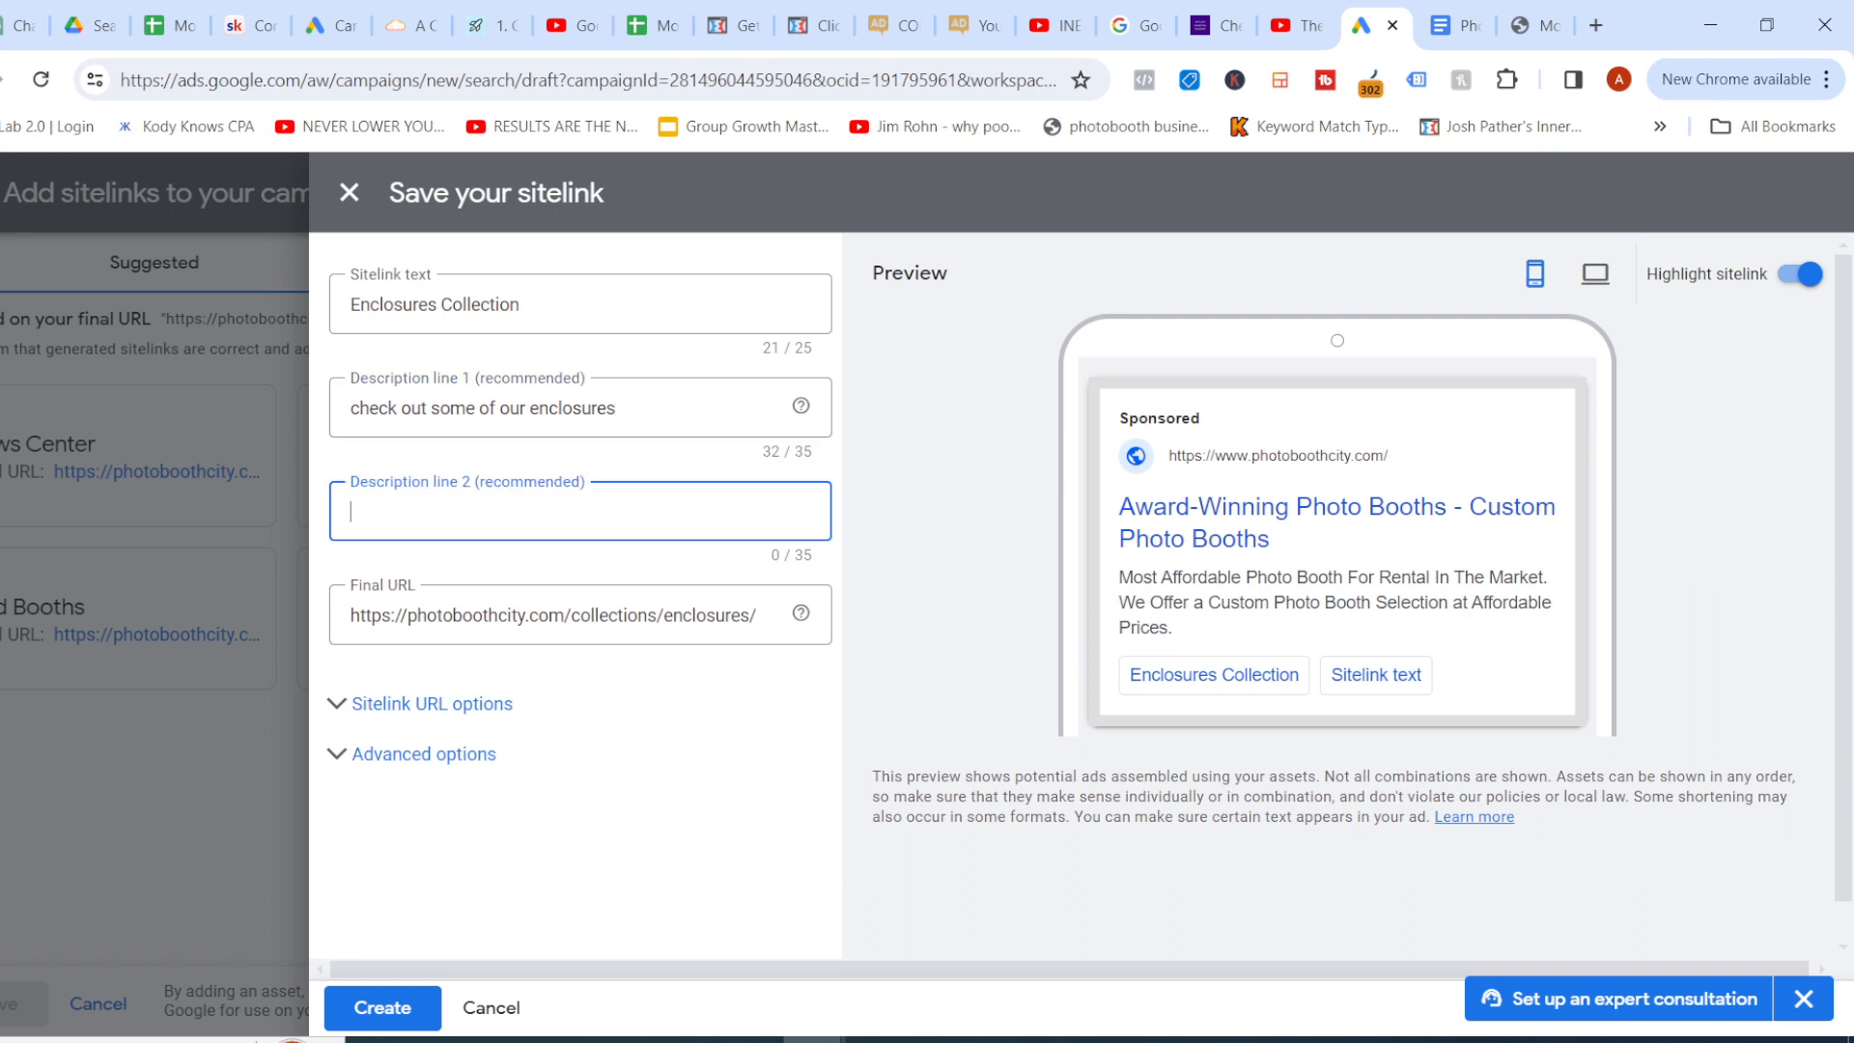
{"action": "type", "text": "no one par"}
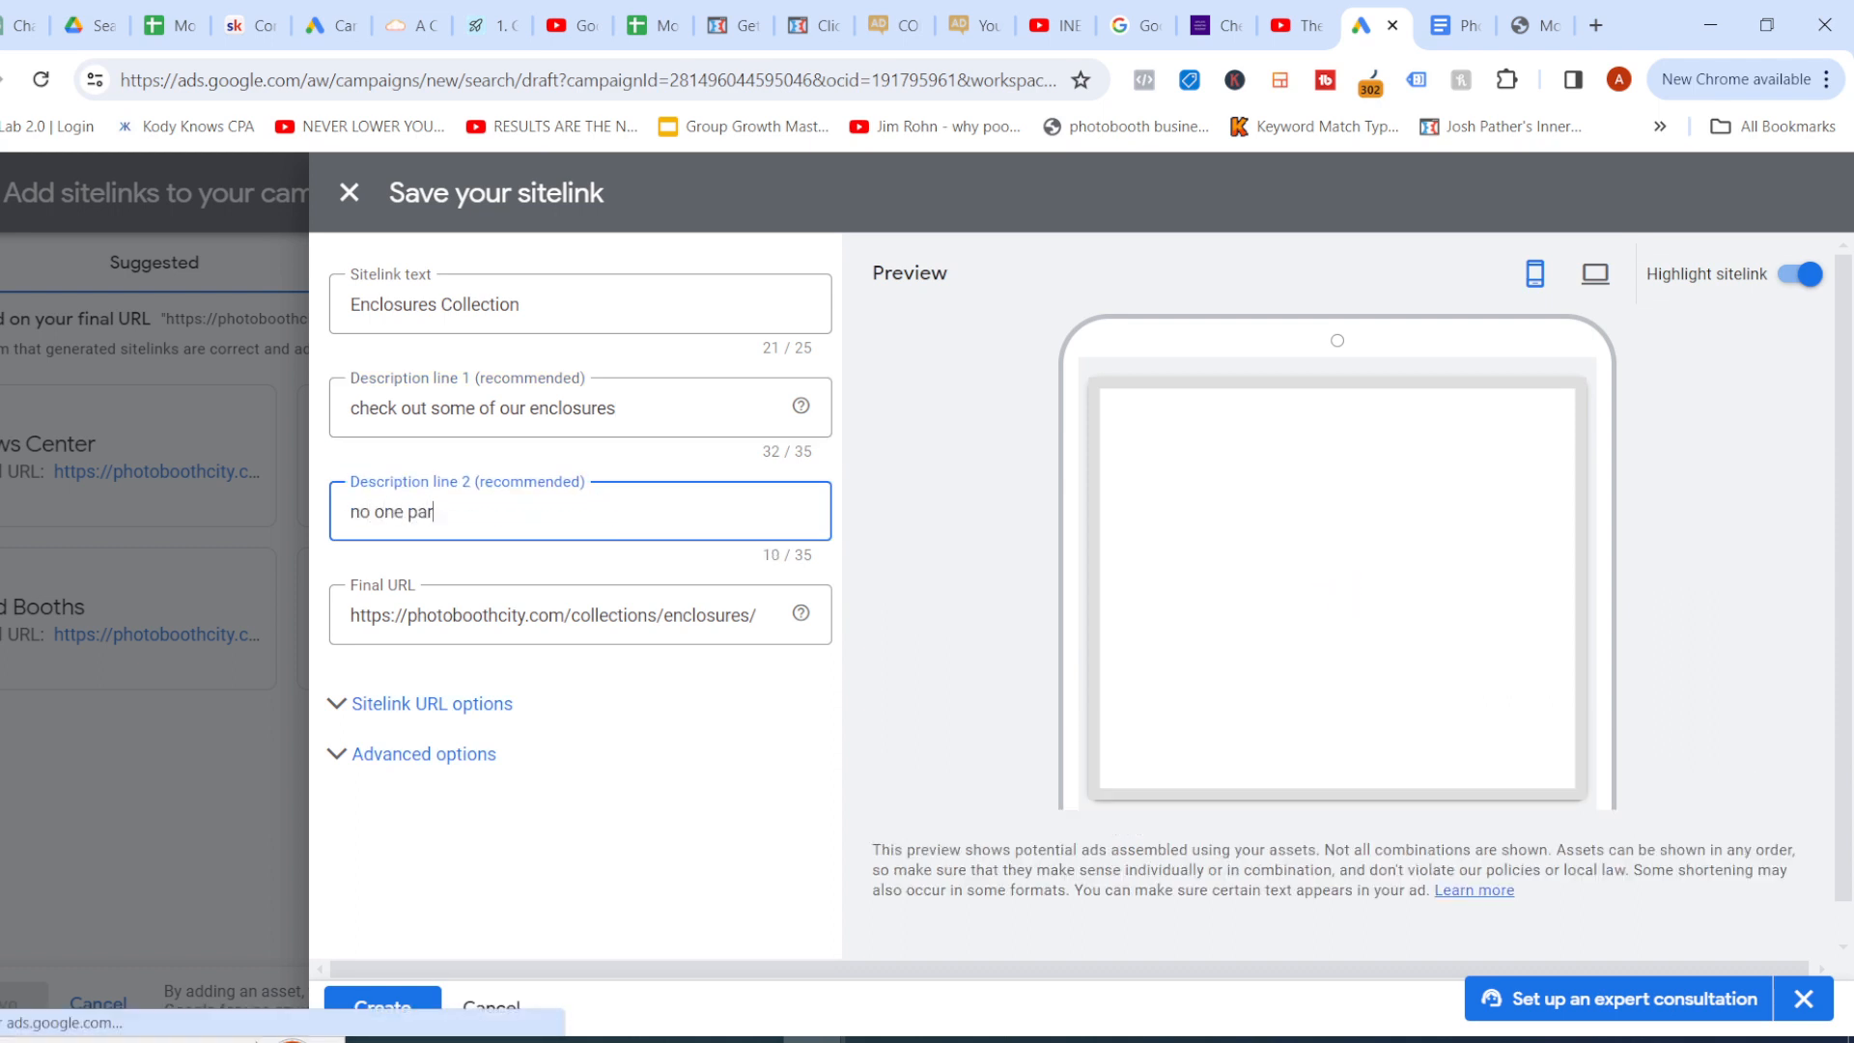
{"action": "type", "text": "ties like us"}
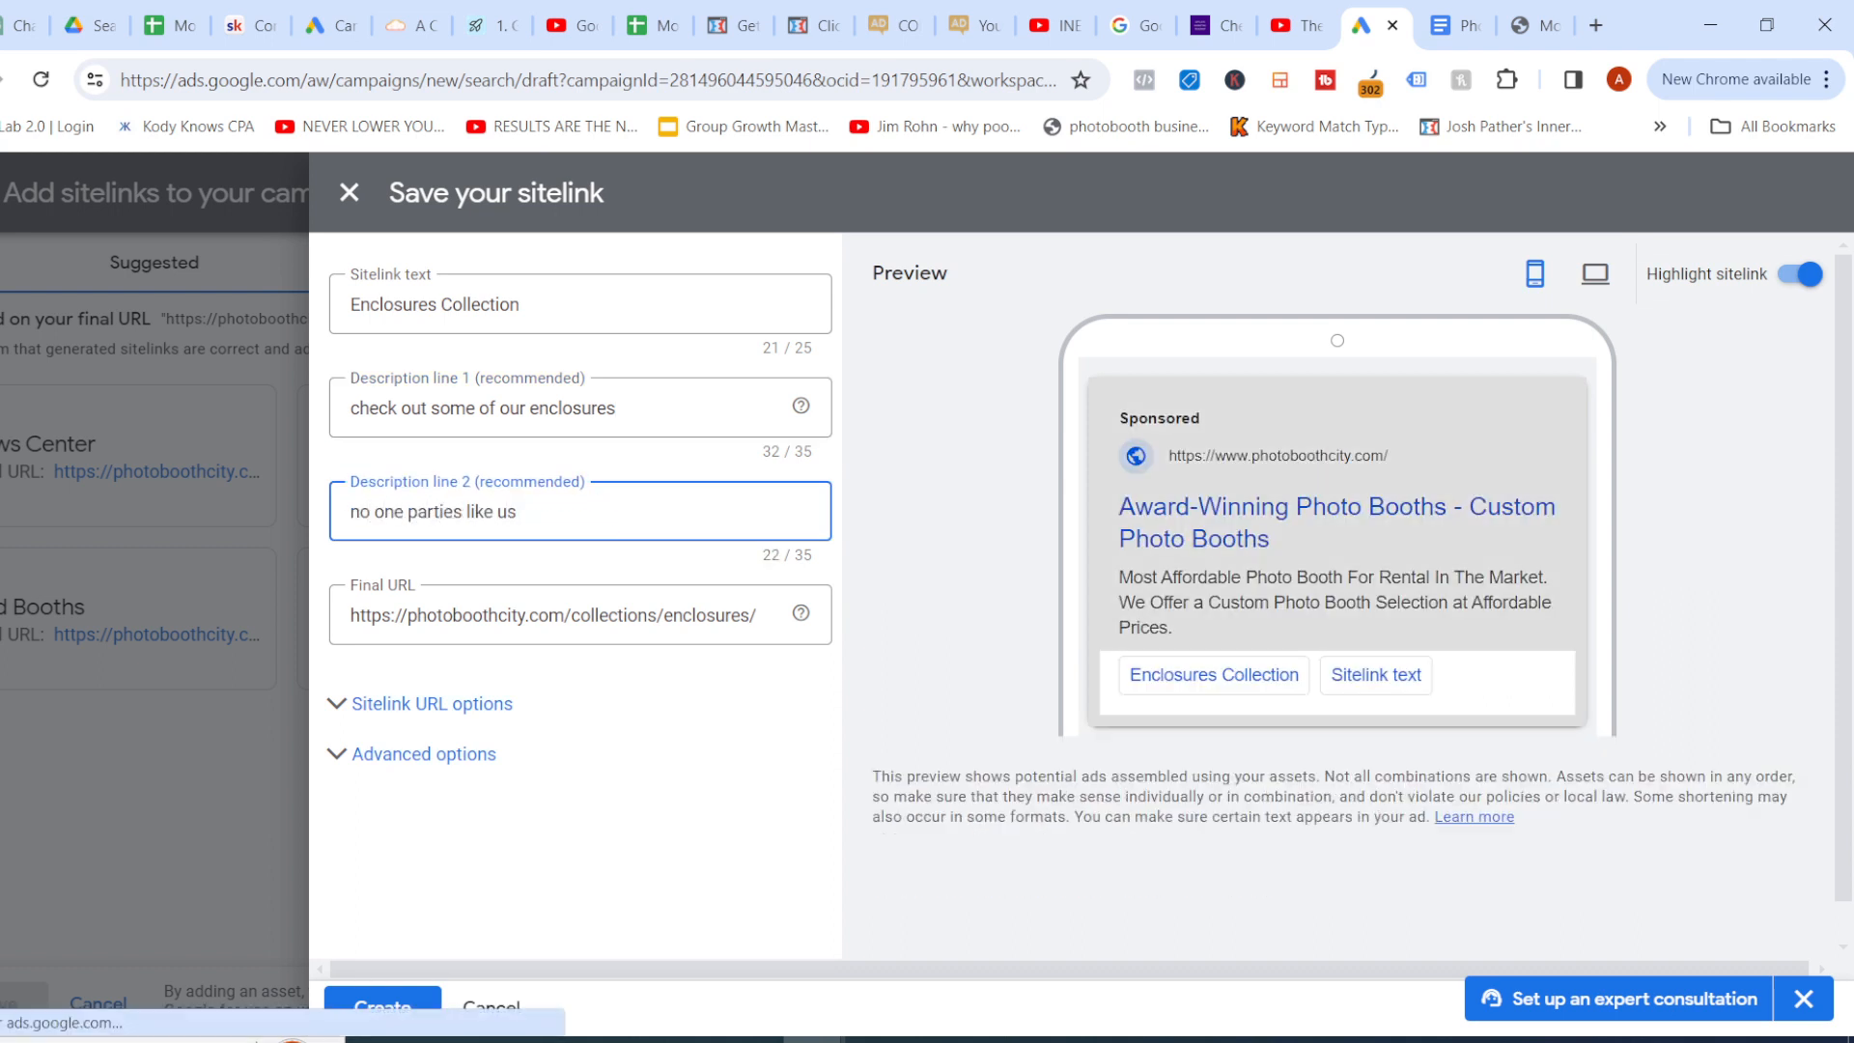
{"action": "left_click", "coordinate": [383, 1008]}
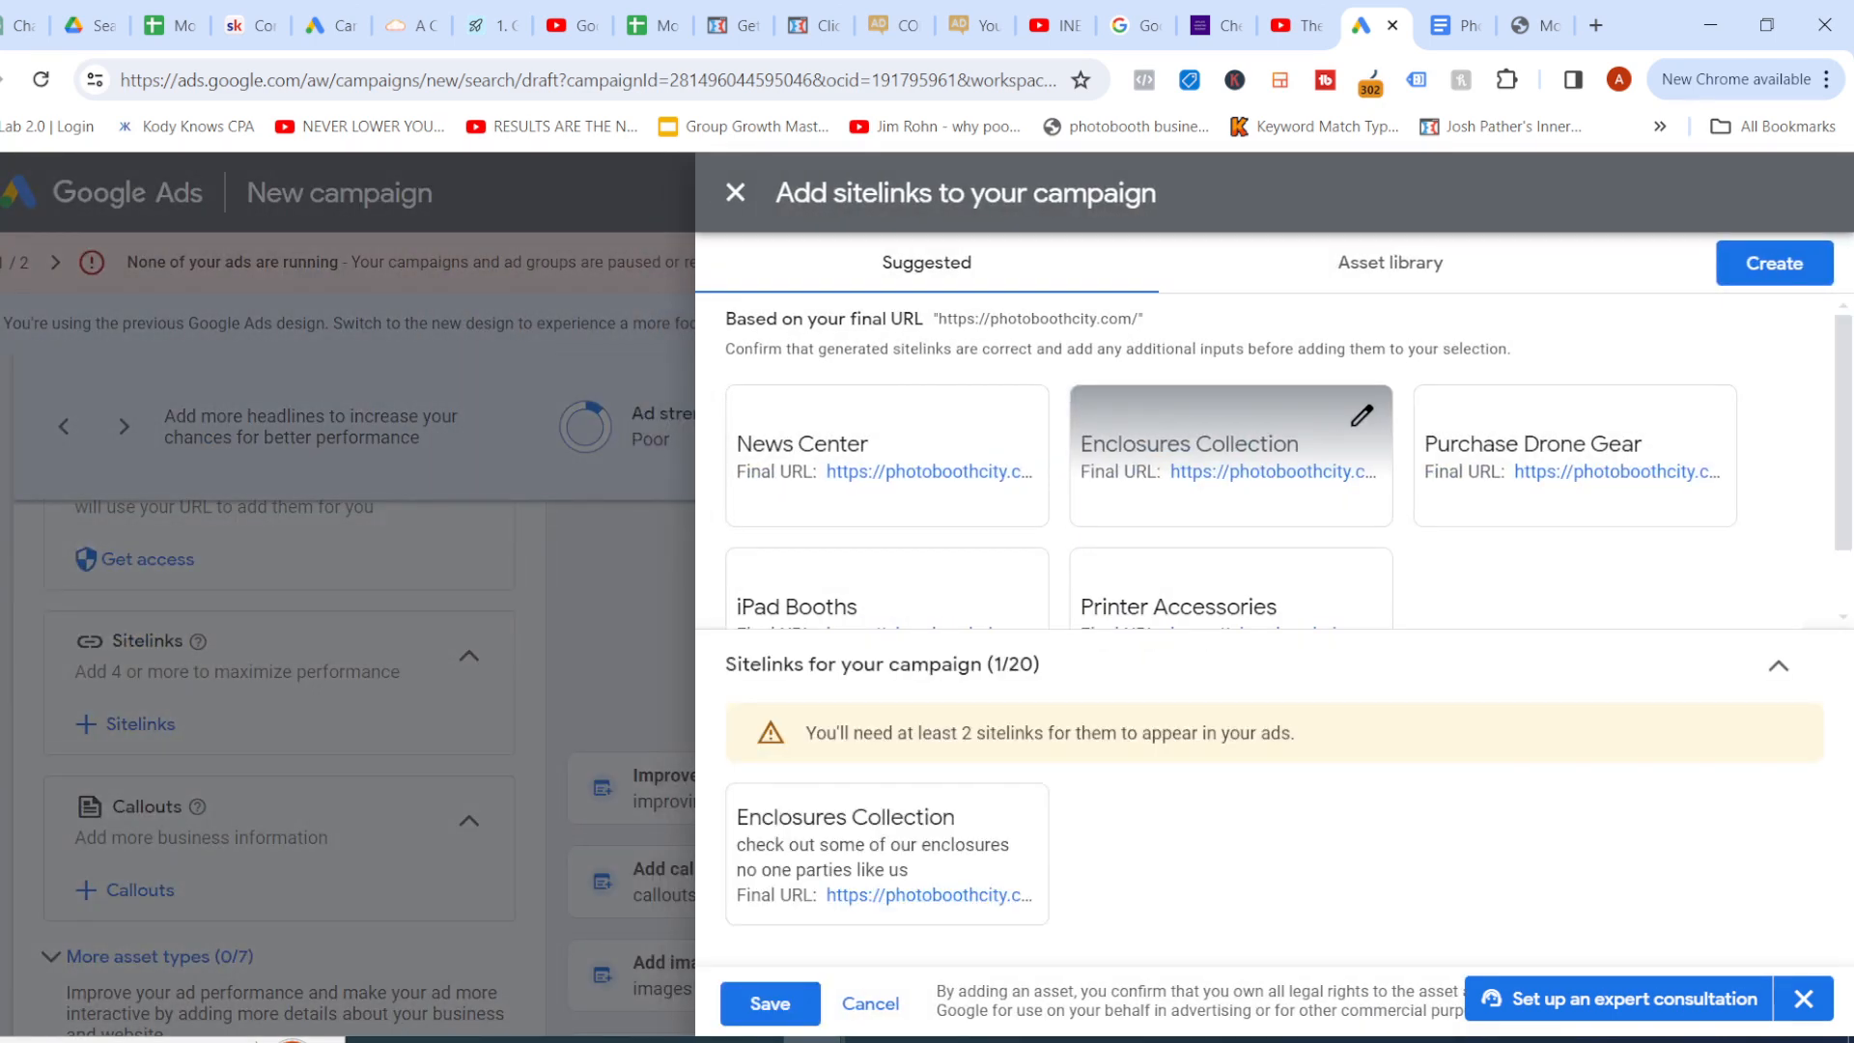
Start a sitelink from the suggested iPad Booths, with "the most affordable on the market" as its first description line
{"action": "scroll", "coordinate": [1231, 454], "scroll_direction": "down", "scroll_amount": 1}
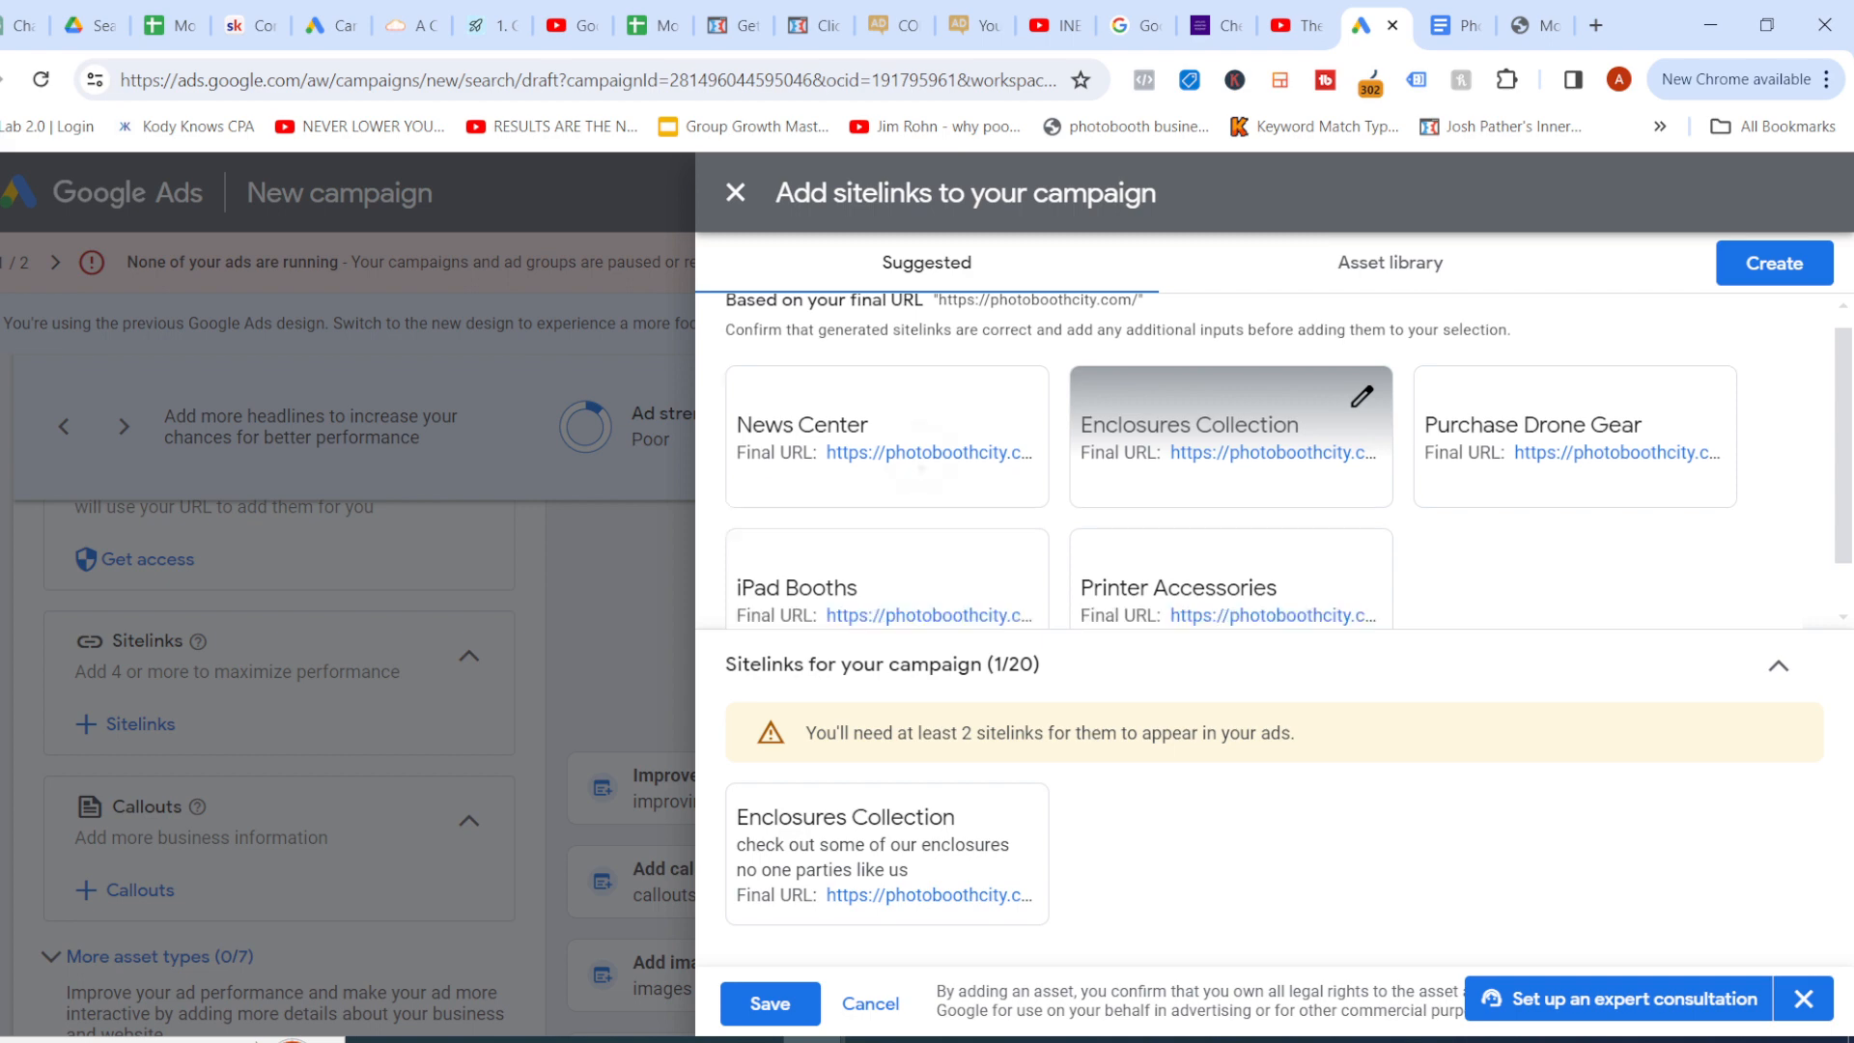
{"action": "left_click", "coordinate": [898, 531]}
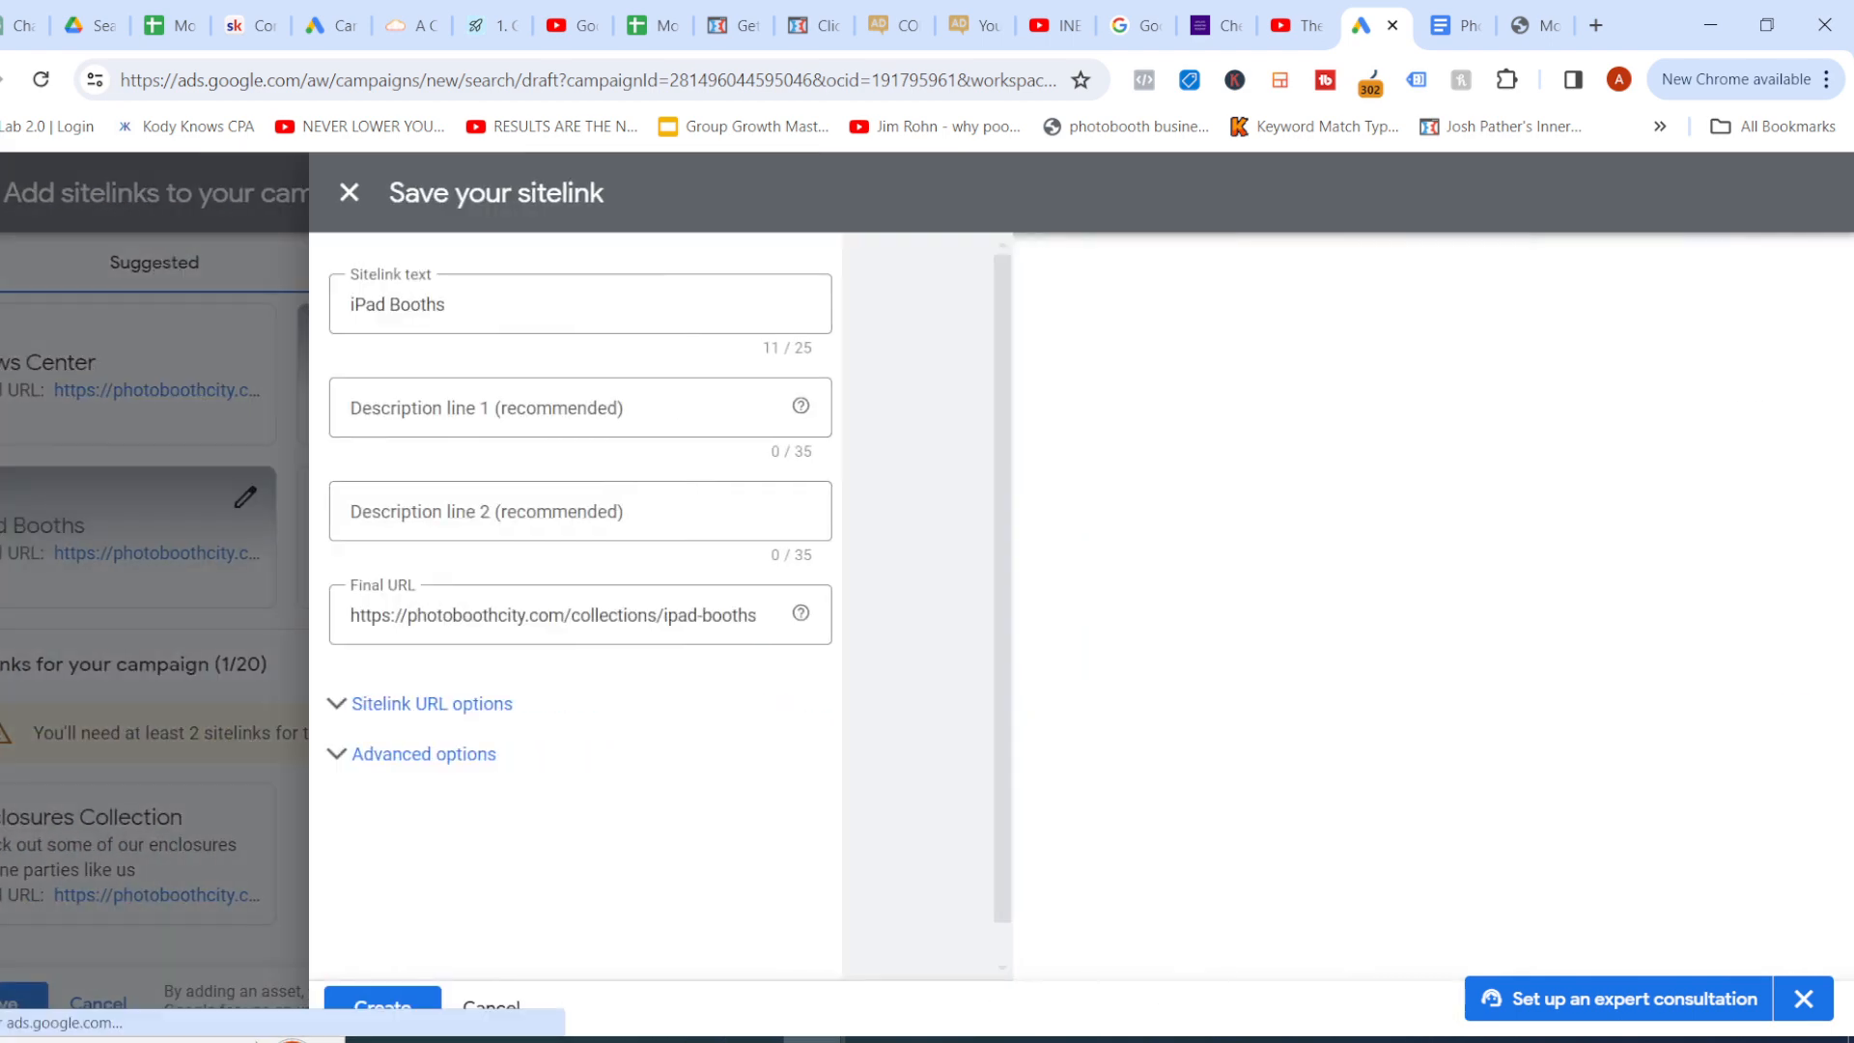
{"action": "left_click", "coordinate": [487, 407]}
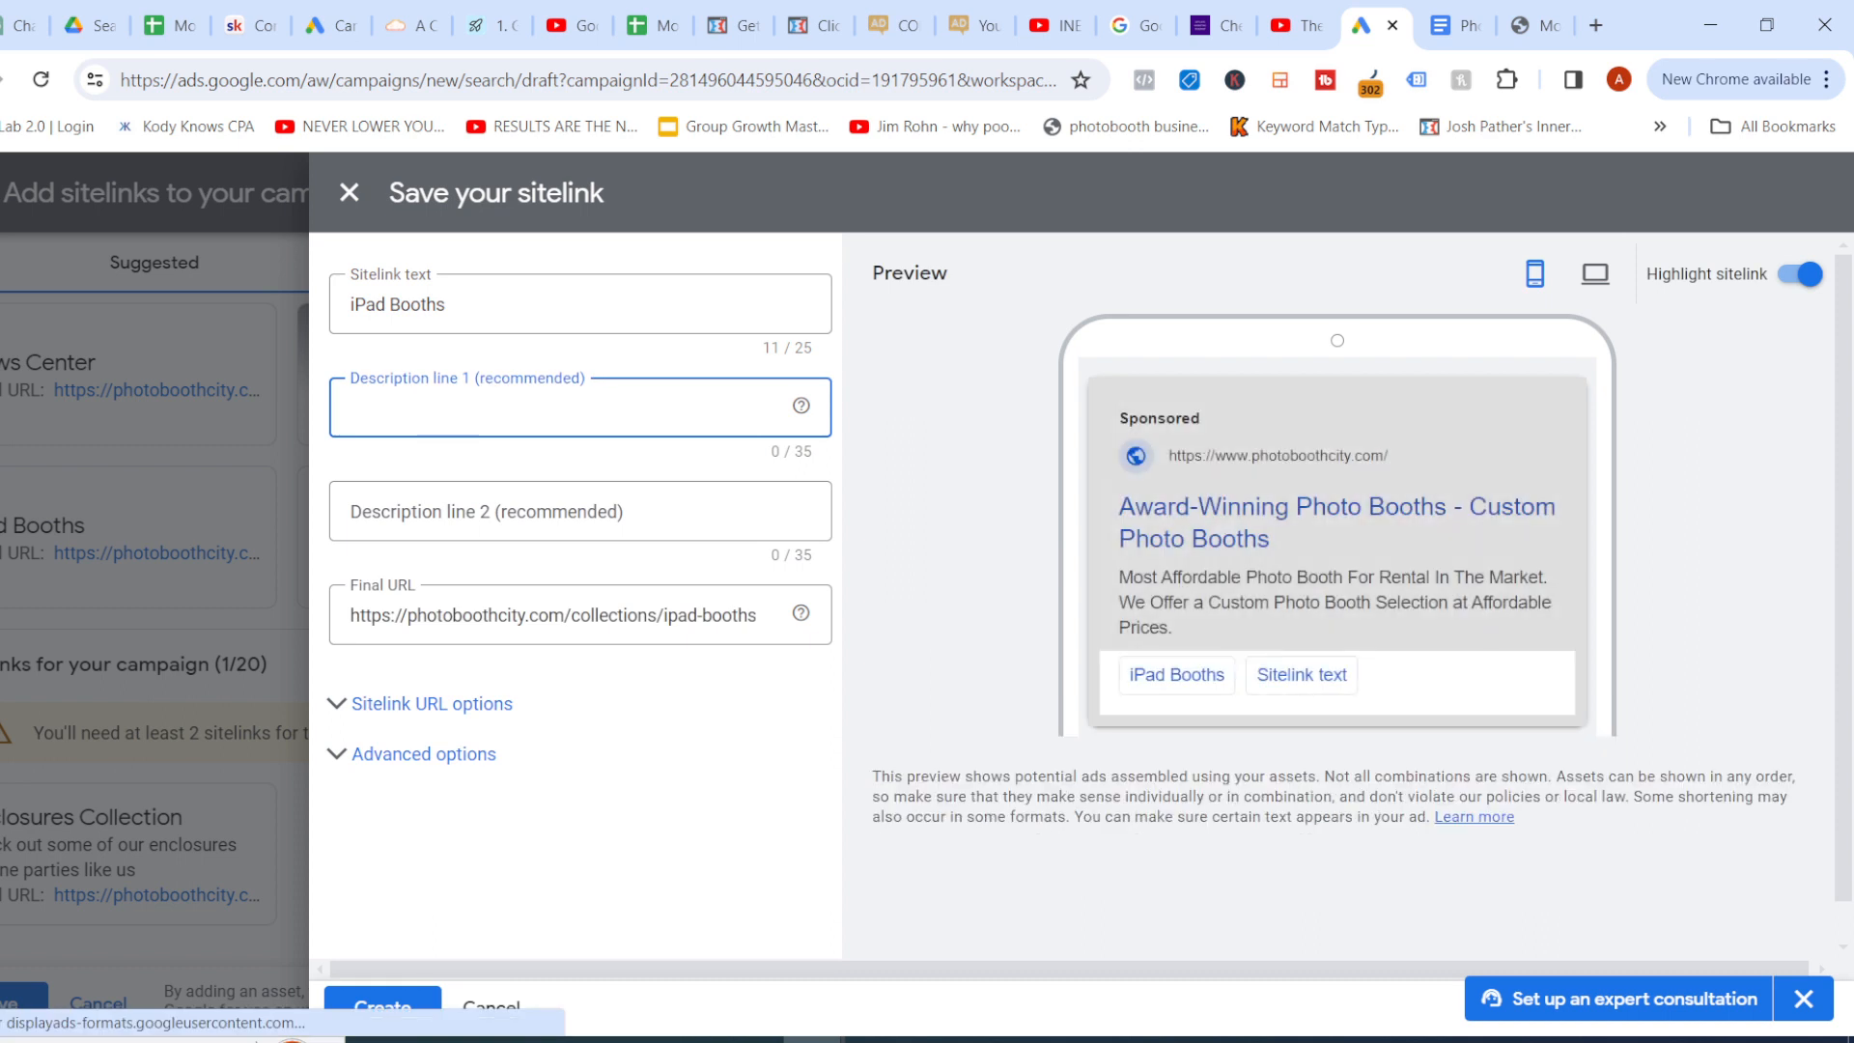
{"action": "type", "text": "the most affordabele"}
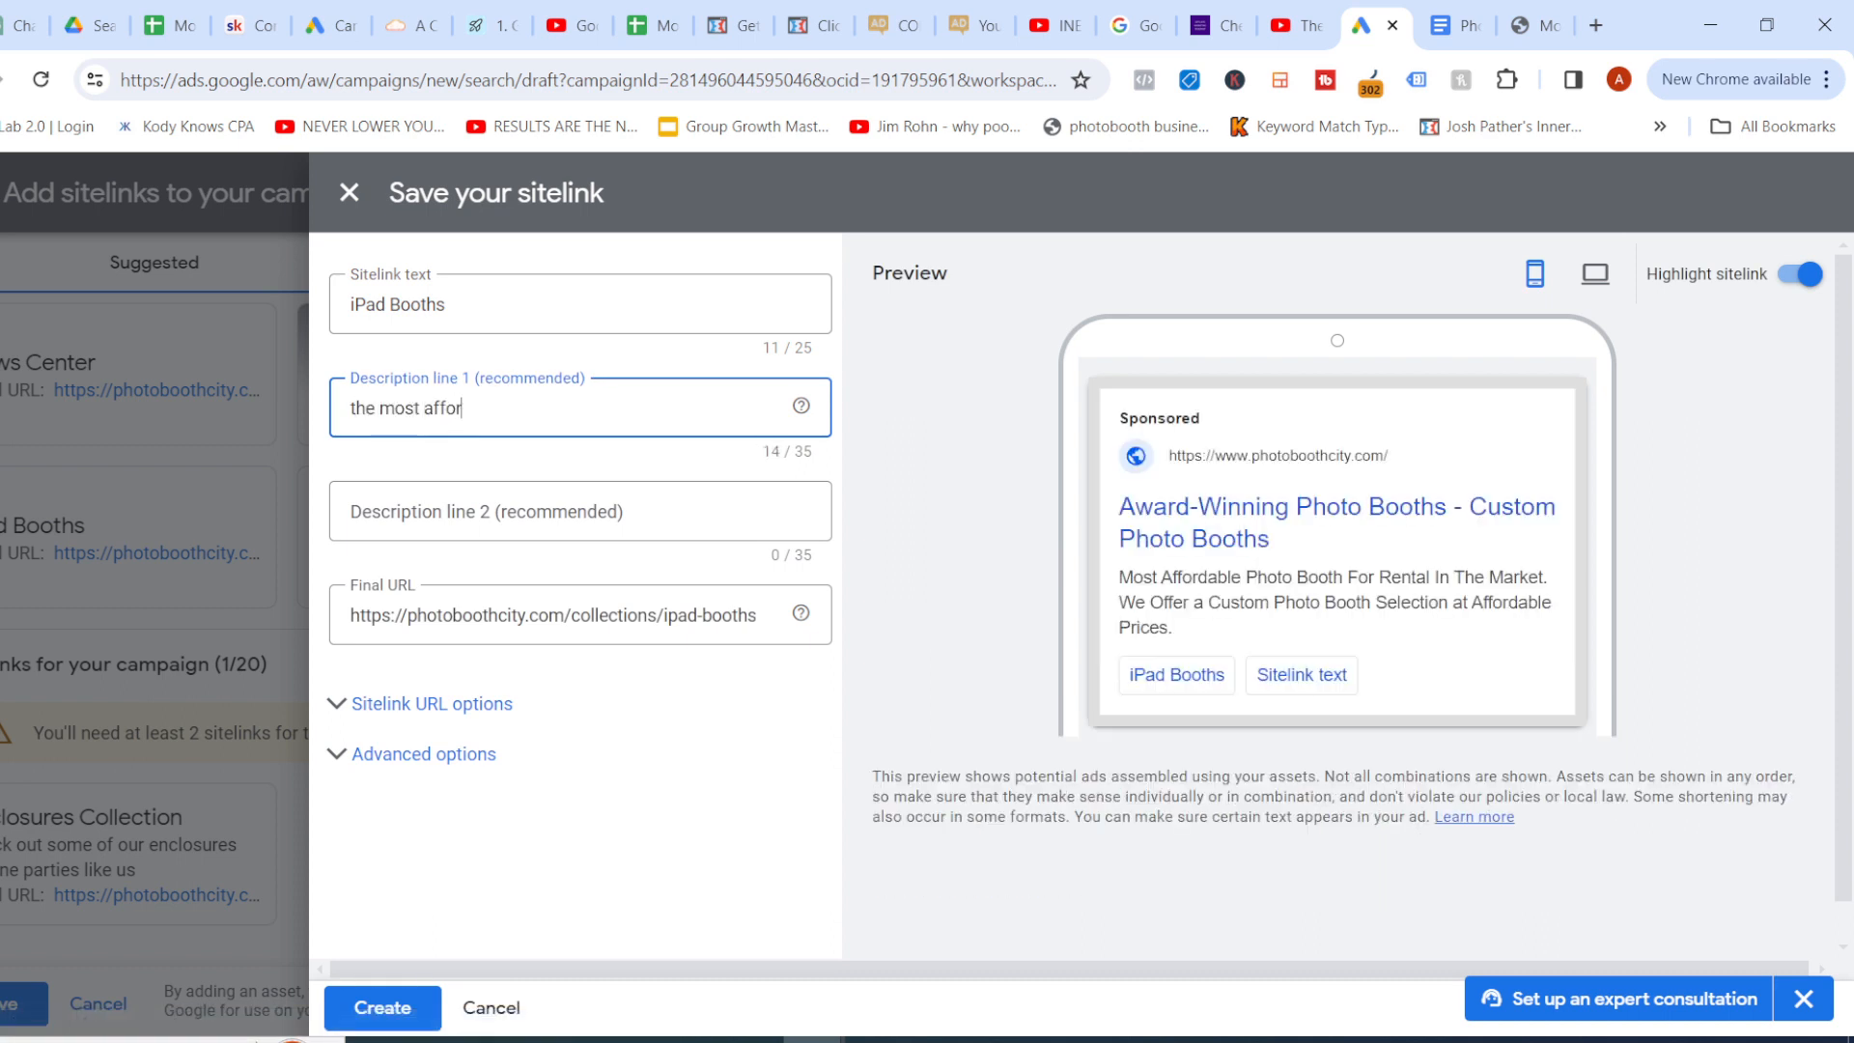
{"action": "key", "text": "BackSpace"}
{"action": "key", "text": "BackSpace"}
{"action": "key", "text": "BackSpace"}
{"action": "key", "text": "BackSpace"}
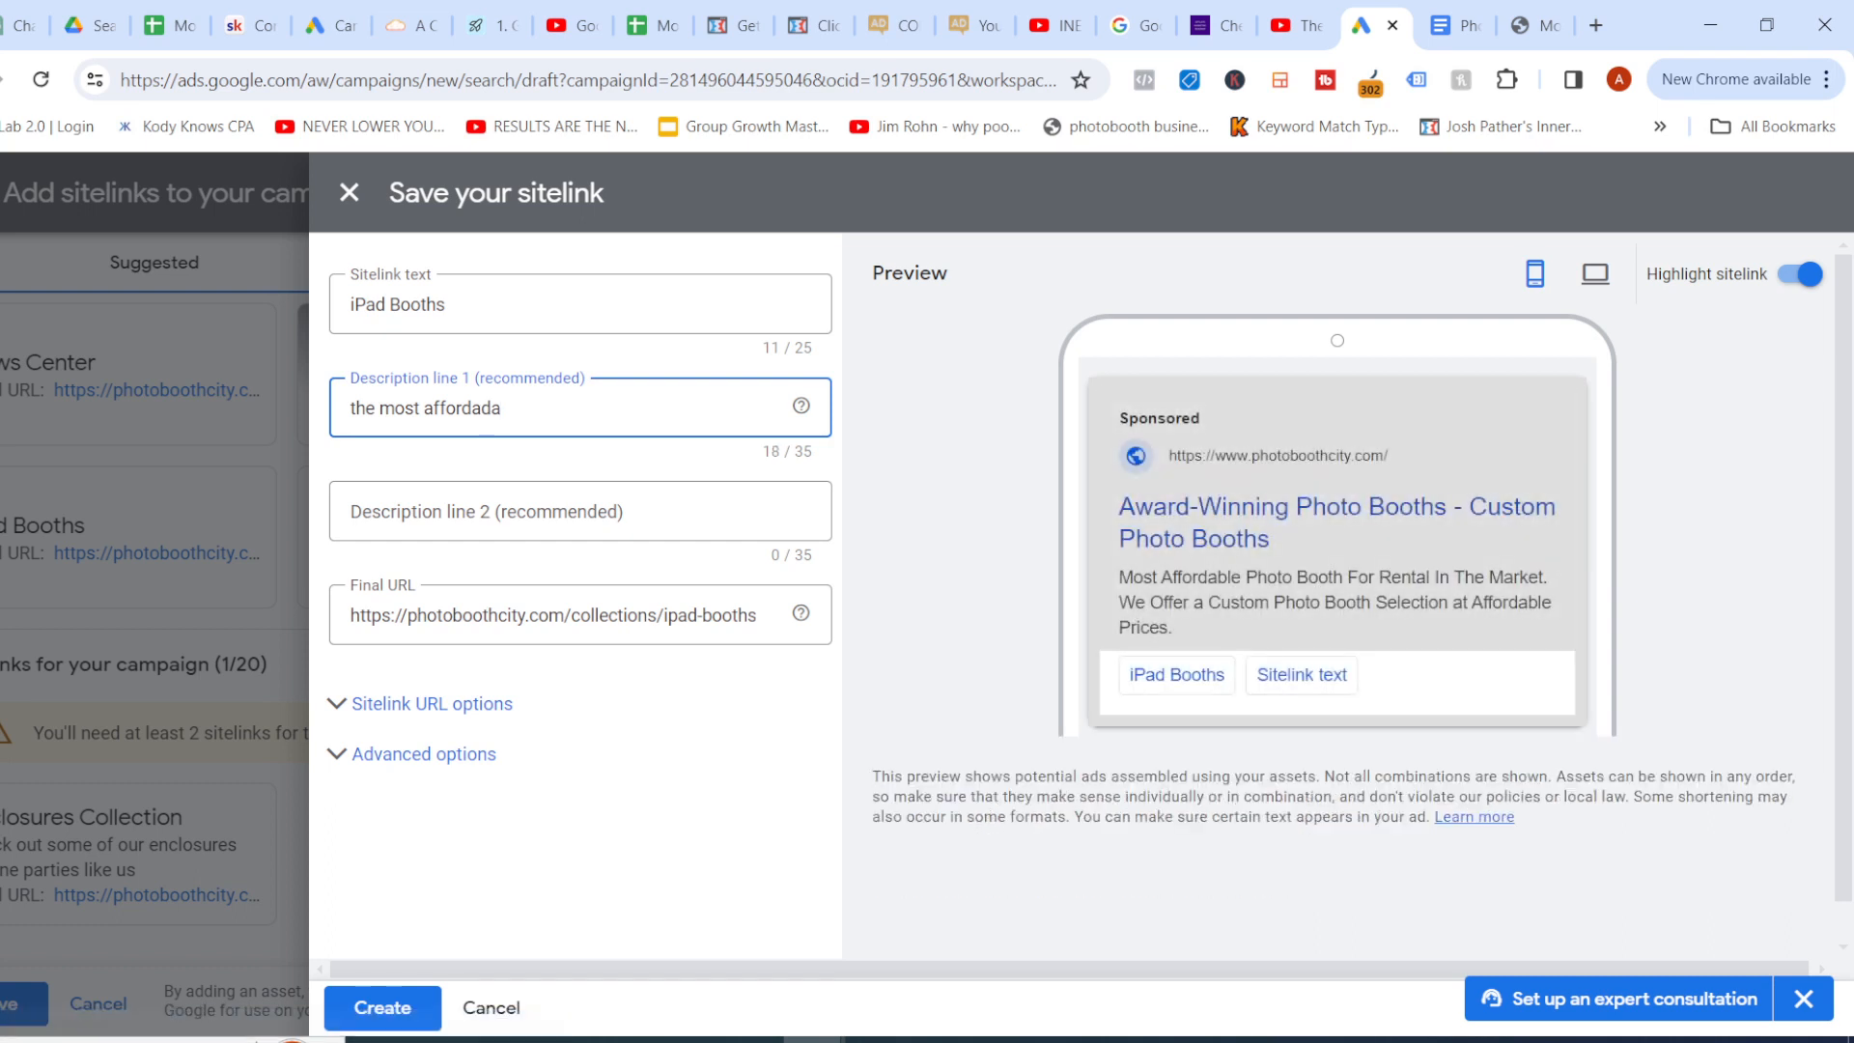
{"action": "key", "text": "BackSpace"}
{"action": "key", "text": "BackSpace"}
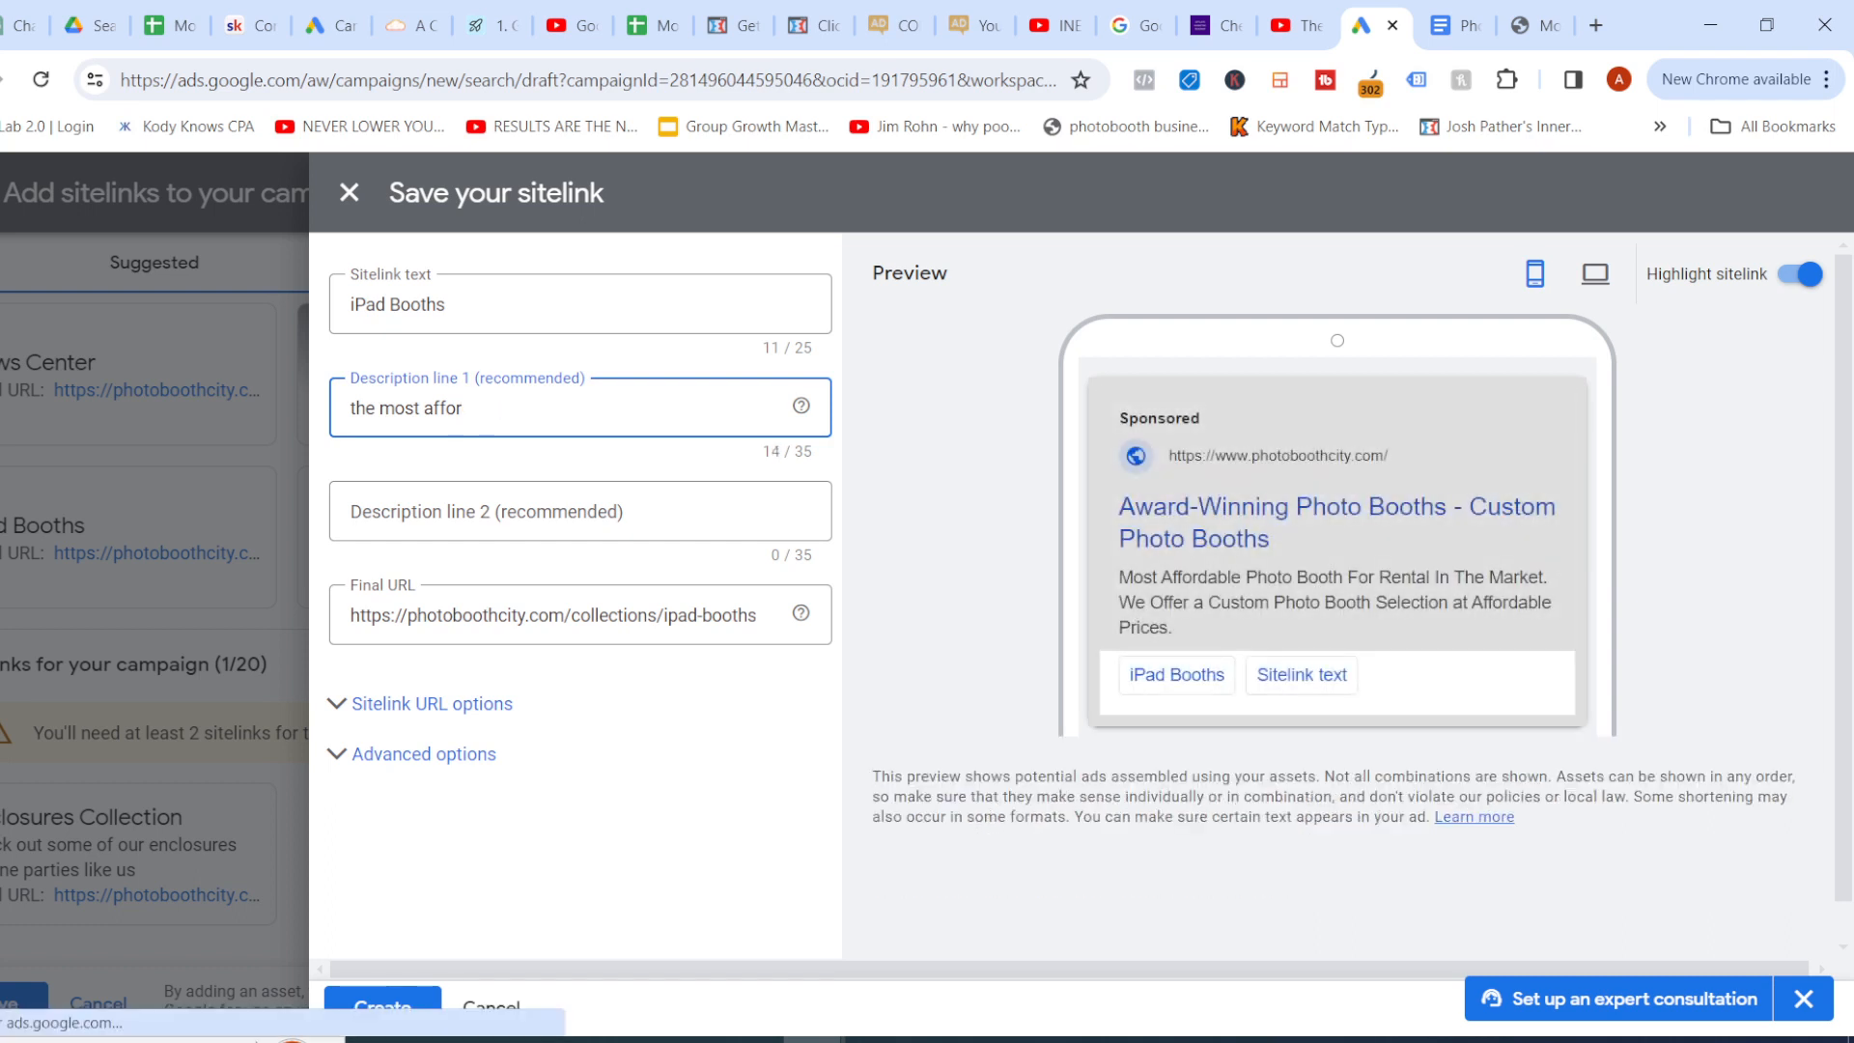
{"action": "type", "text": "dable on the market"}
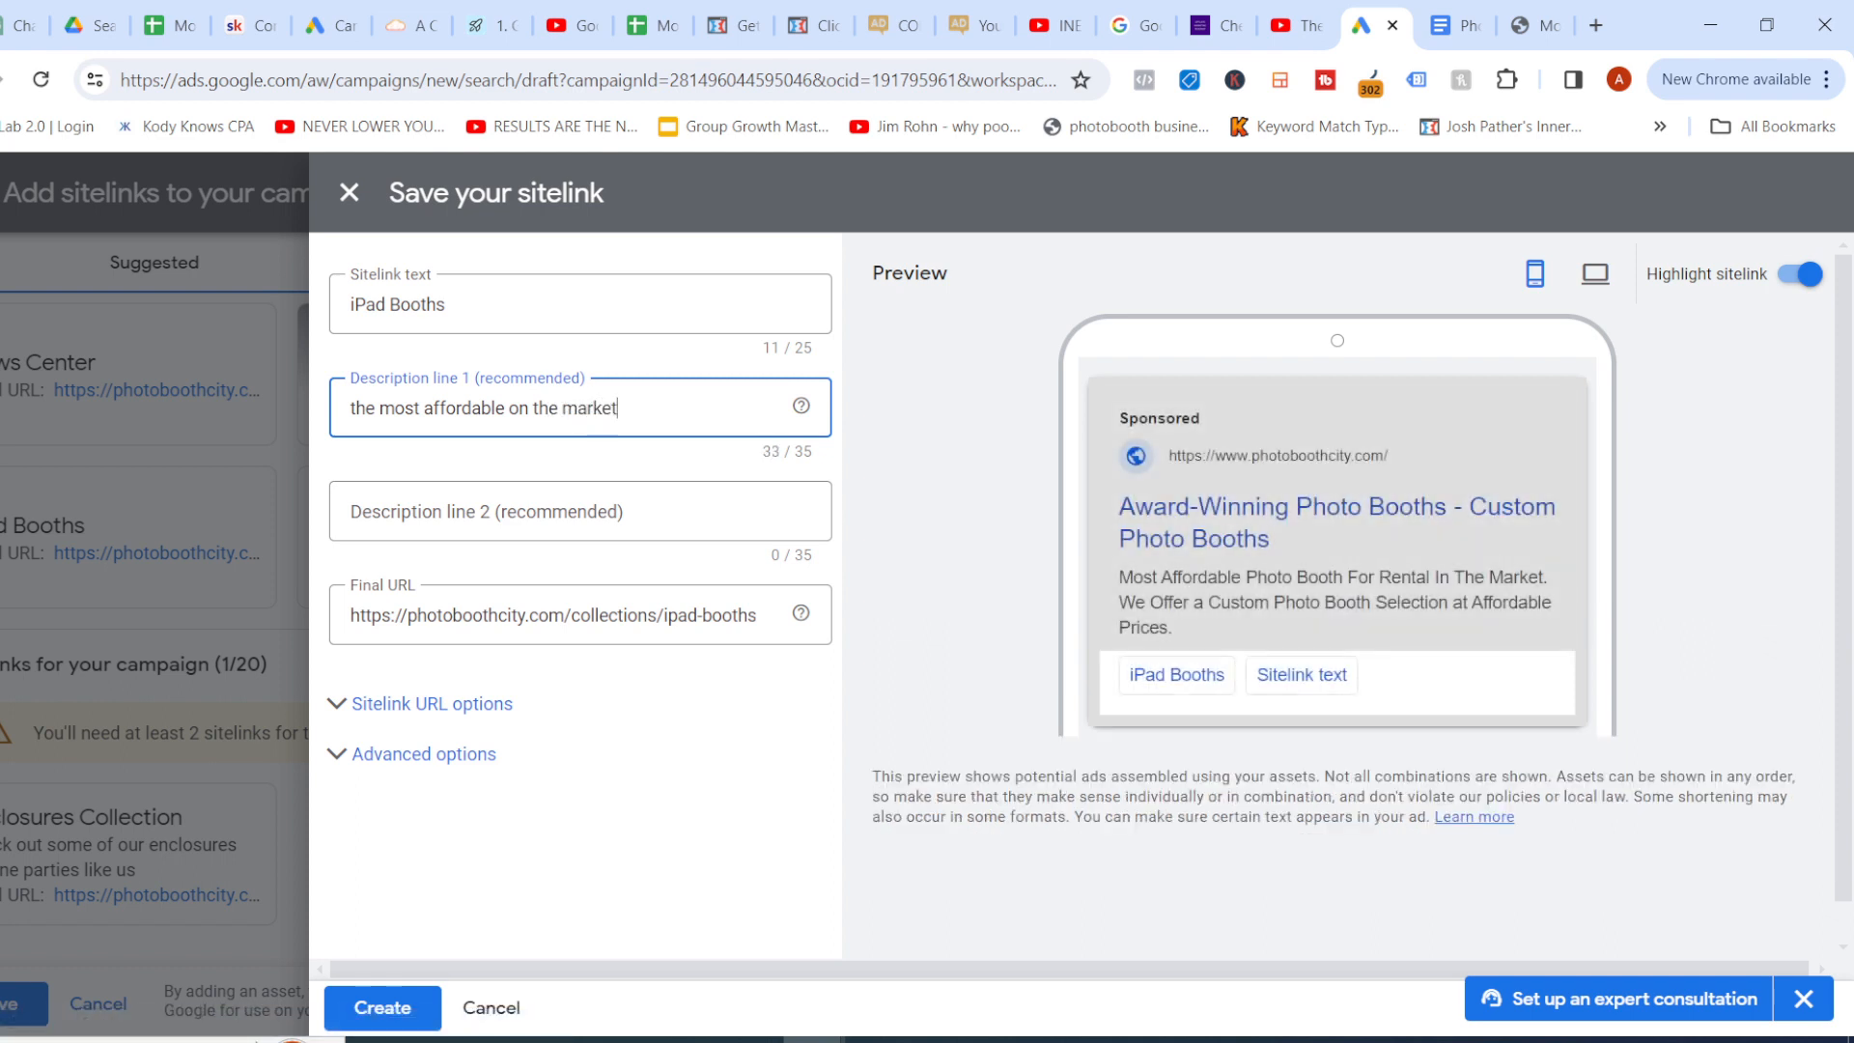
{"action": "left_click", "coordinate": [382, 1008]}
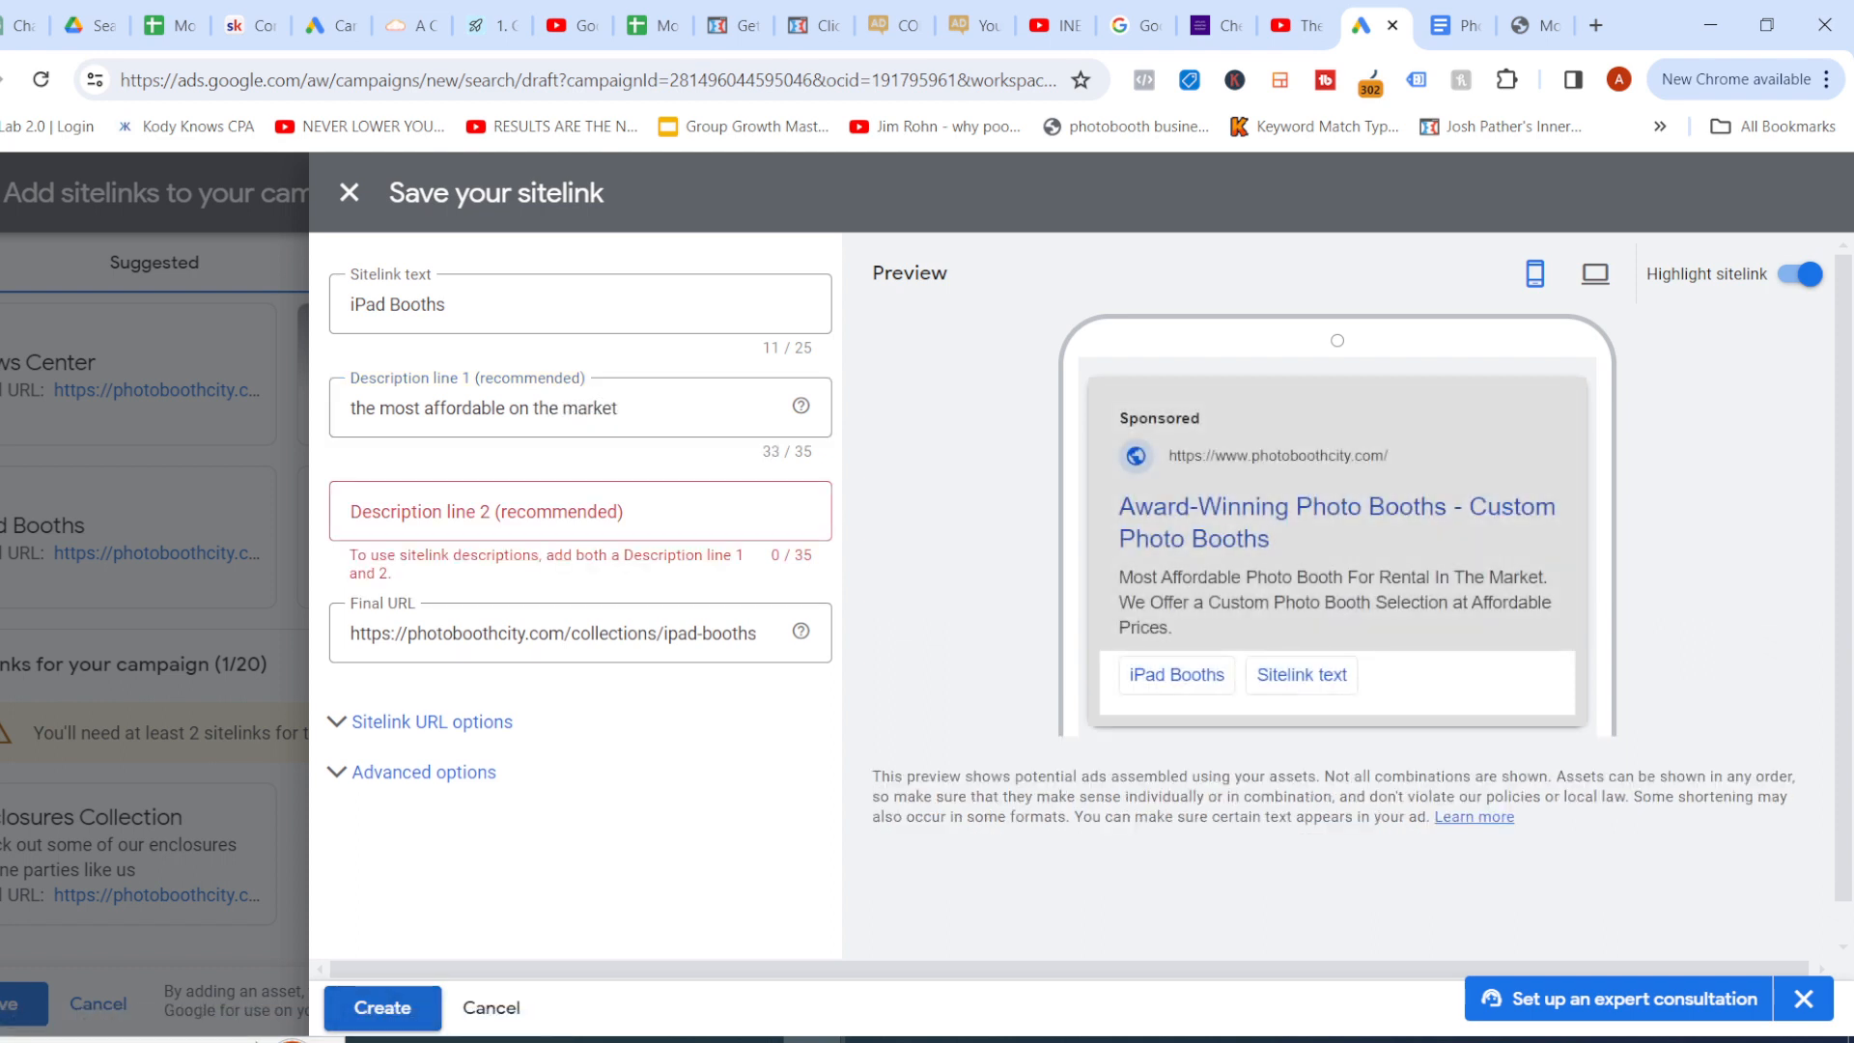
Enter "ballin on a budget use this" as the iPad Booths sitelink's second description line, create it, and save the campaign's sitelinks
{"action": "left_click", "coordinate": [486, 512]}
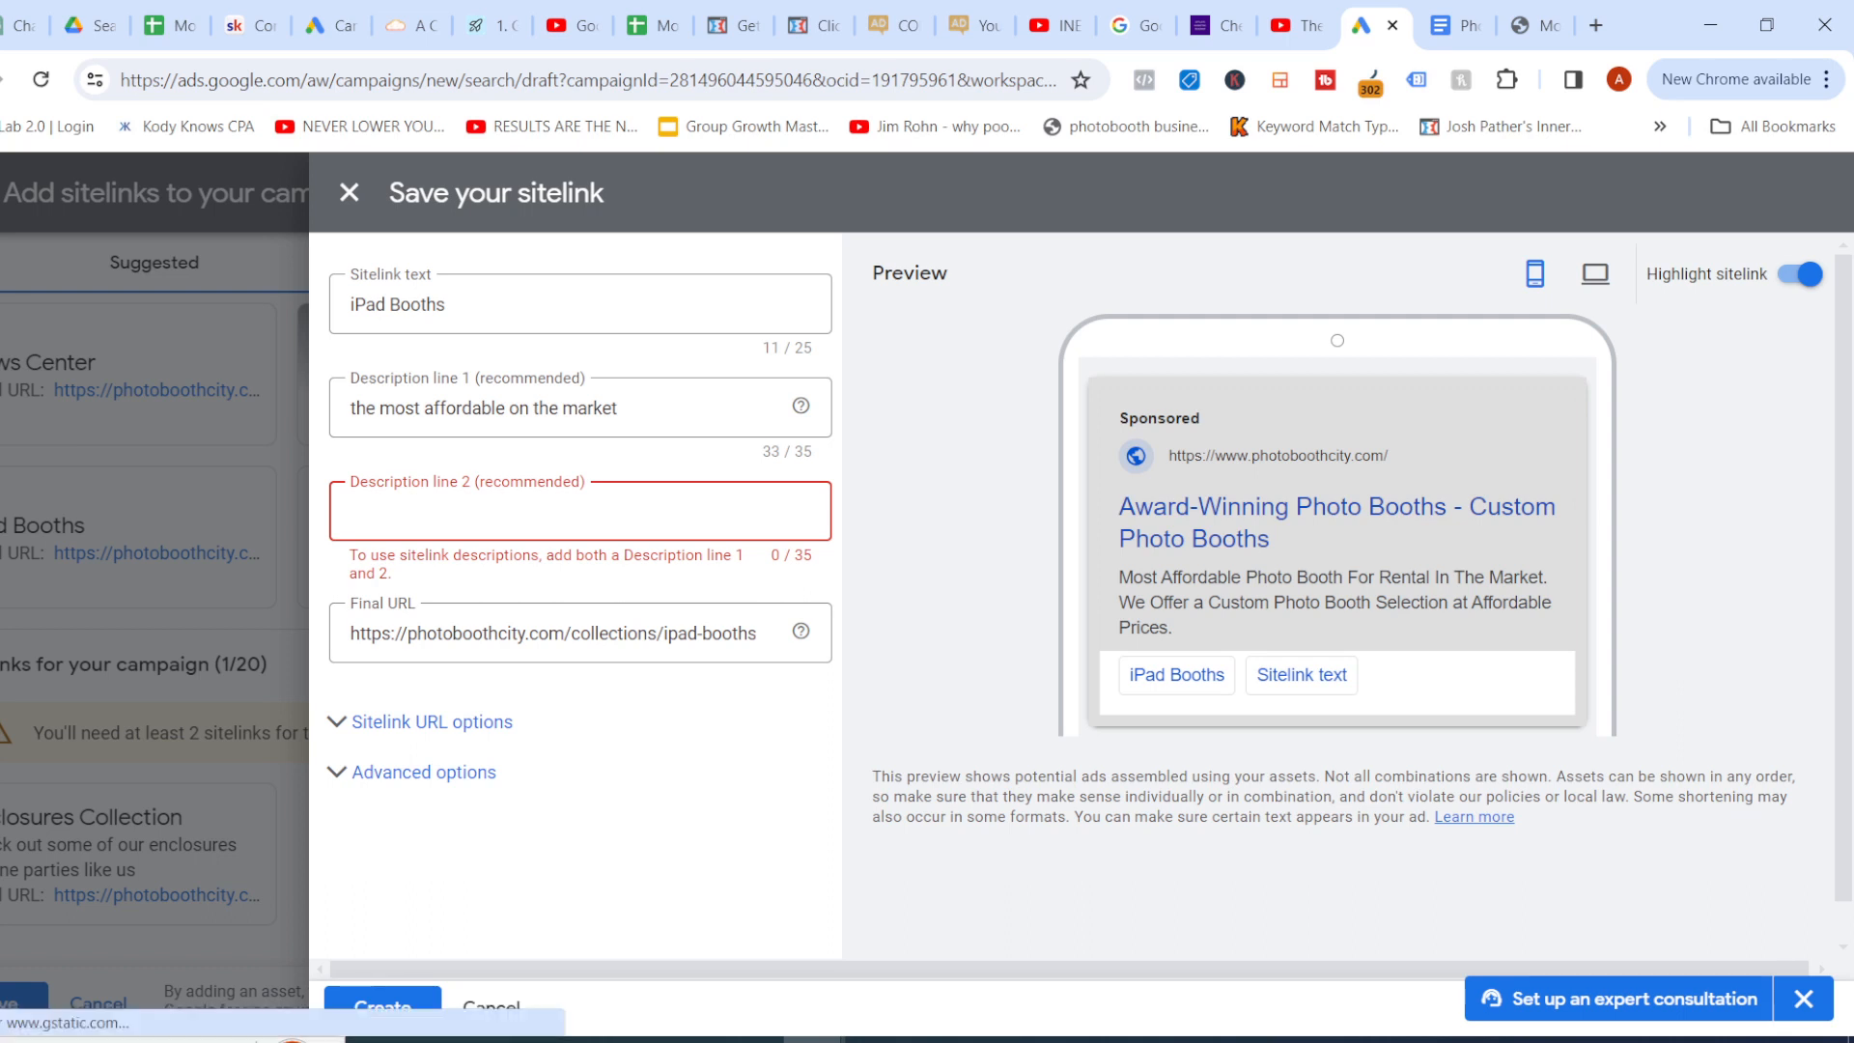
{"action": "type", "text": "ballin "}
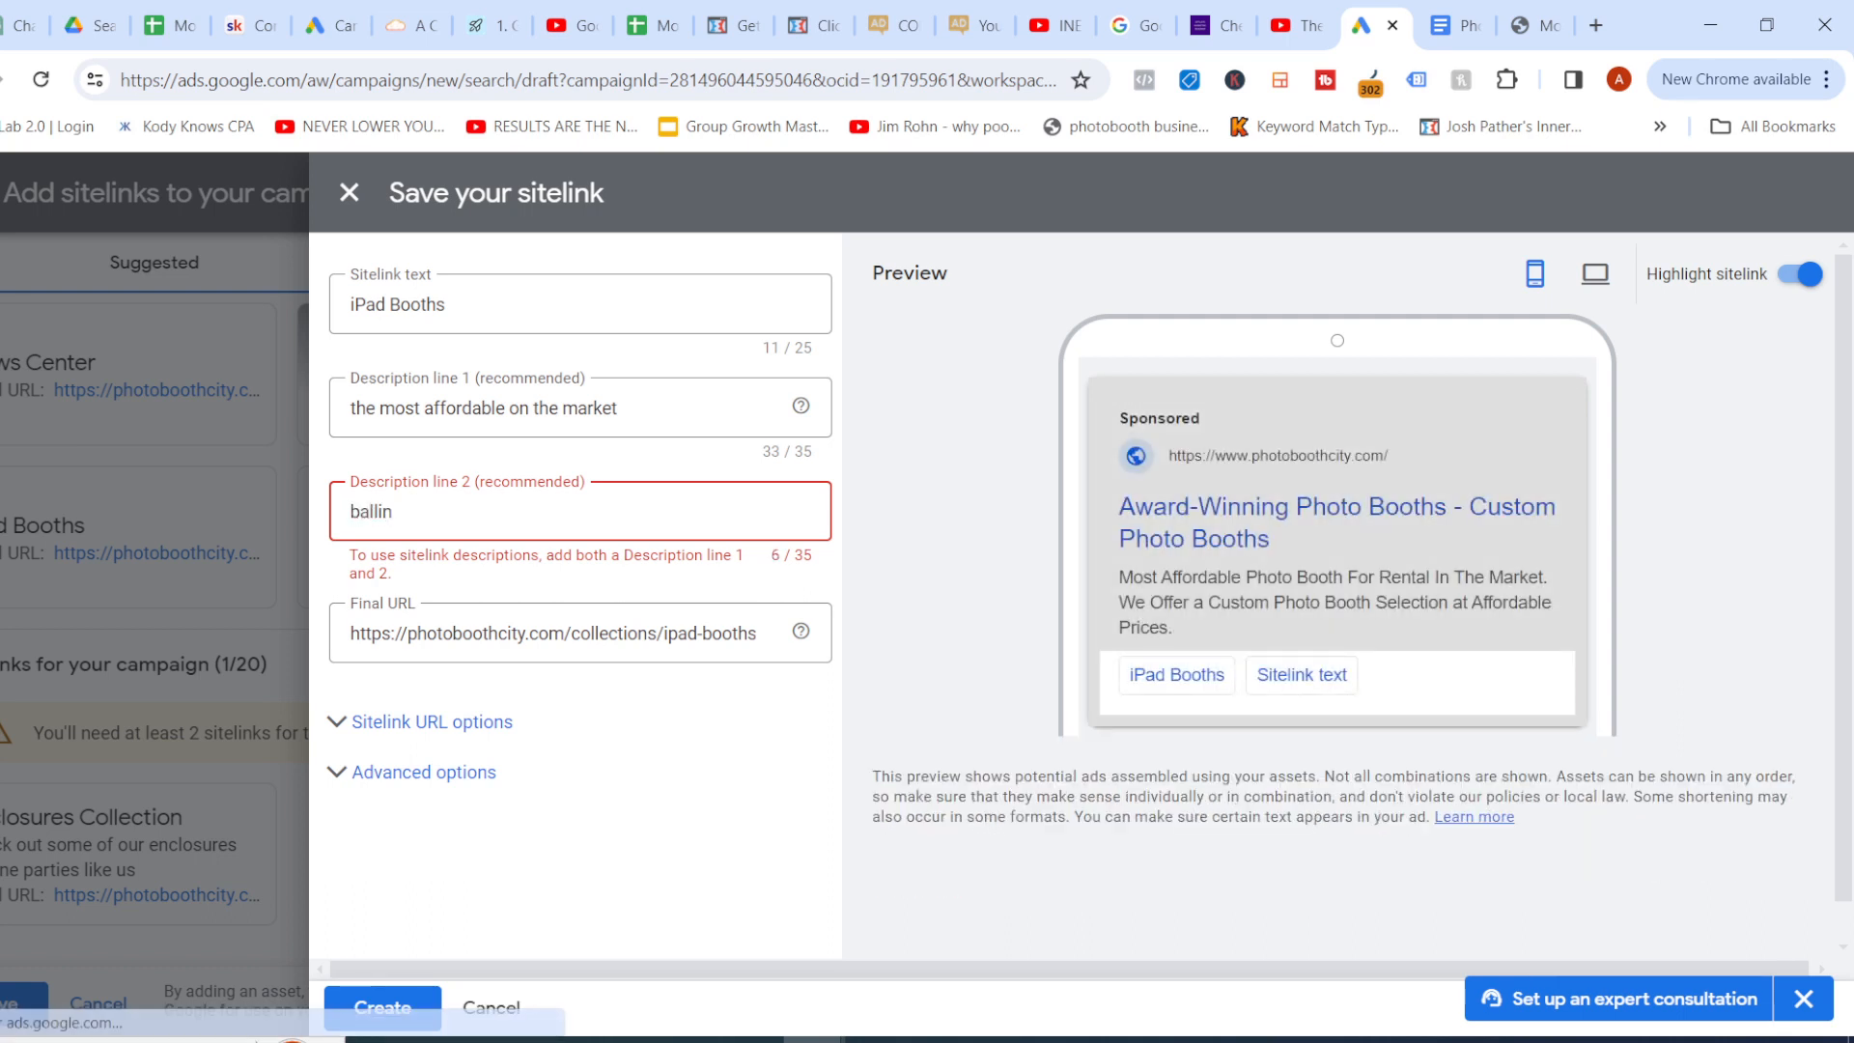
{"action": "type", "text": "on a bu"}
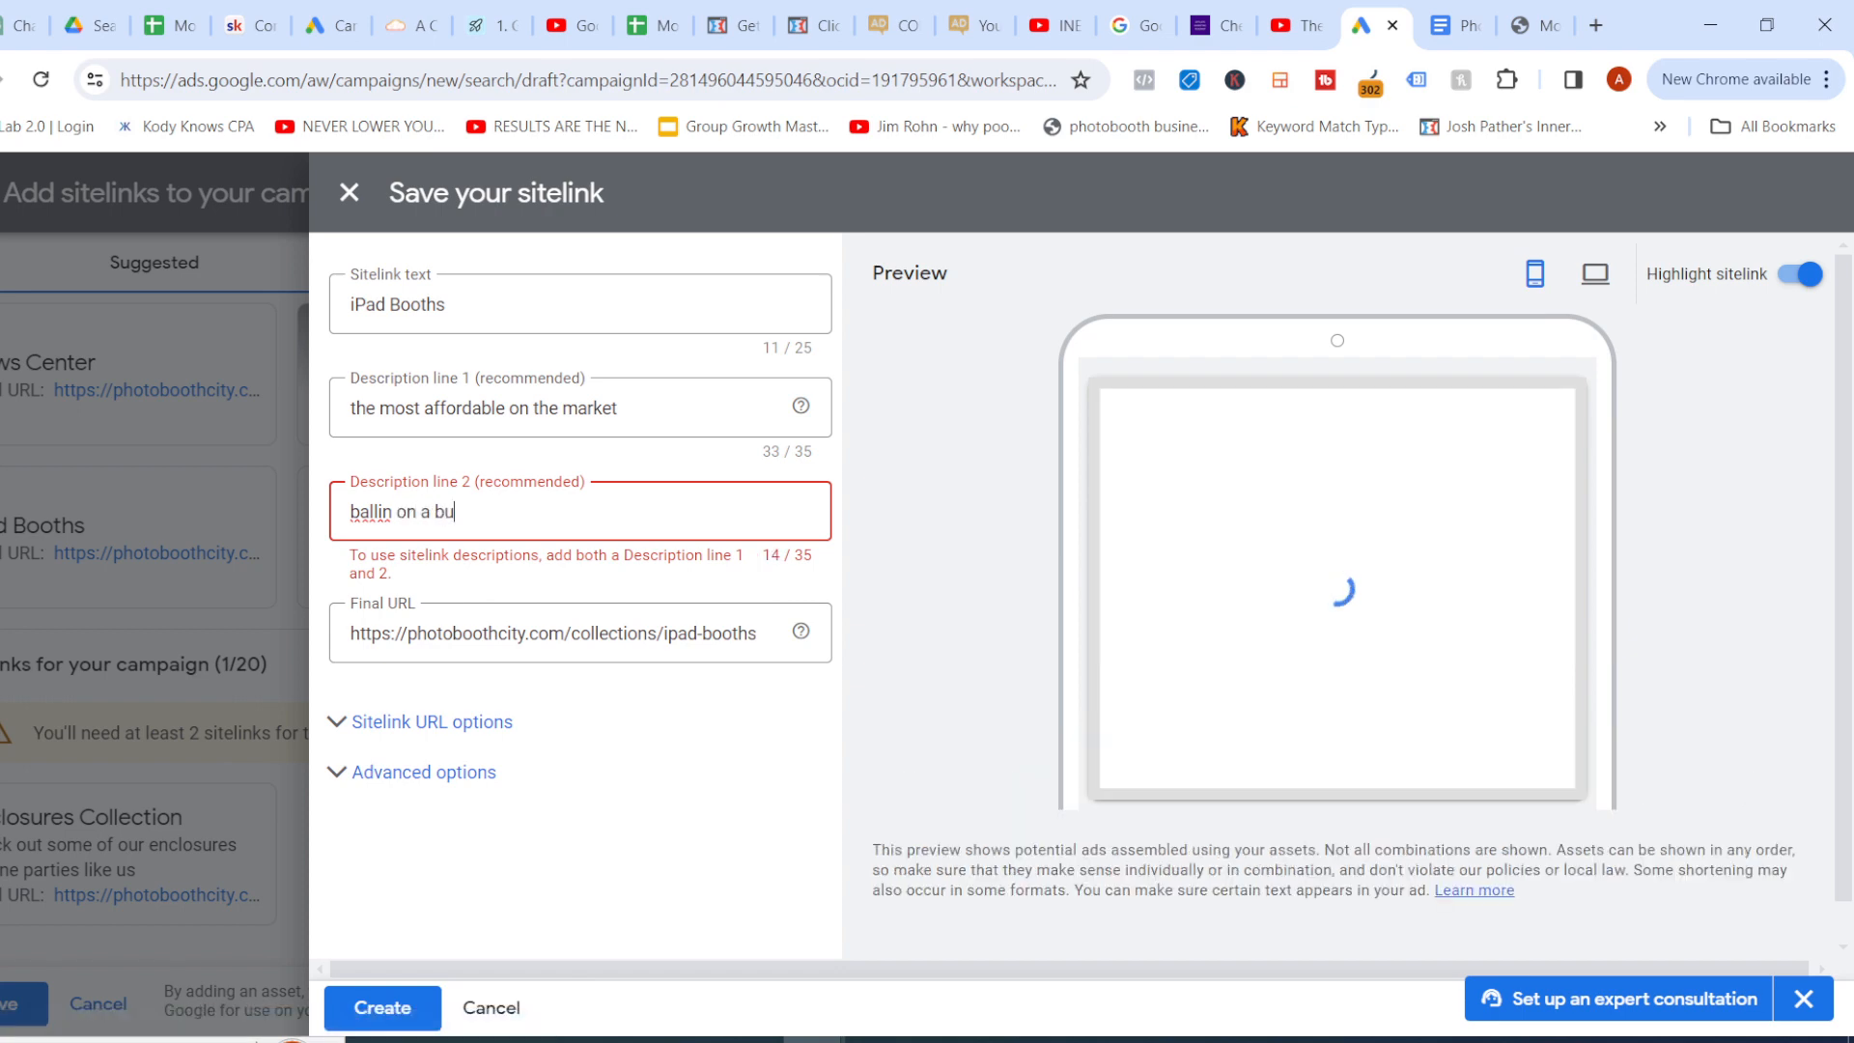
{"action": "type", "text": "dget"}
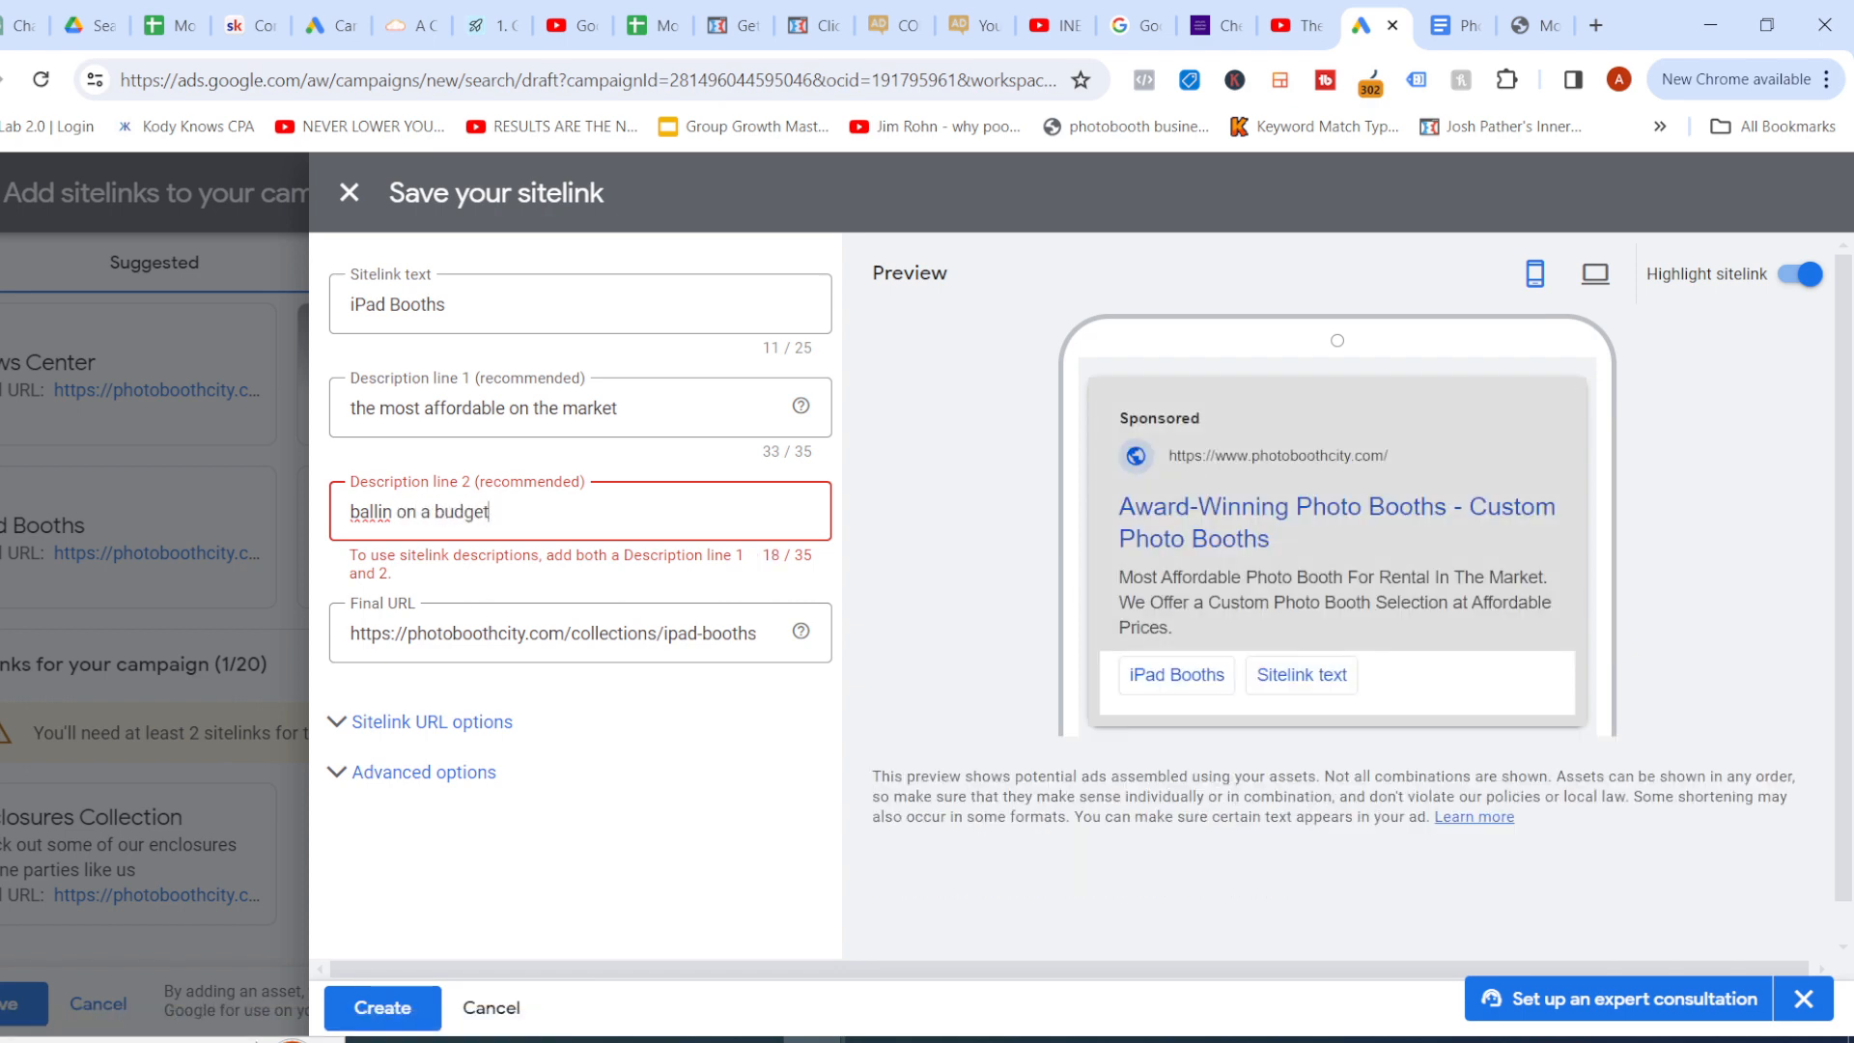
{"action": "type", "text": ". use this"}
{"action": "left_click", "coordinate": [424, 773]}
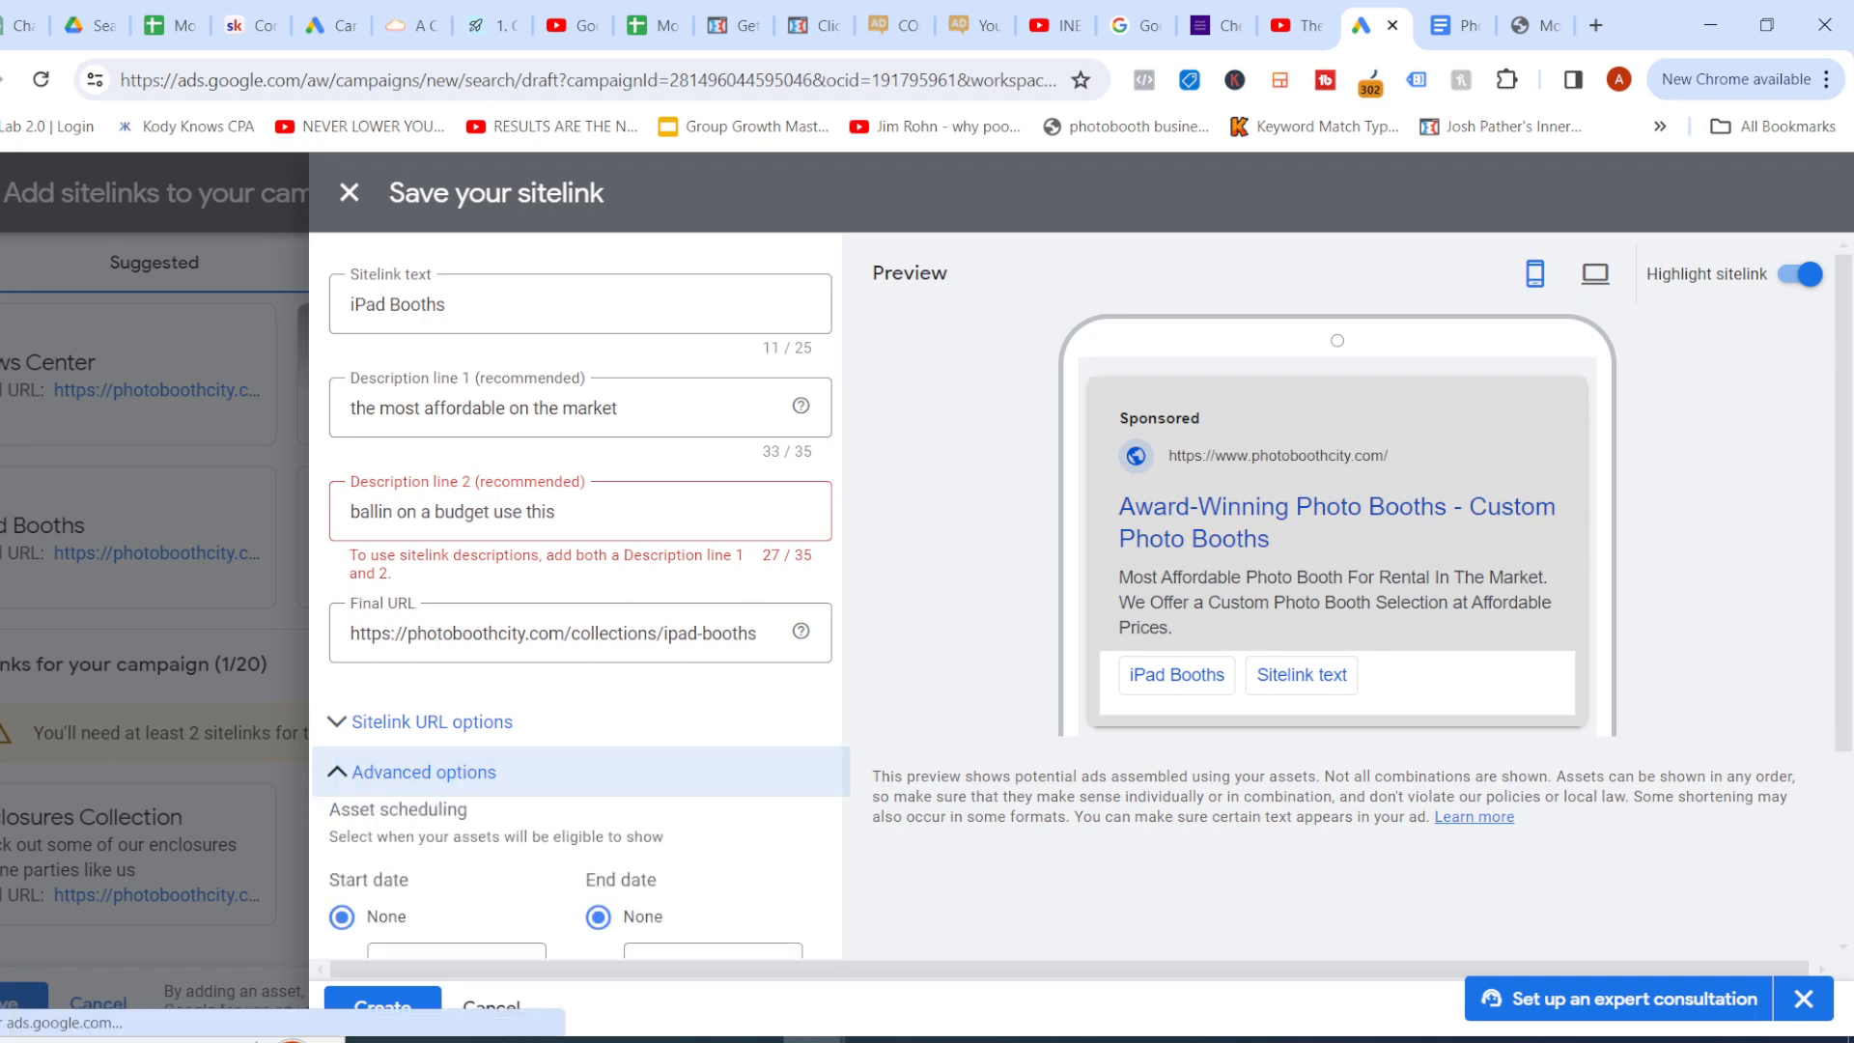
{"action": "left_click", "coordinate": [383, 1008]}
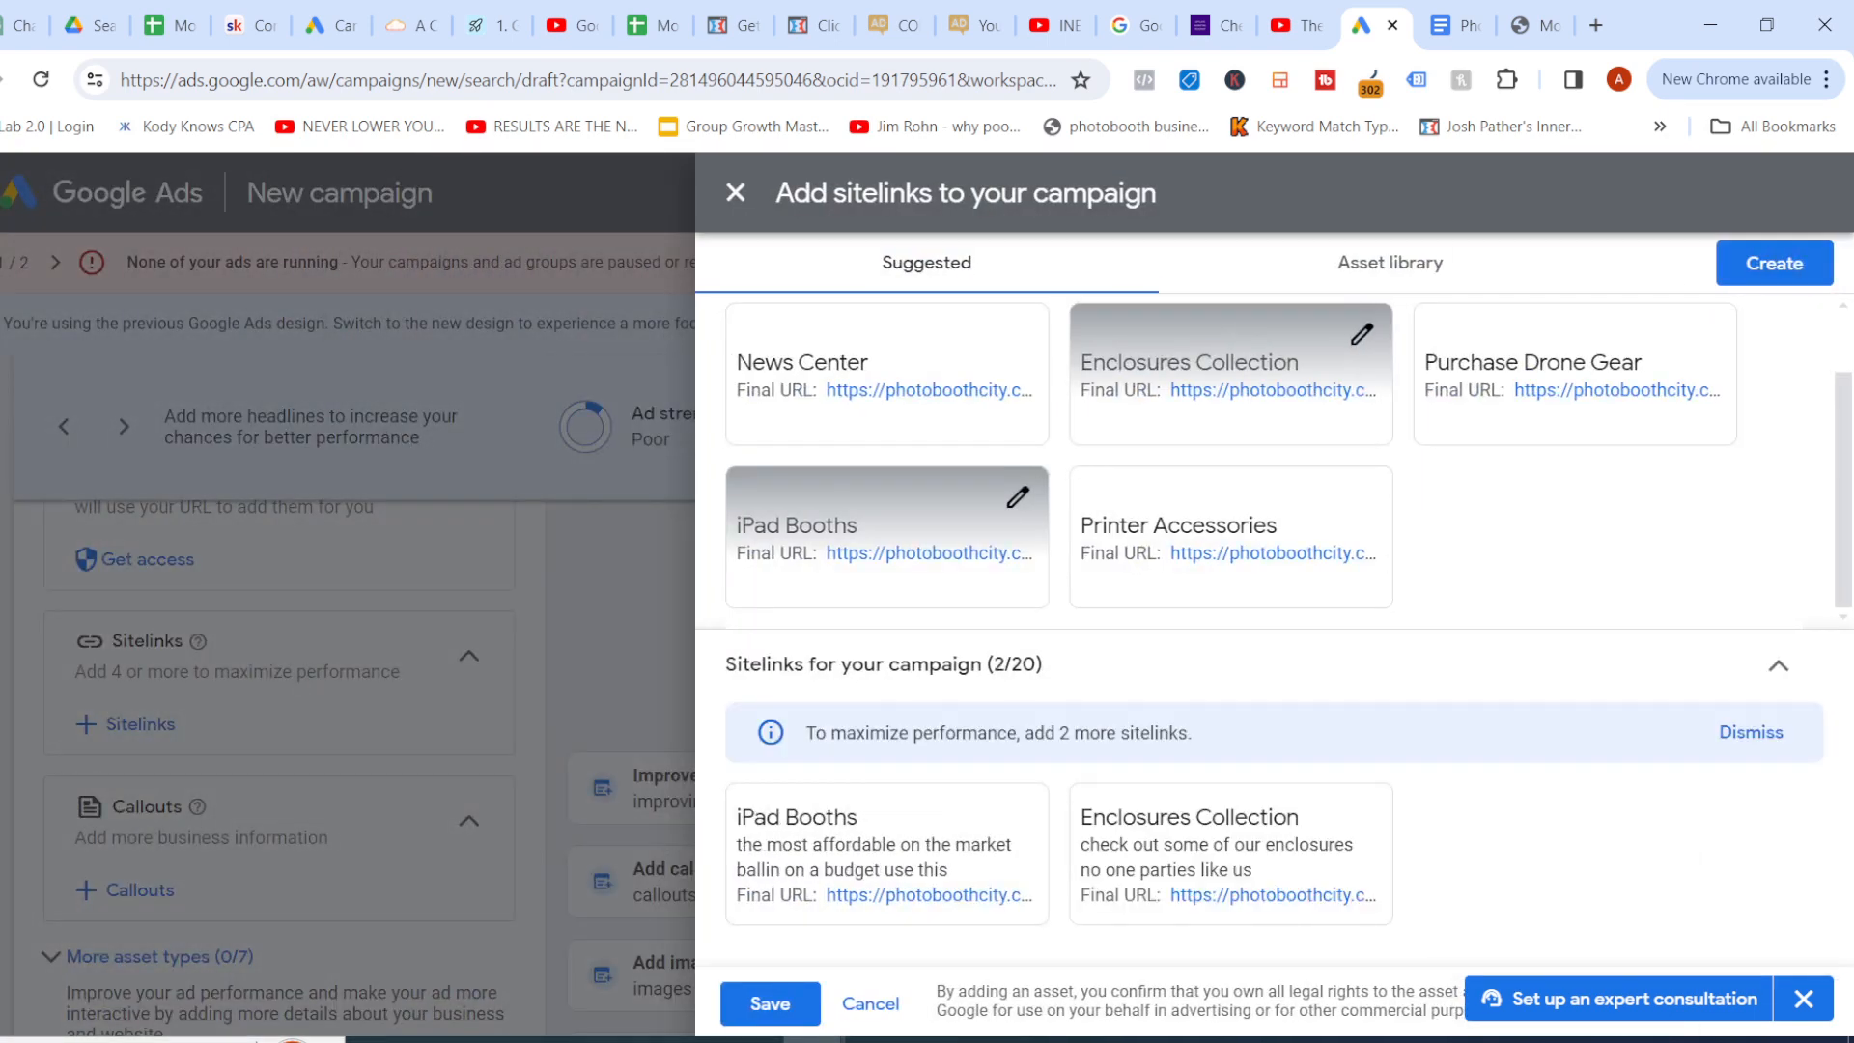
{"action": "left_click", "coordinate": [770, 1004]}
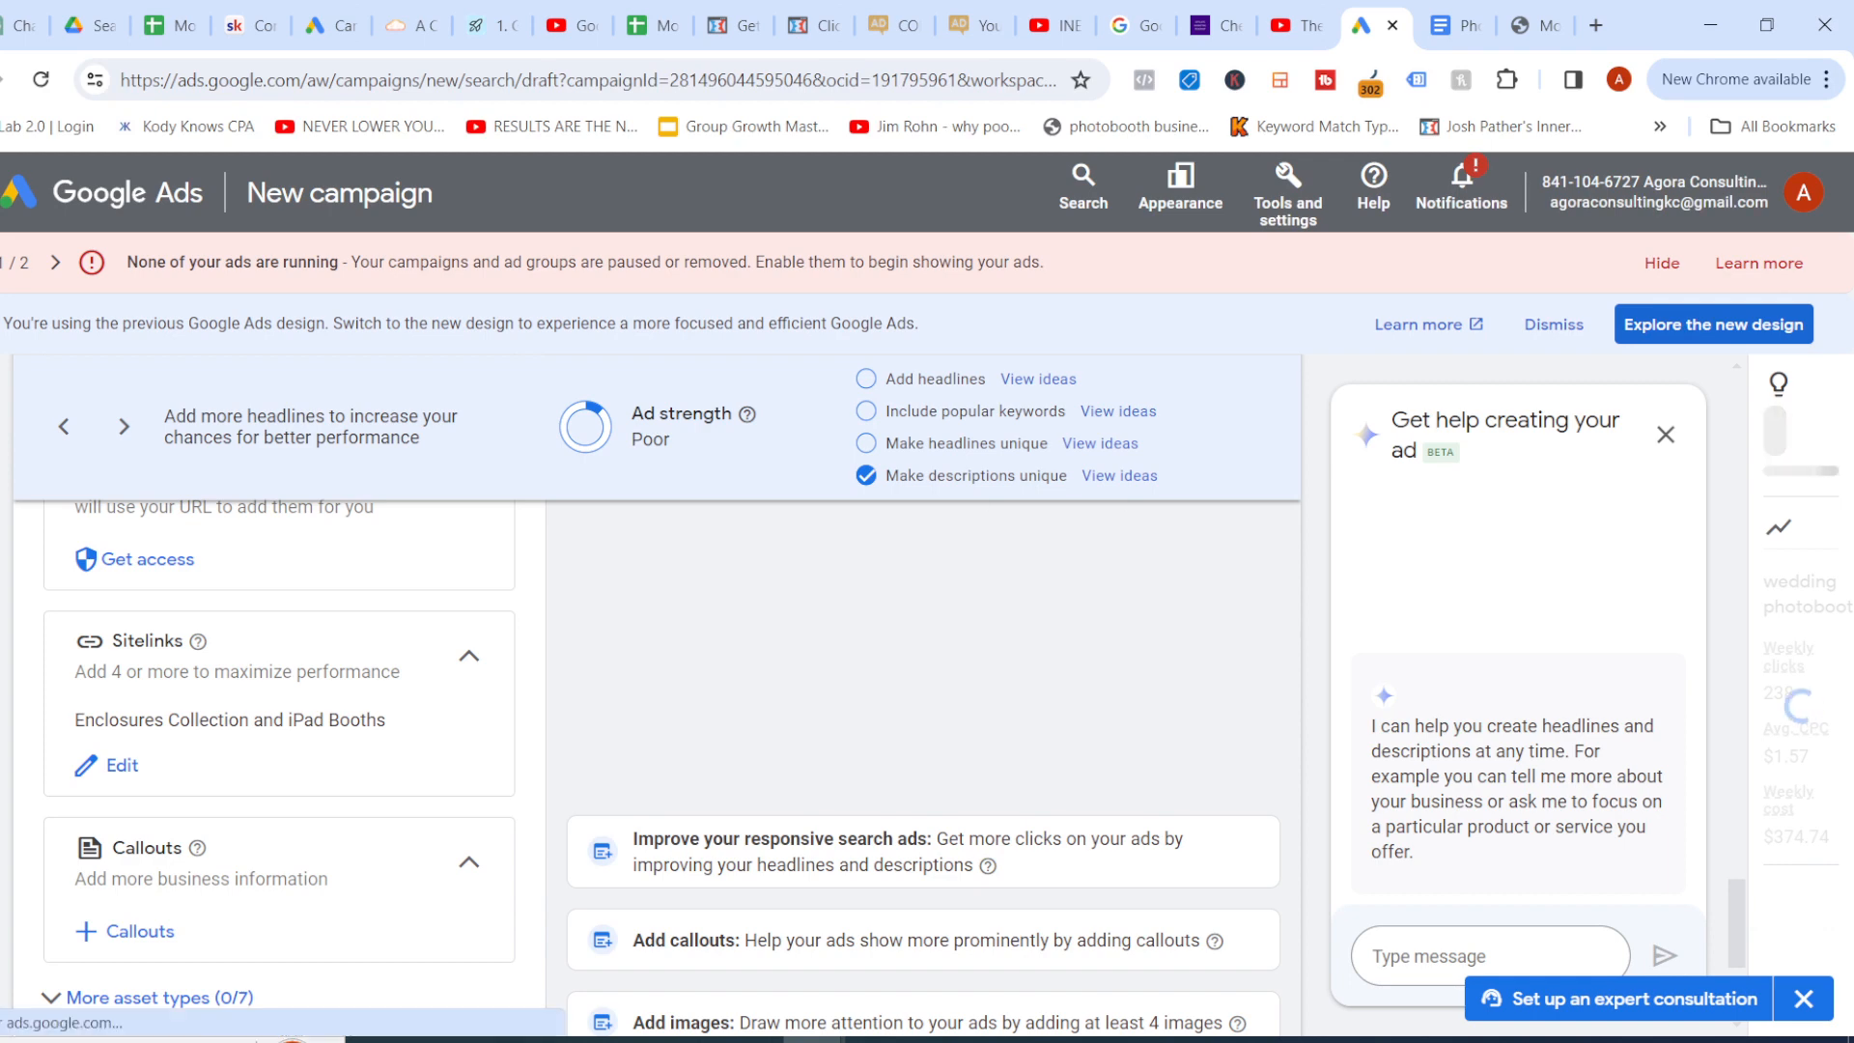
Close the ad-creation help chat and expand the campaign optimization score and weekly estimates
{"action": "left_click", "coordinate": [1666, 435]}
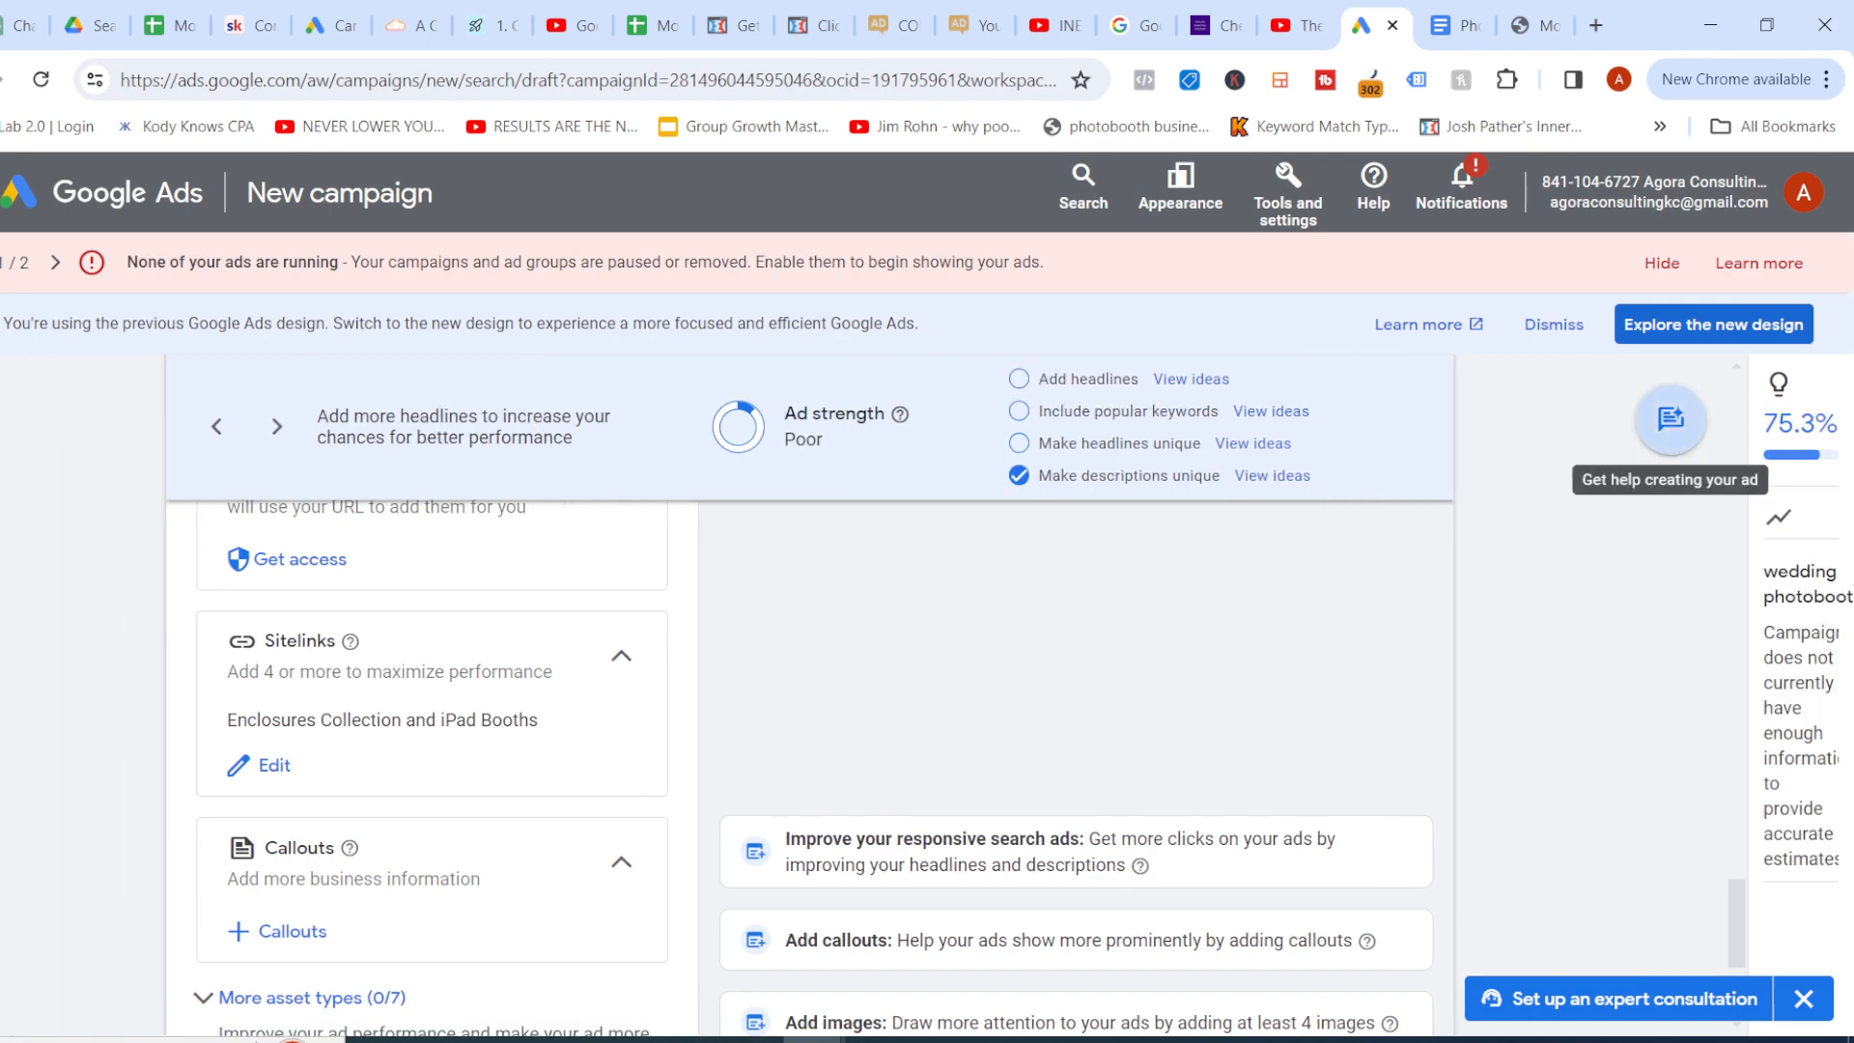
{"action": "scroll", "coordinate": [810, 676], "scroll_direction": "down", "scroll_amount": 2}
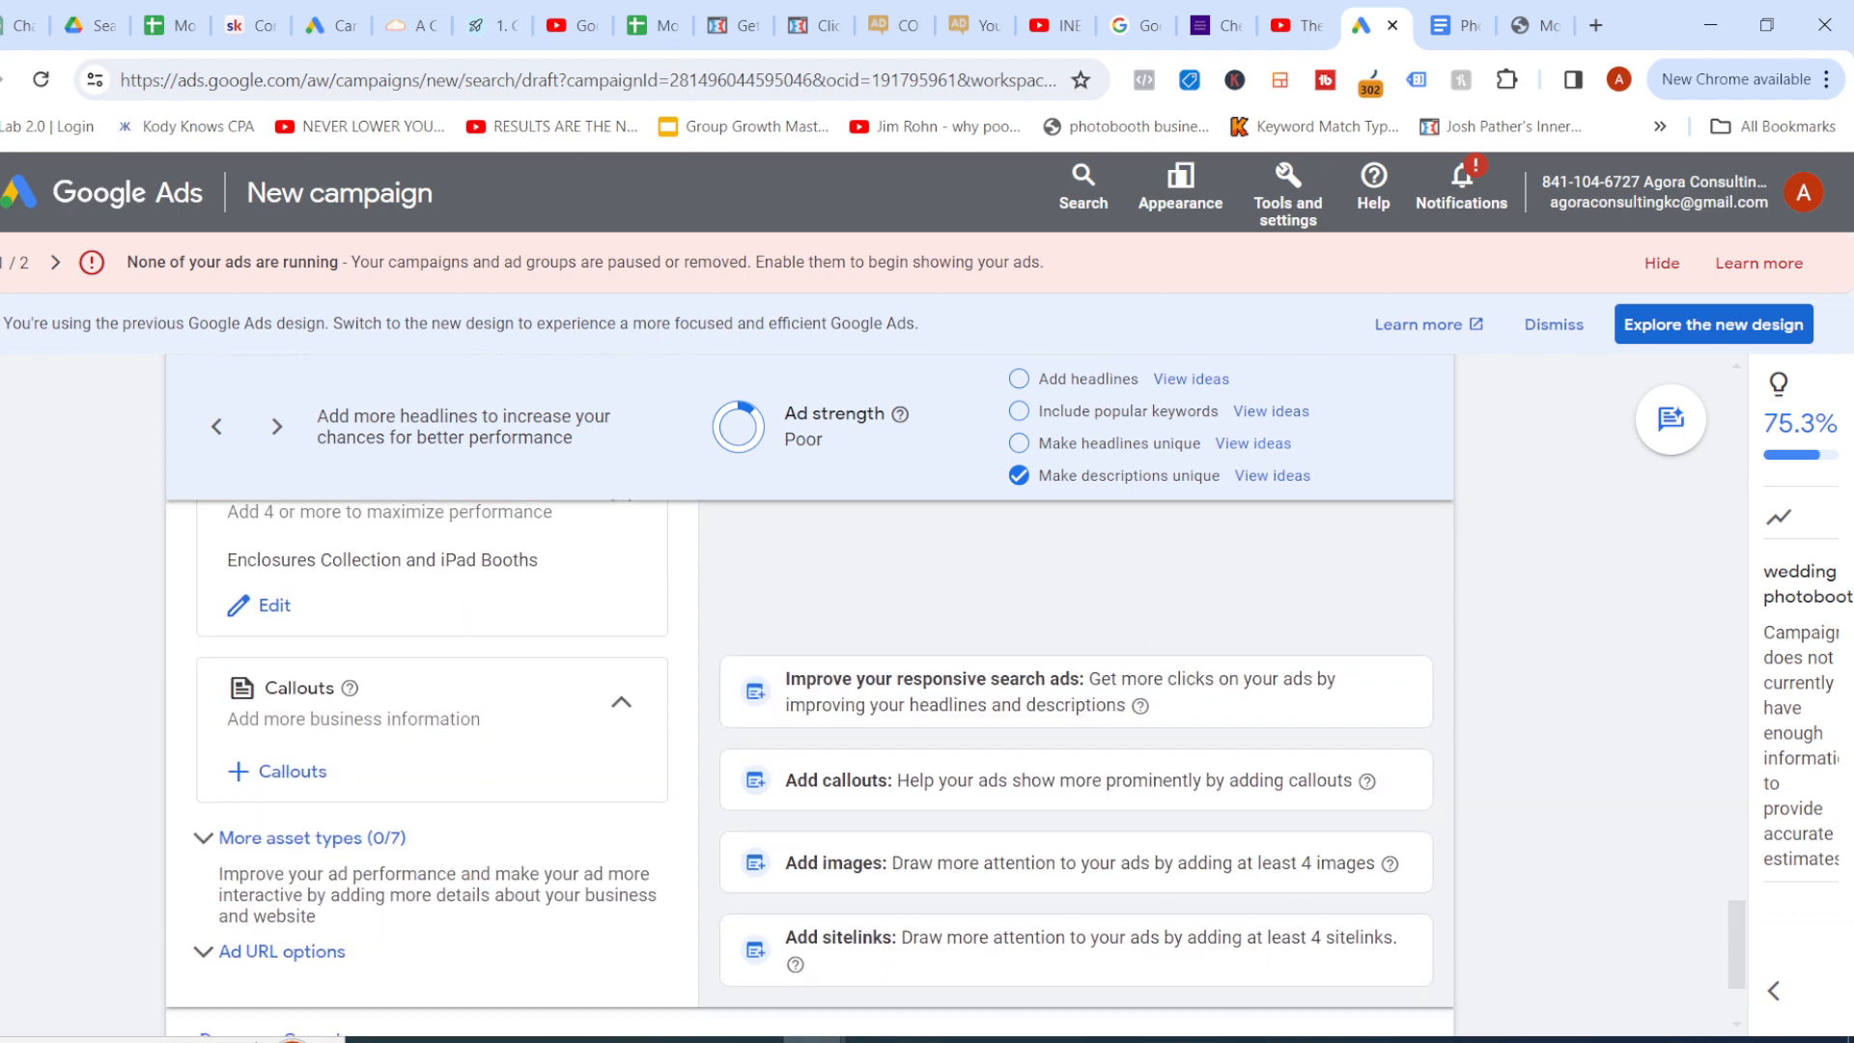
{"action": "left_click", "coordinate": [1774, 991]}
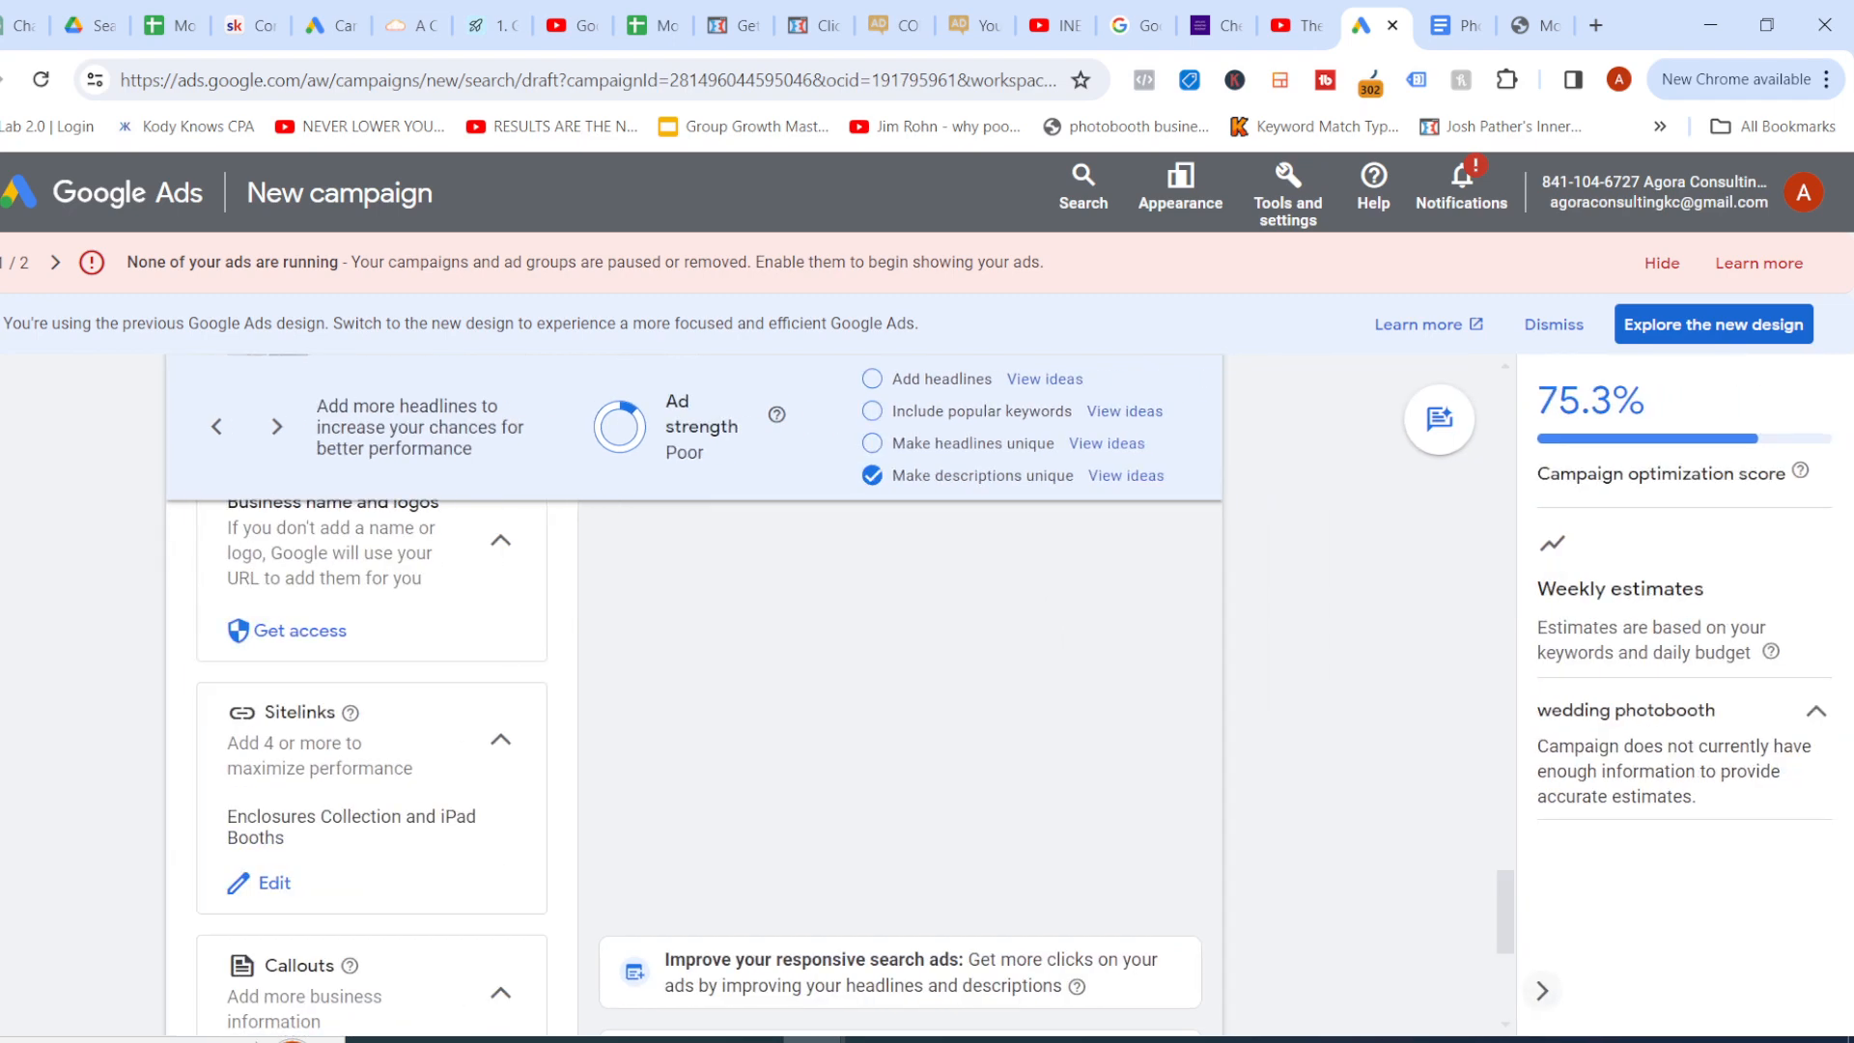
{"action": "scroll", "coordinate": [850, 763], "scroll_direction": "down", "scroll_amount": 2}
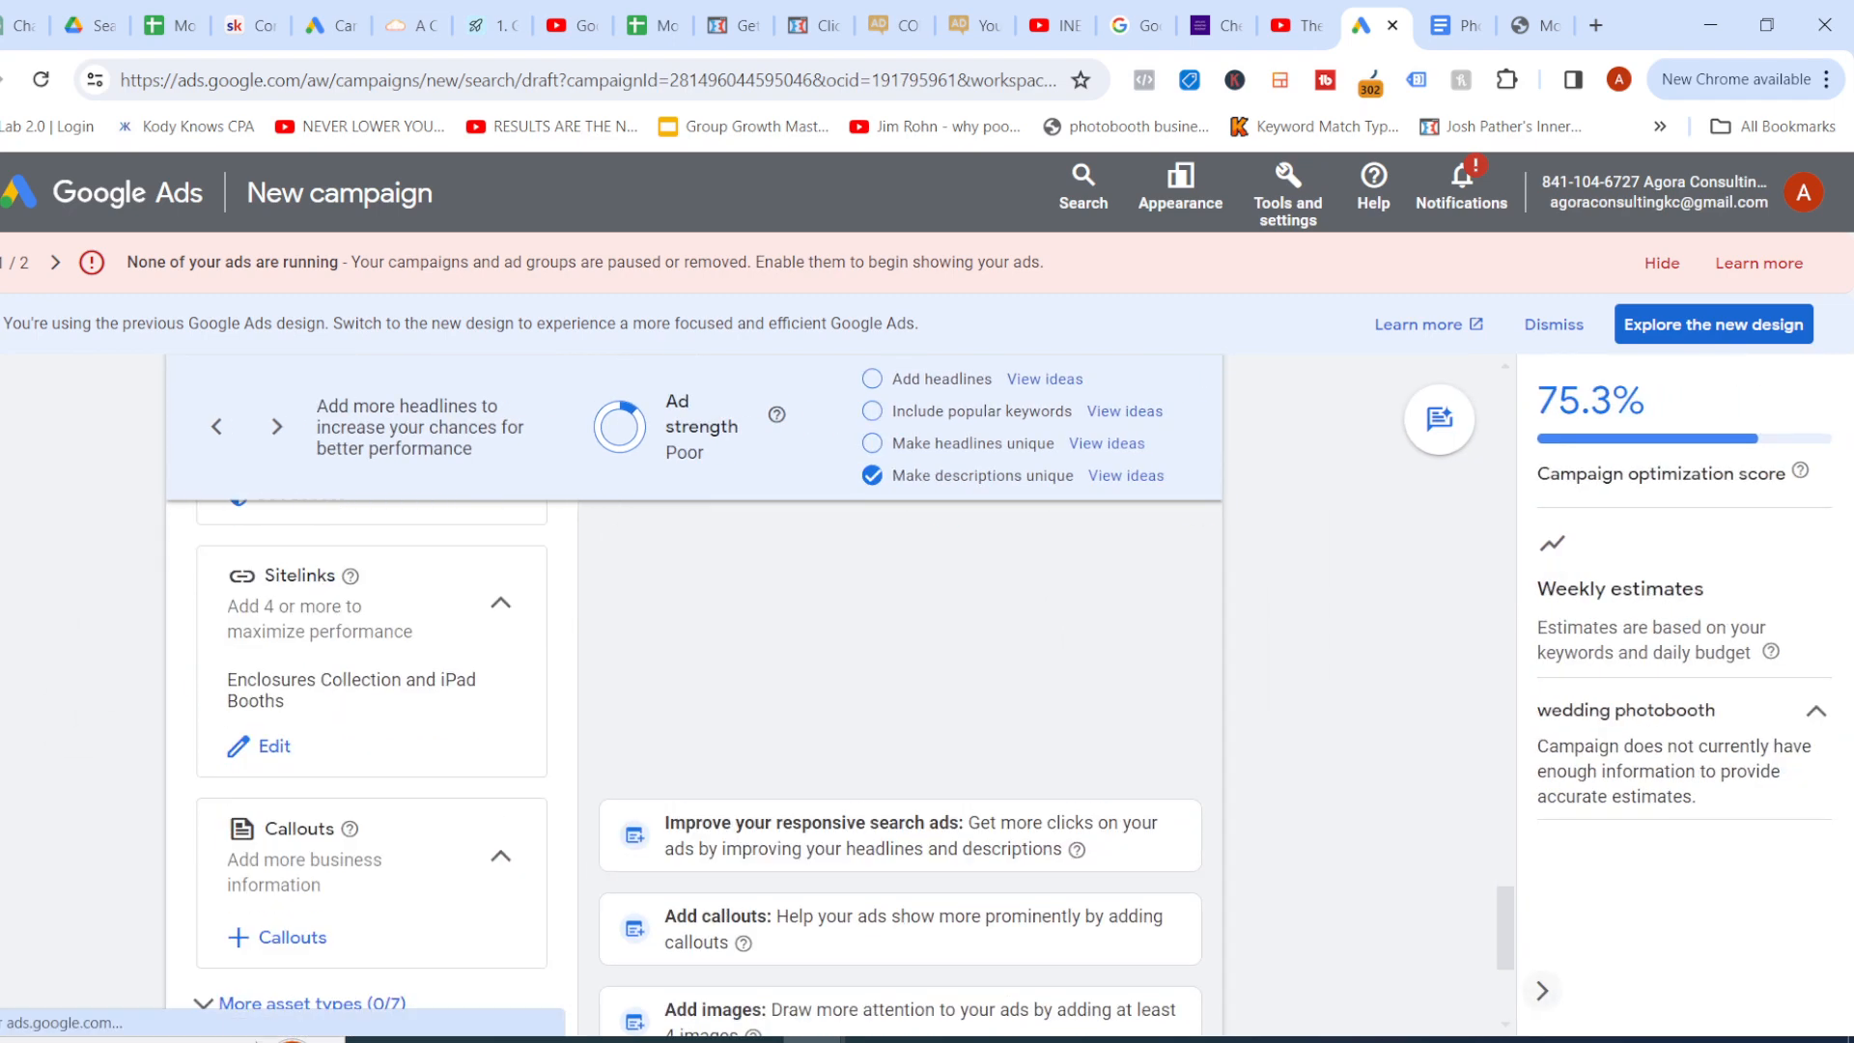
{"action": "scroll", "coordinate": [850, 763], "scroll_direction": "up", "scroll_amount": 3}
{"action": "scroll", "coordinate": [850, 763], "scroll_direction": "down", "scroll_amount": 3}
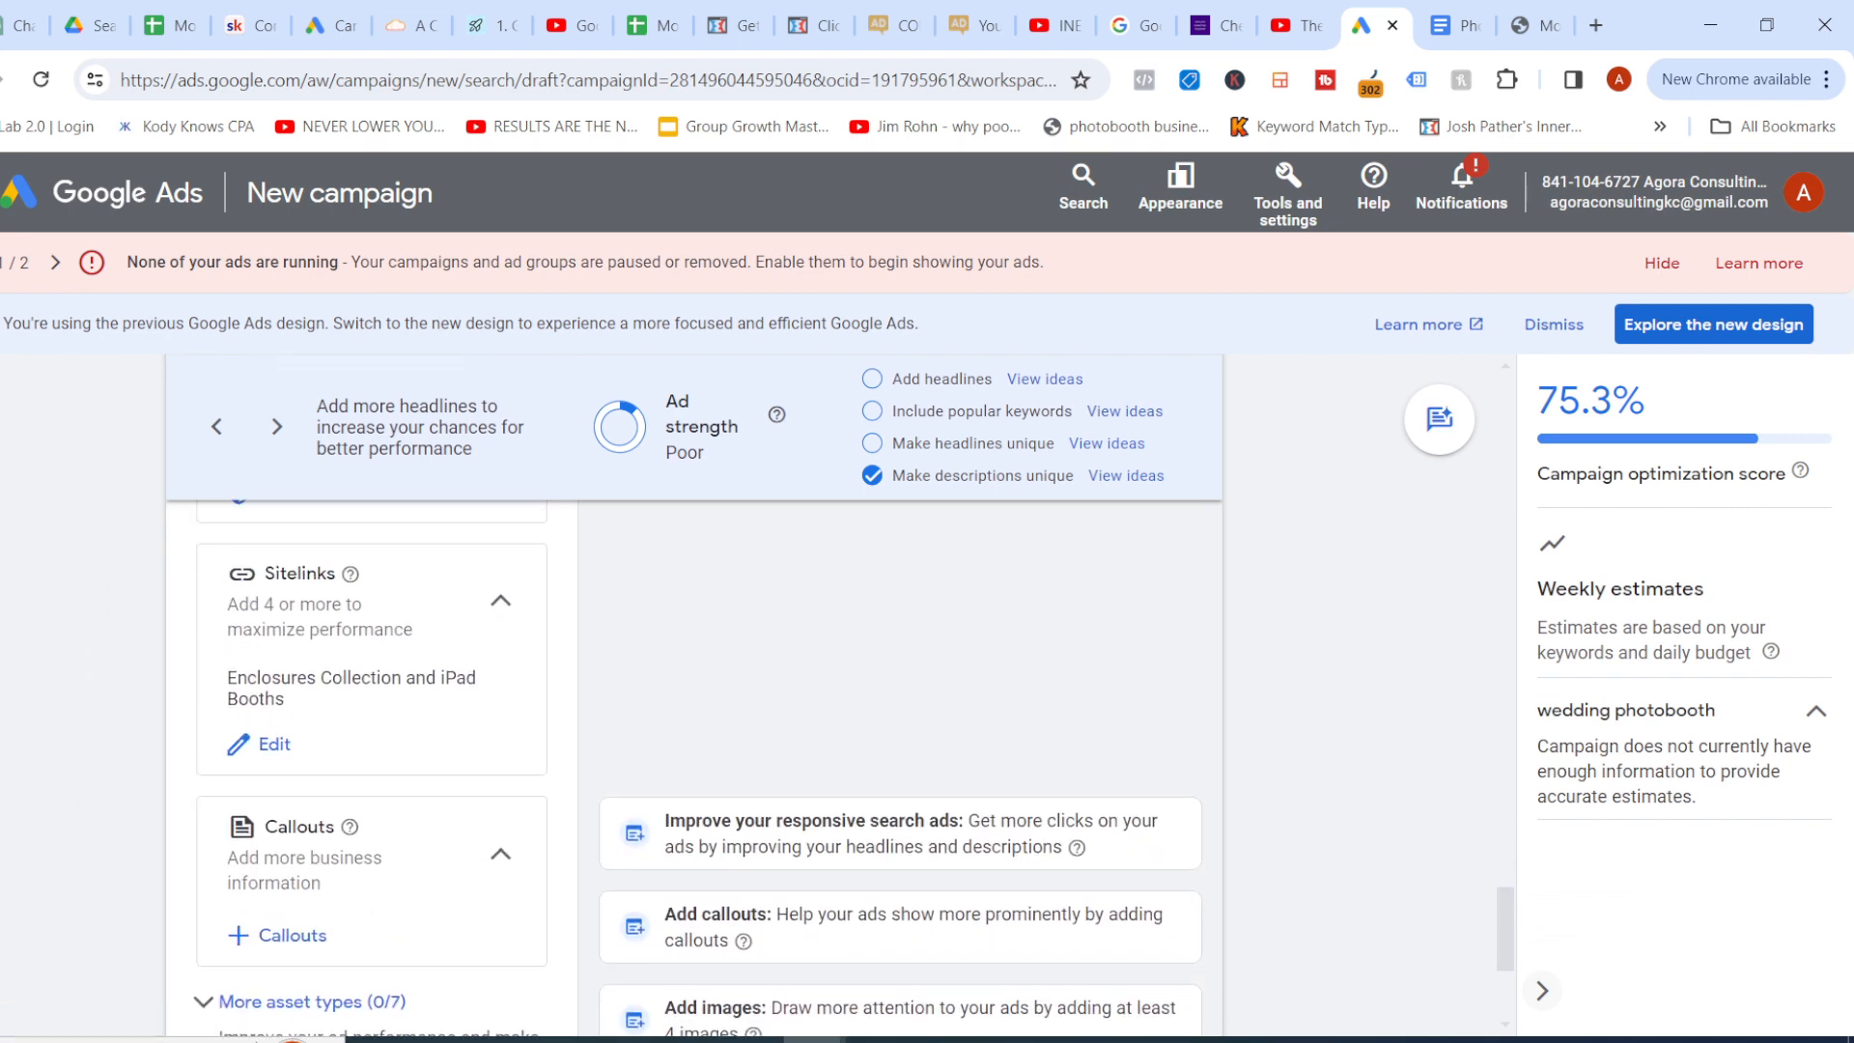
Add the existing callouts "Excellent Service", "23 year experience" and "Top Rated Professionals" to the campaign
{"action": "scroll", "coordinate": [850, 763], "scroll_direction": "down", "scroll_amount": 2}
{"action": "left_click", "coordinate": [280, 762]}
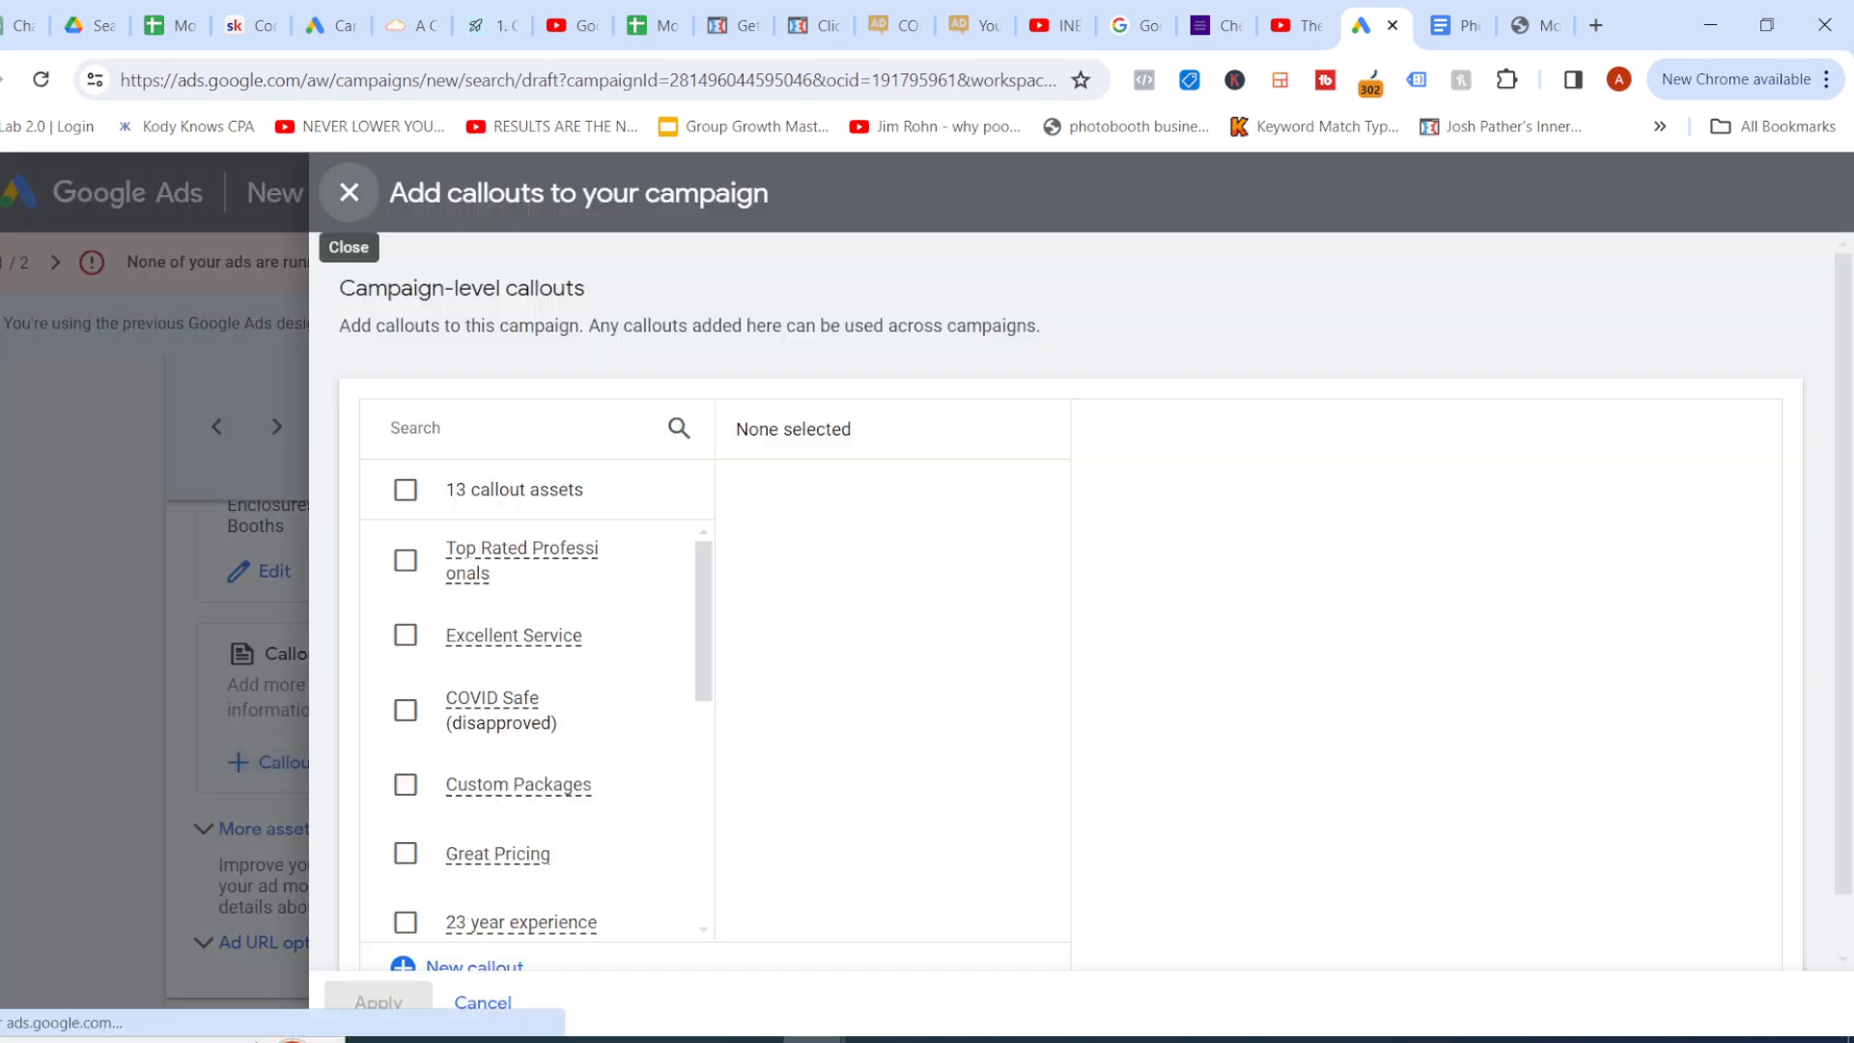
{"action": "left_click", "coordinate": [405, 635]}
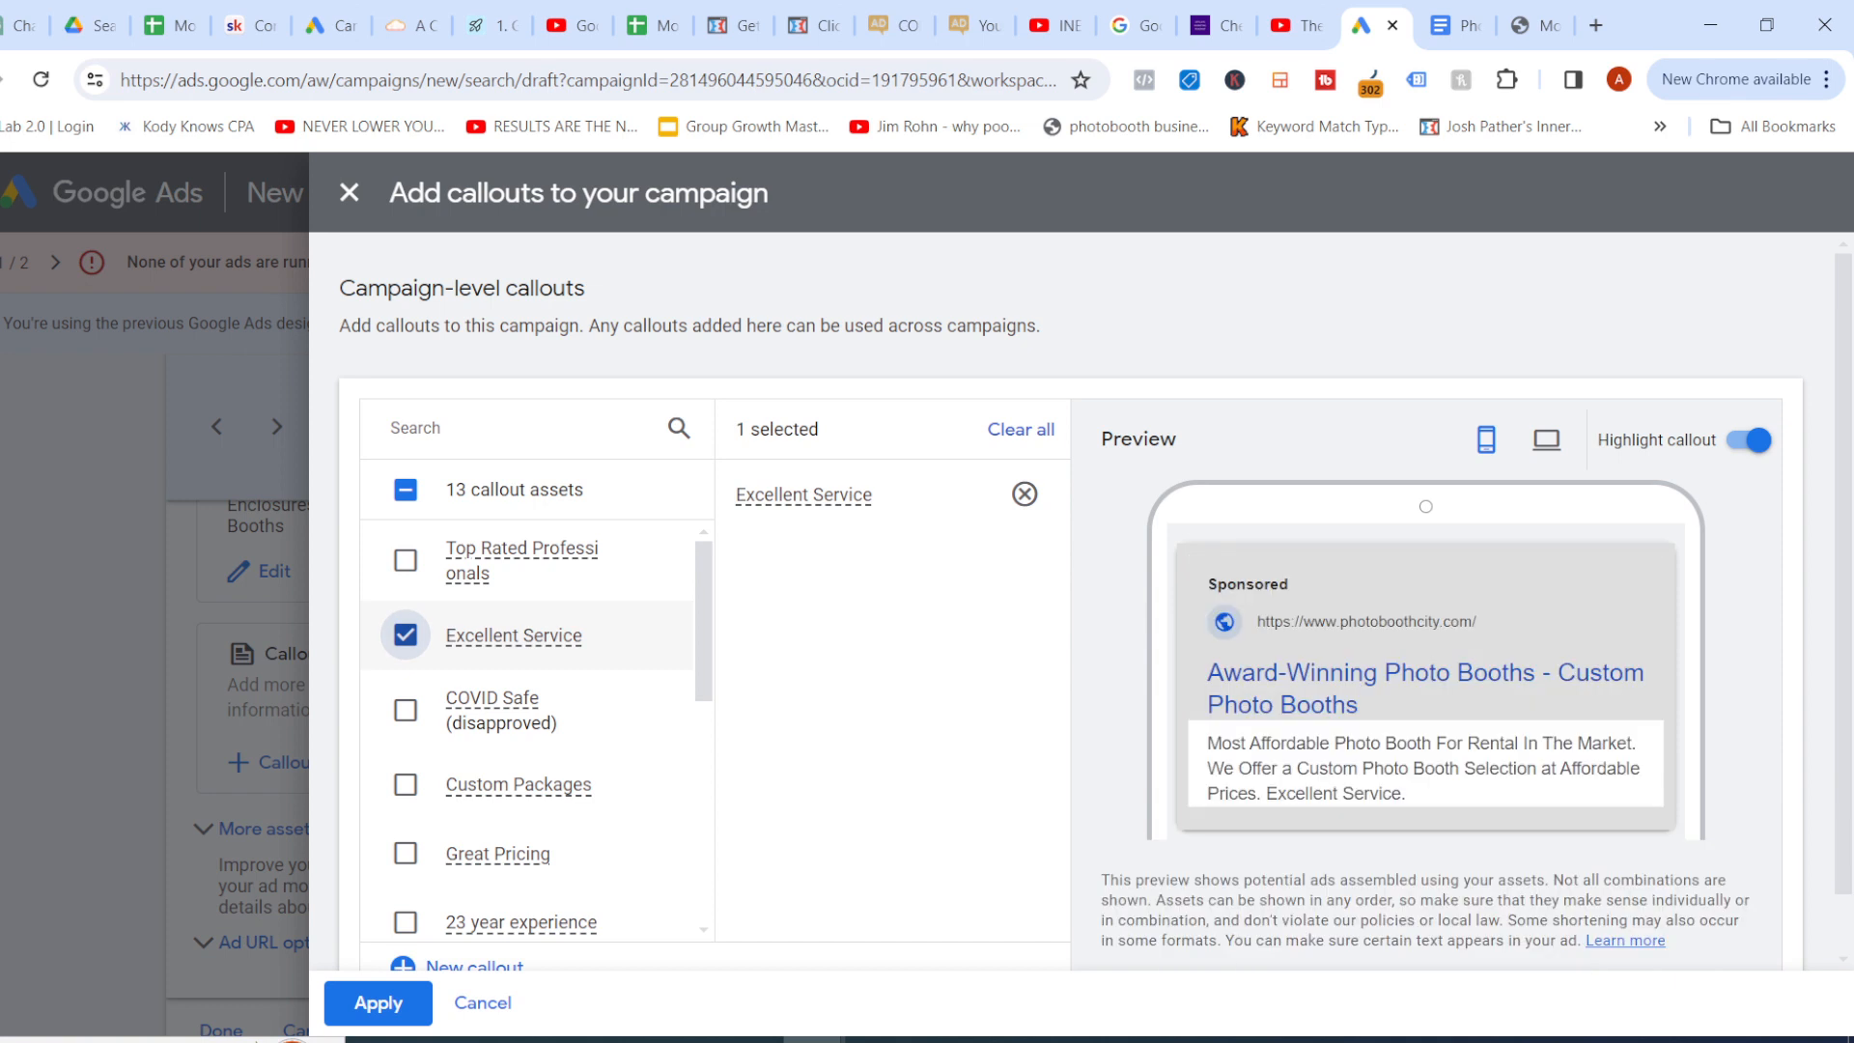
{"action": "left_click", "coordinate": [406, 922]}
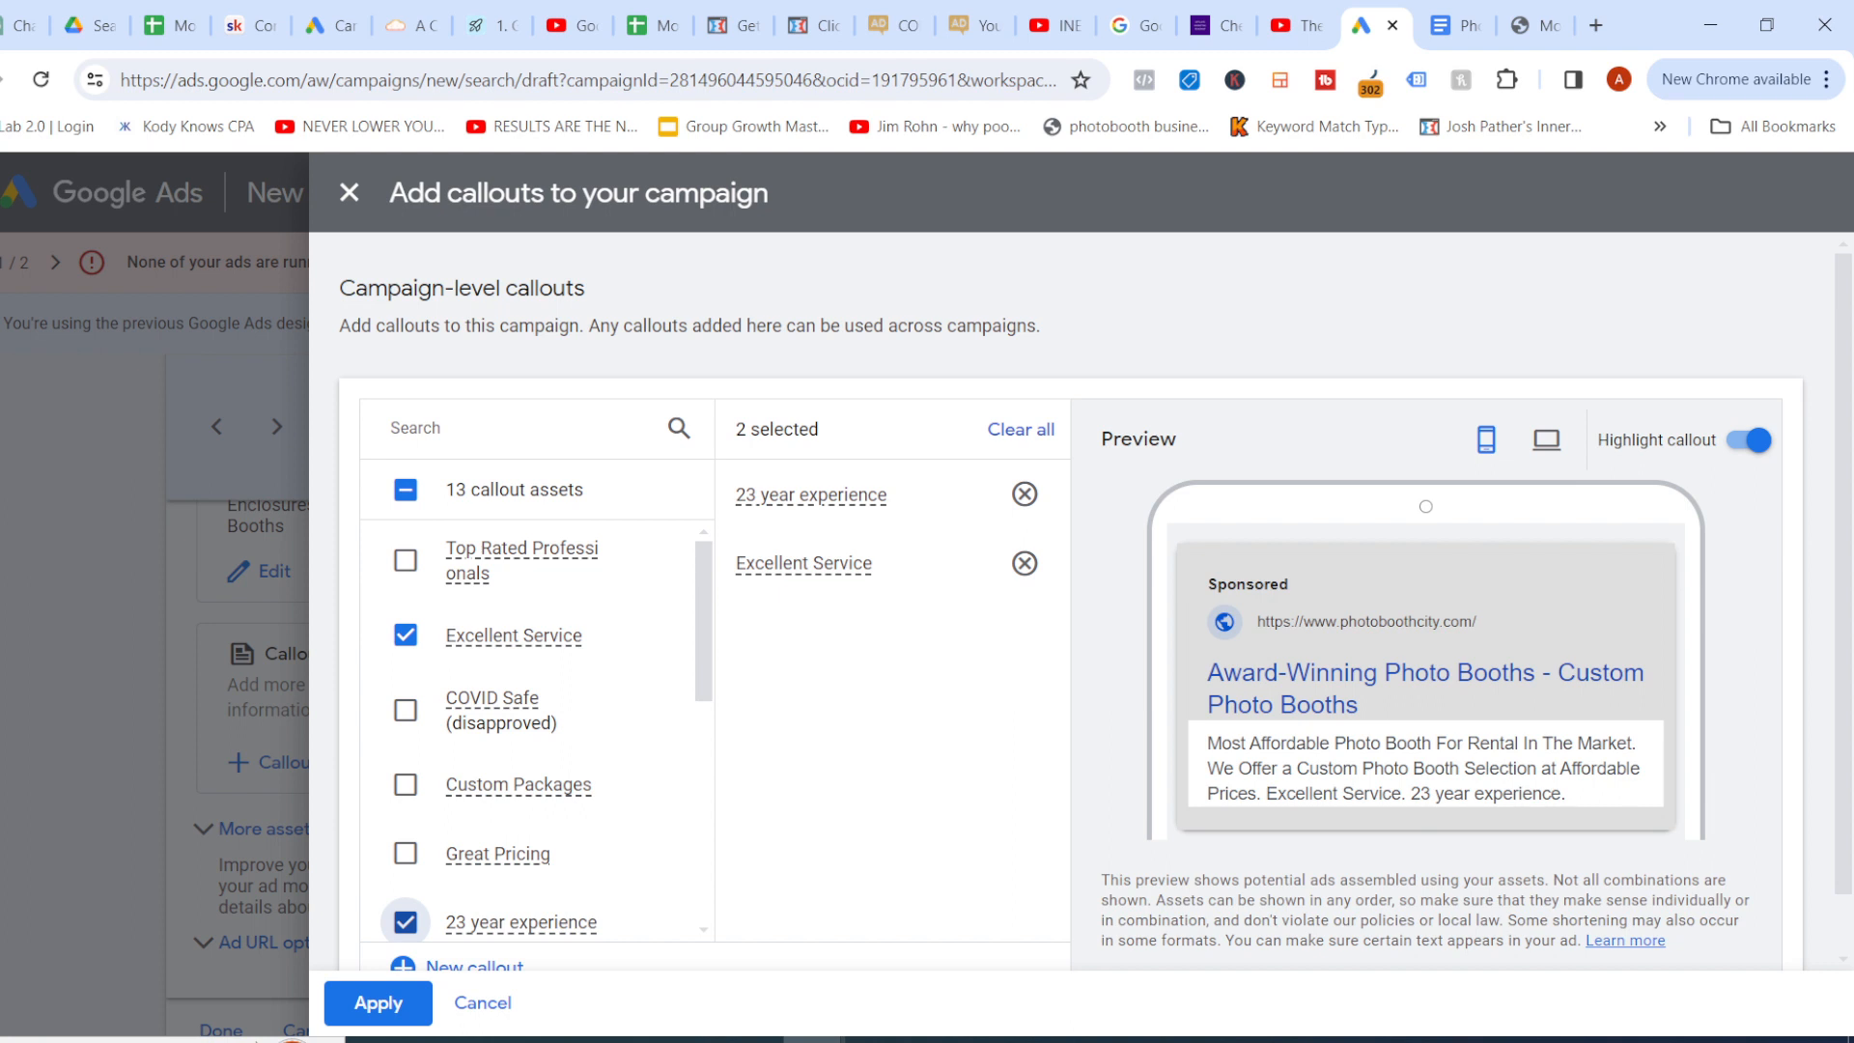
{"action": "left_click", "coordinate": [405, 560]}
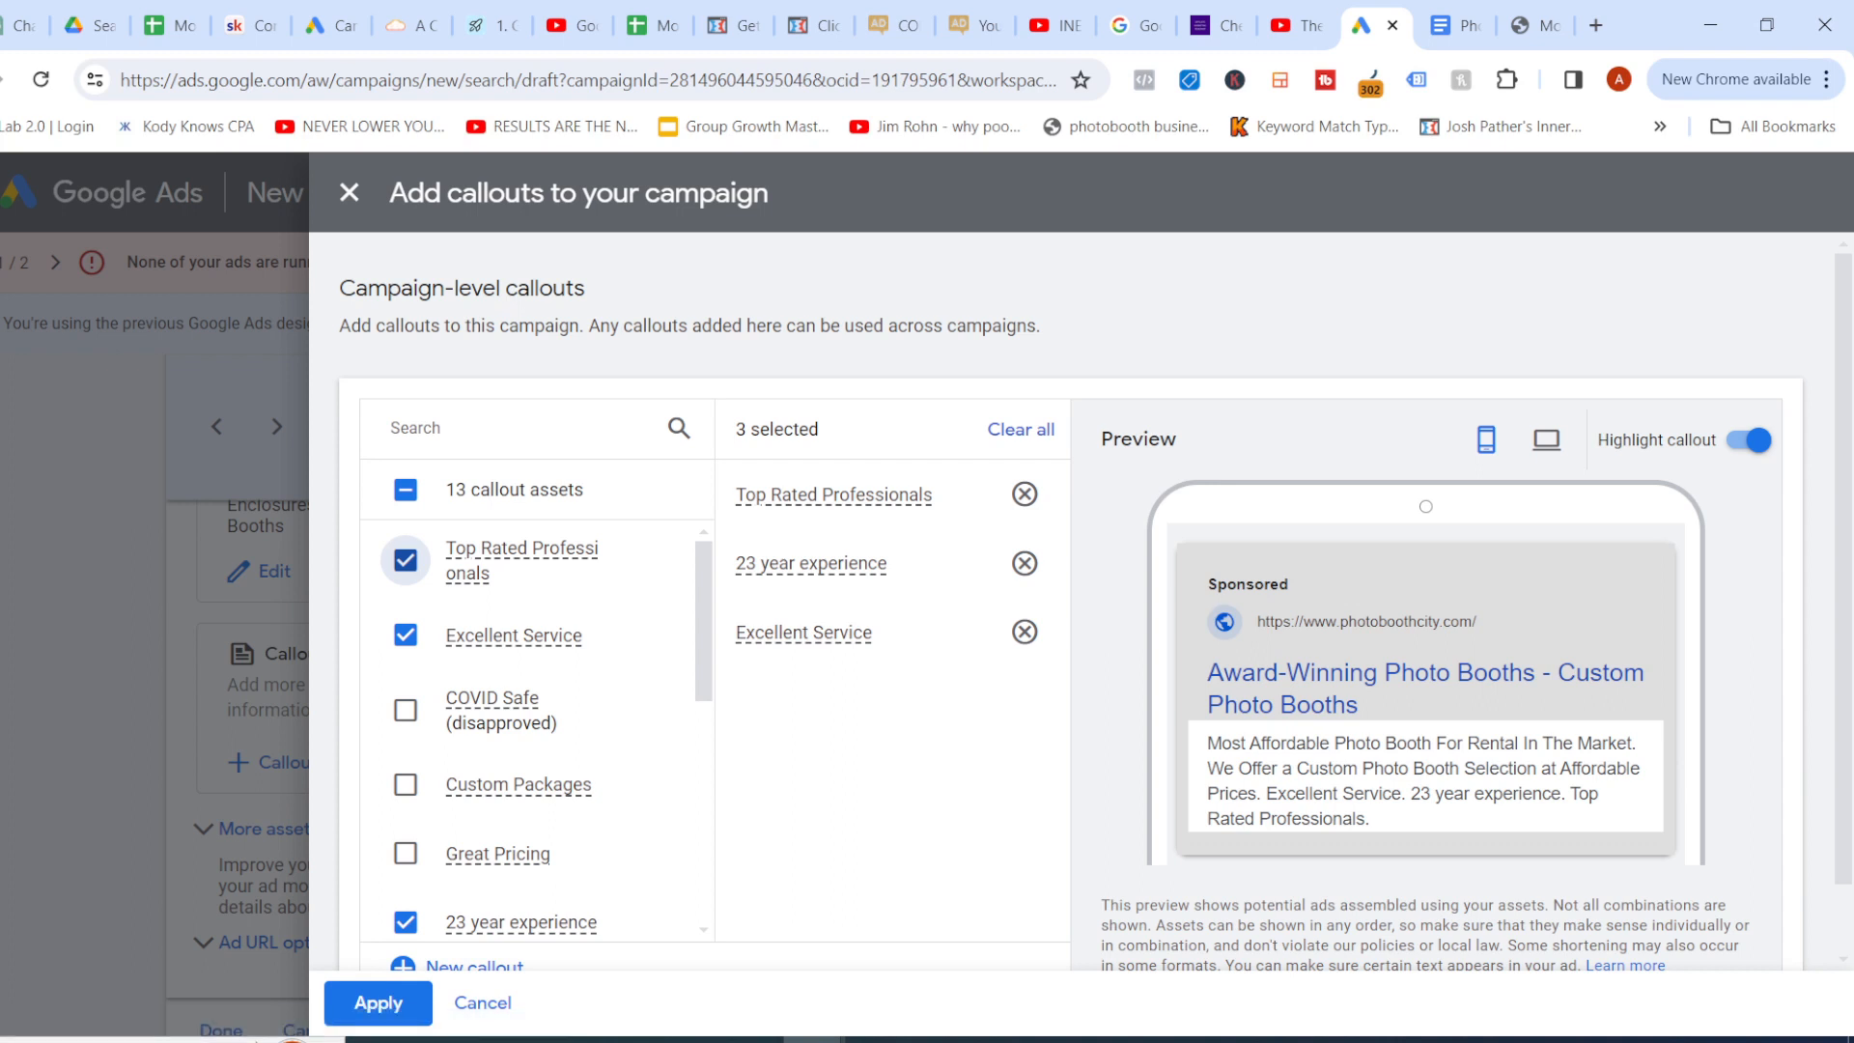
{"action": "left_click", "coordinate": [378, 1003]}
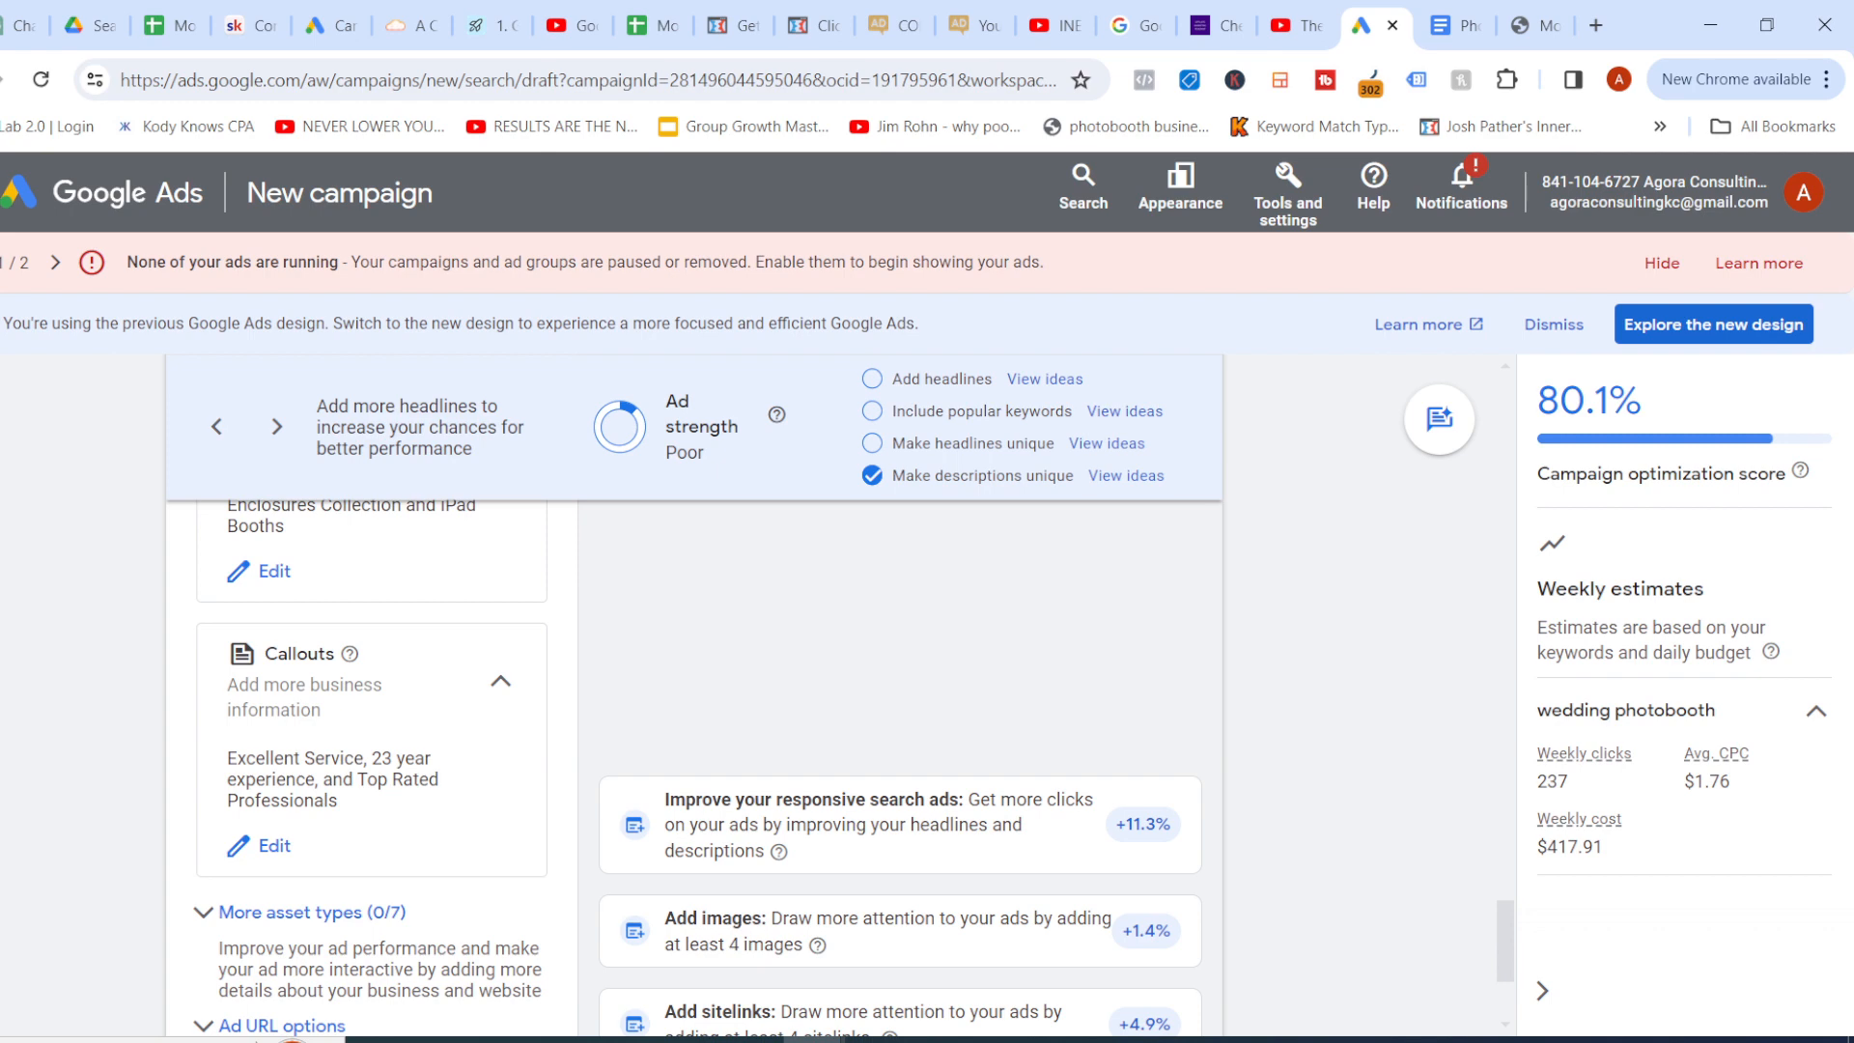
Expand the additional asset types to review the available options, and continue to the campaign's budget settings
{"action": "scroll", "coordinate": [840, 768], "scroll_direction": "down", "scroll_amount": 2}
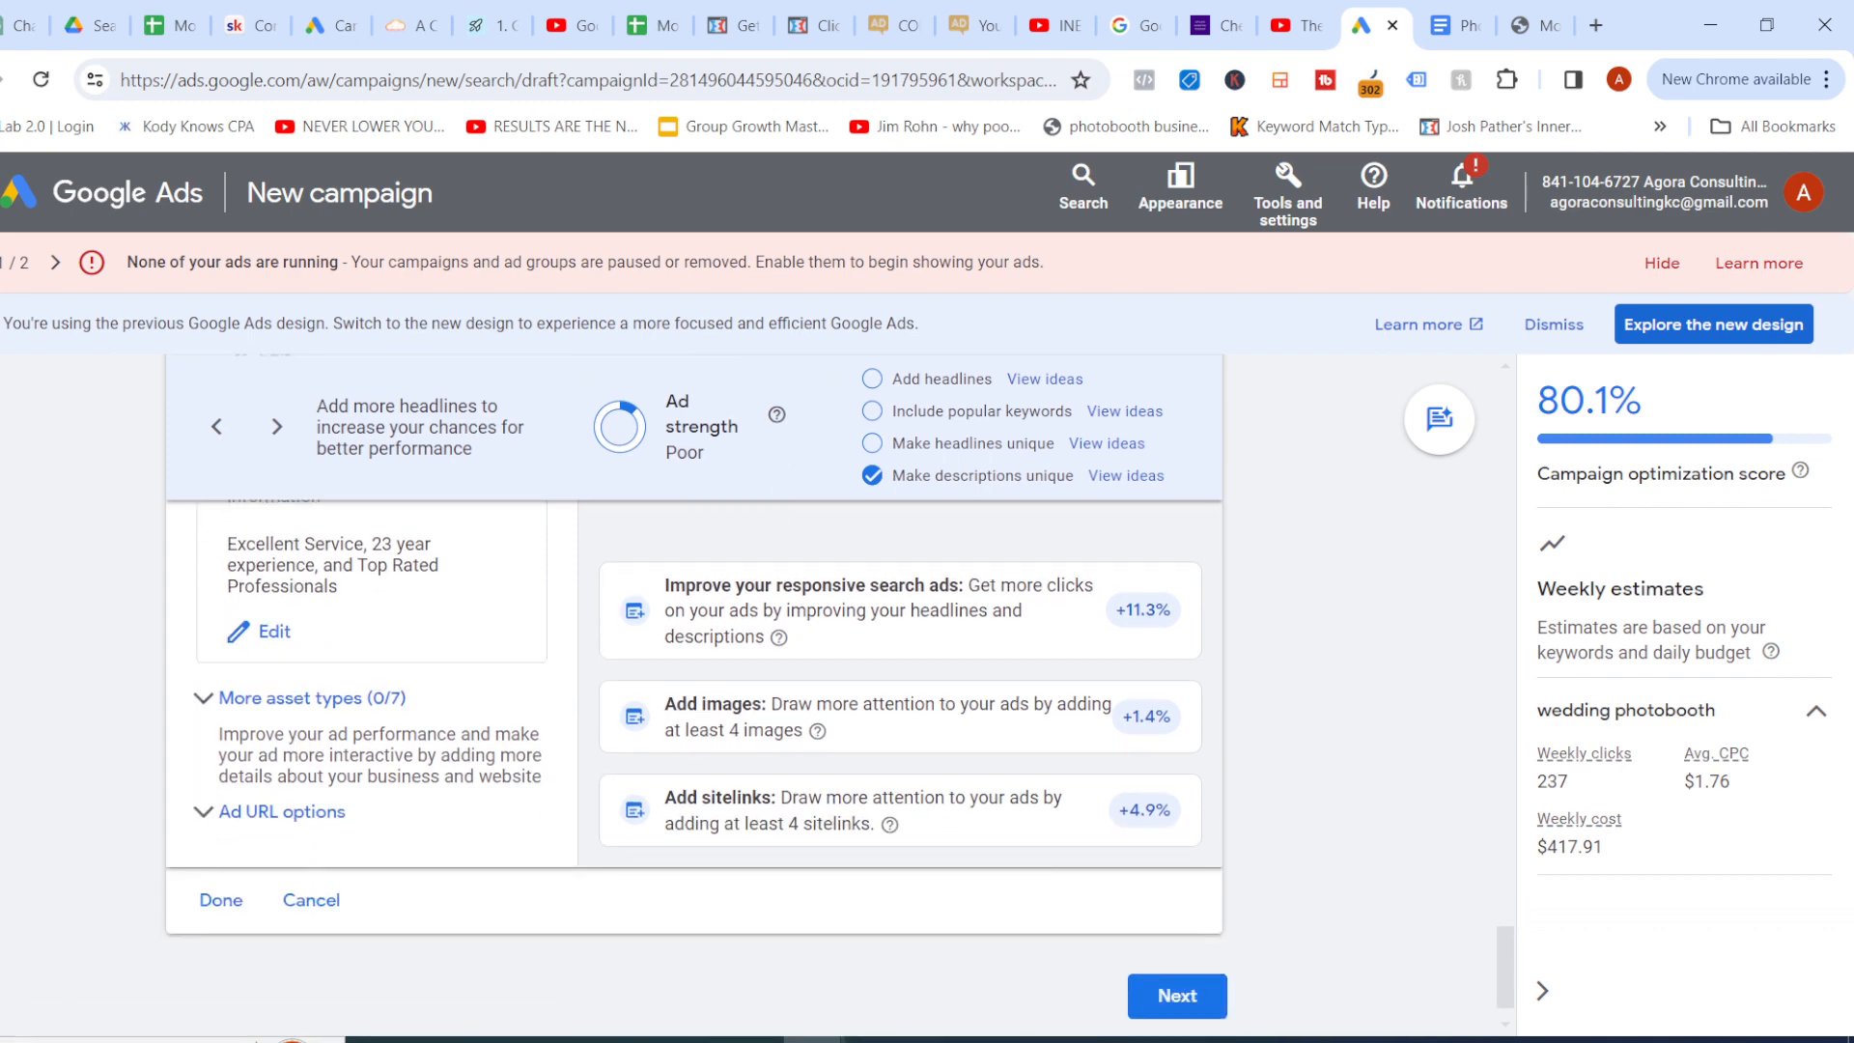
{"action": "scroll", "coordinate": [840, 721], "scroll_direction": "up", "scroll_amount": 1}
{"action": "scroll", "coordinate": [840, 721], "scroll_direction": "down", "scroll_amount": 2}
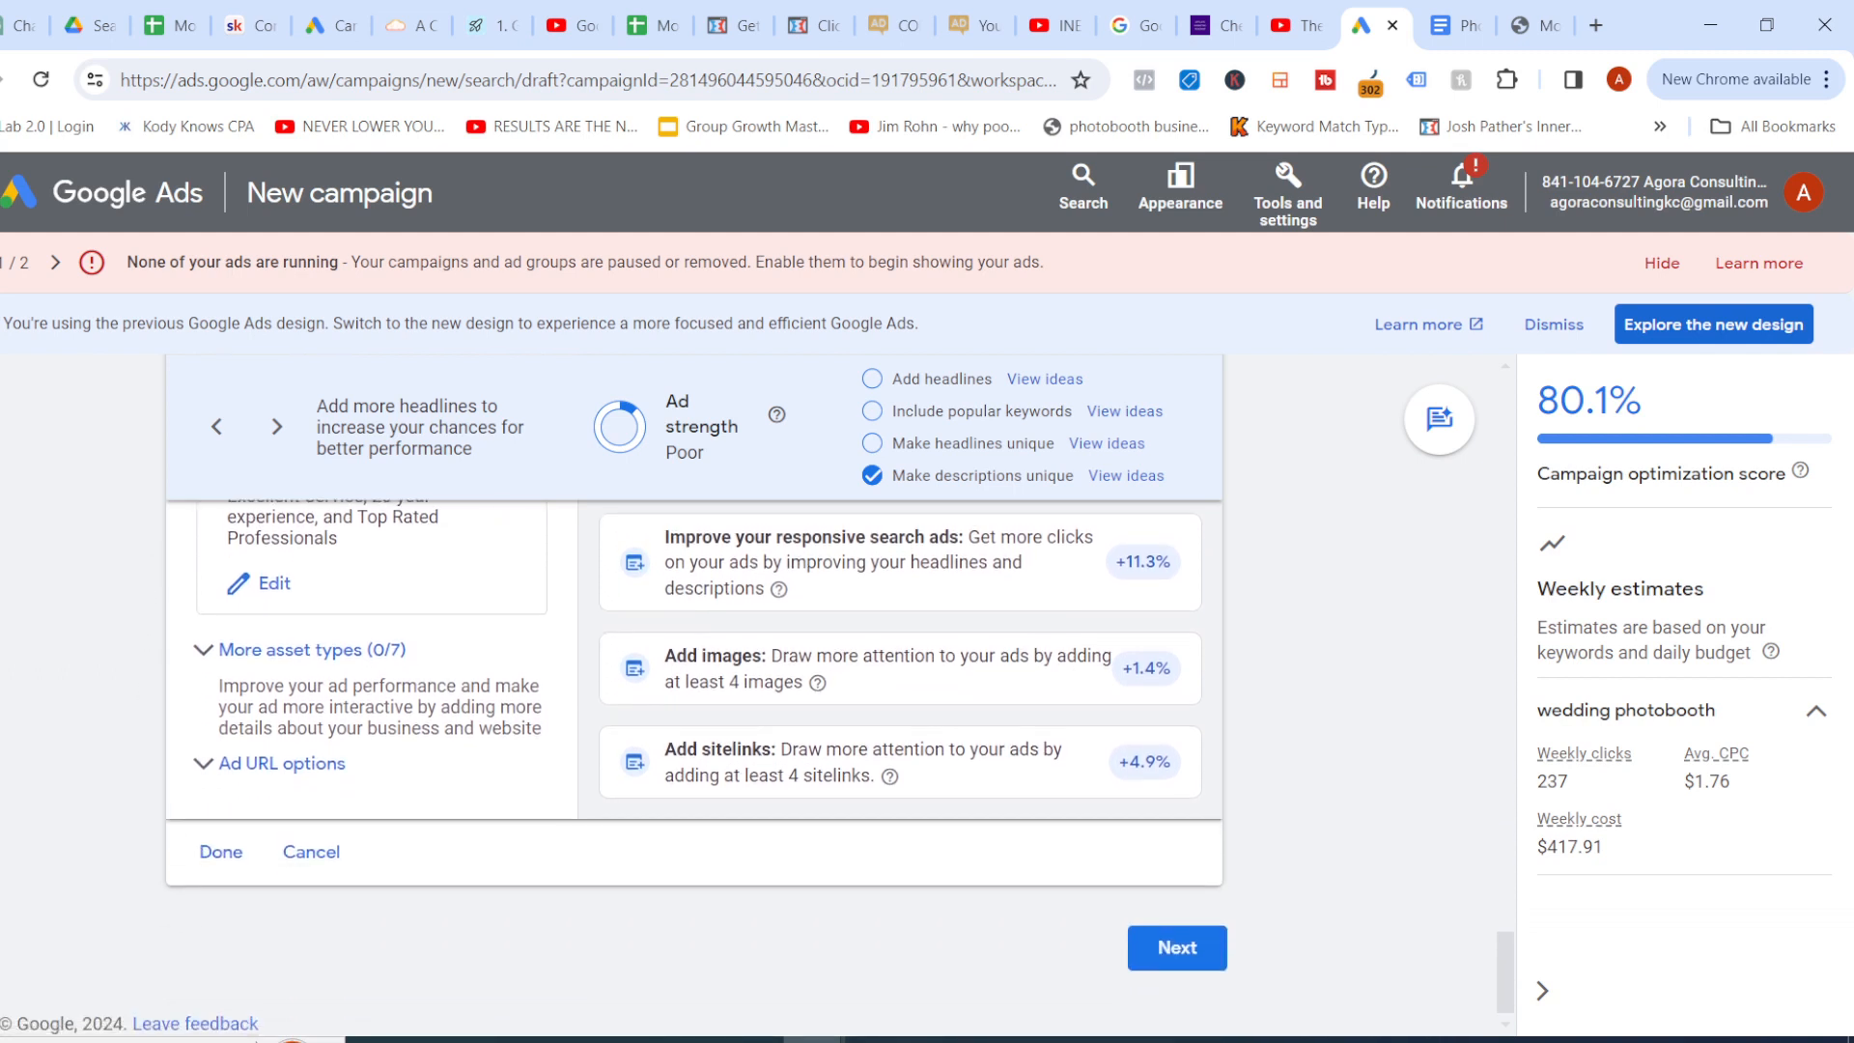
{"action": "left_click", "coordinate": [302, 649]}
{"action": "scroll", "coordinate": [372, 763], "scroll_direction": "down", "scroll_amount": 2}
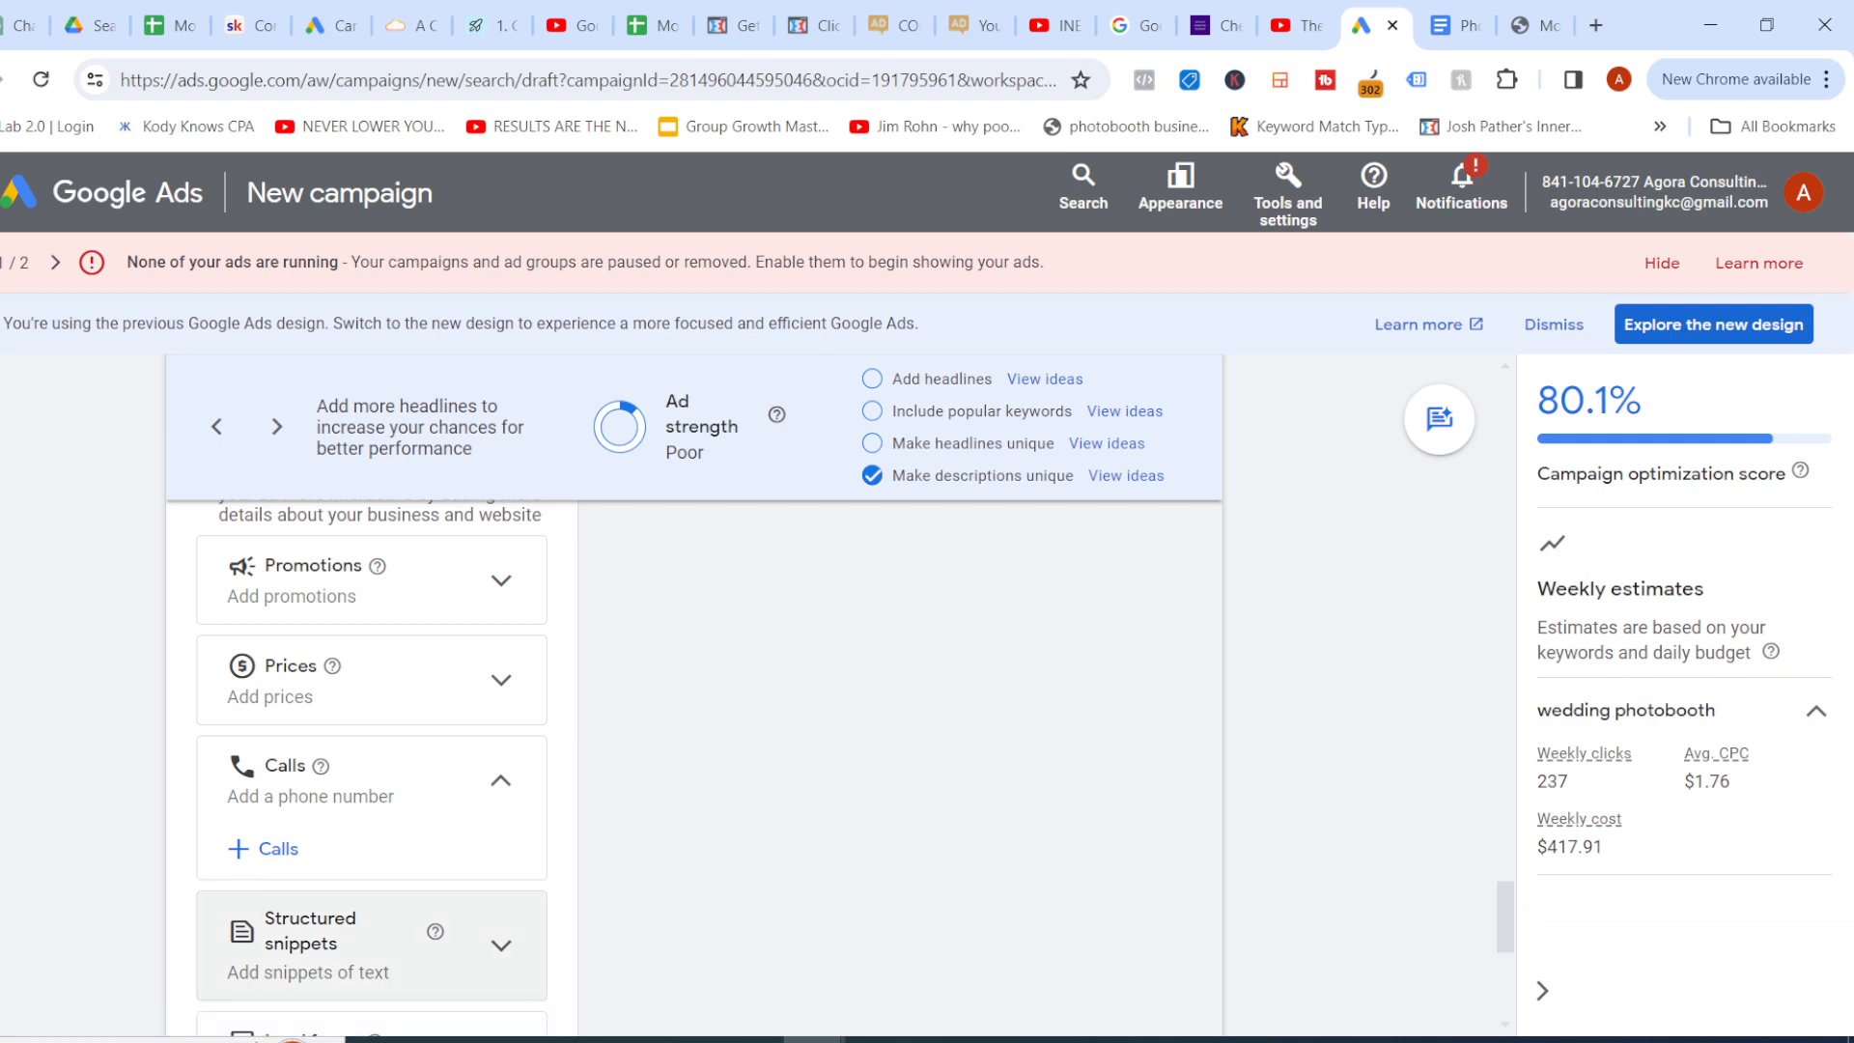
{"action": "scroll", "coordinate": [710, 701], "scroll_direction": "up", "scroll_amount": 2}
{"action": "scroll", "coordinate": [710, 700], "scroll_direction": "down", "scroll_amount": 4}
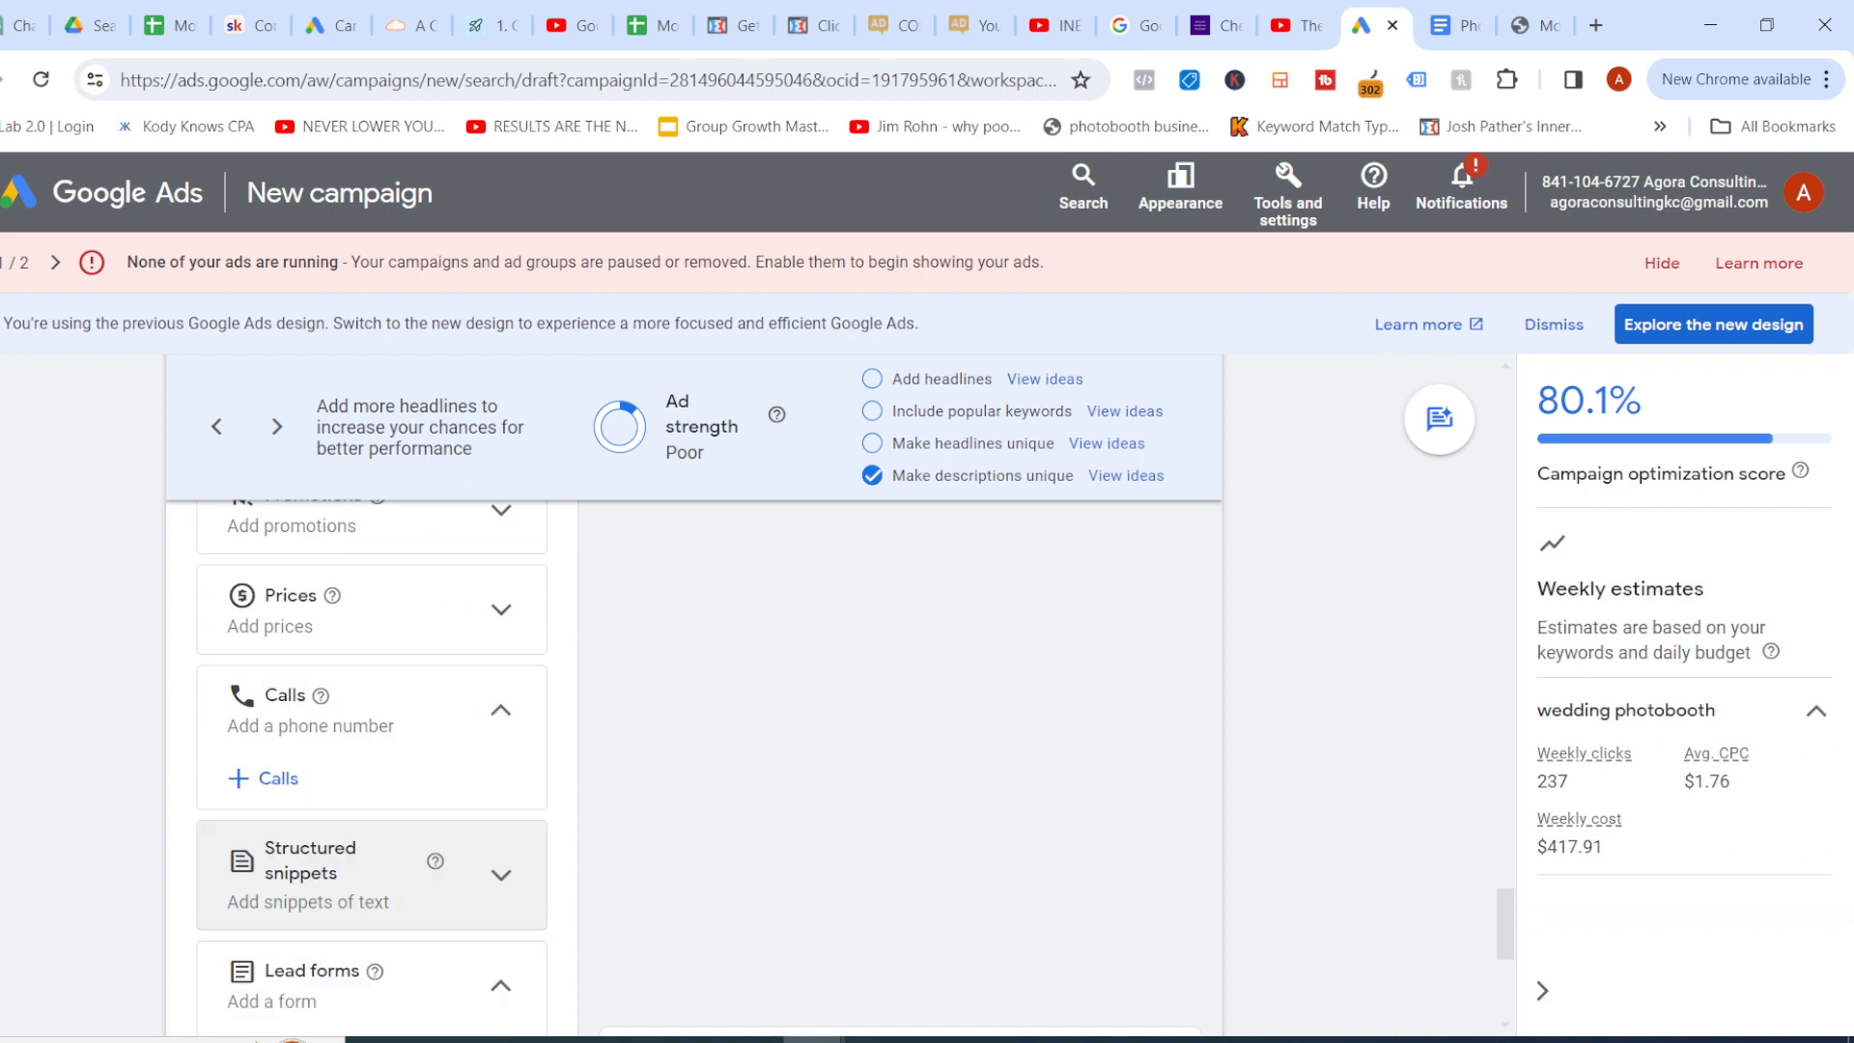
{"action": "scroll", "coordinate": [710, 701], "scroll_direction": "down", "scroll_amount": 2}
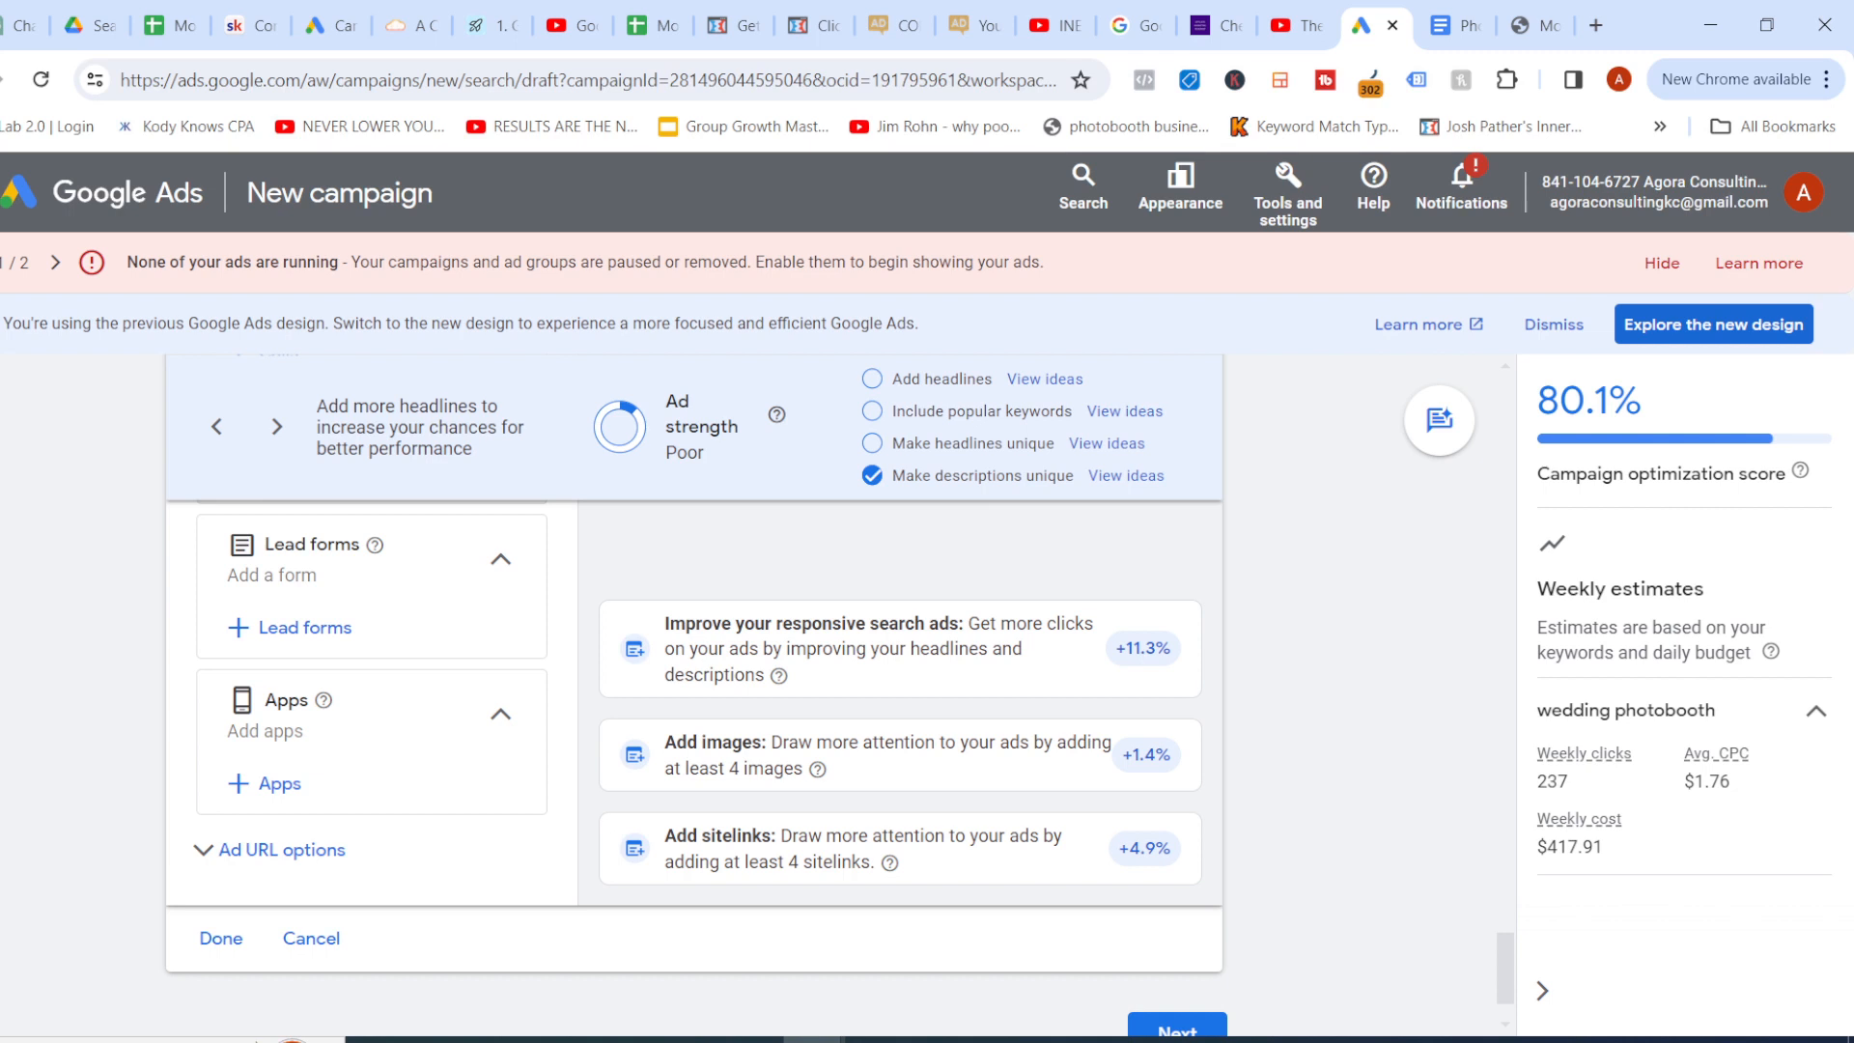
{"action": "scroll", "coordinate": [710, 700], "scroll_direction": "down", "scroll_amount": 1}
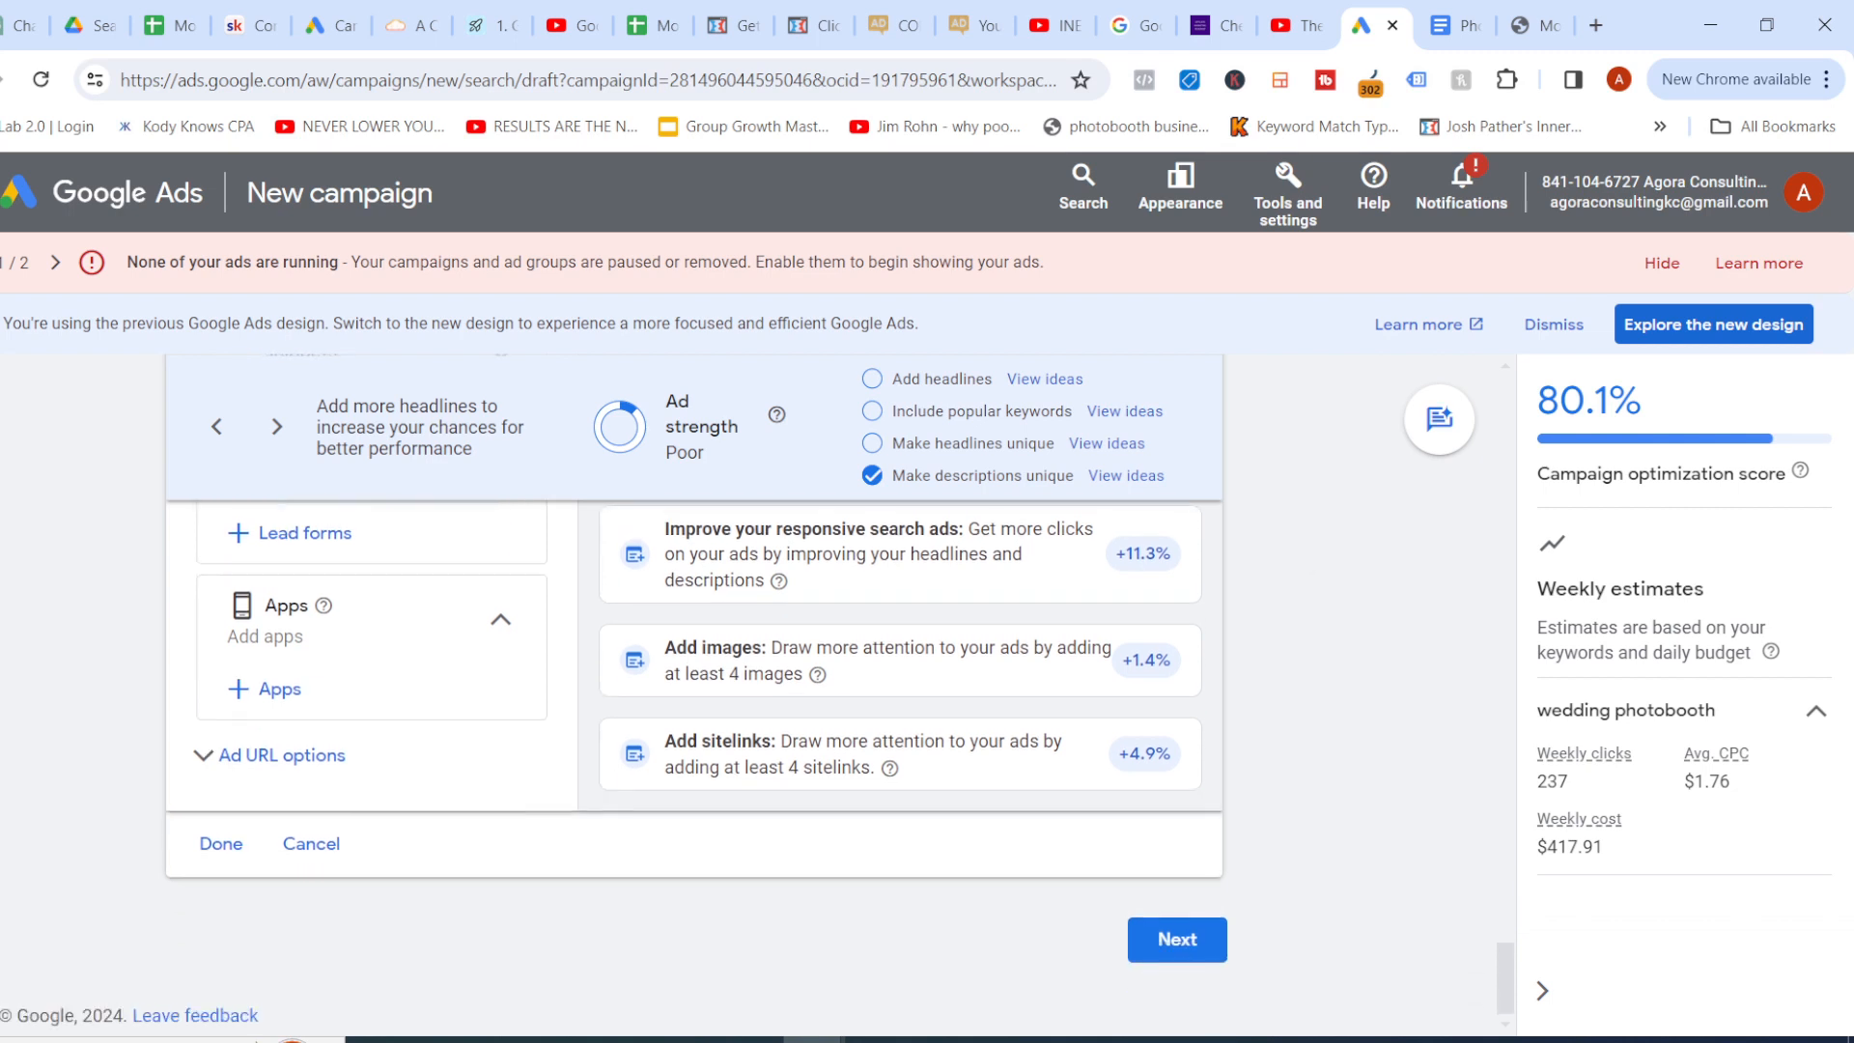
{"action": "left_click", "coordinate": [1177, 939]}
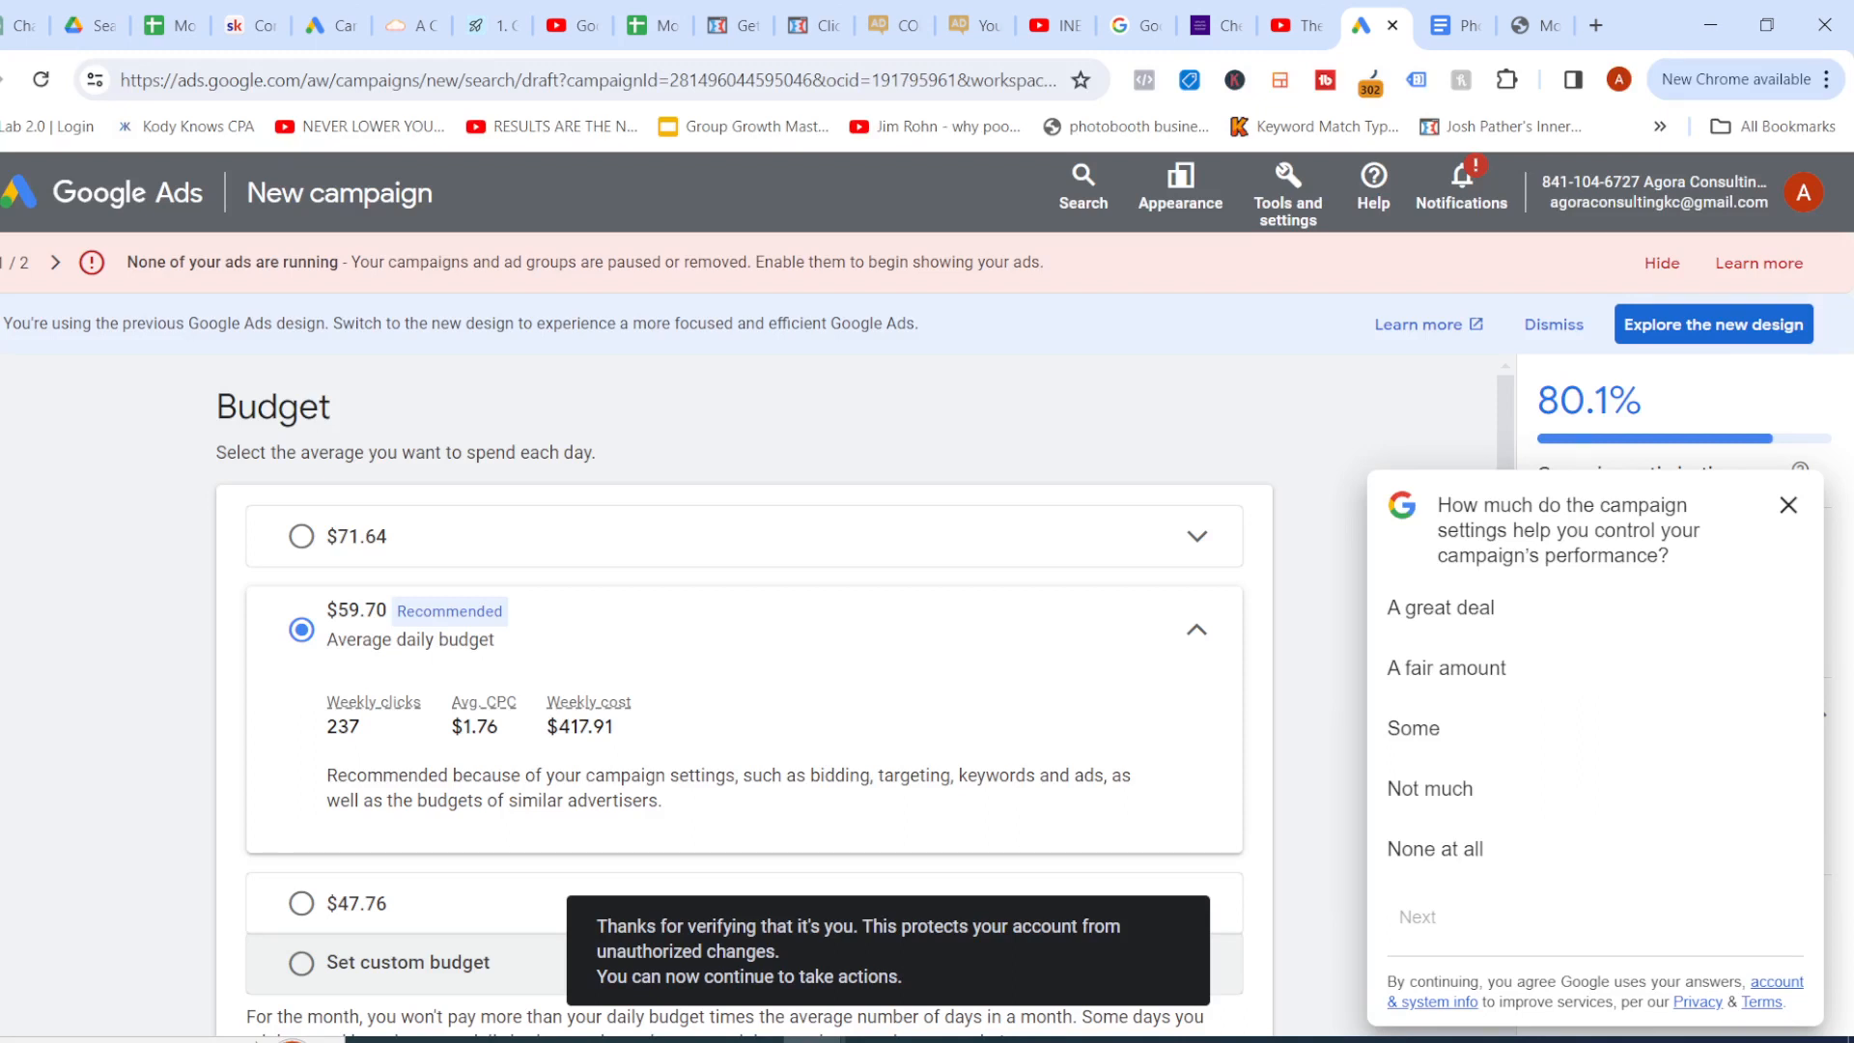
Choose a custom budget and set the campaign's average daily budget to $10
{"action": "scroll", "coordinate": [744, 695], "scroll_direction": "down", "scroll_amount": 2}
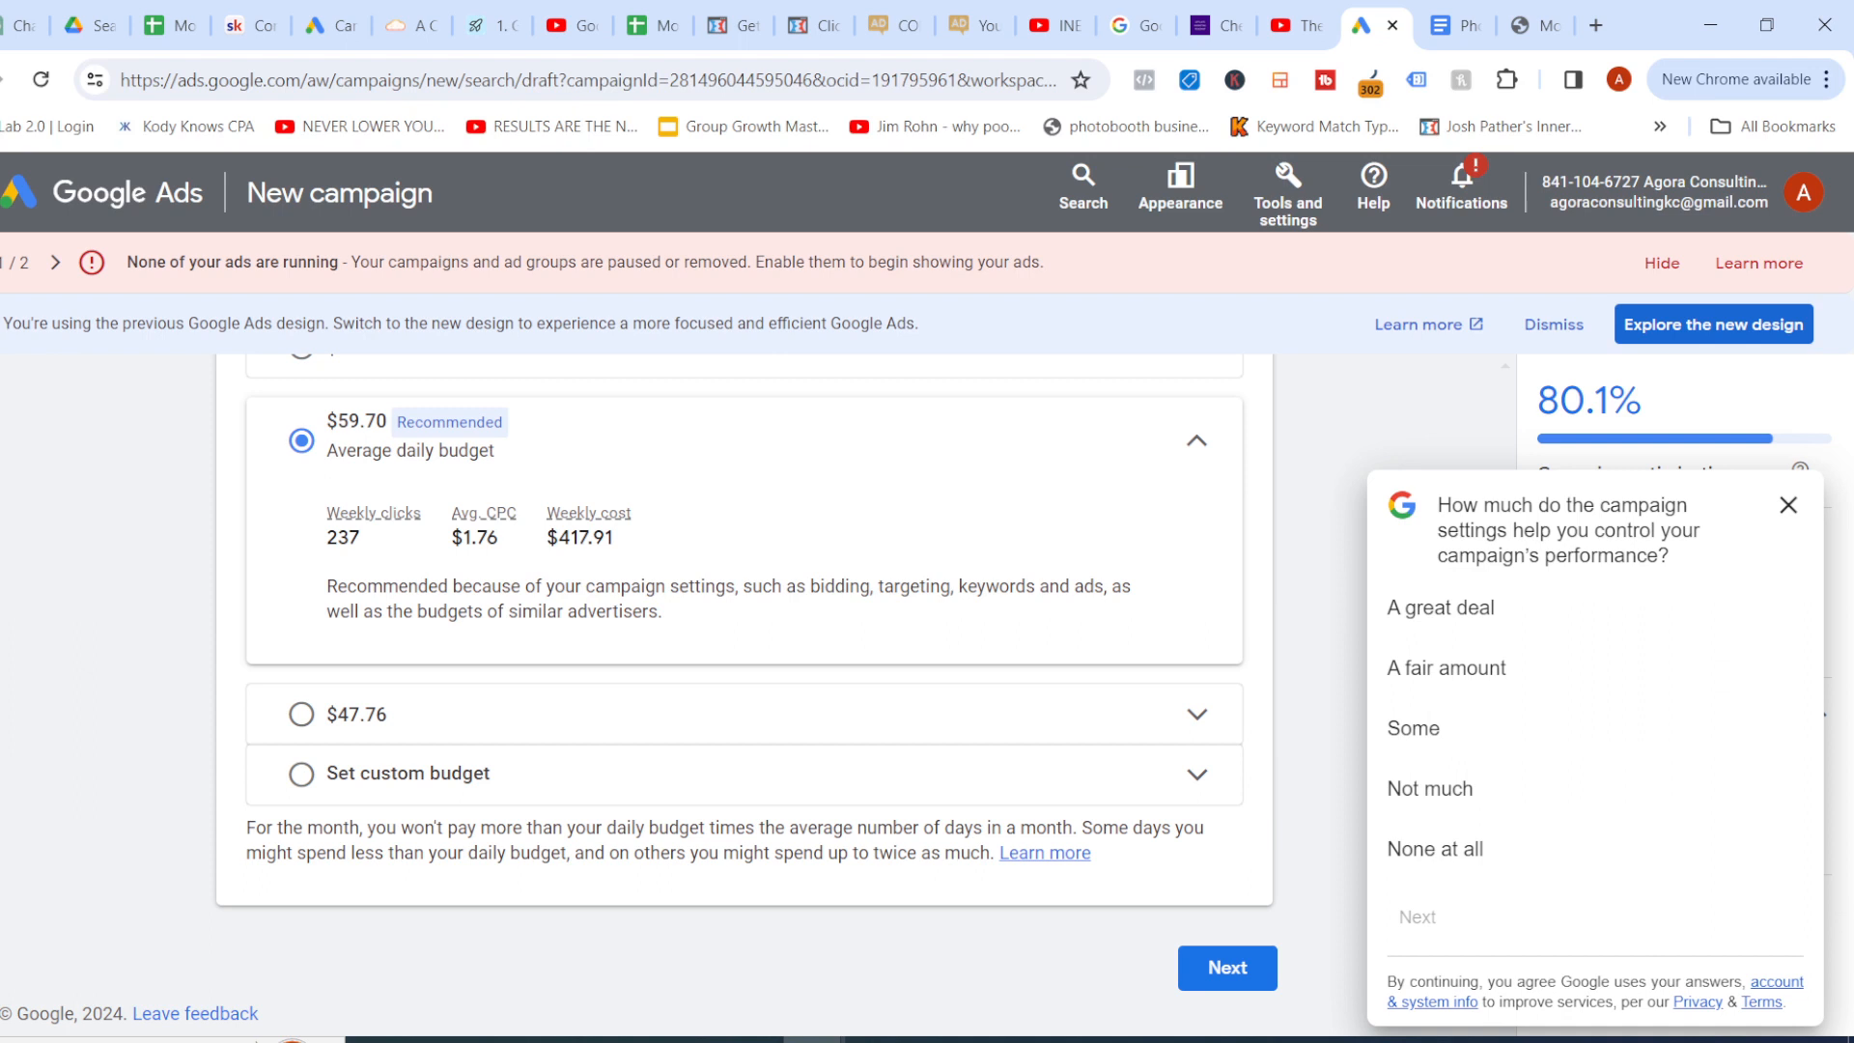
{"action": "left_click", "coordinate": [301, 775]}
{"action": "left_click", "coordinate": [416, 669]}
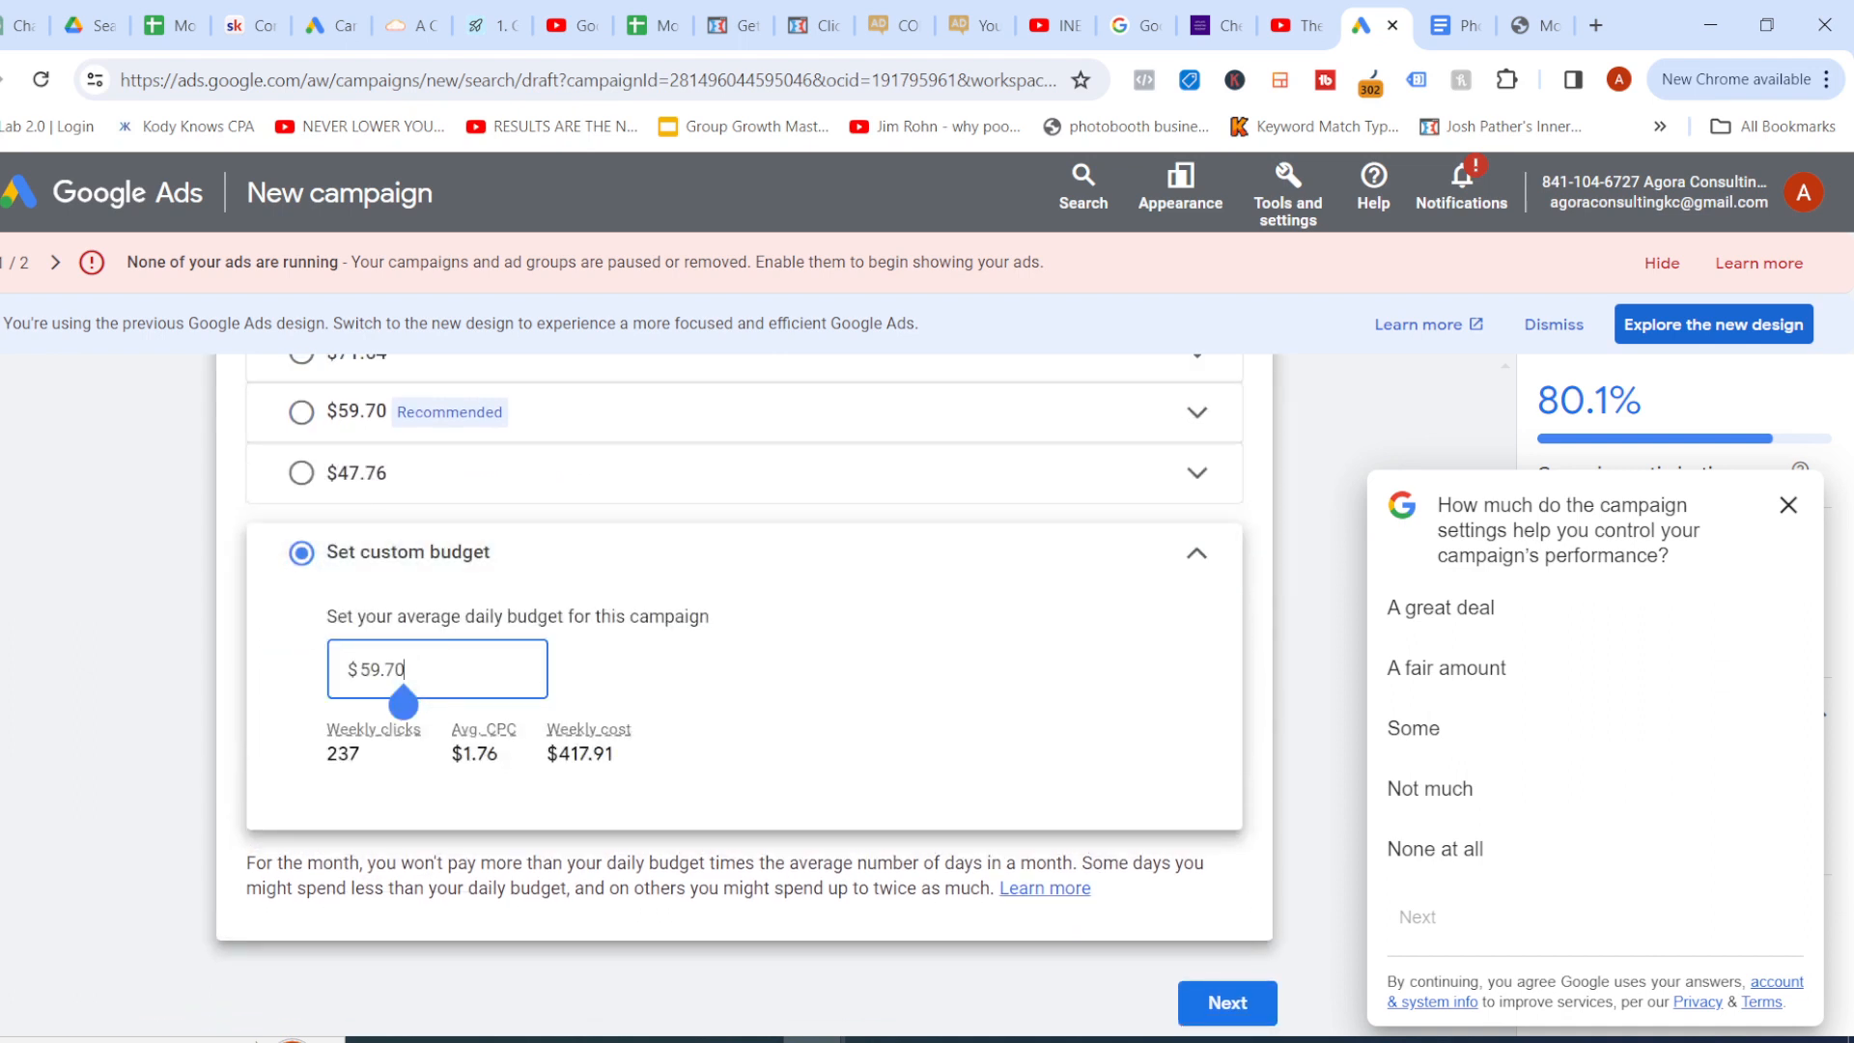
{"action": "key", "text": "BackSpace"}
{"action": "key", "text": "BackSpace"}
{"action": "key", "text": "BackSpace"}
{"action": "key", "text": "BackSpace"}
{"action": "key", "text": "BackSpace"}
{"action": "type", "text": "10"}
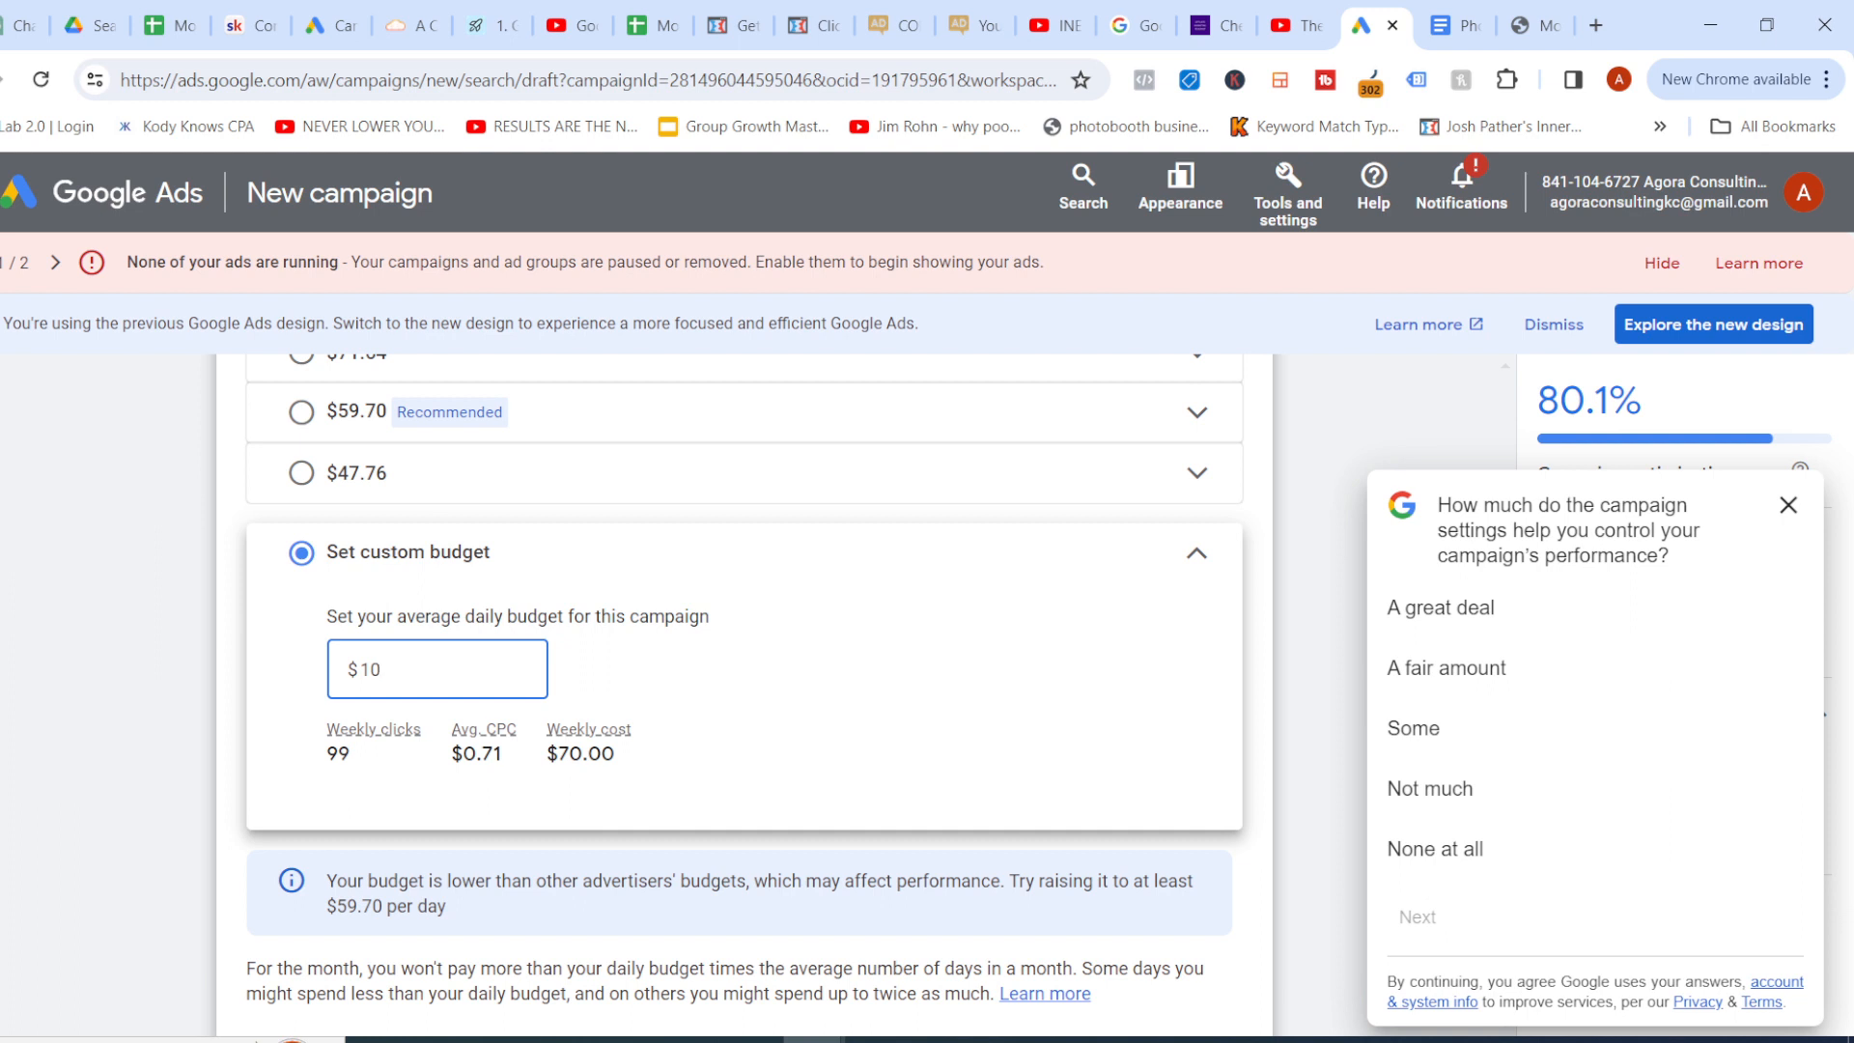
Try average daily budgets of $25 and $5 to compare the campaign's estimated weekly clicks, average CPC and cost
{"action": "key", "text": "BackSpace"}
{"action": "key", "text": "BackSpace"}
{"action": "type", "text": "25"}
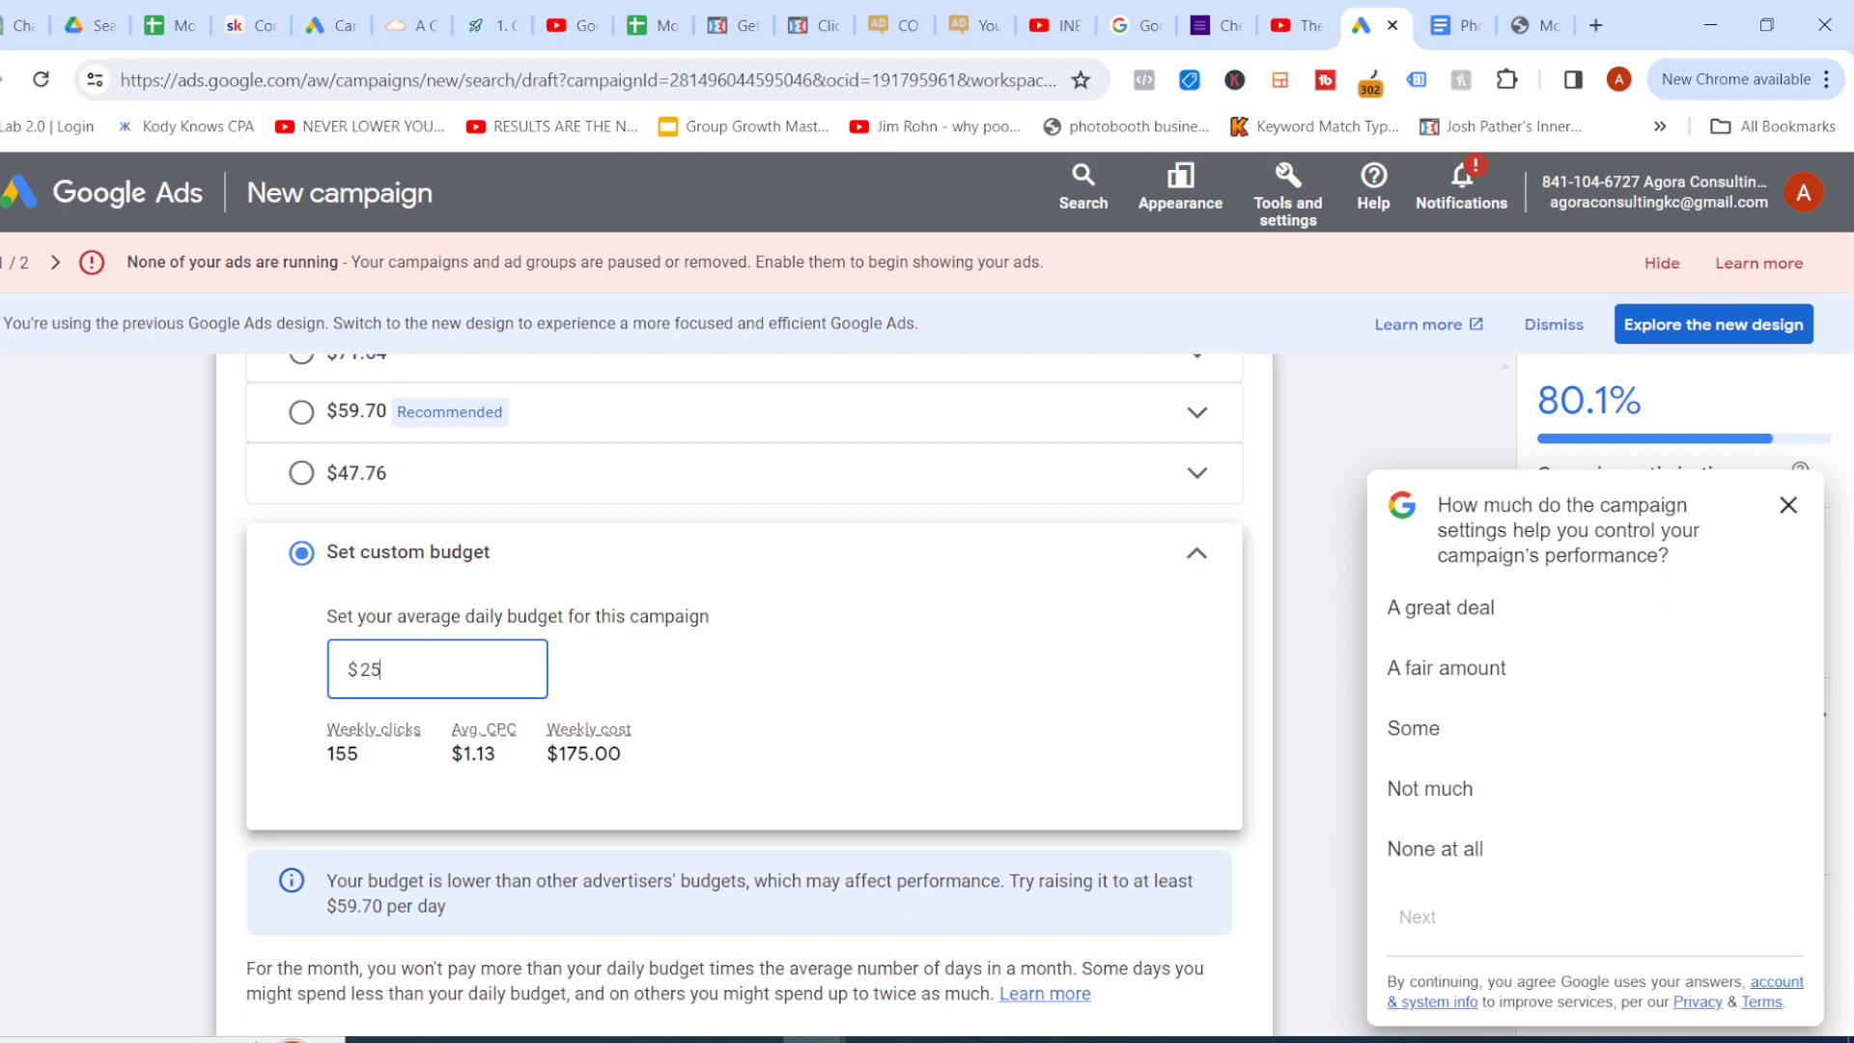
{"action": "key", "text": "BackSpace"}
{"action": "key", "text": "BackSpace"}
{"action": "type", "text": "5"}
{"action": "key", "text": "Tab"}
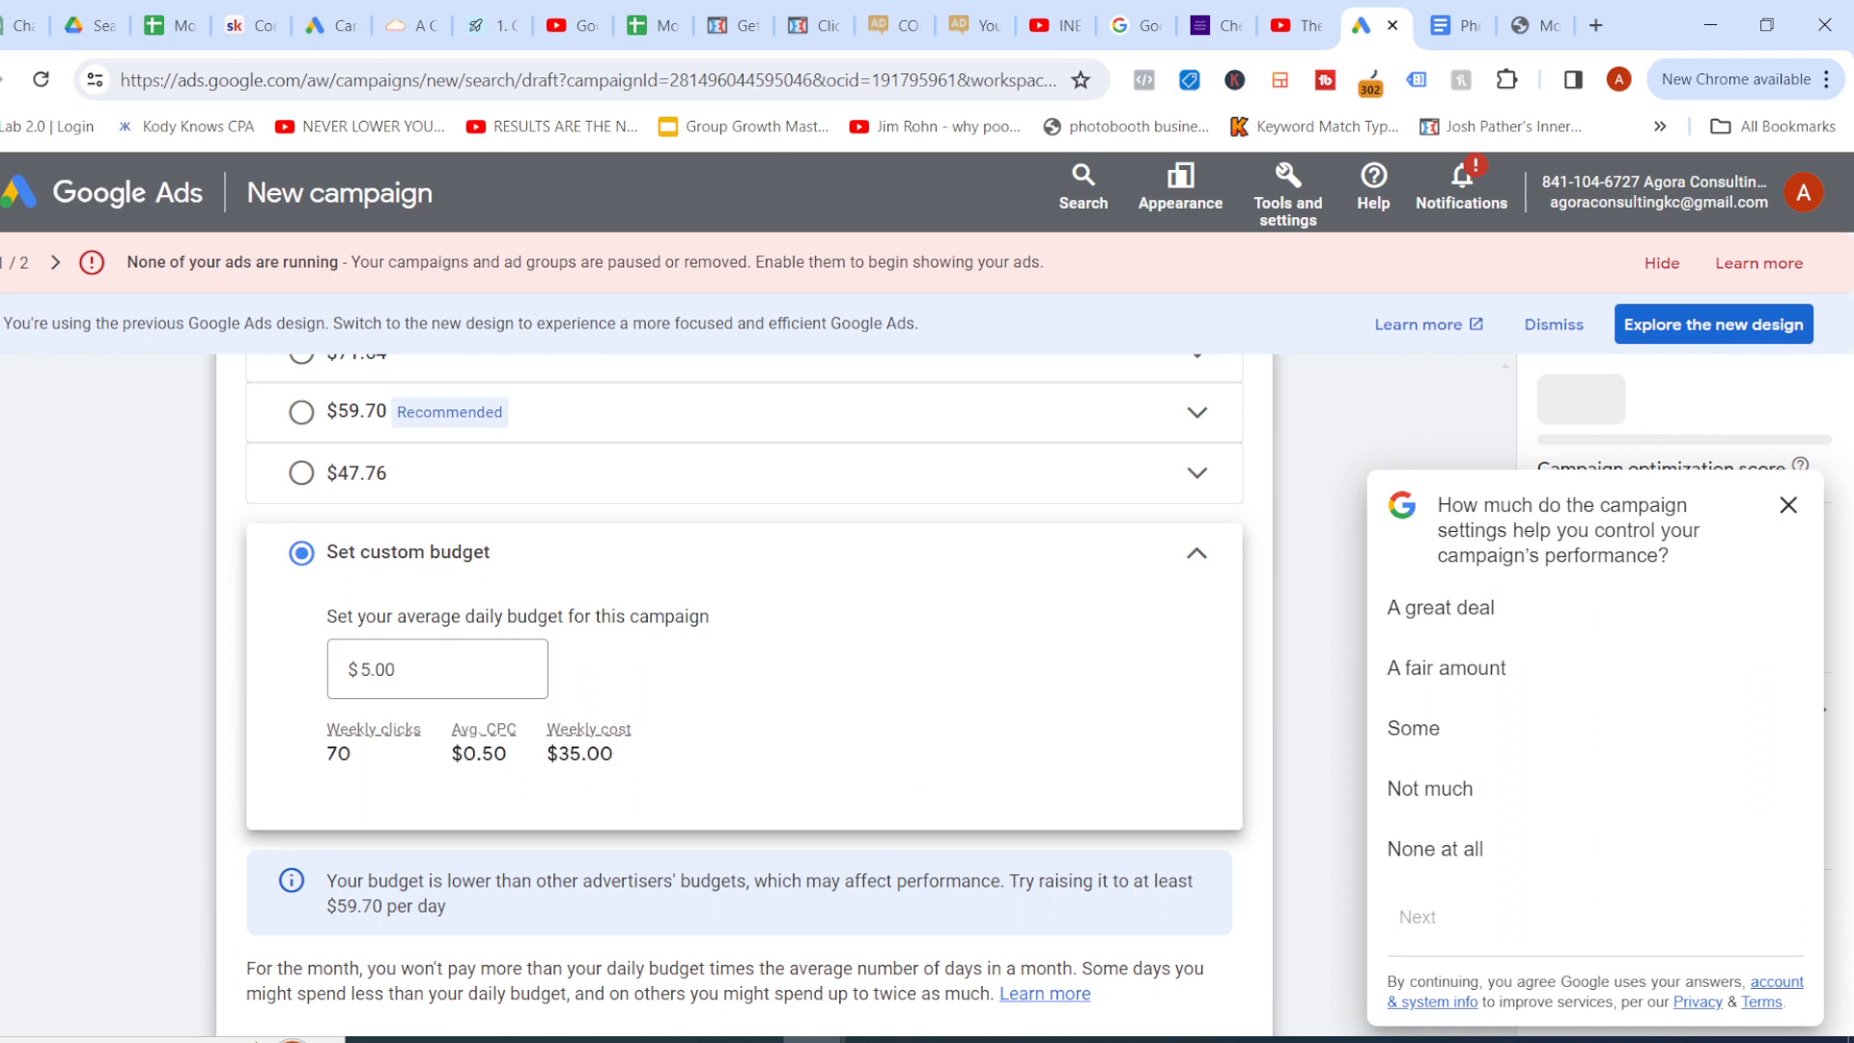
Set the campaign's average daily budget to $1 and dismiss the survey about campaign settings
{"action": "left_click", "coordinate": [497, 667]}
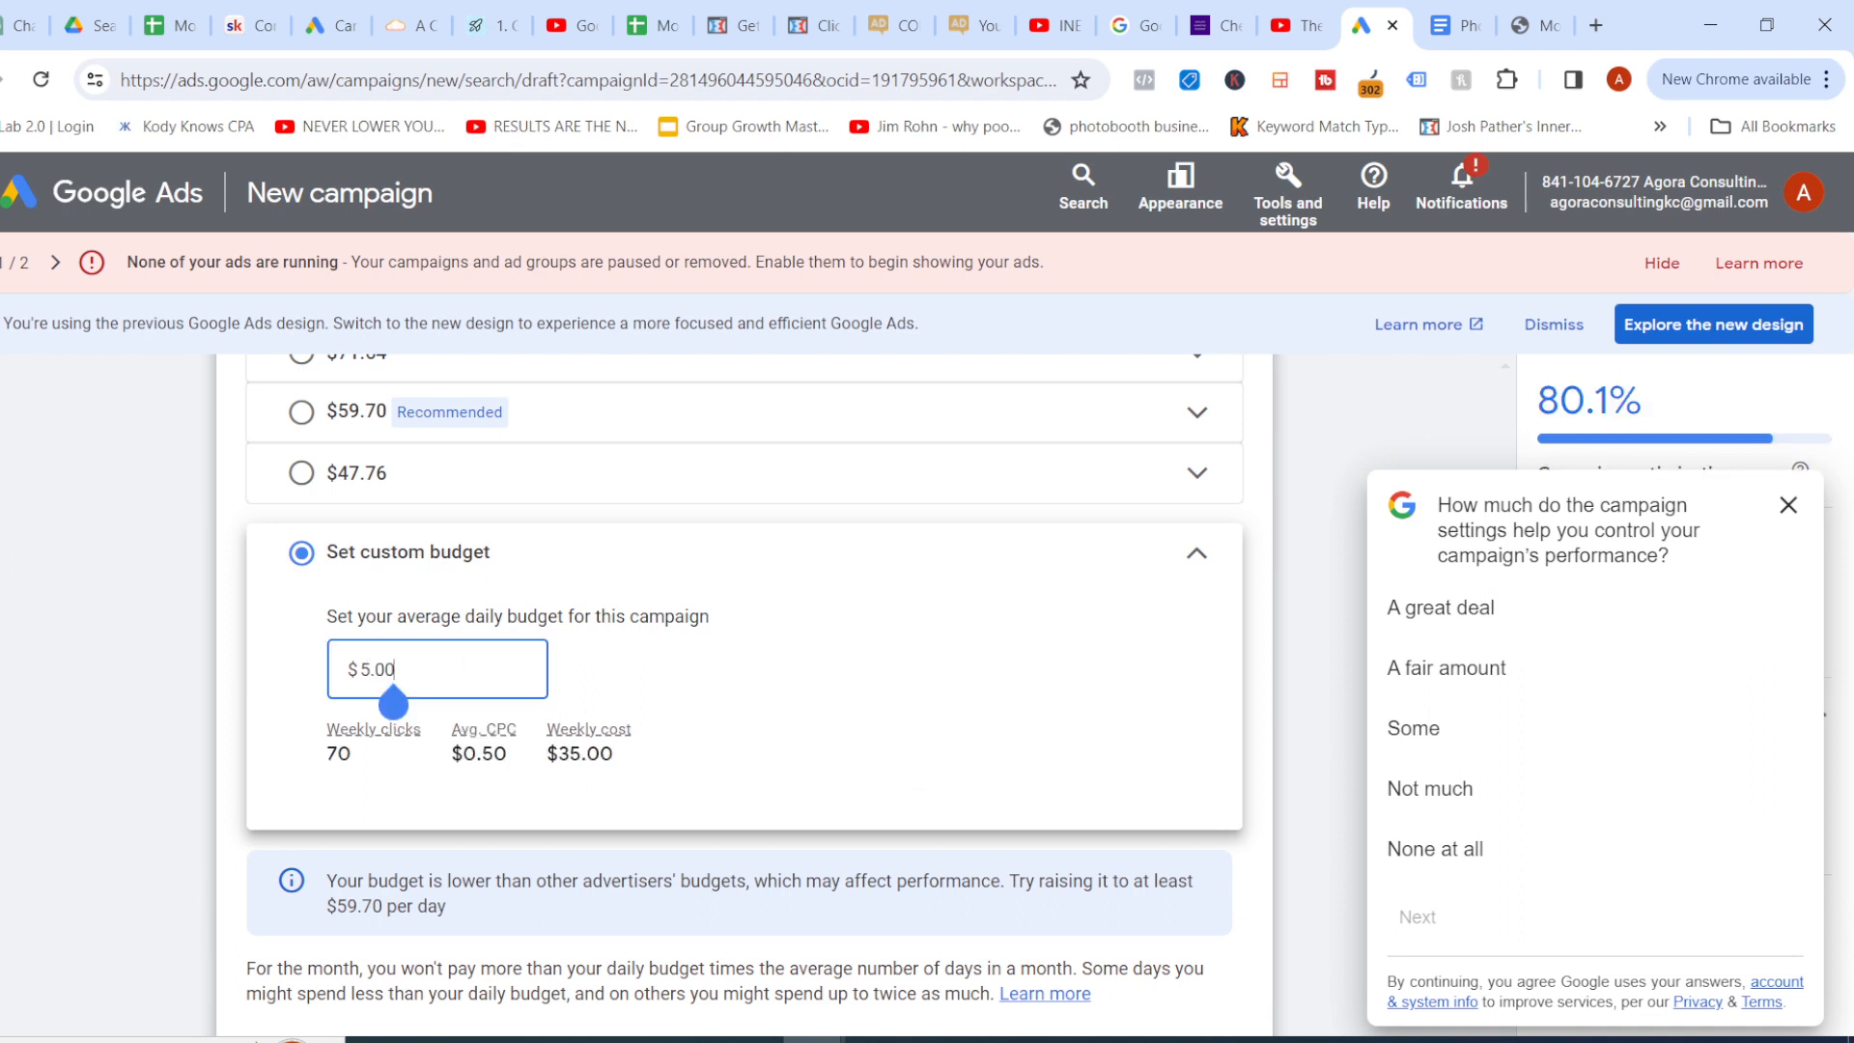
{"action": "key", "text": "BackSpace"}
{"action": "key", "text": "BackSpace"}
{"action": "key", "text": "BackSpace"}
{"action": "key", "text": "BackSpace"}
{"action": "type", "text": "1"}
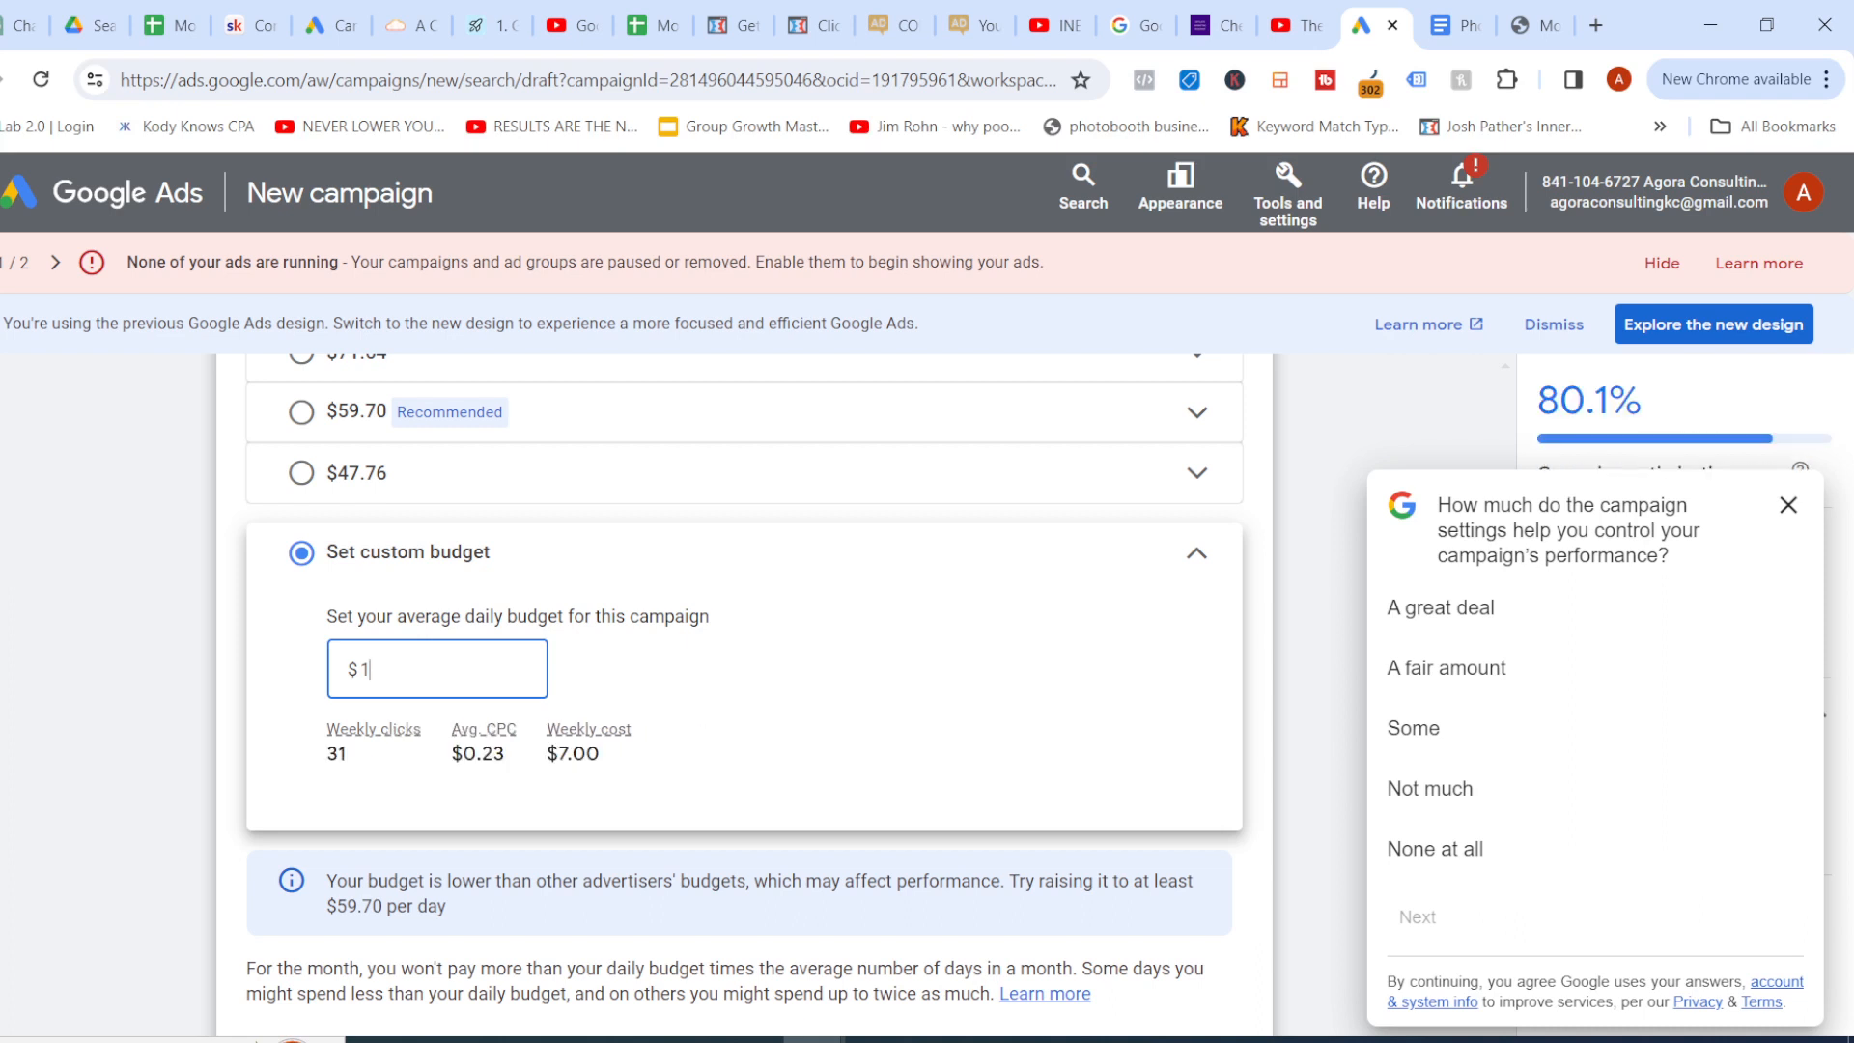
{"action": "left_click", "coordinate": [1789, 505]}
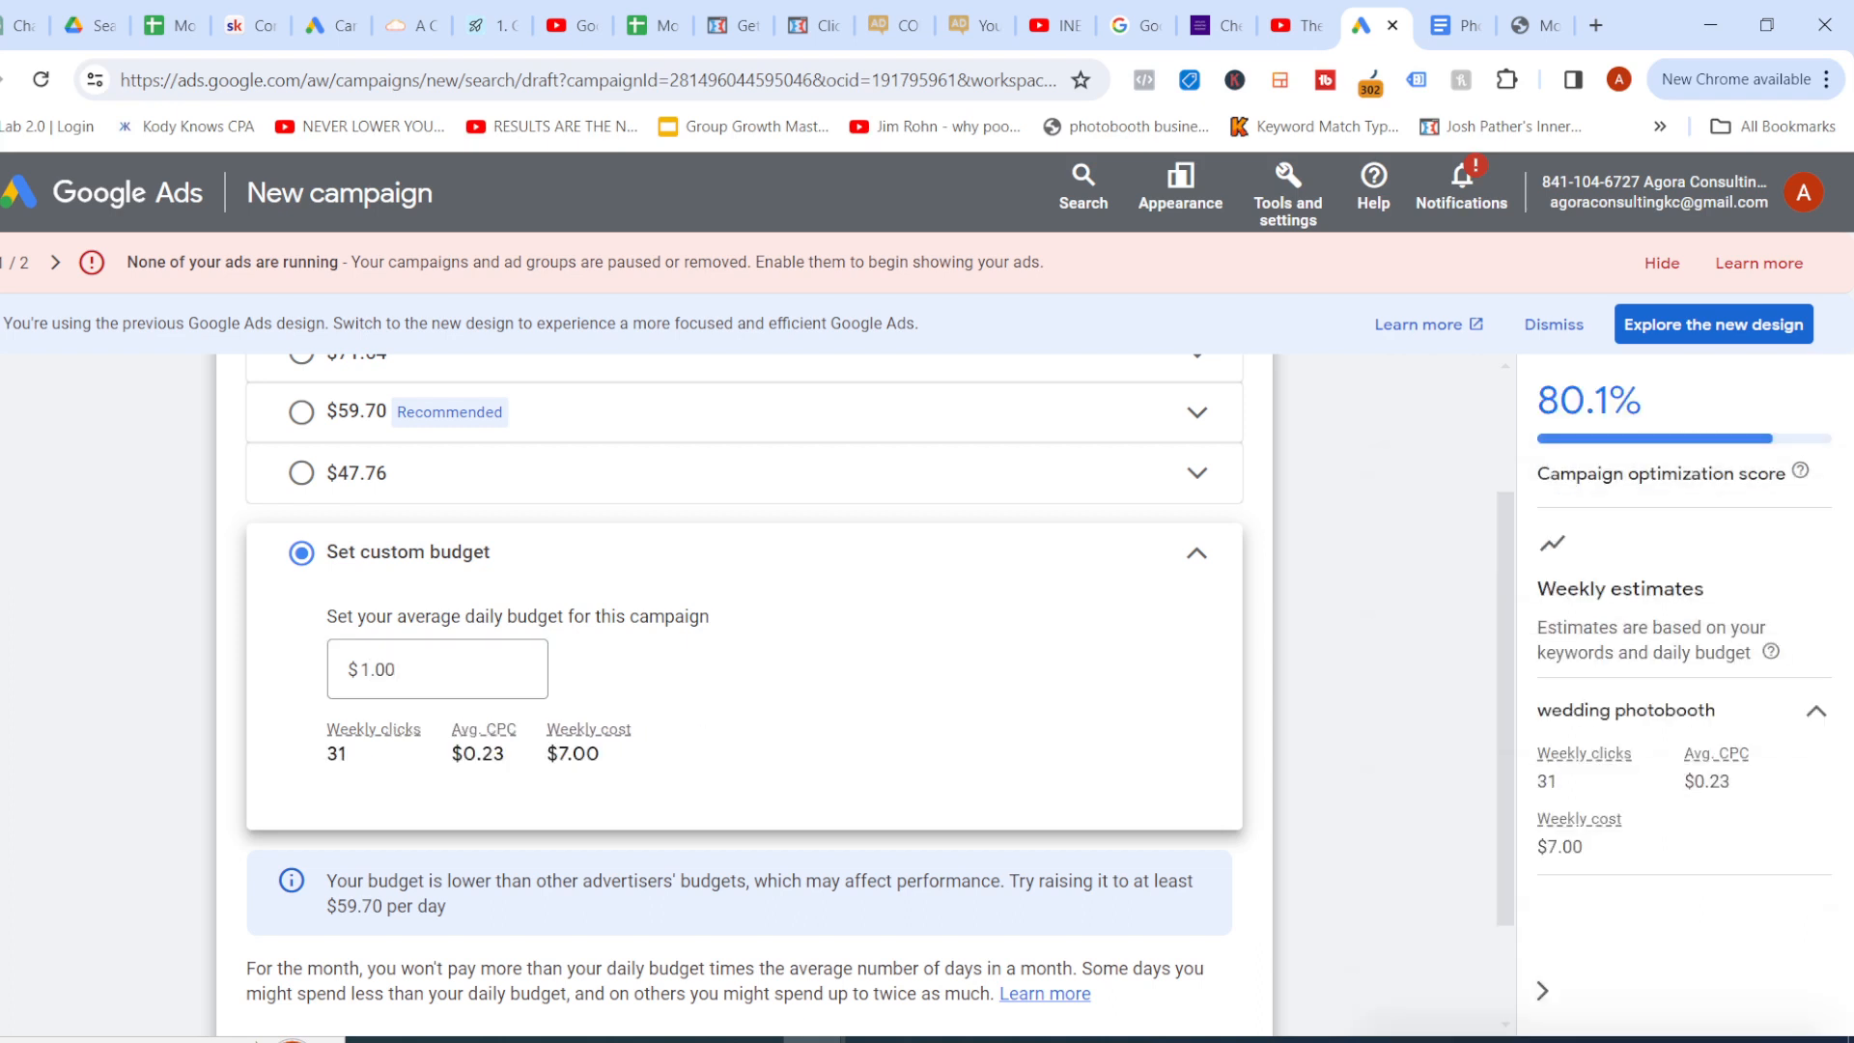
Examine the average CPC in the wedding photobooth weekly estimates and the rest of the budget settings
{"action": "double_click", "coordinate": [1711, 786]}
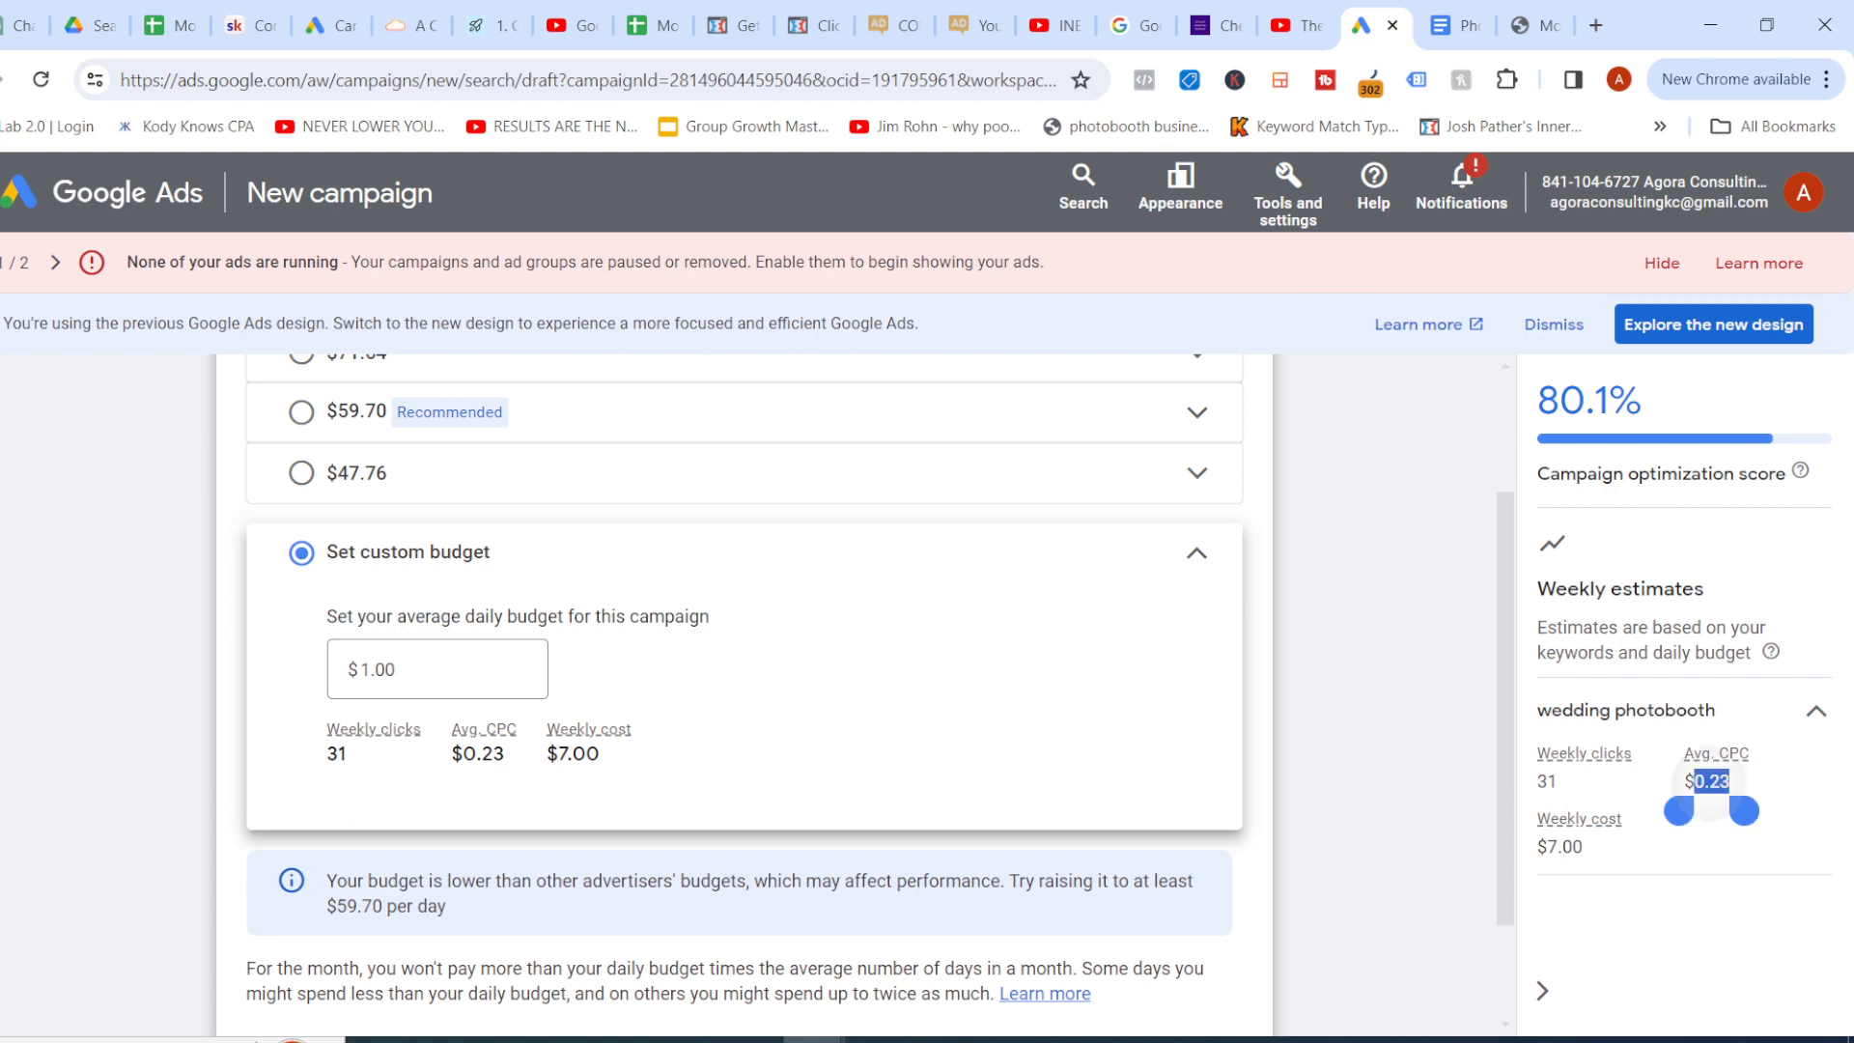
{"action": "left_click", "coordinate": [1710, 788]}
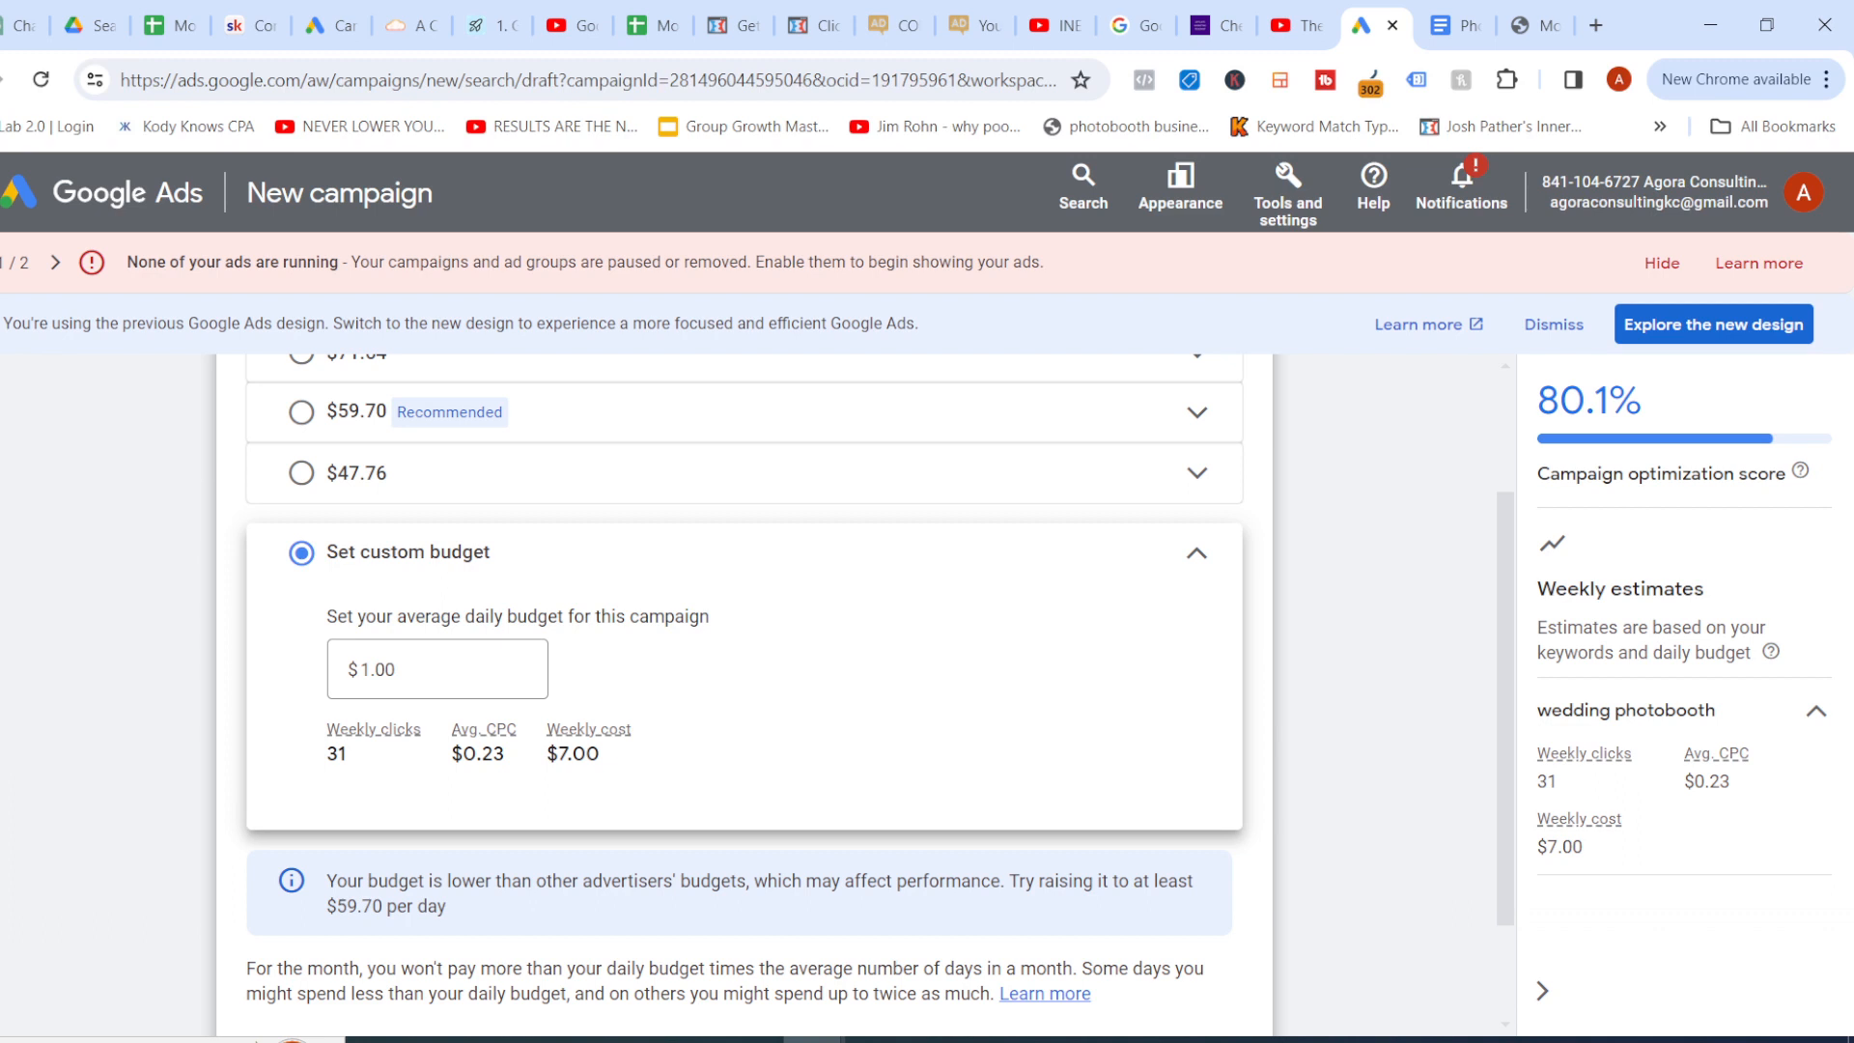
{"action": "scroll", "coordinate": [744, 676], "scroll_direction": "down", "scroll_amount": 2}
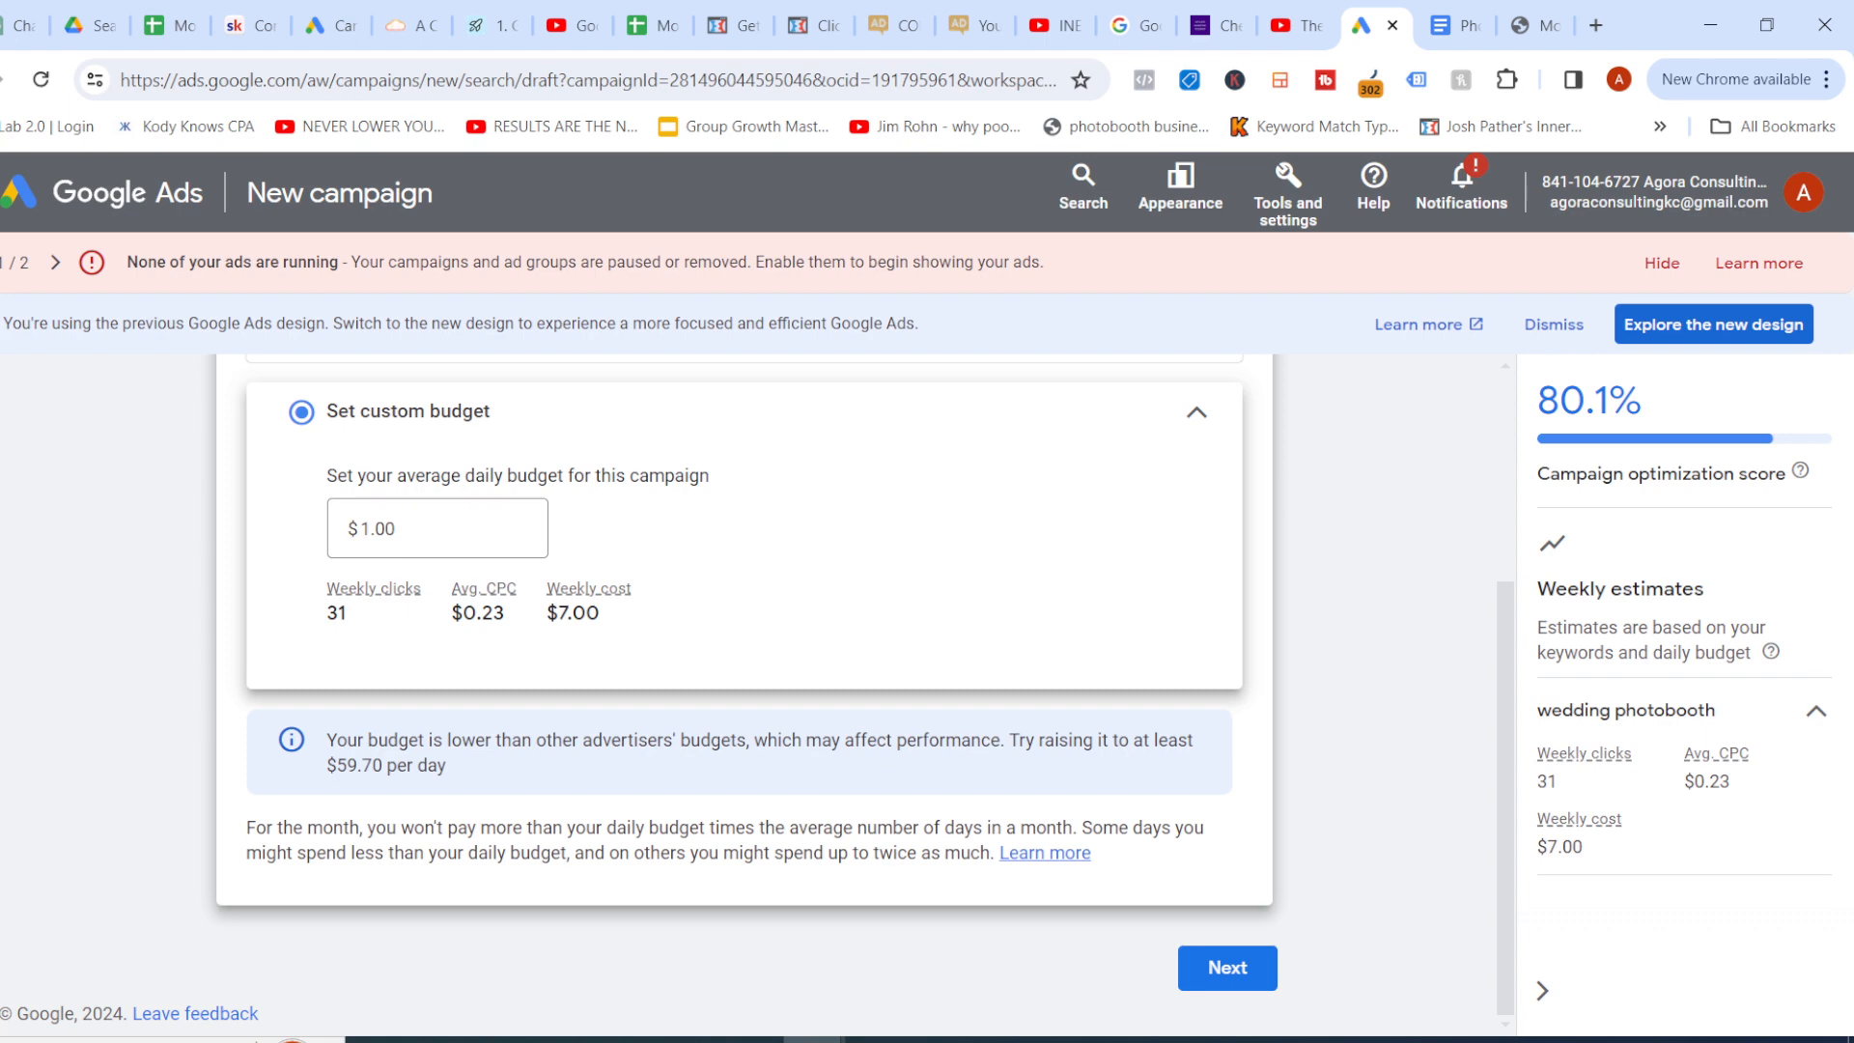
Open ivanmana.com/affiliate-marketing-mastery/ and look through the Affiliate Marketing Mastery course page
{"action": "key", "text": "ctrl+l"}
{"action": "type", "text": "iv"}
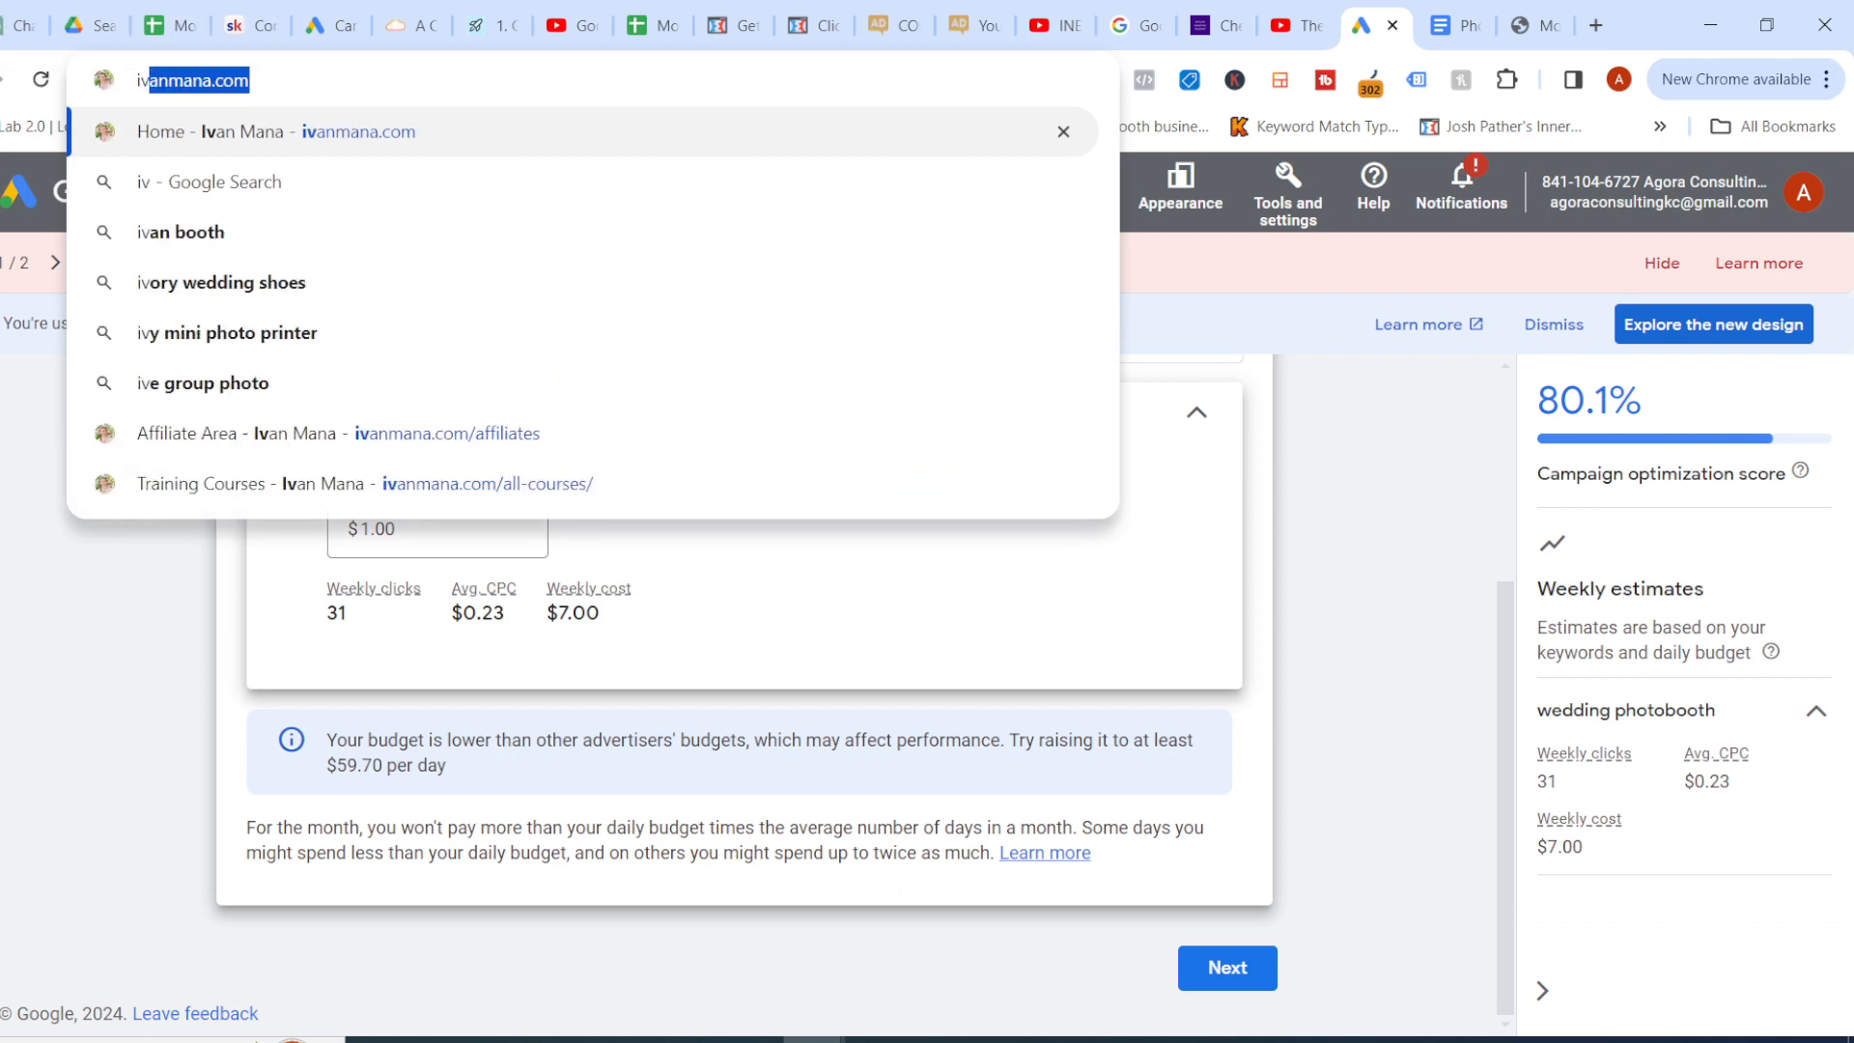
{"action": "type", "text": "a"}
{"action": "key", "text": "Return"}
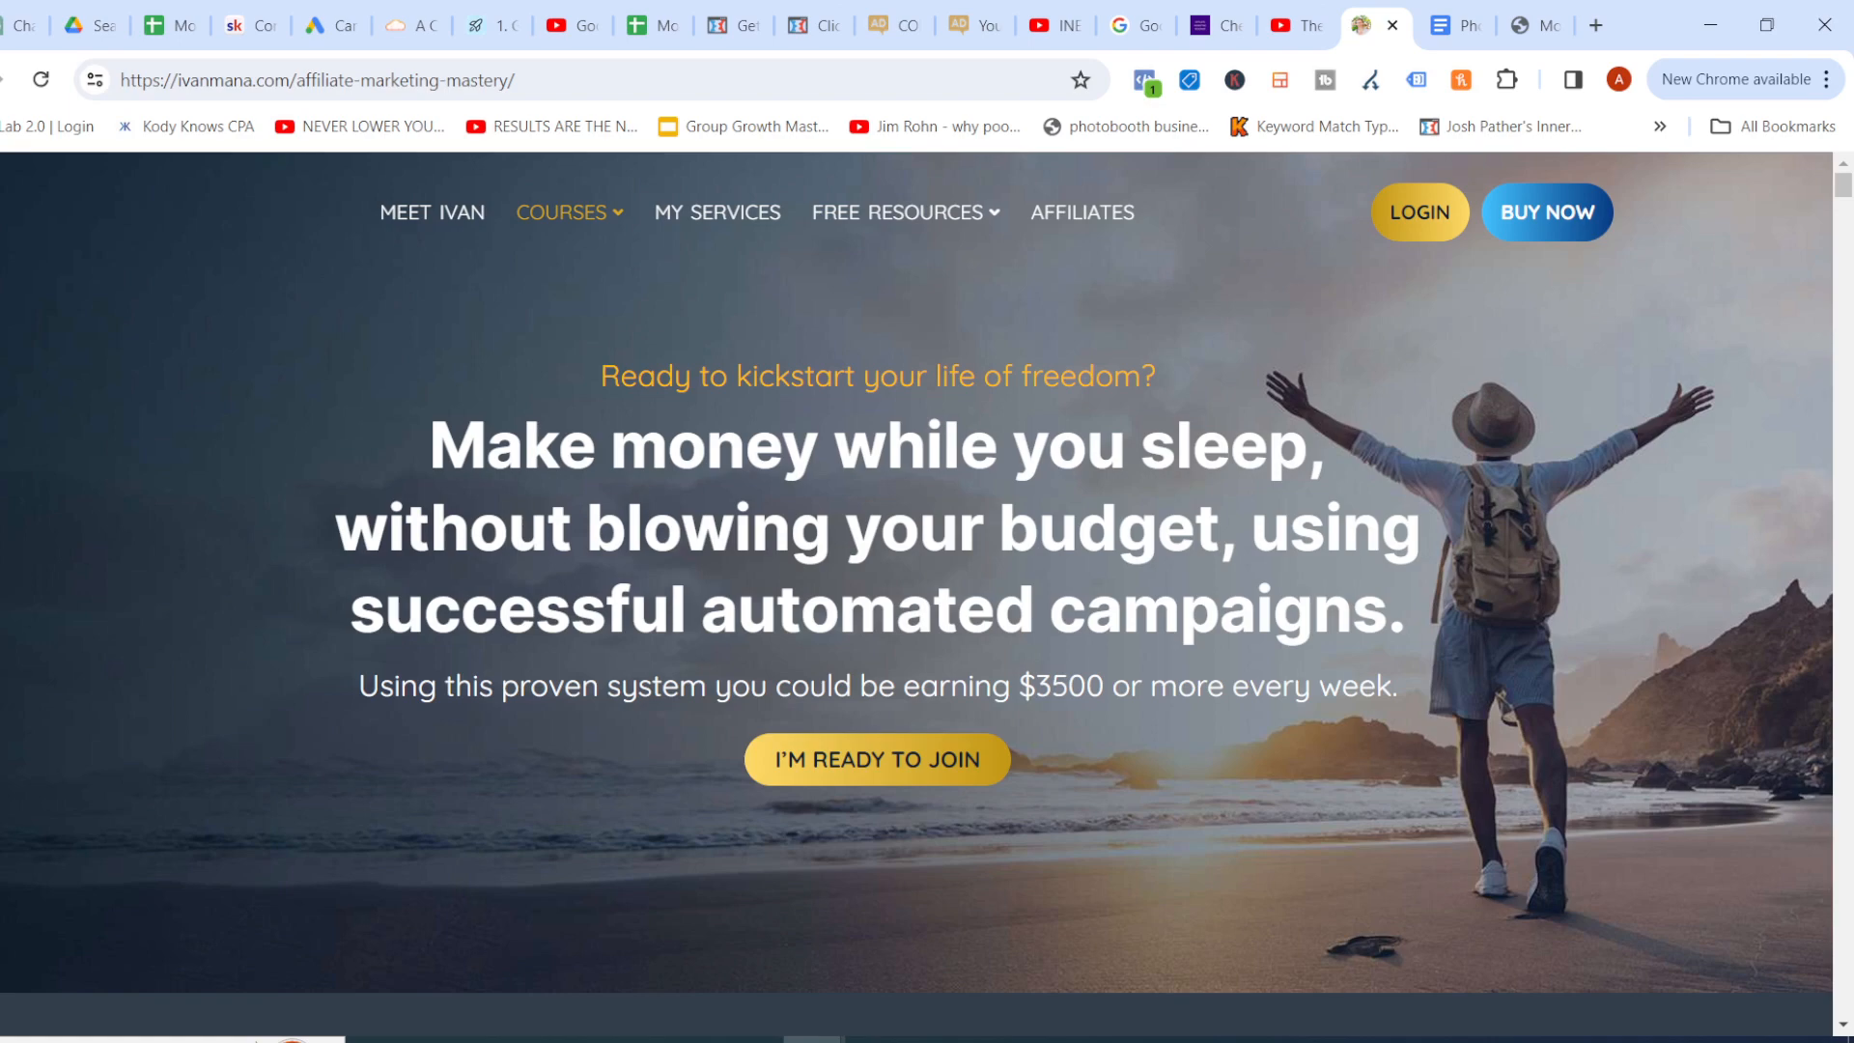
{"action": "scroll", "coordinate": [918, 594], "scroll_direction": "down", "scroll_amount": 20}
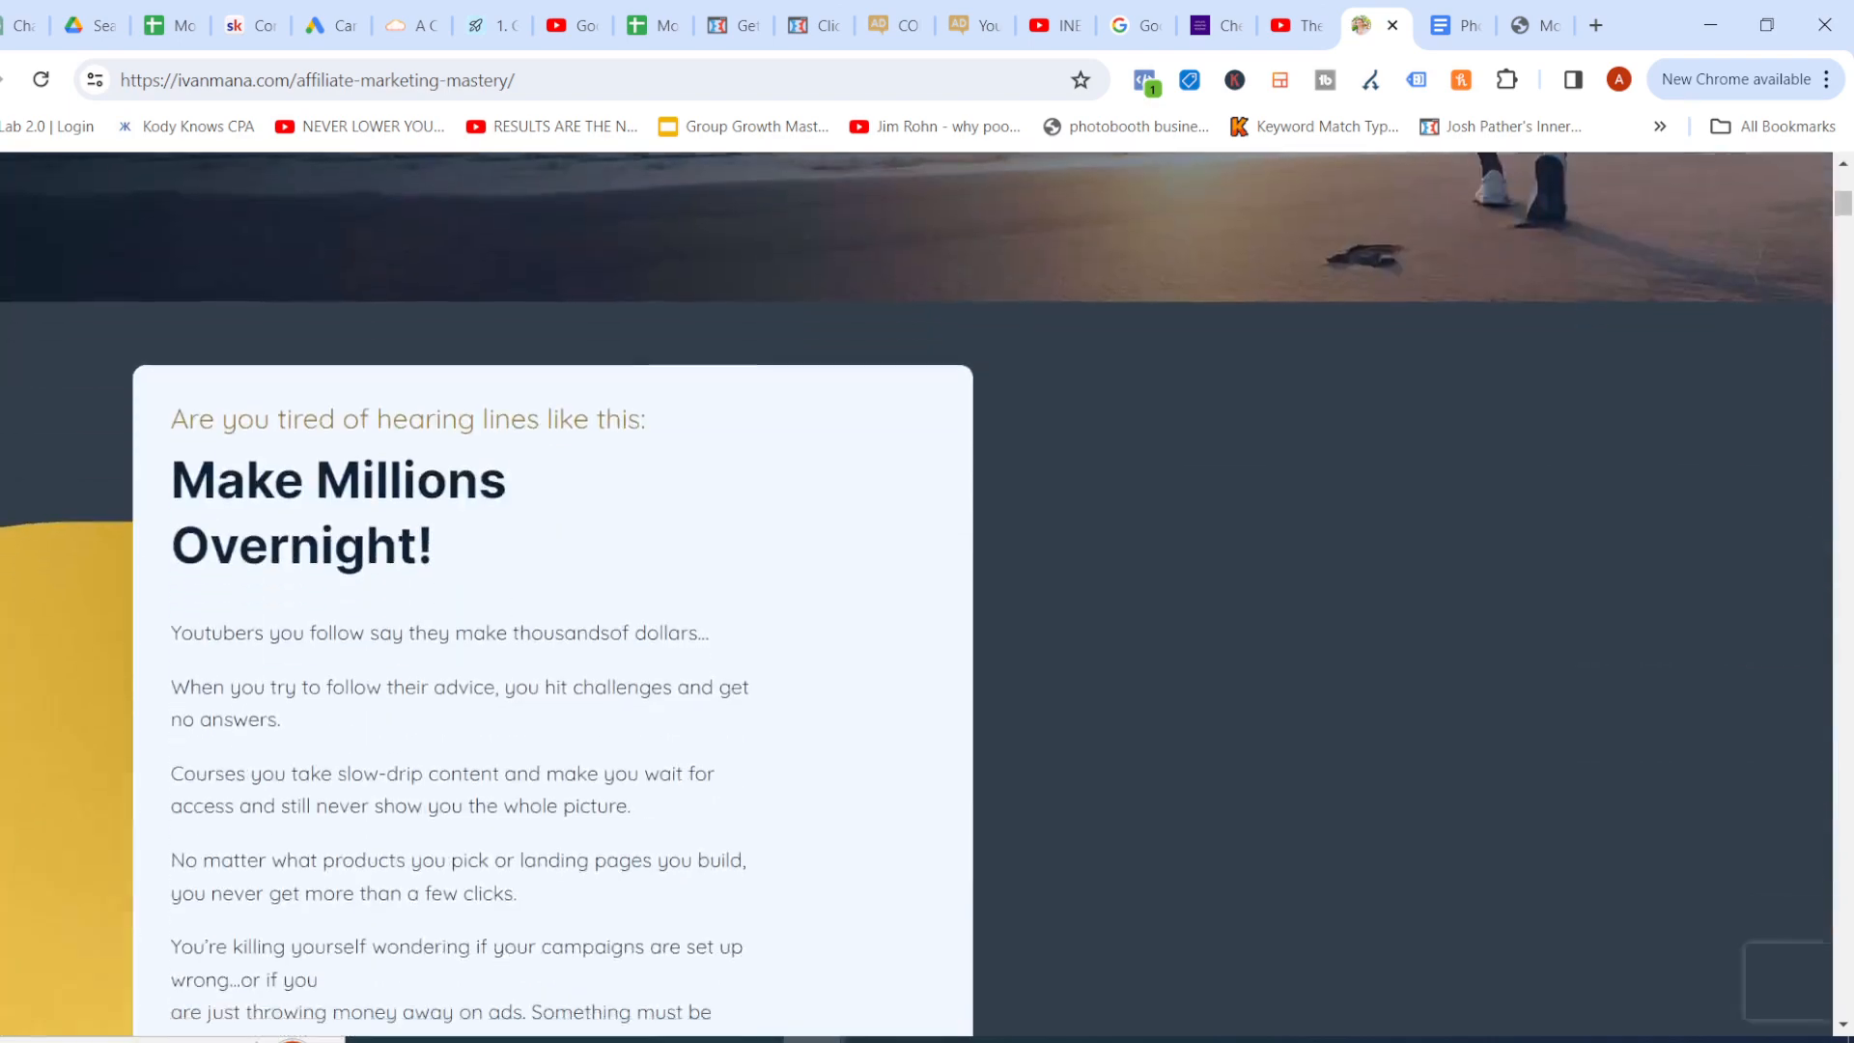
{"action": "scroll", "coordinate": [917, 594], "scroll_direction": "down", "scroll_amount": 3}
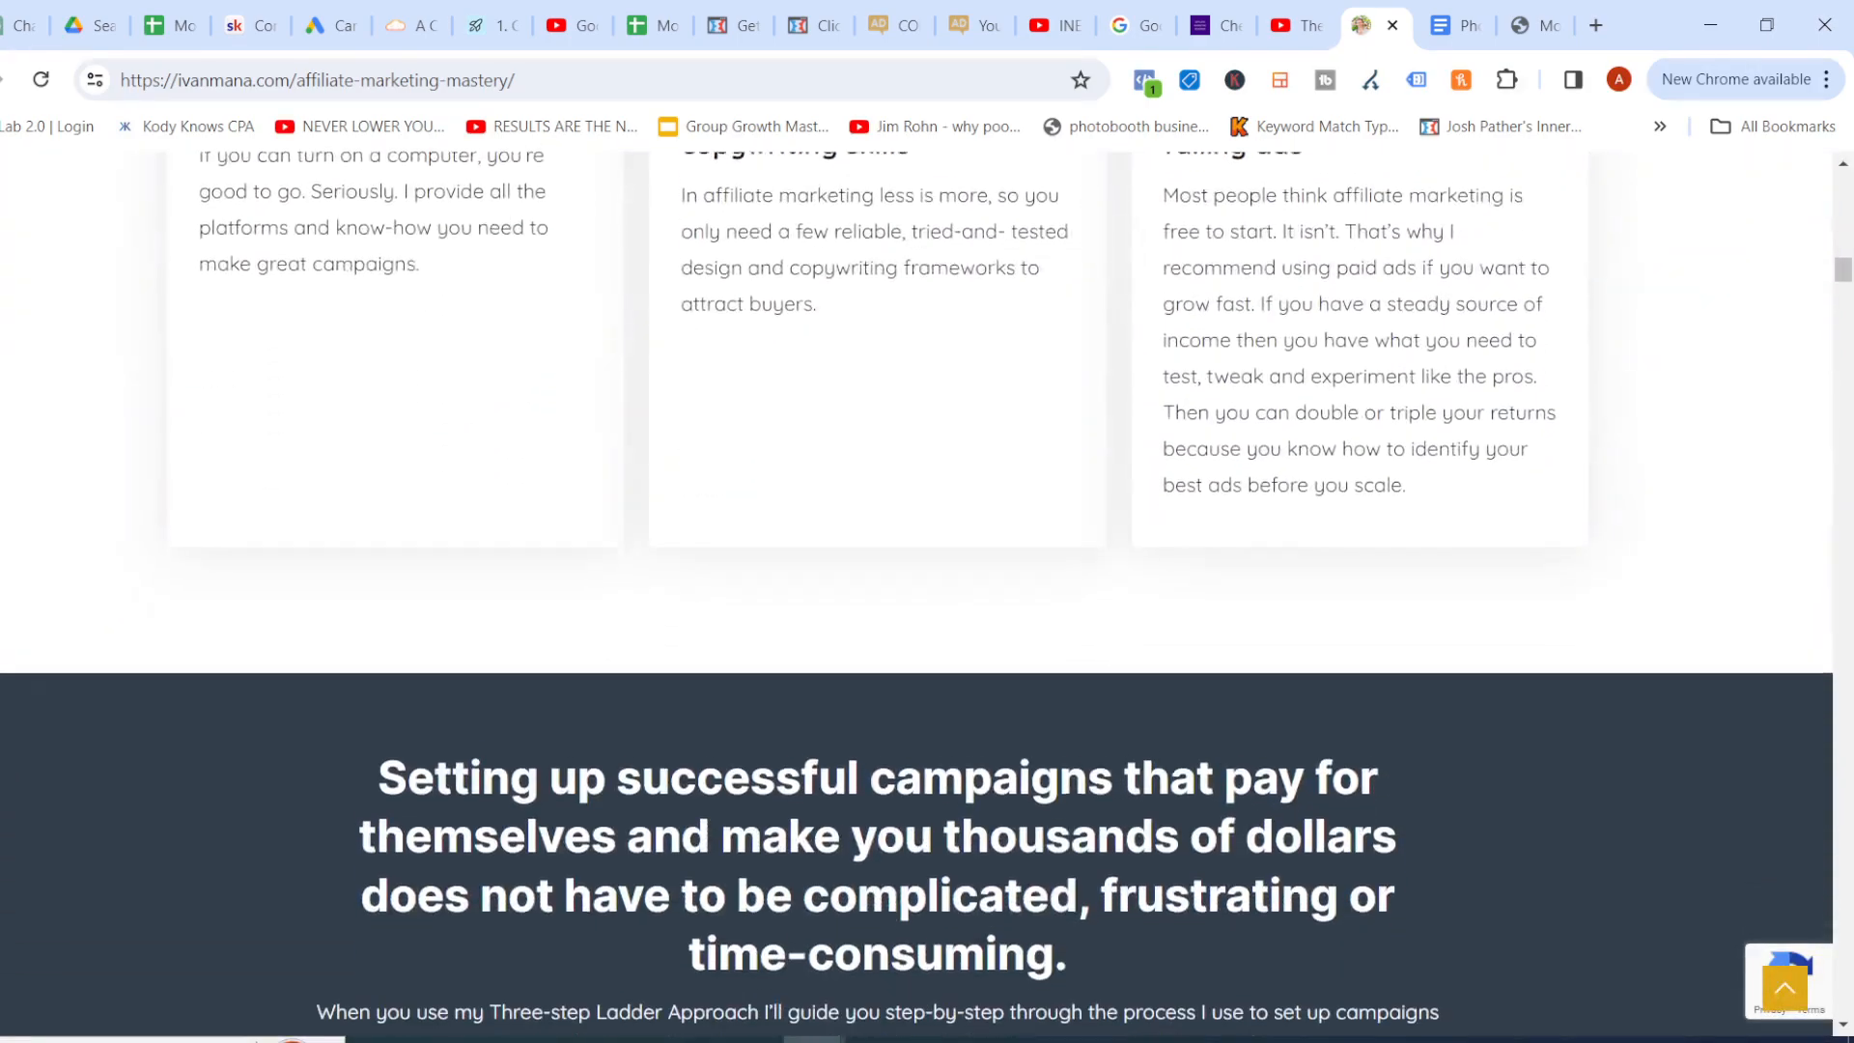
{"action": "scroll", "coordinate": [918, 594], "scroll_direction": "down", "scroll_amount": 20}
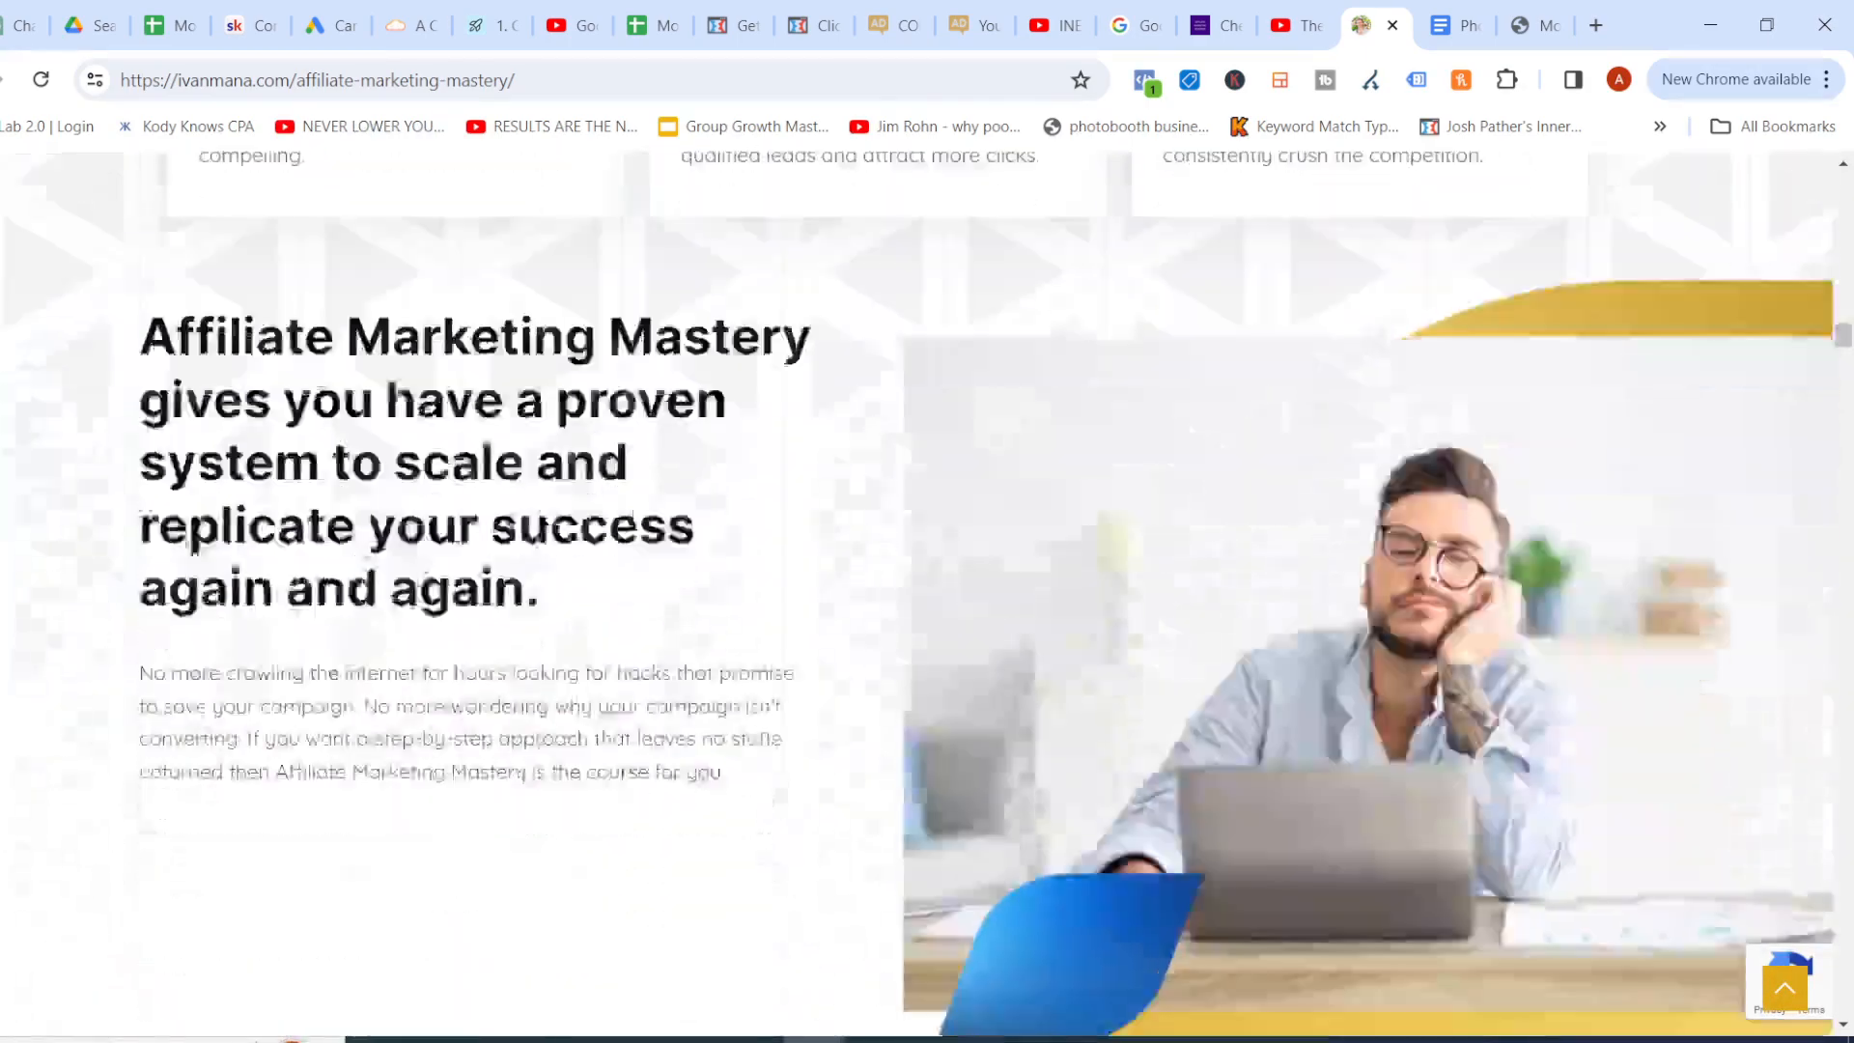
{"action": "scroll", "coordinate": [917, 594], "scroll_direction": "down", "scroll_amount": 20}
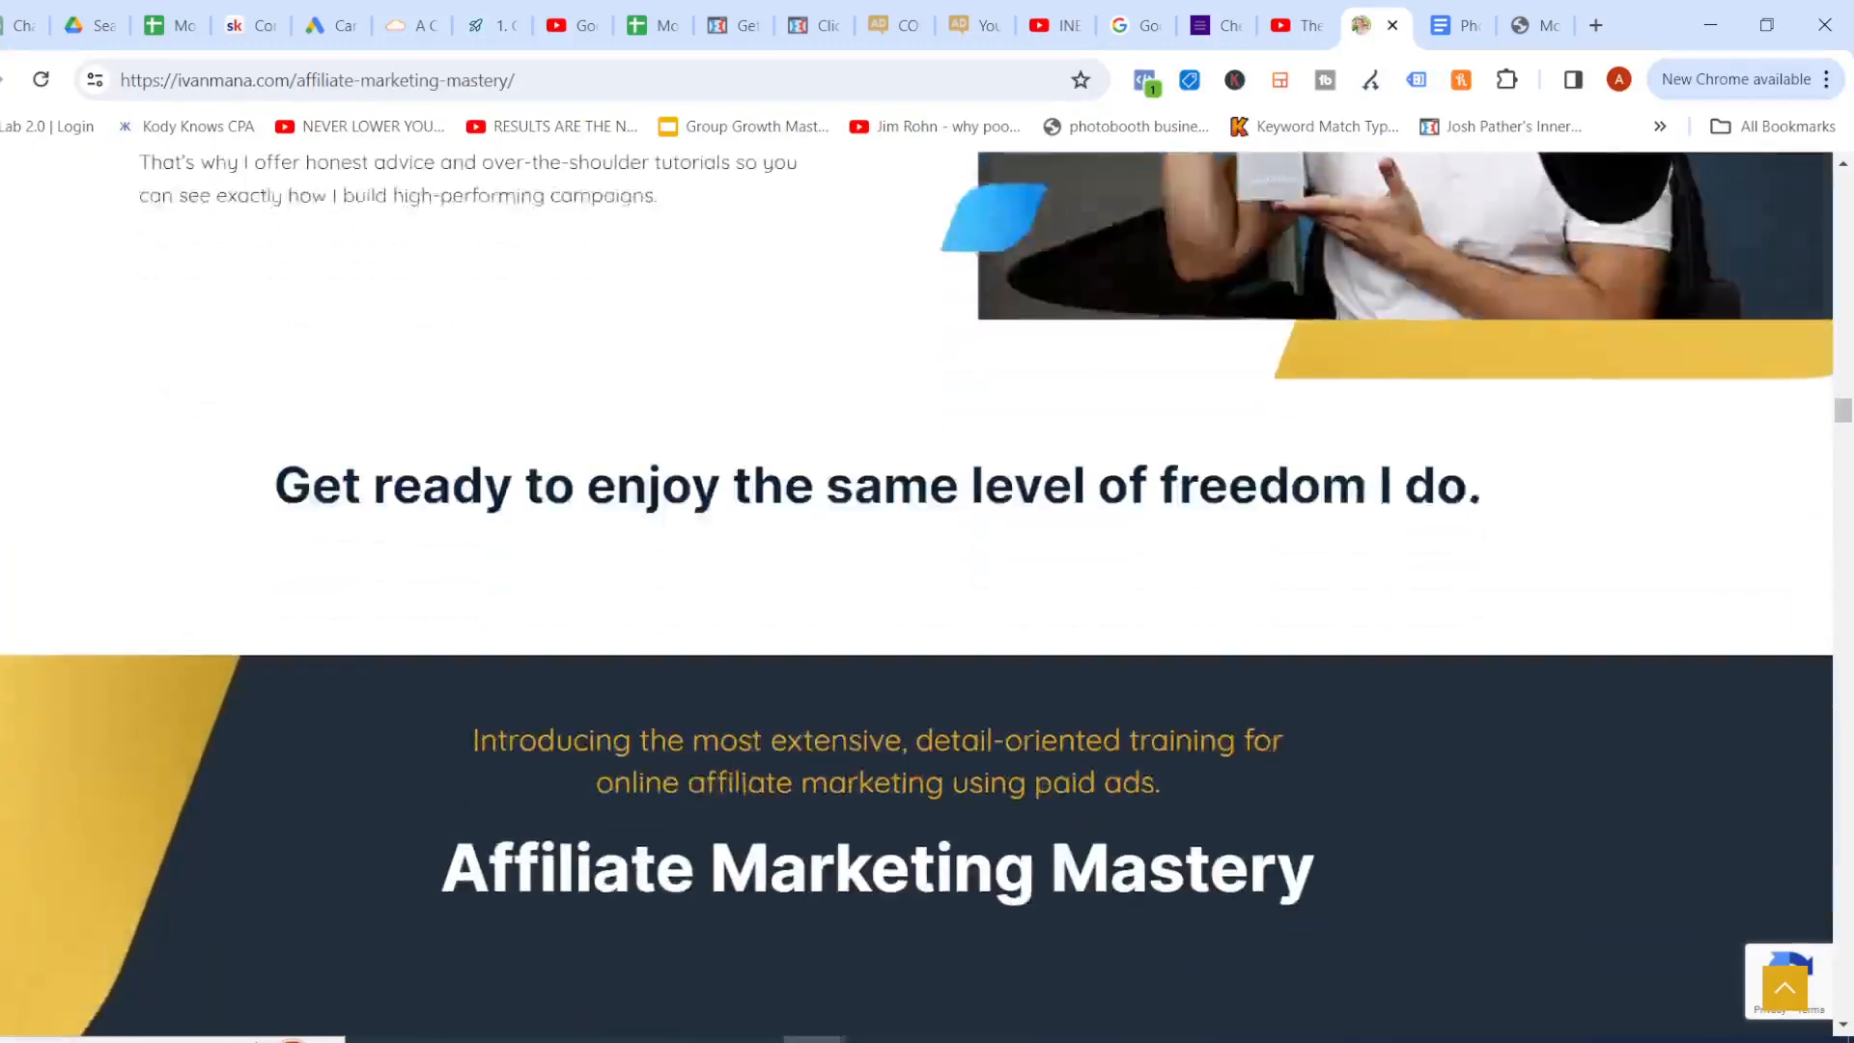